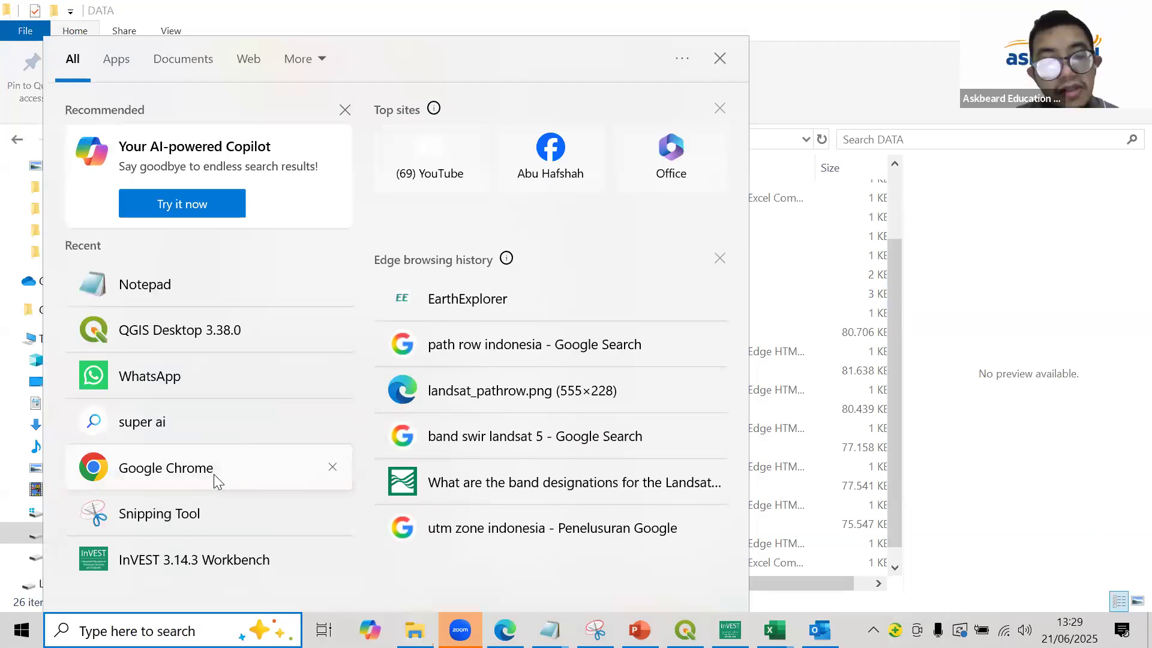
- Open Google Chrome and go to the EarthExplorer site at earthexplorer.usgs.gov
click(213, 474)
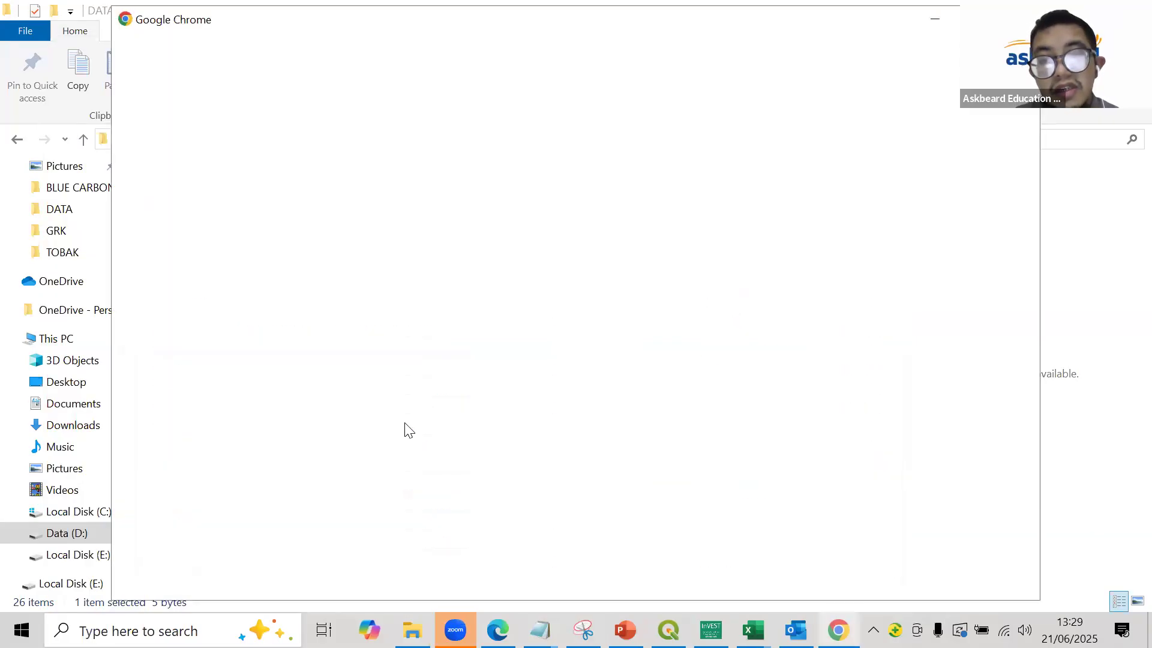
click(622, 367)
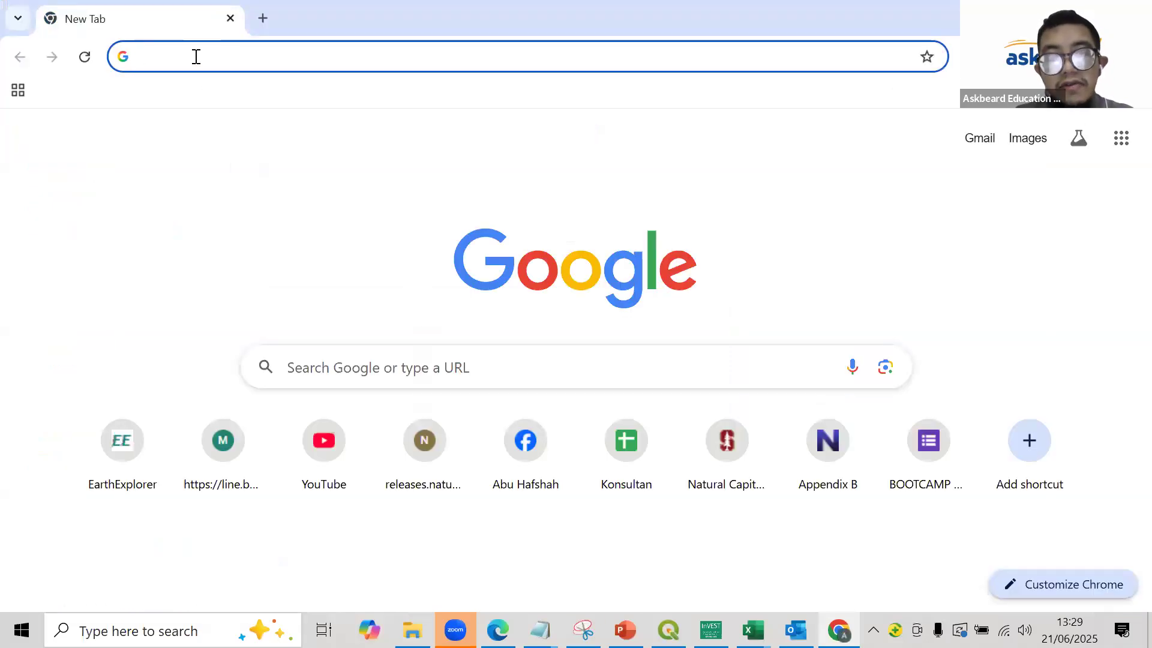
text(earthexplorer.usgs.gov)
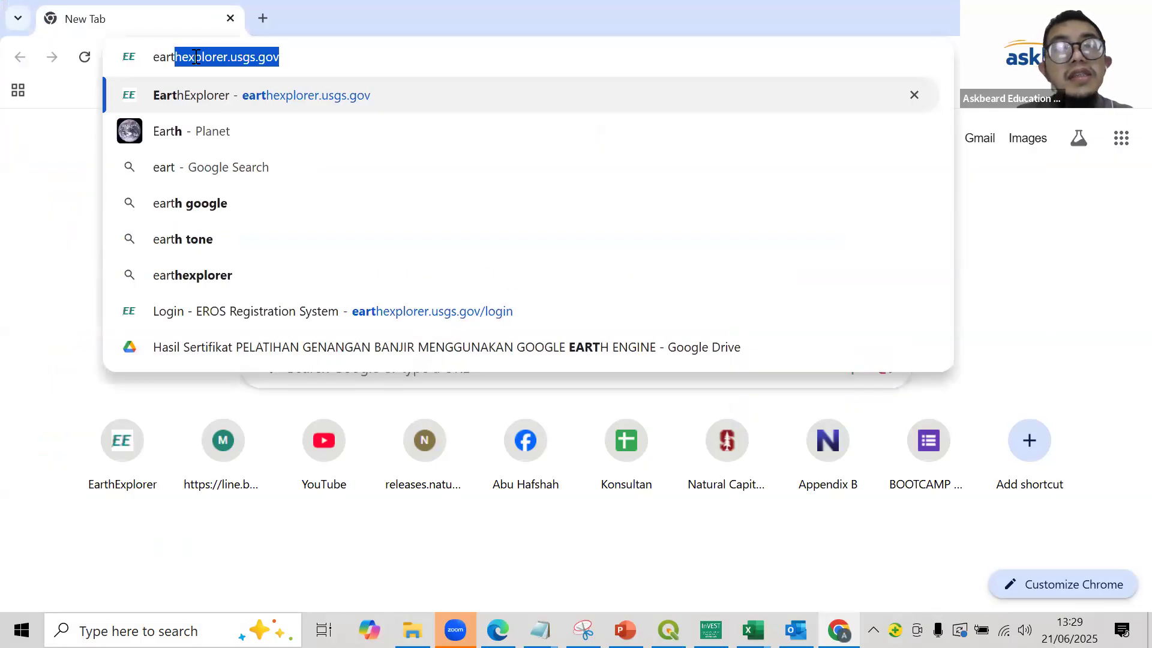
click(220, 101)
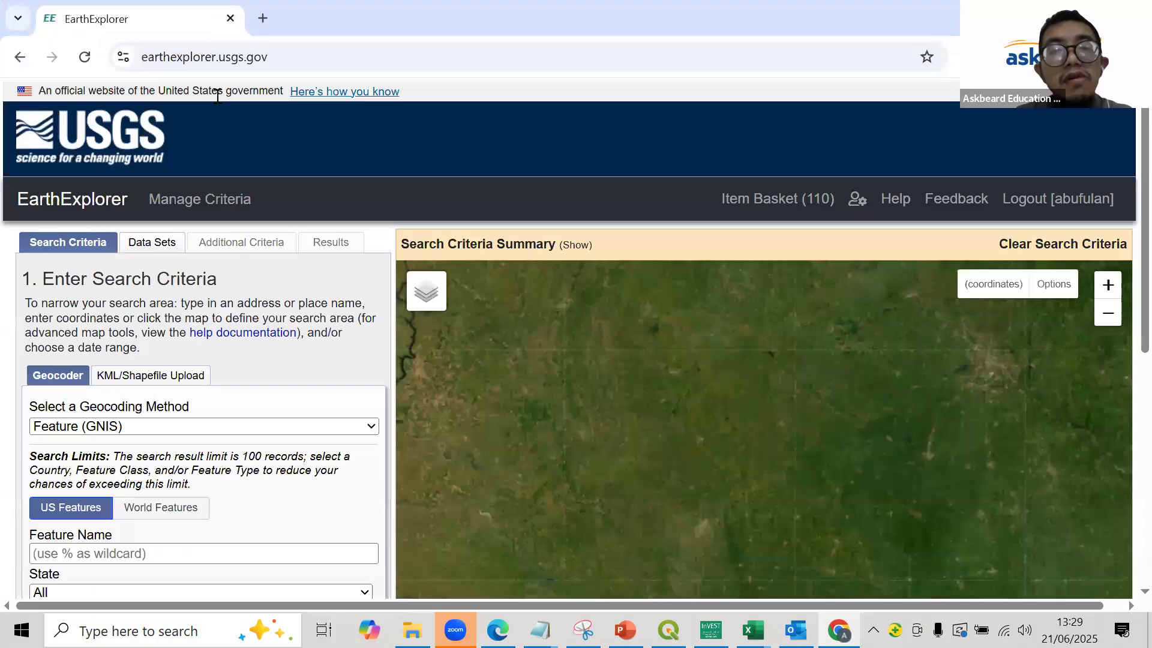
- Copy the EarthExplorer web address, then return to the browser
click(222, 65)
right_click(222, 64)
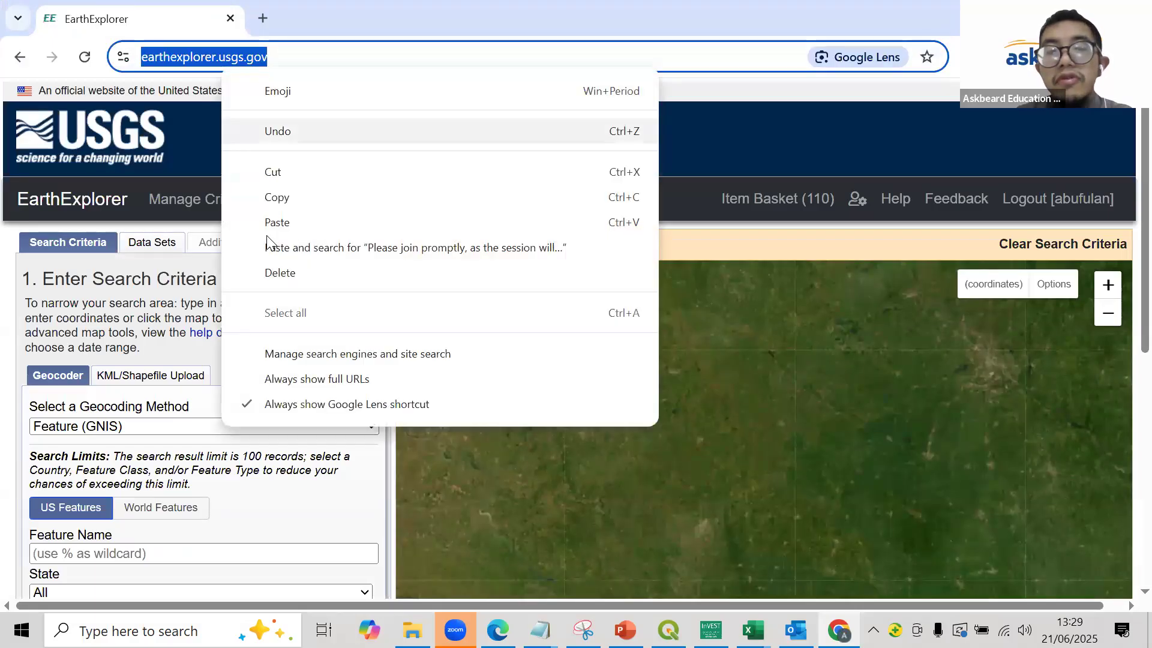
click(285, 207)
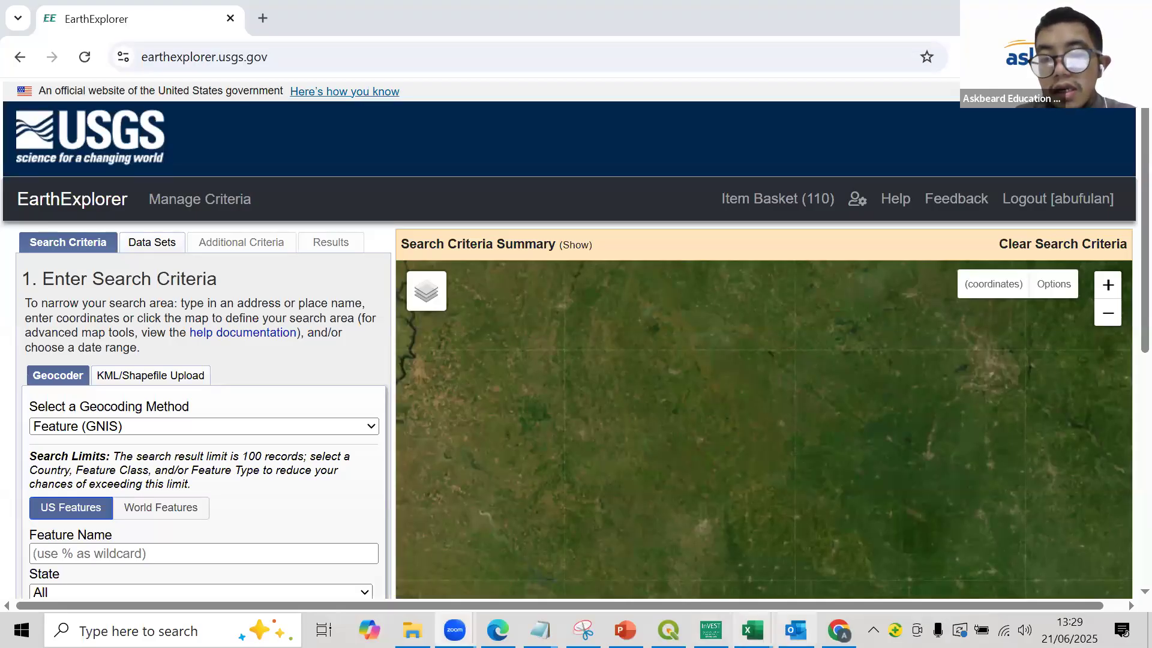
mouse_move(454, 630)
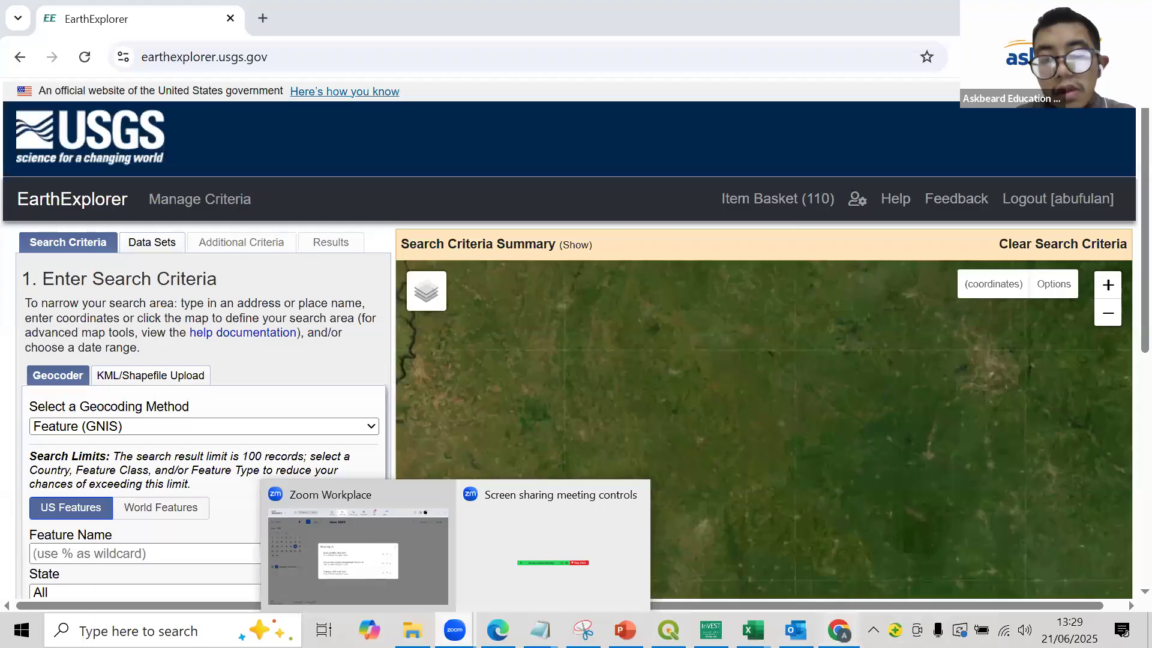
click(839, 630)
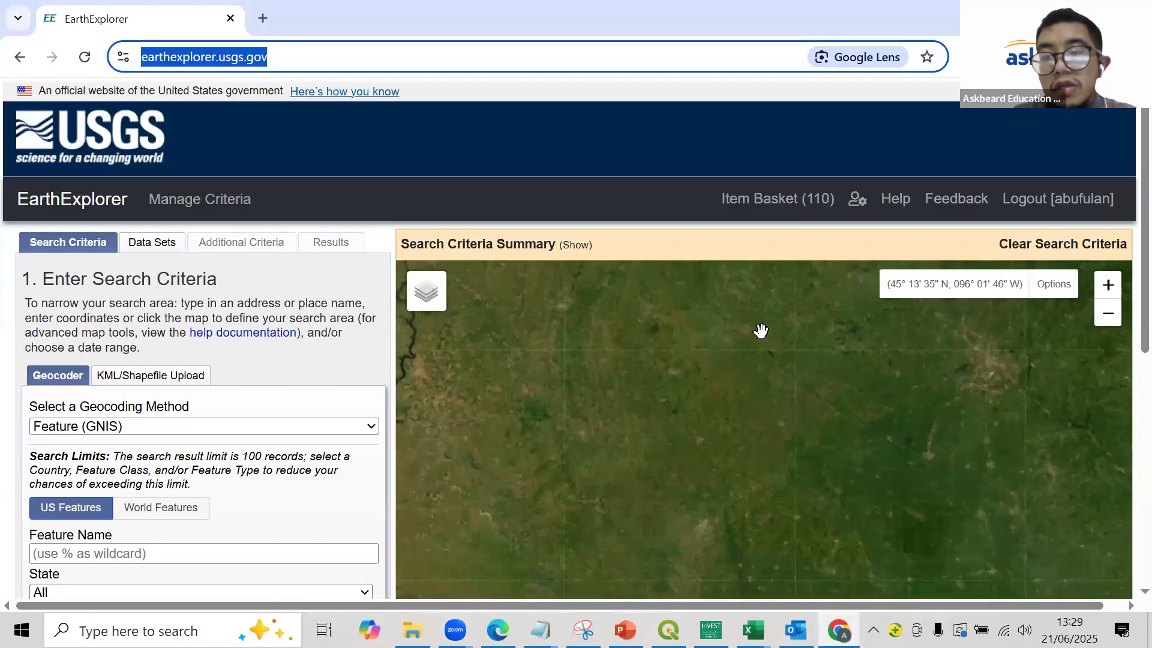
- Review the Landsat TIF file names in the DATA folder in File Explorer, then return to EarthExplorer in Chrome
drag(764, 324, 689, 352)
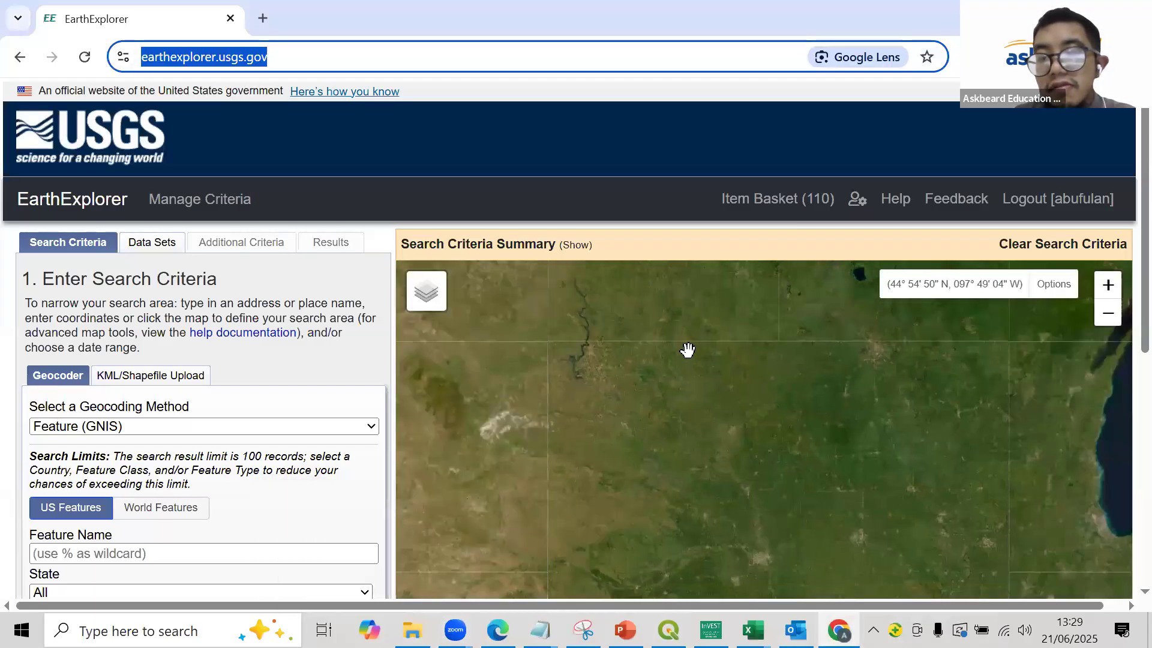
mouse_move(413, 630)
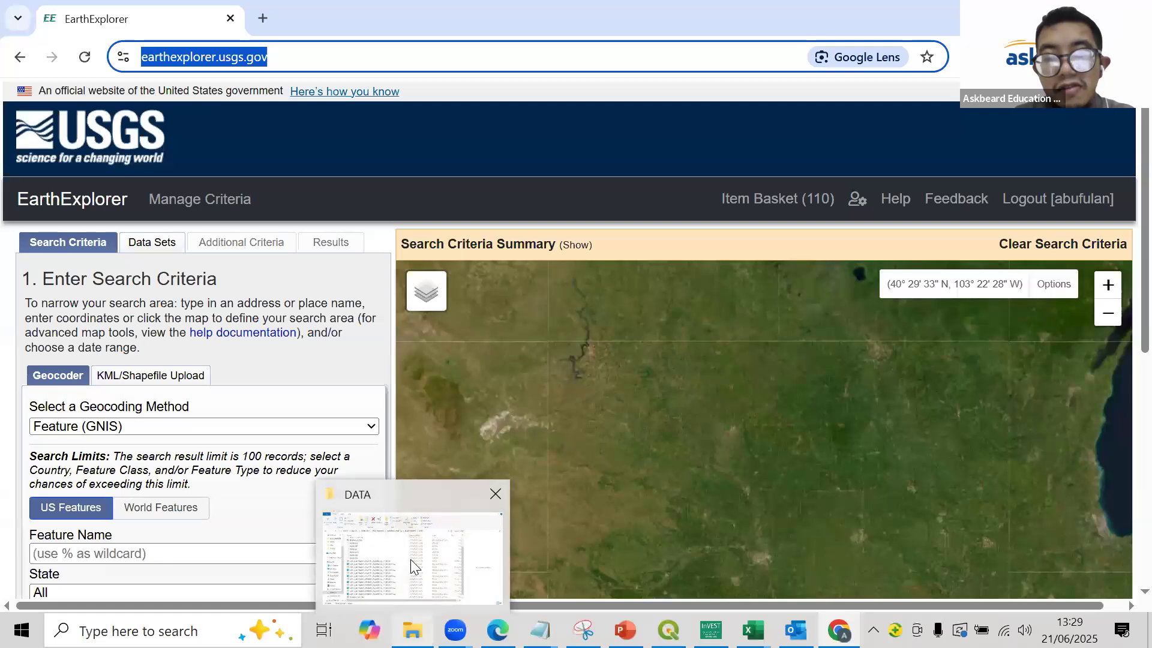
click(410, 559)
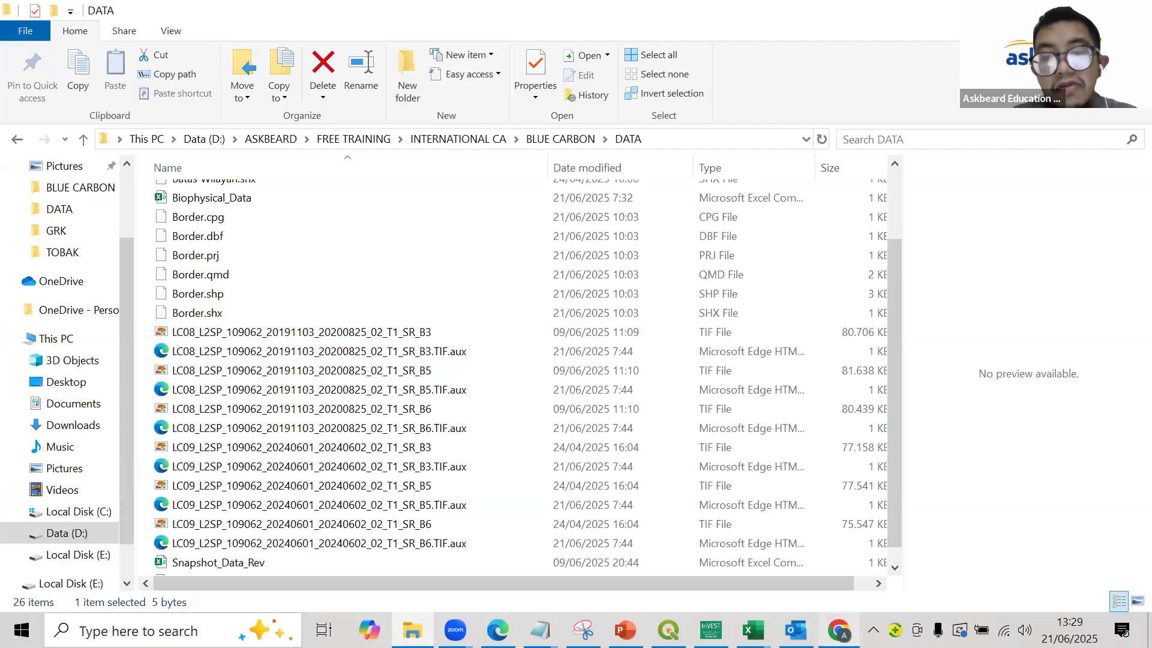
click(744, 573)
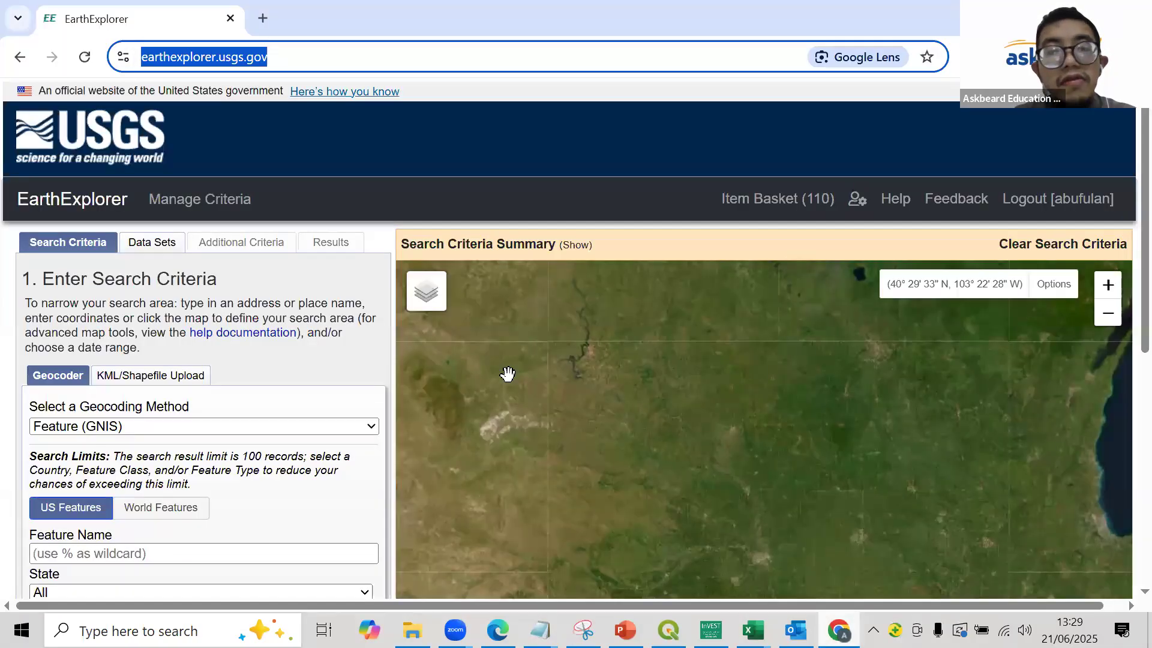
- Search Google for "path row indonesia" in a new browser tab
click(264, 18)
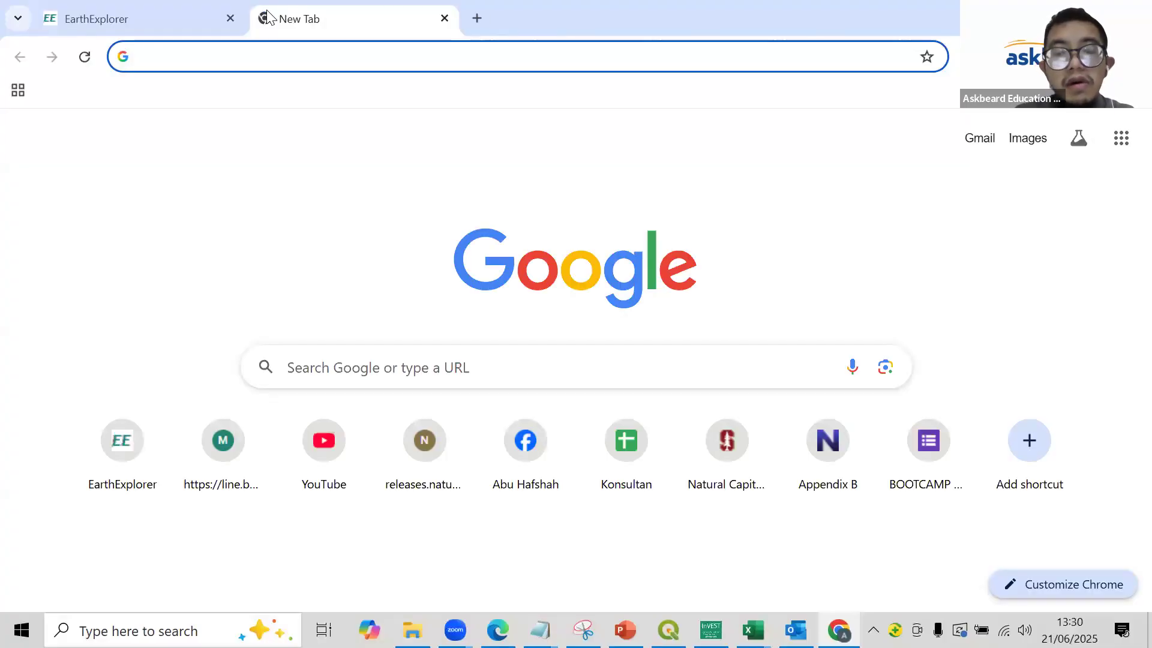
text(pah)
key(BackSpace)
key(BackSpace)
text(ath r)
key(Return)
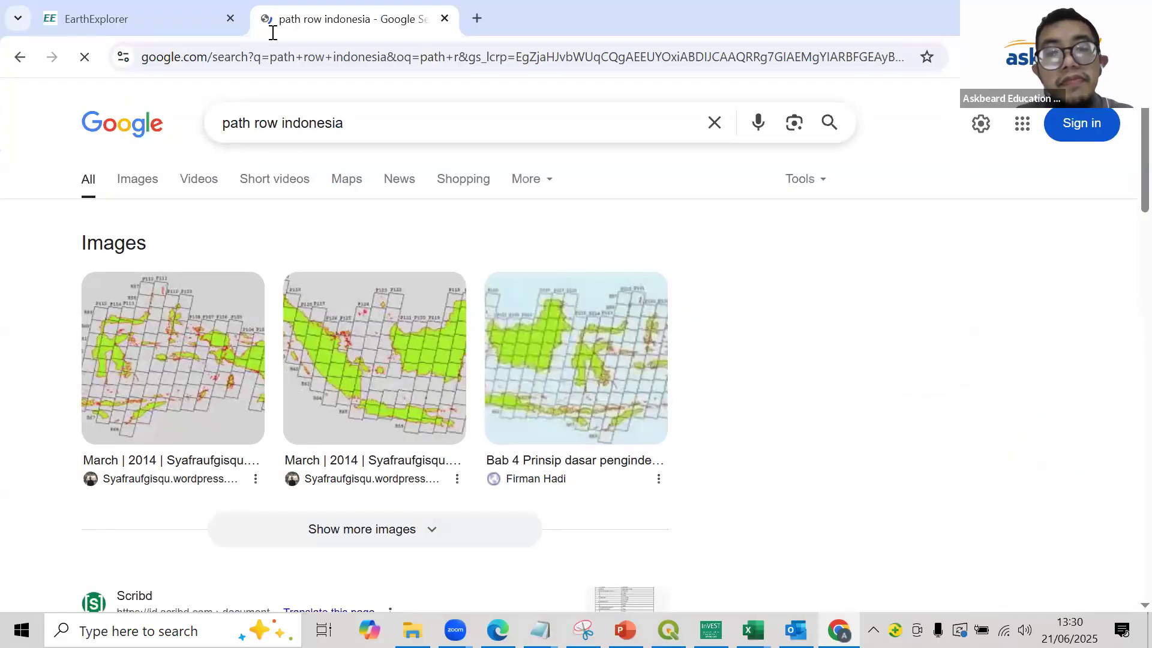
- Open the first path/row map image from the results in its own tab and switch to it
click(166, 372)
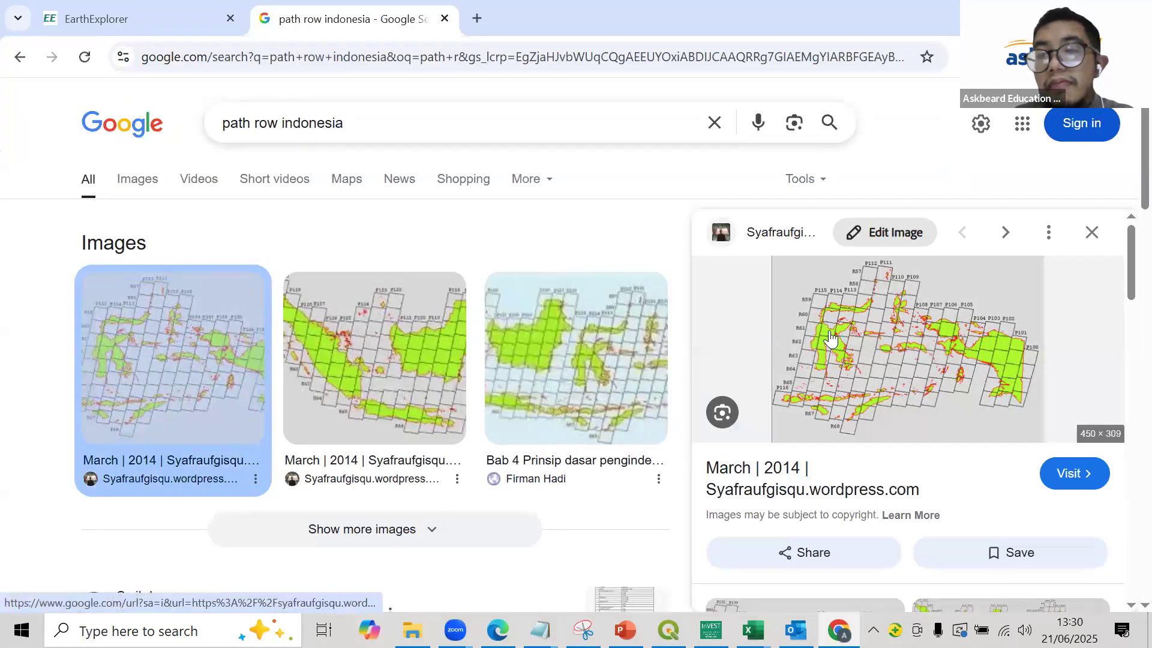
right_click(825, 334)
click(928, 405)
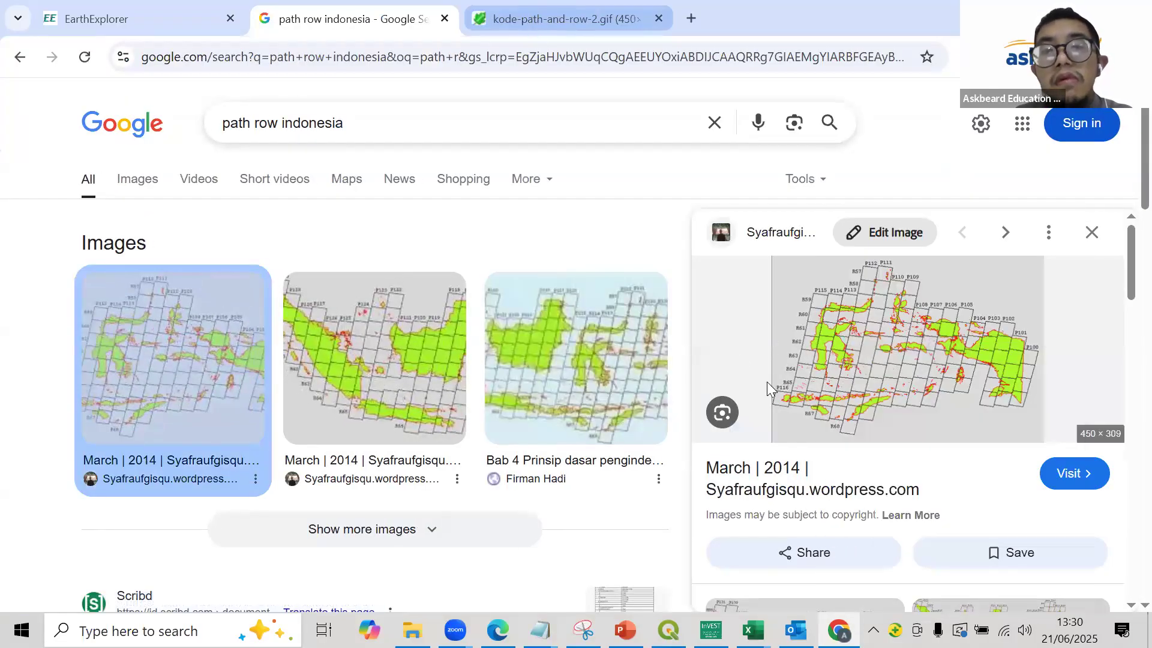
key(ctrl+Tab)
- Examine the Indonesian path/row grid map to identify the path and row covering the study area
scroll(767, 367, down, 3)
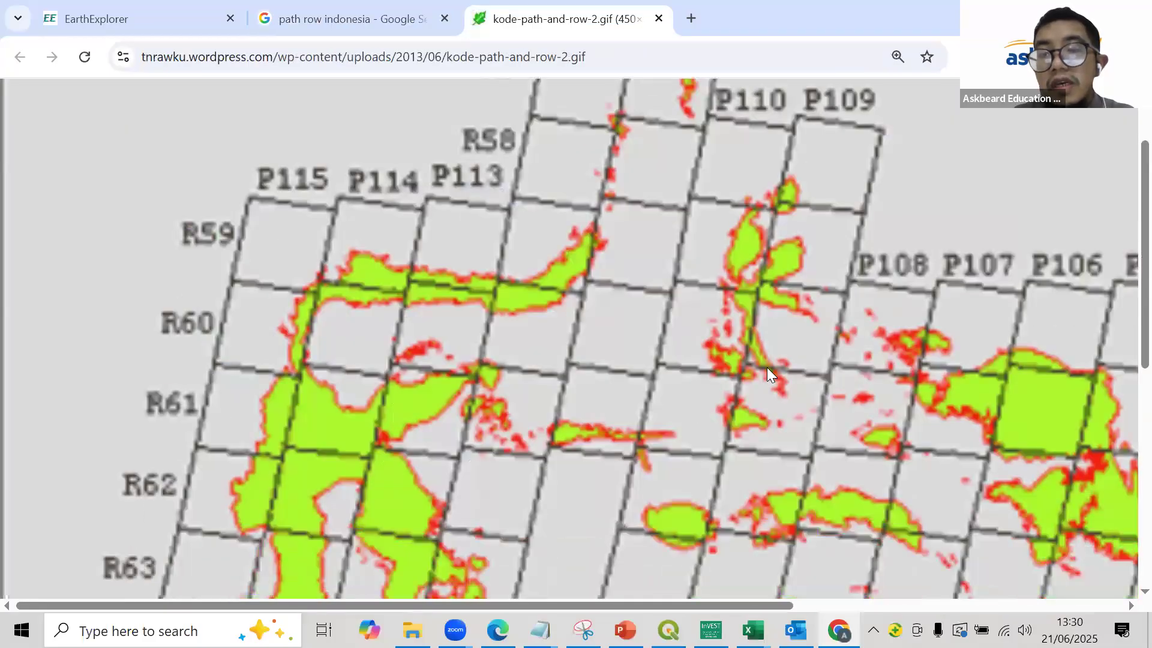
scroll(767, 367, up, 3)
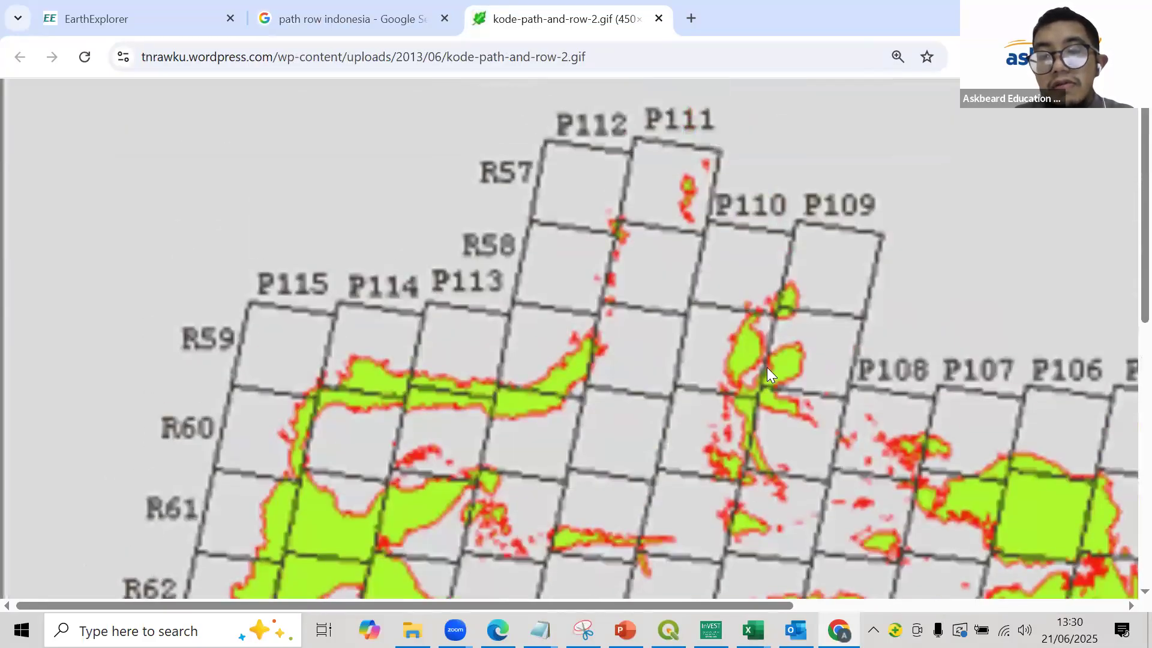
scroll(767, 367, down, 3)
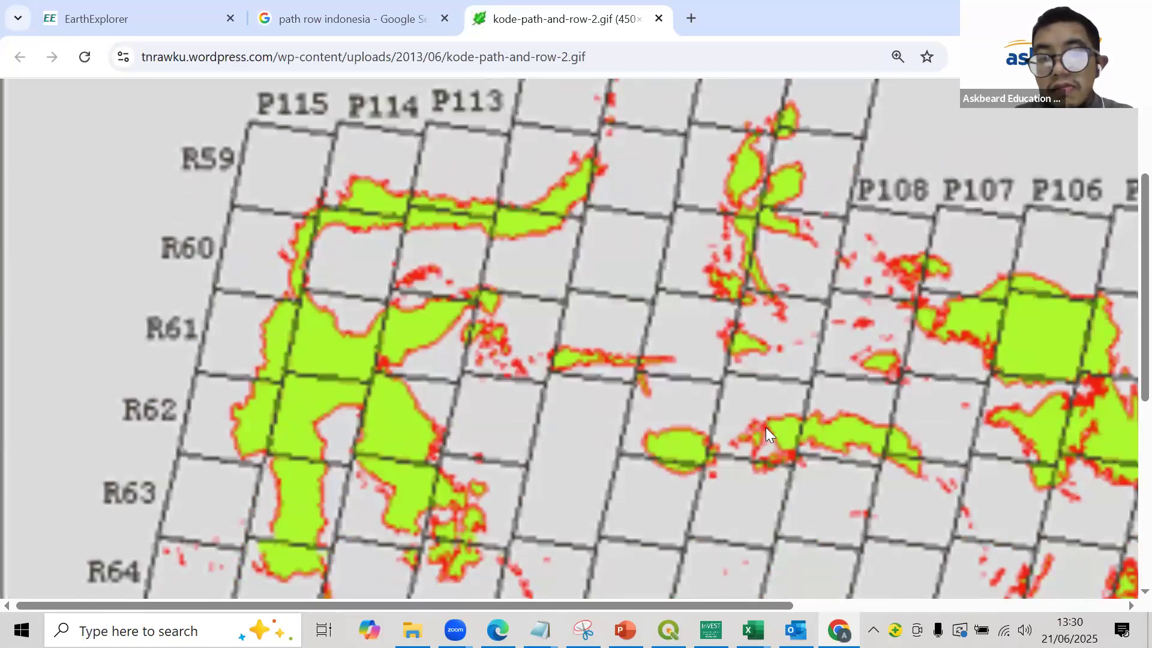
scroll(766, 427, up, 3)
scroll(820, 247, down, 3)
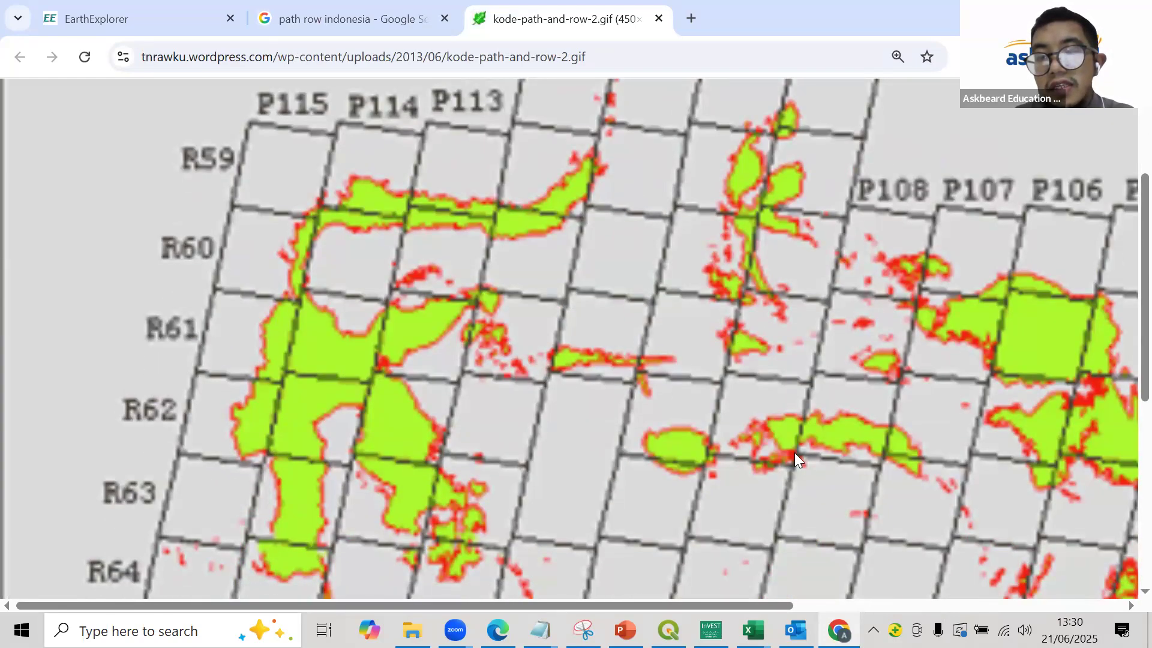
scroll(797, 526, up, 2)
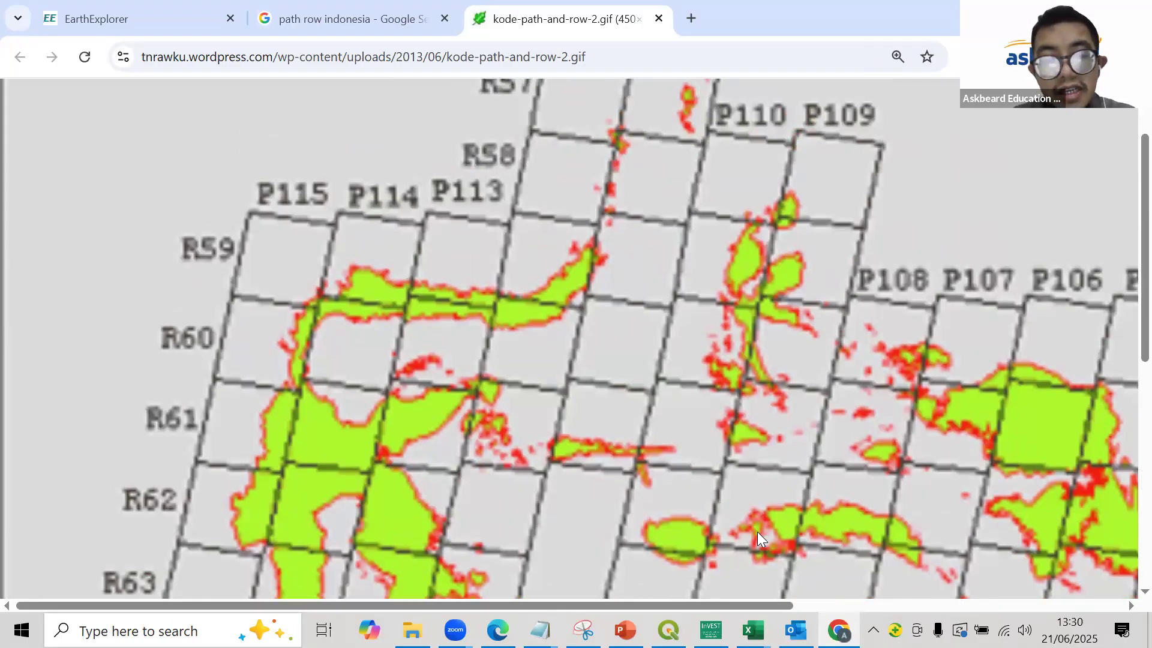
scroll(804, 254, up, 1)
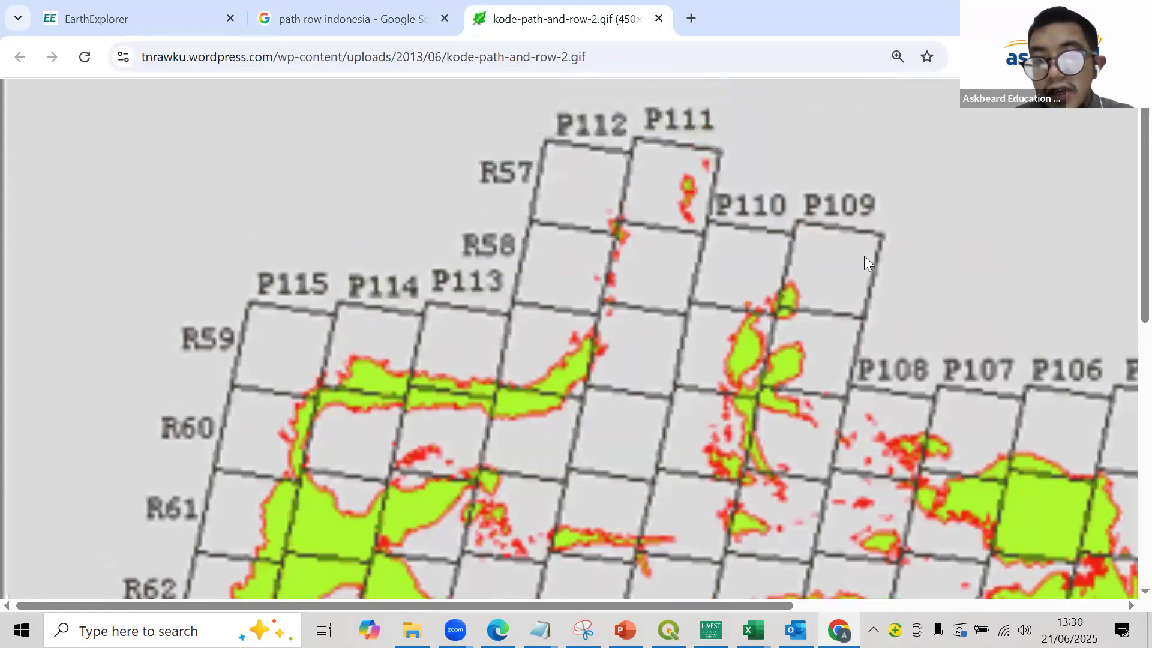
scroll(849, 278, down, 2)
scroll(850, 278, up, 2)
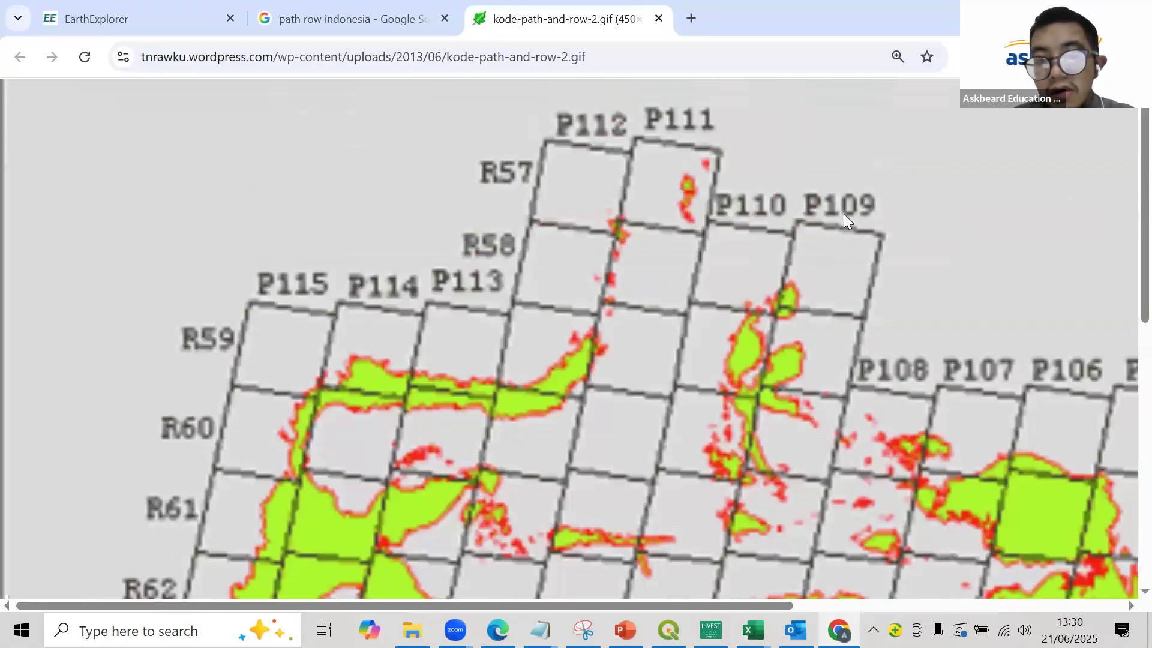
scroll(763, 390, down, 3)
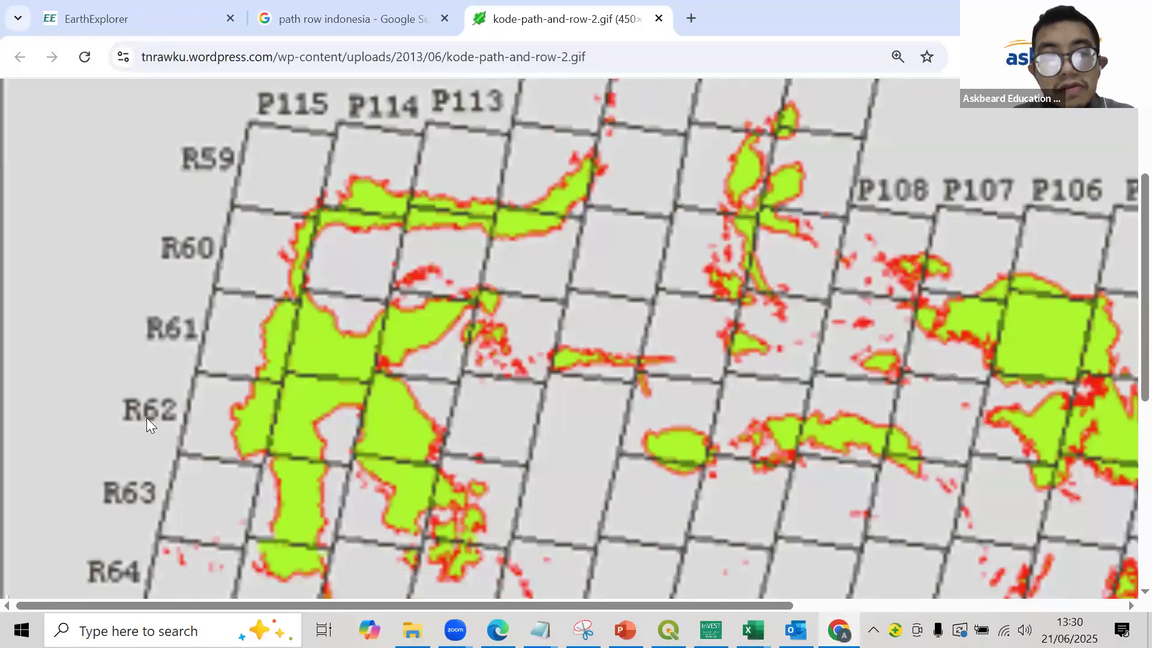
- Return to EarthExplorer and set the geocoding method to Path/Row
click(164, 9)
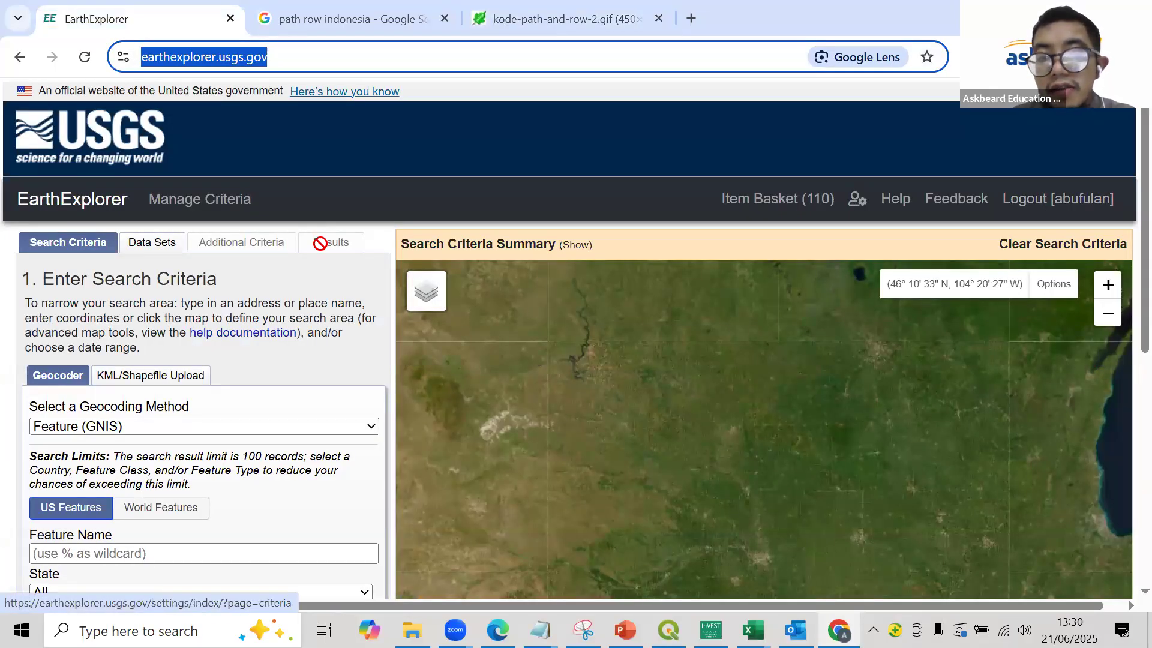
click(1044, 212)
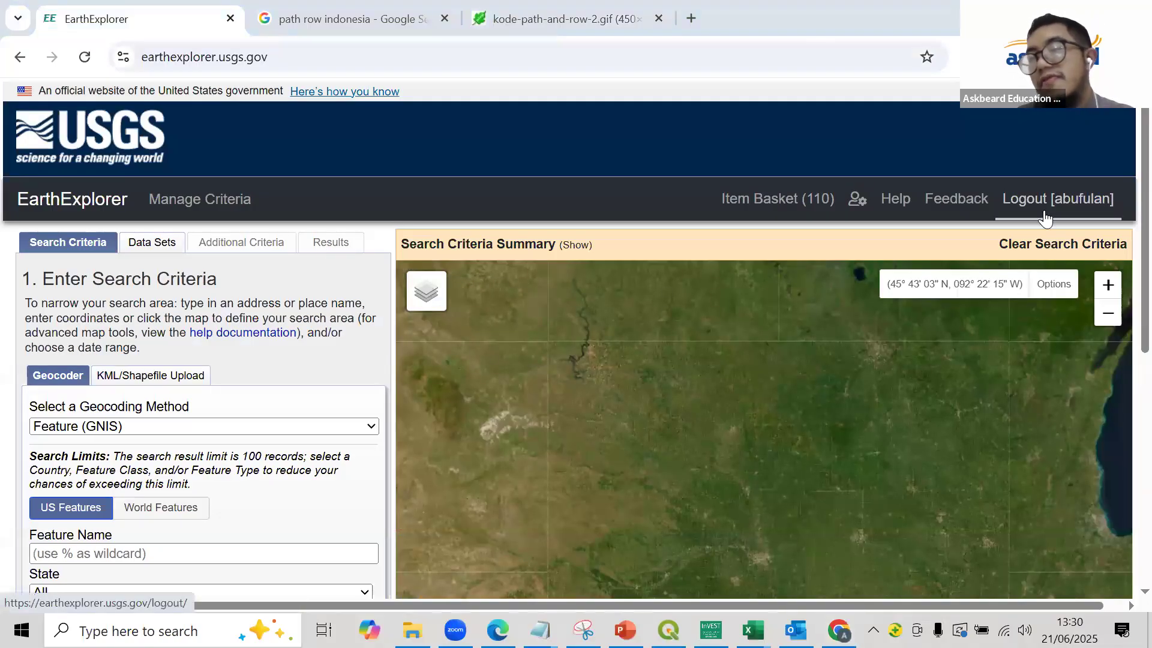
click(177, 427)
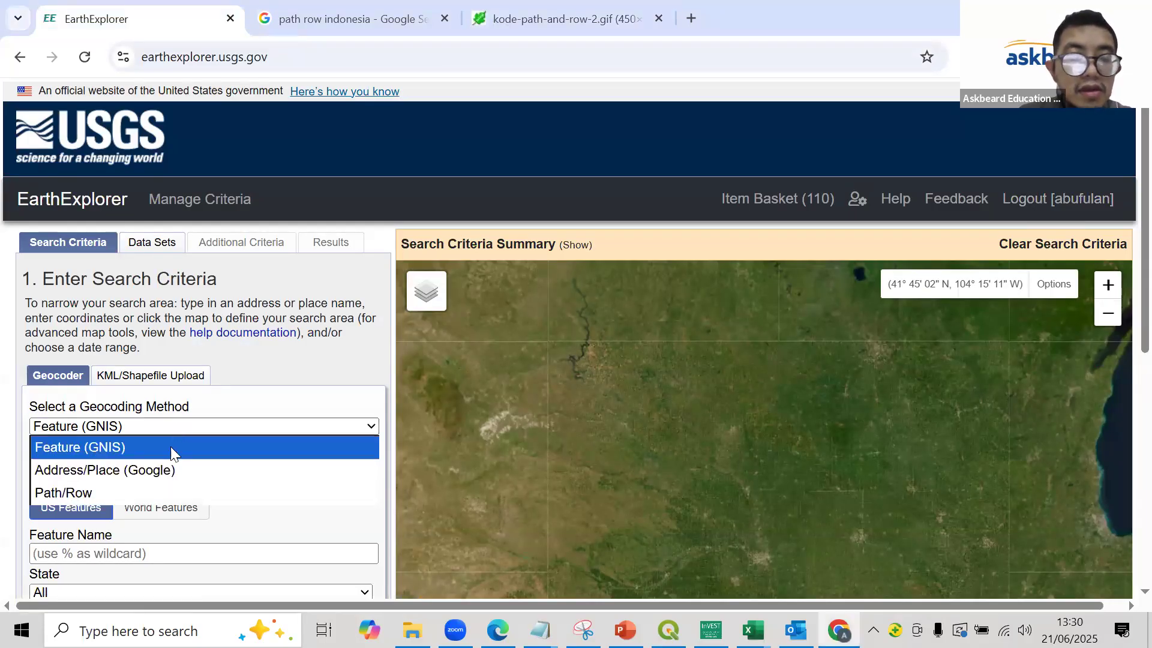
click(162, 485)
- Enter WRS2 path 109 and row 62 and show that location on the map
click(201, 488)
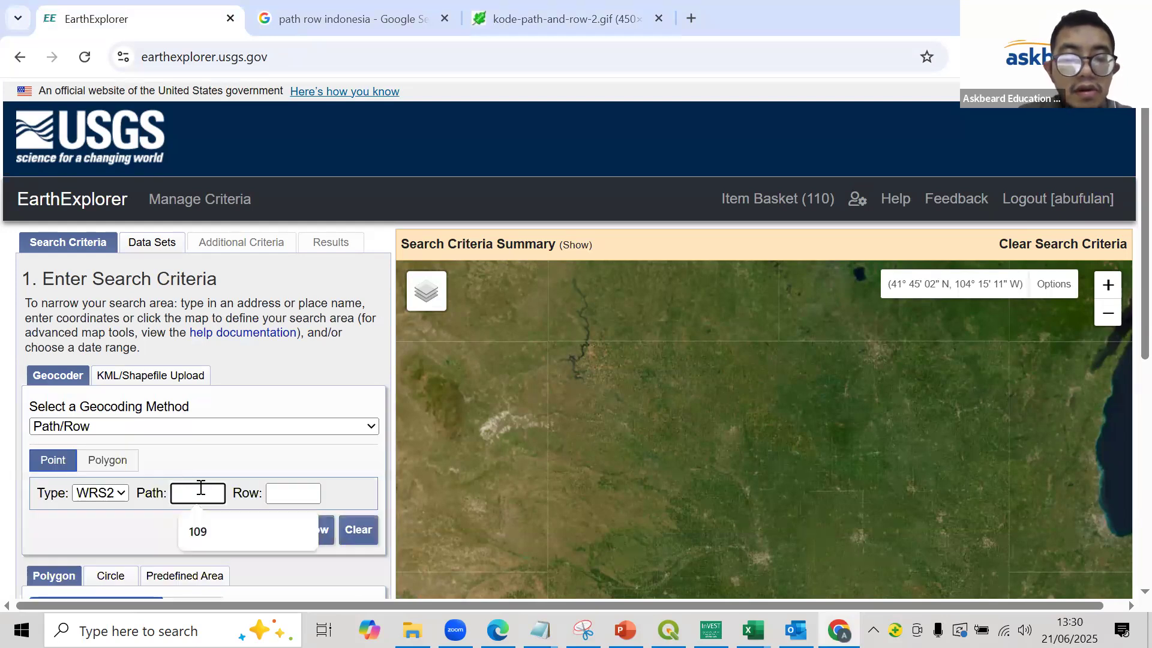
click(205, 530)
click(303, 494)
click(303, 532)
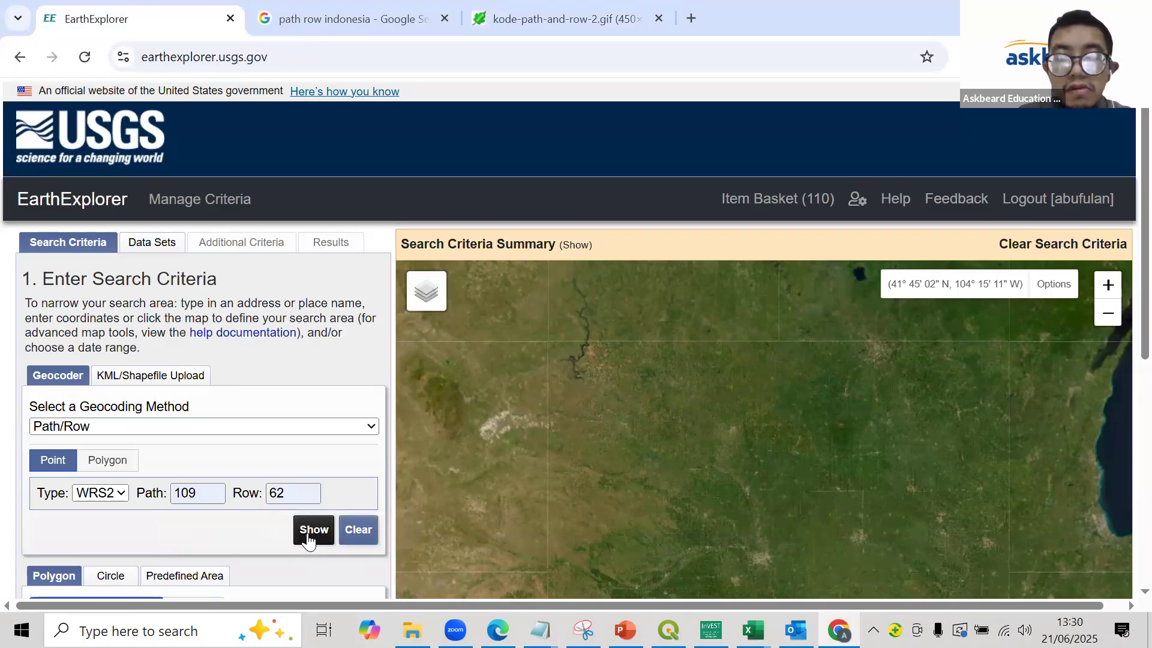
click(308, 540)
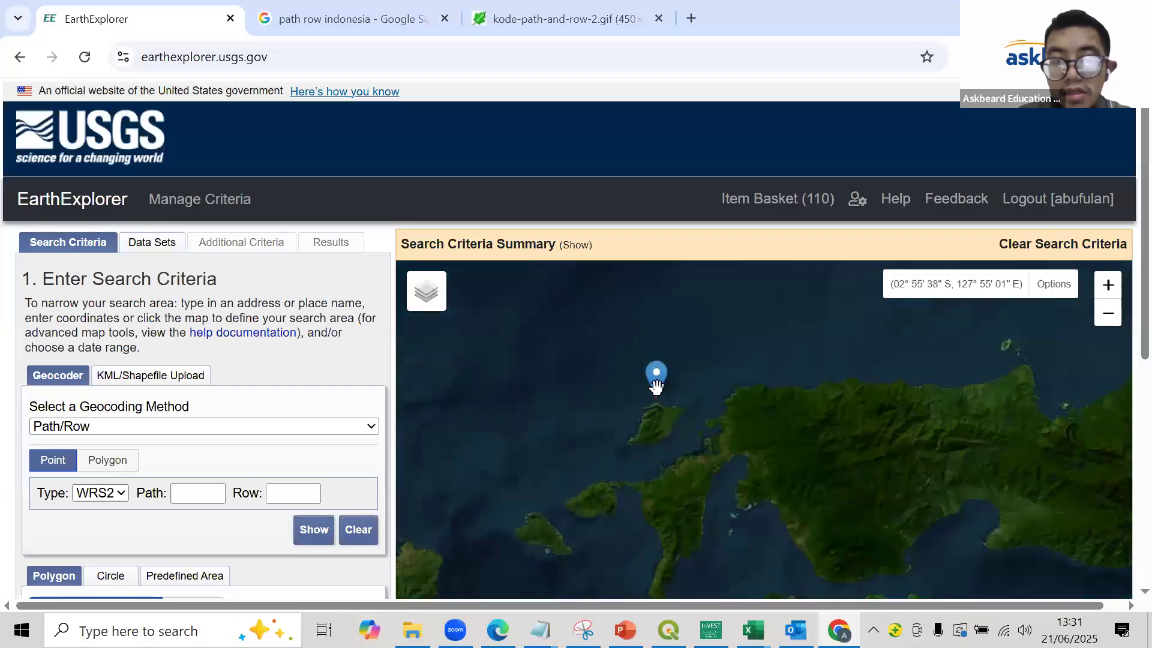
- Set the search date range from 01/01/2024 to 12/31/2024 and proceed to the data set selection
scroll(299, 480, down, 3)
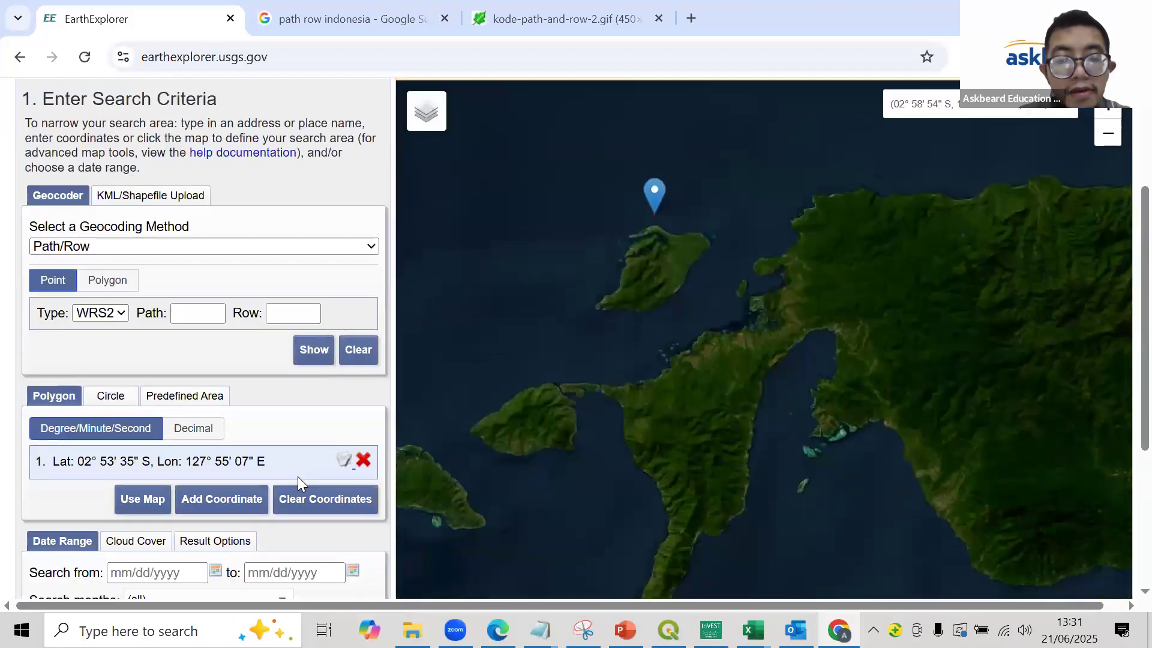
scroll(297, 476, down, 2)
click(120, 483)
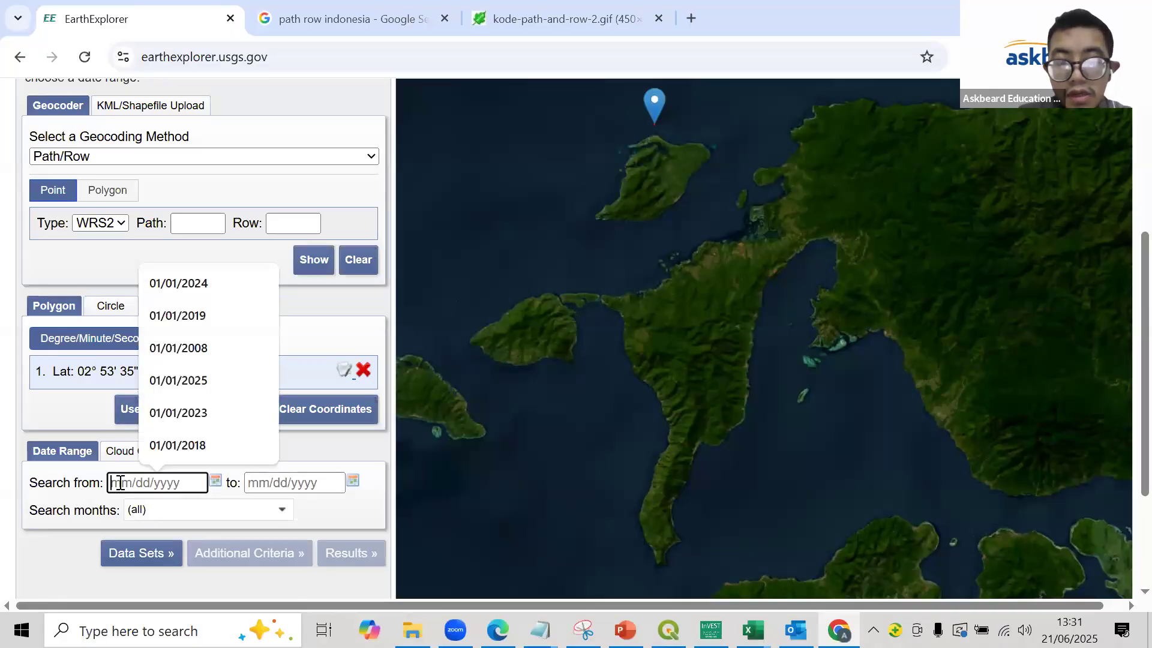
text(0)
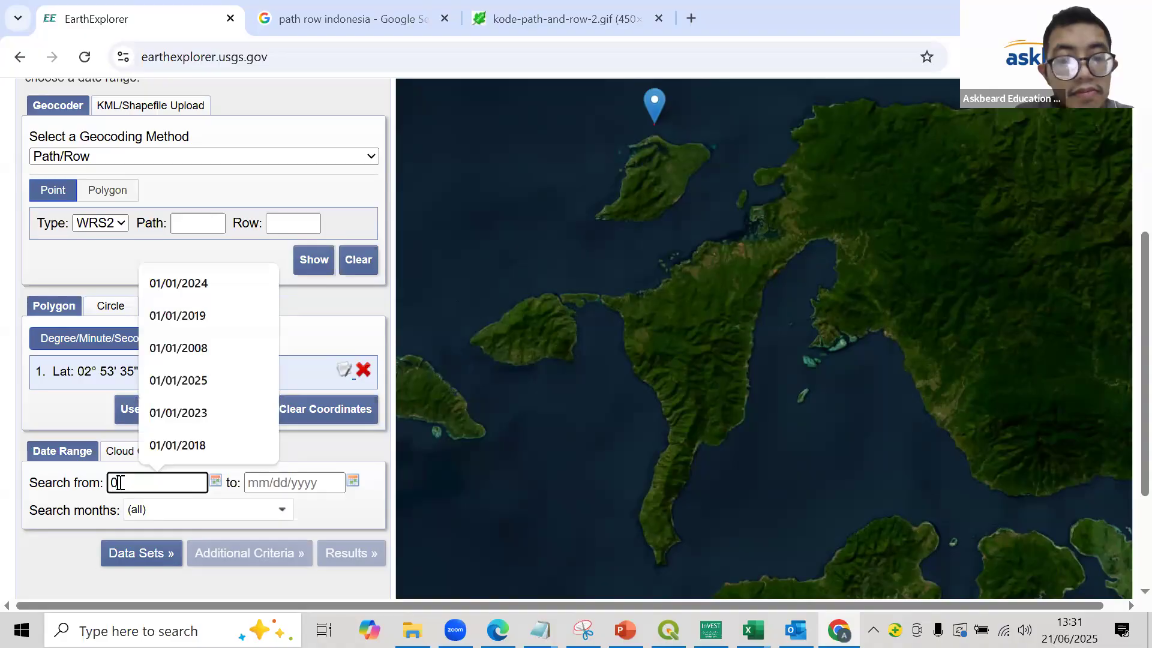
key(BackSpace)
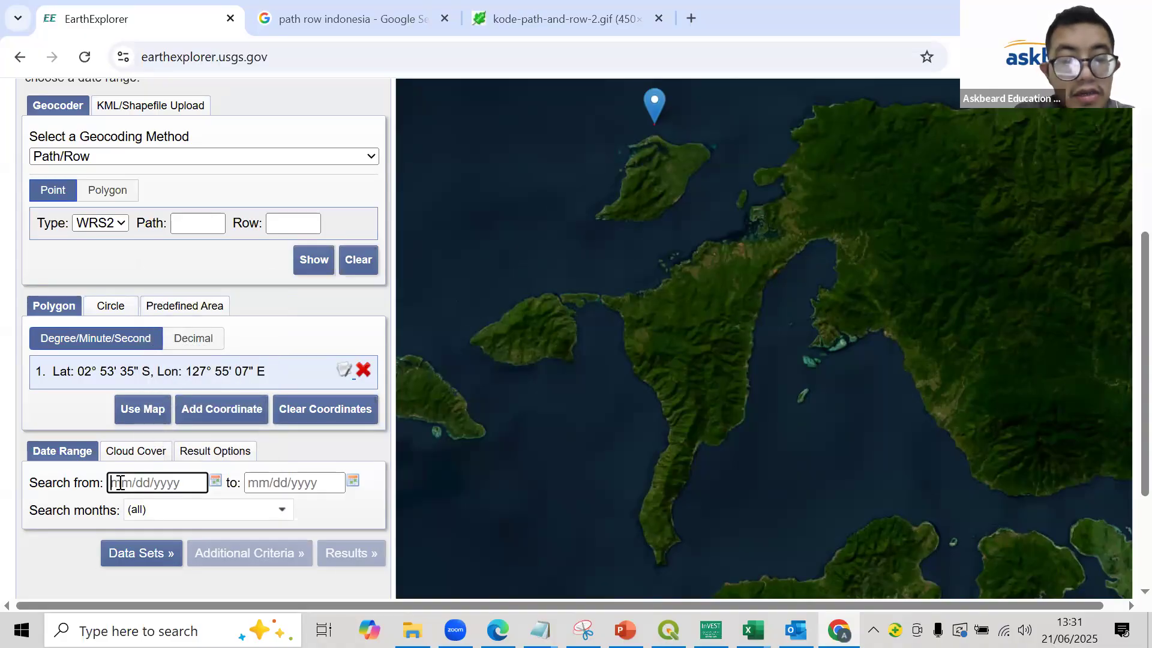
text(01/01/2024)
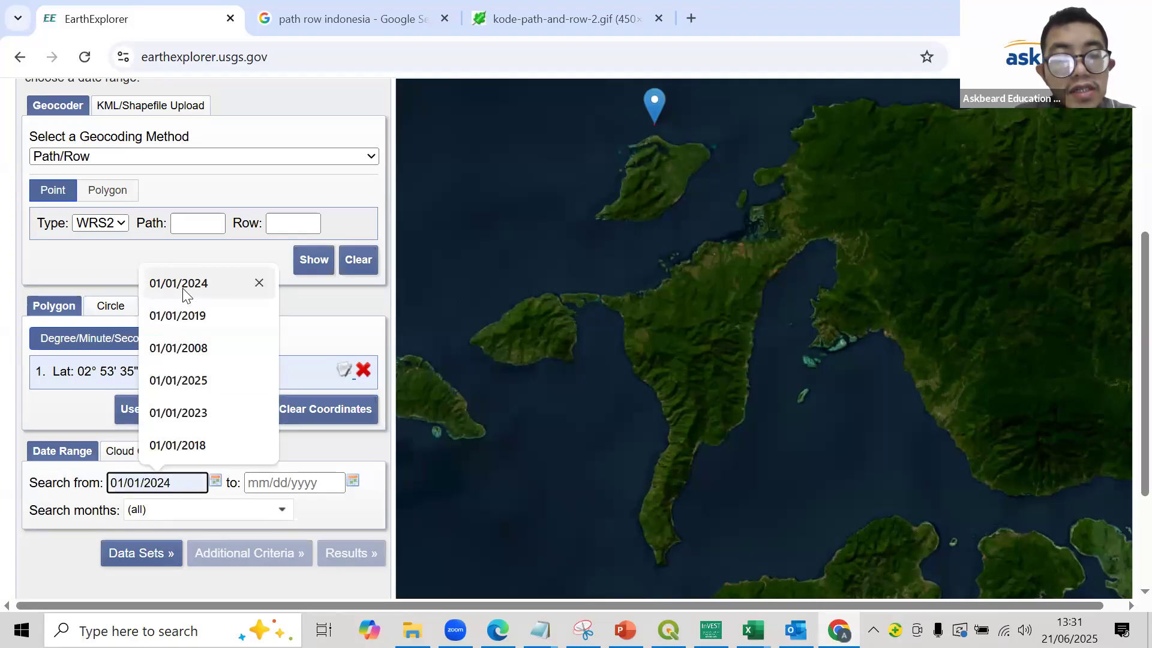
click(182, 288)
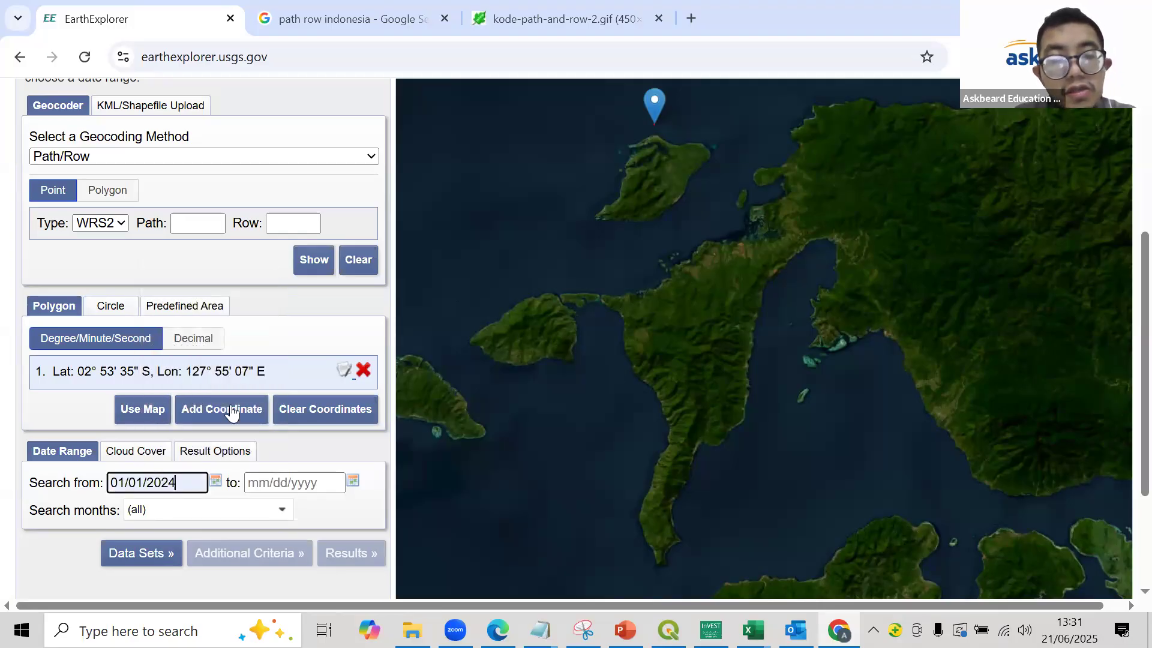
click(263, 483)
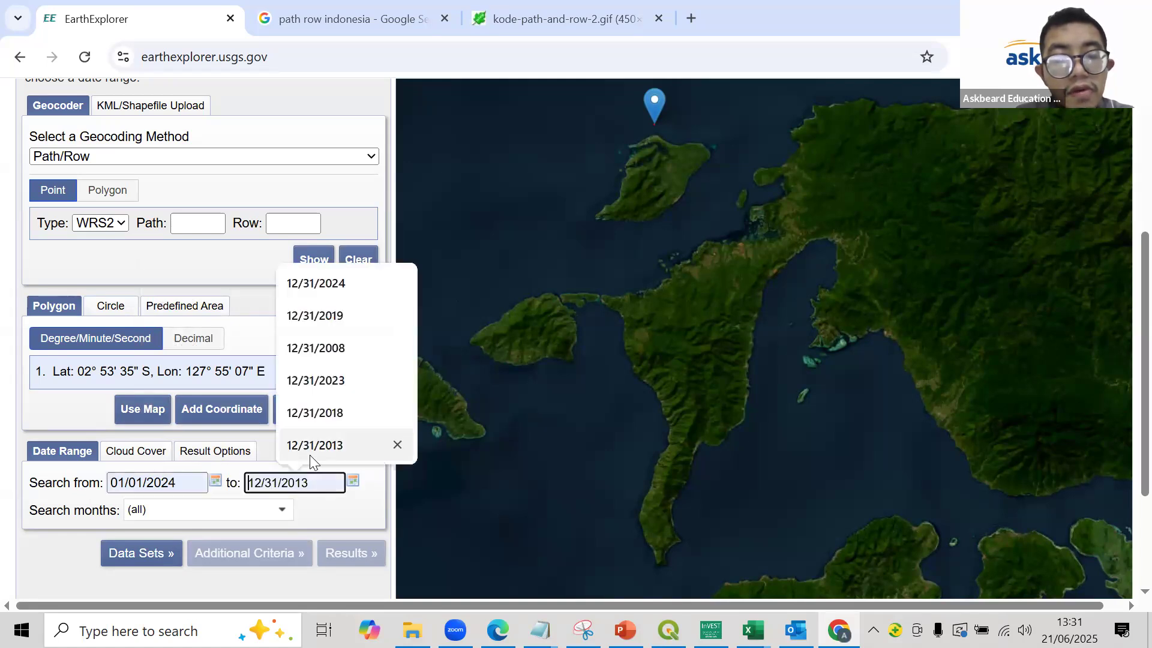
click(330, 297)
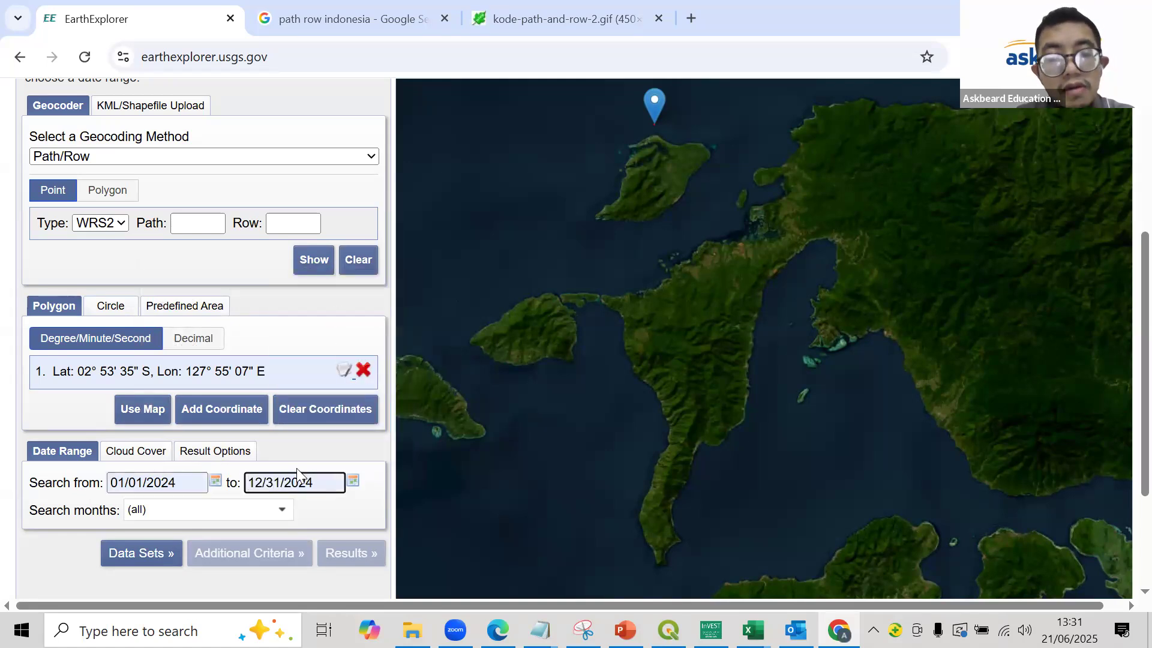
click(146, 555)
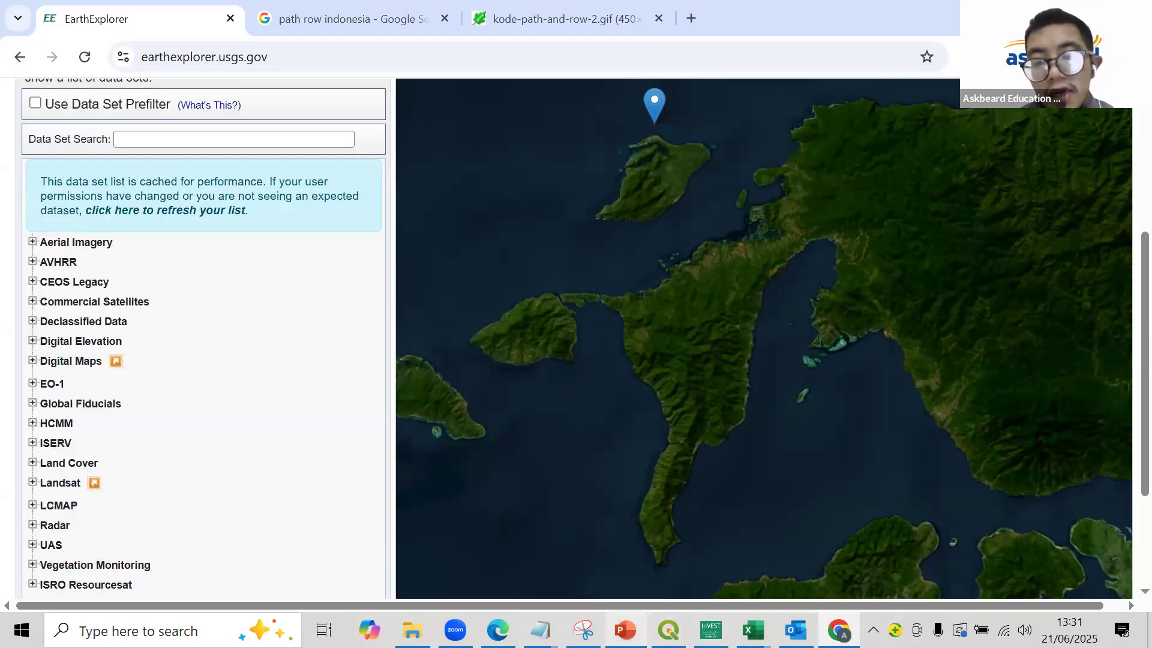
- Switch to the BLUE CARBON presentation in PowerPoint and examine the Mangrove Identification slide's band notes and EMI formula
key(alt+Tab)
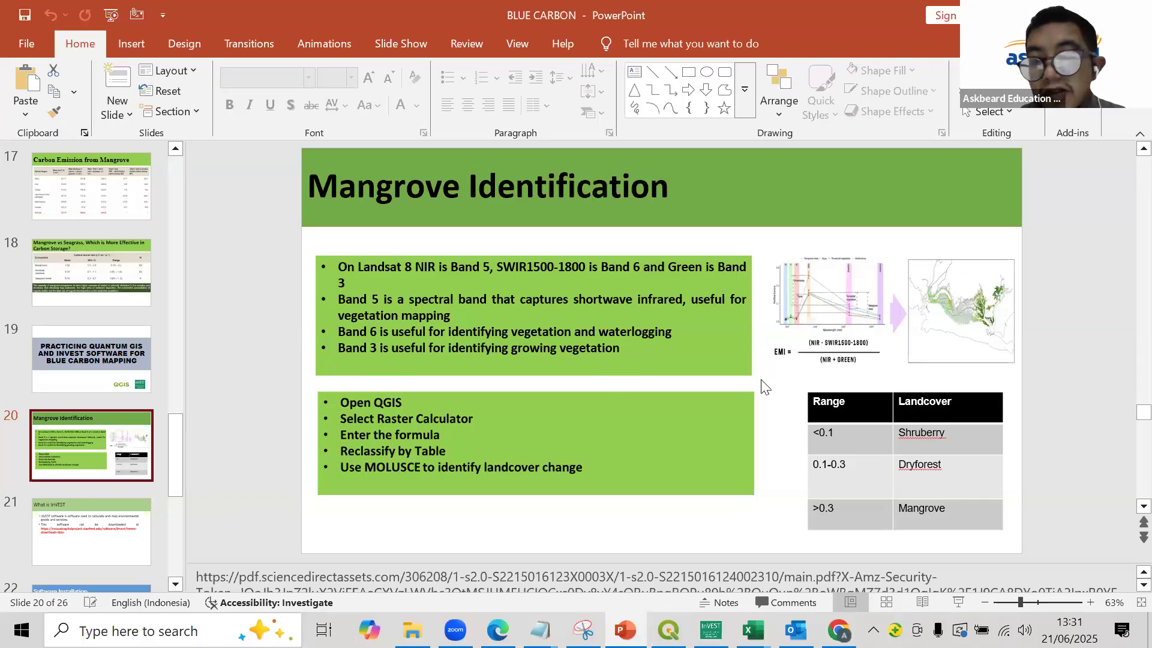
click(1090, 603)
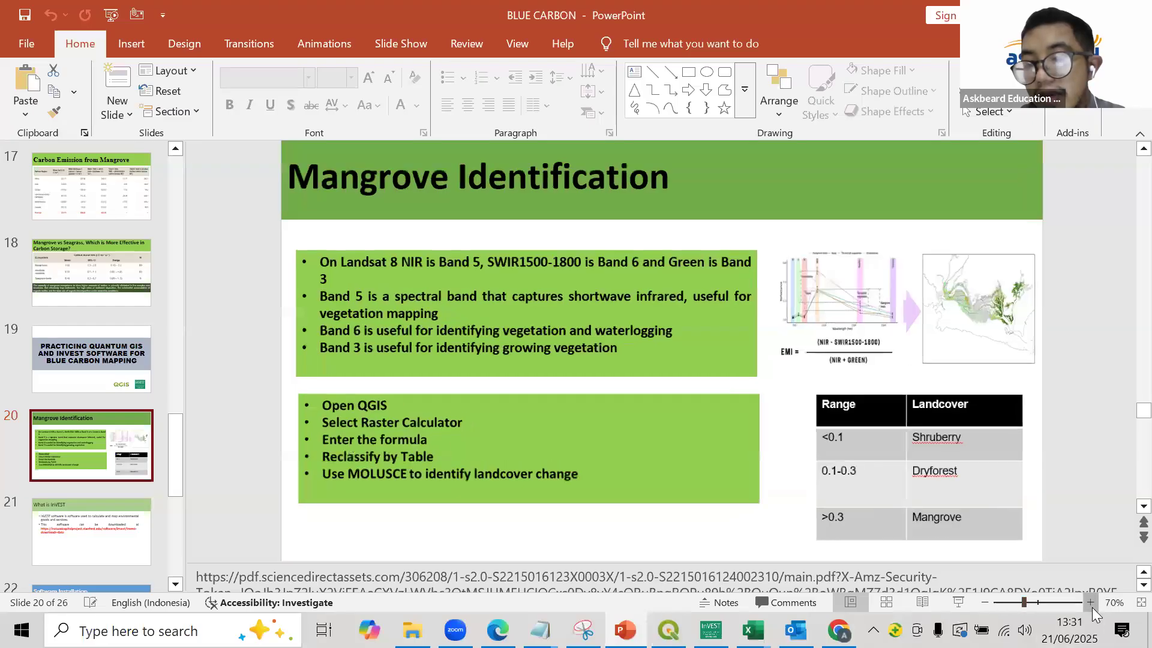
click(1090, 603)
ctrl+scroll(783, 372, up, 1)
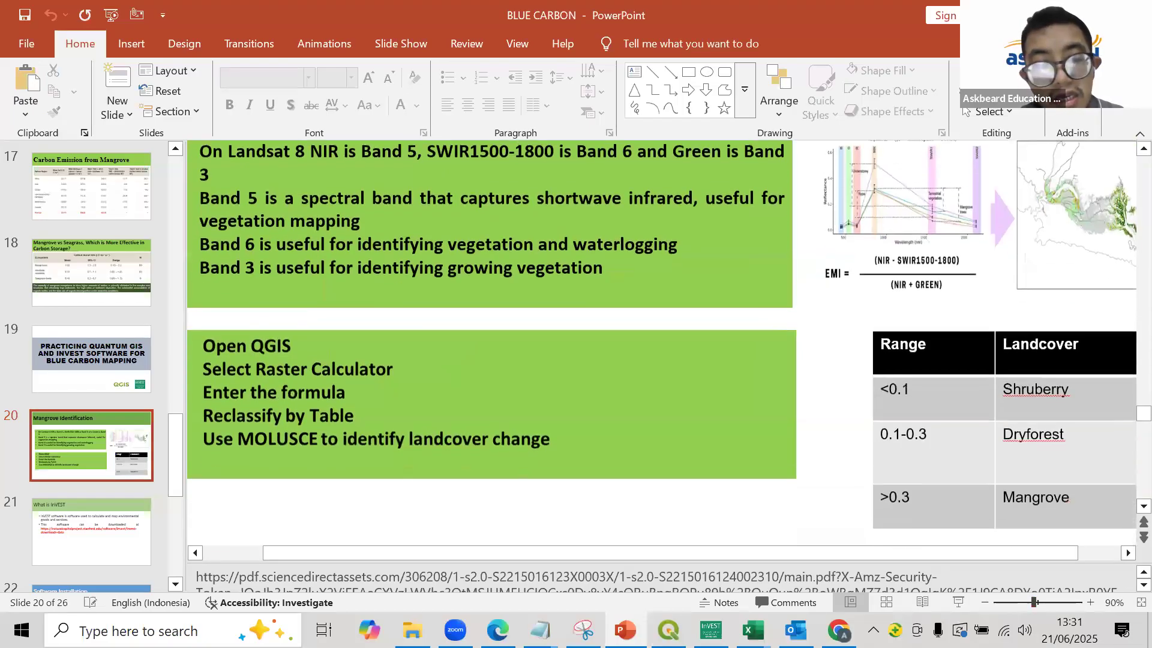
scroll(395, 479, down, 1)
- Copy the full ScienceDirect article link from the Mangrove Identification slide's notes
click(376, 578)
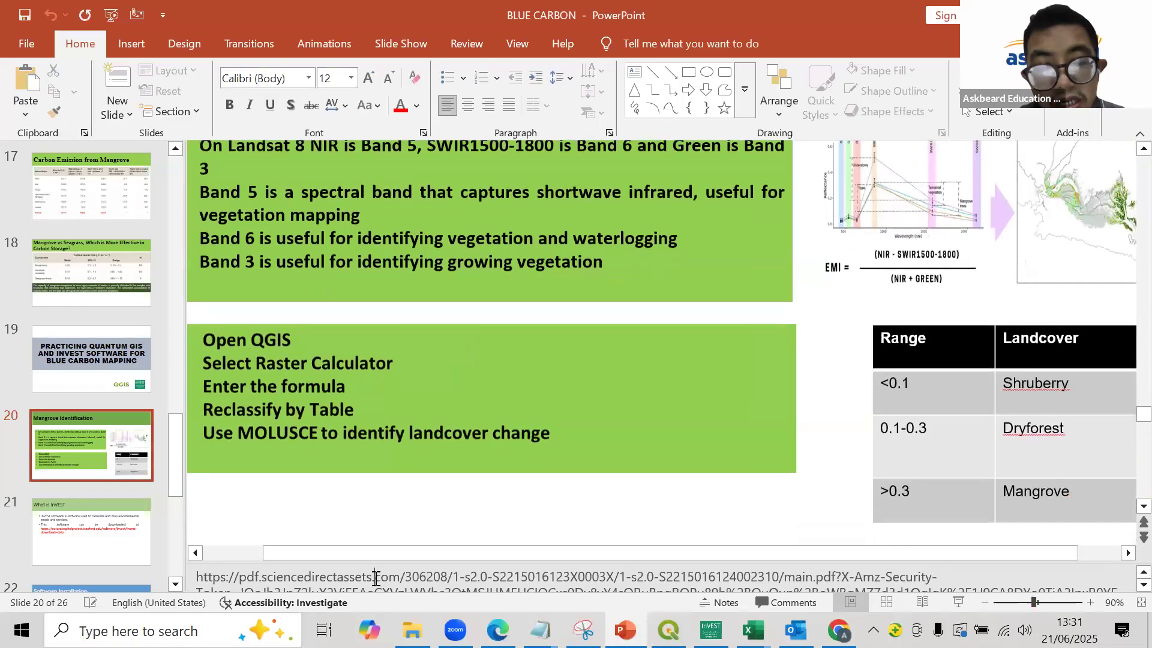
scroll(374, 577, down, 1)
scroll(274, 576, up, 1)
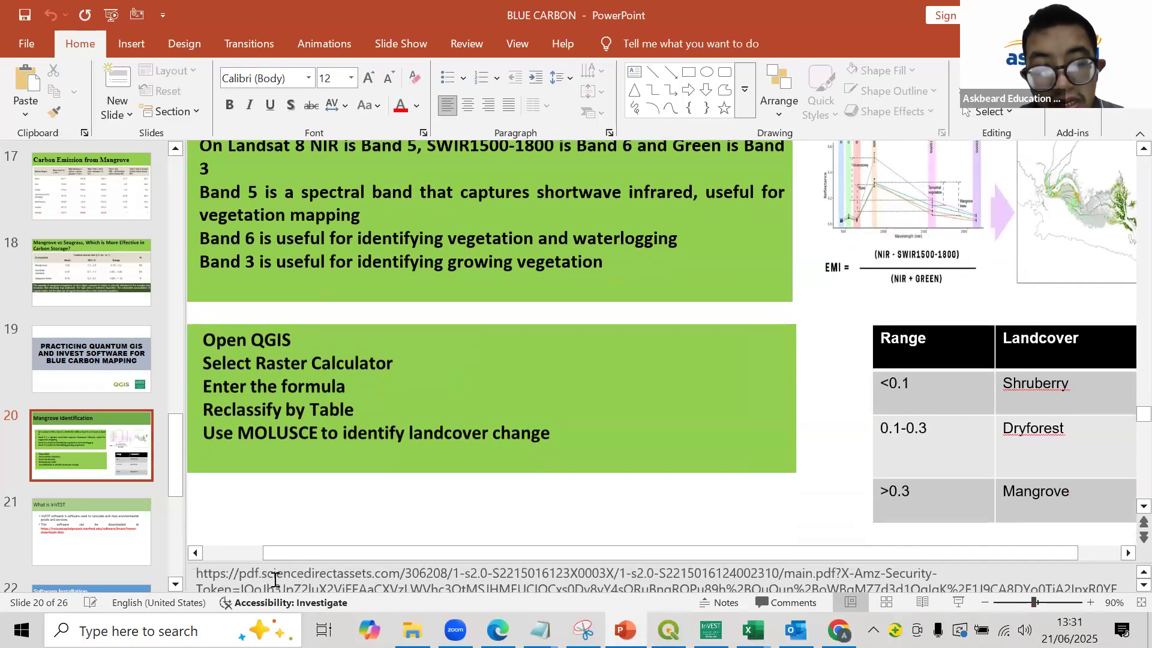
double_click(274, 578)
triple_click(273, 578)
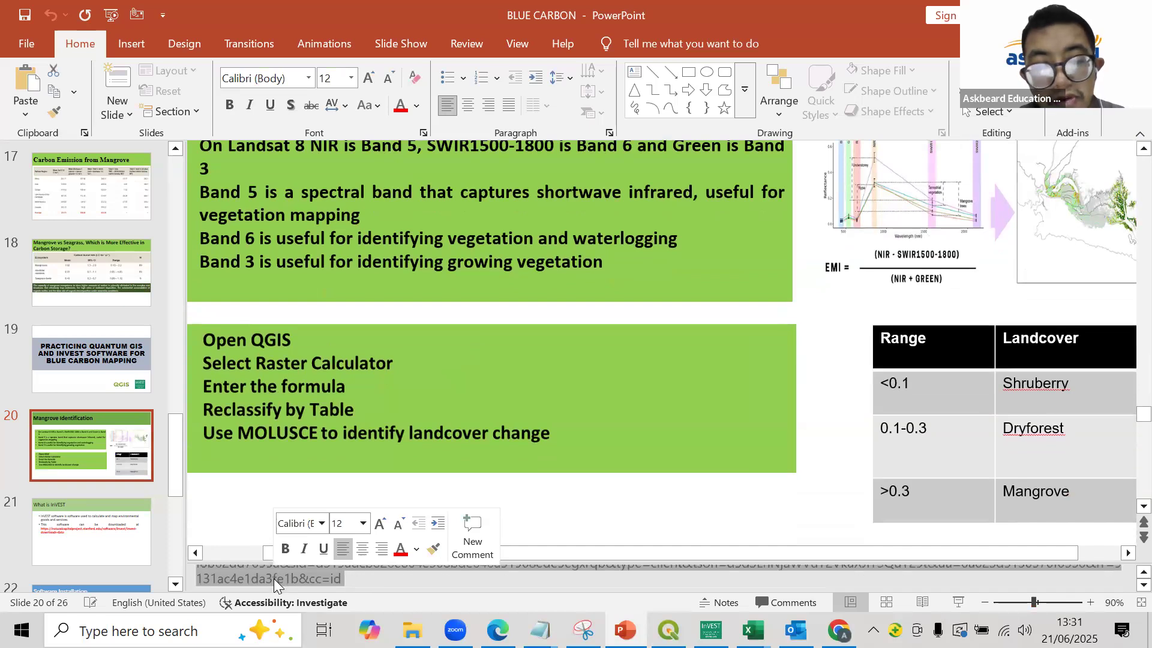
right_click(273, 578)
click(327, 406)
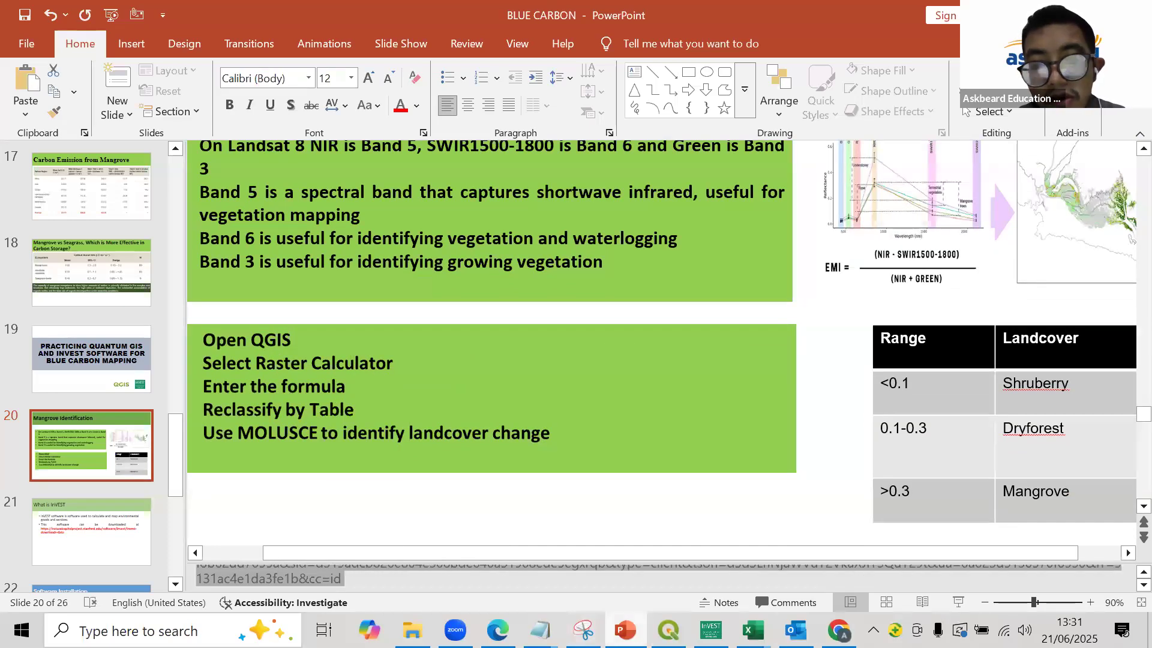
- Switch to Chrome and open the copied article link in a new tab
click(839, 630)
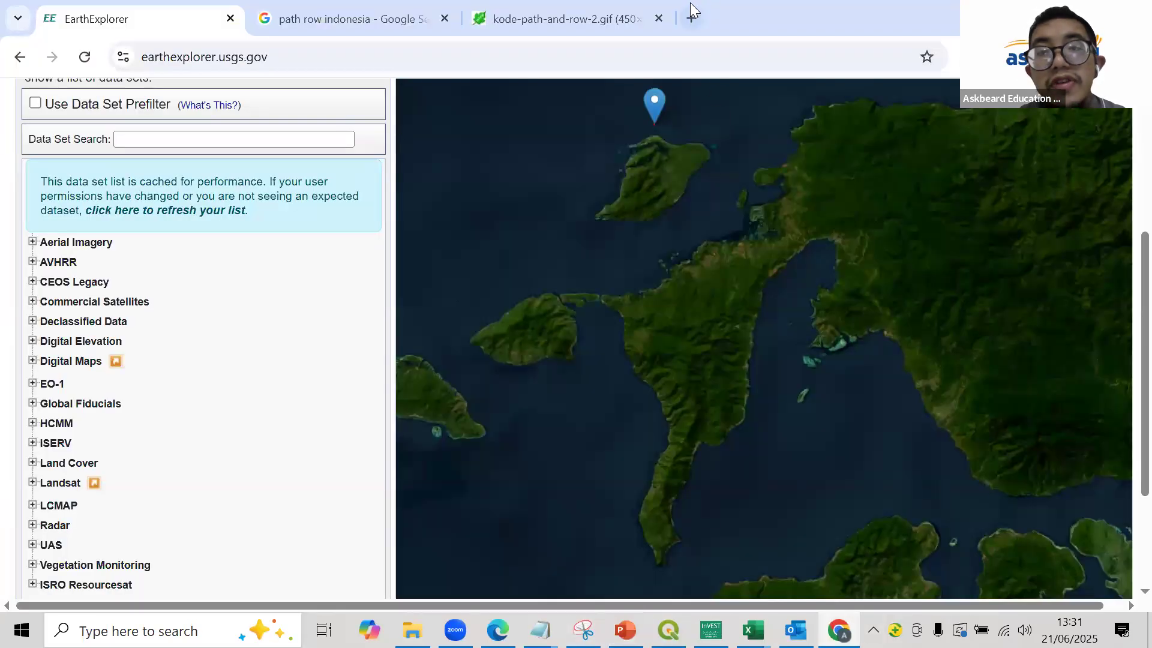
click(691, 8)
key(ctrl+v)
key(Return)
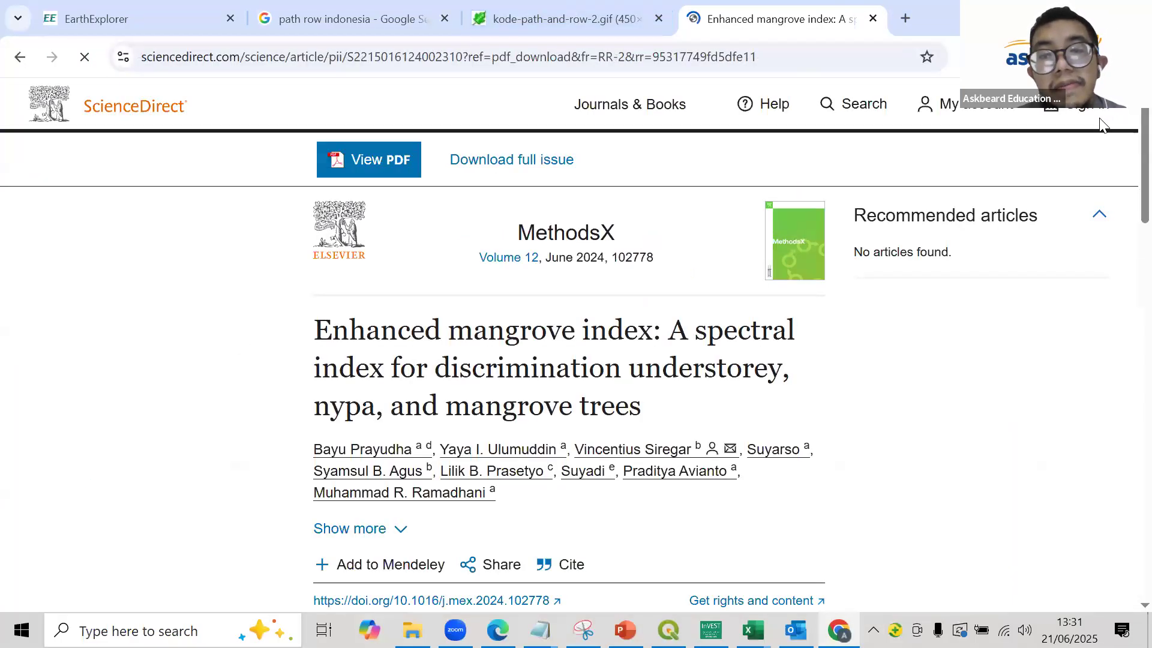
- Look over the Enhanced Mangrove Index article's graphical abstract, method name and keywords, and close its tab
scroll(573, 387, down, 10)
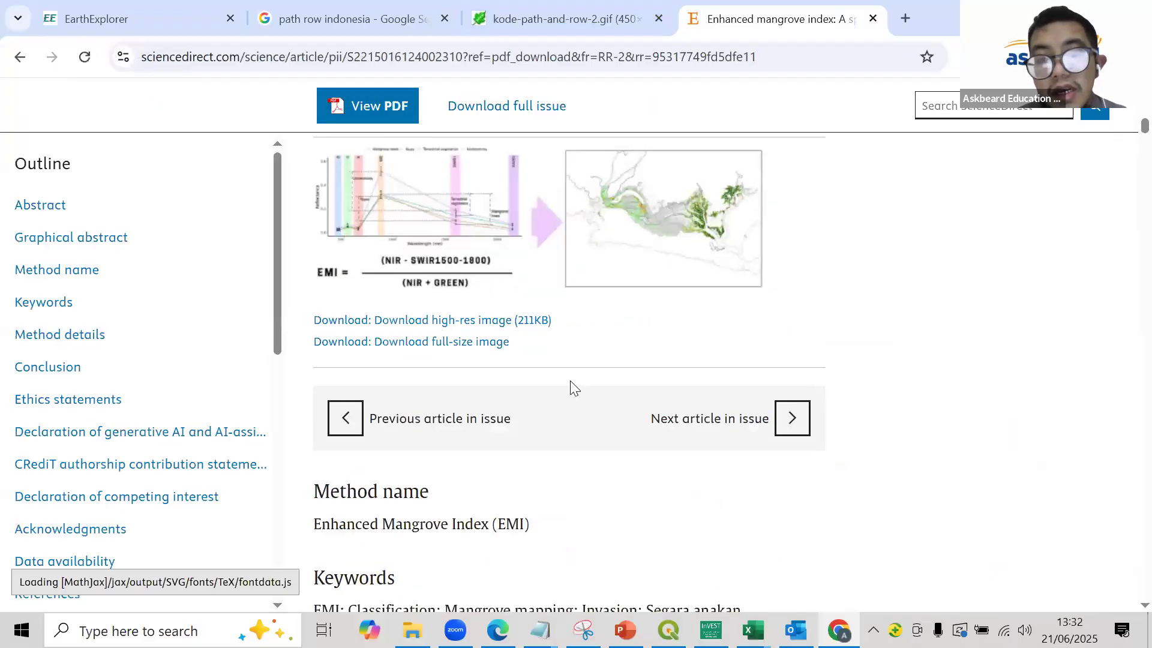
scroll(579, 387, down, 9)
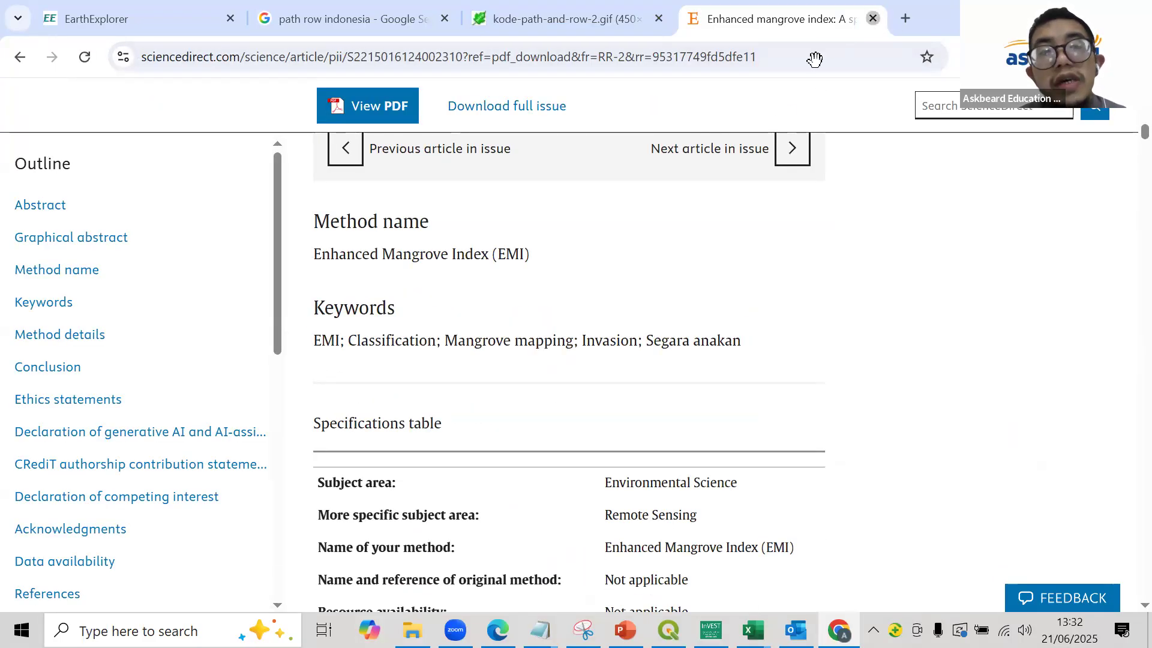
click(873, 19)
- Select the Landsat 8-9 OLI/TIRS C2 L2 and C2 L1 data sets under Landsat Collection 2 and run the search
scroll(30, 420, down, 2)
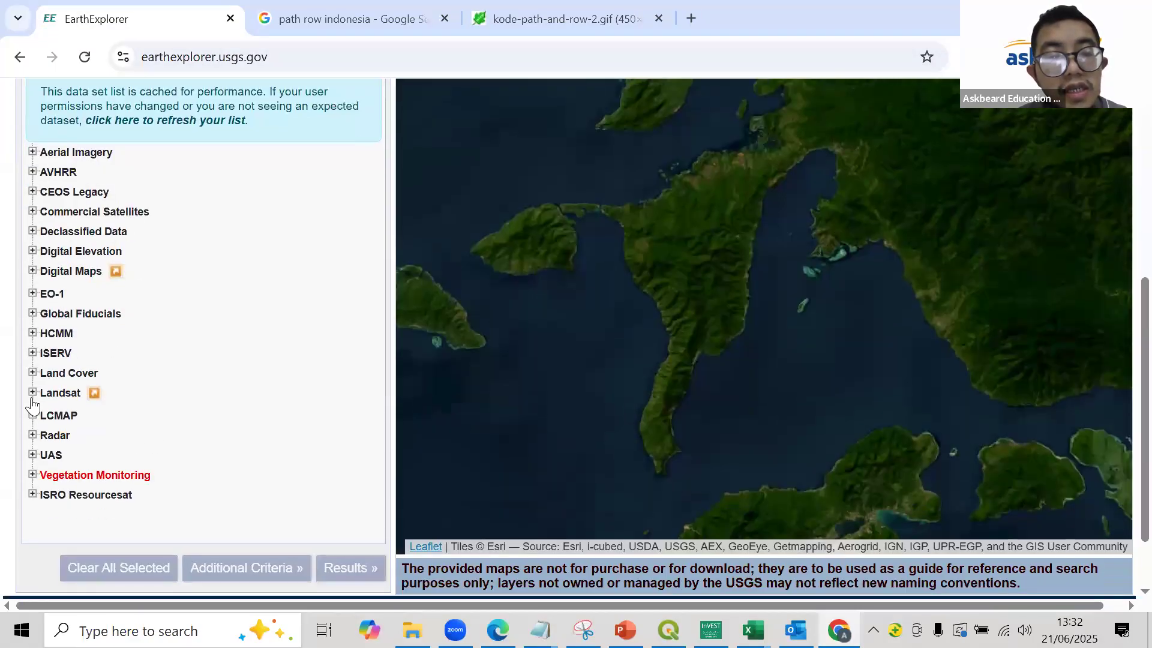
click(33, 393)
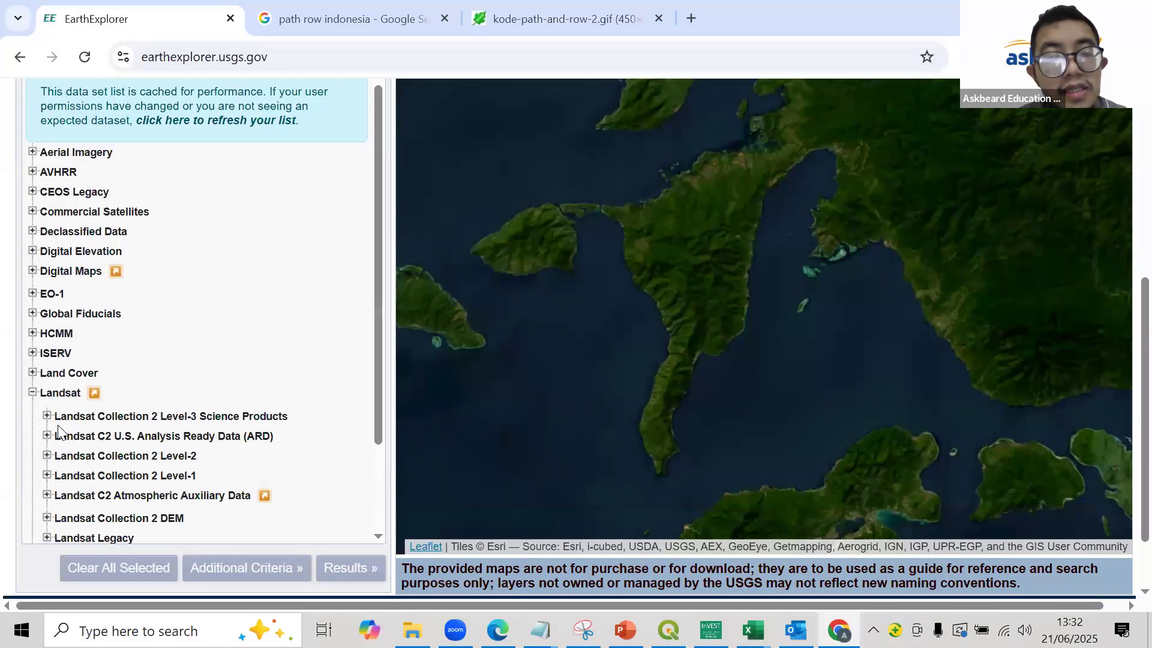
click(47, 456)
scroll(84, 410, down, 3)
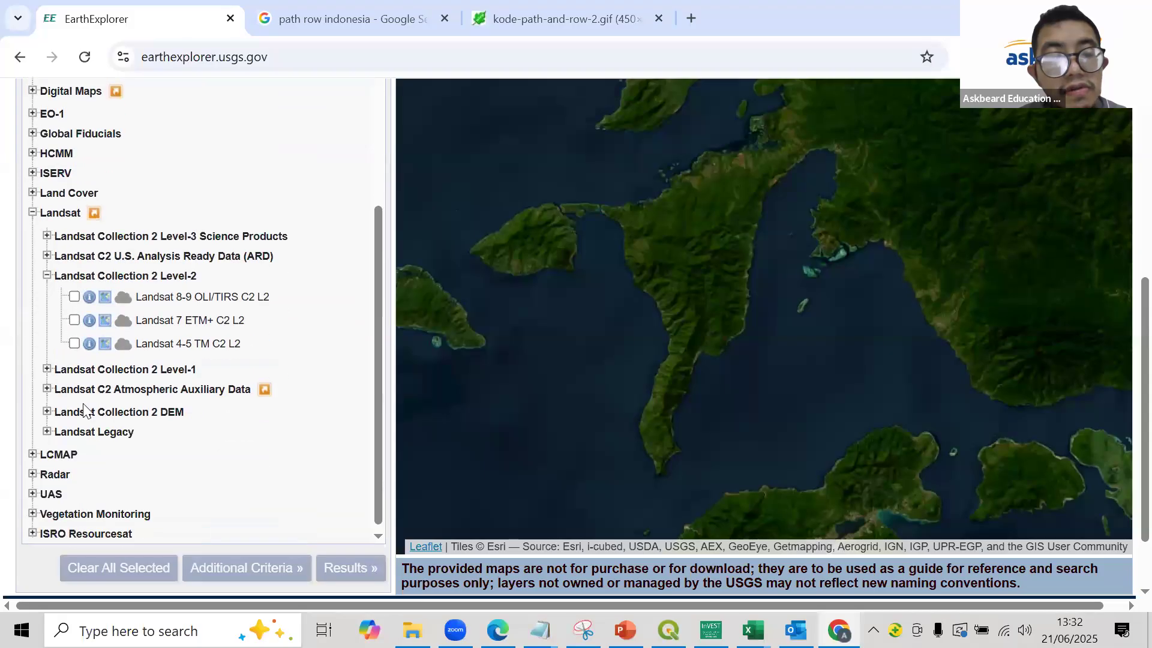
click(47, 369)
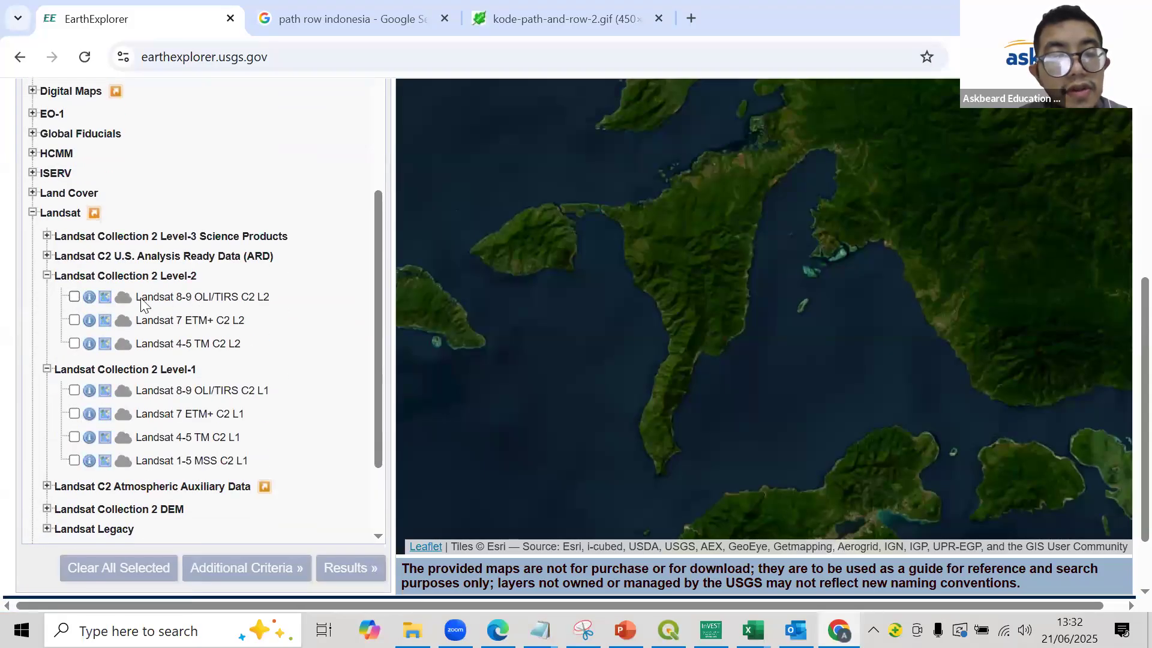
click(74, 297)
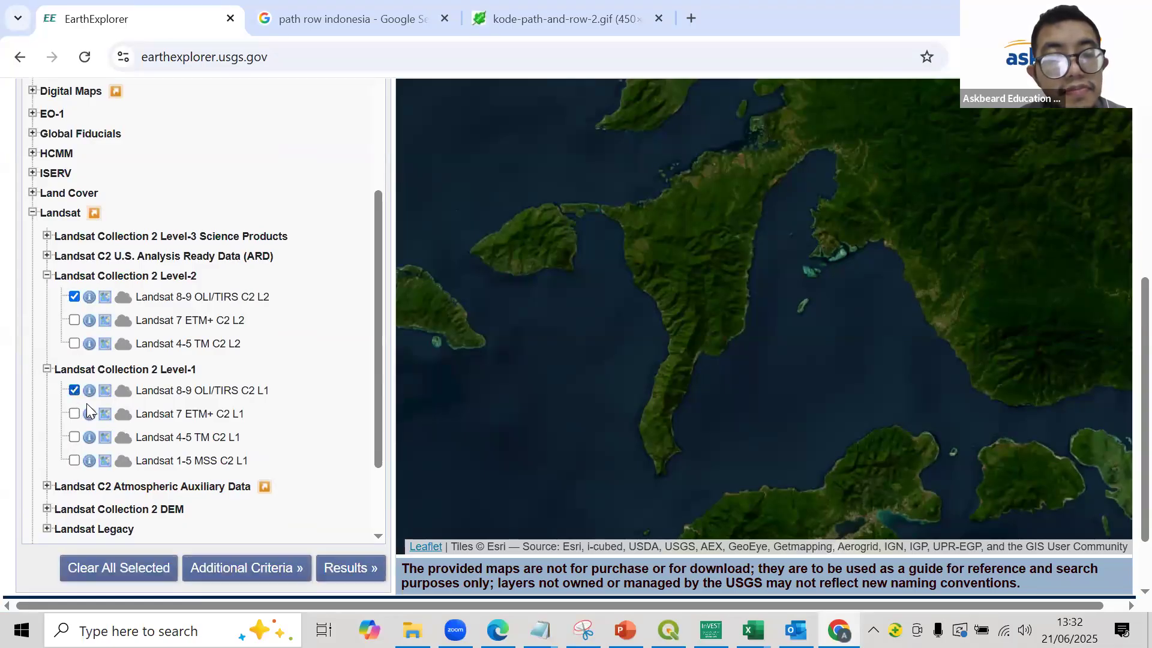
click(360, 576)
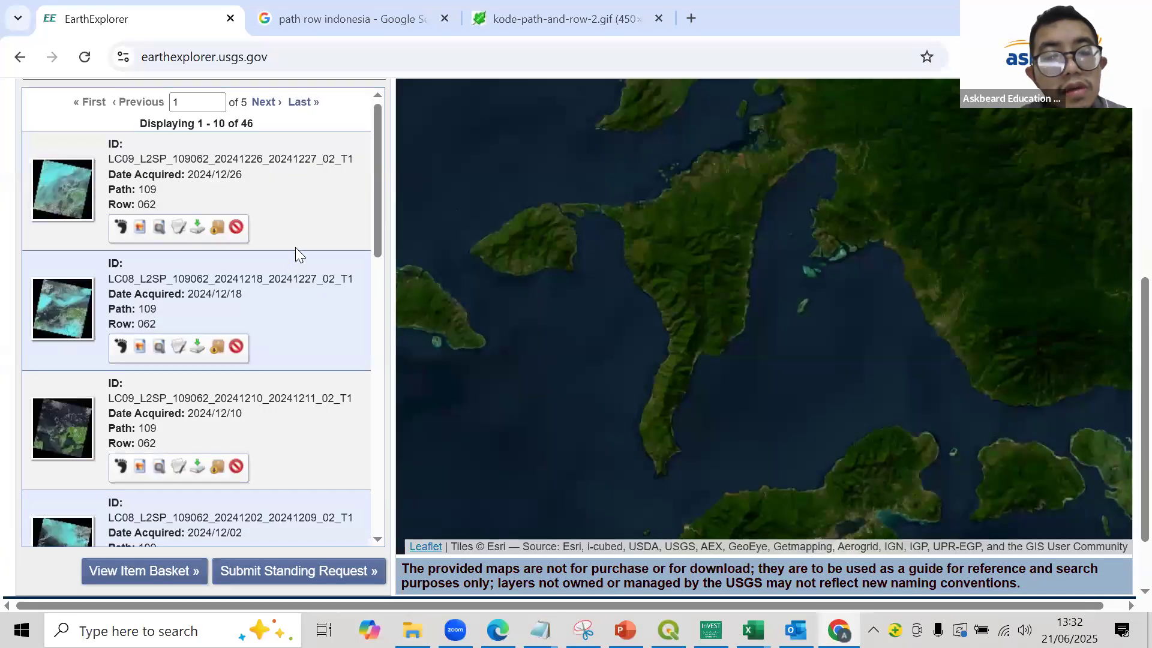
- Inspect the full displays of the scenes acquired 2024/12/10 and 2024/10/31 for cloud cover, closing each one
scroll(97, 347, down, 1)
click(71, 348)
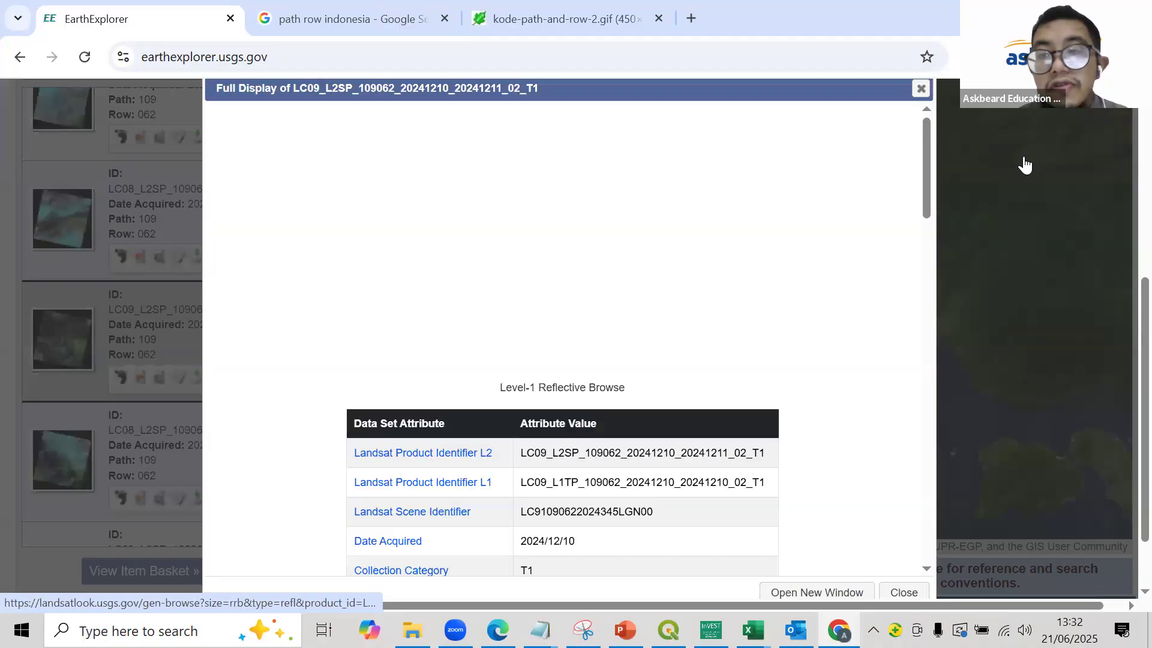
click(921, 88)
scroll(294, 296, down, 4)
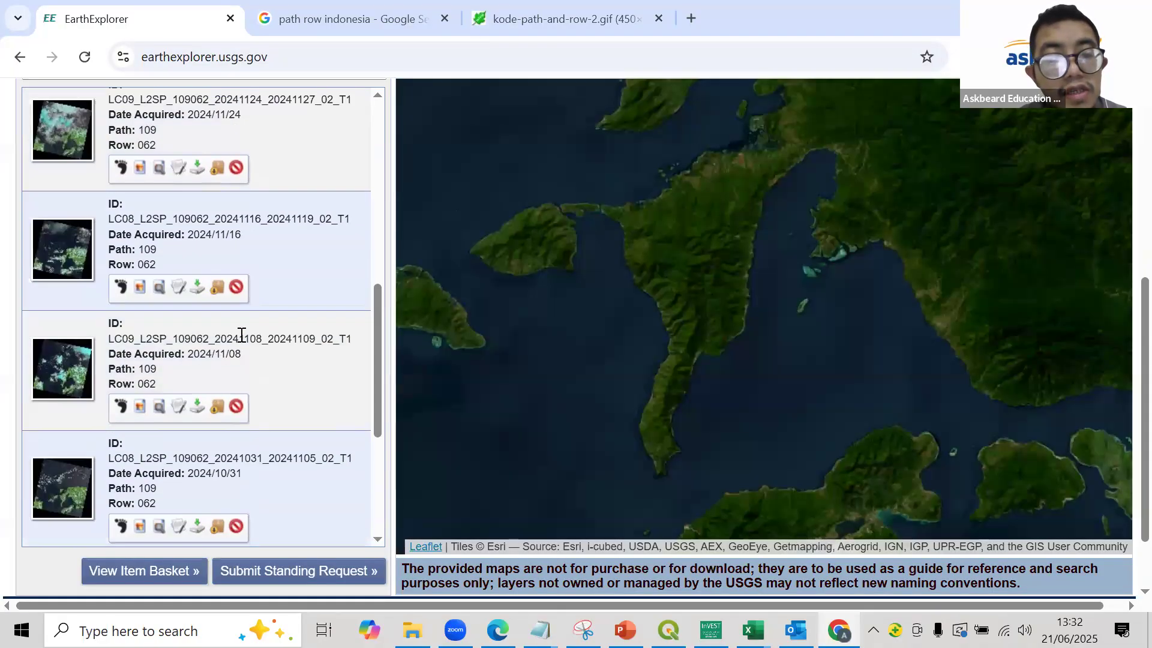
click(62, 484)
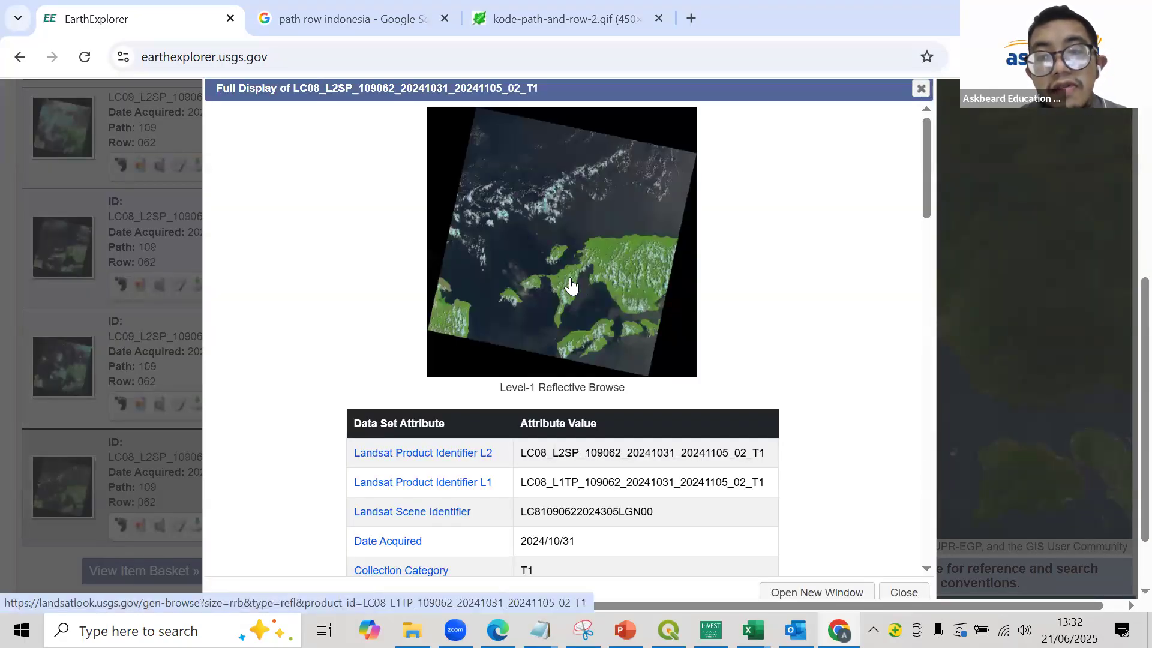
click(918, 91)
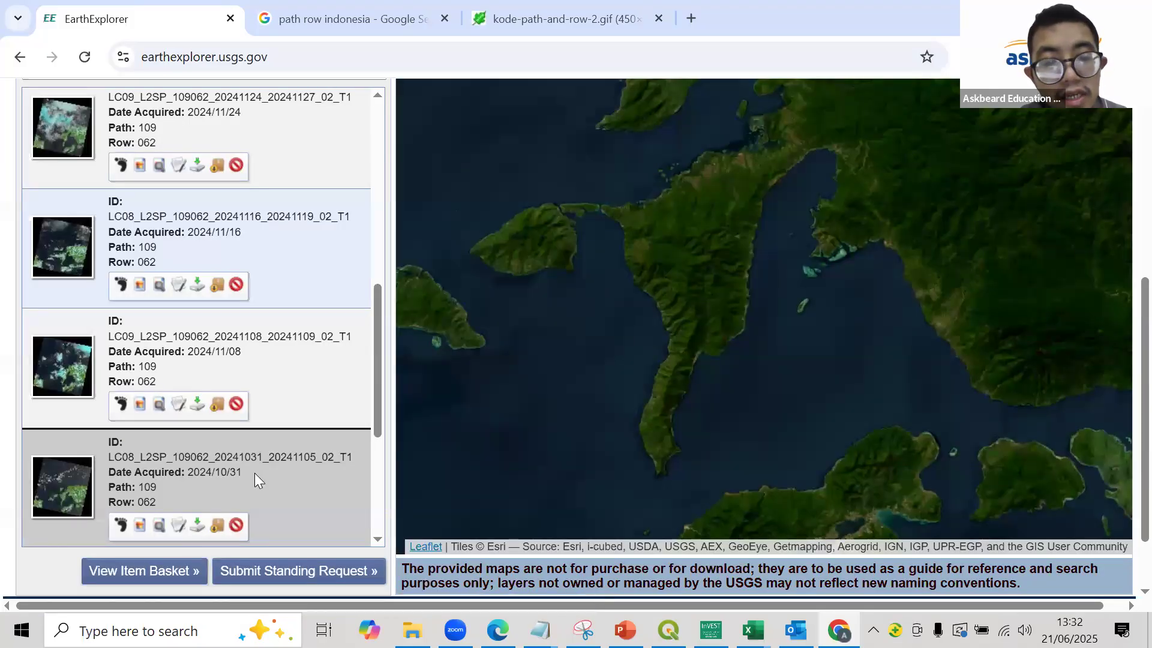
- Browse the scene thumbnails on results pages 2 and 3 for an image with little cloud
scroll(228, 492, down, 4)
click(266, 526)
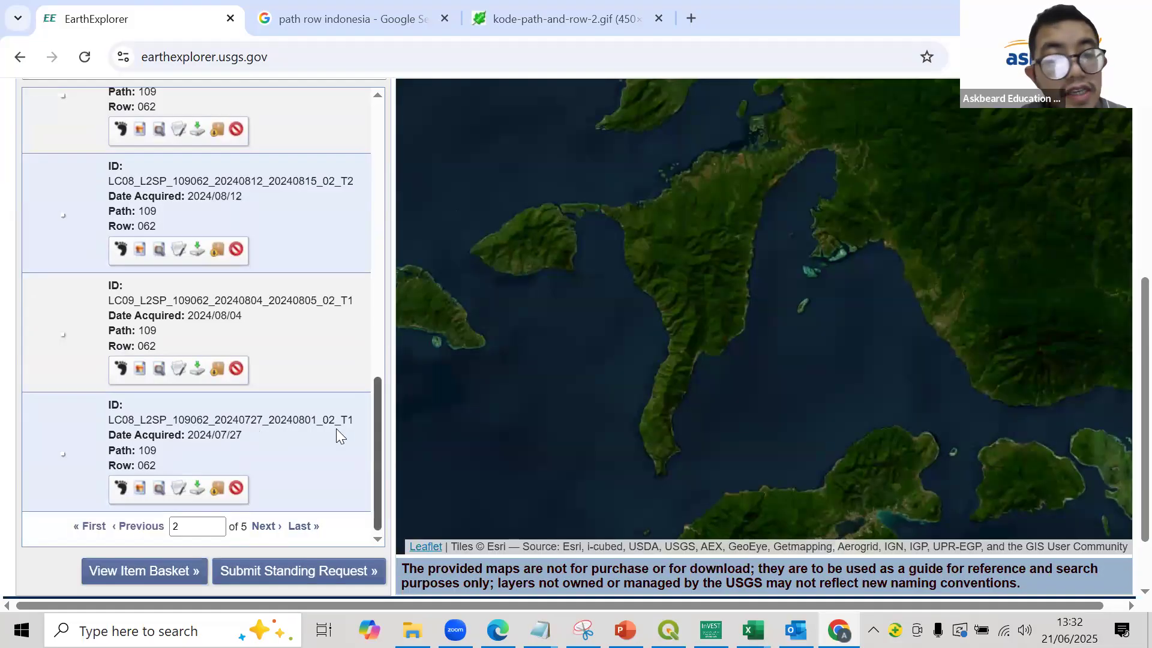
scroll(62, 339, up, 10)
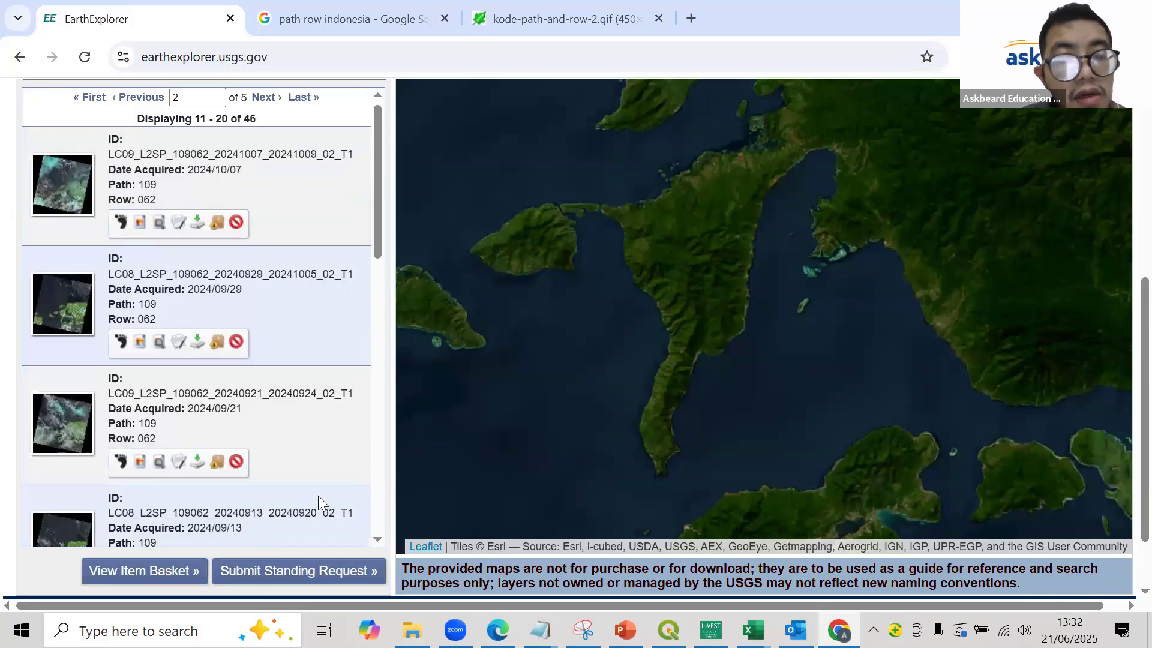
scroll(316, 498, down, 10)
click(269, 525)
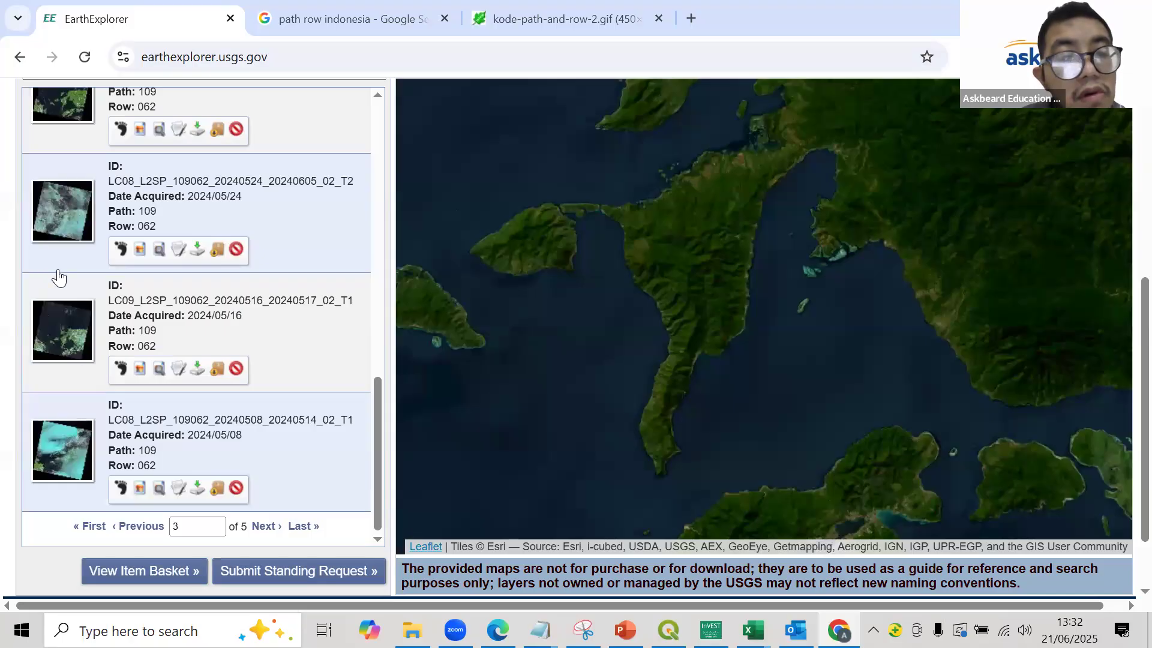
scroll(66, 280, up, 10)
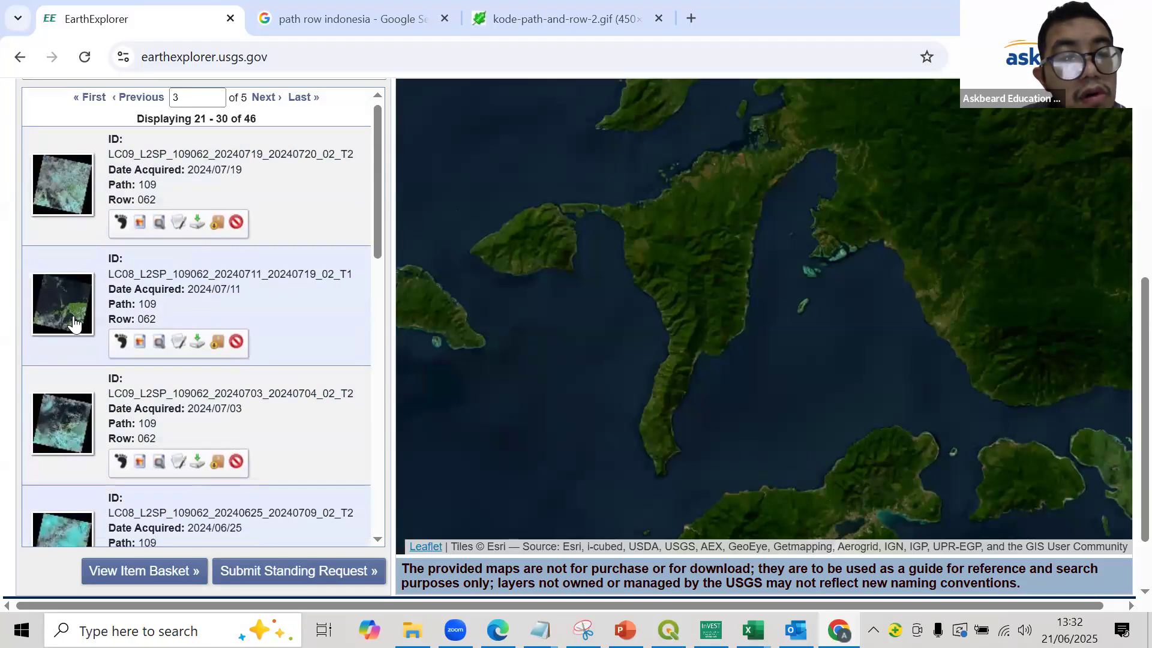
scroll(95, 328, down, 8)
scroll(239, 543, down, 2)
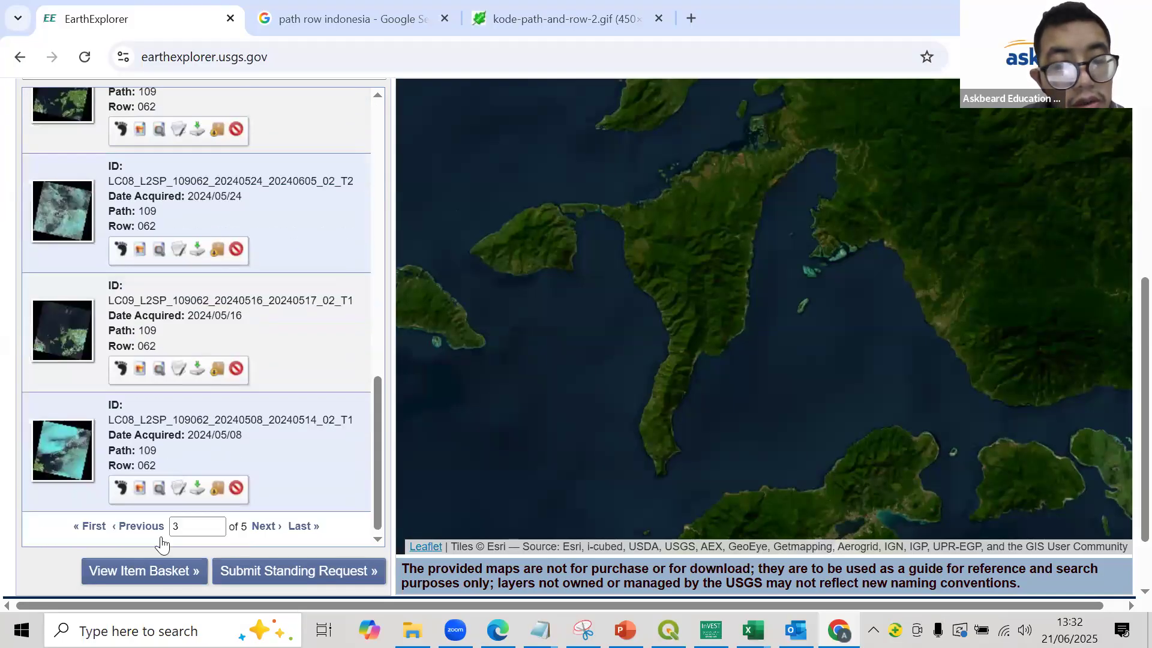
- Return to results page 2 and inspect the full display of the scene acquired 2024/09/13 for cloud cover, closing it again
click(132, 528)
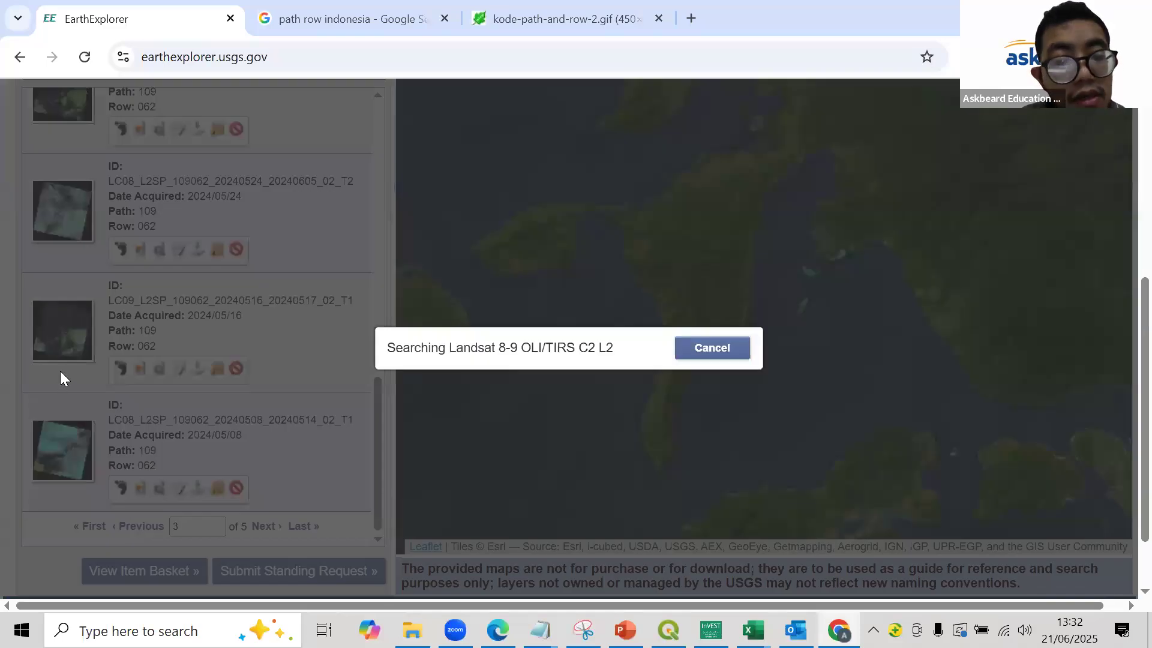
scroll(60, 264, up, 10)
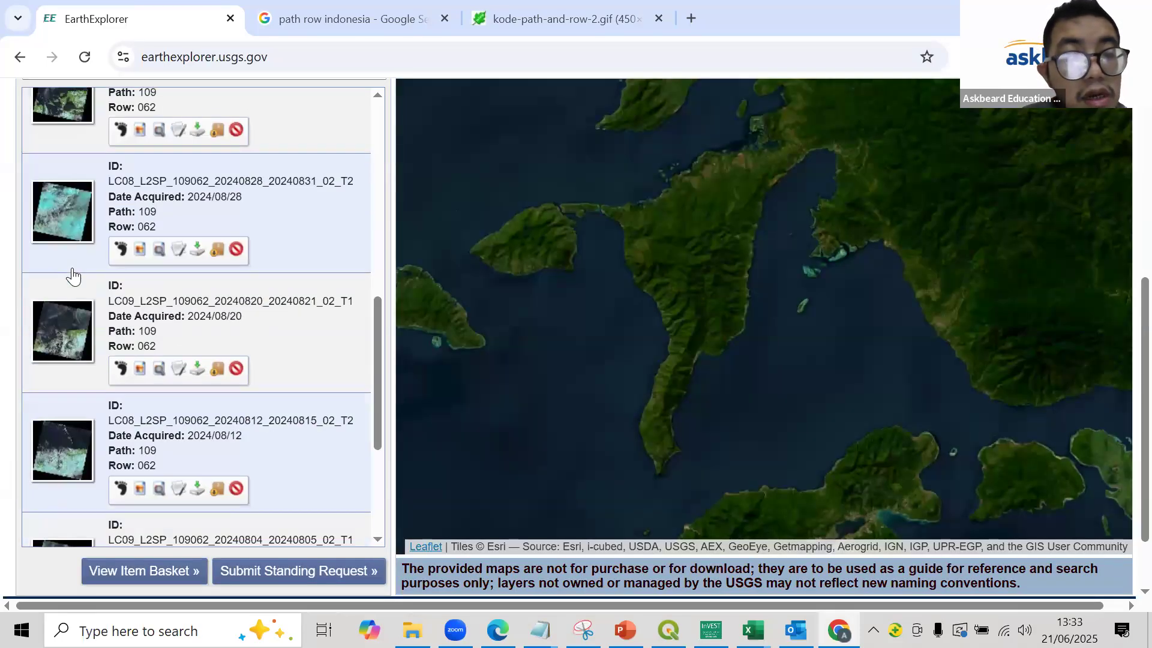
scroll(73, 276, up, 3)
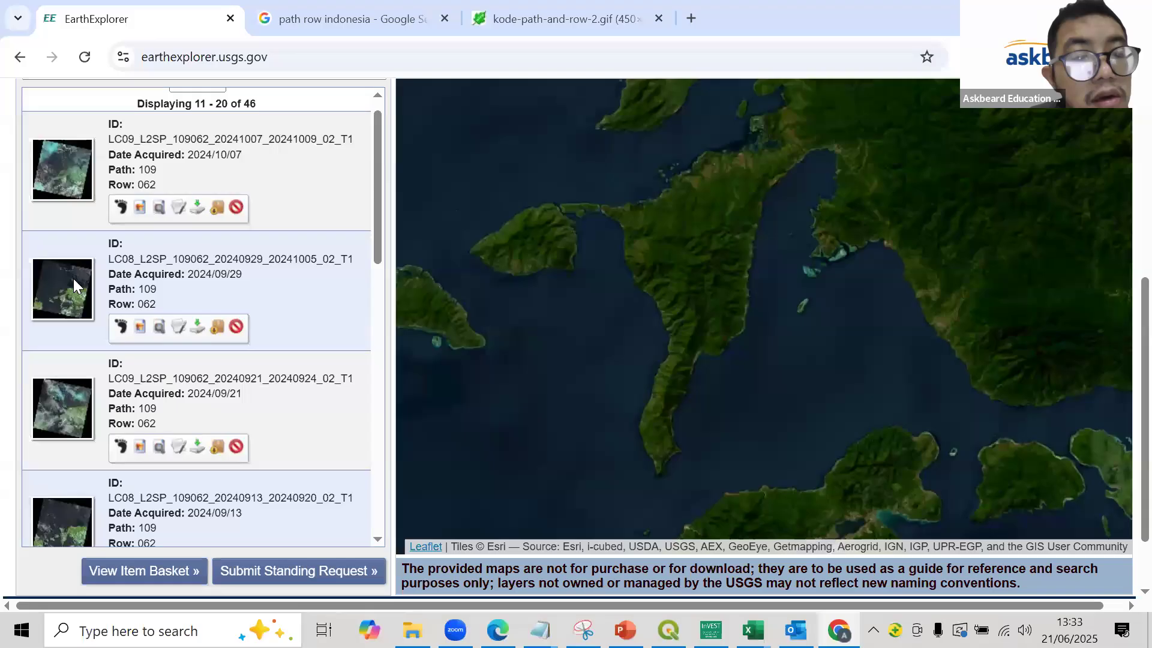
scroll(73, 279, down, 5)
click(53, 197)
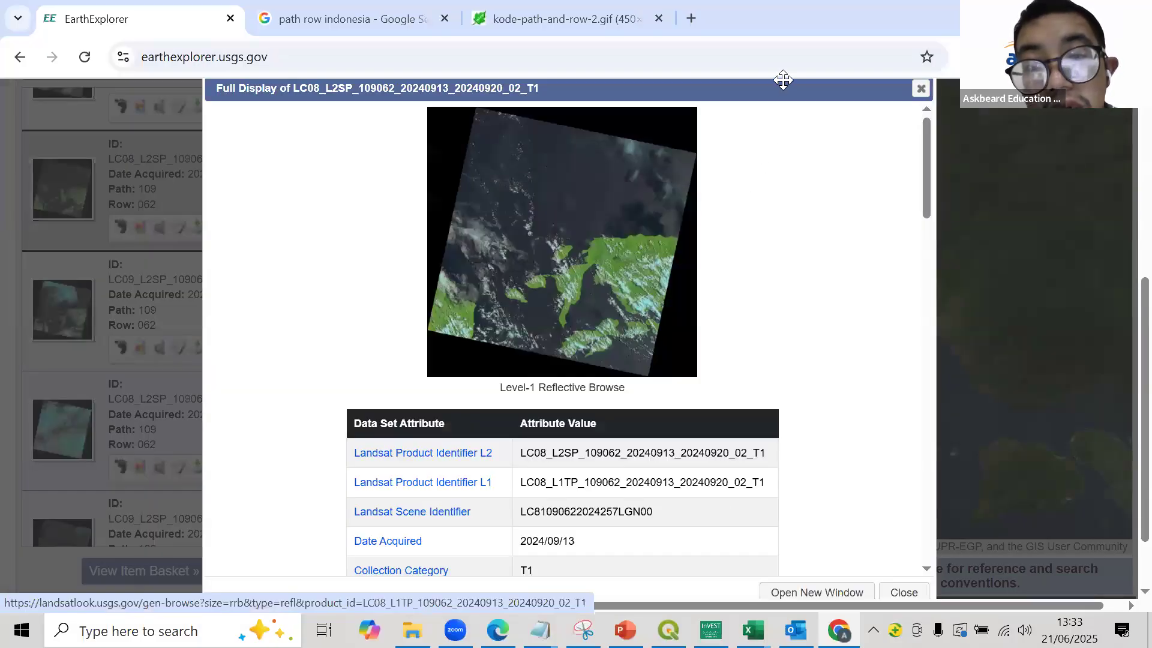
click(924, 89)
- Return to results page 1 and recheck the full display of the scene acquired 2024/10/31, closing it again
scroll(235, 396, down, 5)
scroll(237, 443, down, 2)
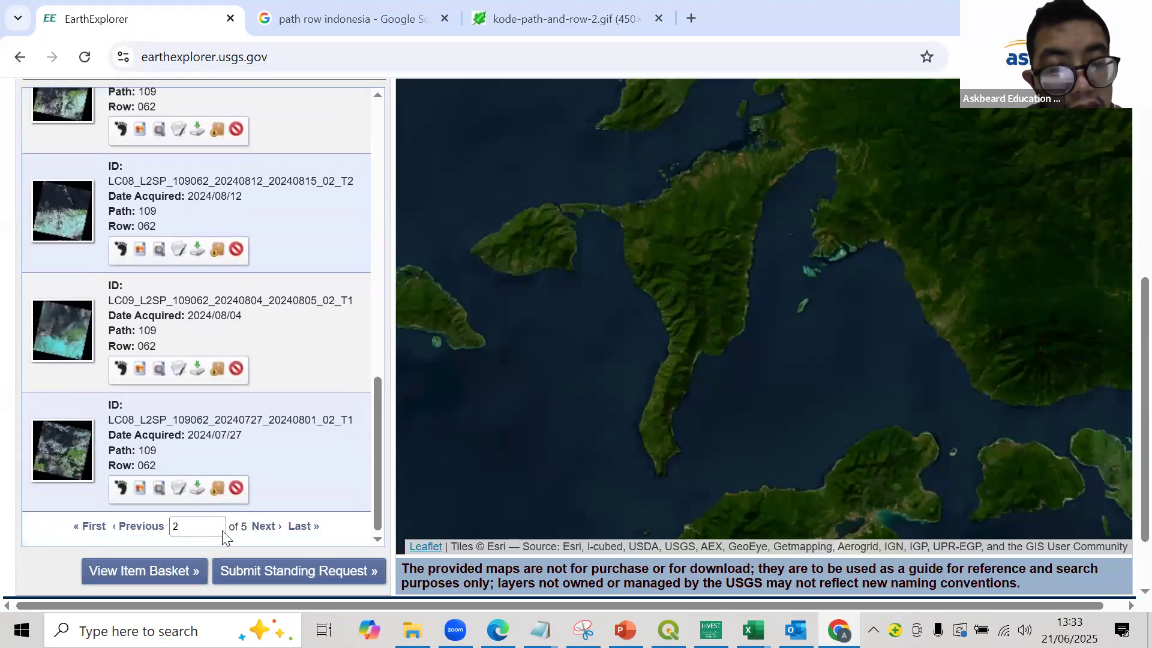
click(157, 526)
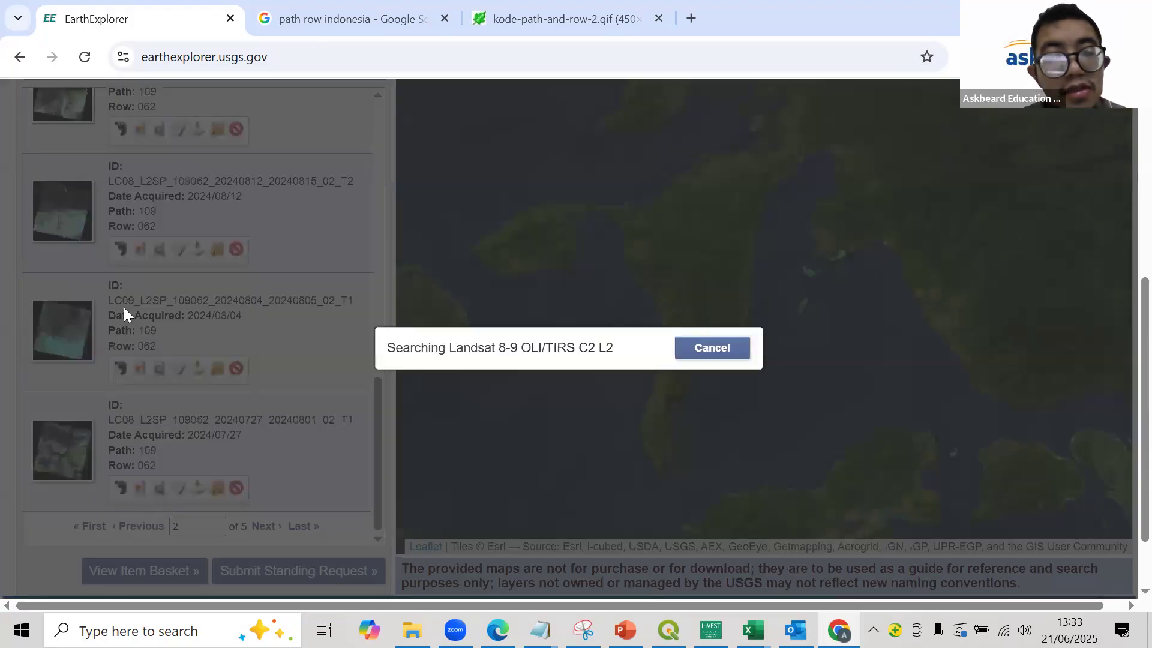
scroll(90, 239, up, 6)
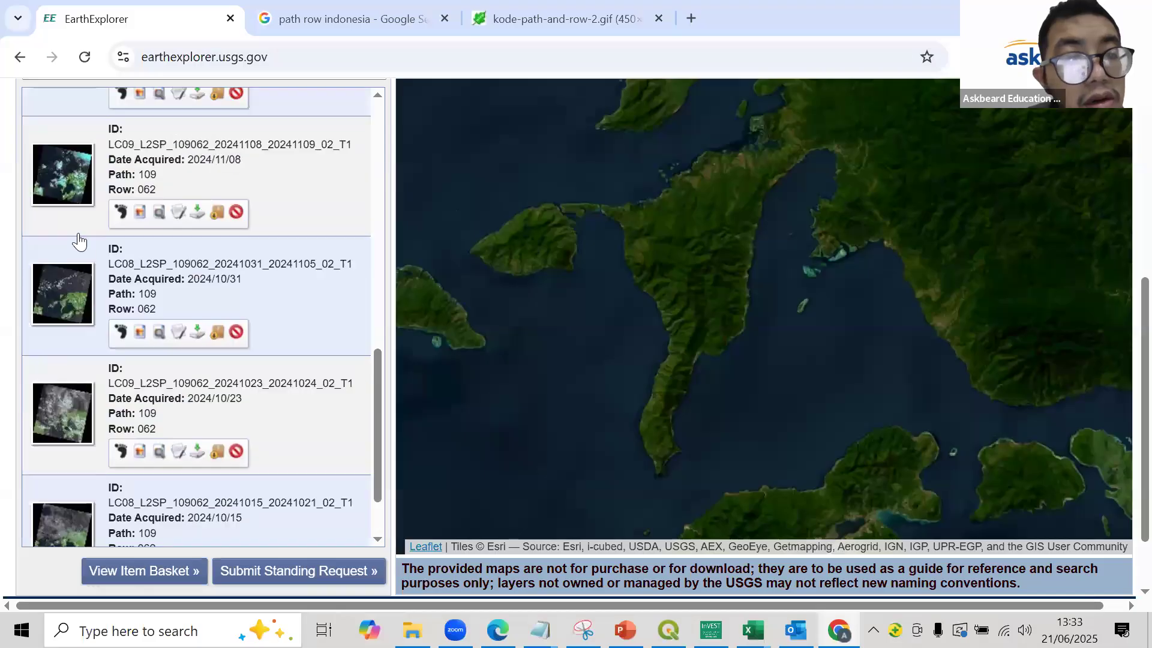
scroll(90, 252, down, 3)
click(55, 302)
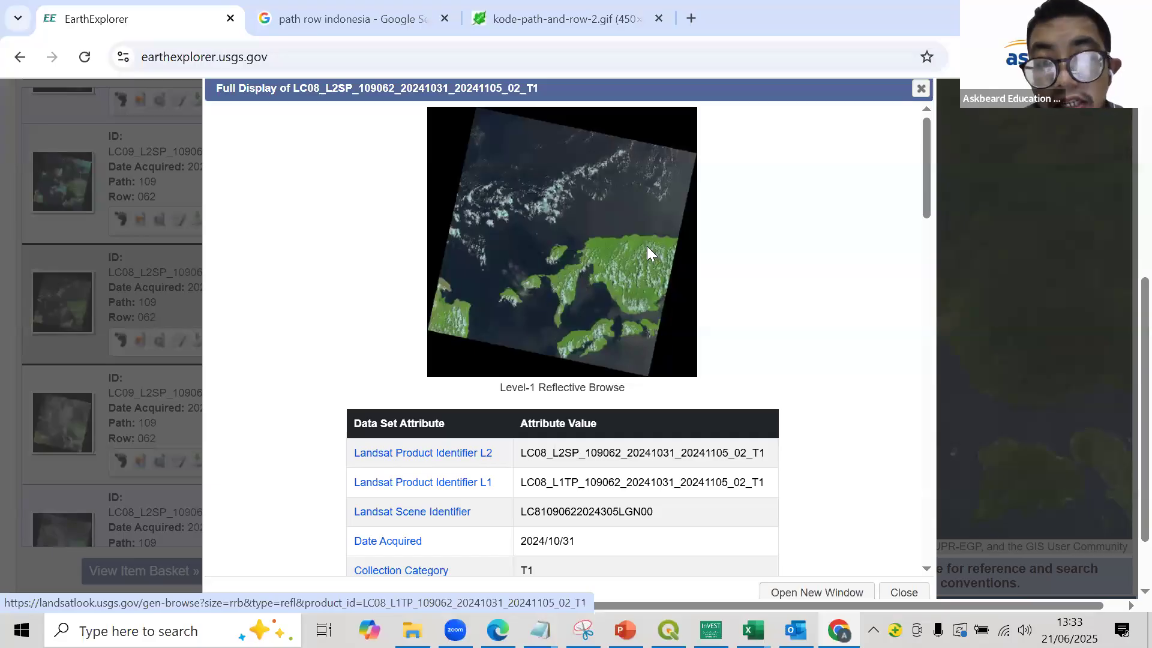
click(918, 91)
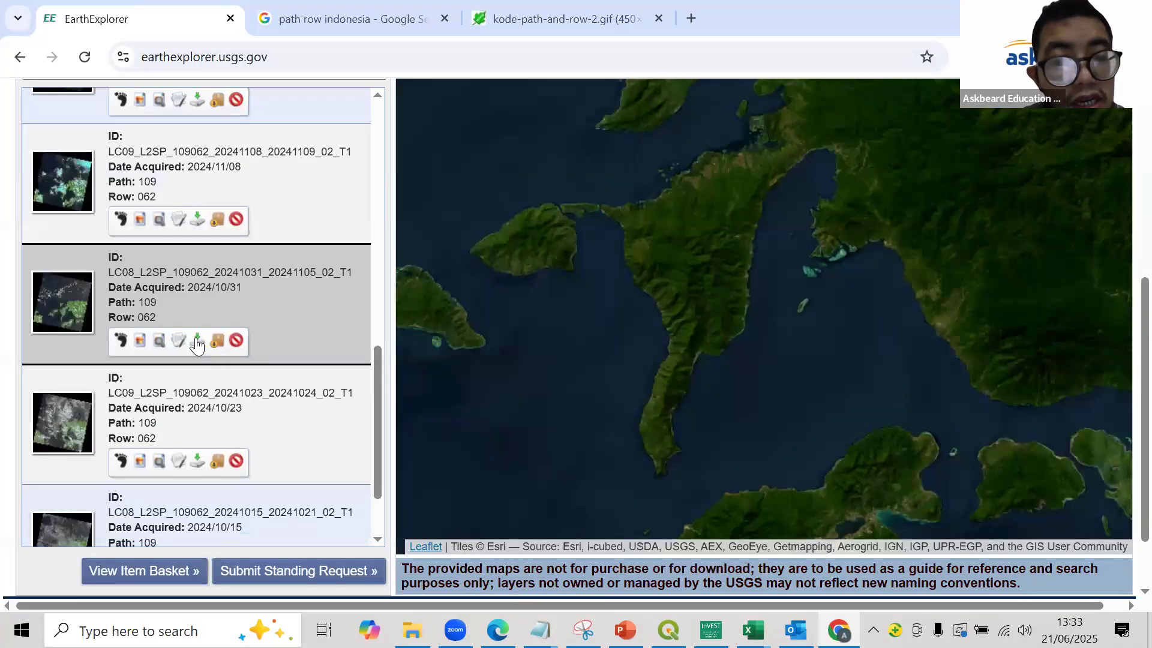
- Review the individual Level-2 band files in the product download options of the 2024/10/31 scene, and close the list
click(196, 340)
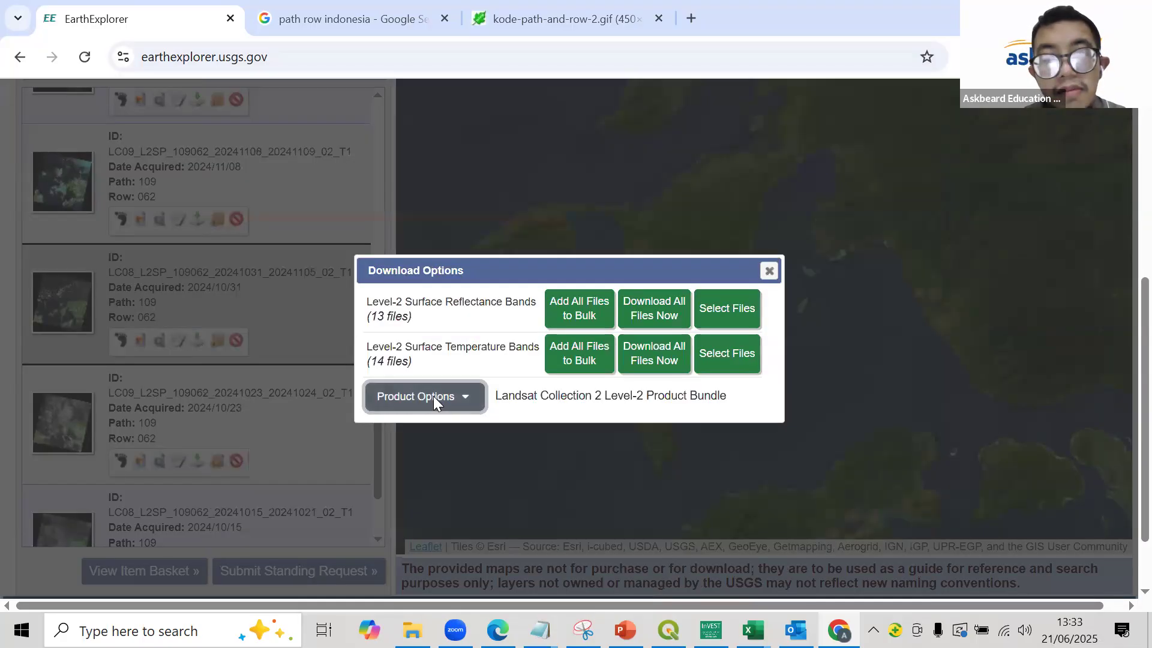
click(433, 397)
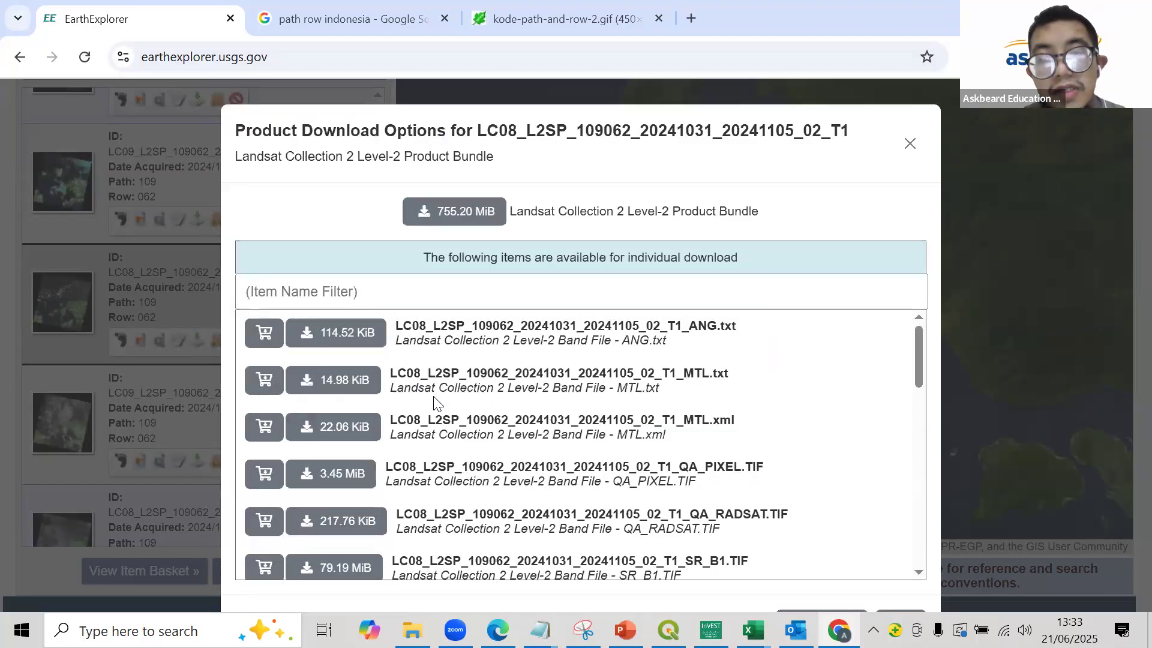
scroll(373, 470, down, 5)
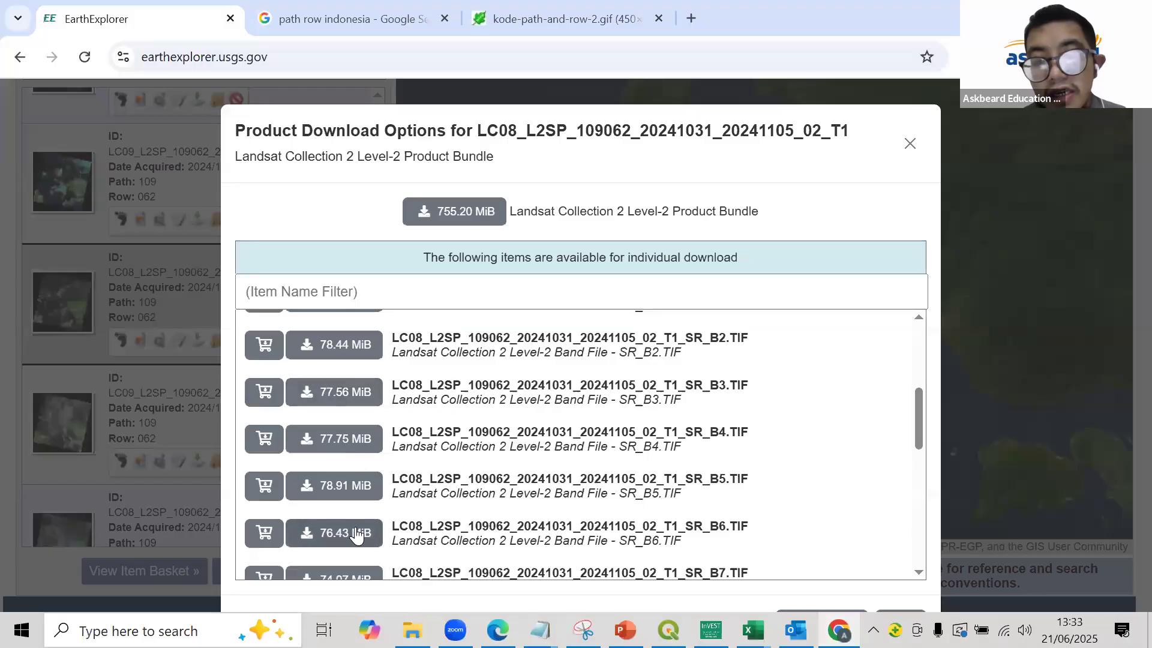
click(909, 144)
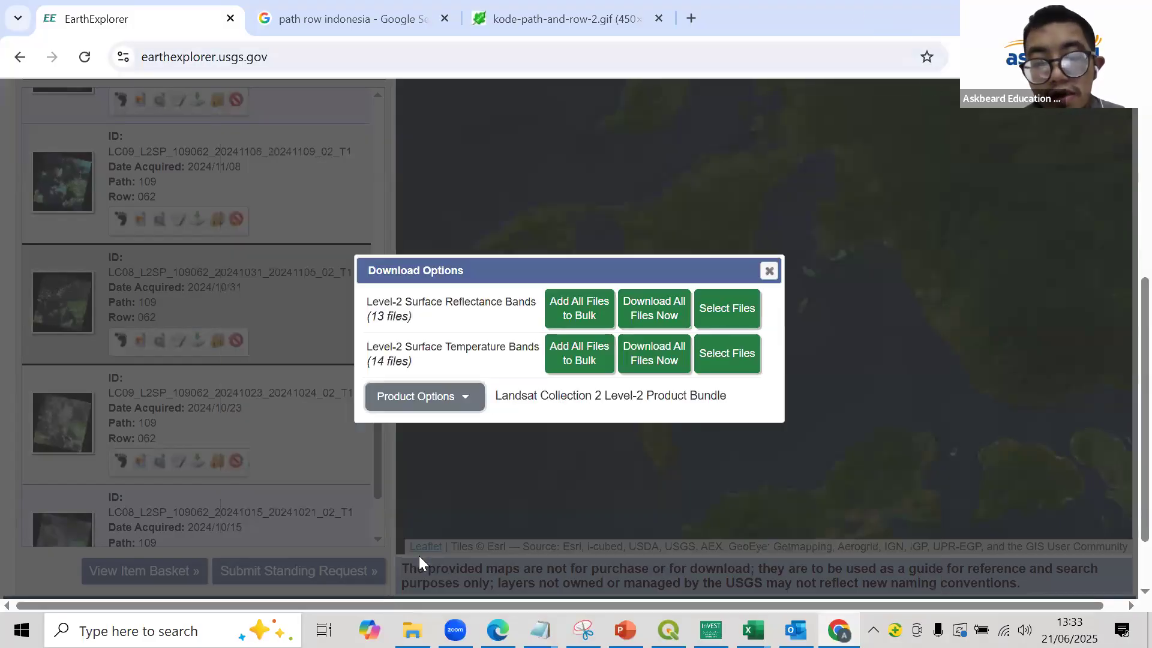
- Show the DATA folder with the prepared Landsat bands in File Explorer, and launch QGIS Desktop 3.38.0
key(alt+Tab)
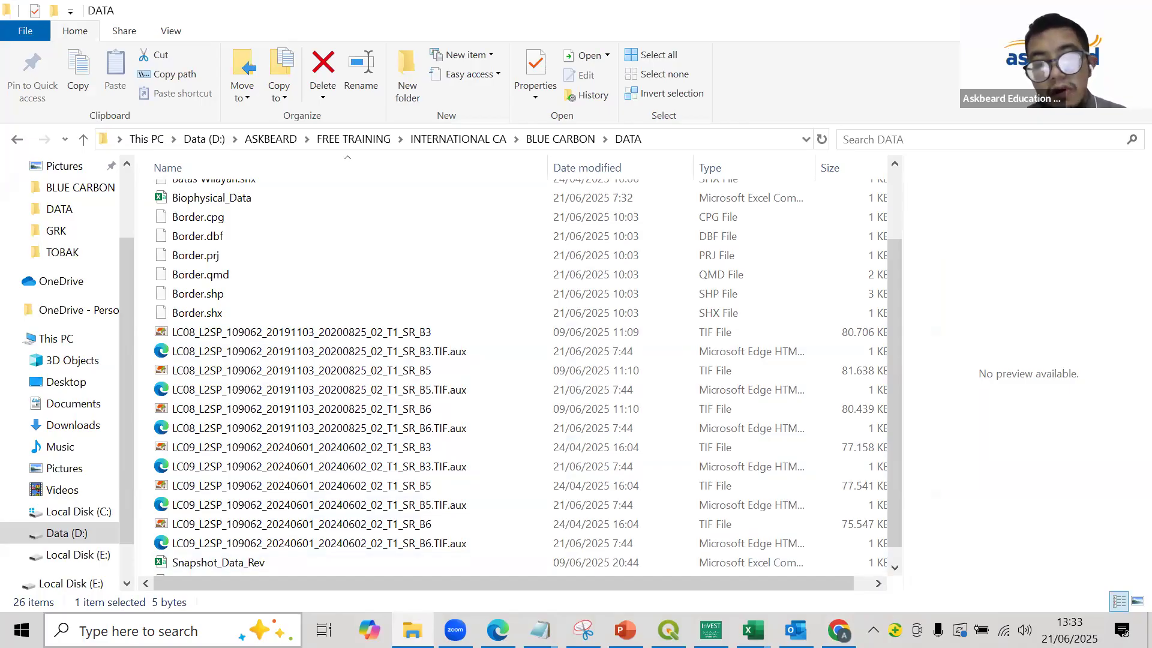
click(157, 631)
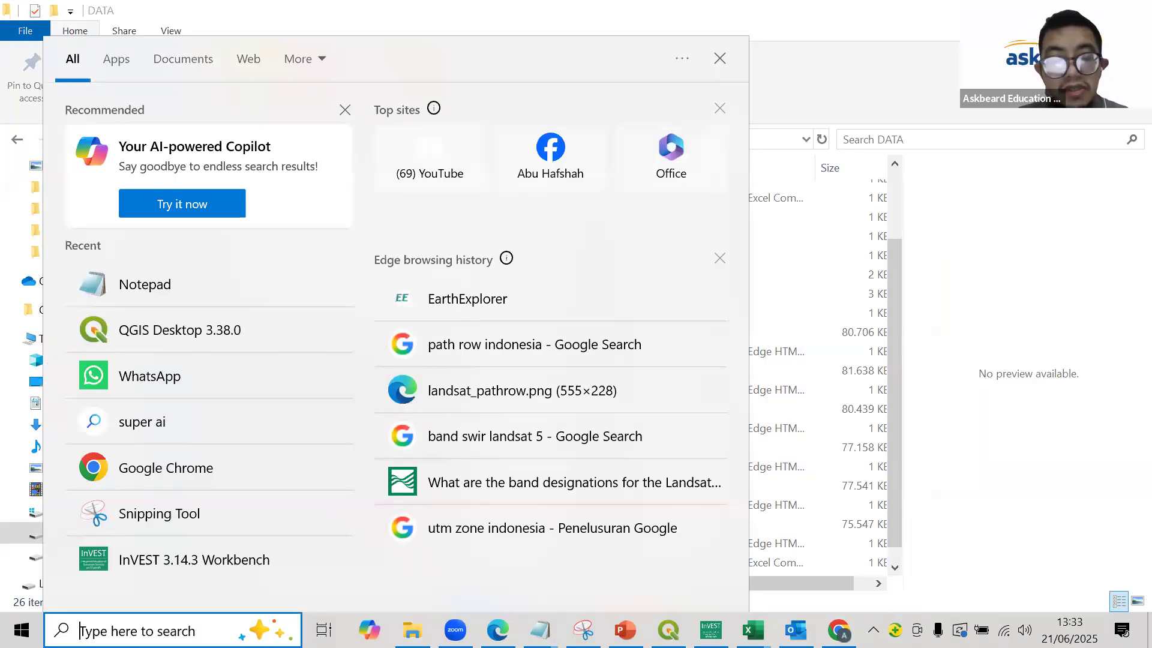
text(qgis)
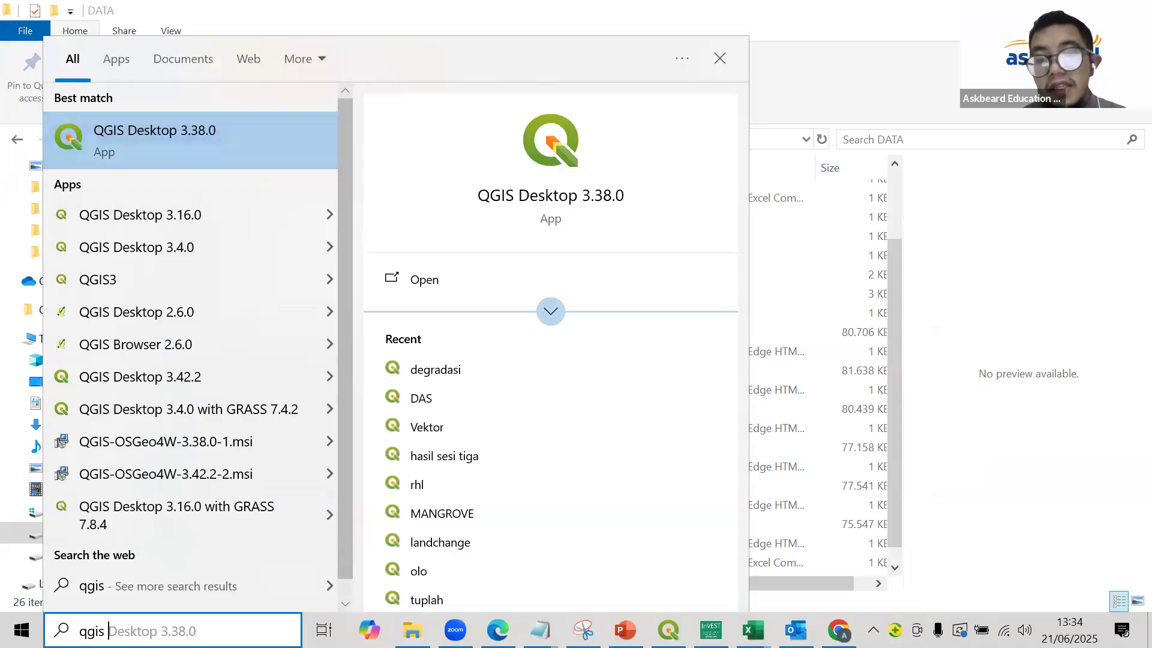
key(Return)
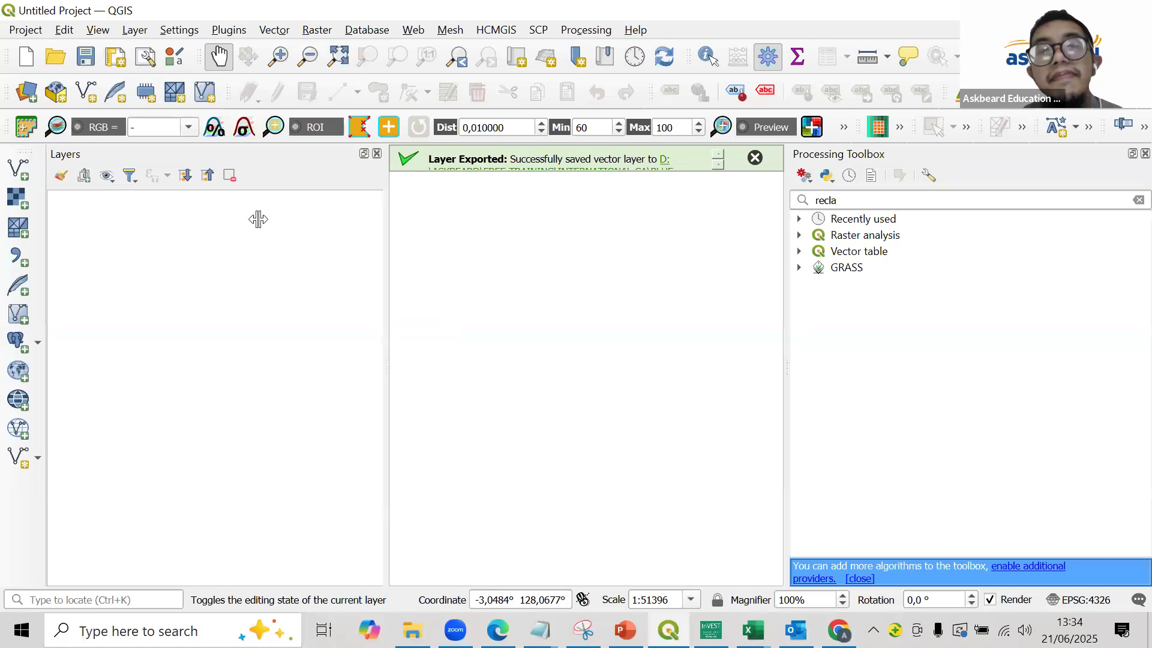
- Close the Processing Toolbox and Layers panels in the empty project
click(1129, 154)
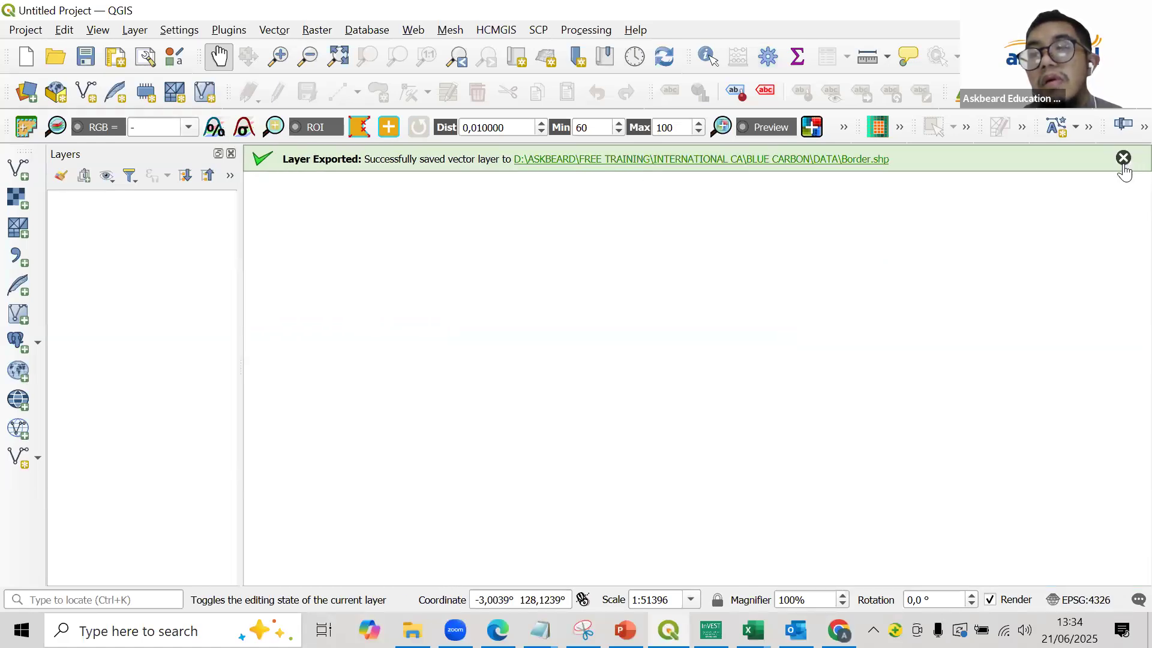
click(231, 154)
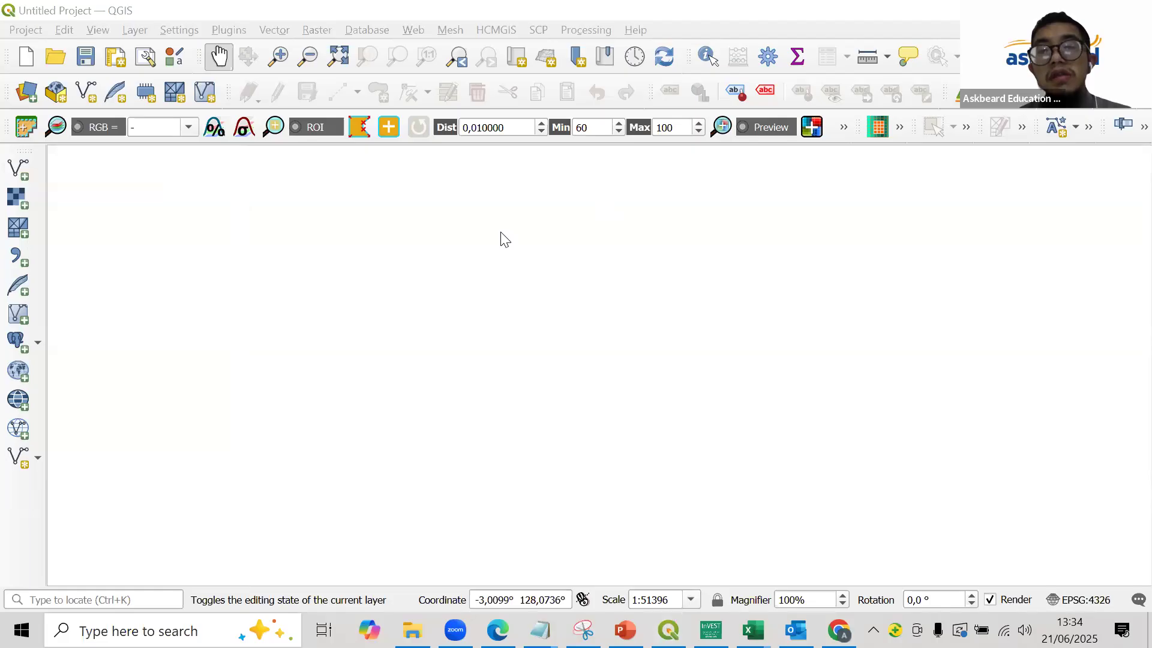
right_click(804, 34)
key(Escape)
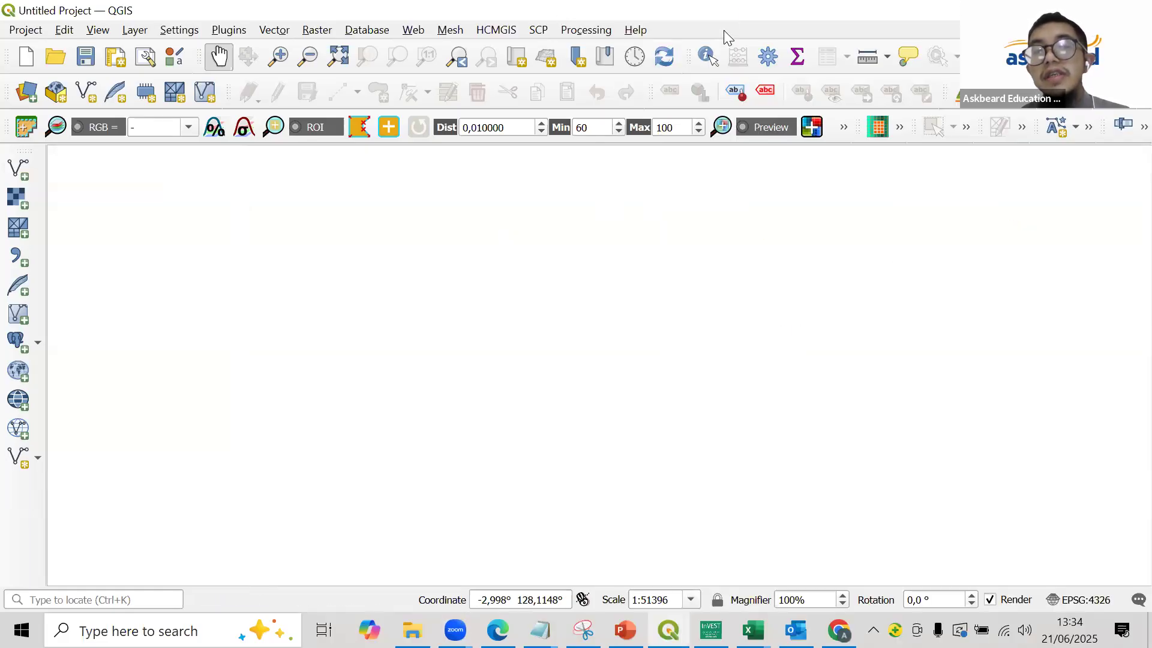
- Turn the Layers Panel on from the list of available panels and toolbars
right_click(723, 30)
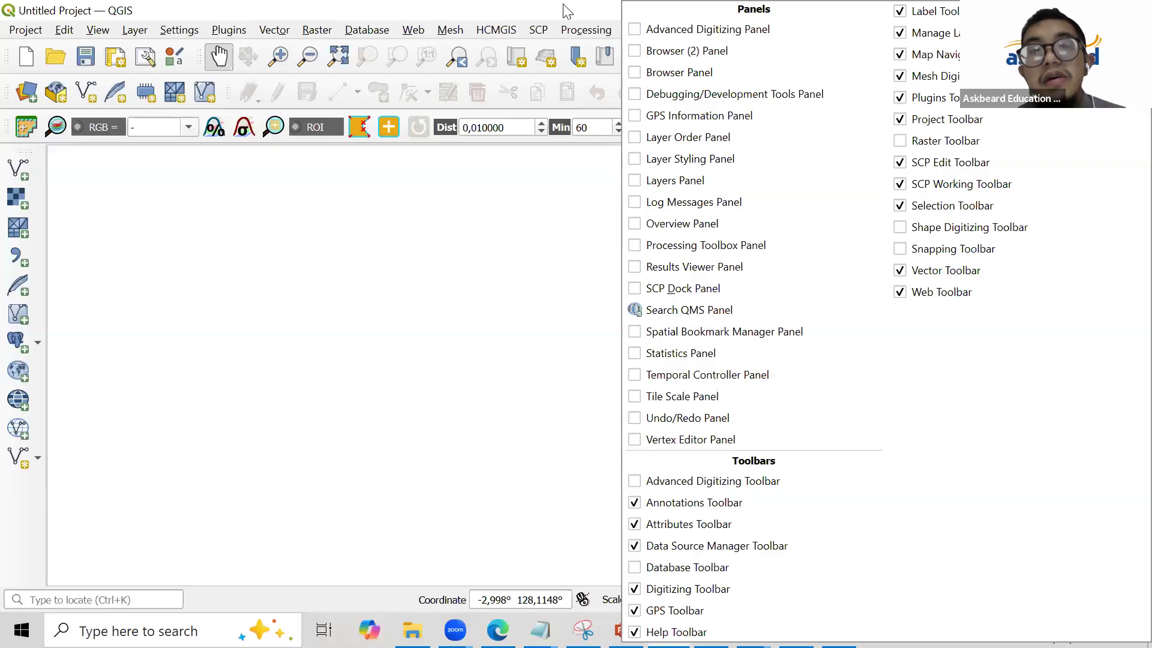
click(584, 151)
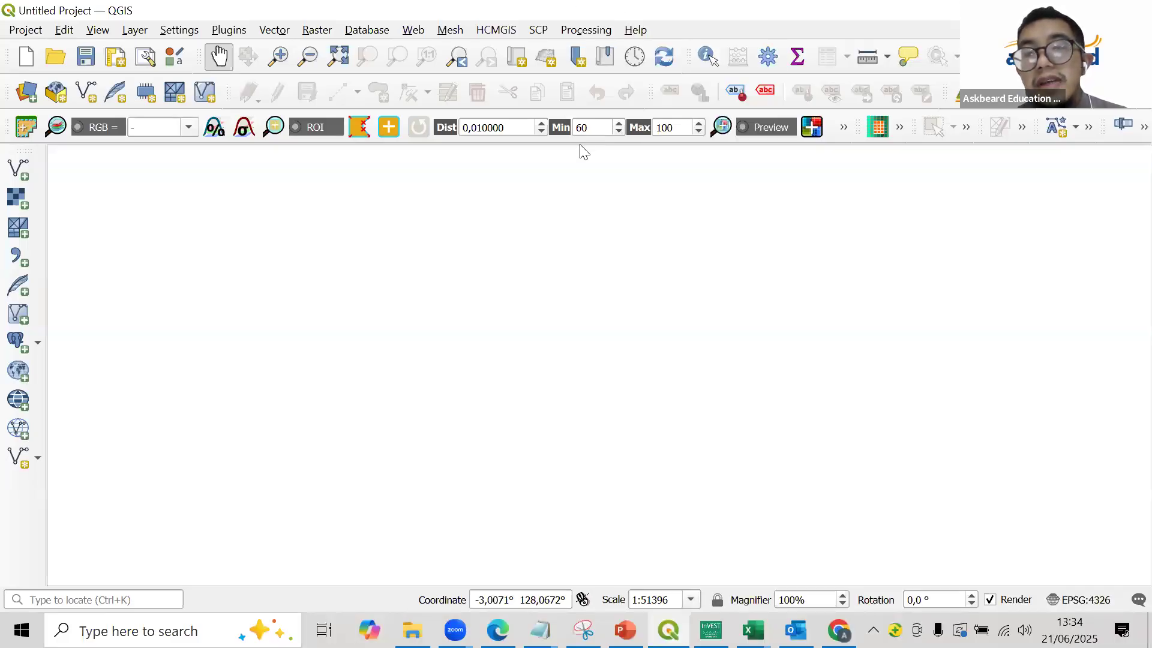
click(580, 145)
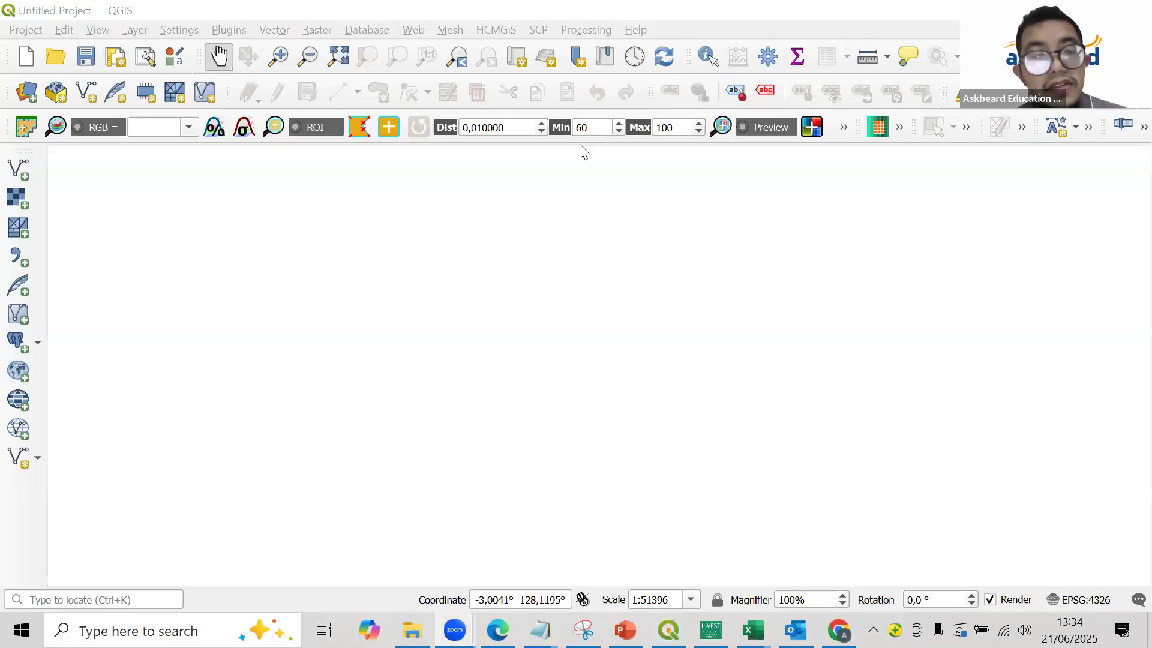
right_click(692, 24)
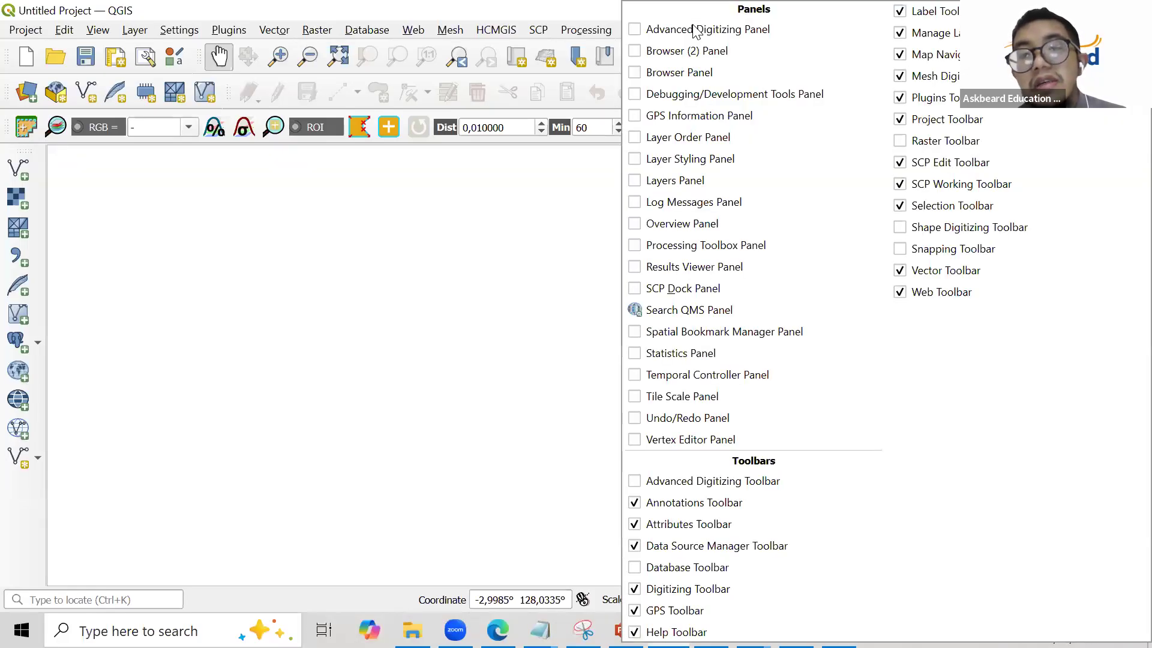
click(709, 184)
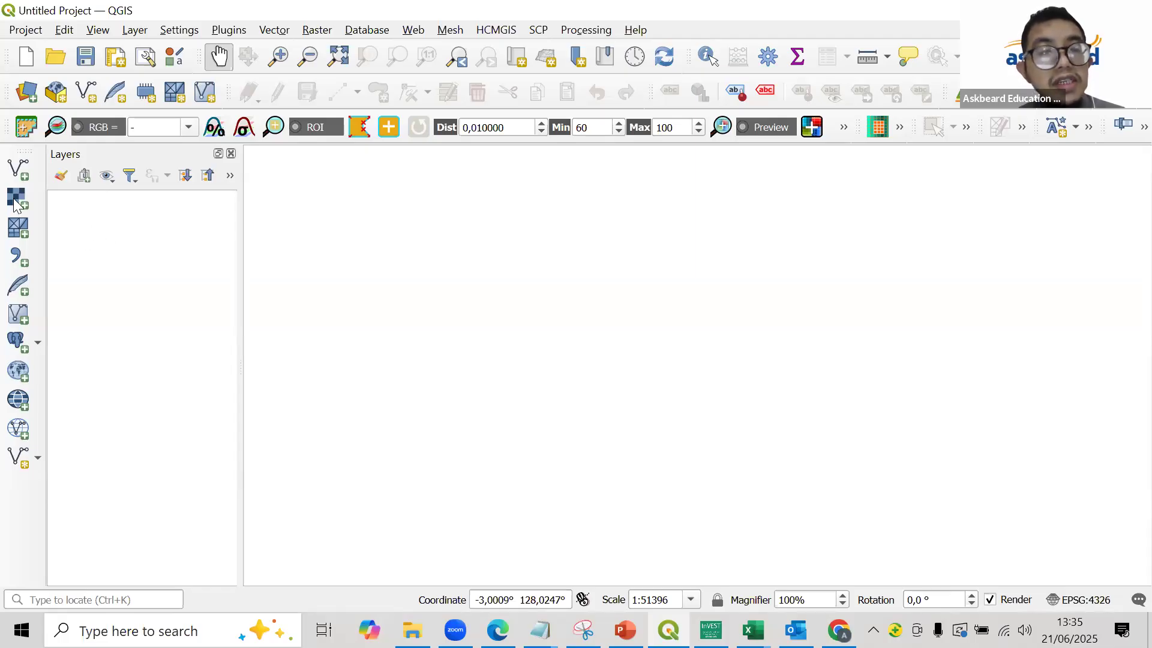
- Hide the Manage Layers Toolbar and show it again
right_click(691, 26)
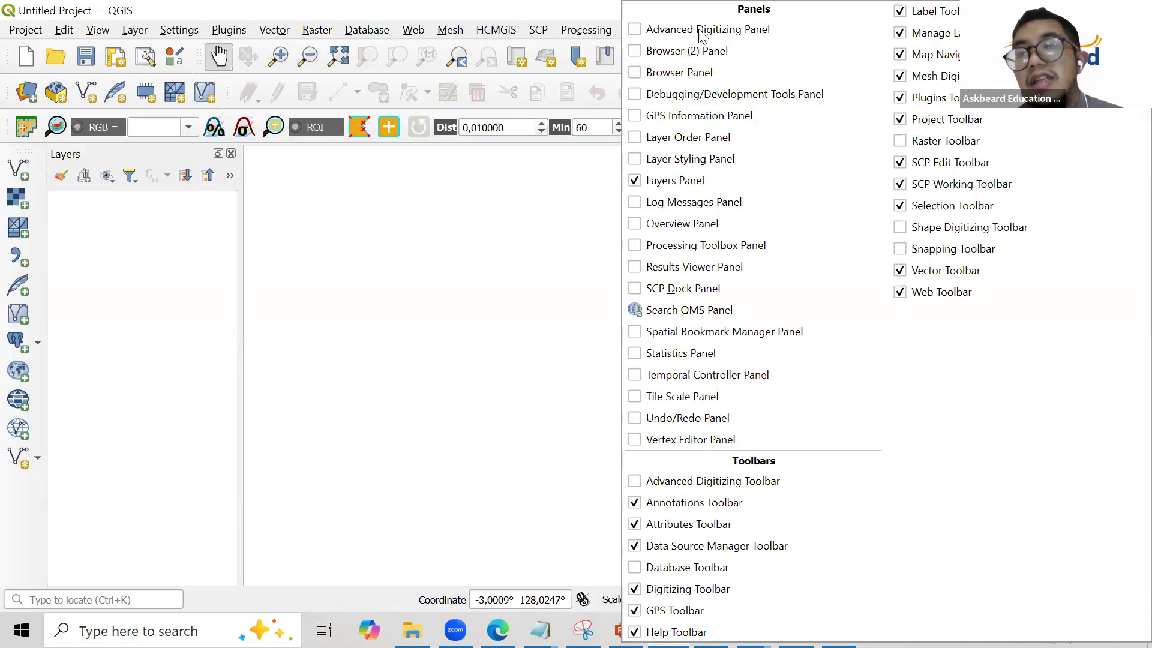
click(916, 34)
right_click(770, 38)
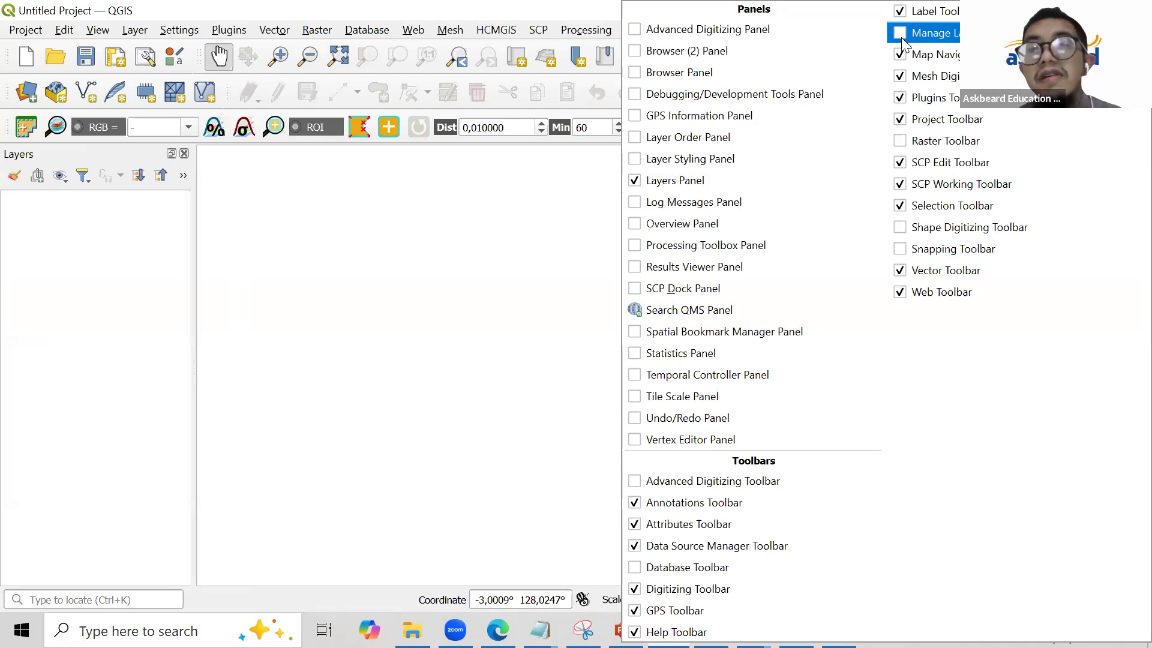
click(902, 36)
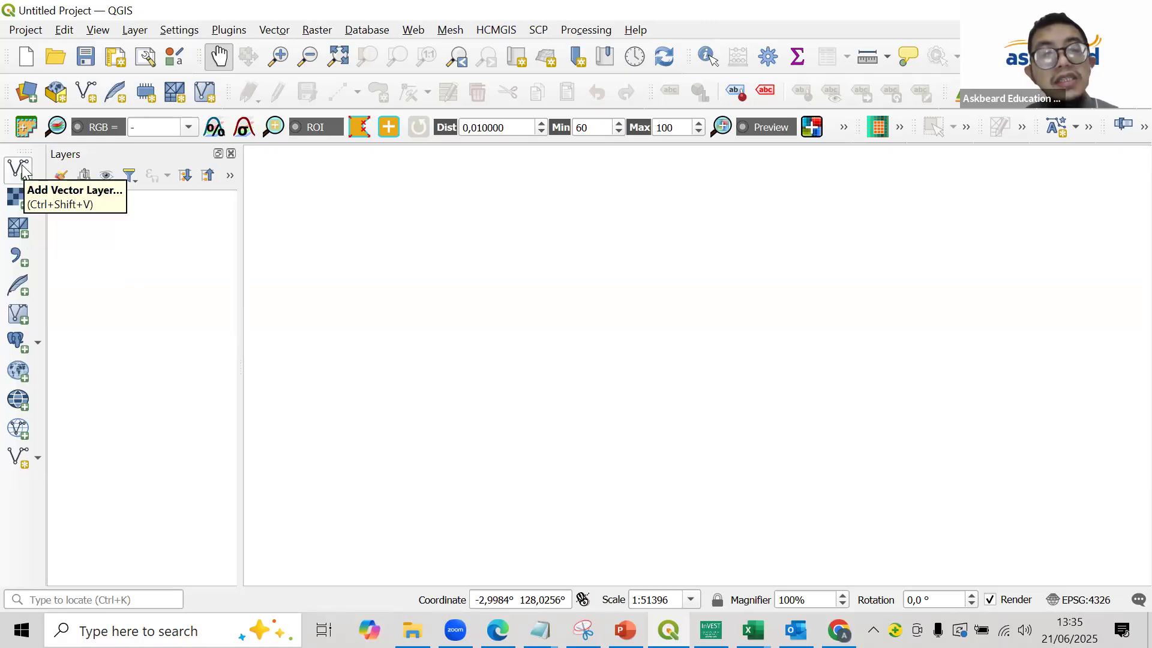
- Start adding a raster layer and browse to the DATA folder inside BLUE CARBON for the raster datasets
click(11, 203)
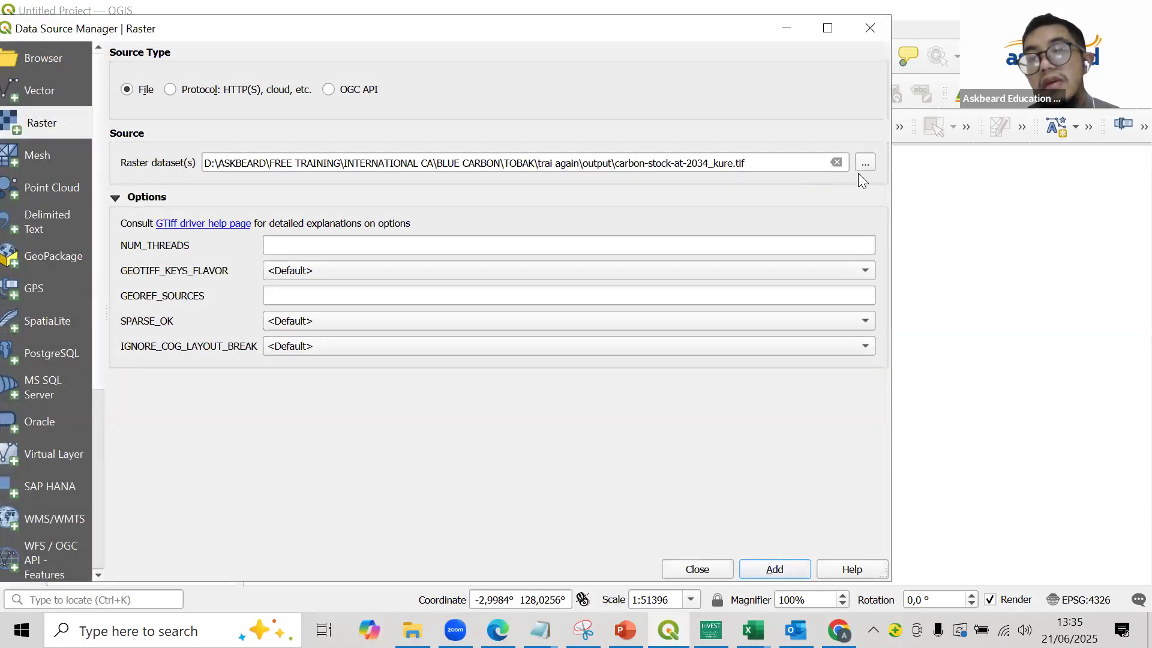
click(865, 162)
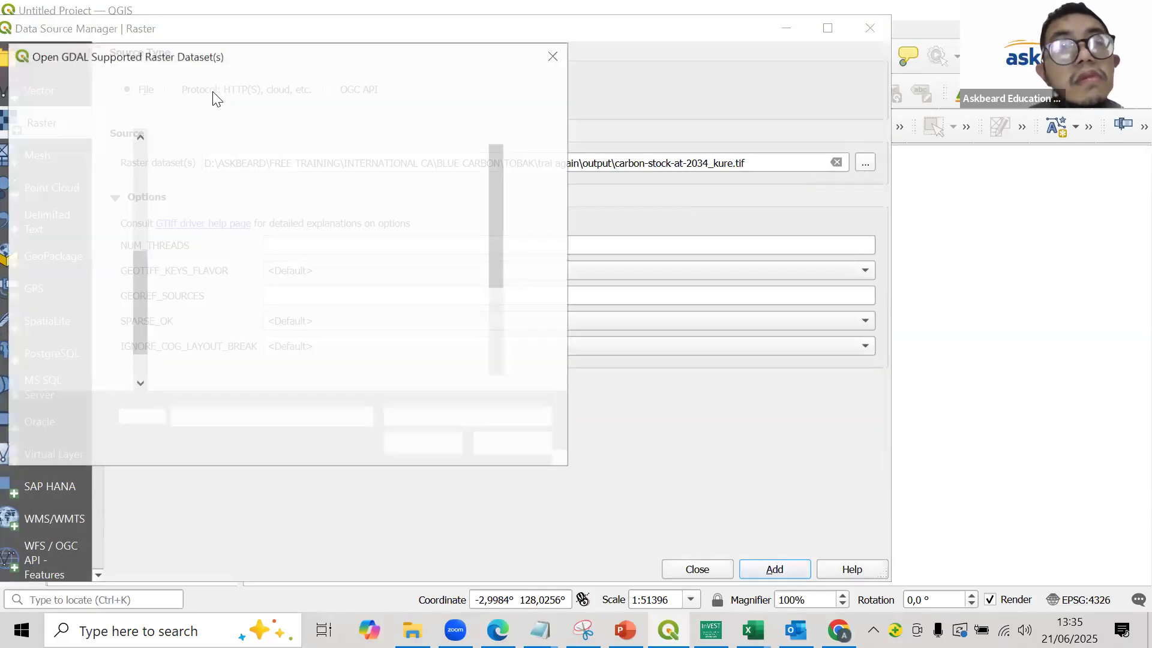
click(144, 88)
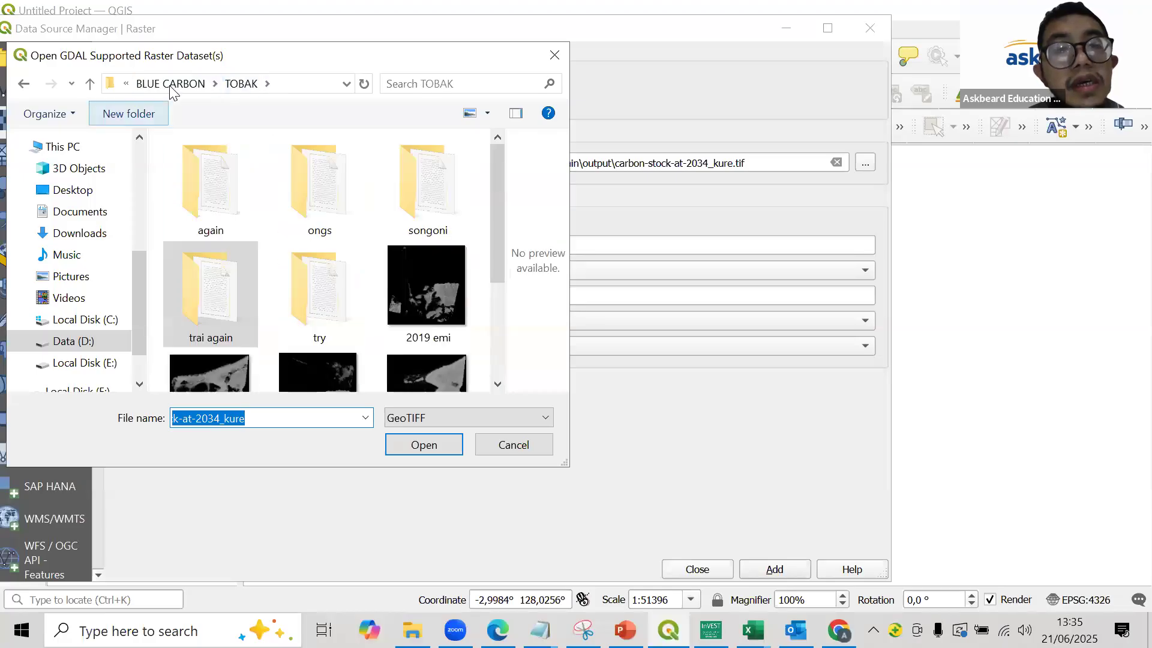
click(172, 88)
double_click(209, 169)
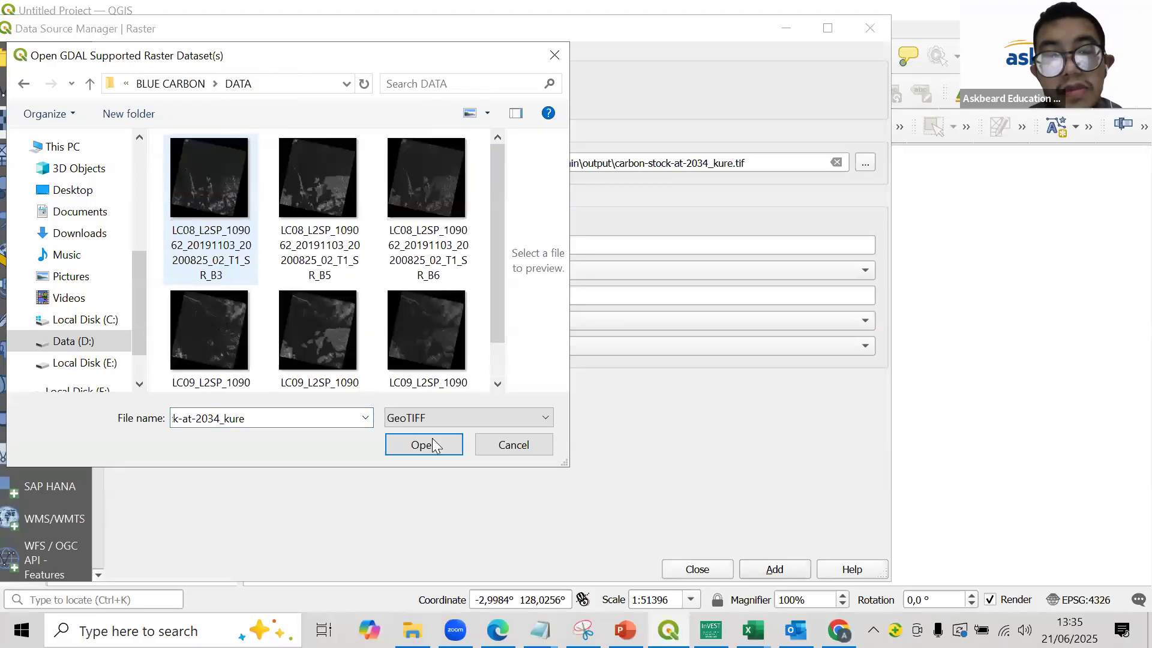
- Set the file type filter of the raster dataset selection to All files
click(432, 421)
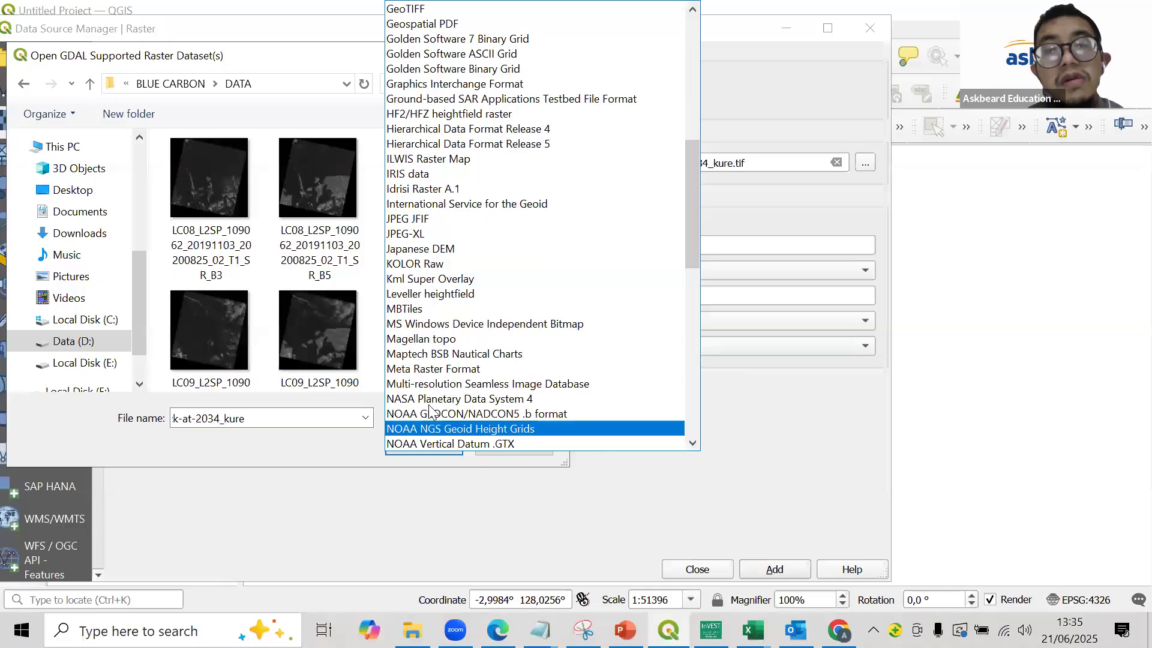
scroll(473, 33, up, 9)
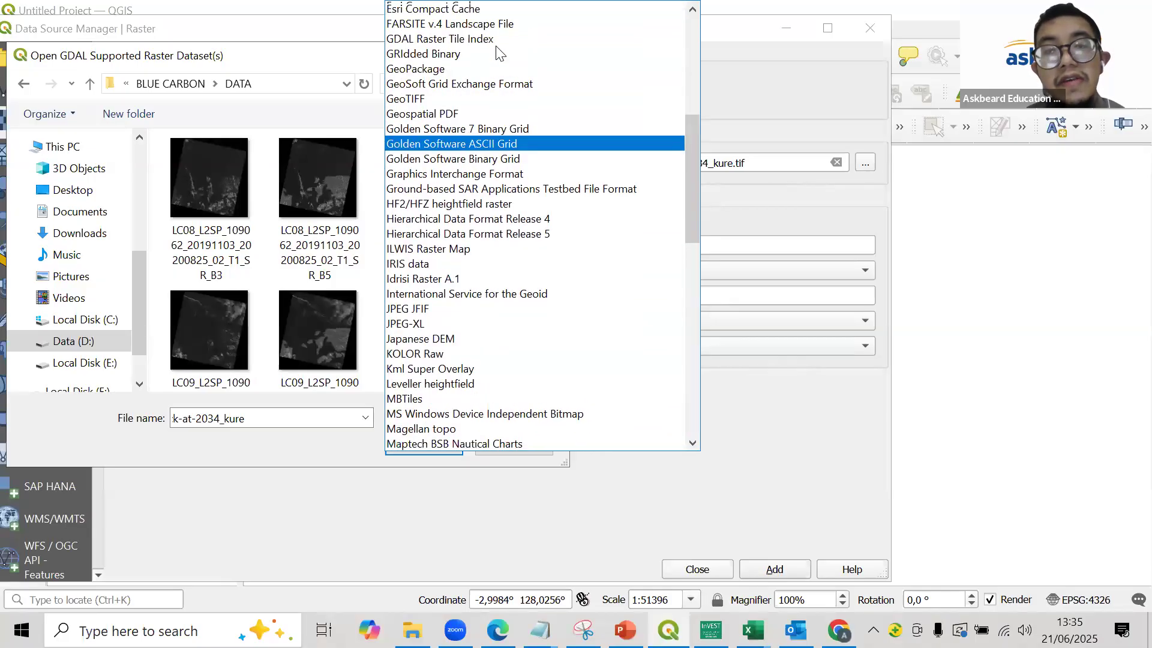
scroll(474, 36, up, 2)
click(473, 7)
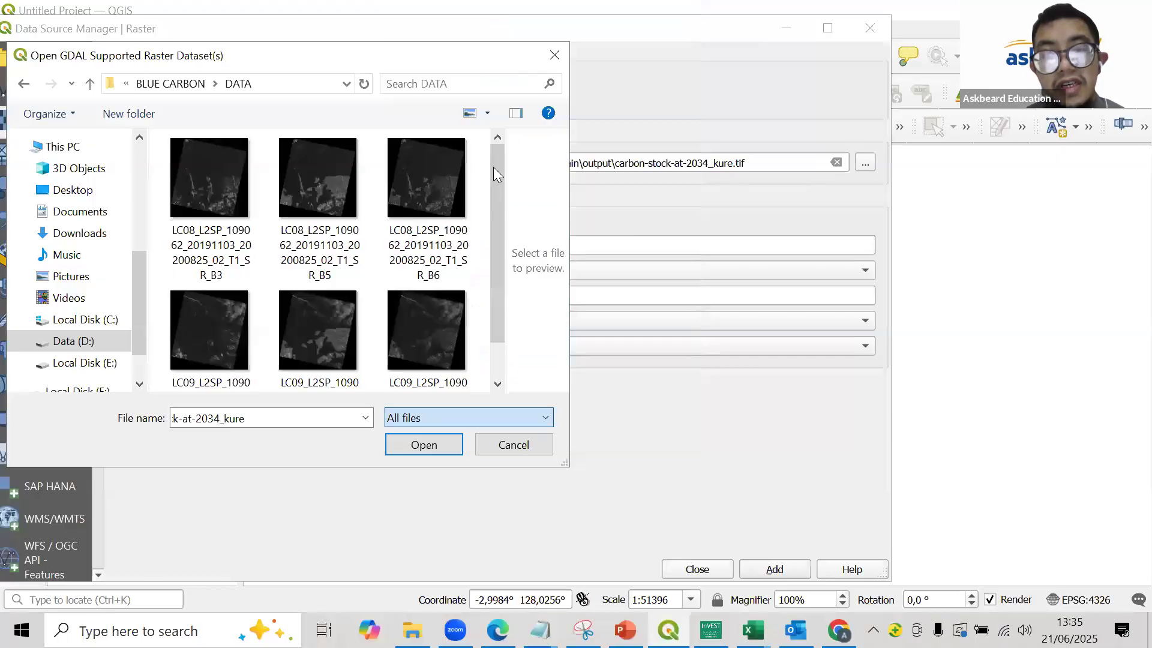
- Set the file type filter of the raster dataset selection to GeoTIFF
drag(496, 168, 491, 411)
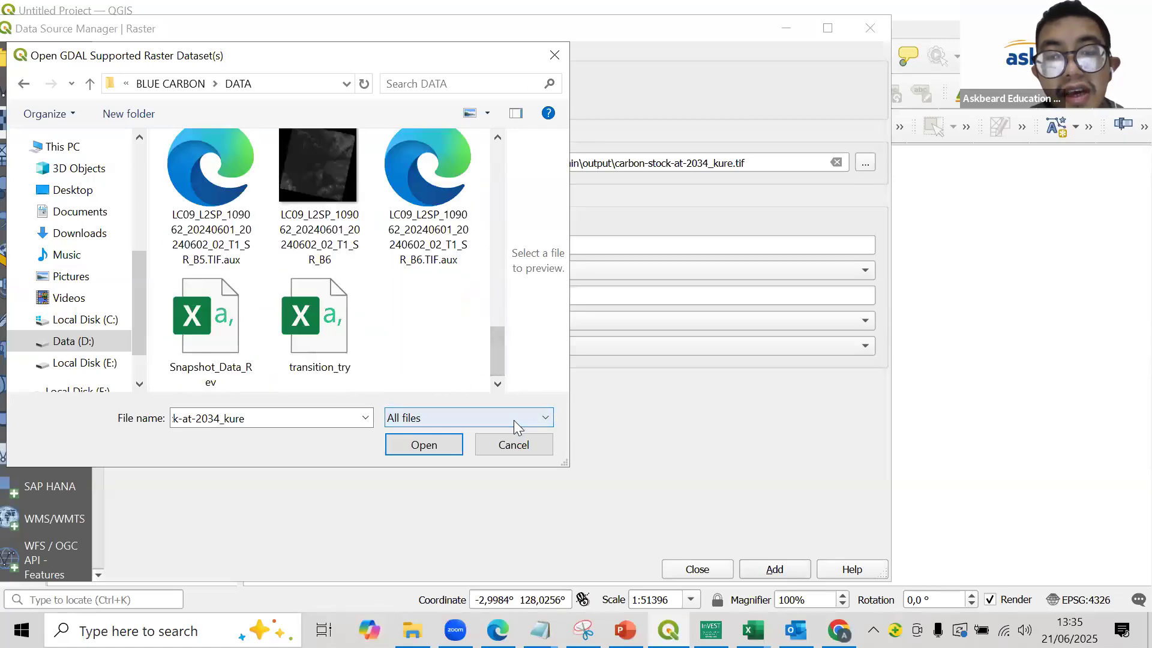
click(513, 419)
scroll(524, 334, down, 1)
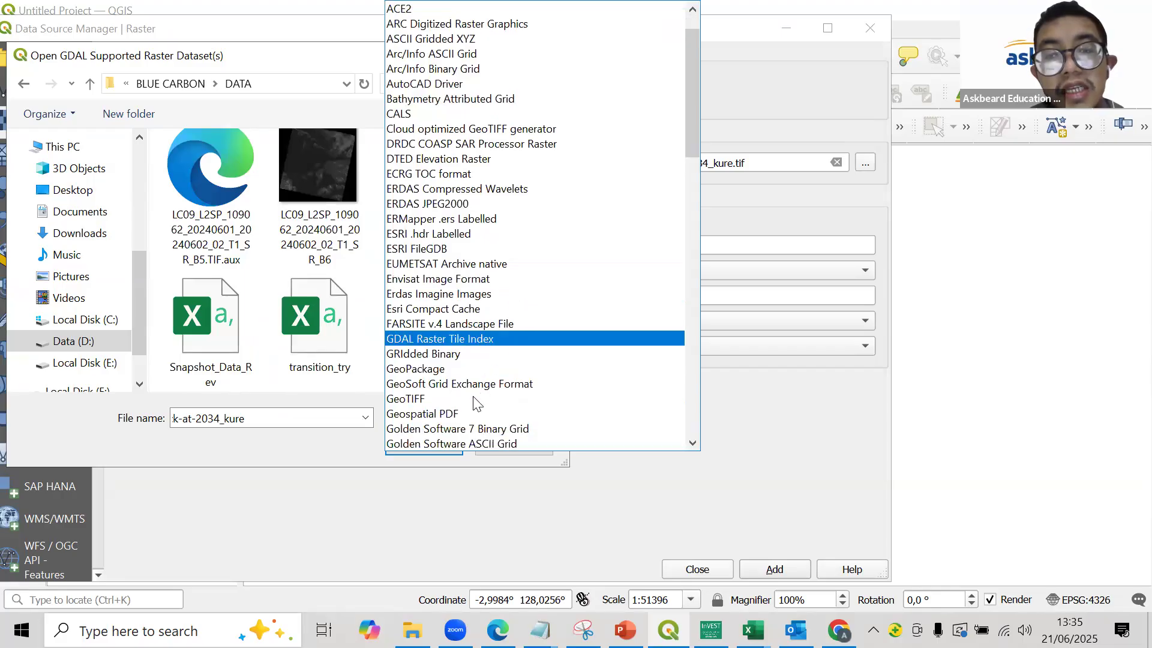
click(472, 397)
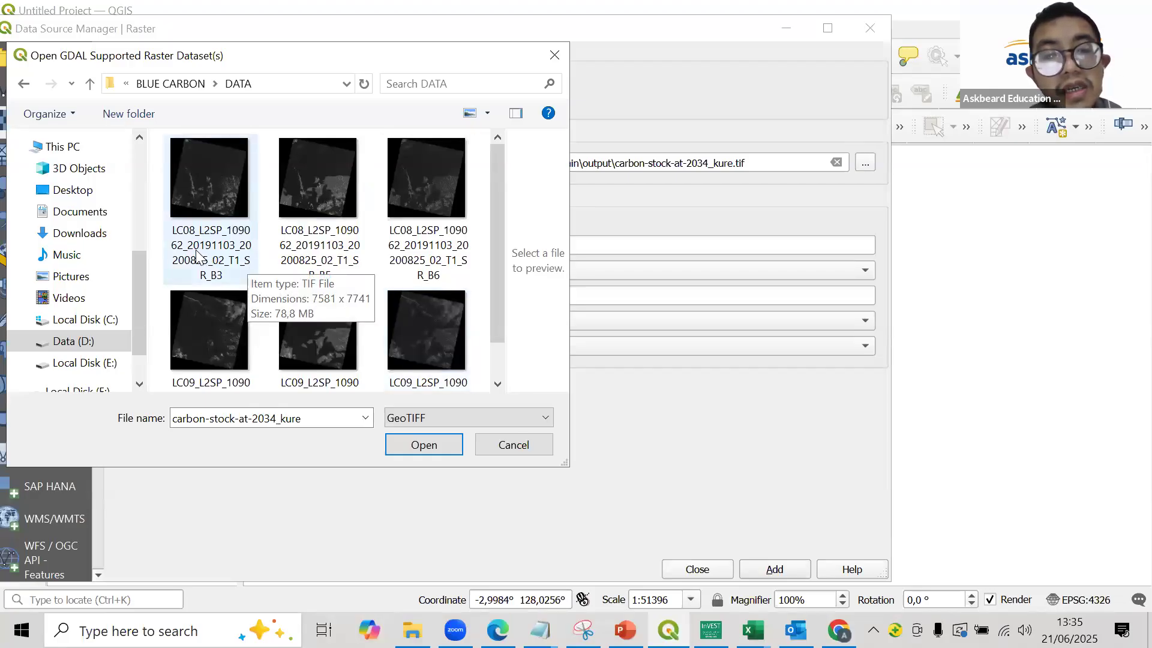
- Select the 2019 LC08 bands B3, B5 and B6 in the DATA folder and add them to the project as raster layers
click(217, 252)
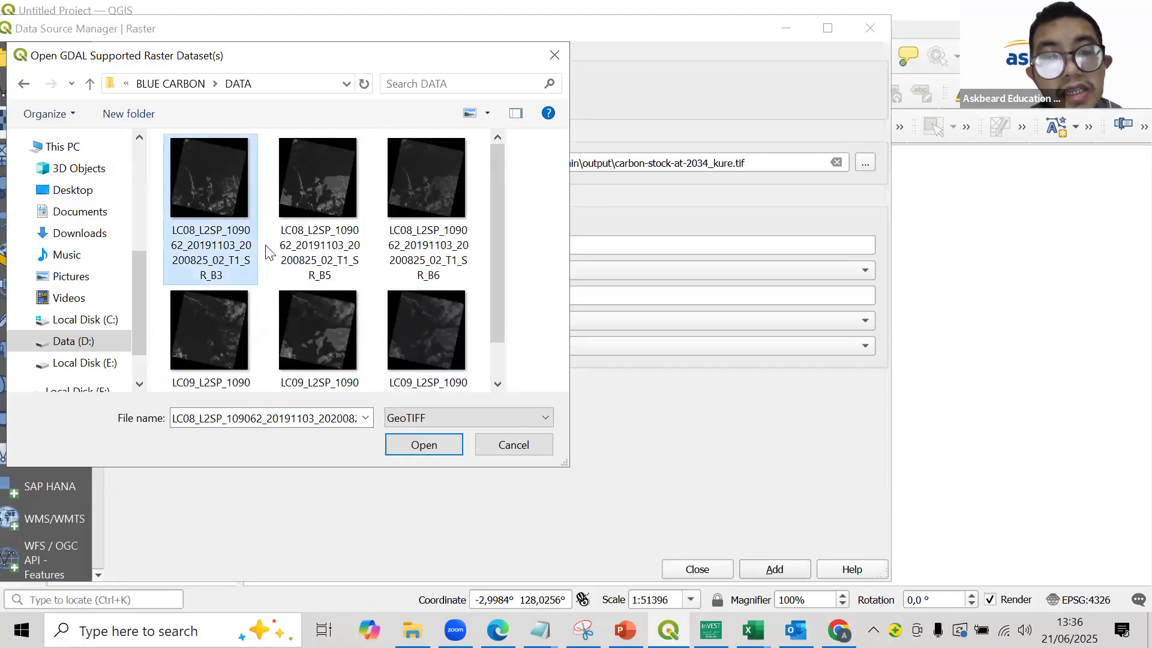
ctrl+click(300, 249)
ctrl+click(420, 240)
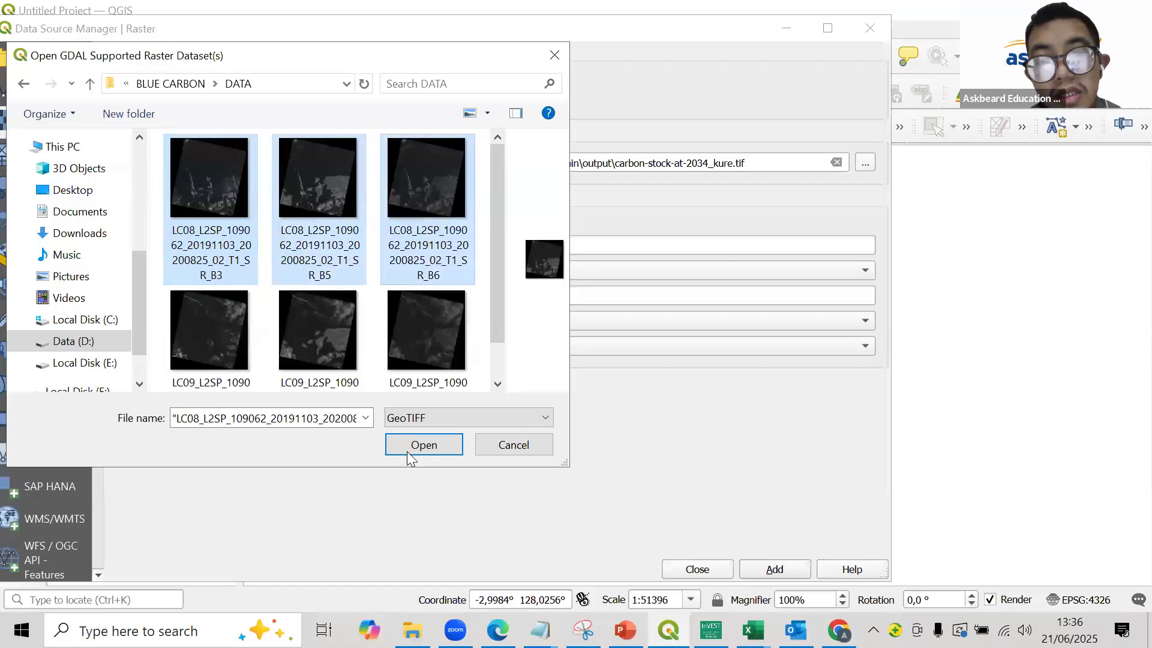
click(414, 445)
click(771, 574)
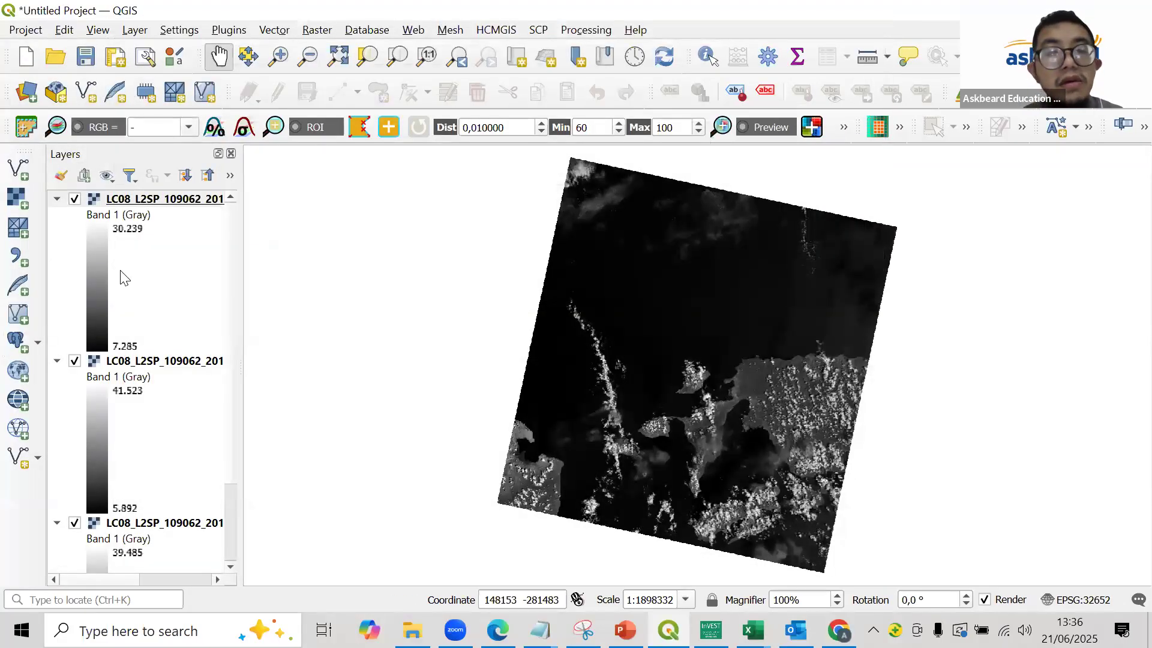
- Open the Raster Calculator, and switch to the PowerPoint presentation
click(323, 34)
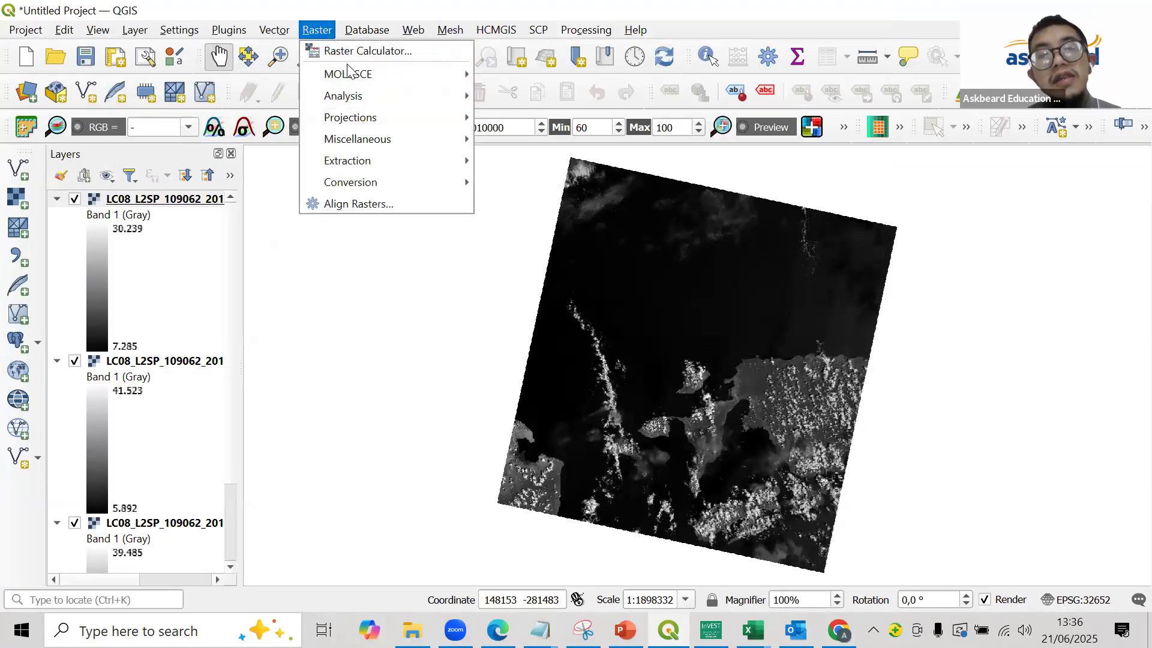
click(354, 53)
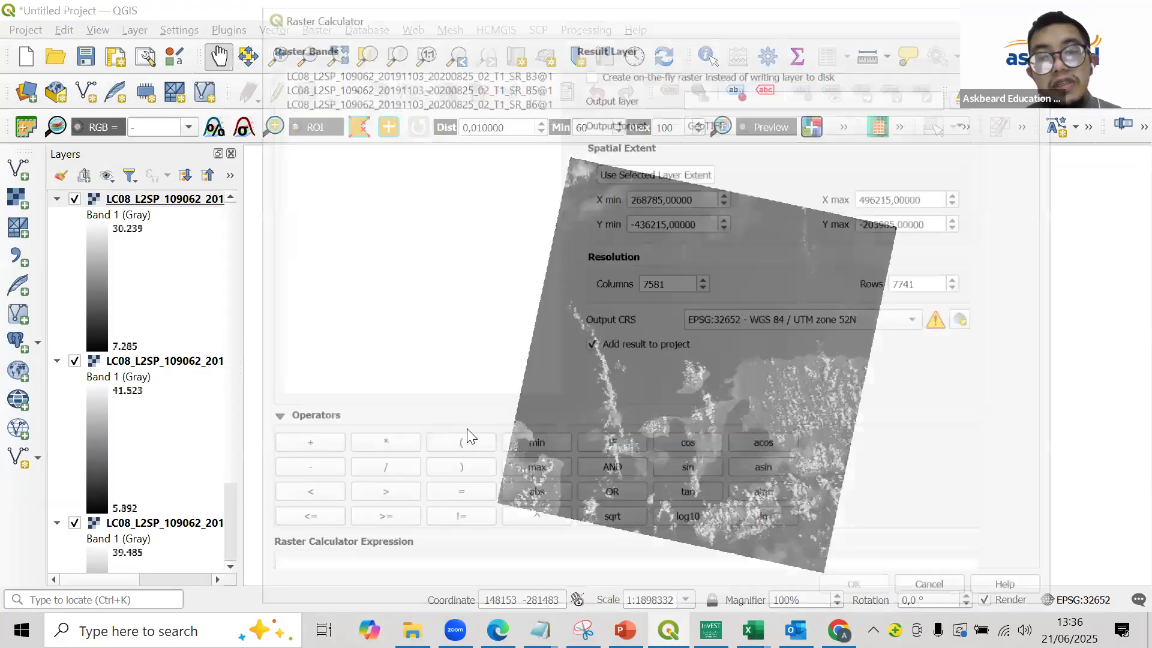
drag(515, 408, 516, 301)
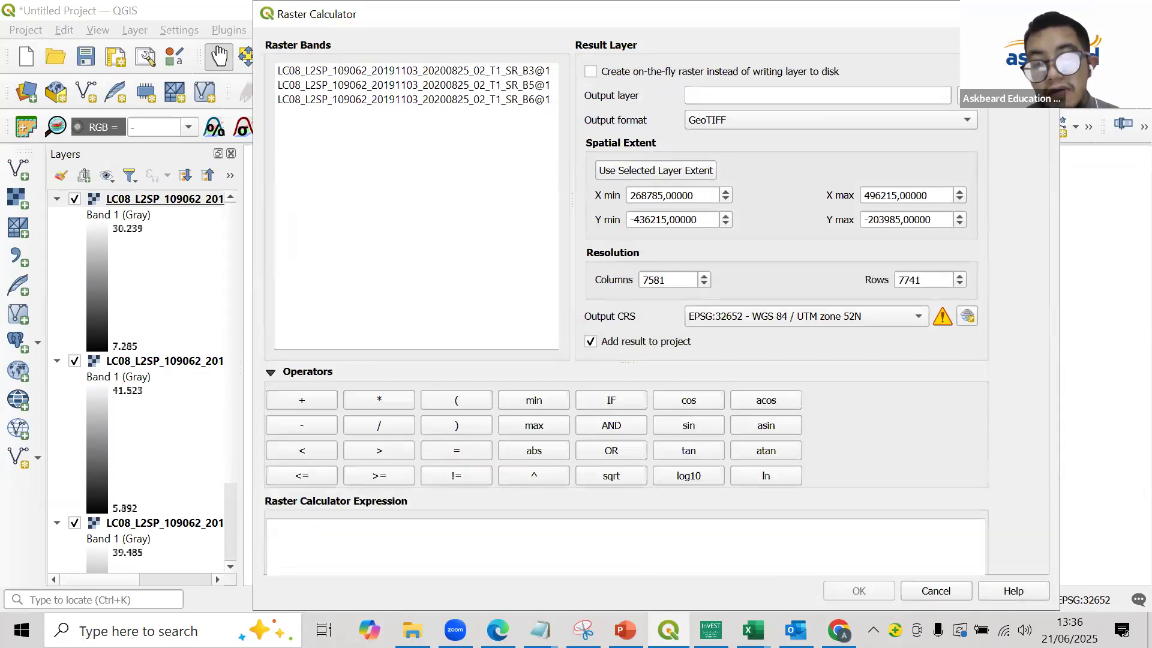
click(625, 630)
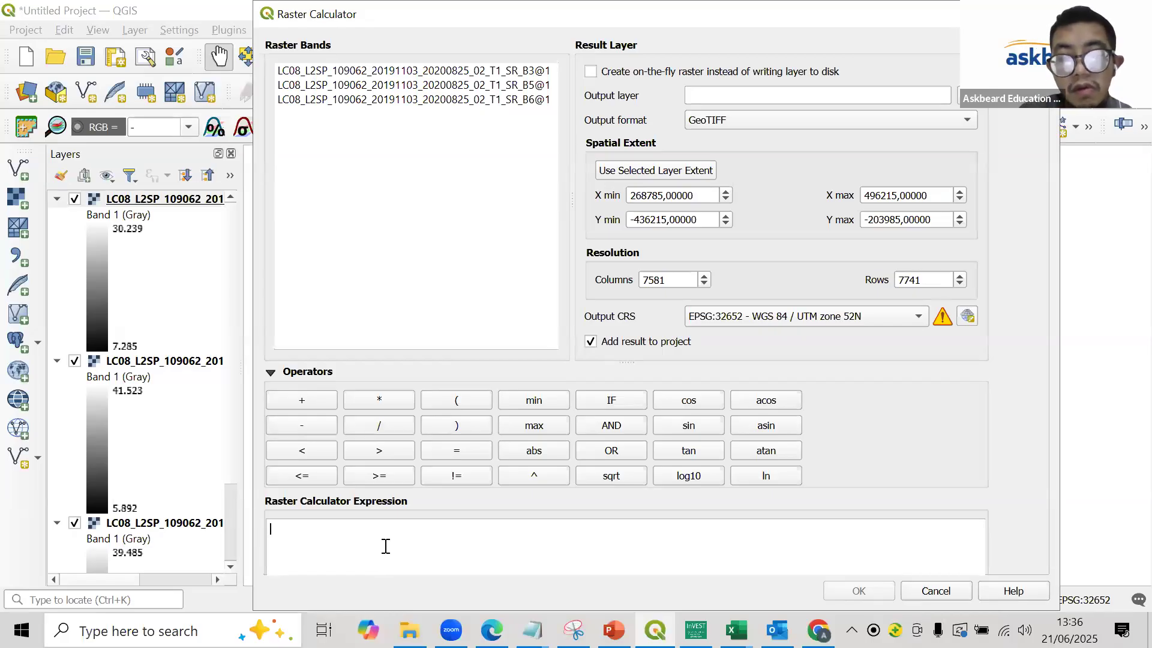
- Enter the numerator of the 2019 expression as band B5 minus band B6 in parentheses, followed by a division sign and an opening parenthesis
double_click(465, 85)
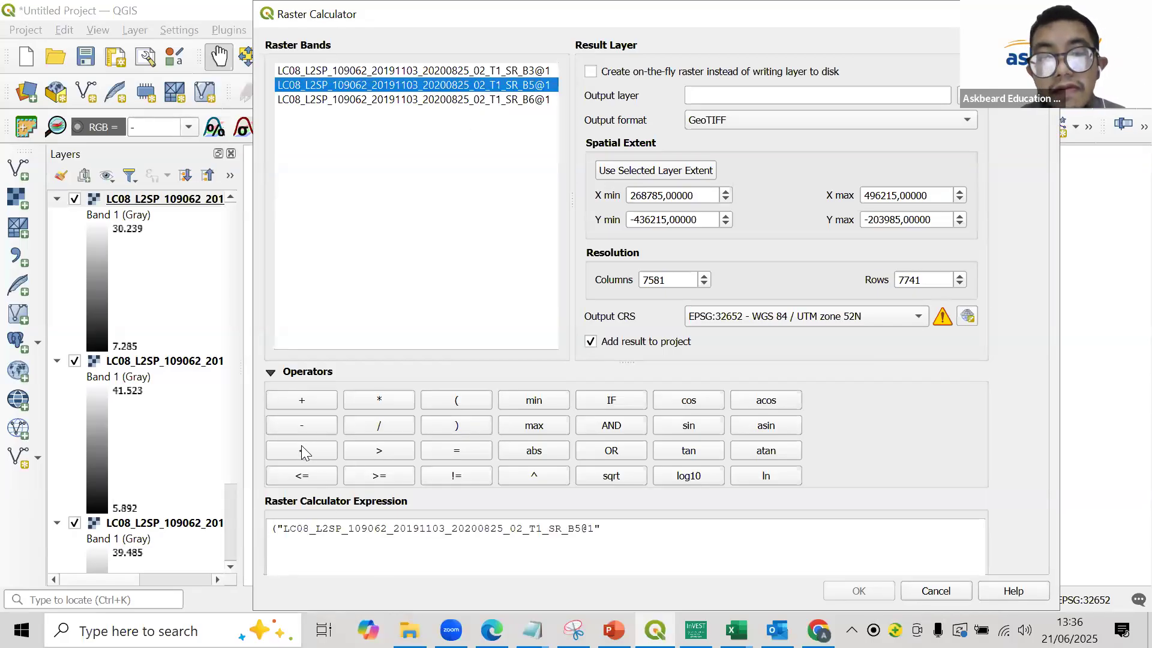
click(298, 426)
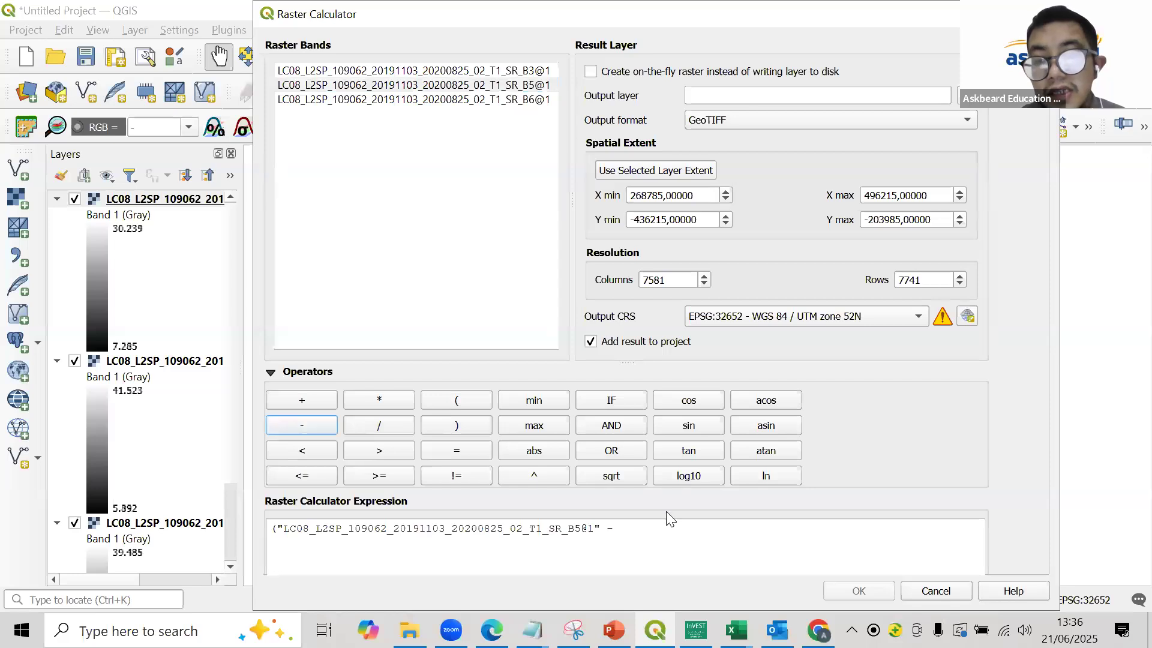
double_click(492, 100)
click(958, 528)
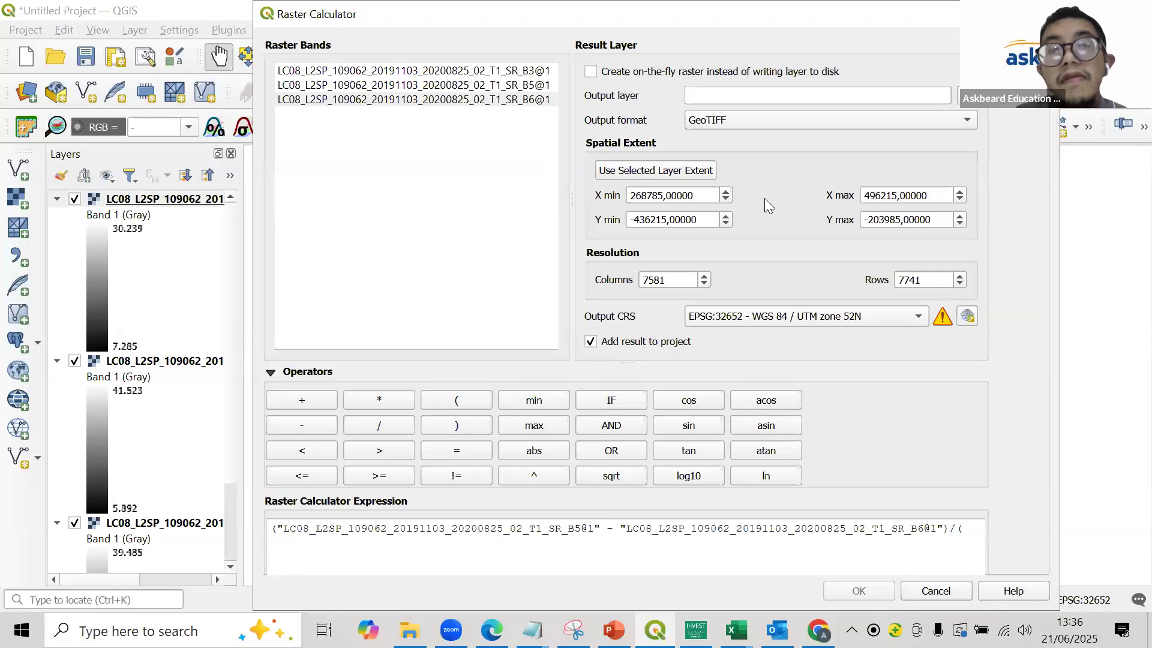
text()/()
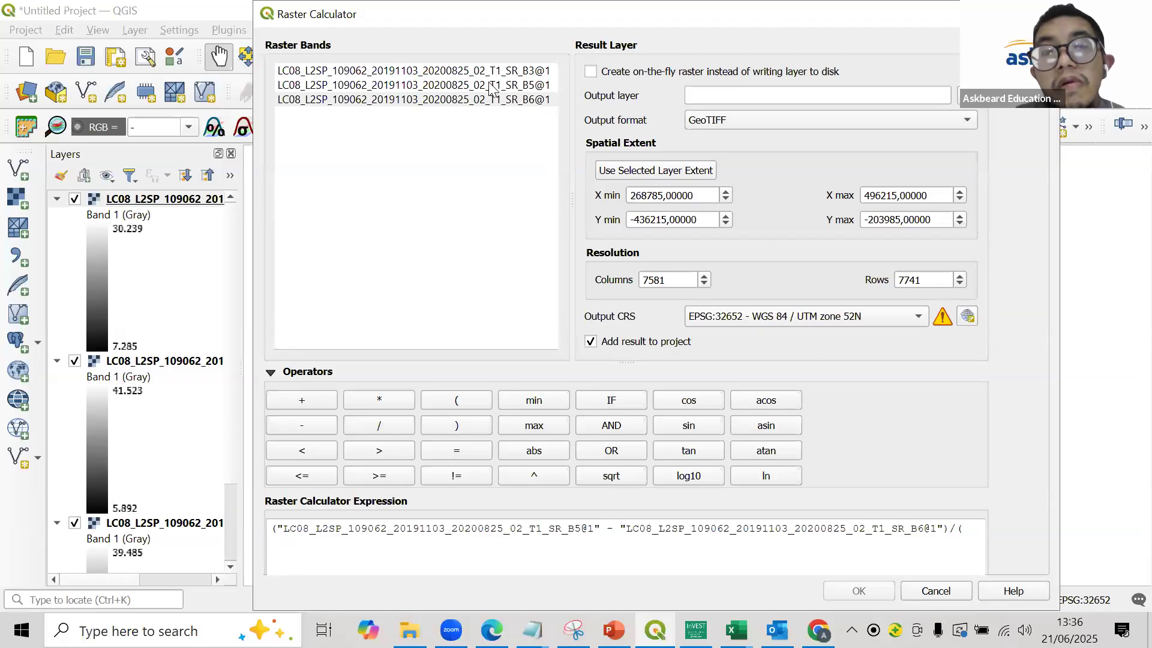
- Complete the expression's denominator as band B5 plus band B3 and close the parenthesis
double_click(492, 86)
click(326, 398)
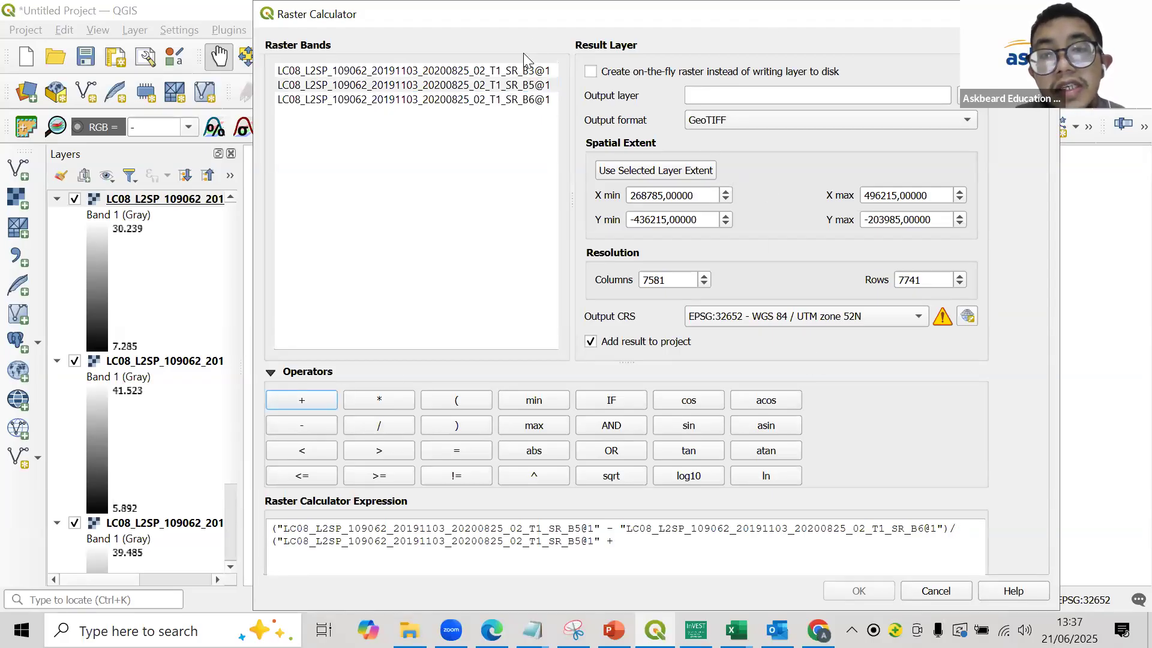
double_click(525, 70)
click(948, 542)
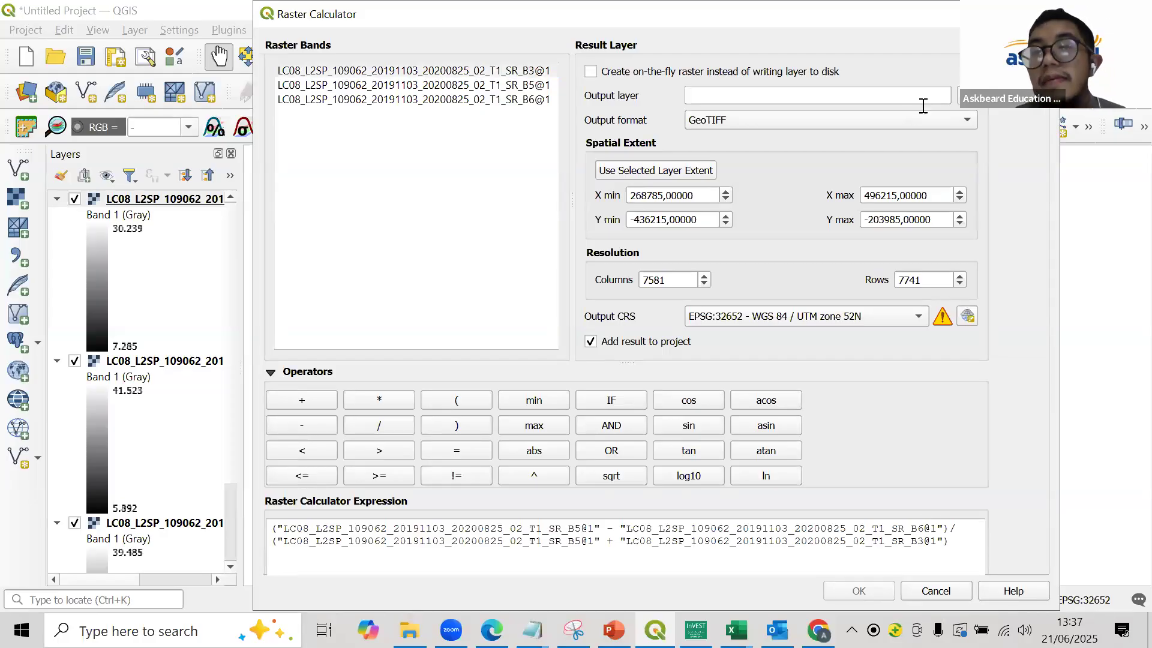
- Browse for the output layer's location and create a new folder named RESULT inside BLUE CARBON
click(957, 105)
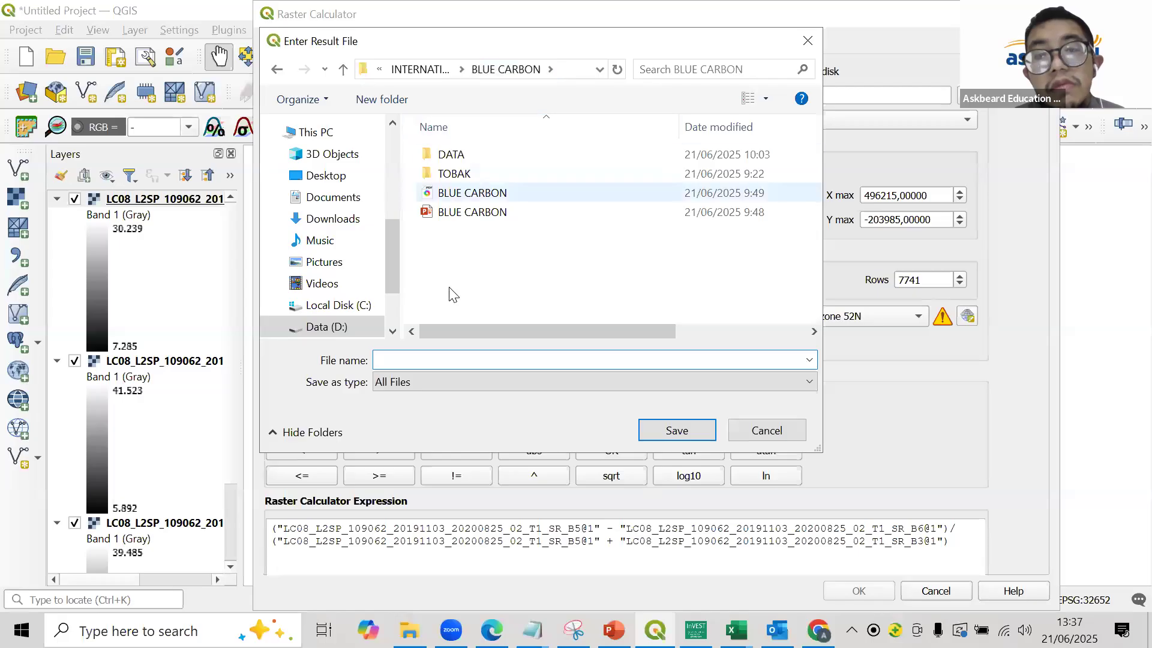
right_click(450, 290)
mouse_move(528, 480)
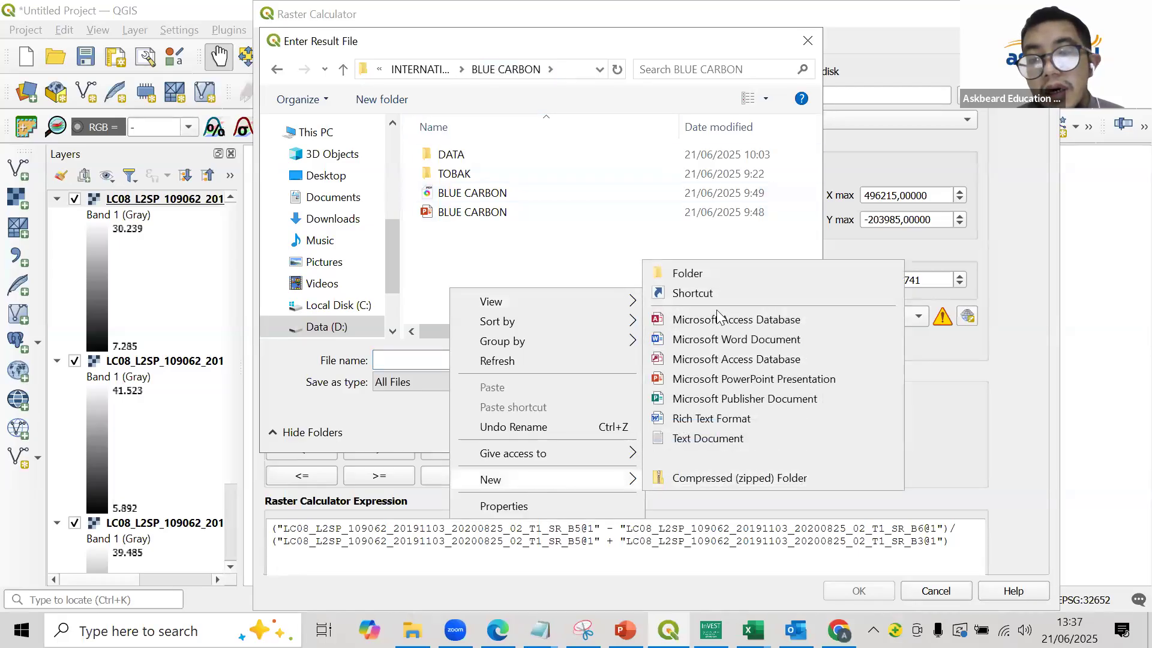
click(709, 275)
key(Caps_Lock)
text(RESULT)
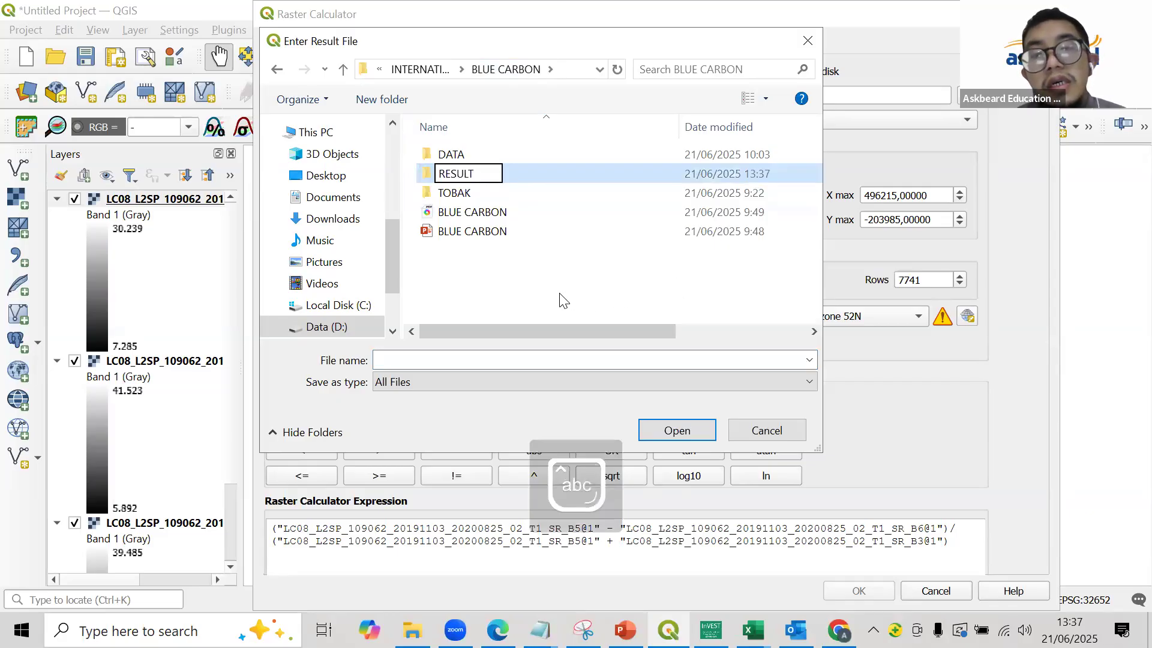
key(Return)
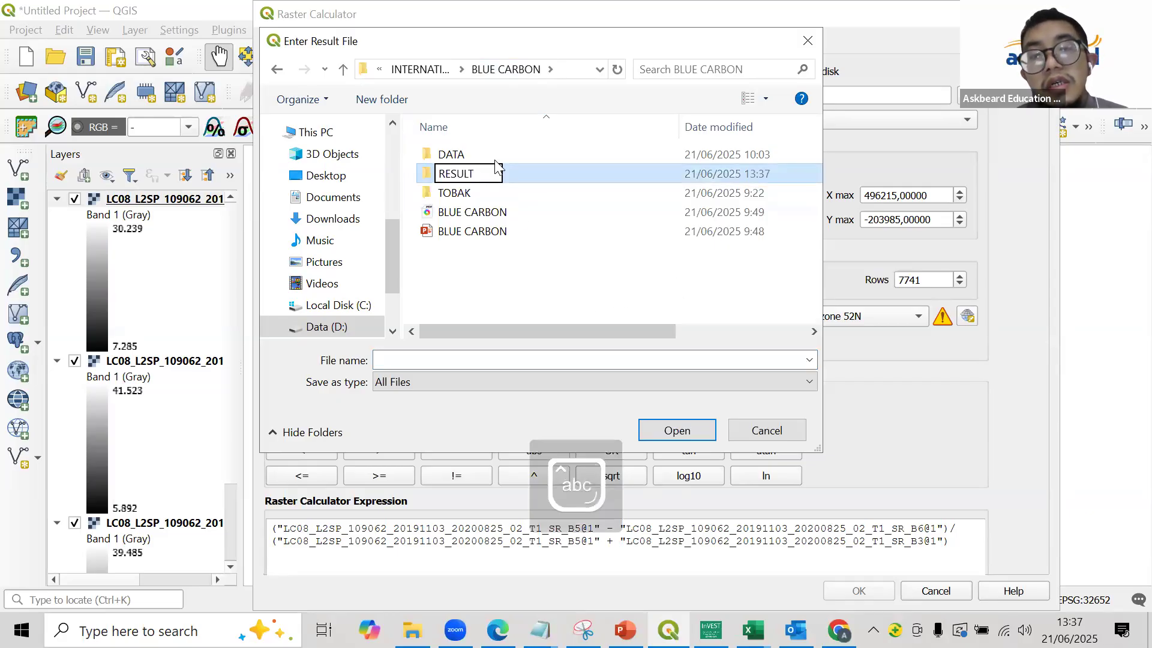
- Save the output layer as EMI 2019 in the RESULT folder and run the raster calculation
double_click(489, 170)
click(486, 360)
key(Caps_Lock)
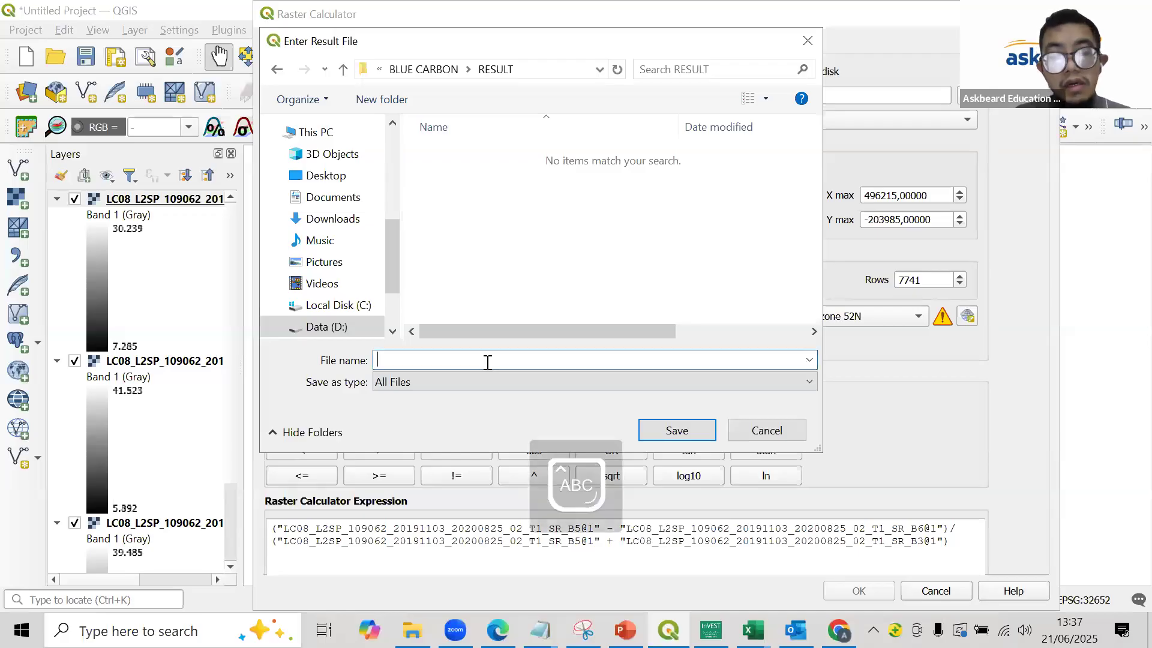
text(EMI 20)
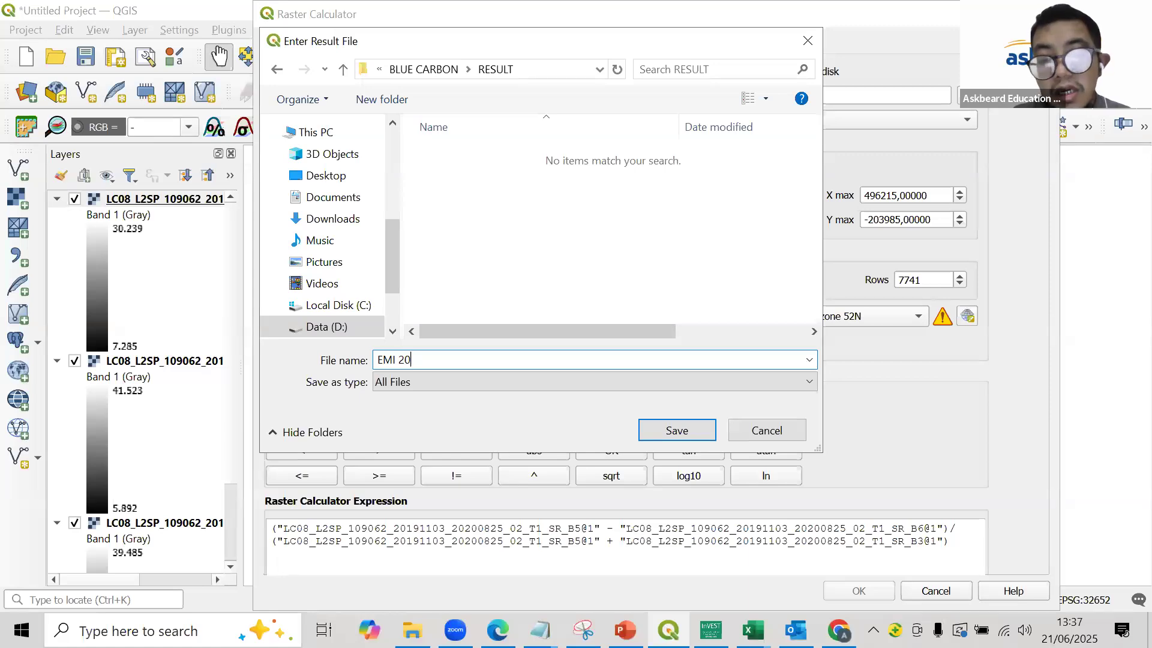
text(19)
key(Return)
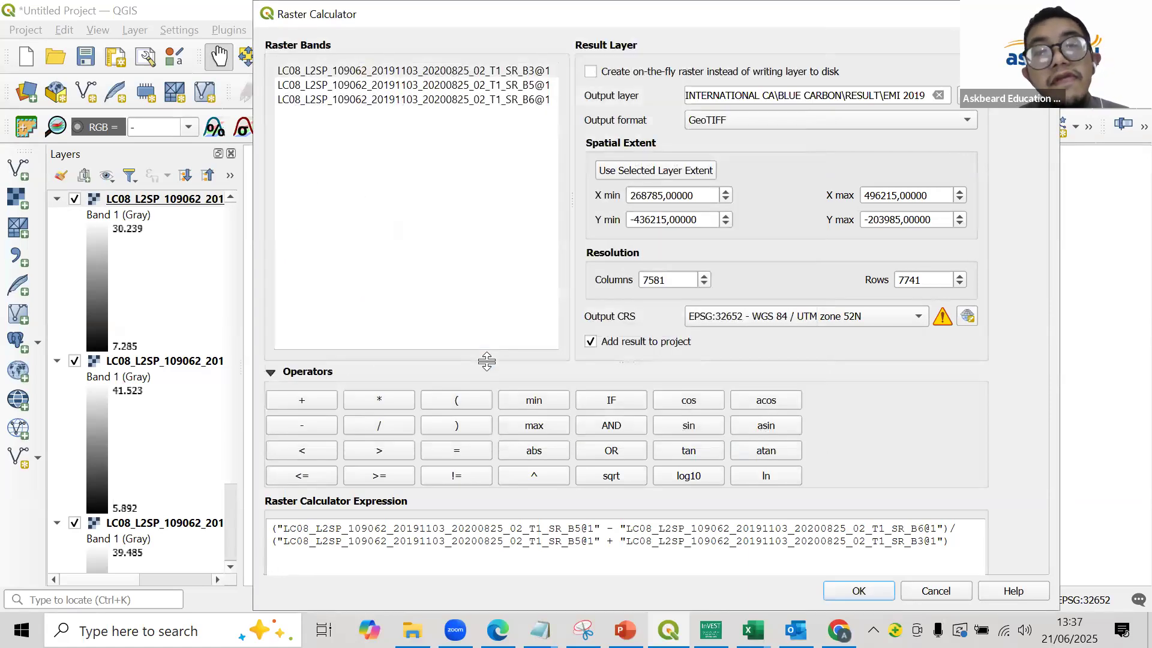
click(859, 590)
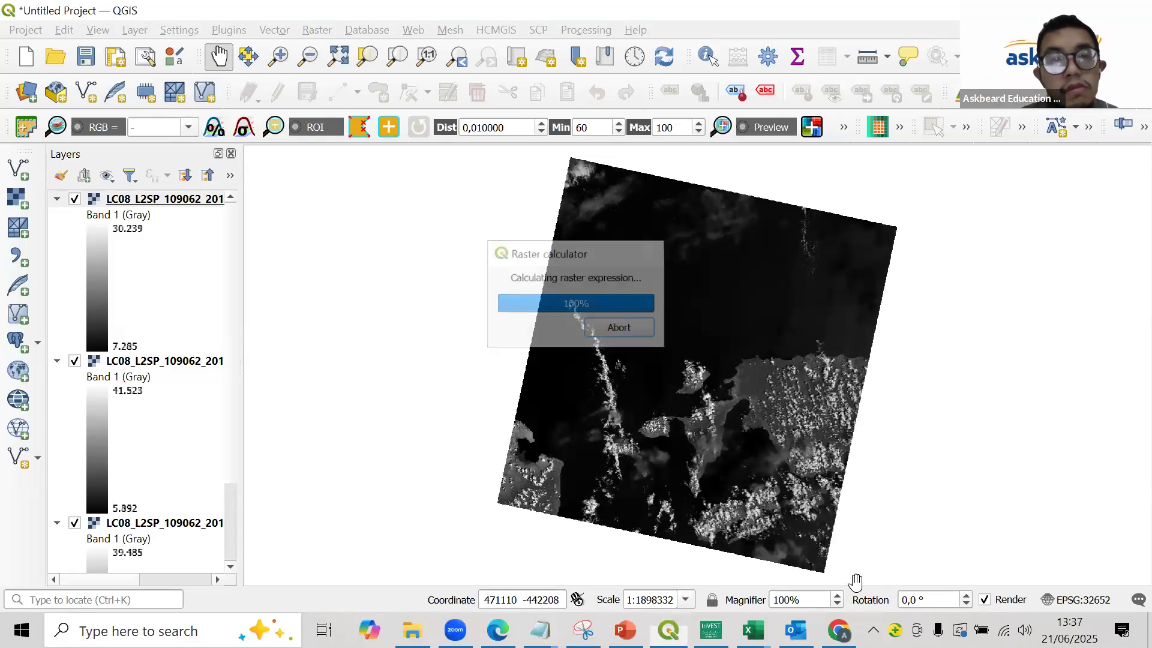
- Remove the three LC08 band layers from the project, keeping the EMI 2019 layer
click(196, 319)
scroll(182, 390, down, 3)
click(170, 262)
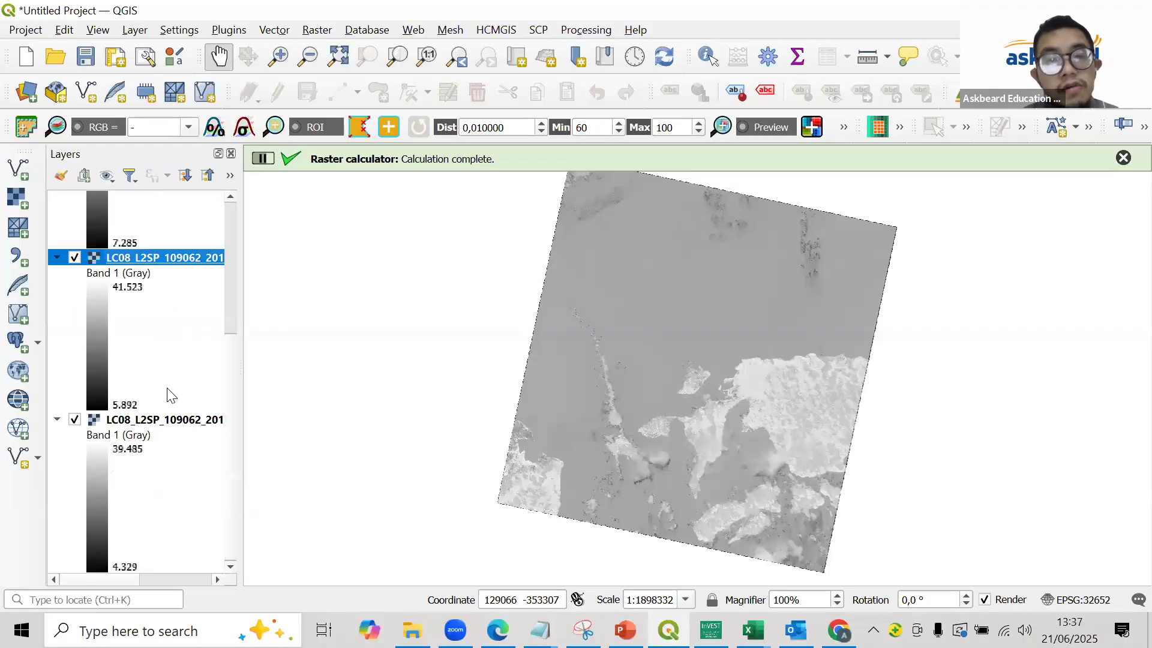
ctrl+click(169, 420)
scroll(170, 409, up, 3)
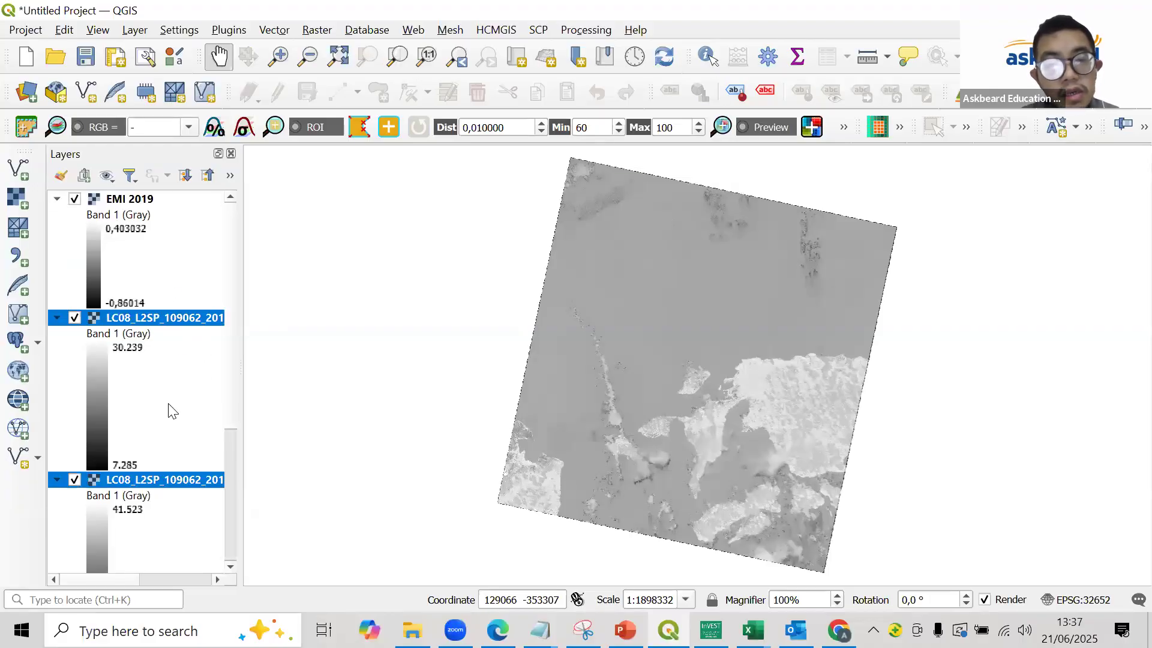
right_click(187, 327)
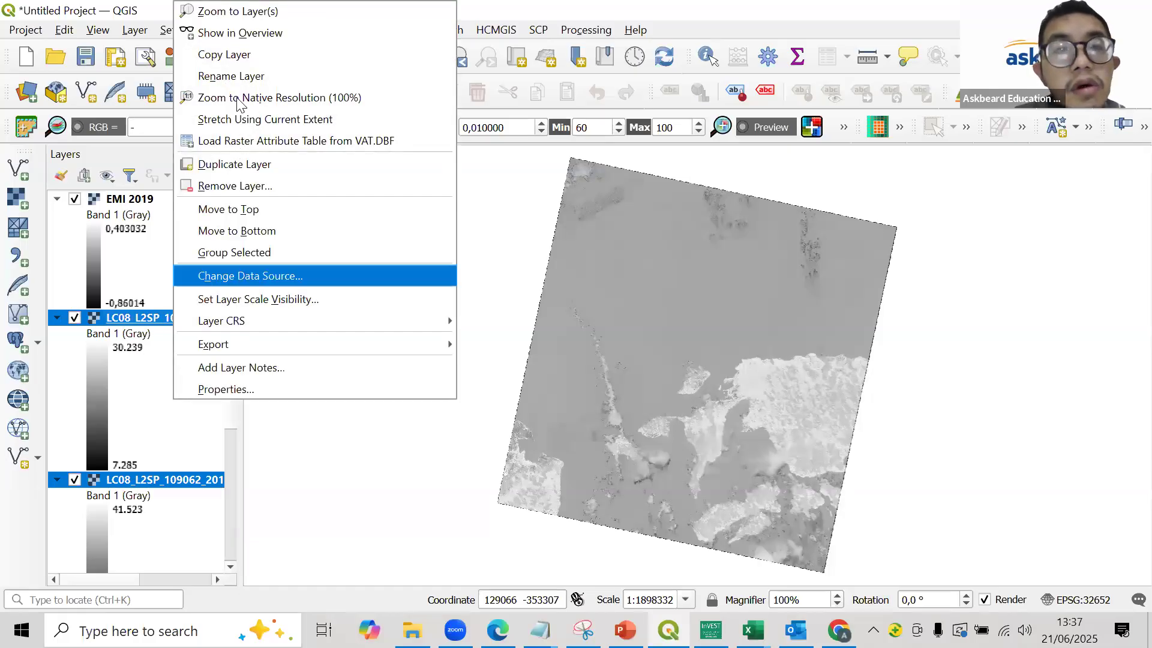
click(277, 186)
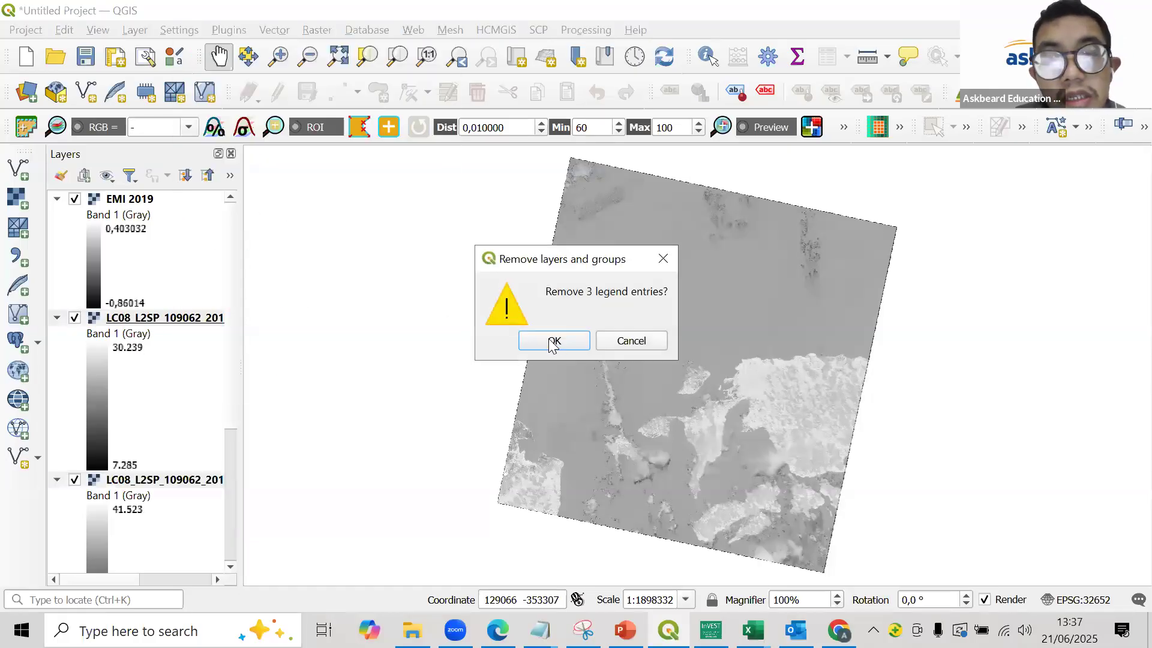
click(550, 338)
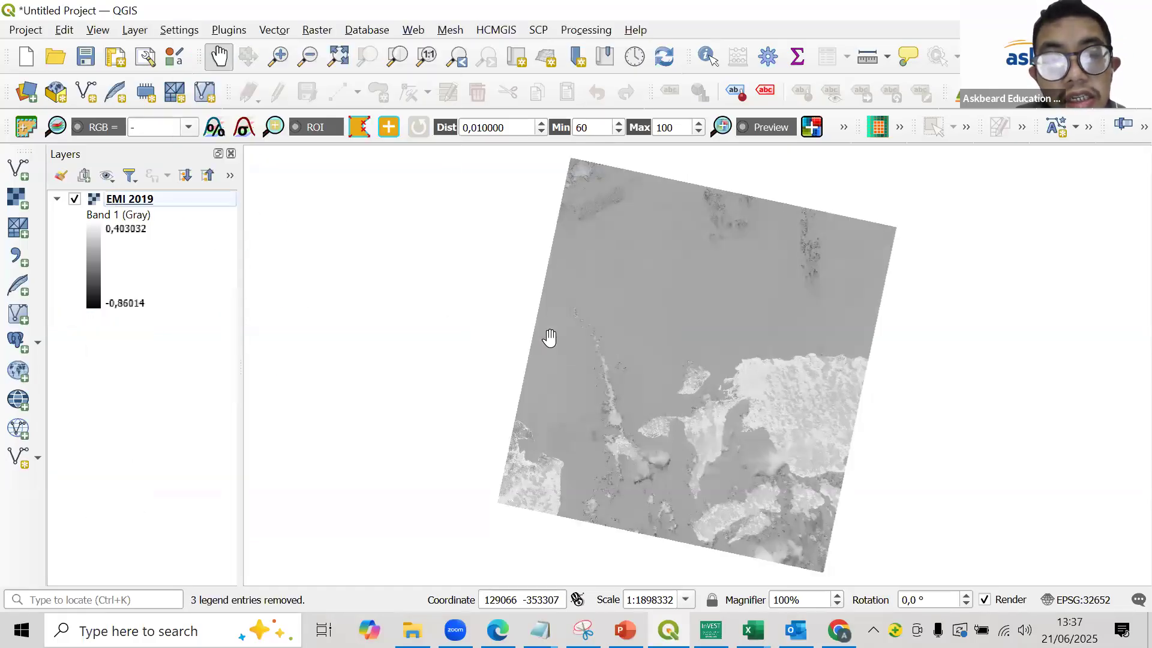
- Add the 2024 LC09 bands B3, B5 and B6 from the DATA folder to the project as raster layers
click(18, 198)
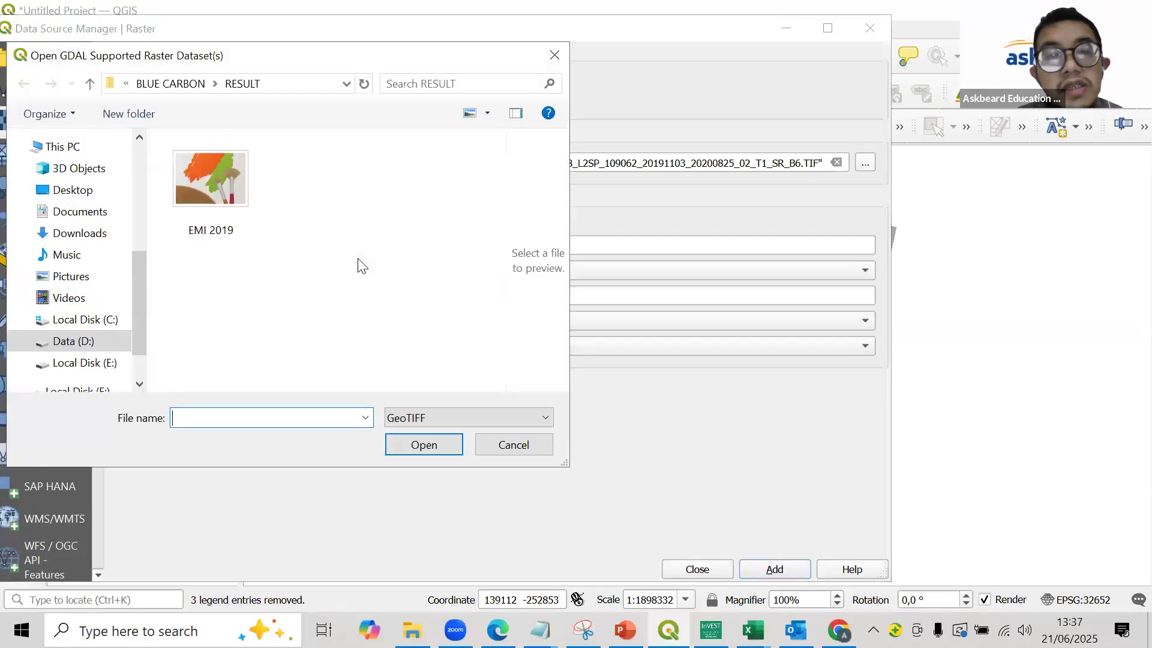
click(170, 83)
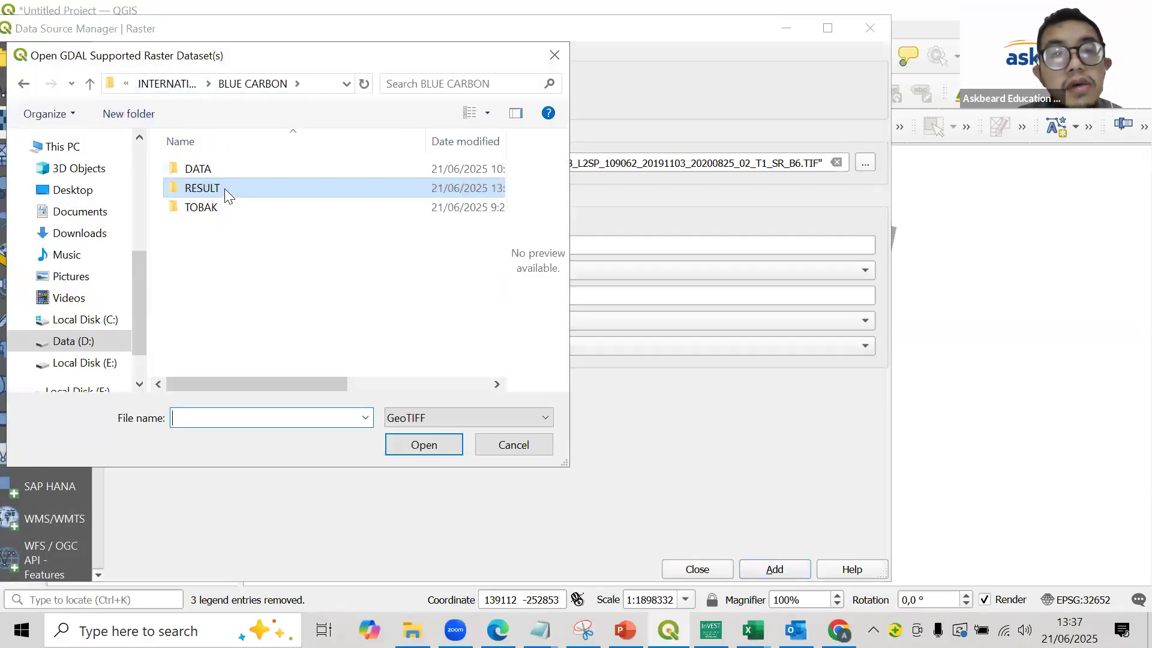
double_click(220, 171)
scroll(378, 288, down, 1)
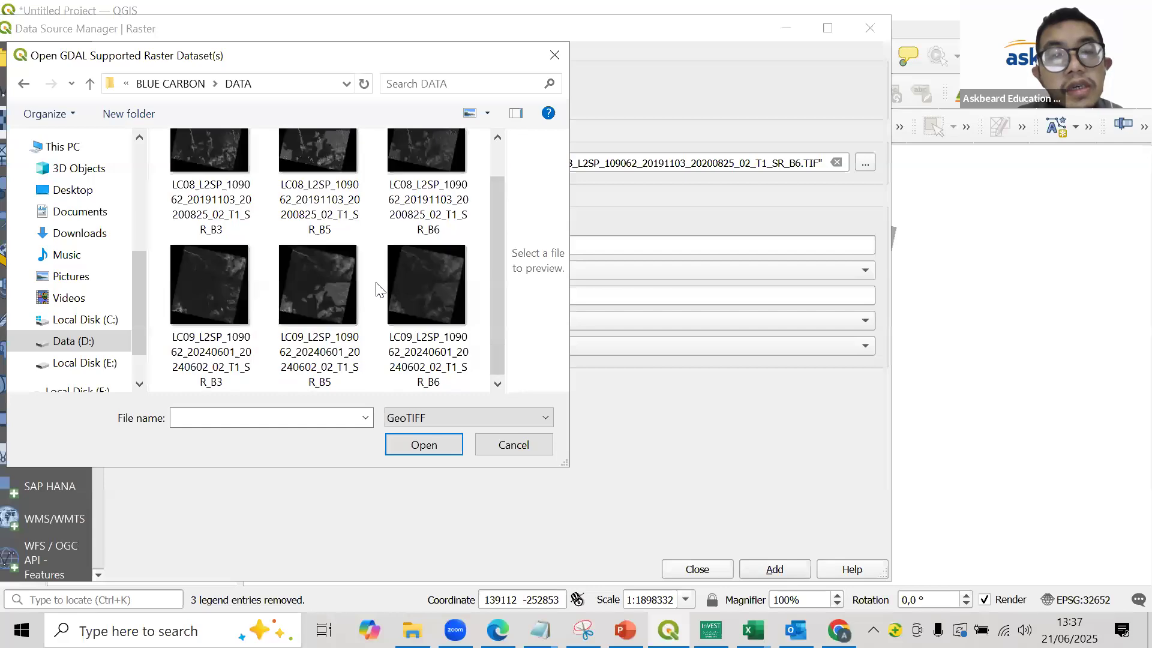
click(200, 278)
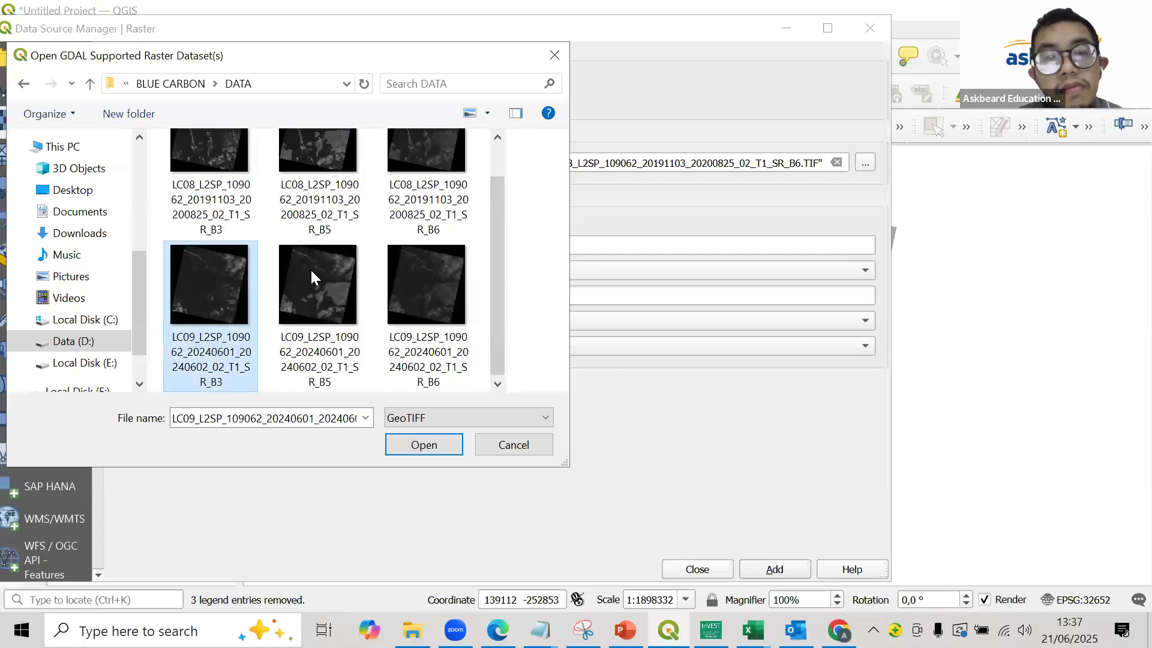
shift+click(416, 265)
click(418, 449)
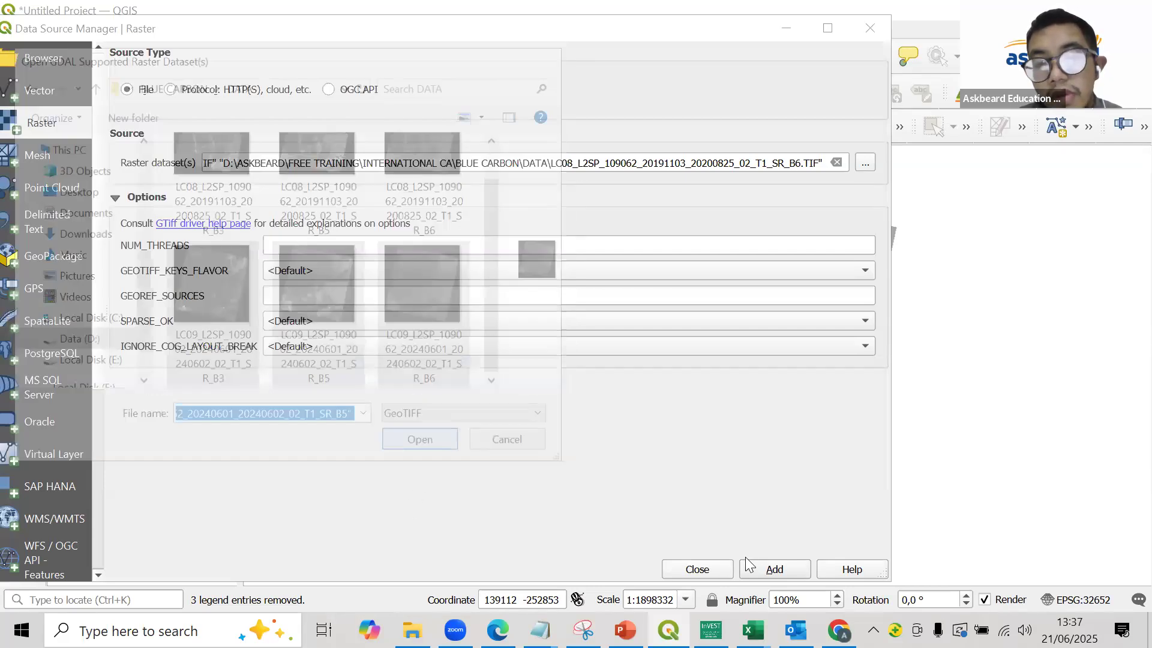
click(865, 30)
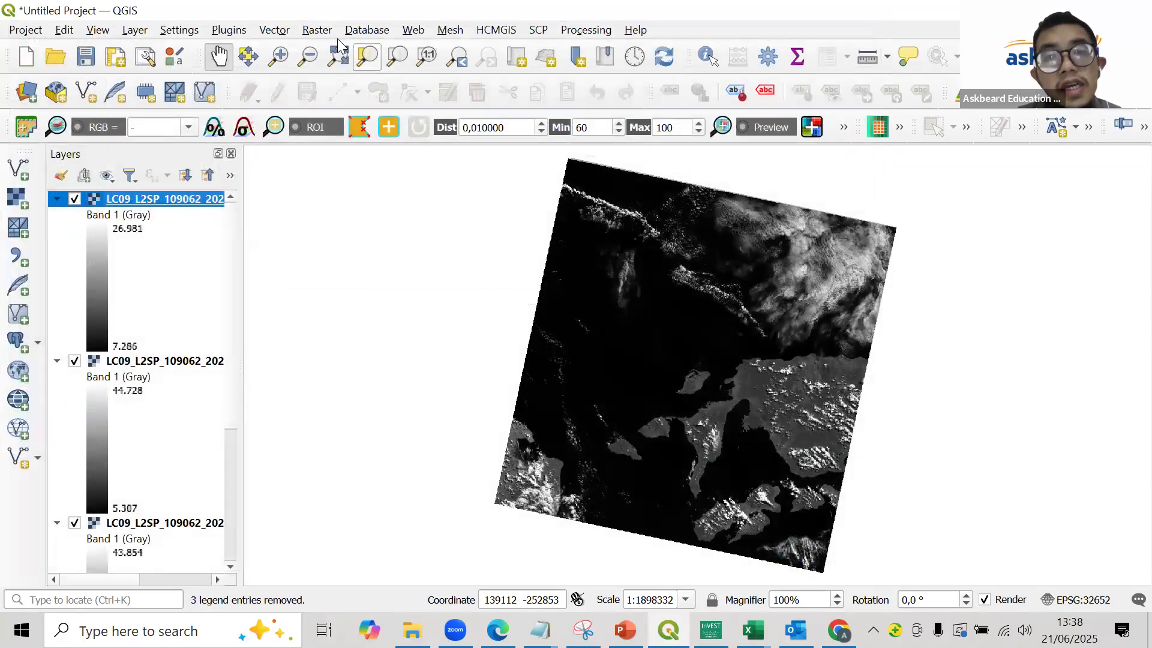
- Open the Raster Calculator and enter the expression's numerator as (B5 - B6) using the 2024 LC09 bands
click(344, 52)
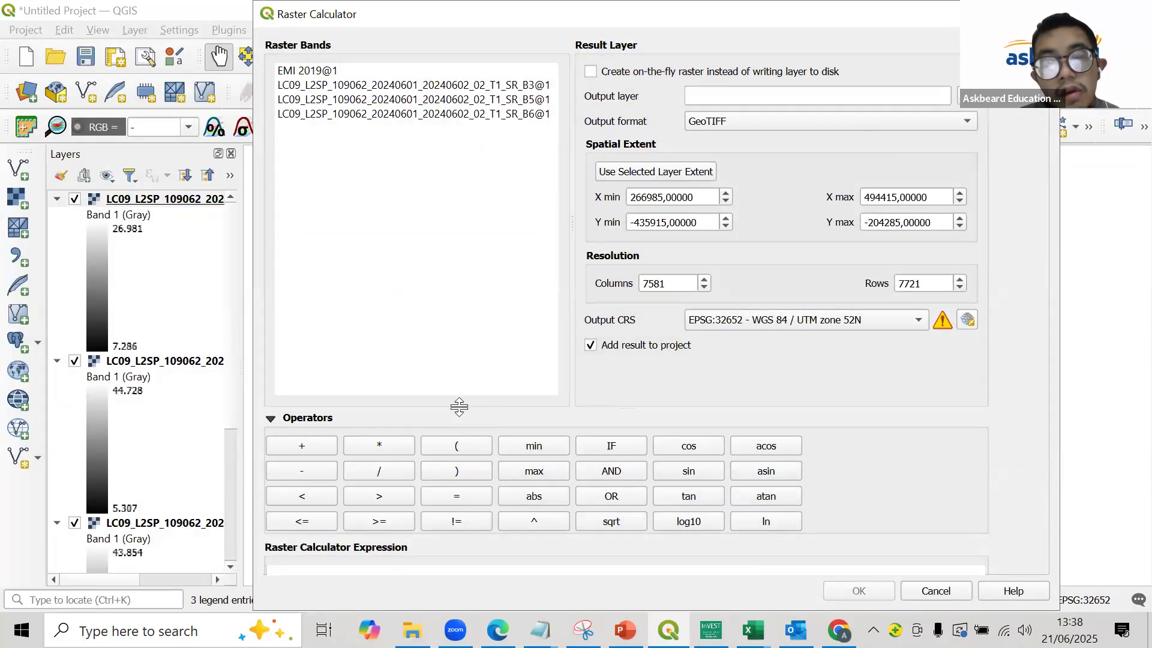
drag(456, 409, 462, 270)
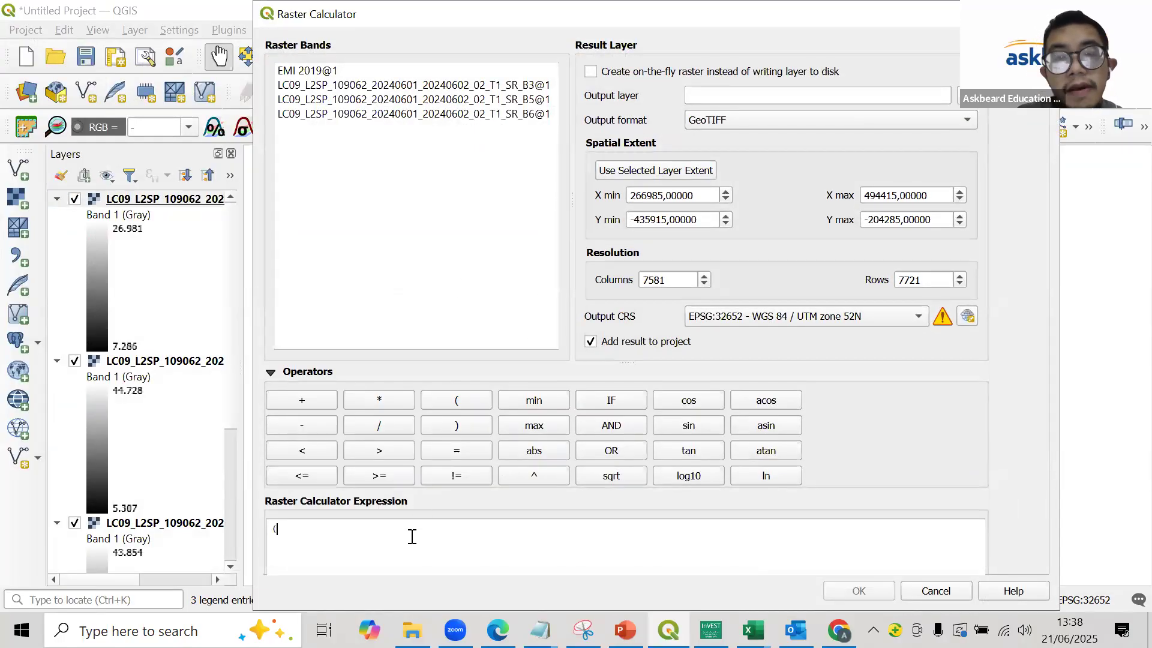
double_click(444, 99)
click(302, 425)
double_click(444, 115)
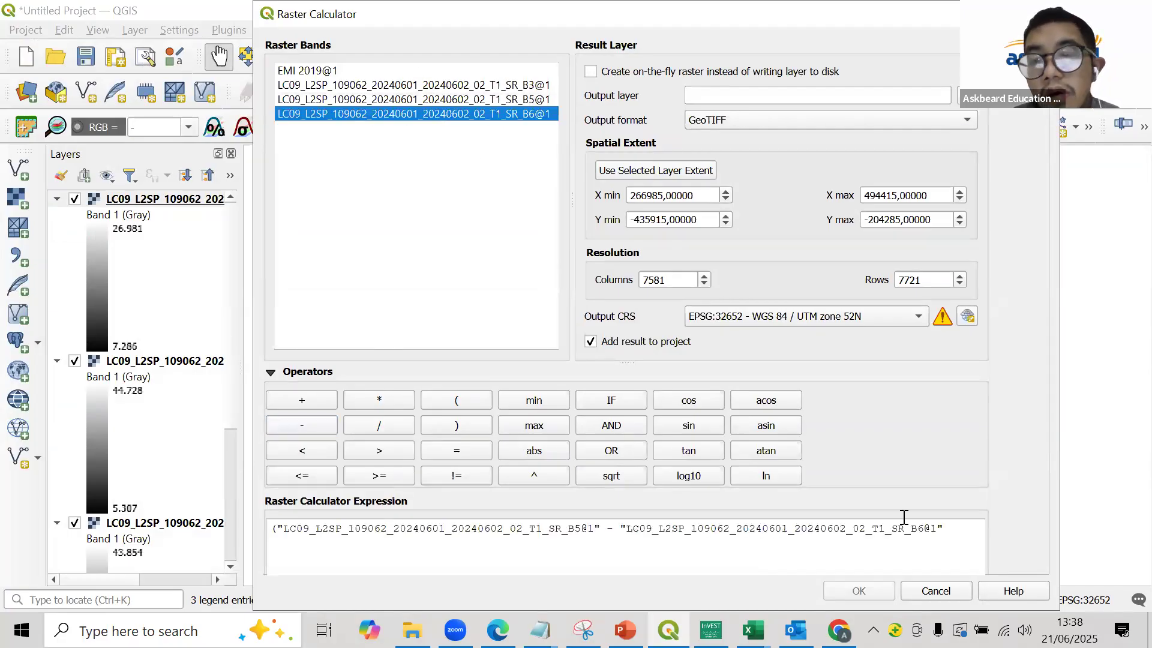
click(946, 527)
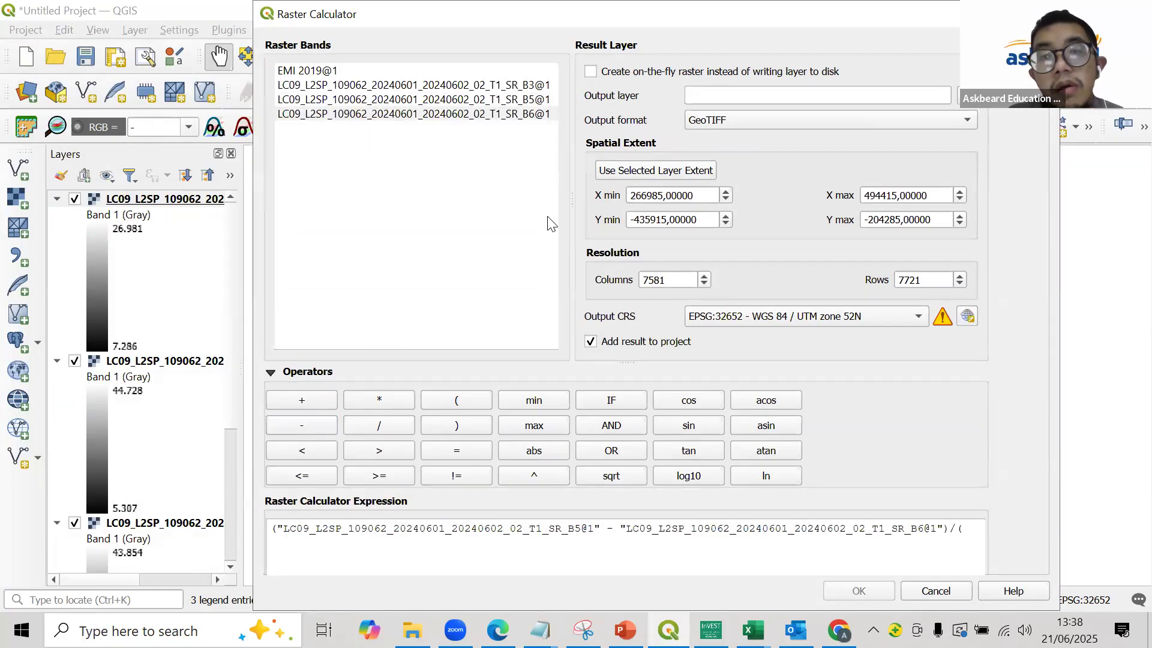
- Complete the expression by entering (B5 + B3) of the 2024 LC09 bands as the denominator
double_click(497, 101)
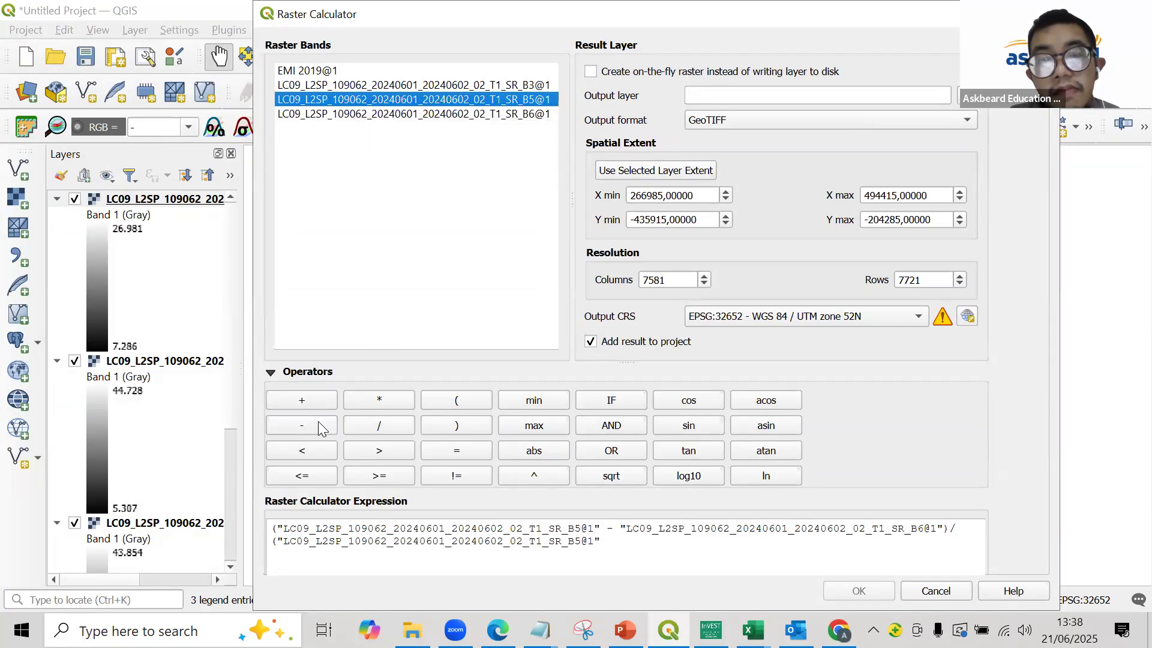
click(312, 402)
double_click(466, 85)
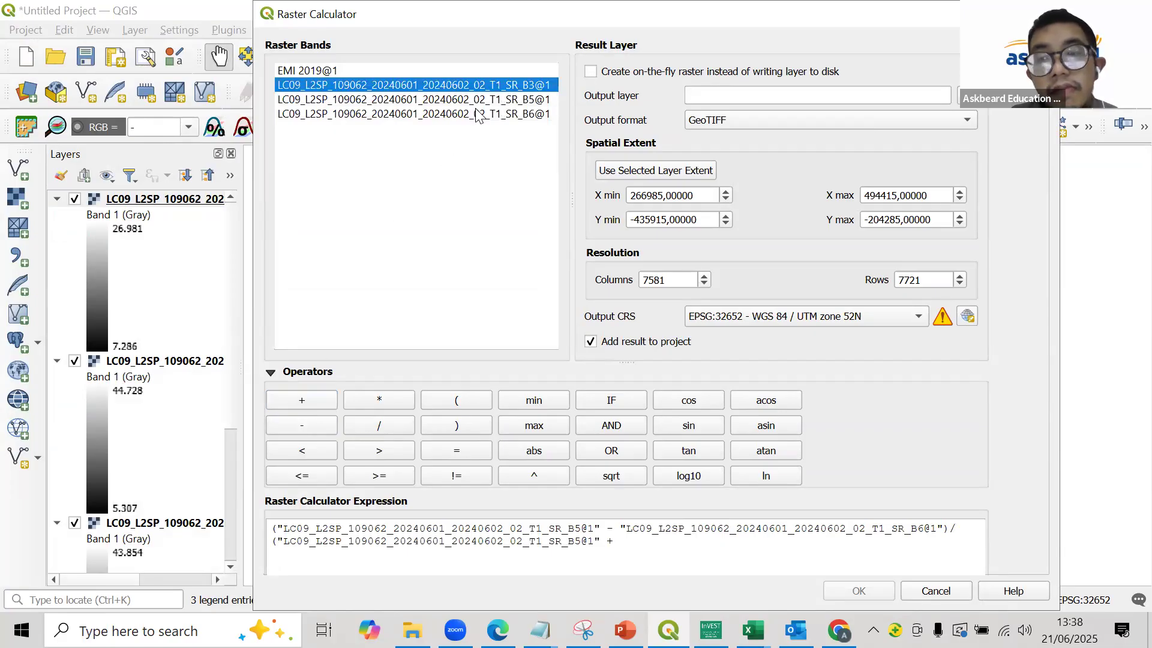
click(958, 552)
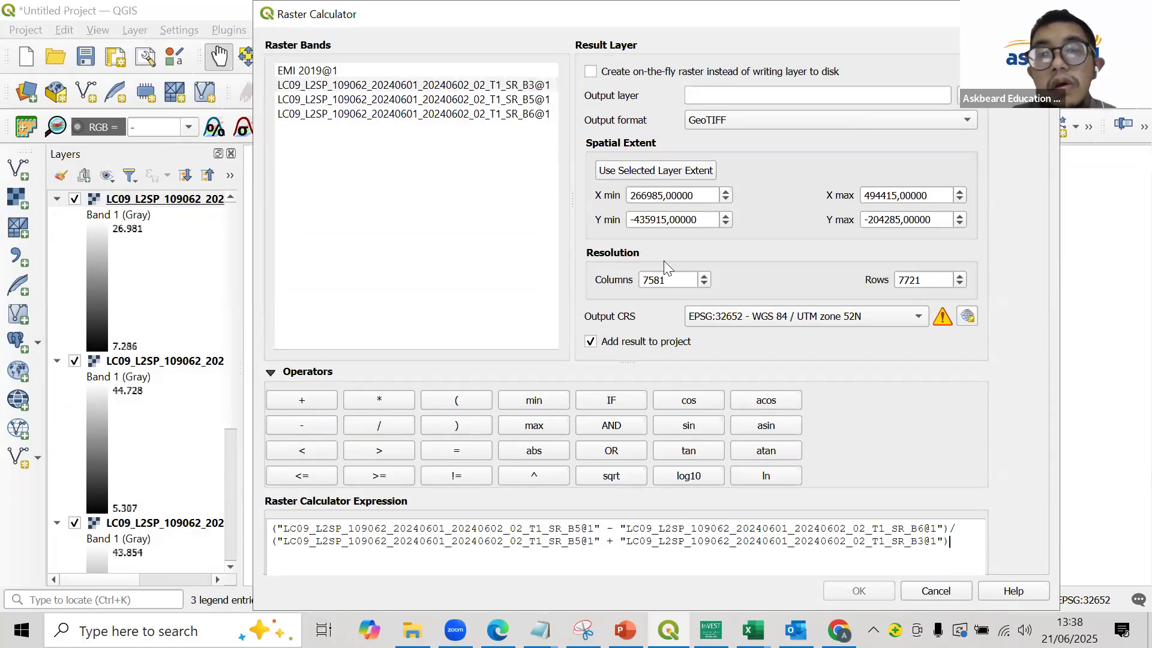
- Save the output layer as EMI 2024 in the RESULT folder and run the raster calculation
text(EMI)
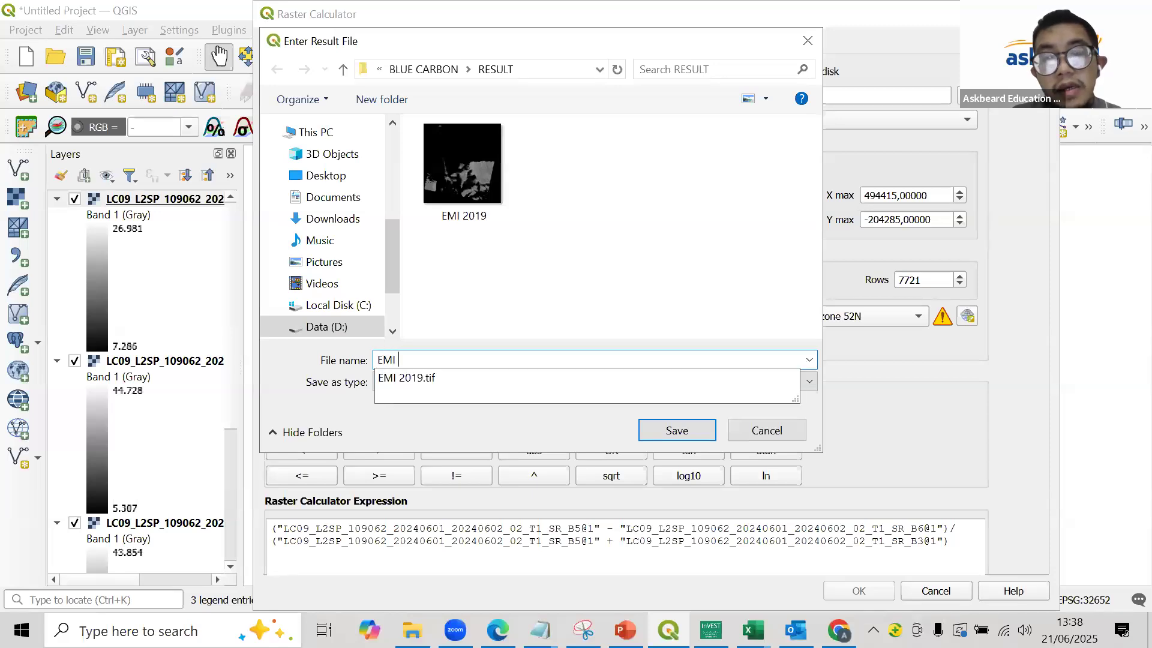
text( 20)
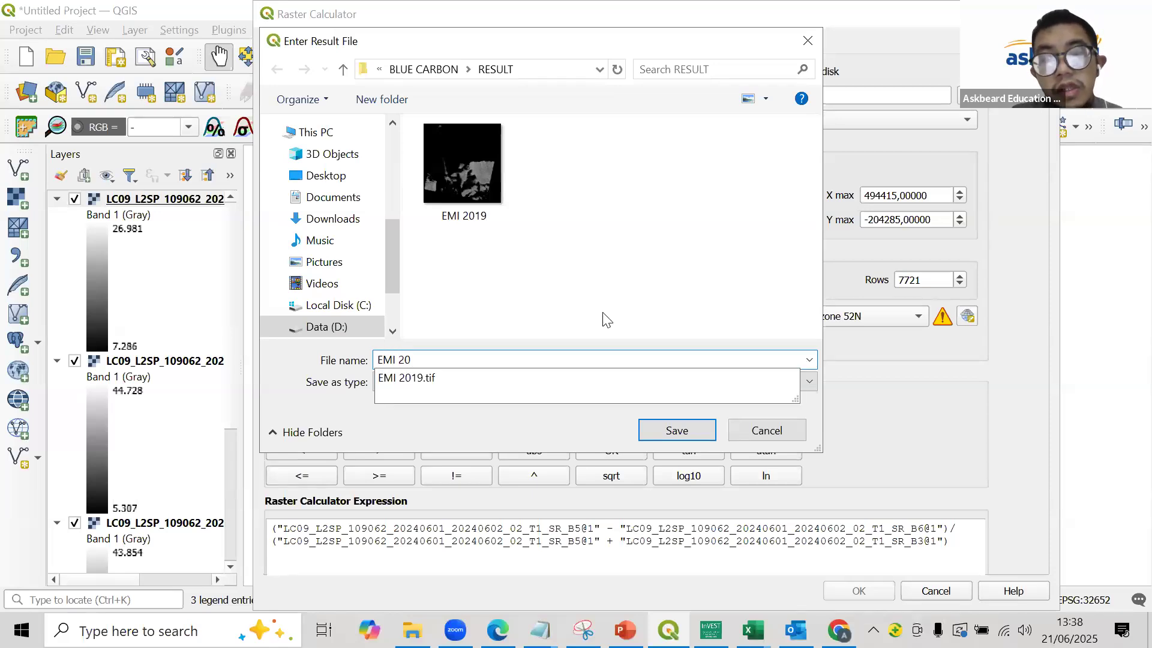
text(24)
key(Return)
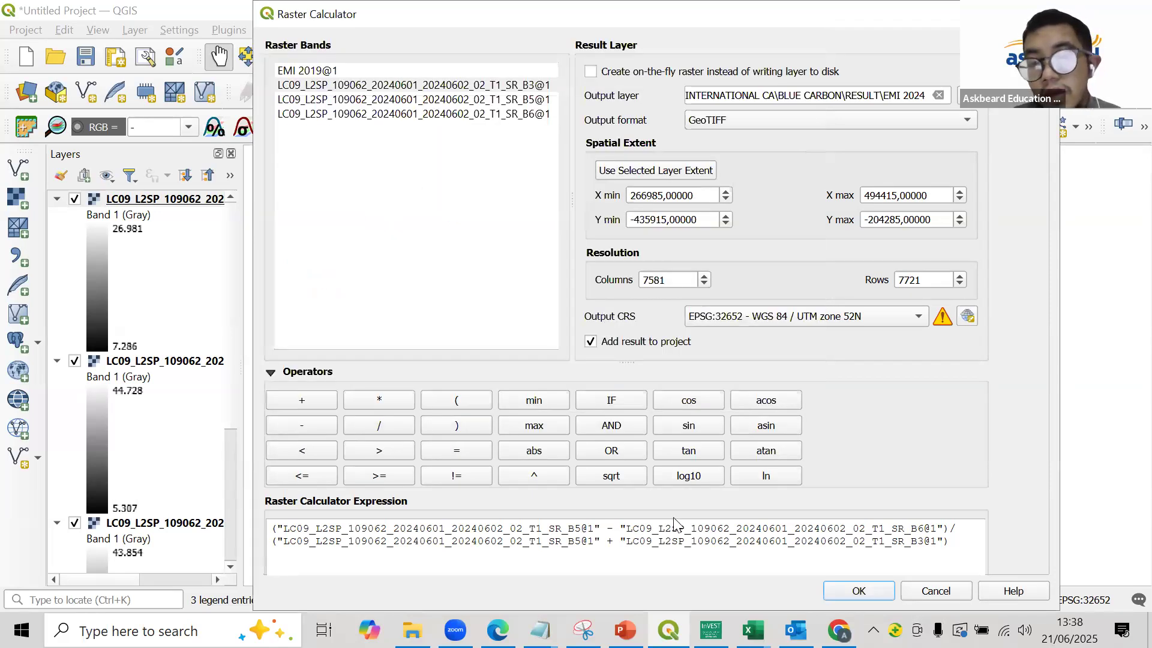
click(846, 591)
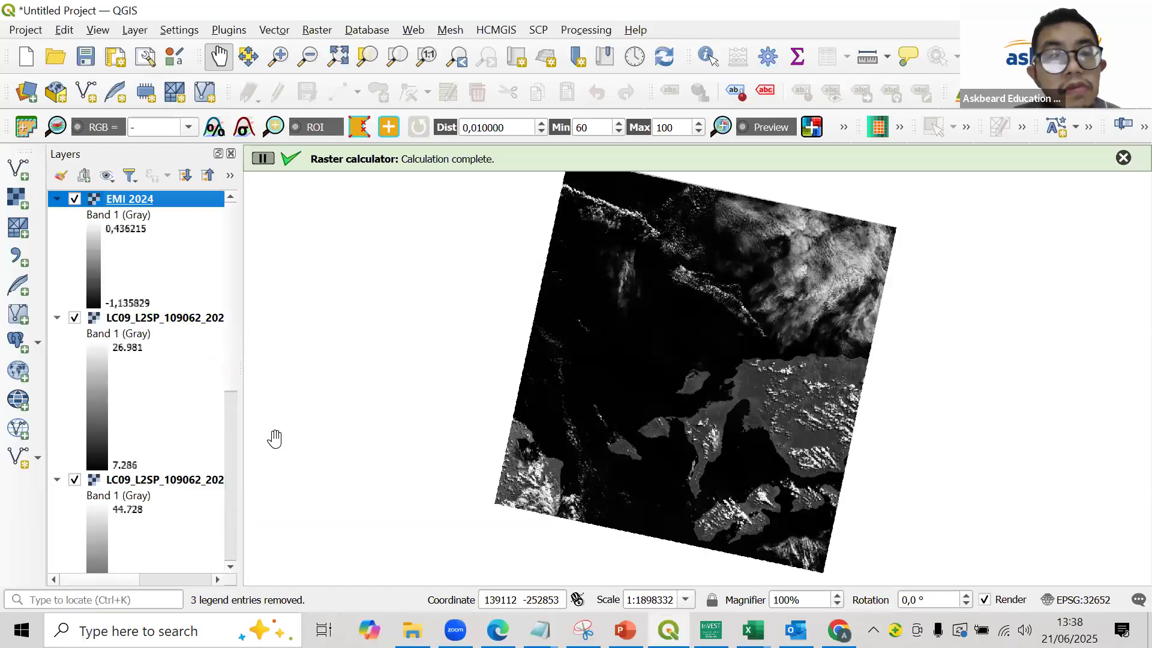
- Remove the three LC09 band layers from the project and collapse the legends of EMI 2024 and EMI 2019
scroll(138, 327, down, 3)
scroll(146, 323, up, 3)
click(147, 321)
scroll(153, 327, down, 6)
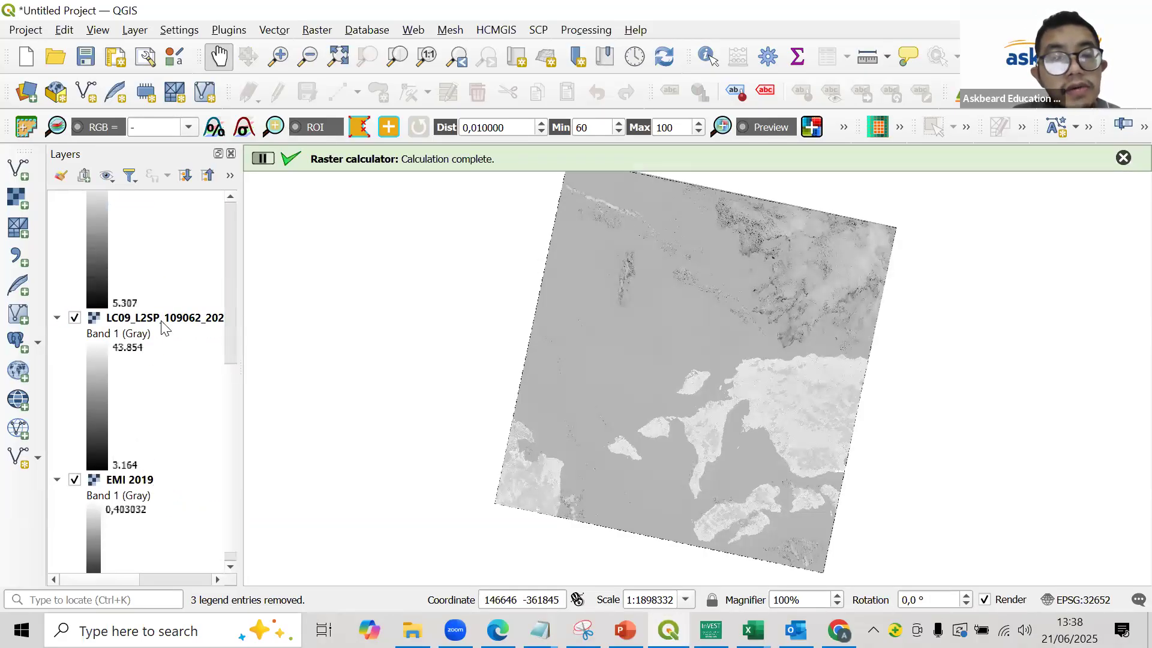
click(162, 323)
scroll(162, 325, up, 3)
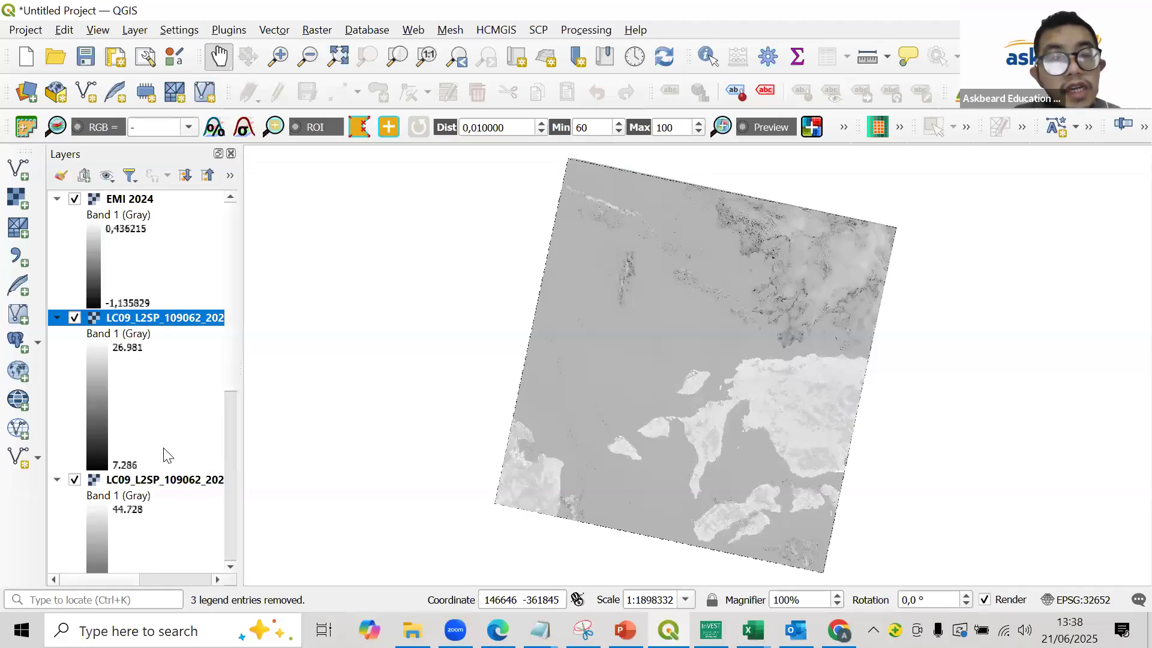
ctrl+click(174, 480)
right_click(173, 483)
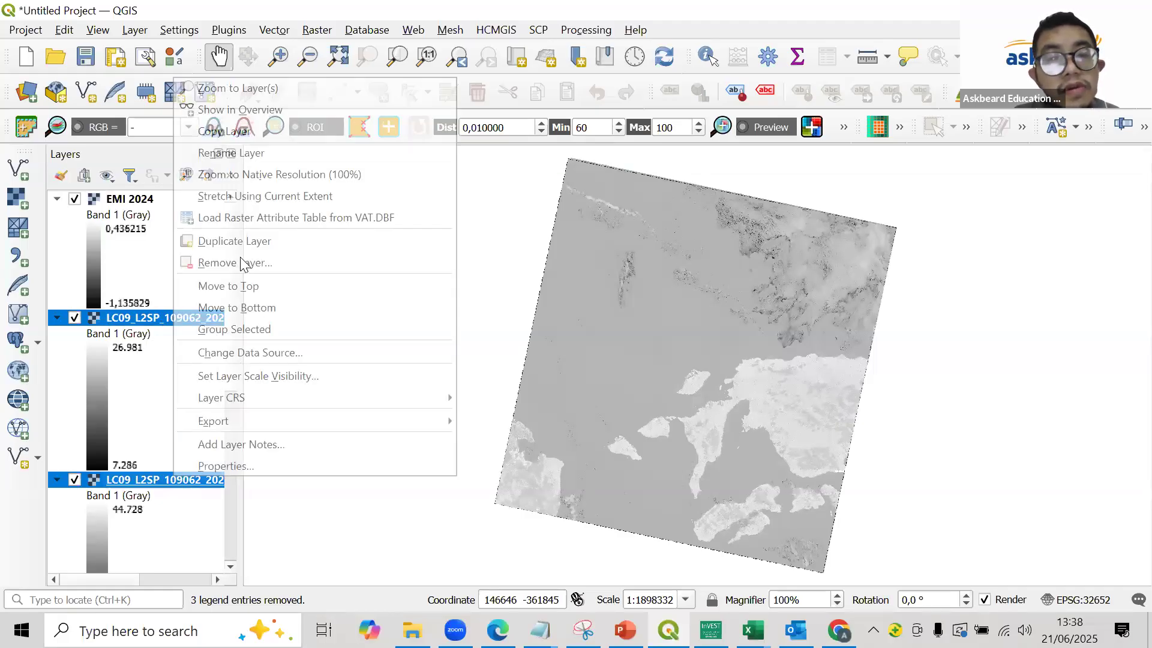
click(198, 260)
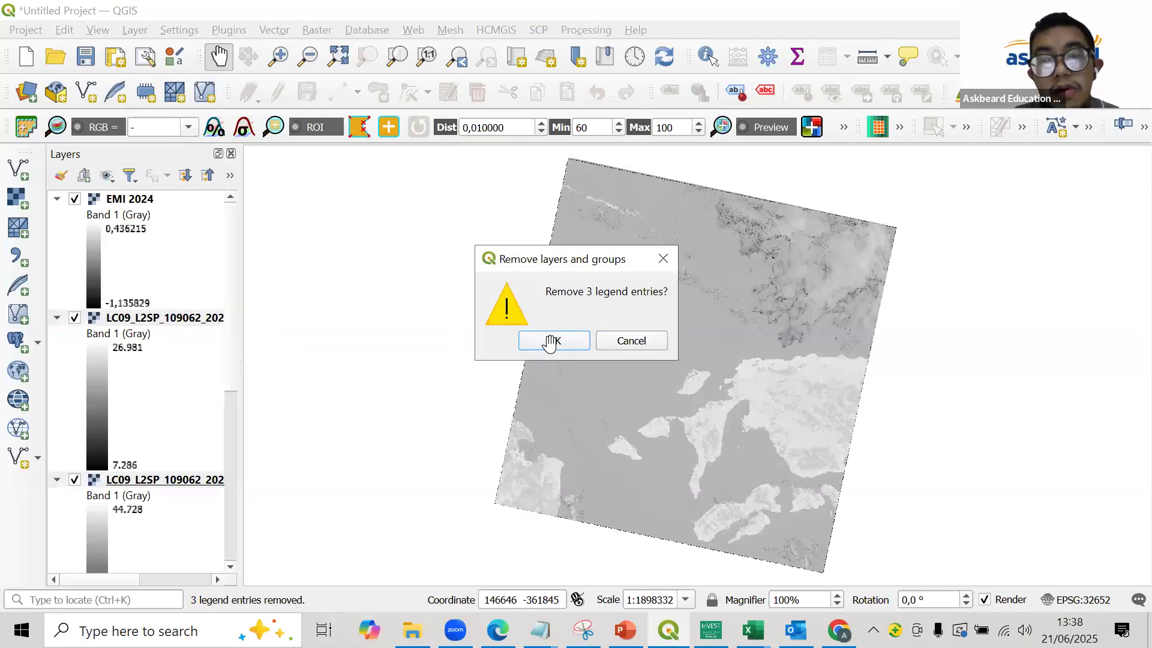
click(553, 341)
click(57, 198)
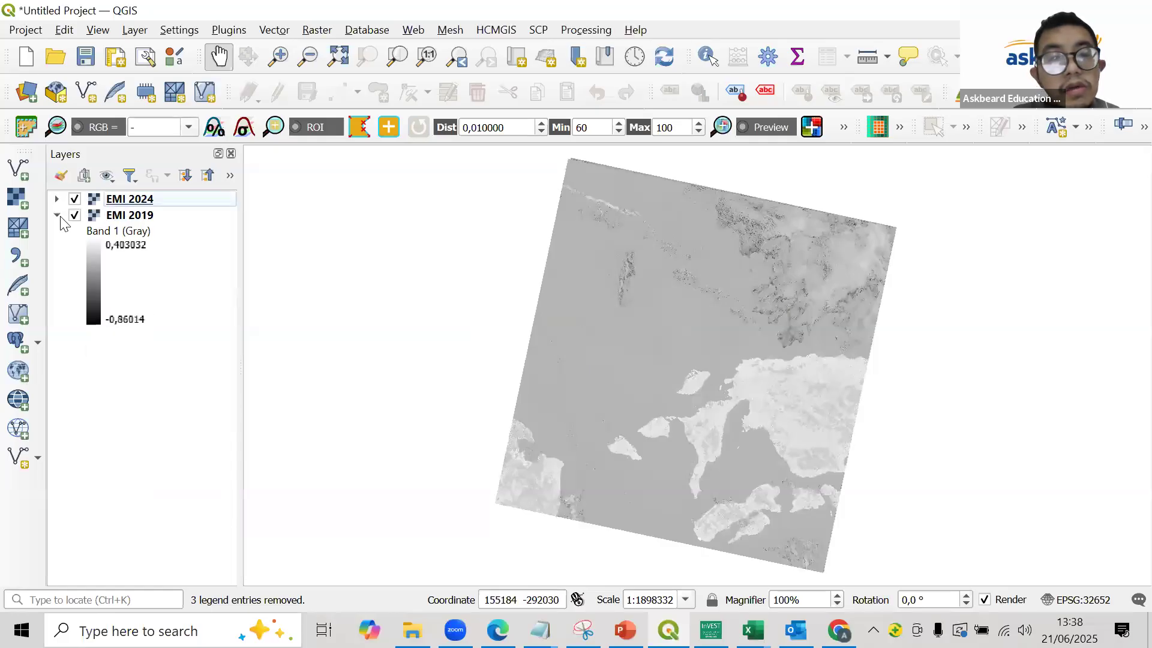
click(57, 215)
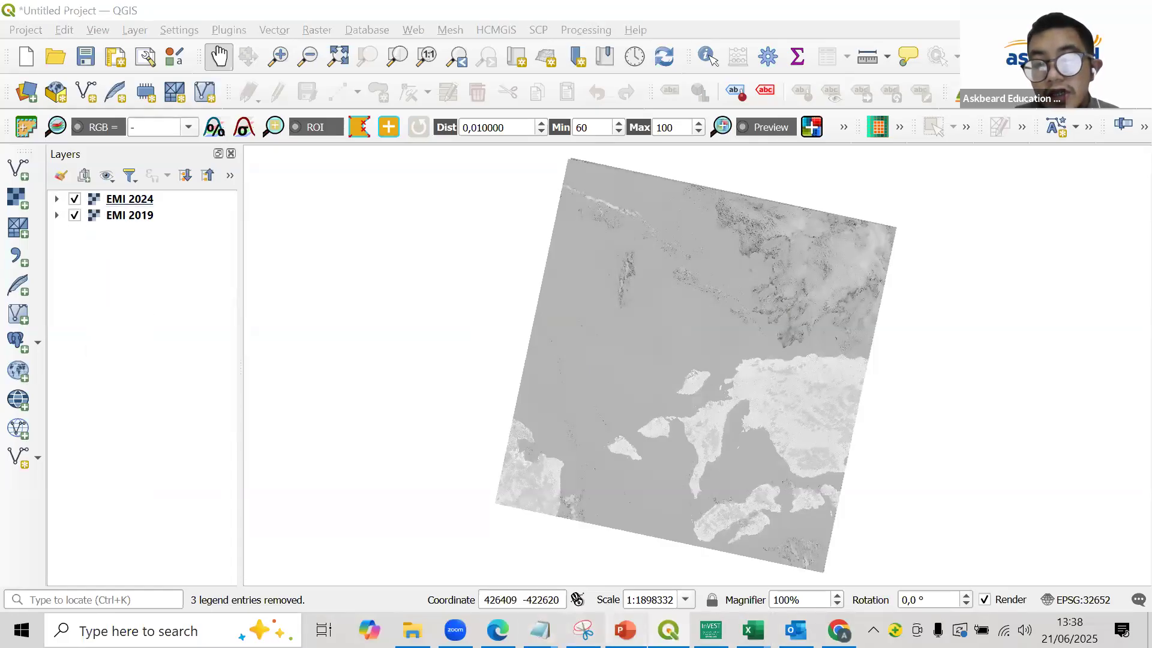
- Switch to PowerPoint to check the workflow on the Mangrove Identification slide, and return to QGIS to view the EMI 2024 raster
click(625, 631)
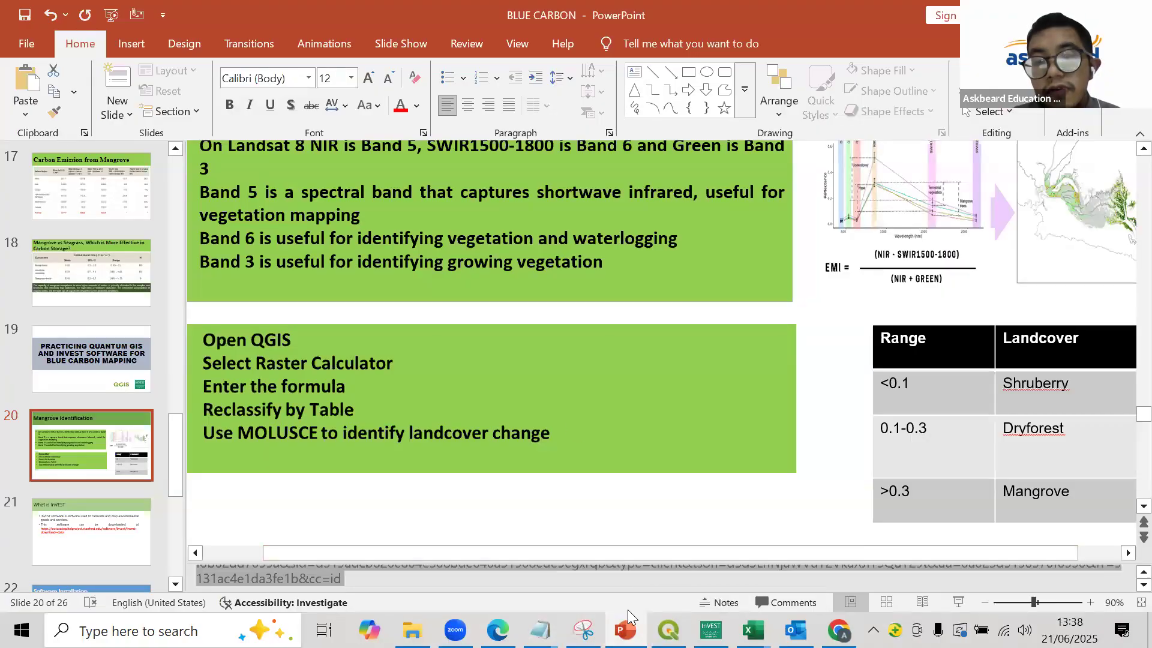
click(668, 631)
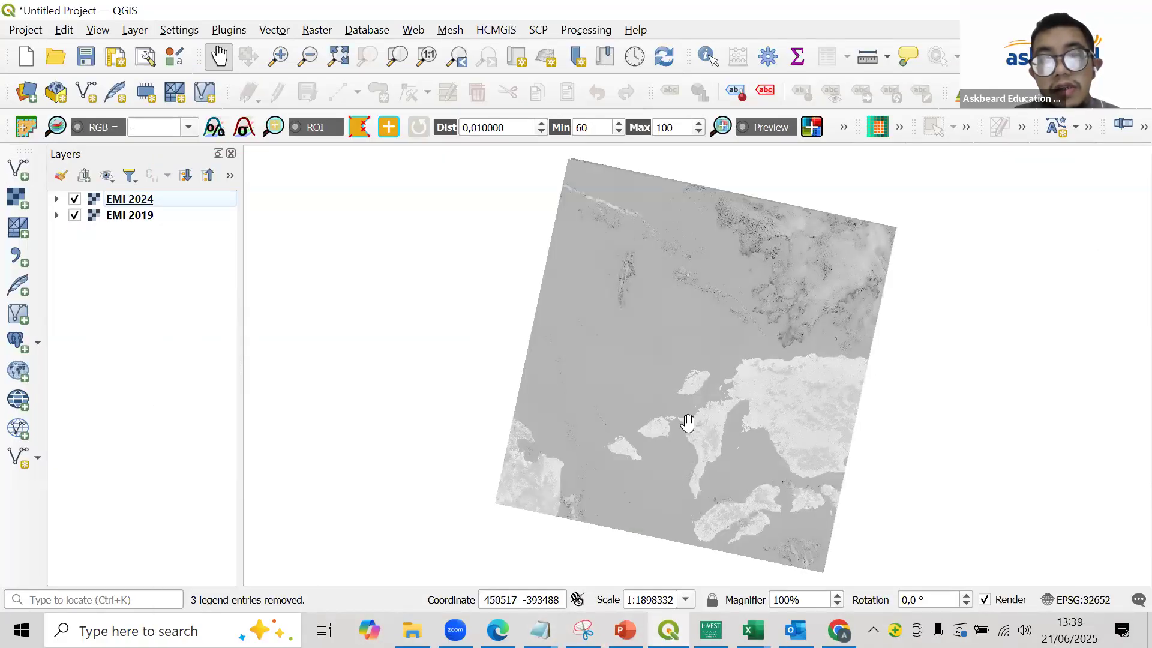
scroll(672, 423, up, 3)
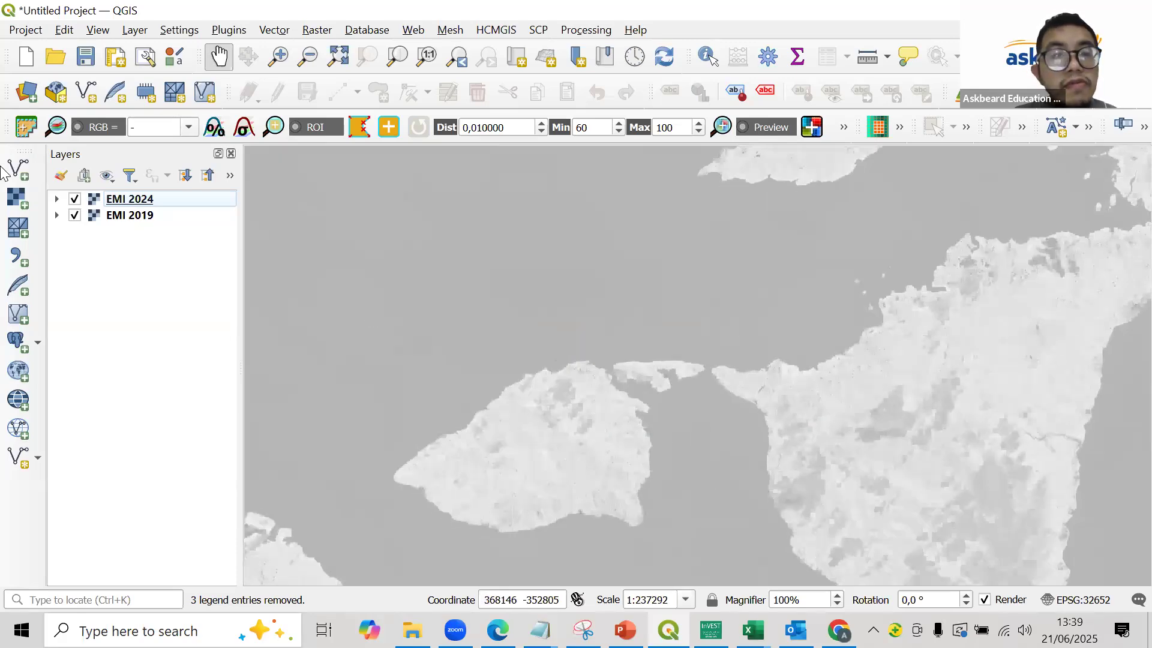
scroll(672, 423, down, 2)
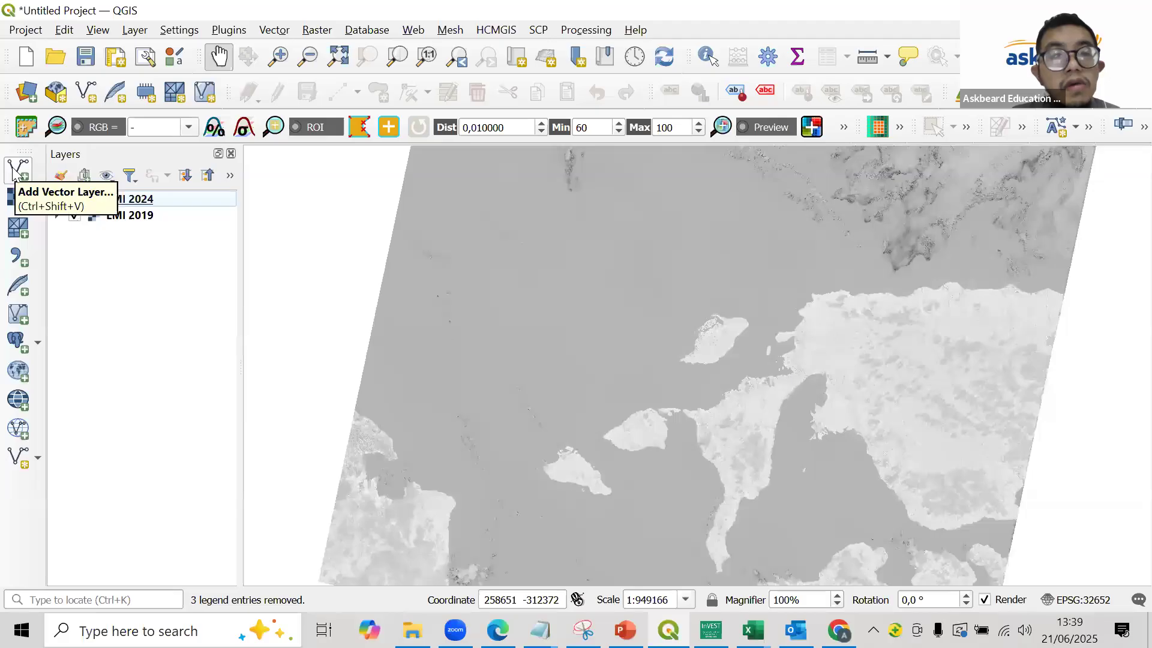
- Add the Border.shp ESRI shapefile from the DATA folder to the project as a vector layer
click(14, 171)
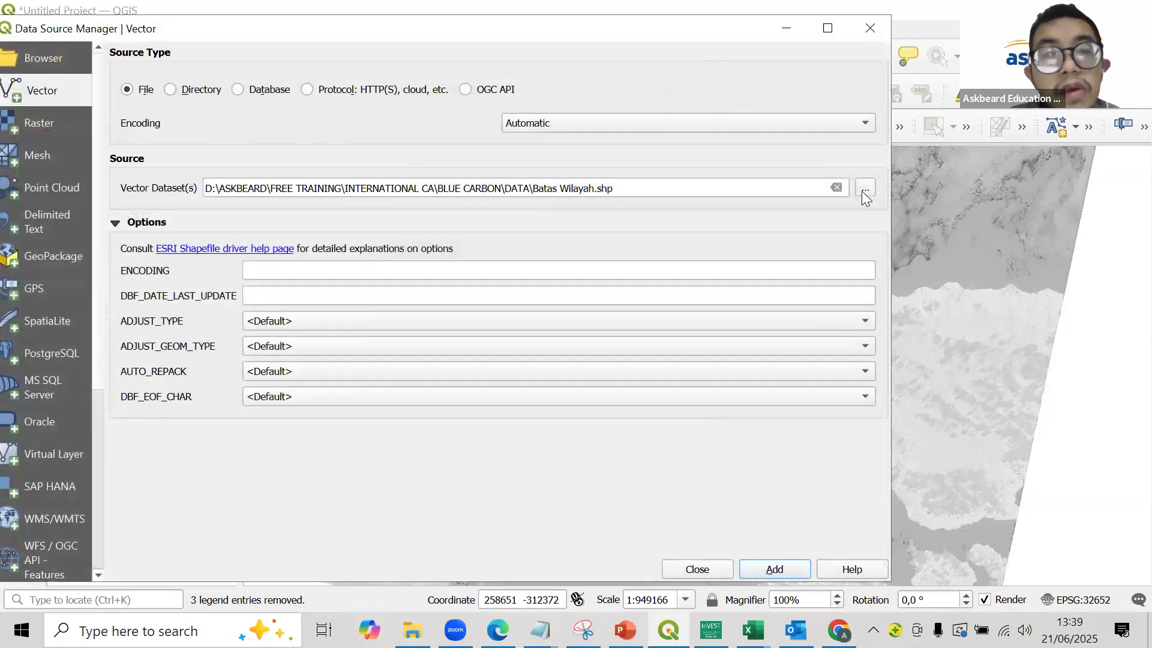
click(864, 190)
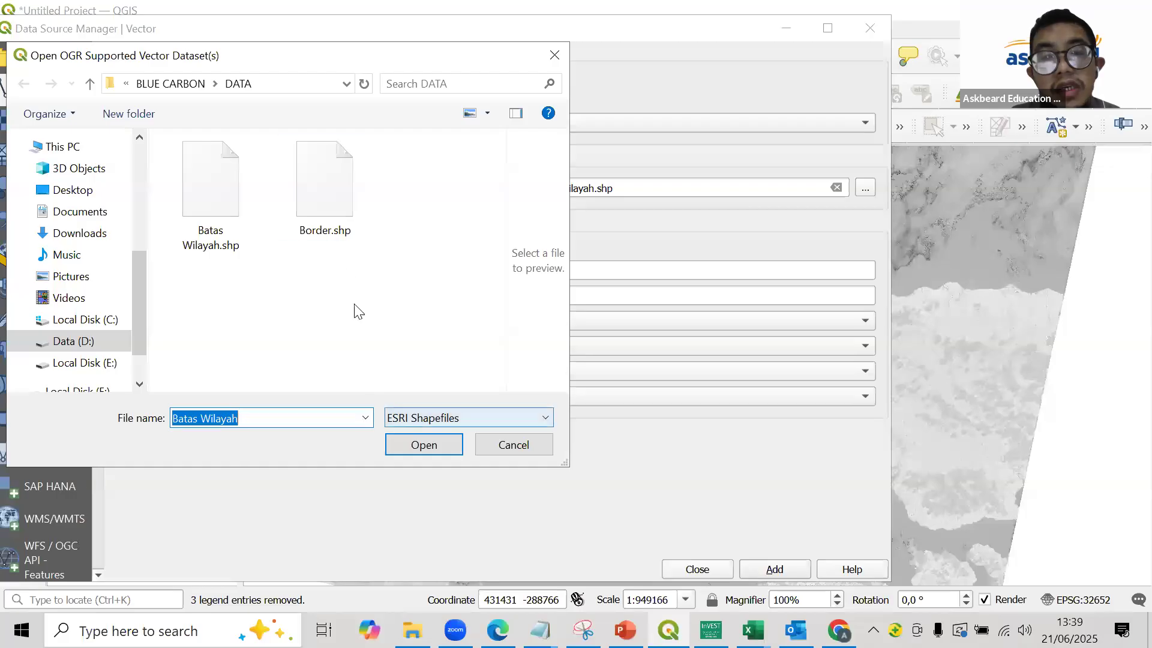
click(429, 418)
scroll(509, 133, up, 2)
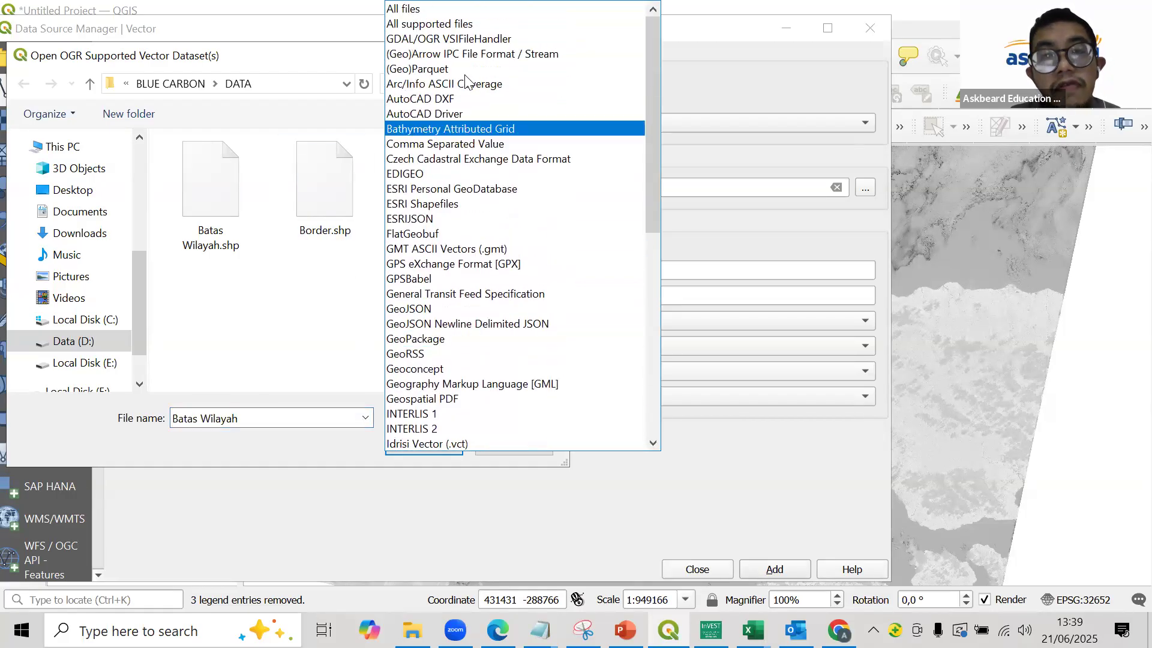
click(457, 9)
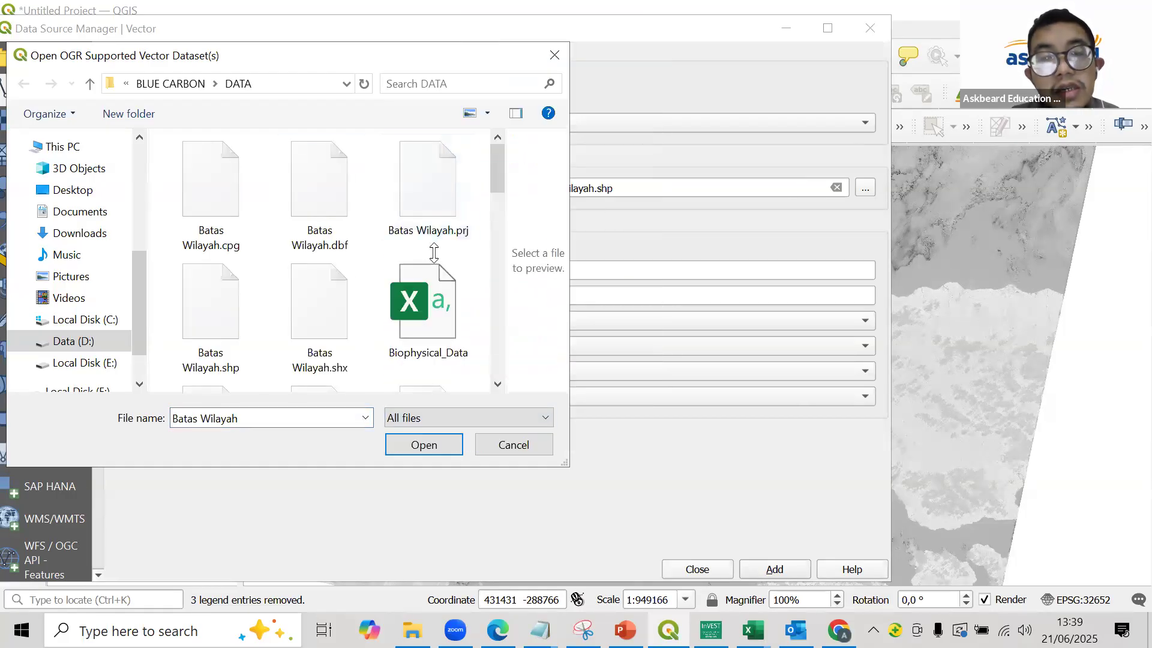
click(466, 419)
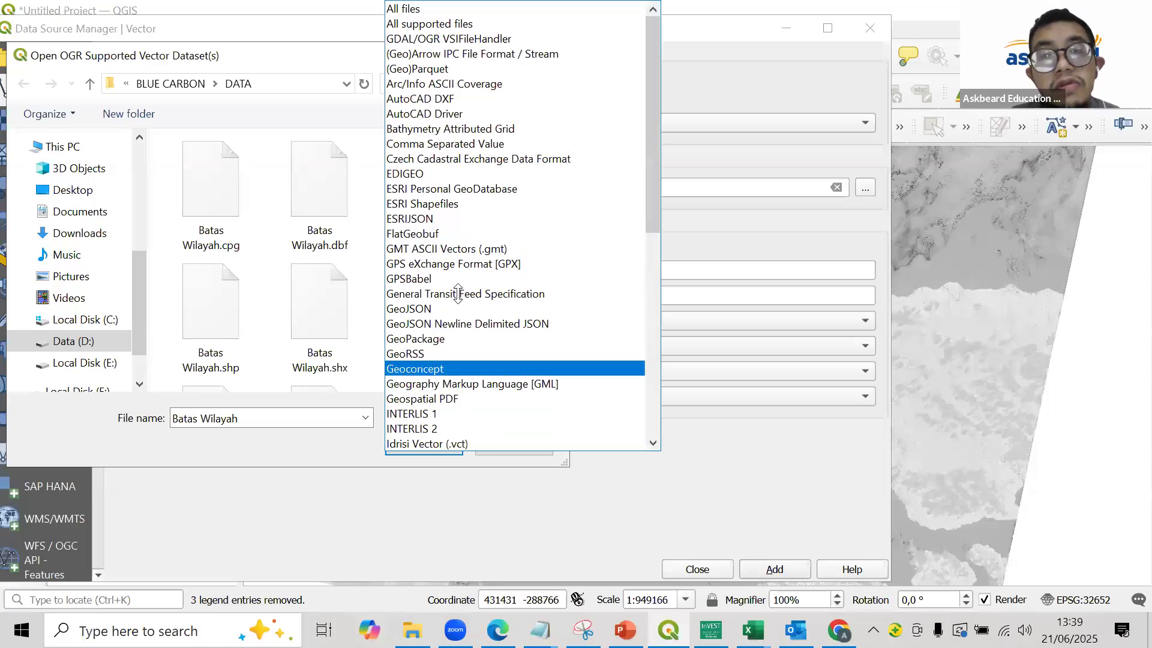
click(465, 204)
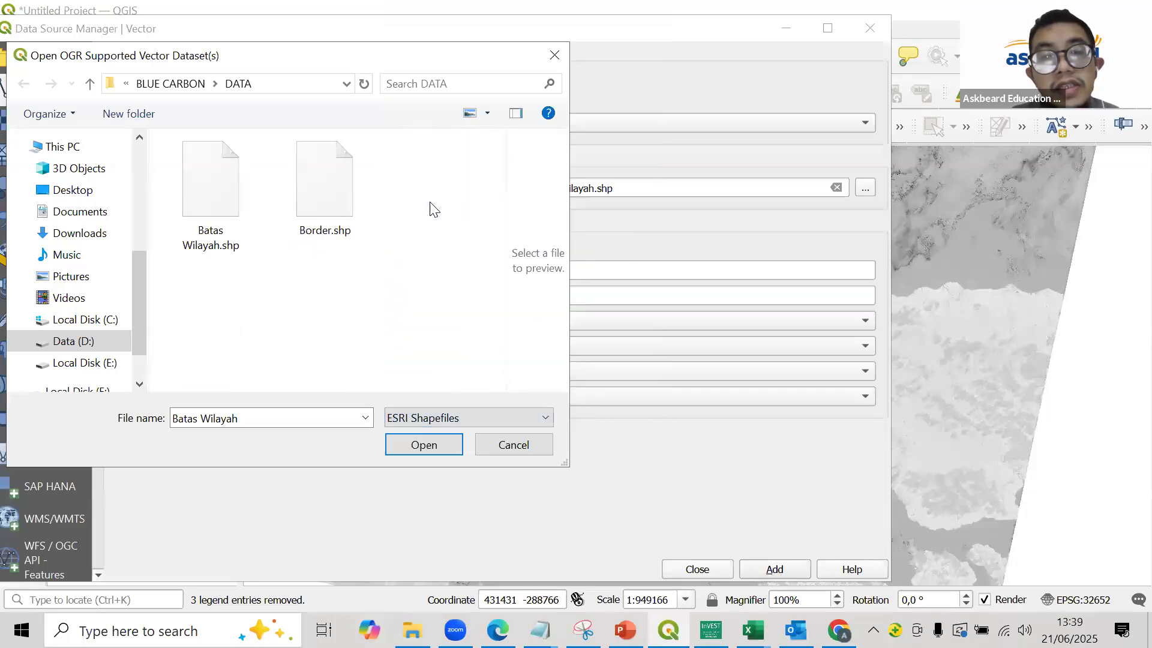
double_click(331, 193)
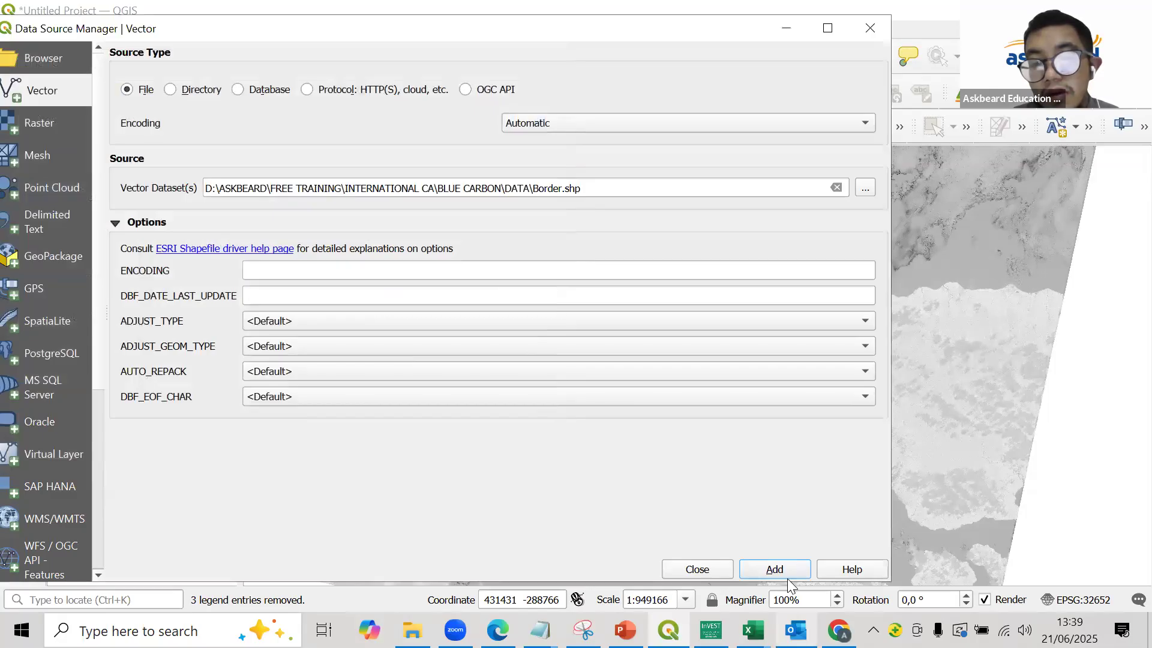
click(786, 570)
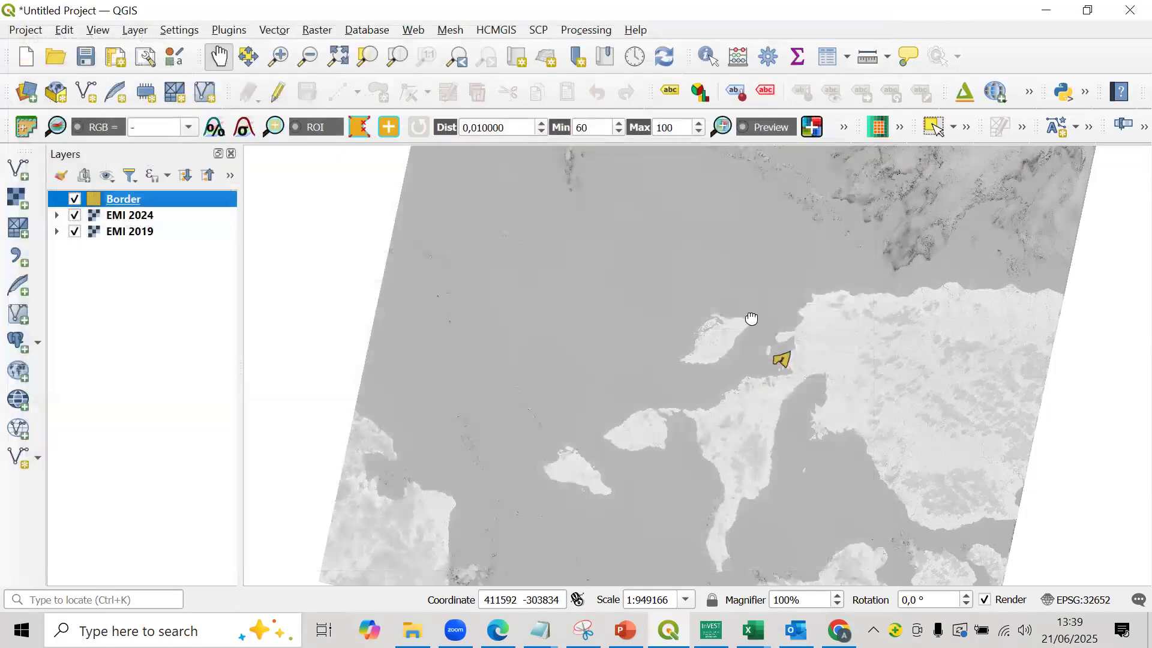
- Add the Google Satellite basemap from HCMGIS and examine the vegetation in the Border area up close
scroll(745, 325, up, 3)
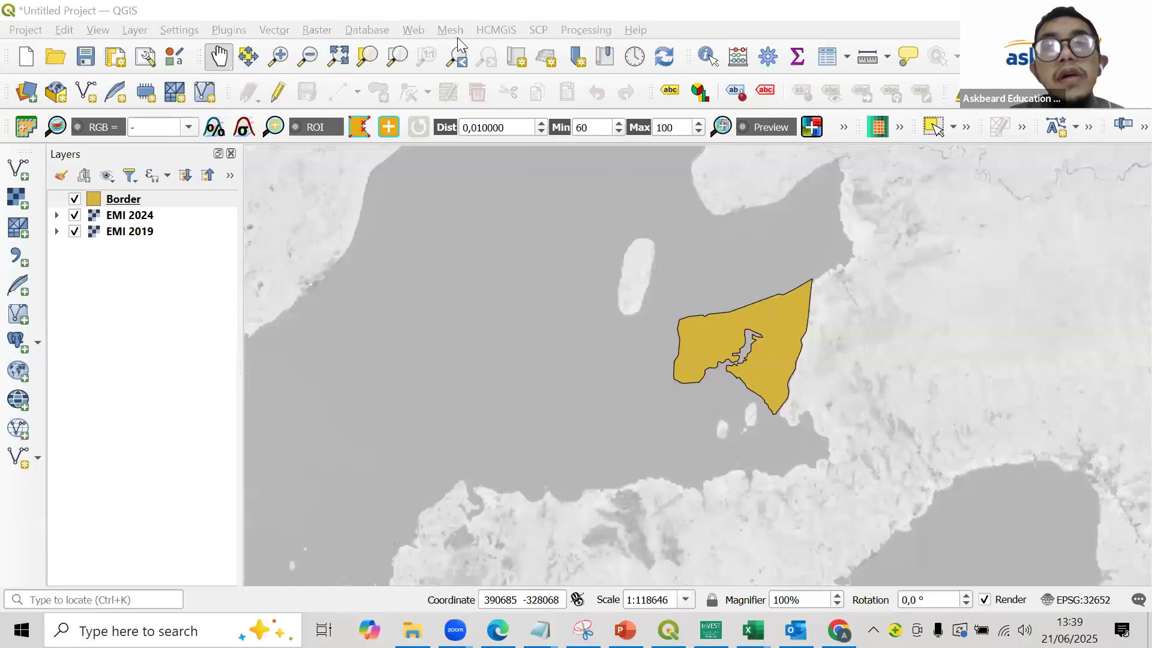
click(483, 31)
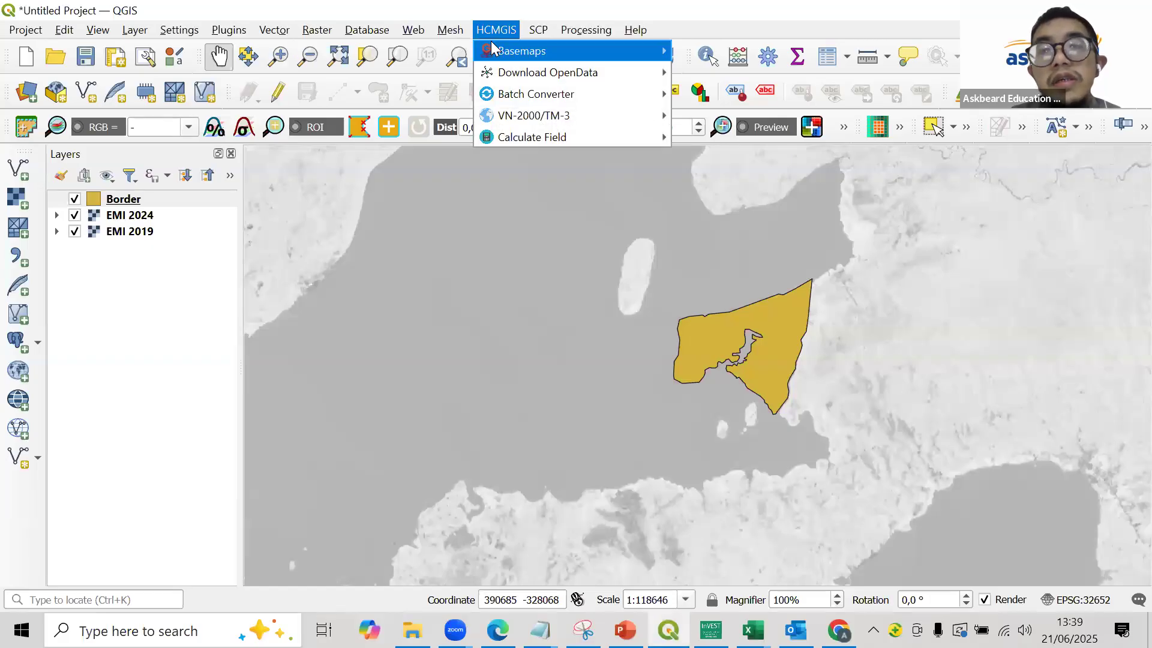
mouse_move(522, 51)
click(788, 85)
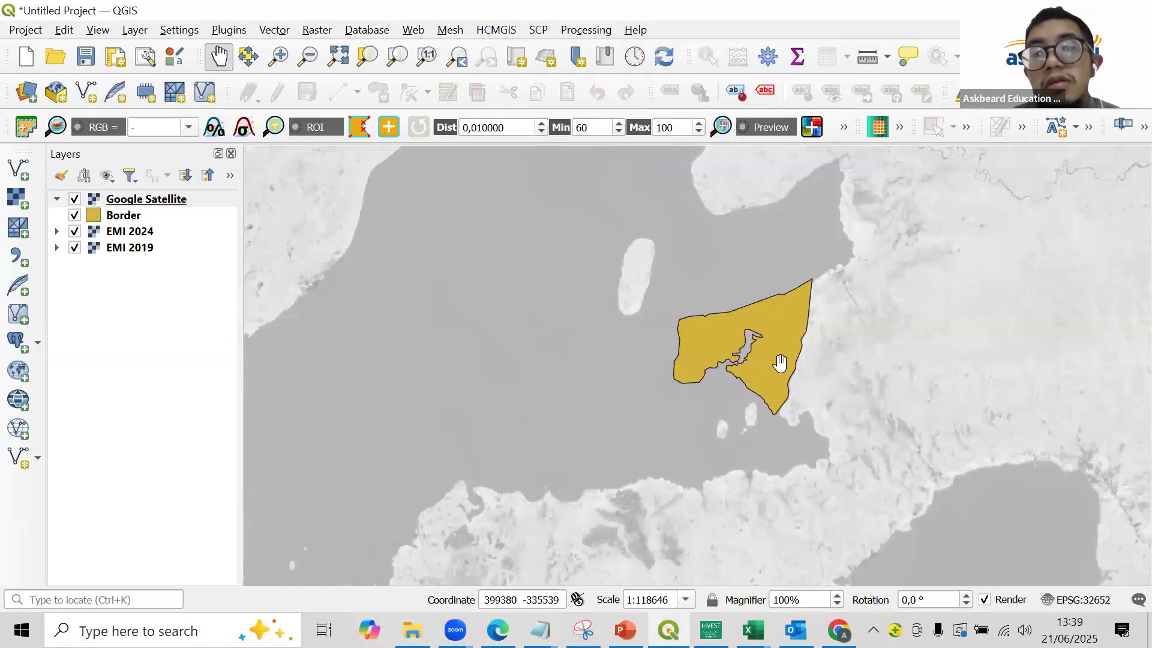
scroll(774, 345, up, 3)
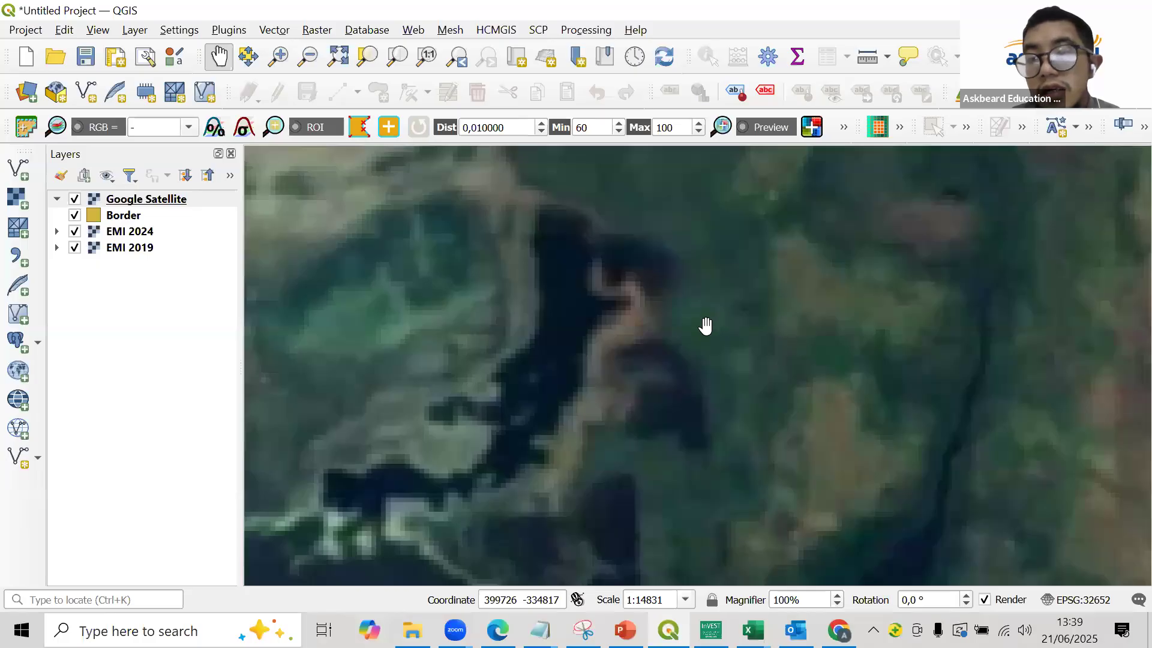
scroll(670, 382, up, 2)
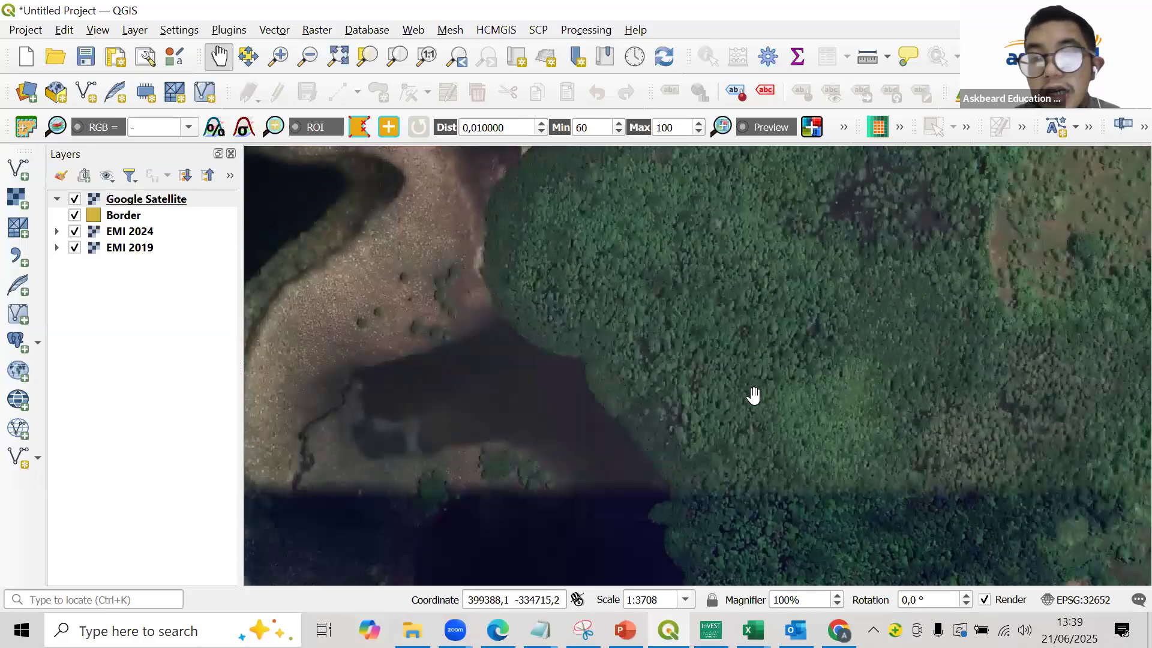
key(ctrl+minus)
key(ctrl+minus)
key(ctrl+minus)
key(ctrl+minus)
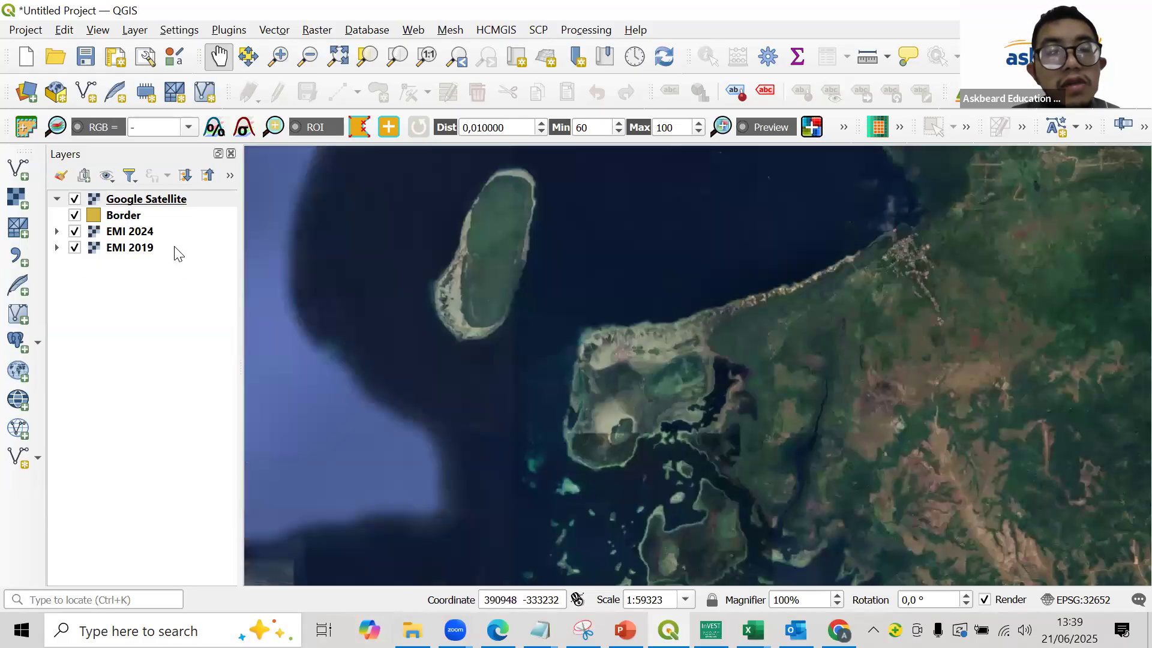
- Move the Google Satellite layer beneath EMI 2019 and look up the HCMGIS plugin's description in the plugin manager
drag(146, 198, 139, 267)
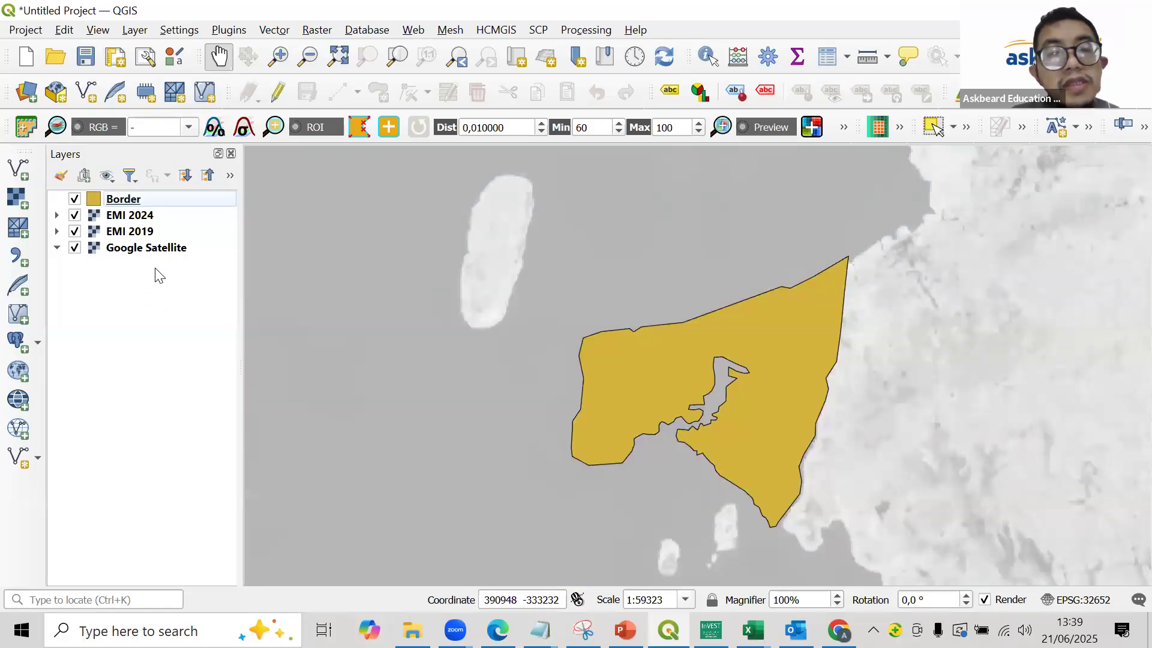
click(229, 24)
click(240, 49)
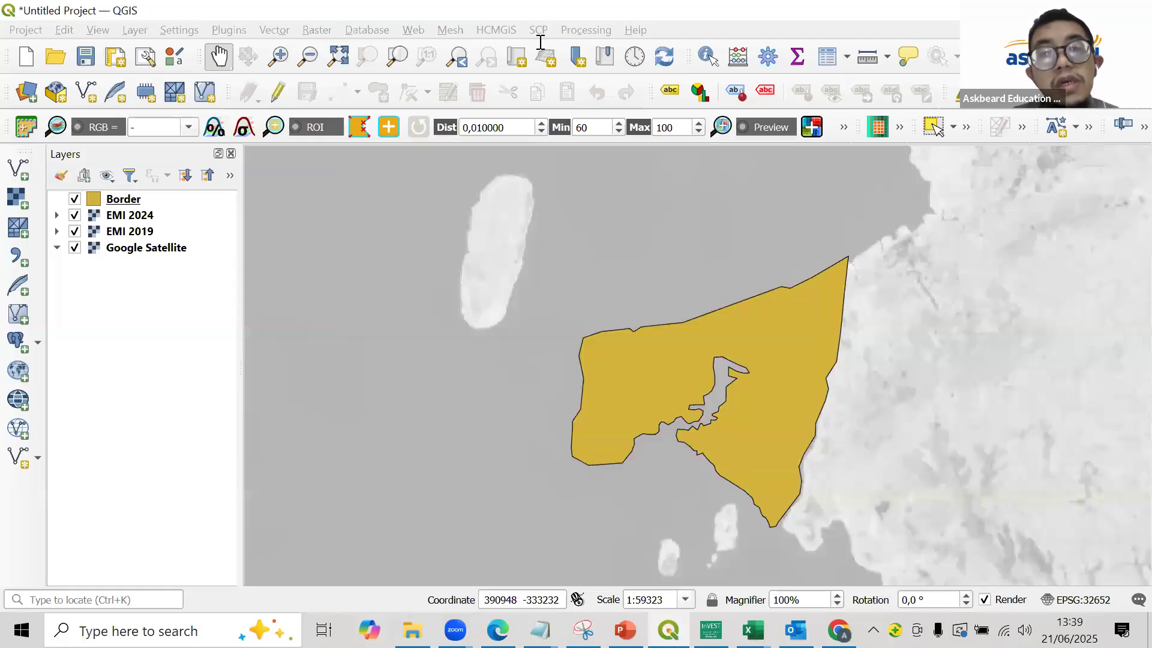
text(hc)
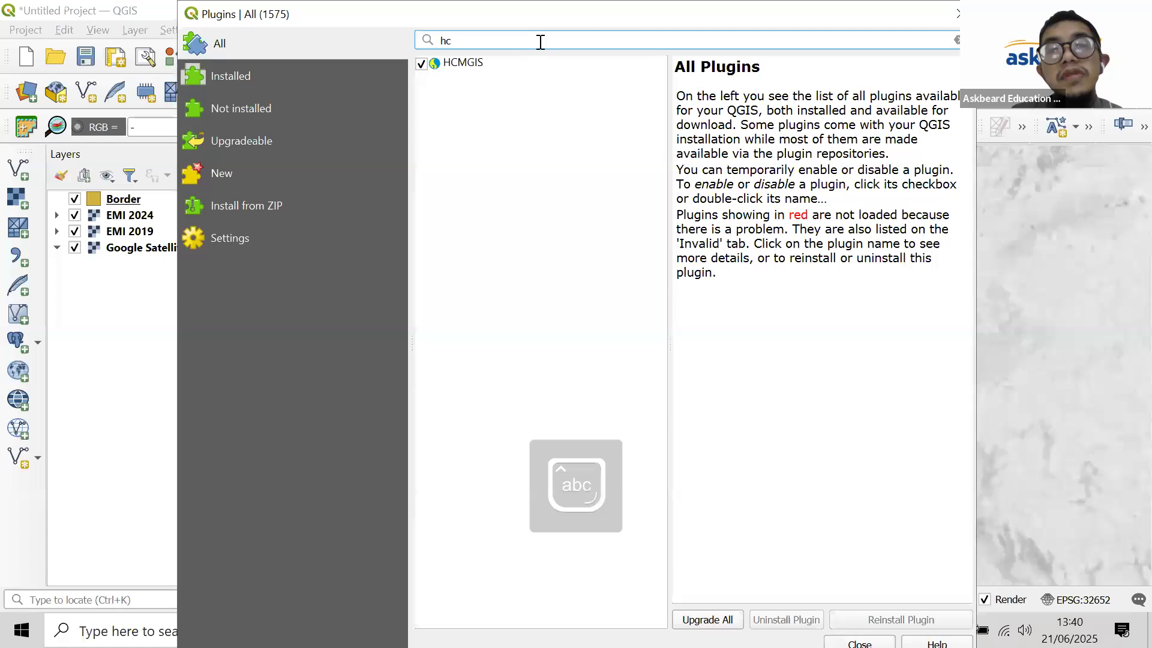
text(mgis)
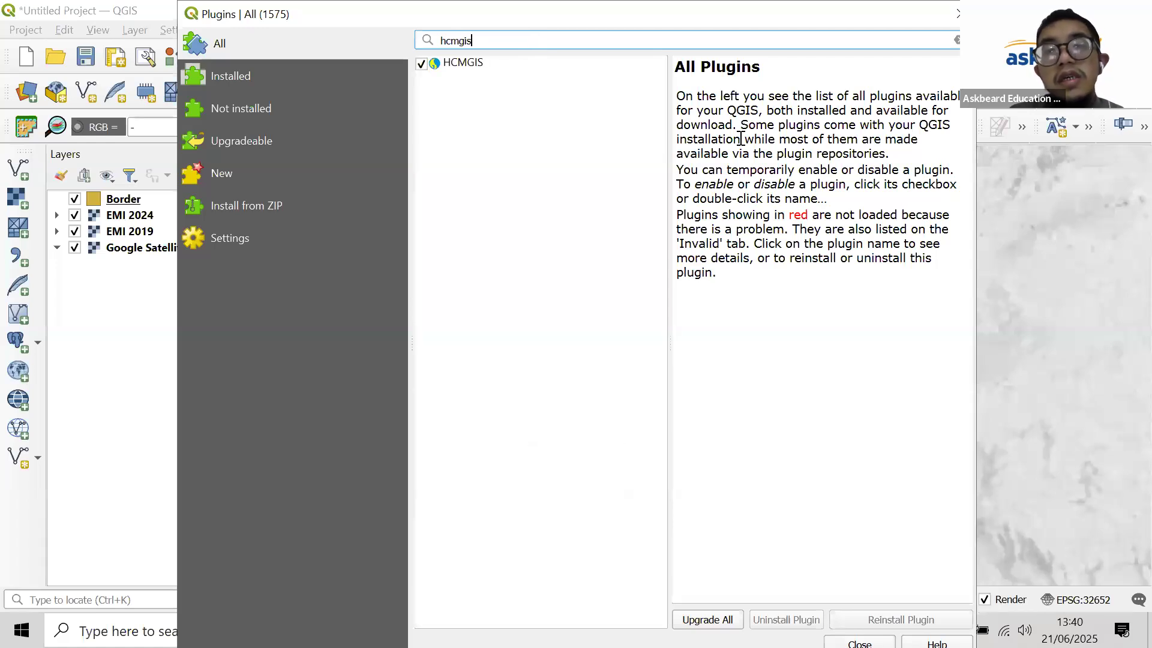
click(582, 63)
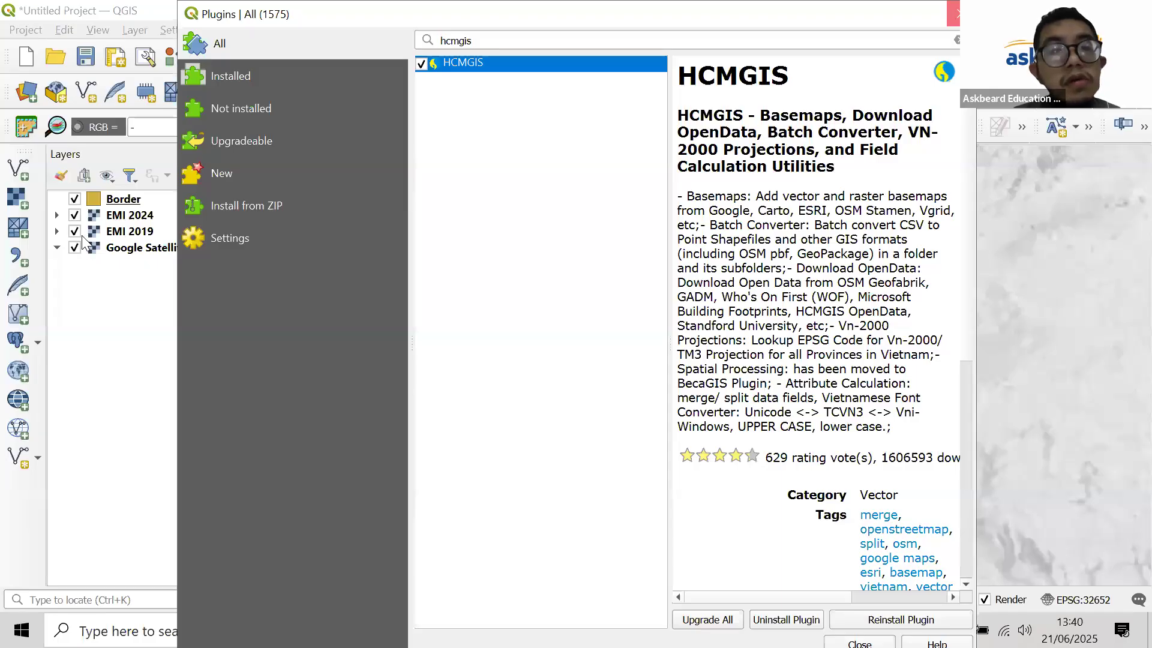
click(954, 17)
- Toggle the visibility of the EMI 2019 and EMI 2024 rasters and remove the Google Satellite layer from the project
click(75, 231)
click(74, 215)
click(74, 231)
click(74, 215)
click(118, 249)
right_click(117, 249)
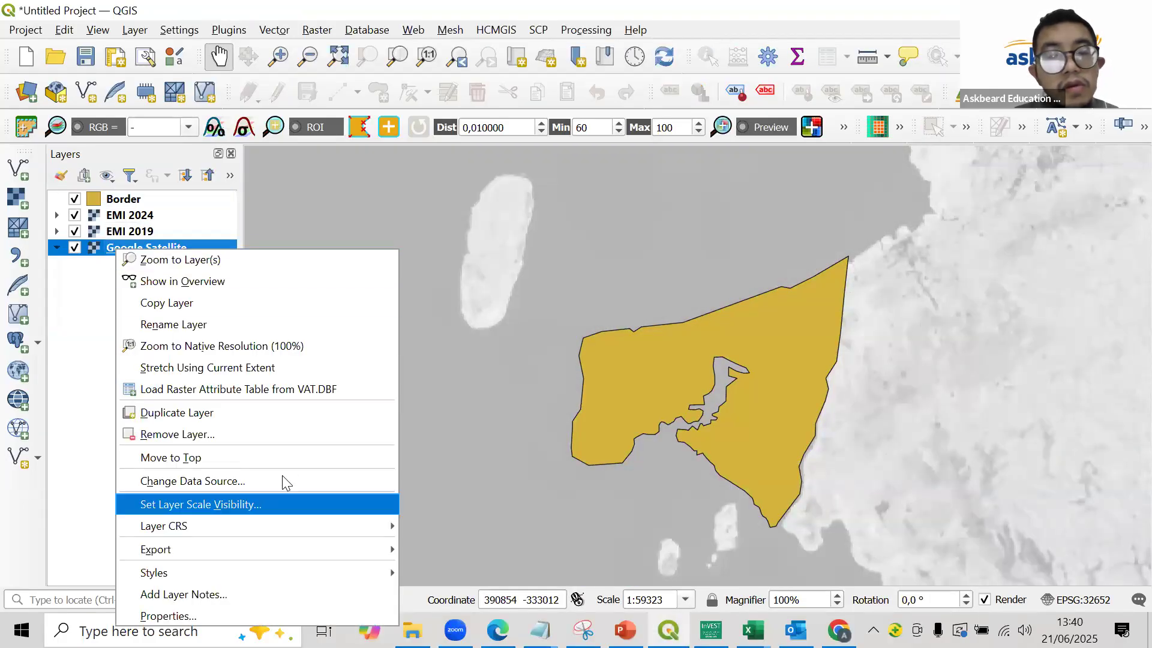
click(290, 434)
click(543, 340)
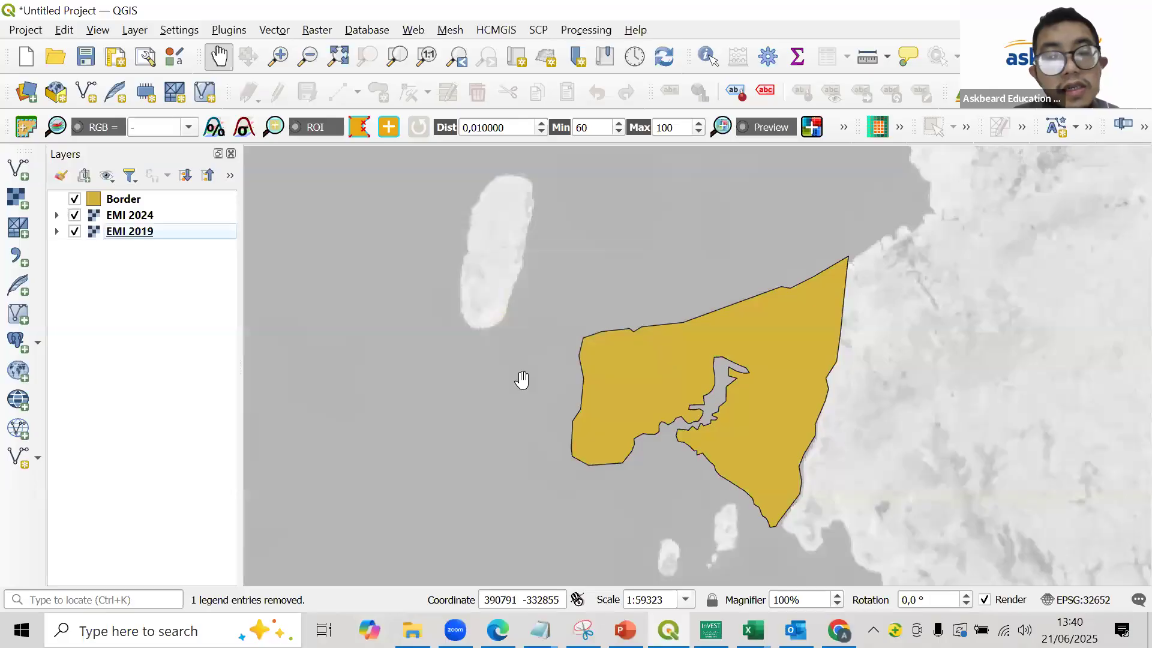
- Switch to PowerPoint to check the reclassification workflow and land-cover ranges, and return to QGIS to select the EMI 2024 layer
key(alt+Tab)
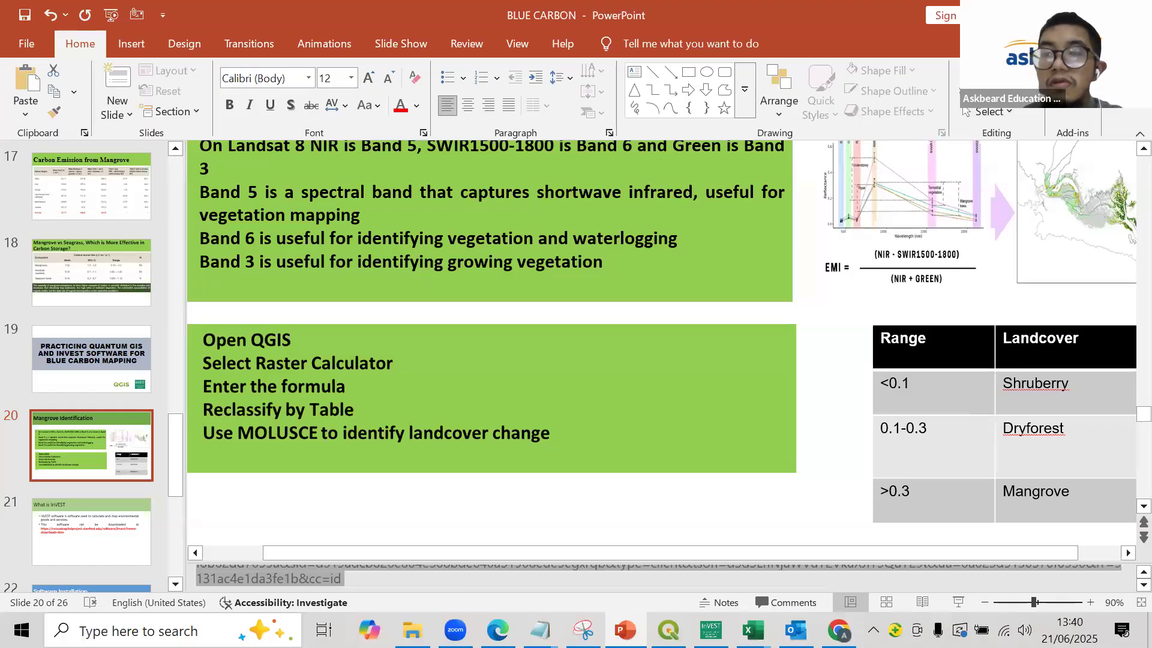
key(alt+Tab)
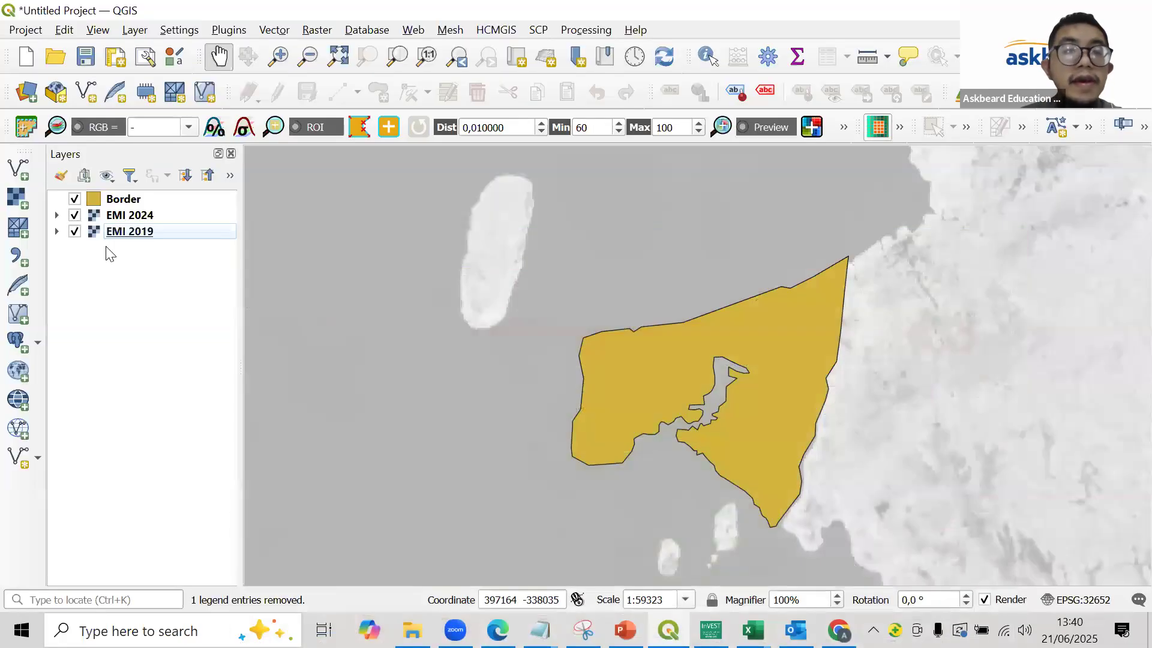
click(118, 198)
click(114, 215)
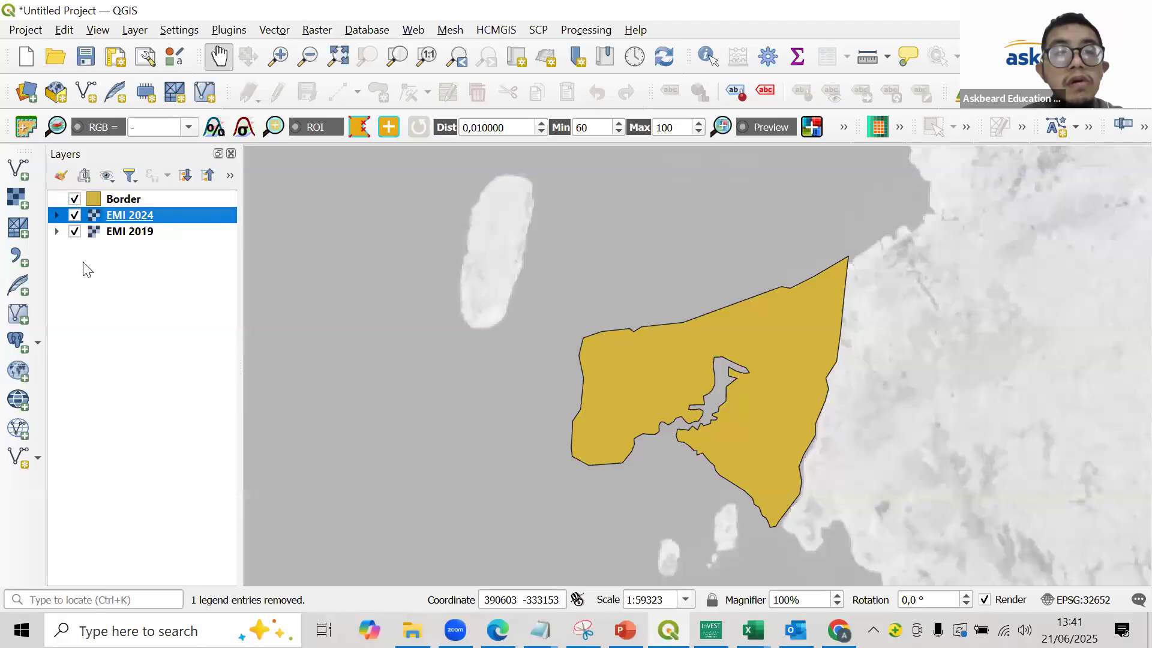
click(57, 216)
click(57, 216)
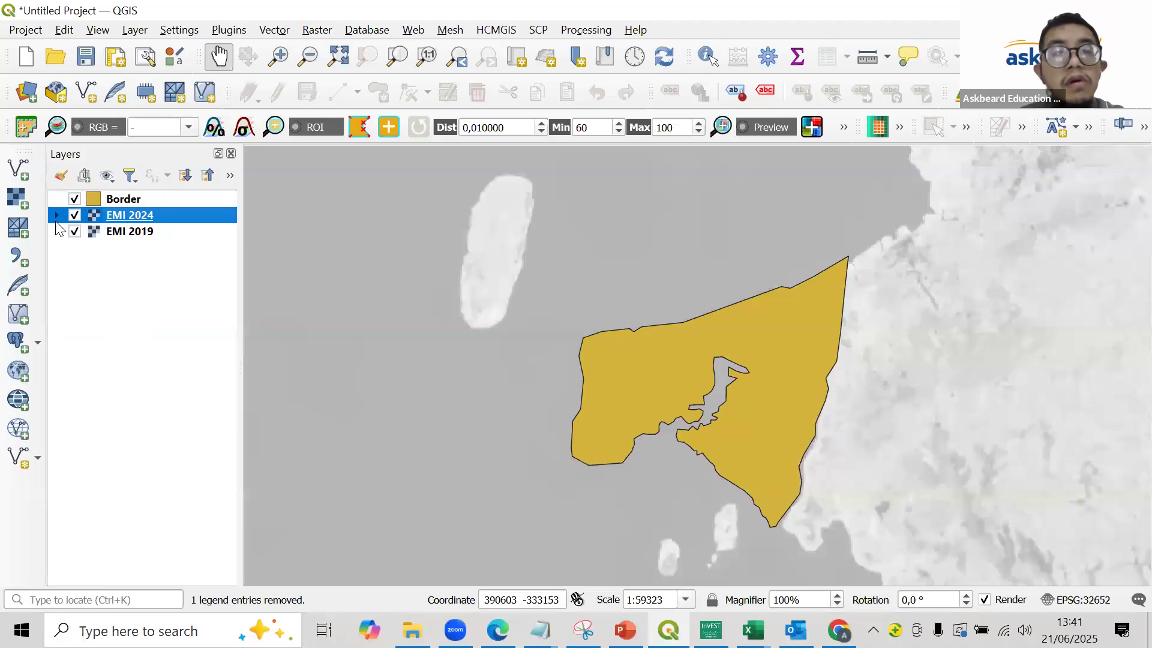
- Set up Clip Raster by Mask Layer with EMI 2019 as input, Border as mask and EPSG:32752 - WGS 84 / UTM zone 52S as target CRS
click(310, 33)
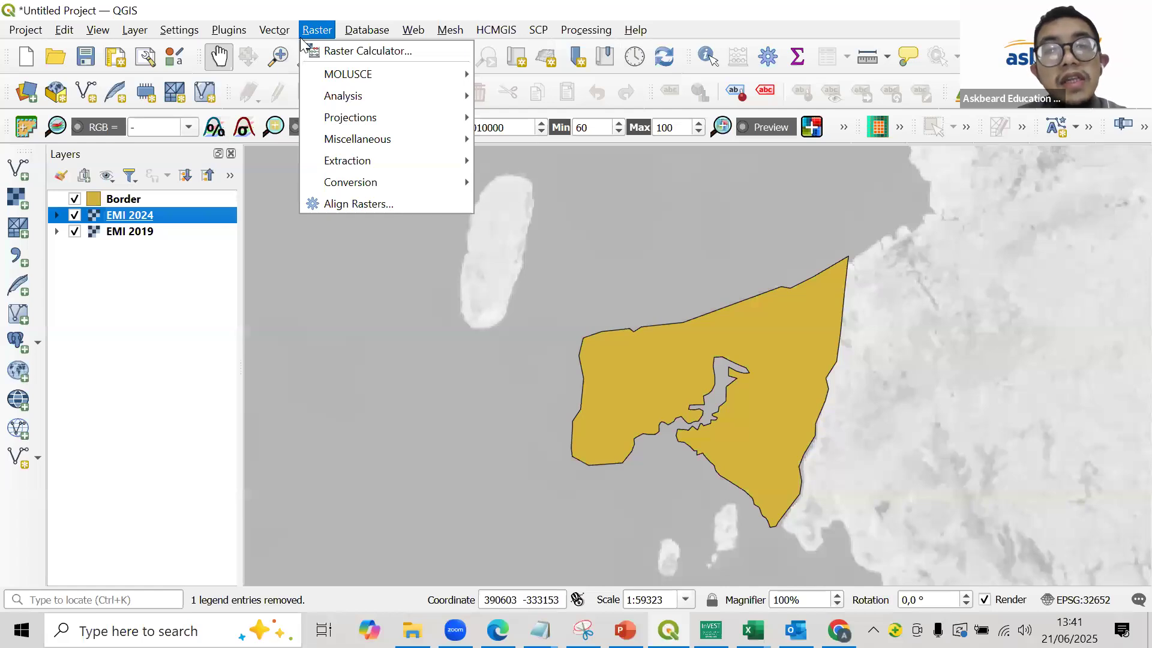
mouse_move(367, 182)
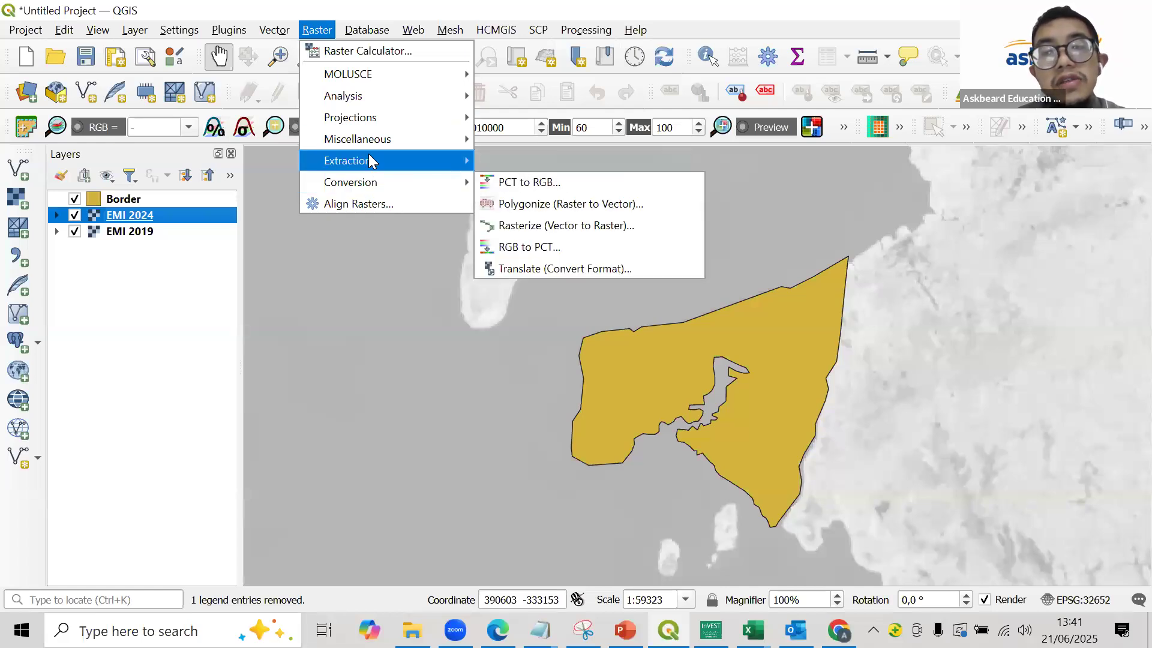
mouse_move(378, 162)
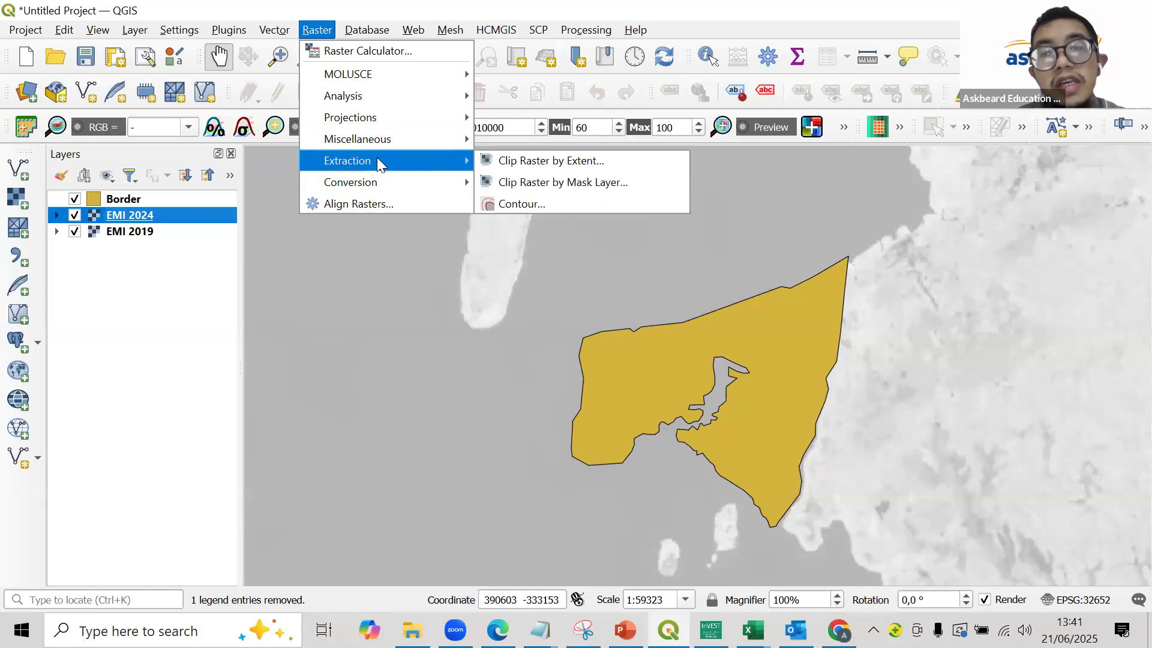
click(565, 182)
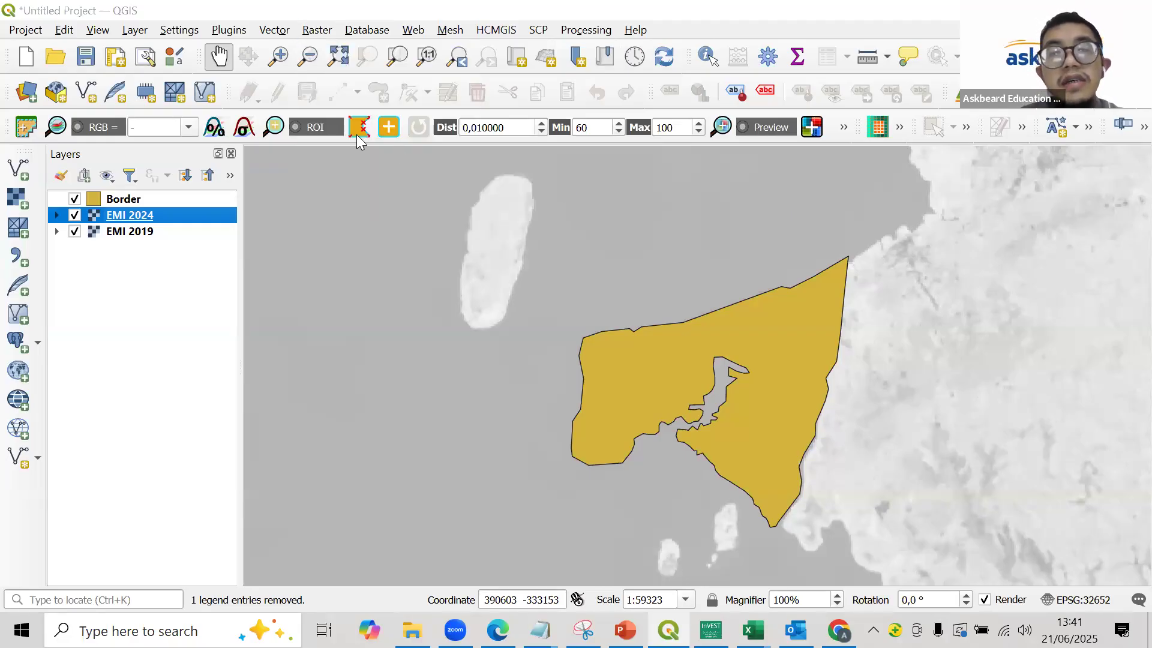
click(347, 99)
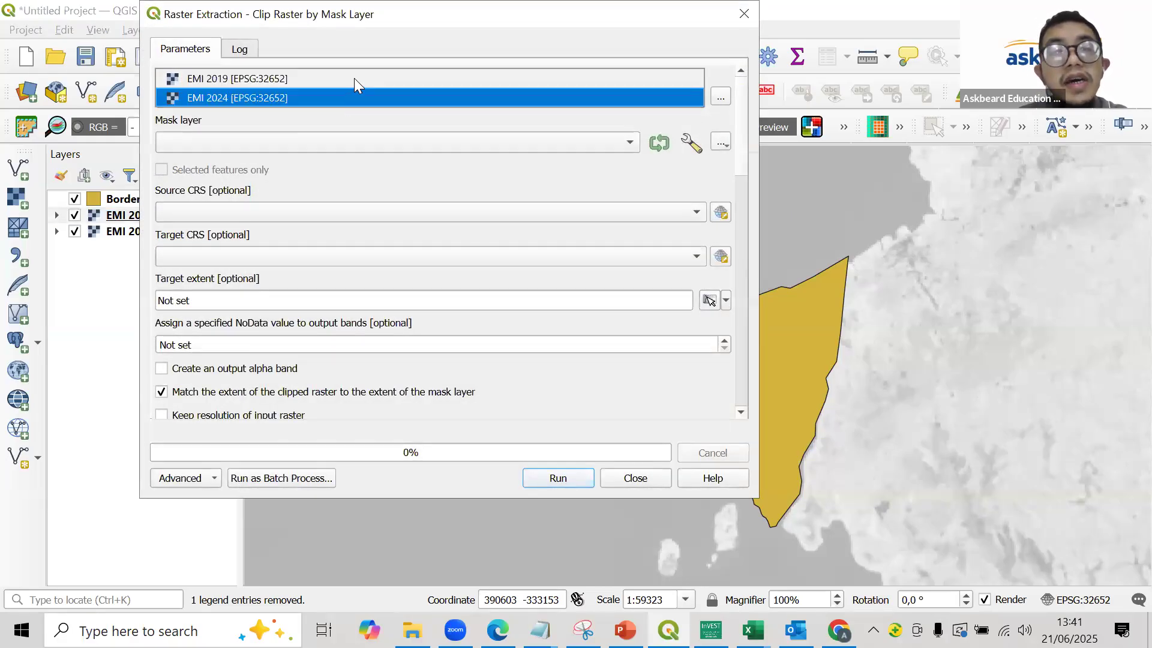
click(354, 78)
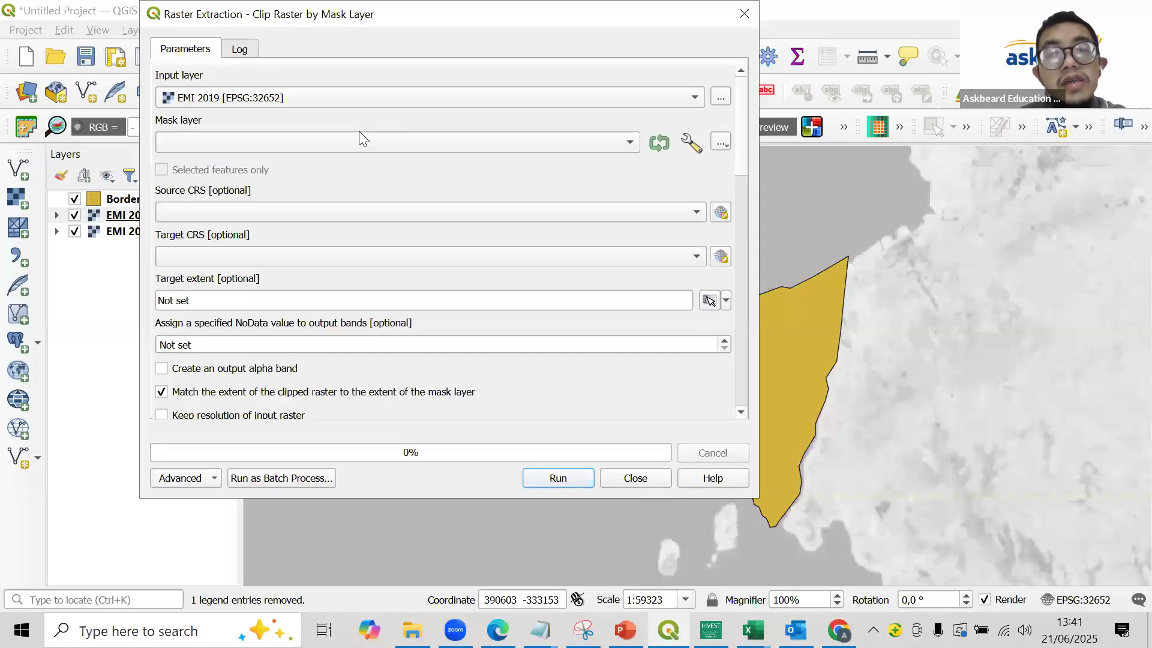
click(348, 145)
click(348, 145)
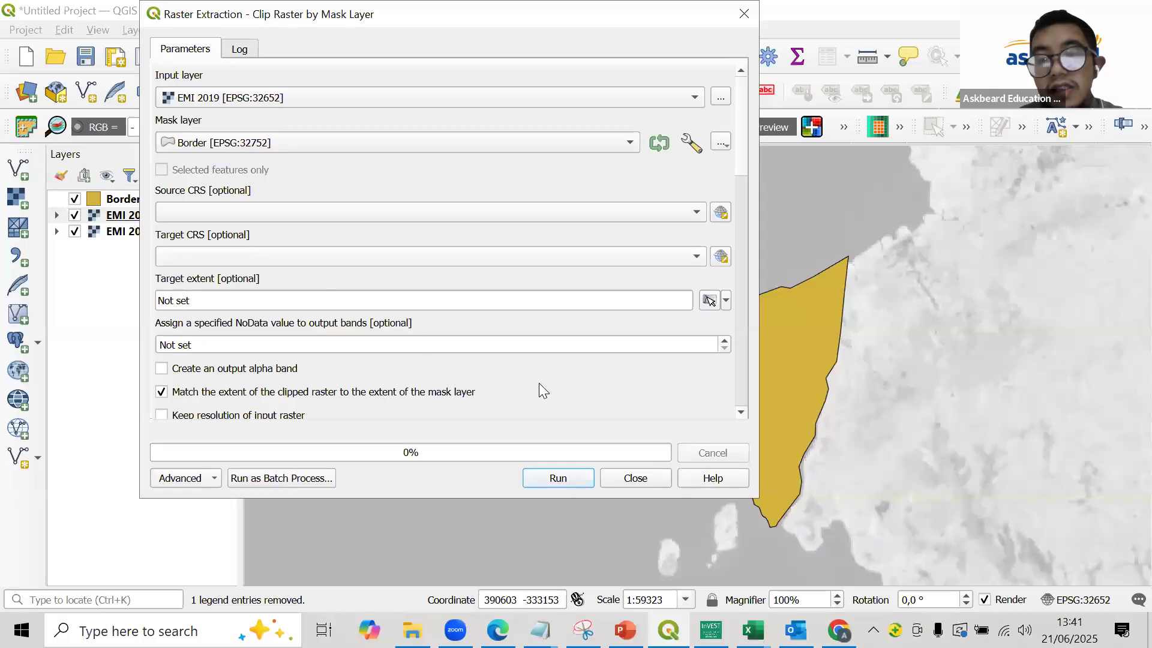
click(273, 255)
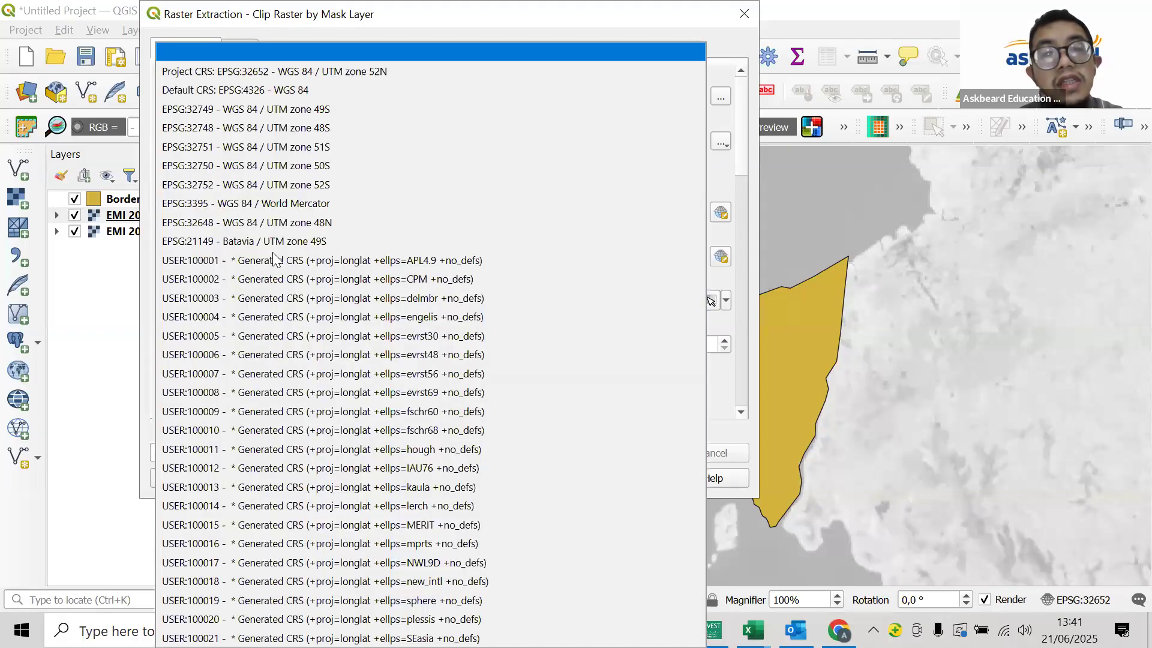
click(303, 191)
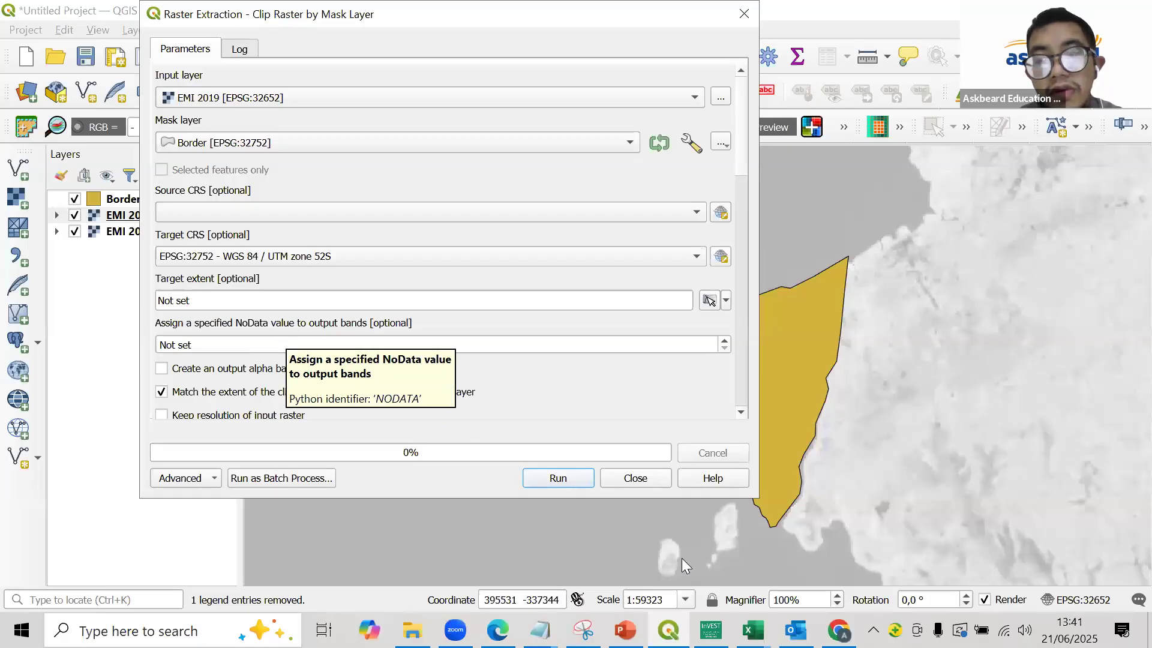
- Switch to Chrome, search Google for "utm zone indonesia", examine the inspeksi zone map, and return to QGIS
click(838, 630)
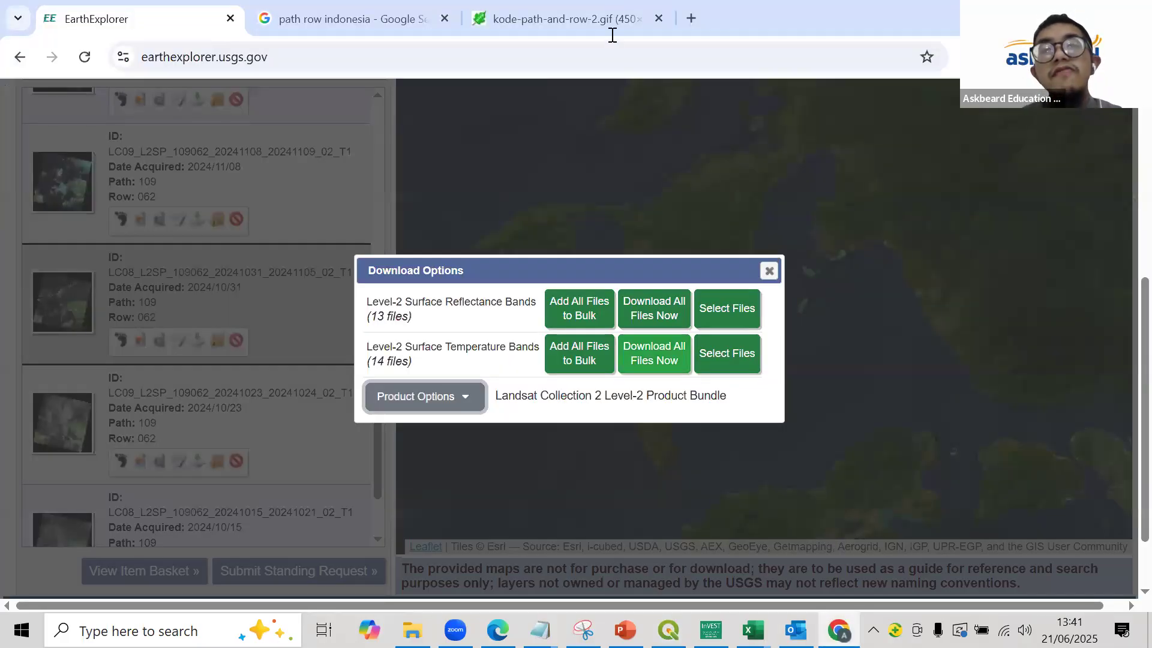
click(606, 21)
click(607, 47)
text(utm z)
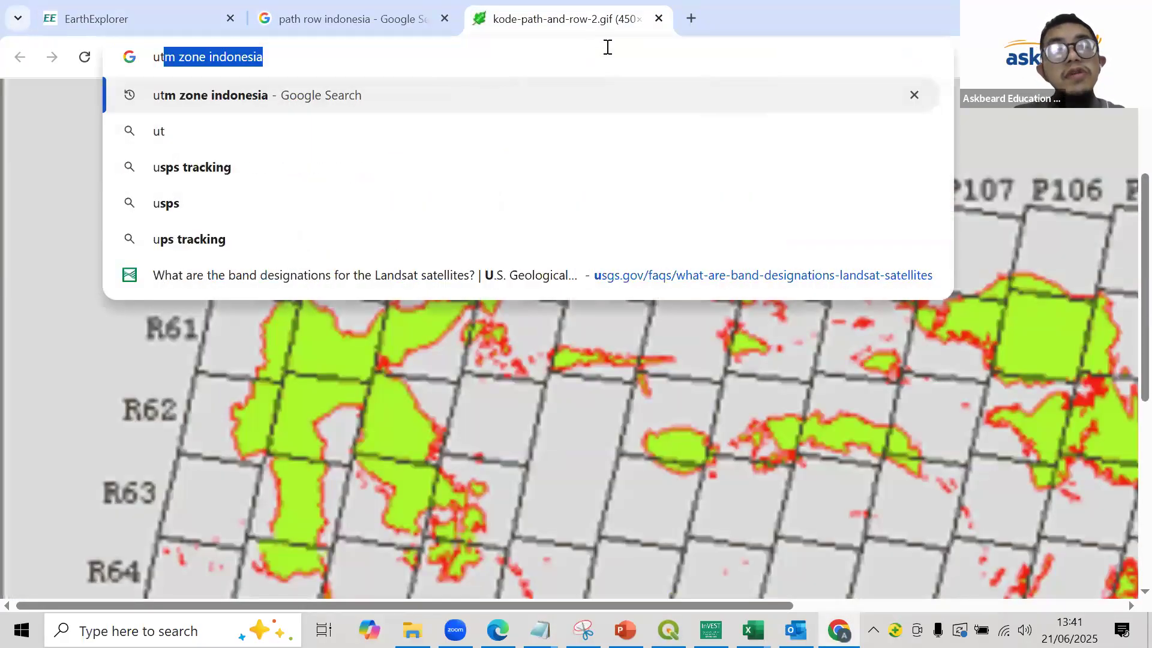
key(Return)
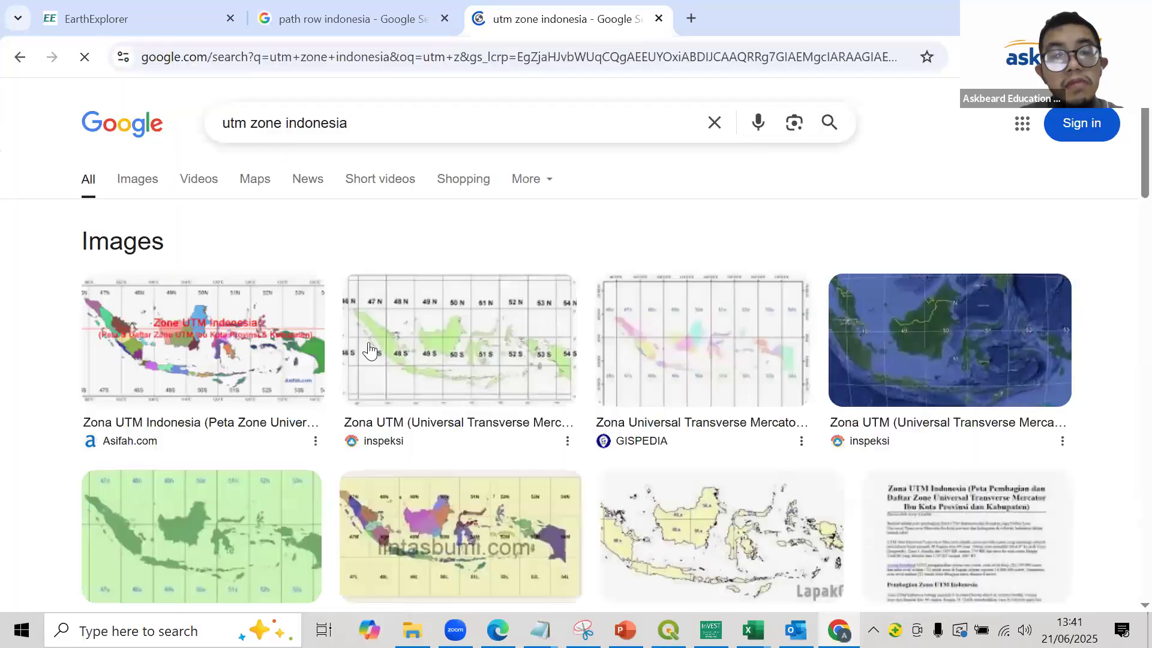
click(475, 341)
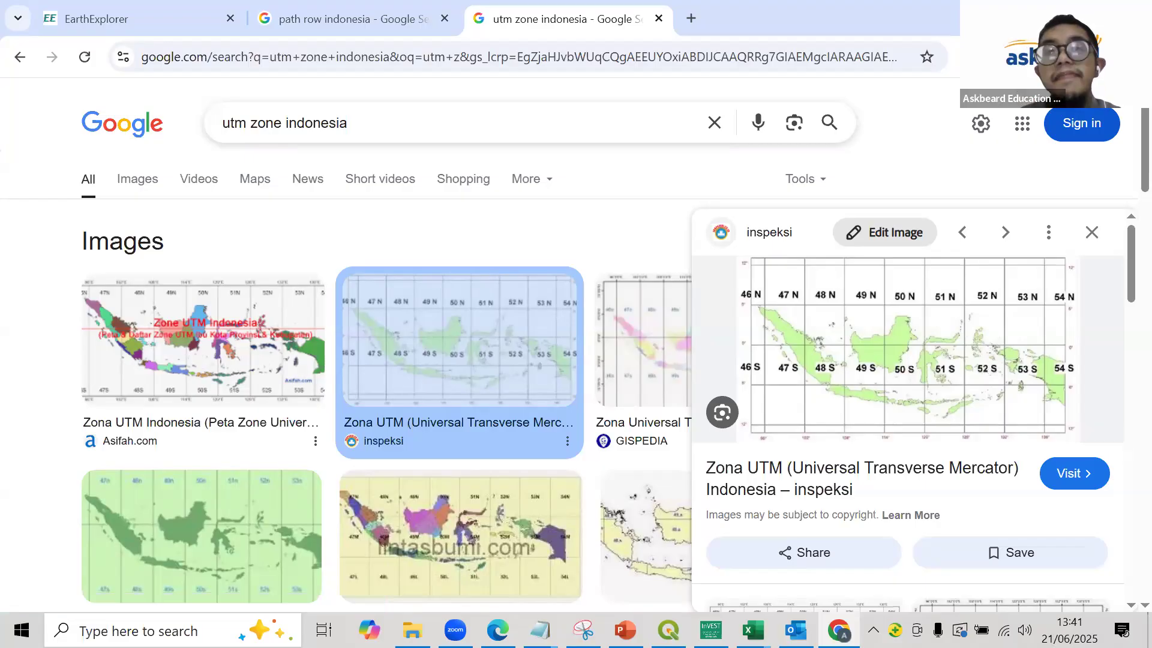
key(alt+Tab)
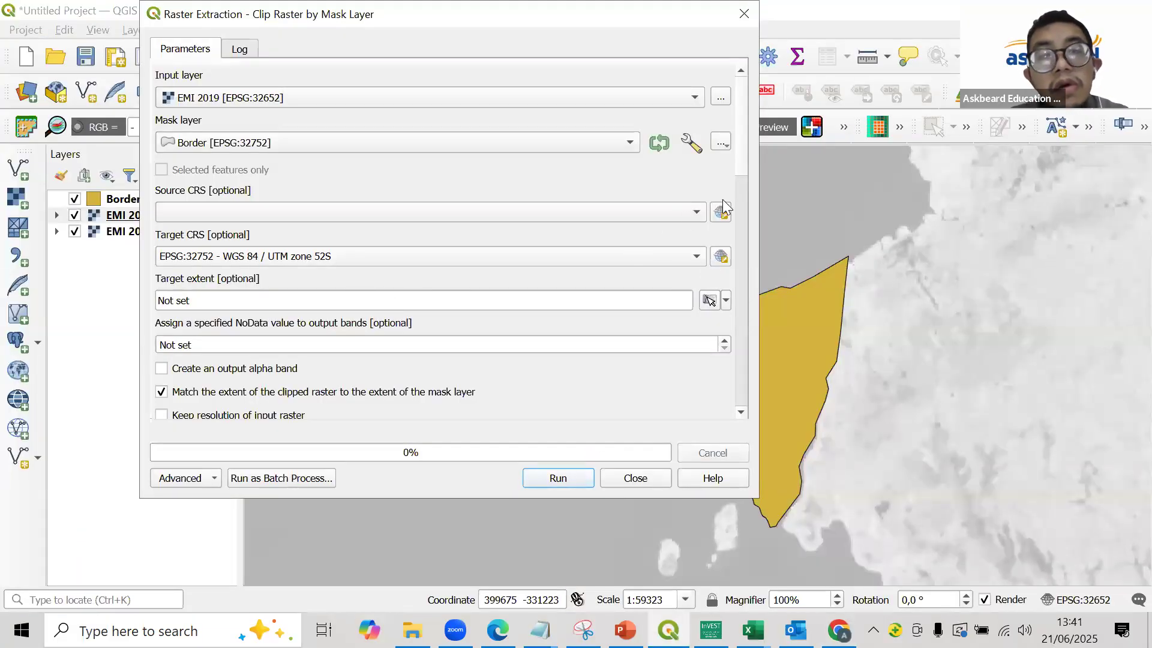
- Set the clipped raster's output file to emi_osi_2019.tif in the BLUE CARBON RESULT folder
scroll(730, 396, down, 10)
scroll(737, 302, up, 5)
scroll(736, 402, down, 5)
click(718, 155)
click(745, 190)
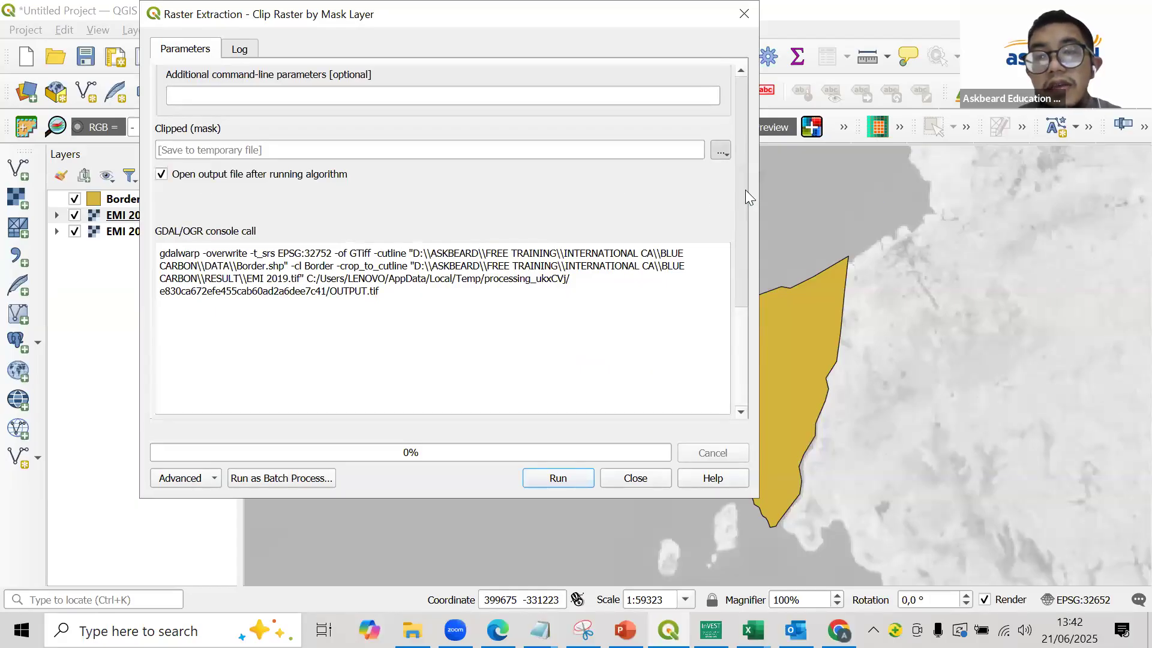
scroll(425, 263, down, 2)
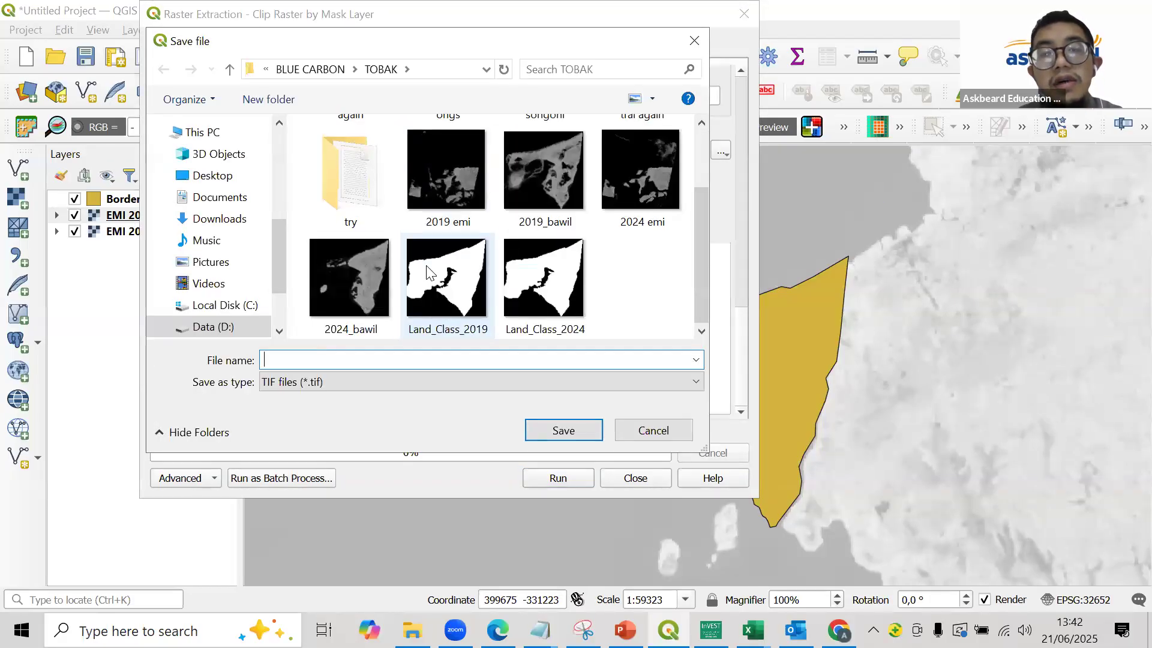
scroll(637, 225, up, 2)
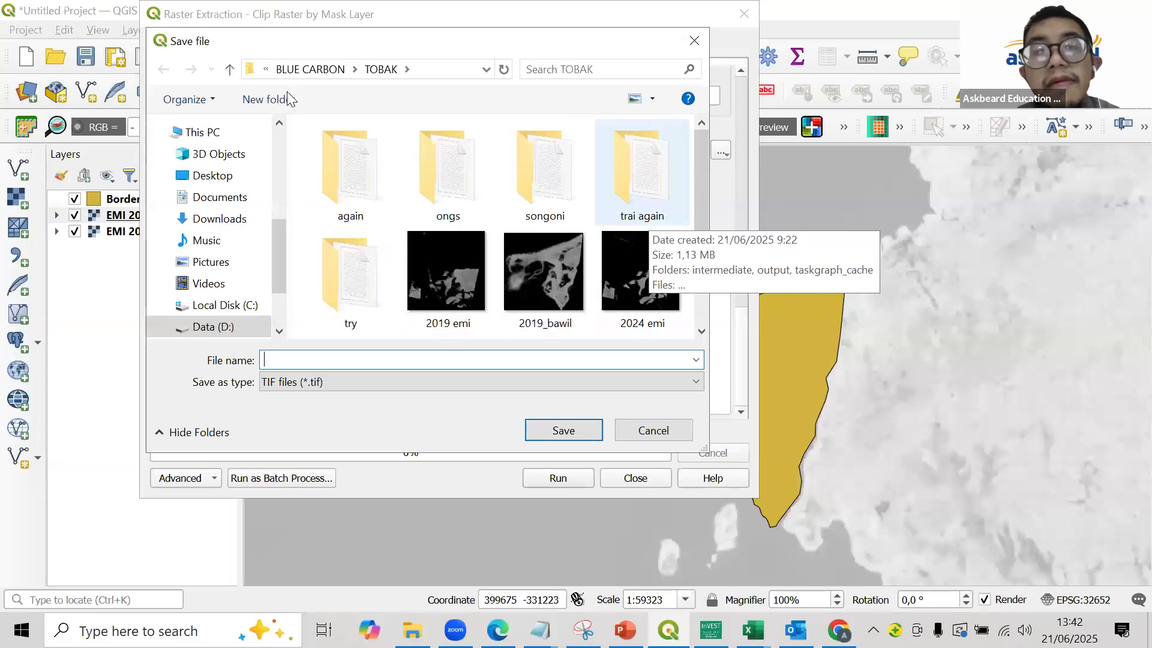
click(310, 69)
double_click(350, 179)
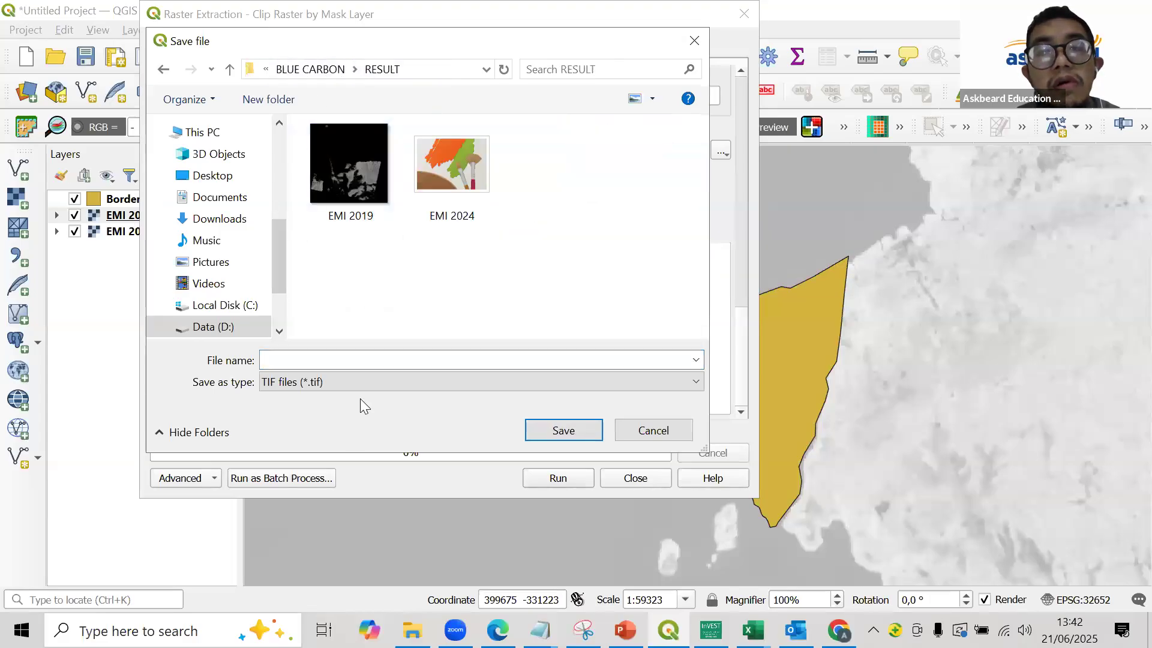
click(376, 361)
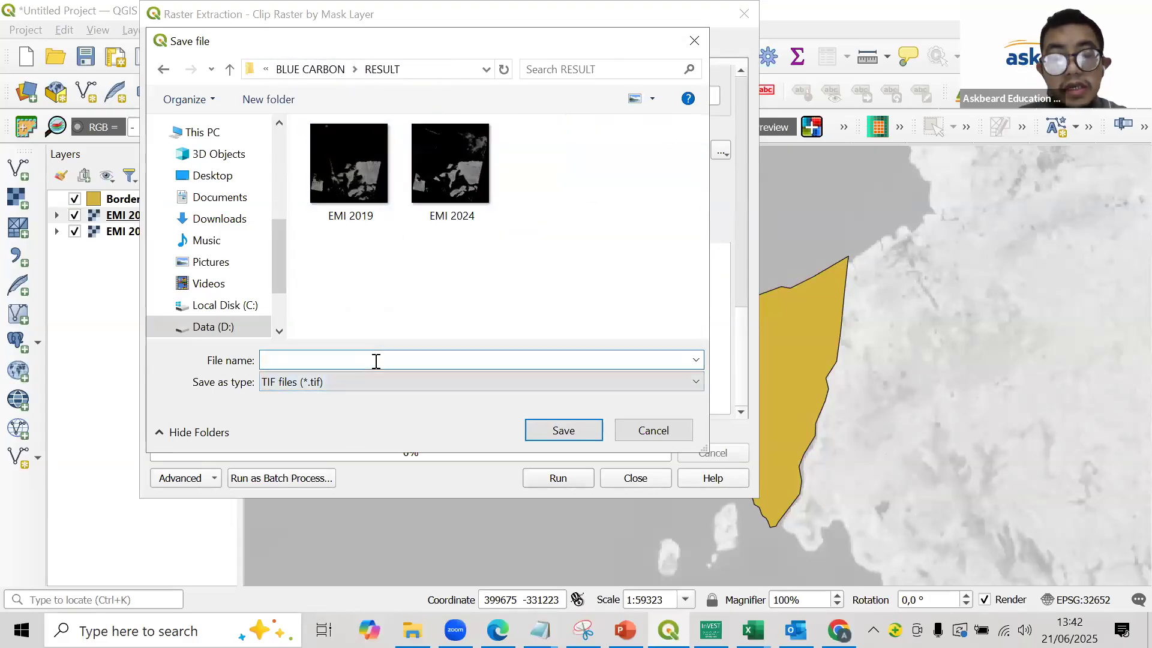
text(e)
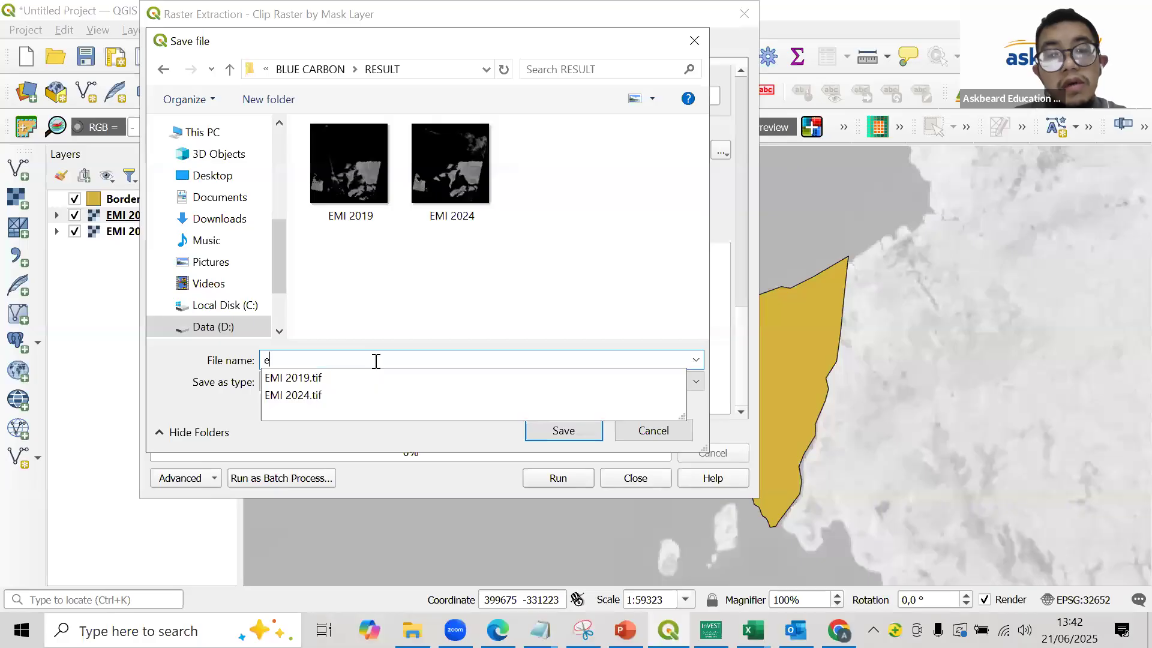
text(mi_o)
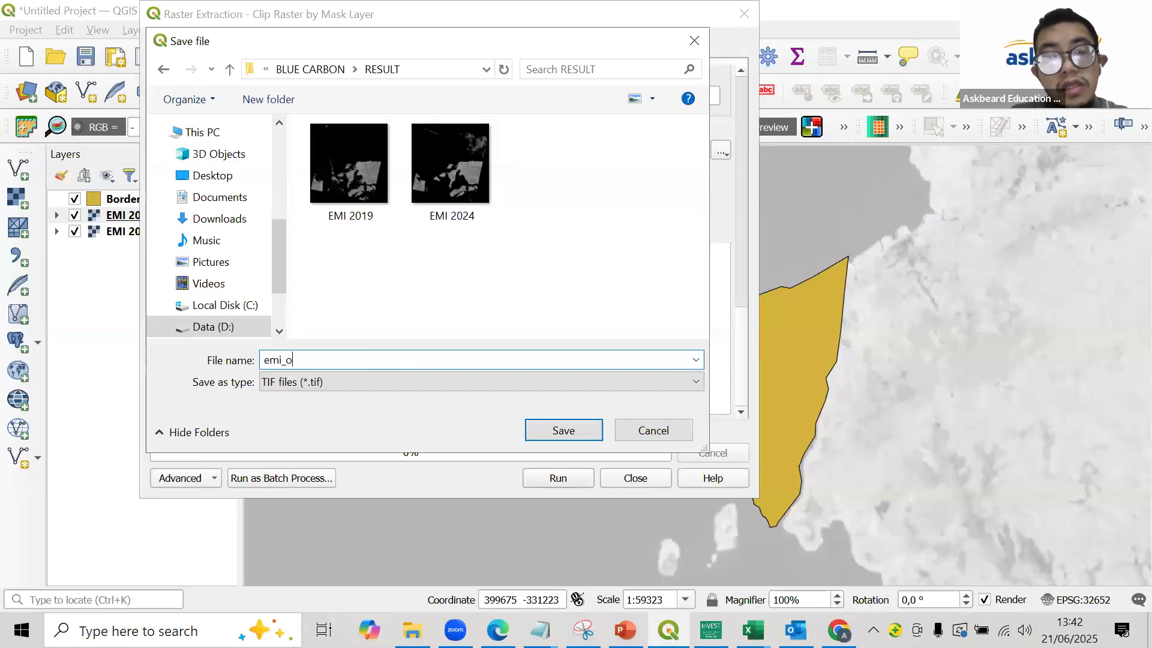
text(si_201)
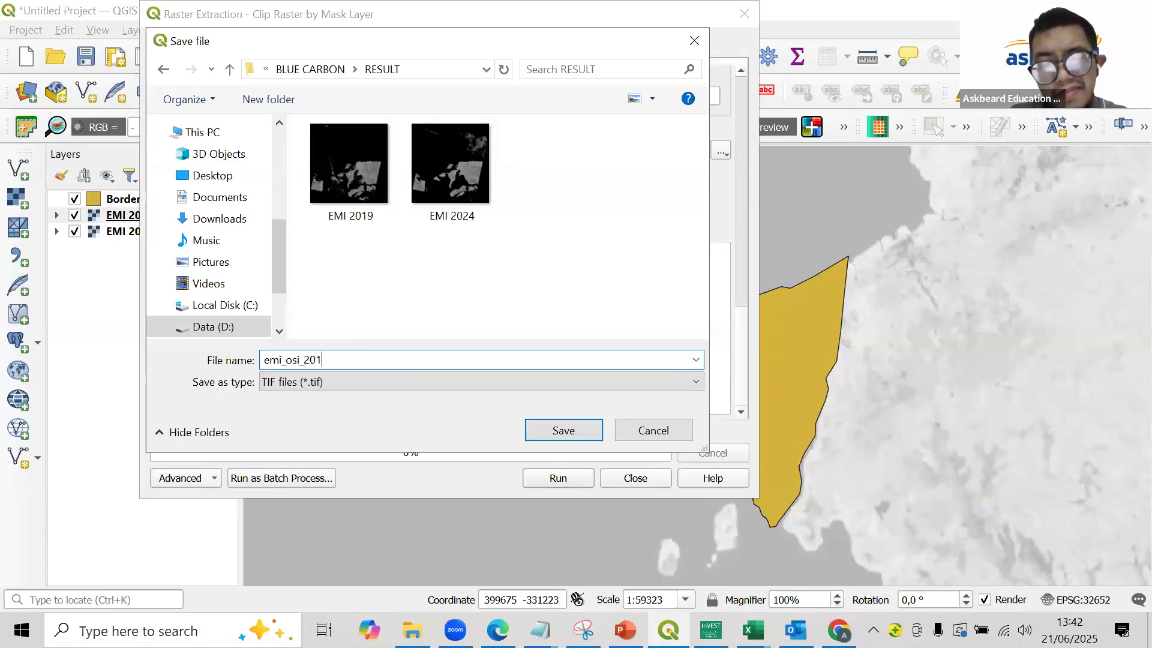
text(9)
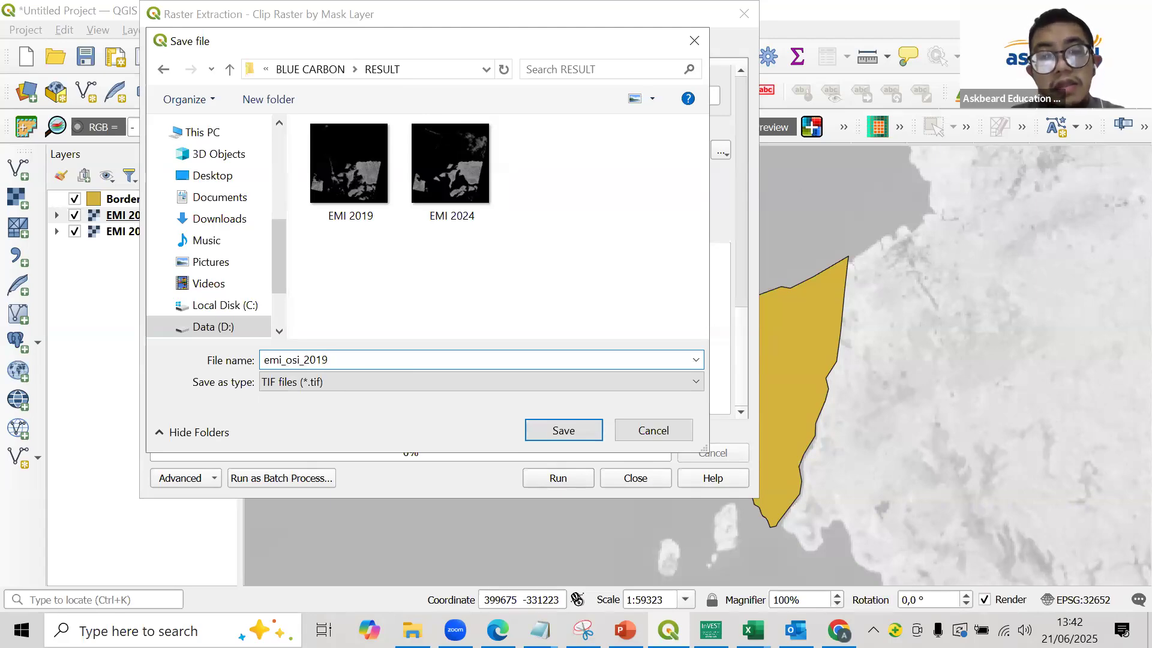
key(Return)
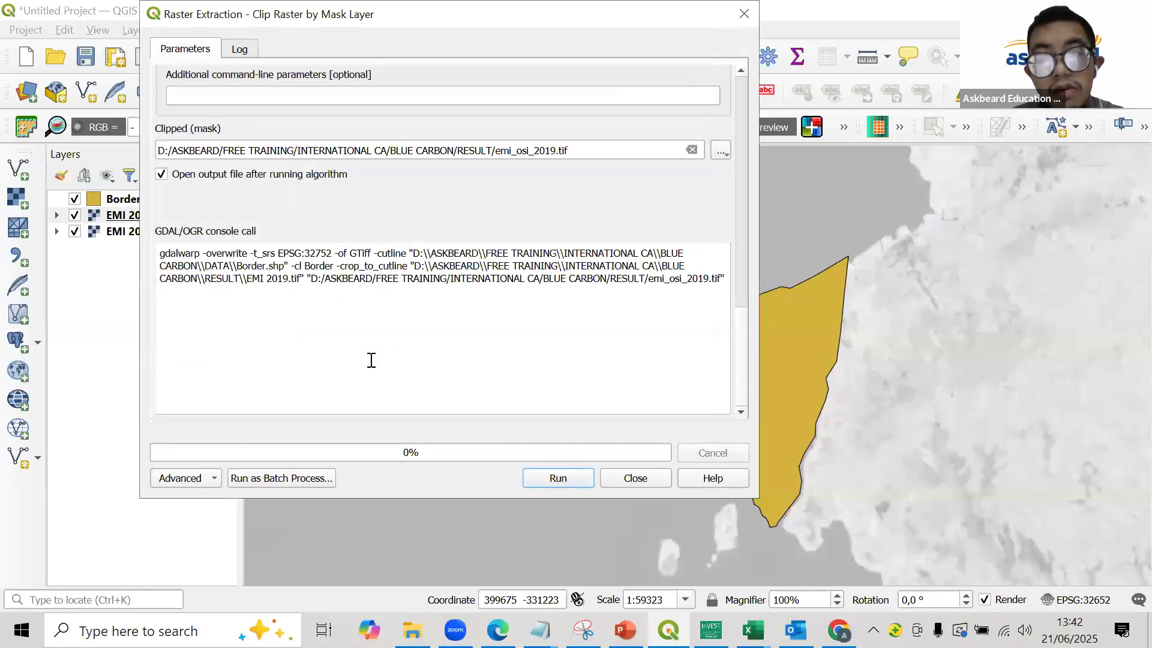
- Run the clip of EMI 2019 and change the clip's input layer to EMI 2024
click(540, 474)
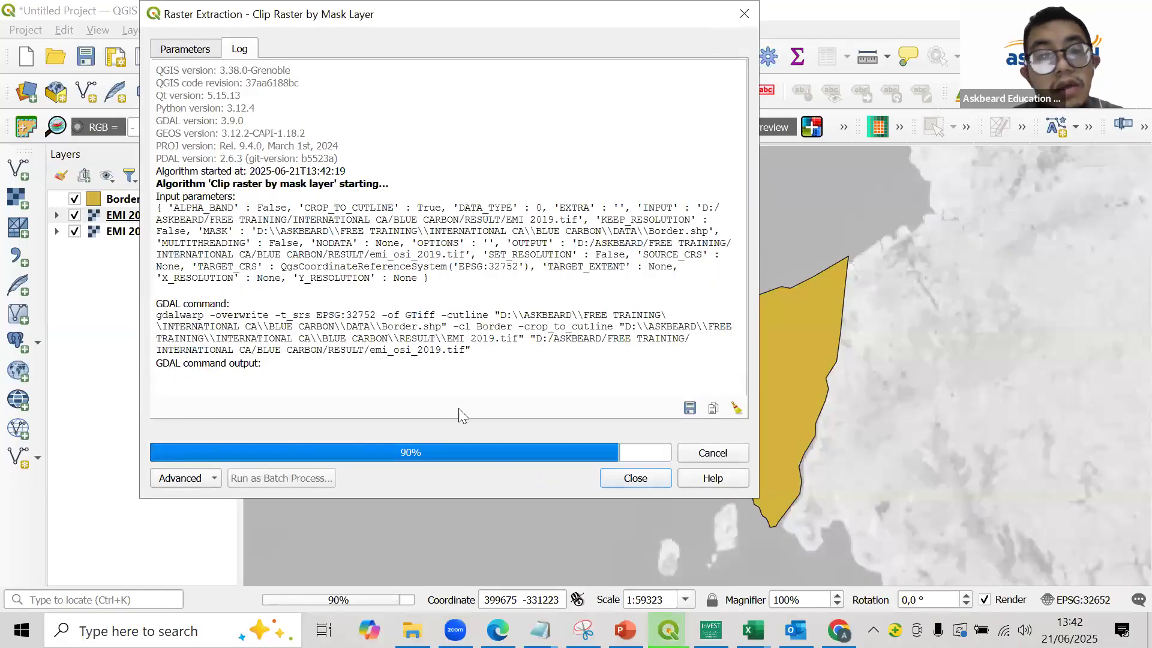
click(180, 50)
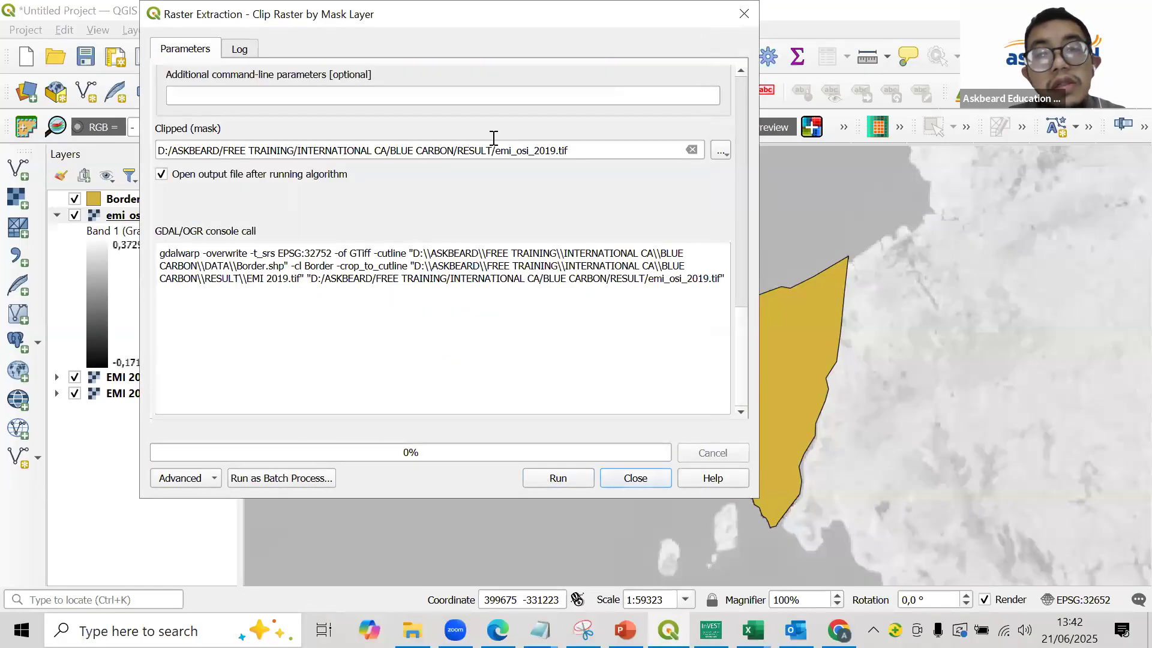
scroll(730, 83, up, 1)
scroll(355, 146, up, 10)
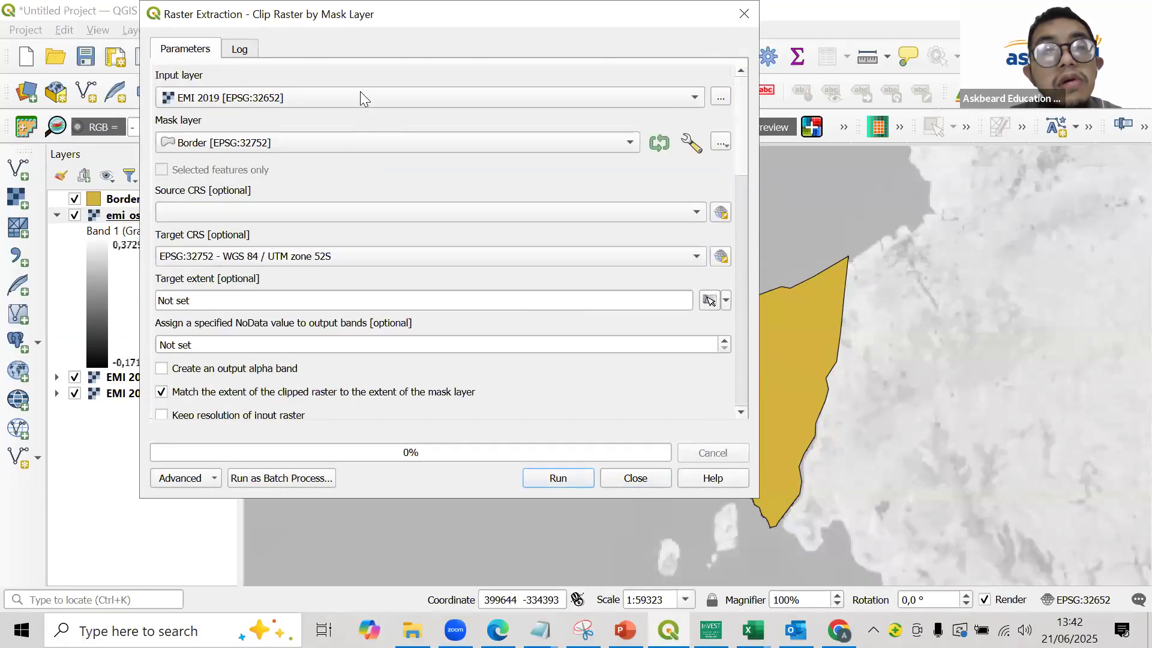
click(360, 97)
click(360, 114)
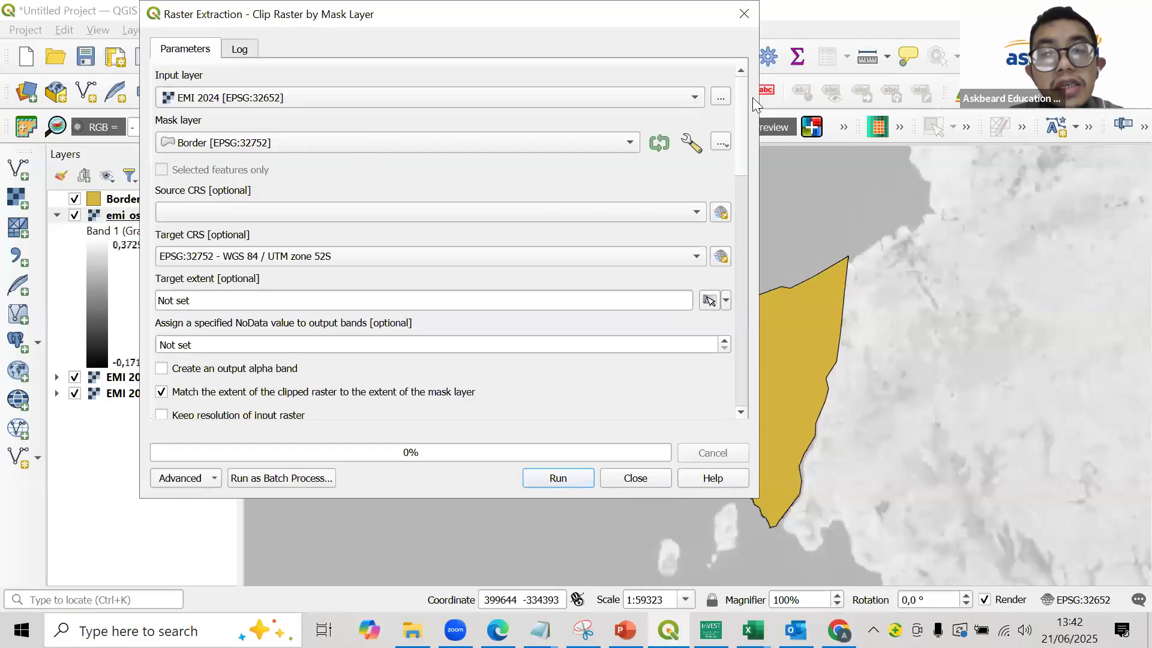
- Clip EMI 2024 to the Border mask, saving it as emi_osi_2024 in the RESULT folder, and close the clip dialog
scroll(740, 108, down, 10)
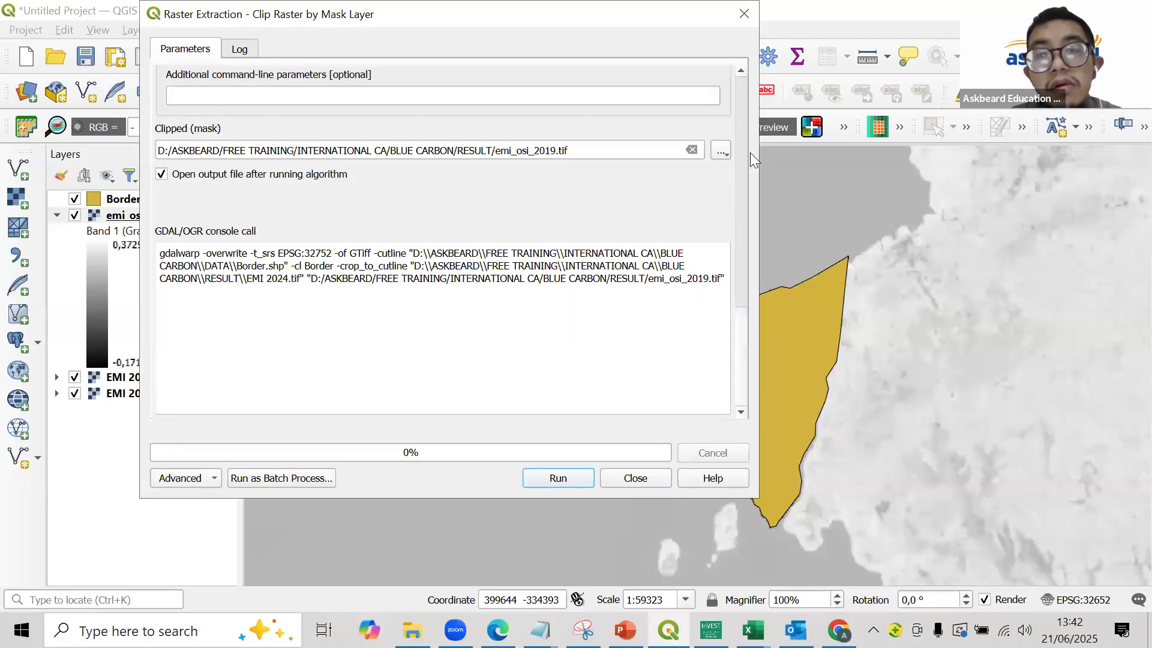
click(721, 151)
click(742, 189)
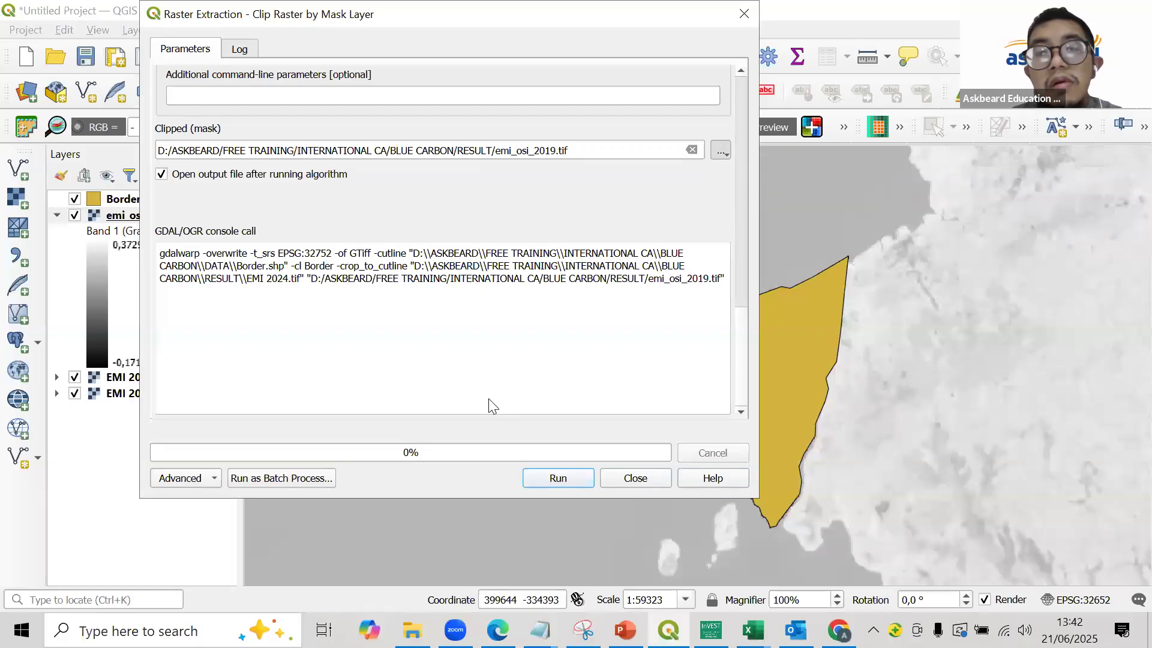
text(emi_o)
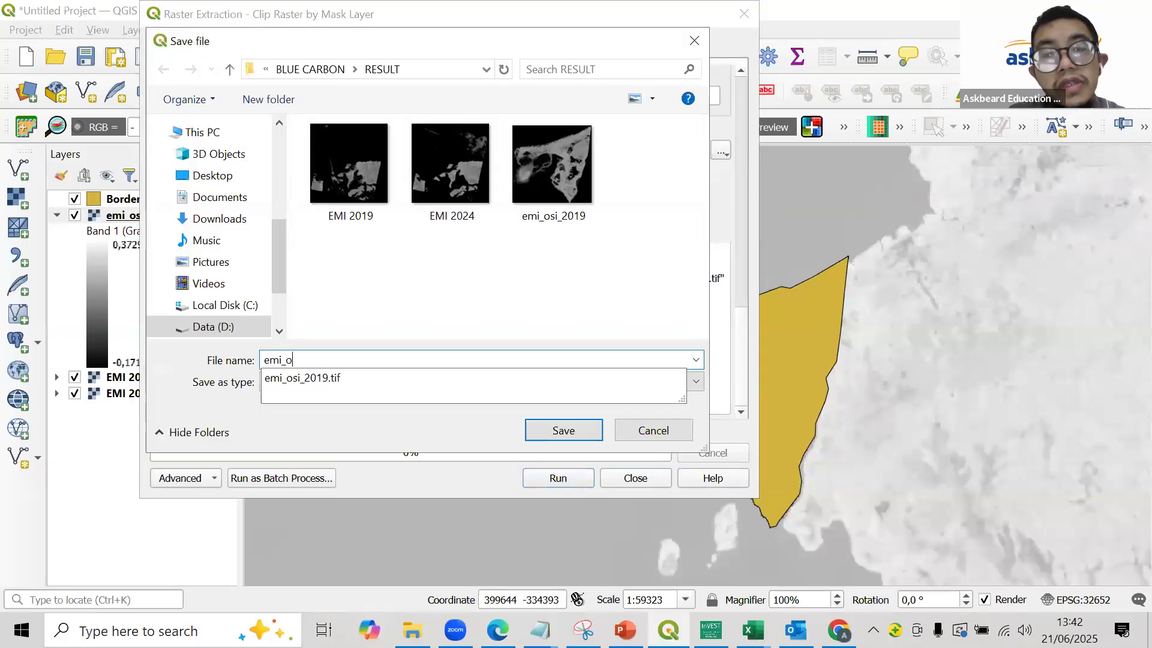
text(si_2024)
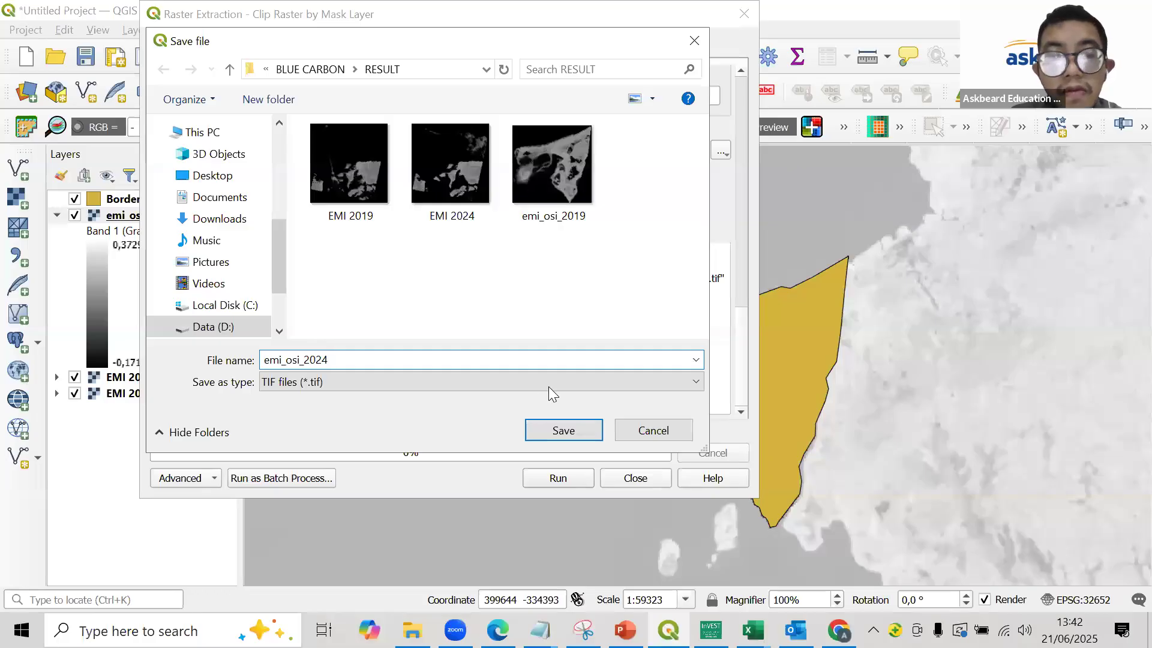
click(558, 427)
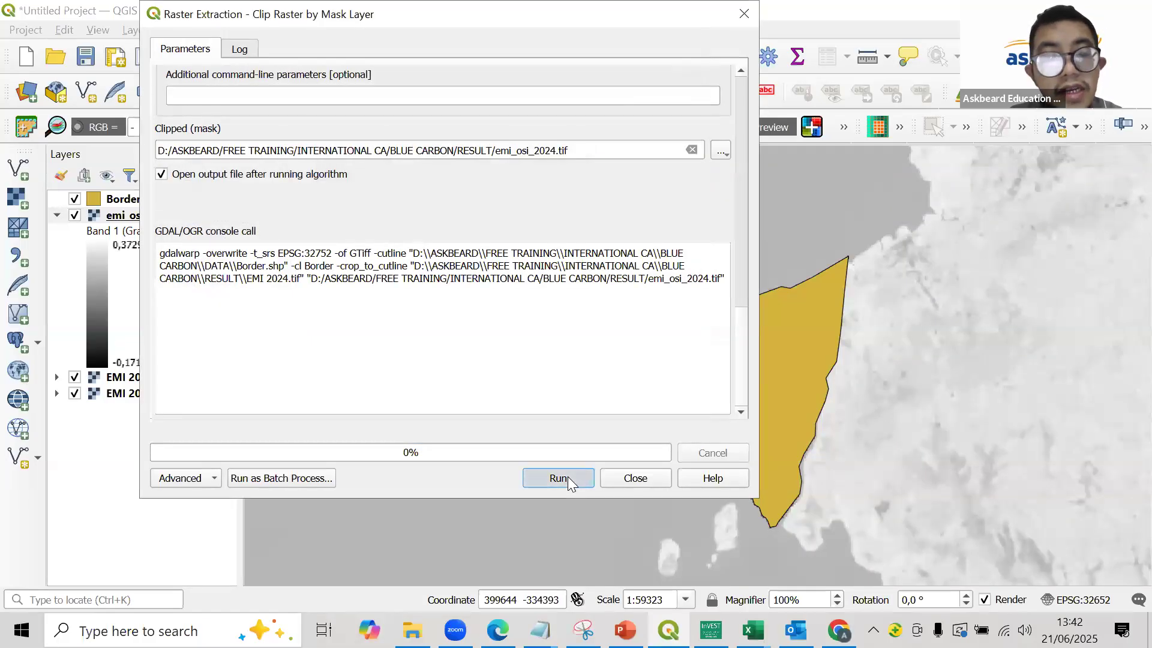
click(567, 476)
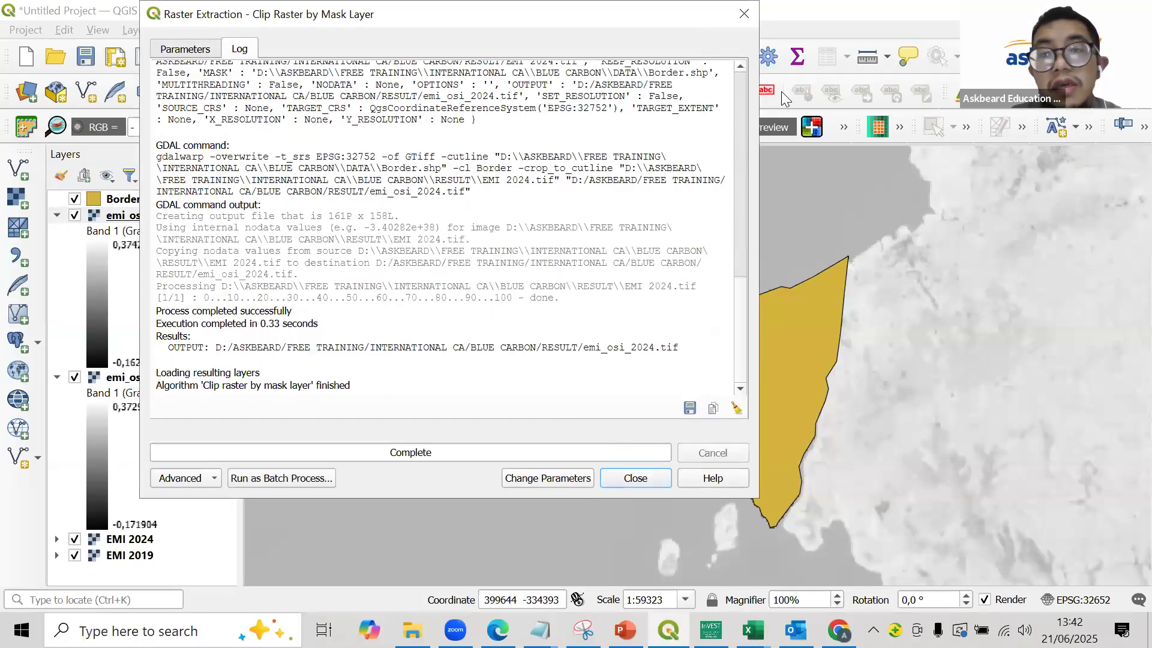
click(744, 14)
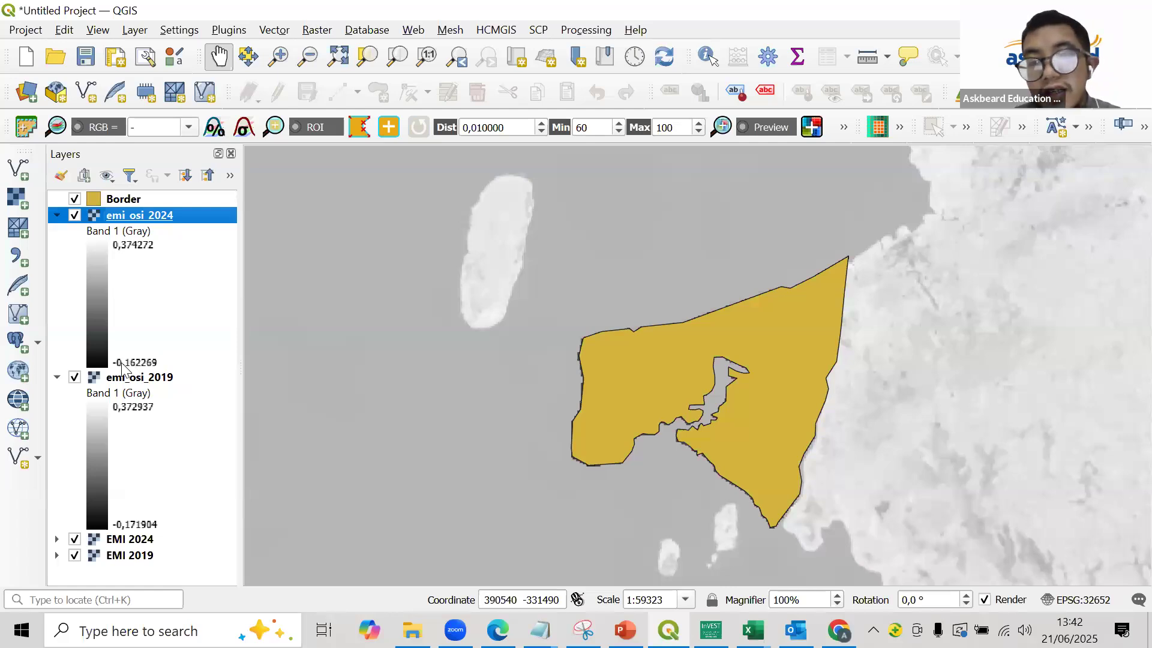
- Remove the Border layer from the project
click(111, 202)
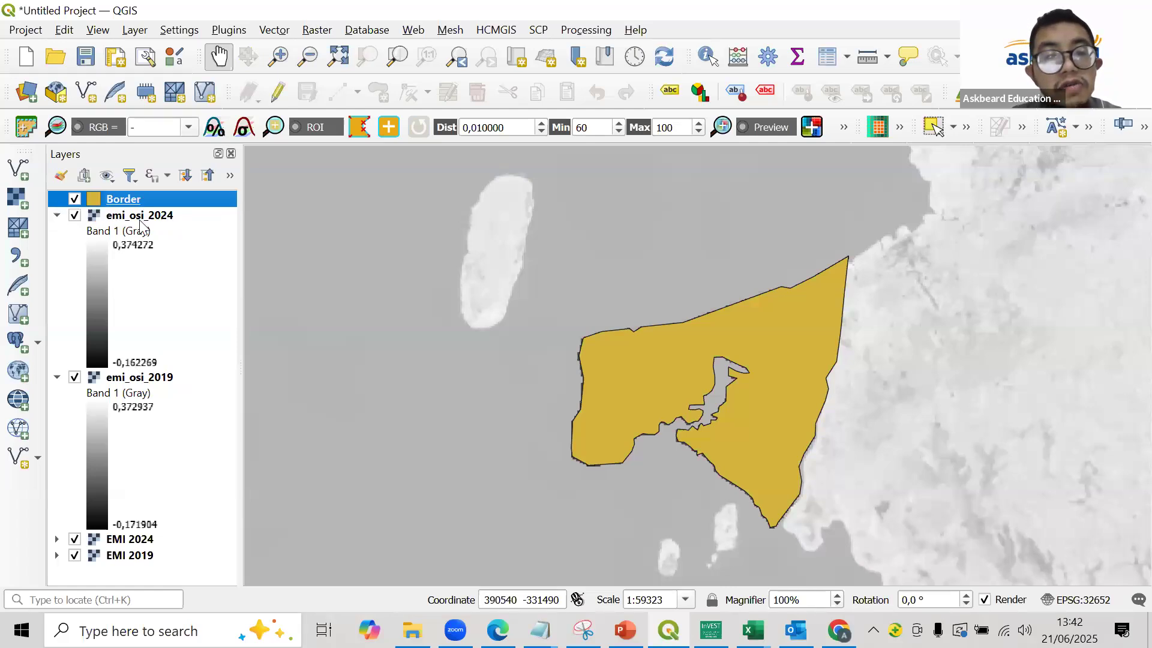
right_click(114, 200)
click(243, 390)
click(554, 342)
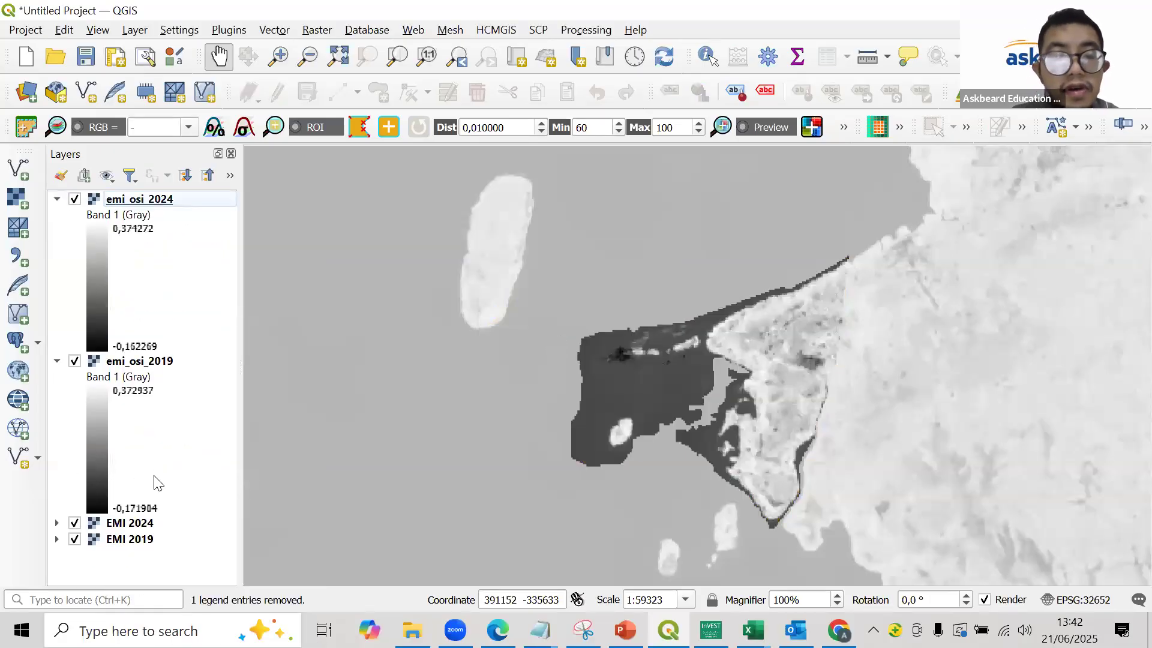
- Remove the unclipped EMI 2024 and EMI 2019 layers from the project together
click(114, 528)
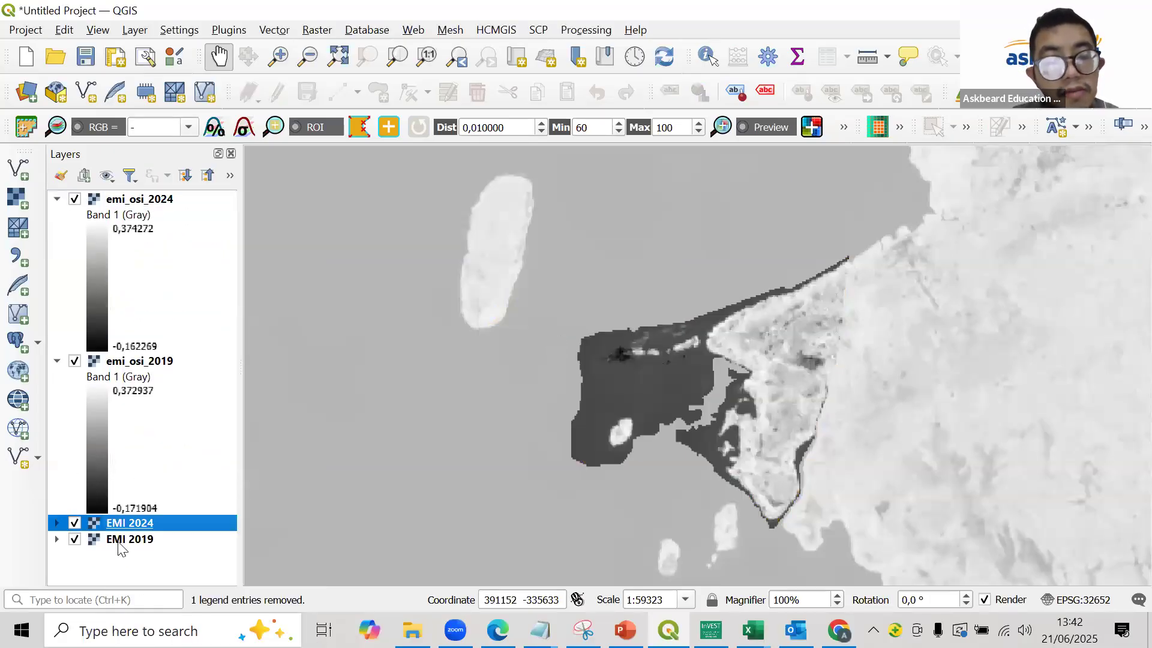
ctrl+click(120, 542)
right_click(120, 543)
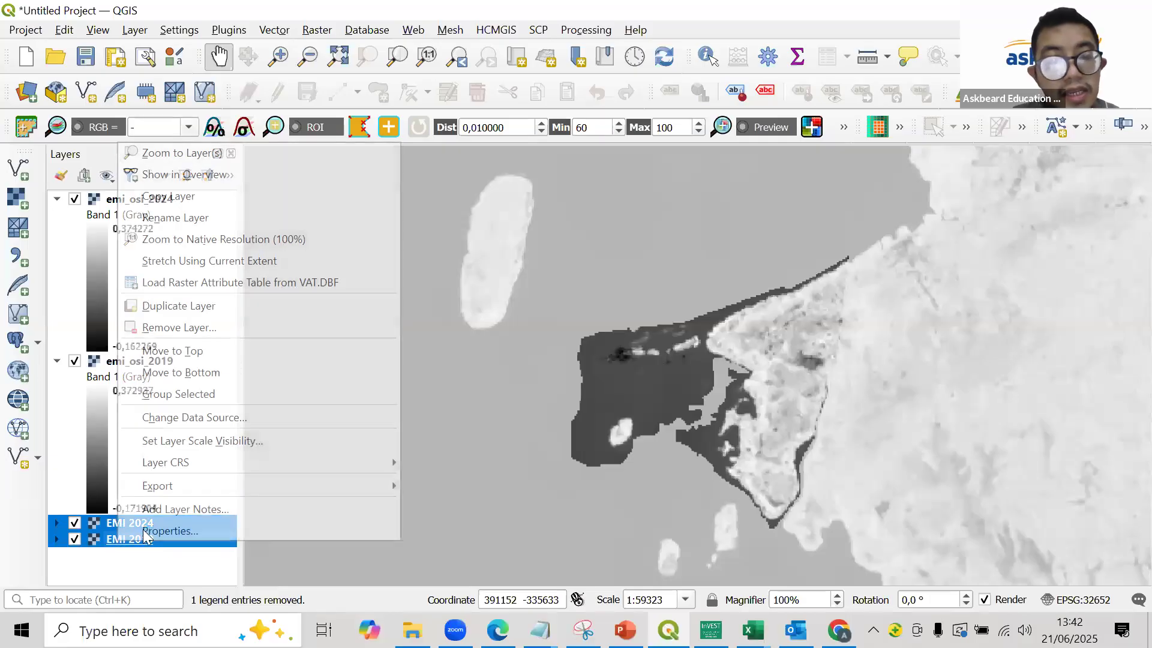
click(219, 335)
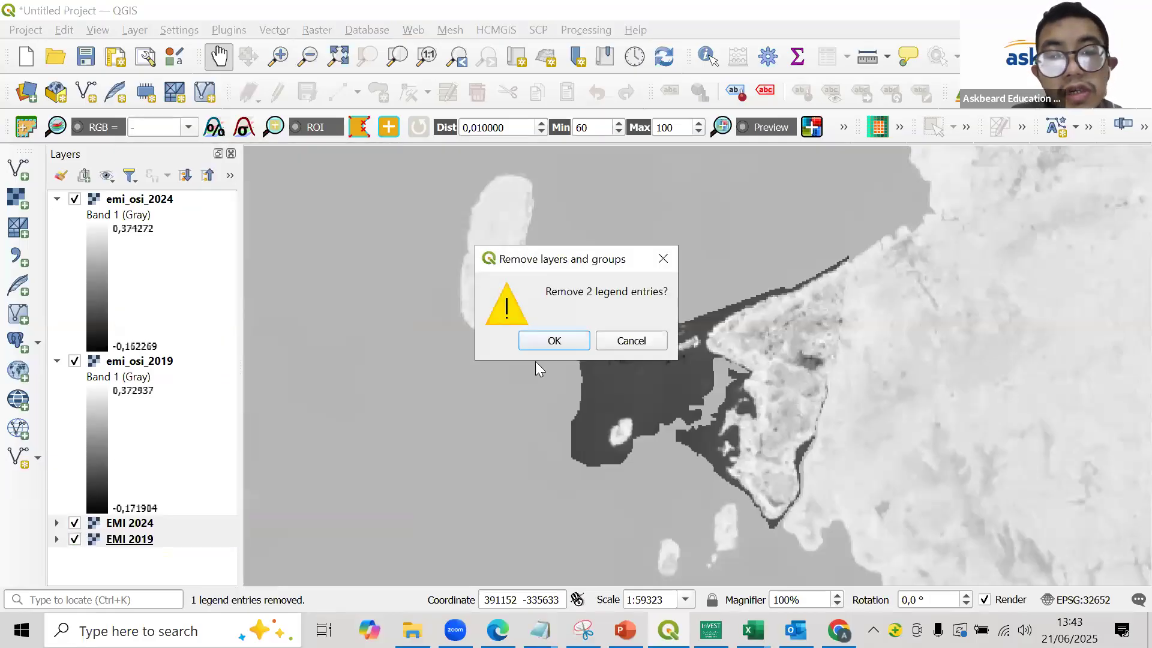
click(553, 340)
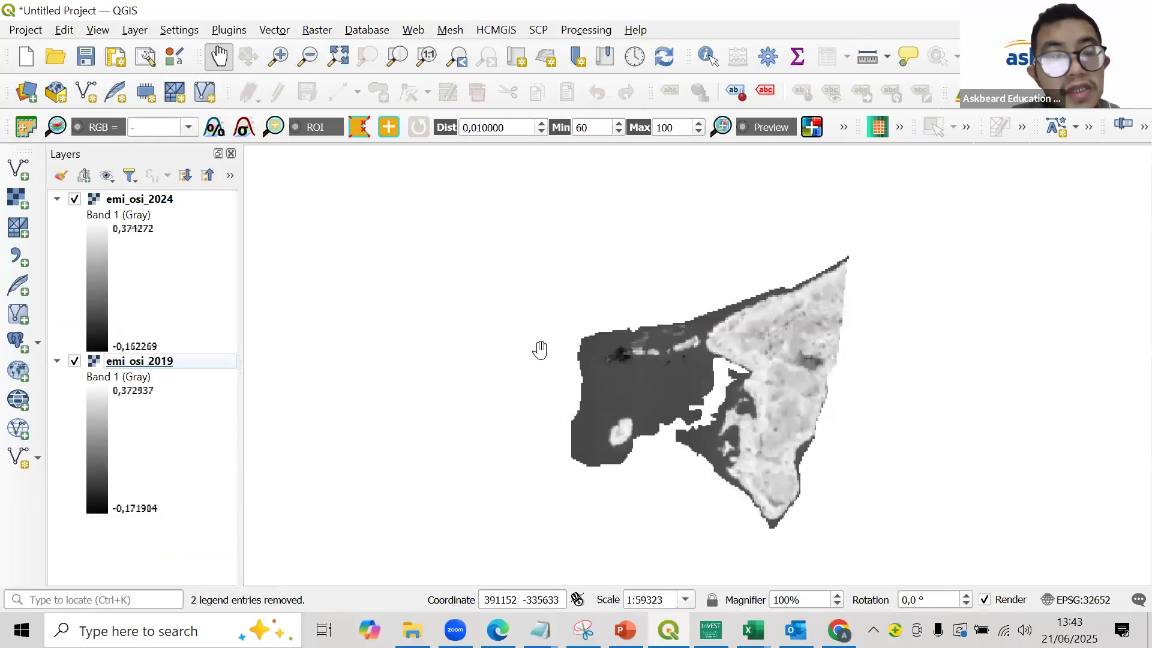
- Inspect the clipped raster's edges, search the processing algorithms for "recl" and open Reclassify by table
scroll(736, 356, up, 2)
scroll(727, 345, up, 1)
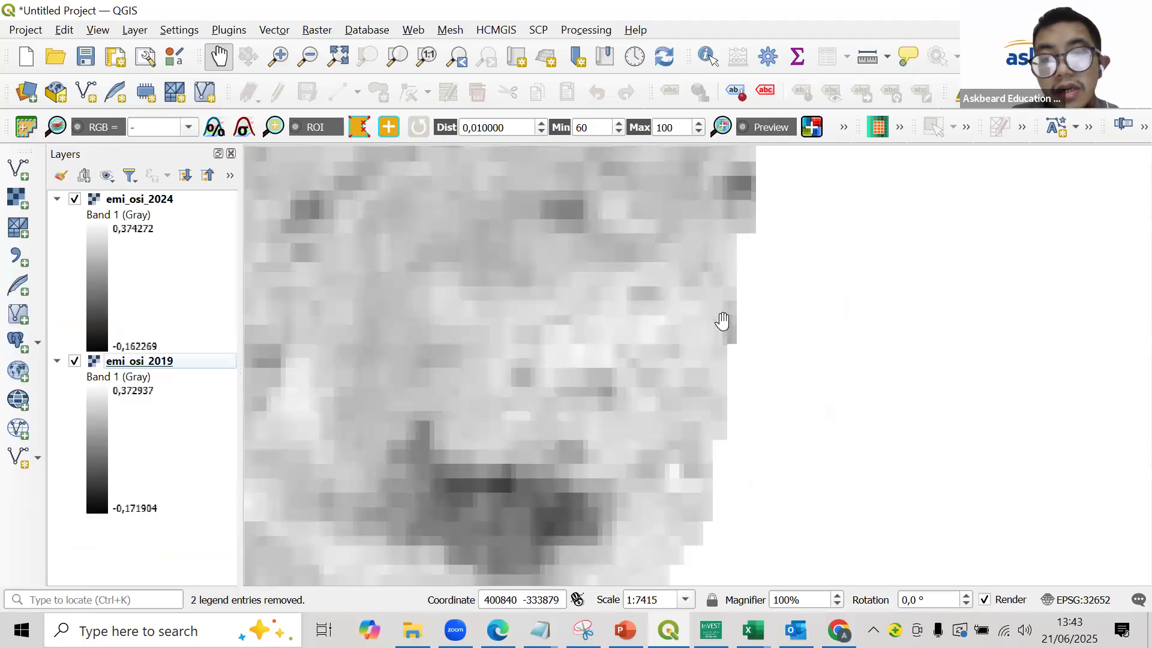
scroll(722, 321, down, 2)
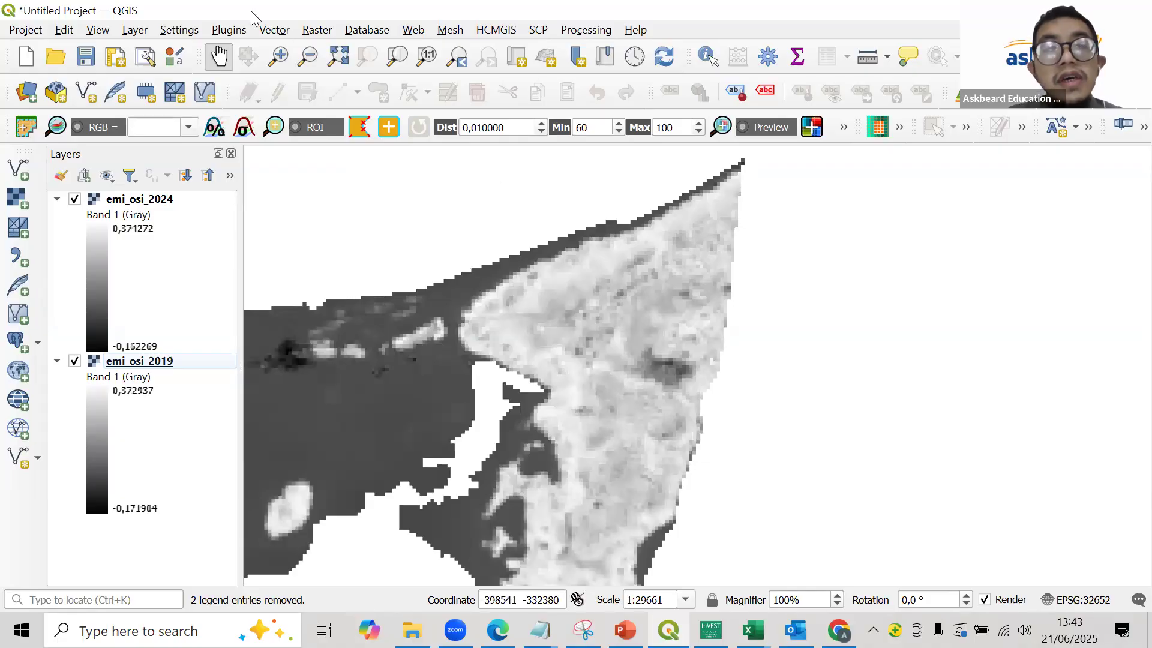
click(581, 29)
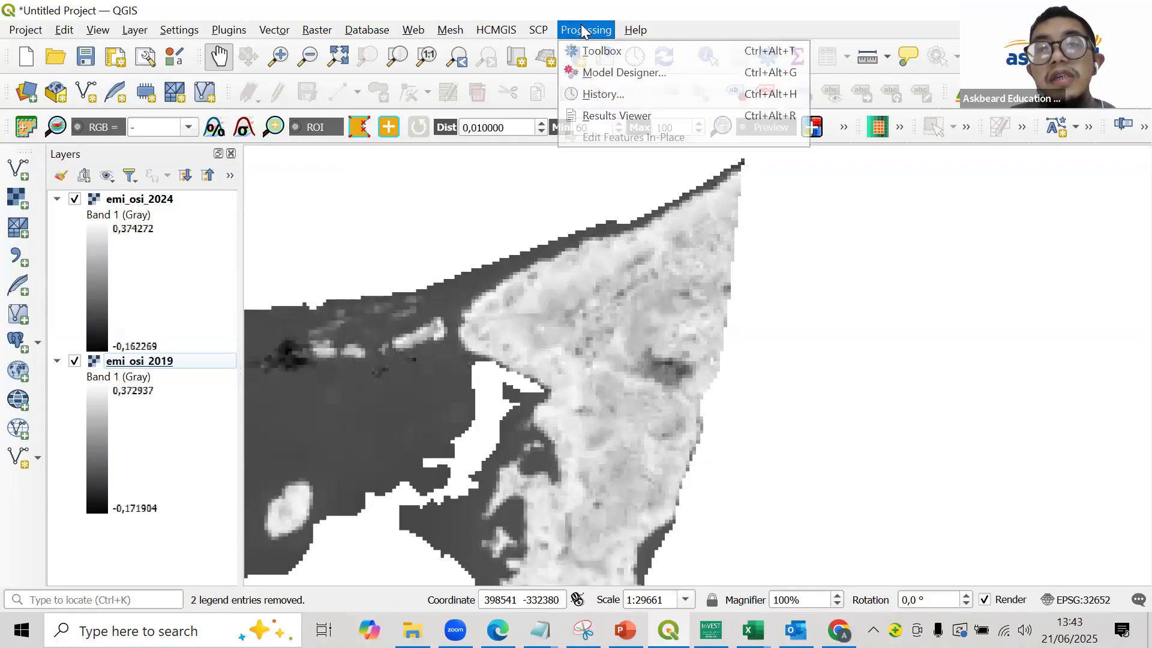
click(604, 51)
double_click(852, 199)
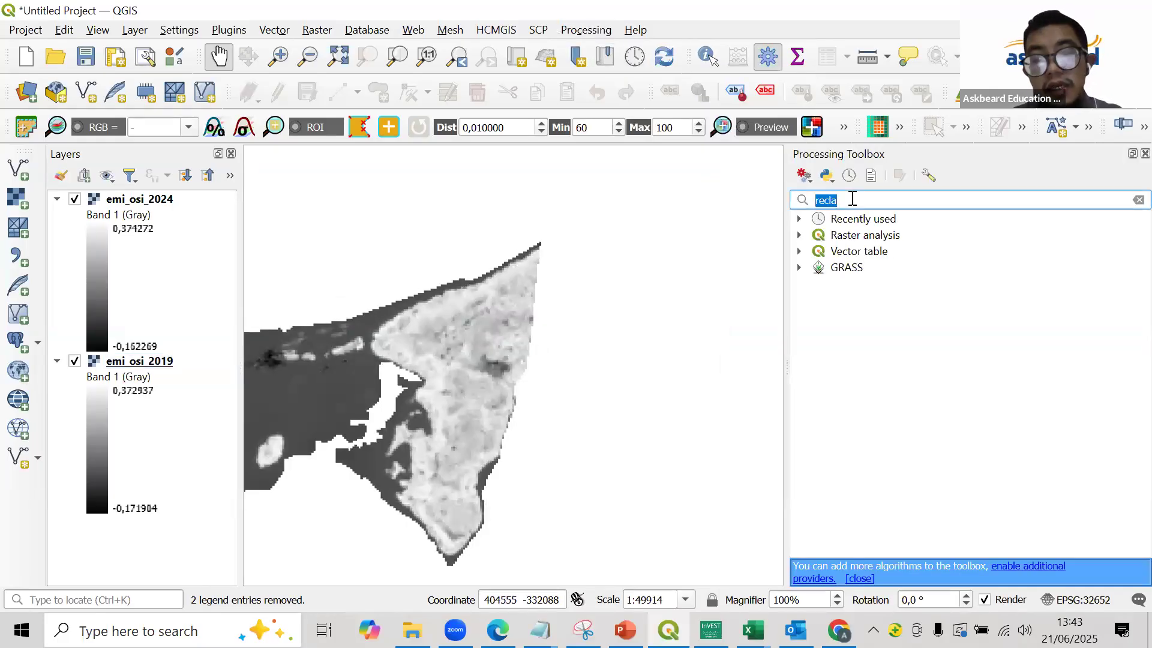
text(recl)
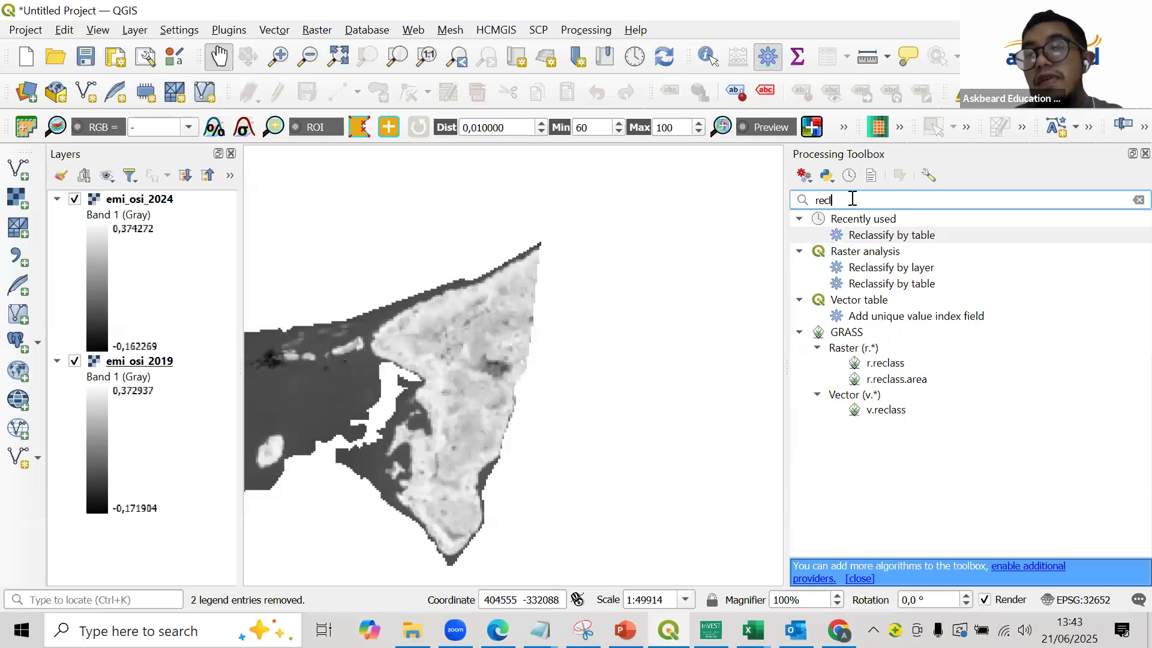
click(895, 235)
double_click(895, 235)
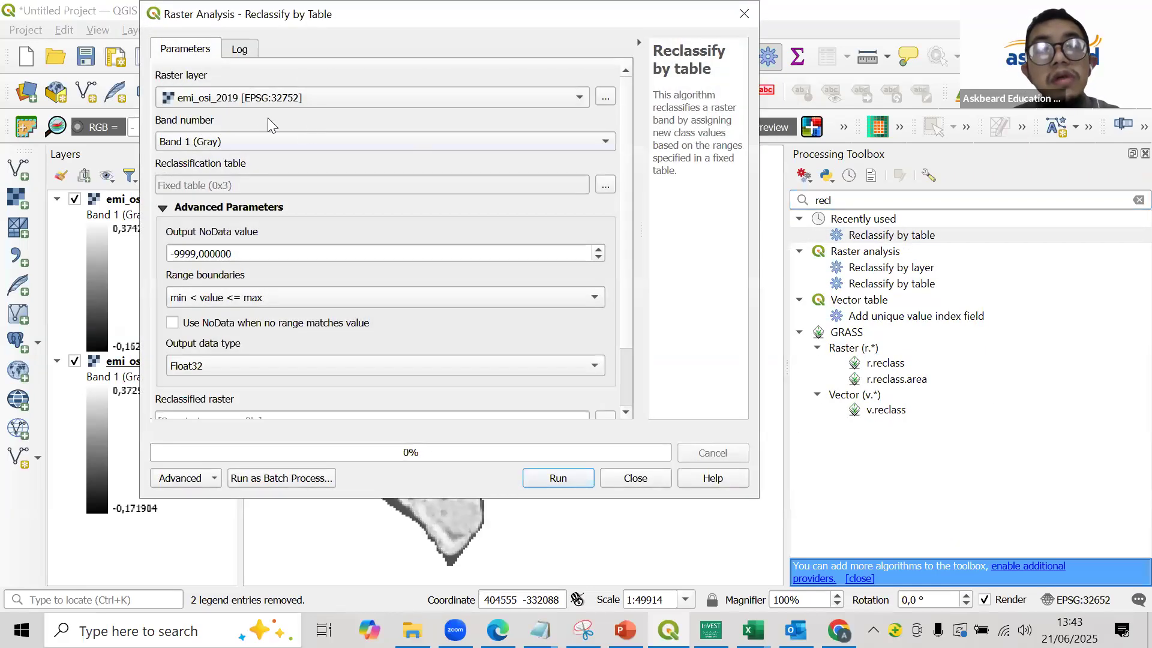
- Add three empty rows to the reclassification table, check the land-cover ranges in PowerPoint, and return to QGIS
click(605, 185)
click(583, 111)
click(583, 111)
click(583, 110)
click(624, 630)
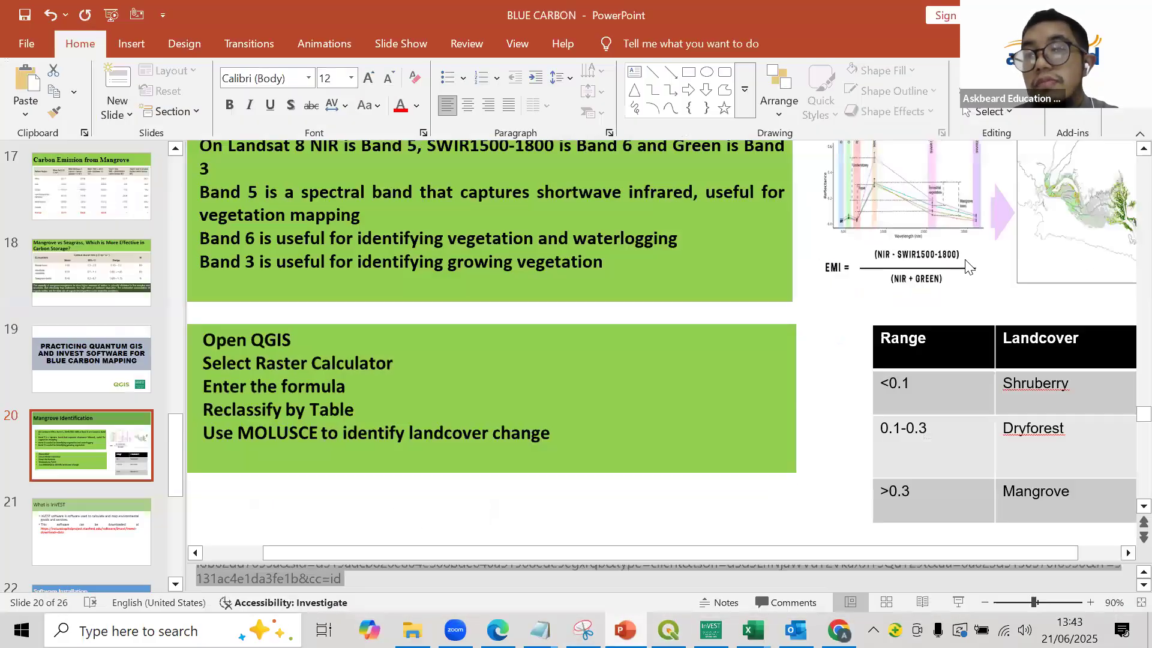
key(alt+Tab)
- Enter the class ranges: maximum 0.1 in row 1, 0.1 to 0.3 in row 2, and minimum 0.3 in row 3
double_click(307, 121)
text(0,1)
double_click(202, 155)
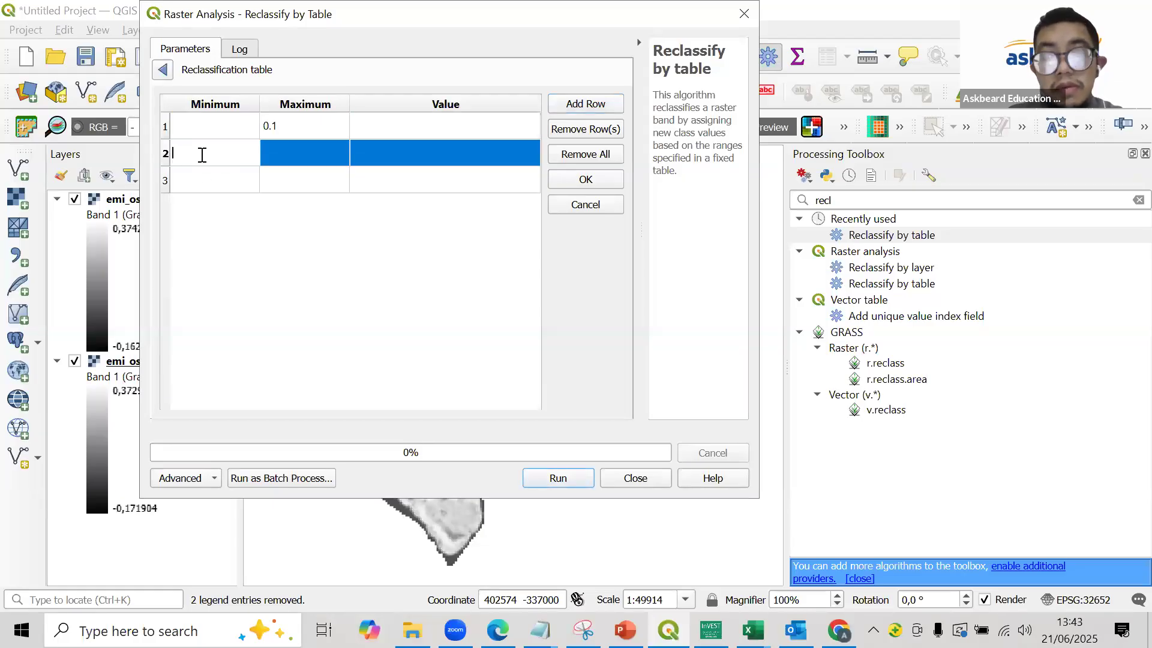
text(0,1)
double_click(265, 156)
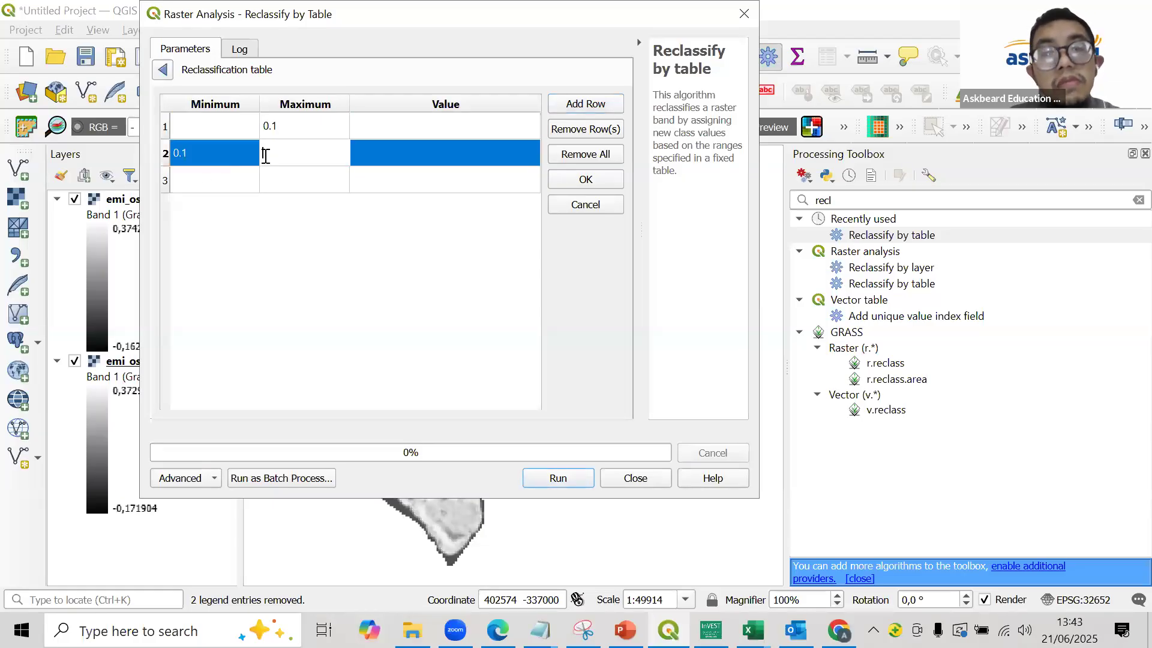
text(0,3)
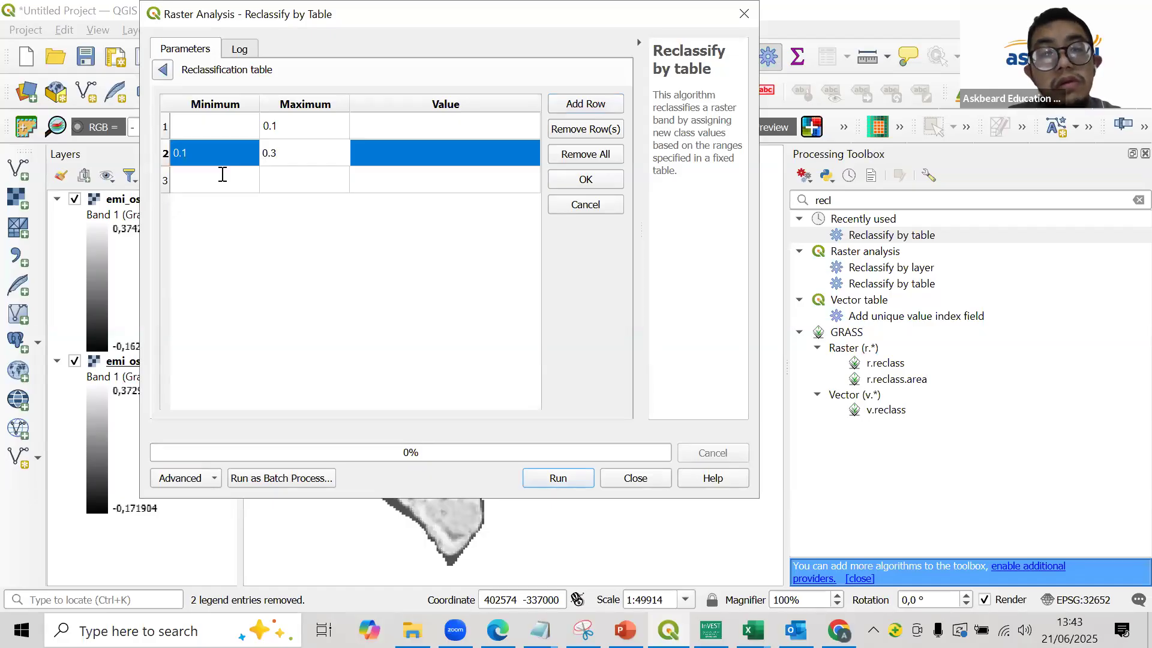
double_click(222, 174)
text(0,3)
key(Return)
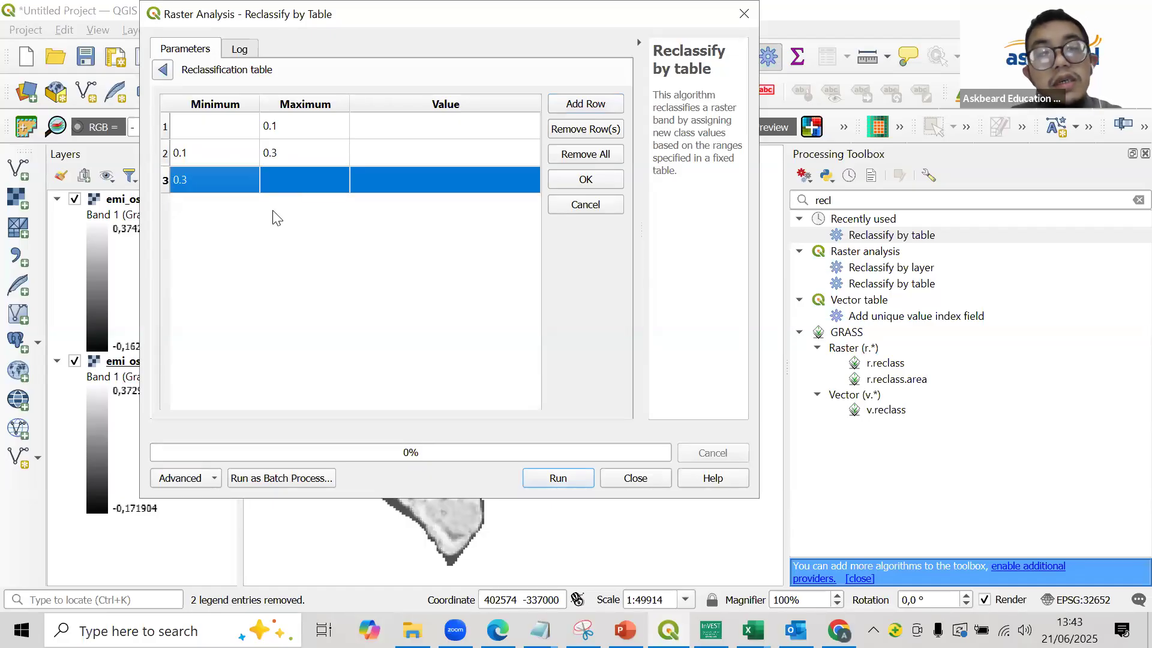
click(273, 216)
- Check the land-cover classes in PowerPoint, return to QGIS, assign values 1, 2 and 3 to the three rows, and accept the table
key(alt+Tab)
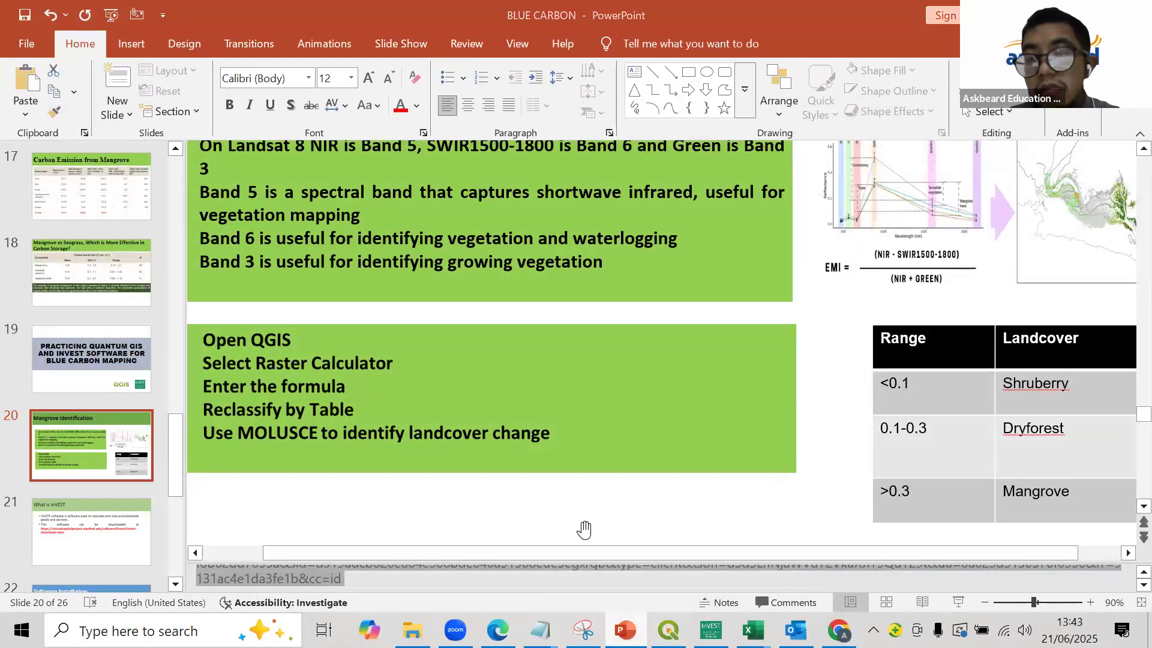
key(alt+Tab)
double_click(396, 127)
text(1)
double_click(396, 150)
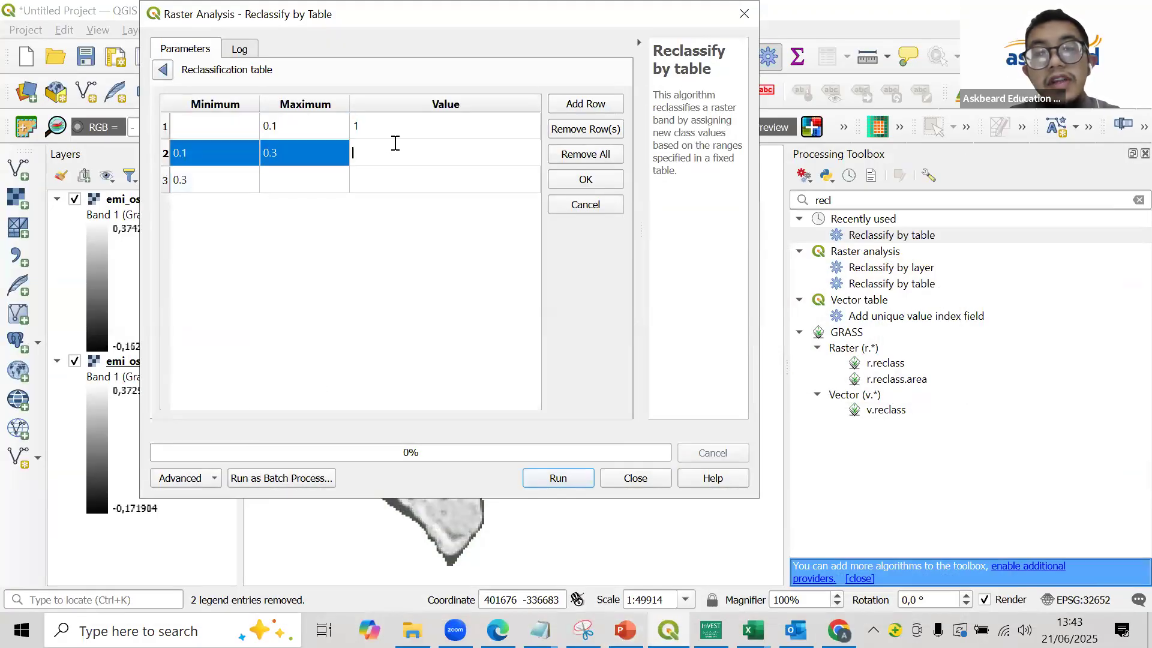
text(2)
double_click(392, 180)
text(3)
key(Return)
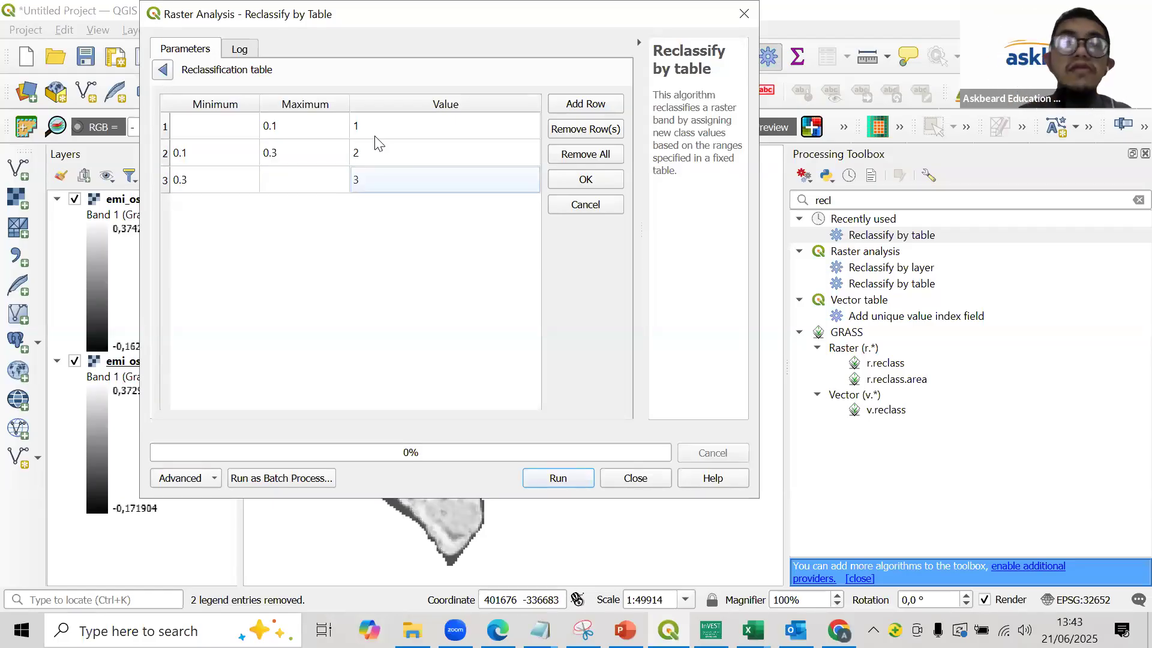
click(579, 180)
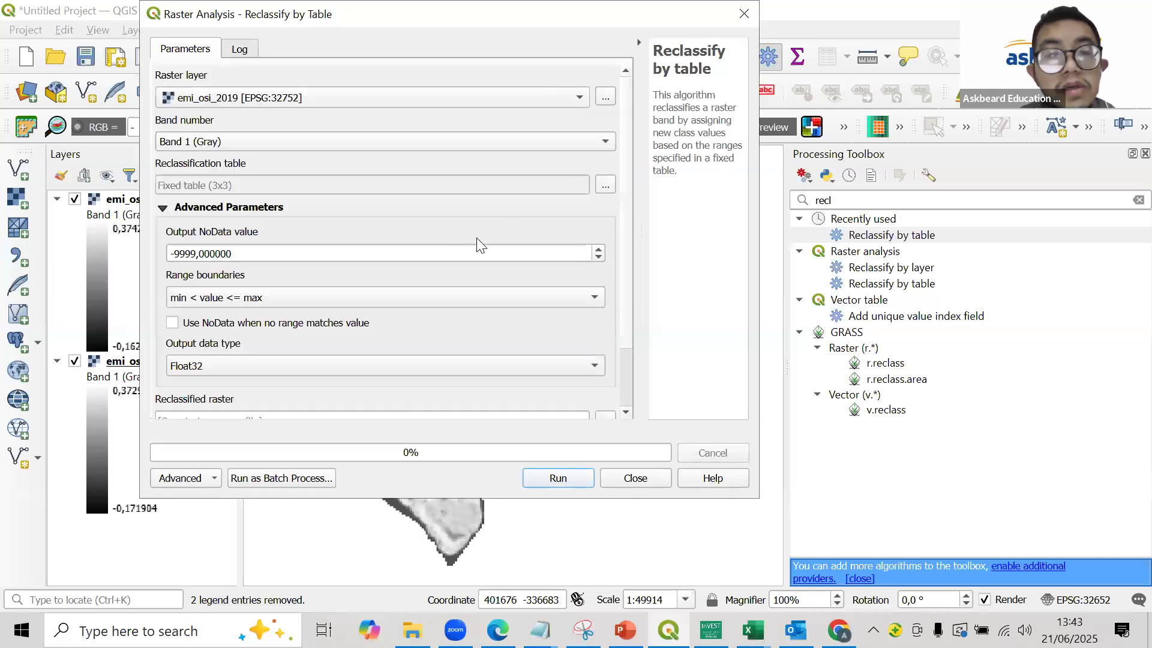
- Set the range boundaries to min <= value < max, comparing with the land-cover ranges in PowerPoint, and return to QGIS
click(349, 297)
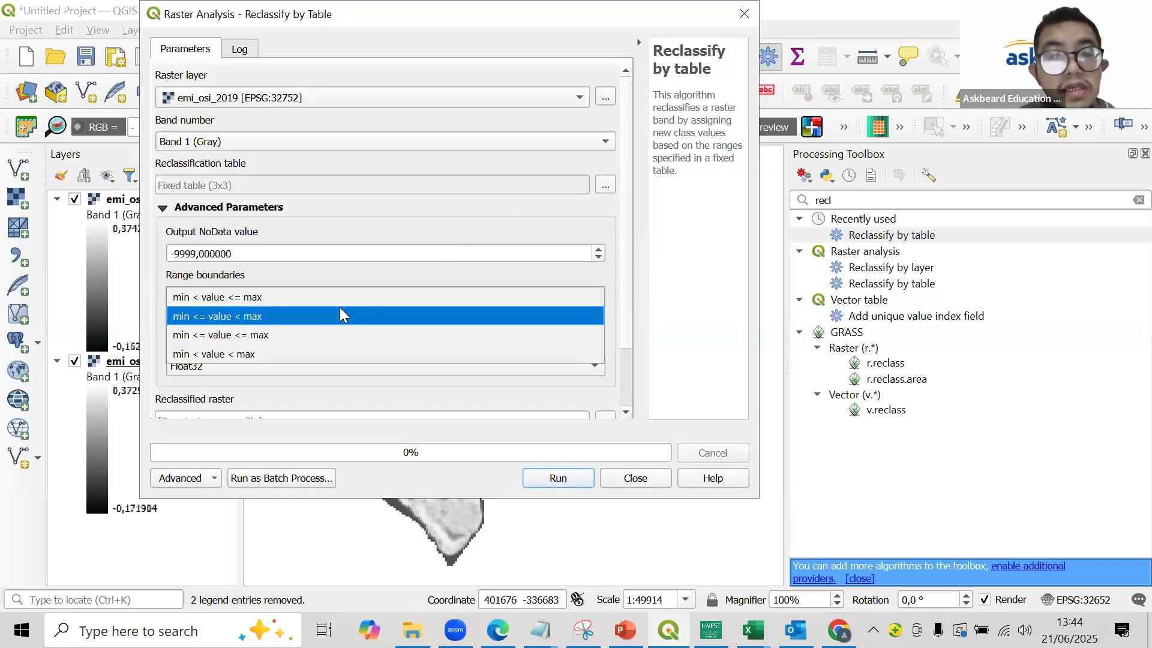
click(339, 314)
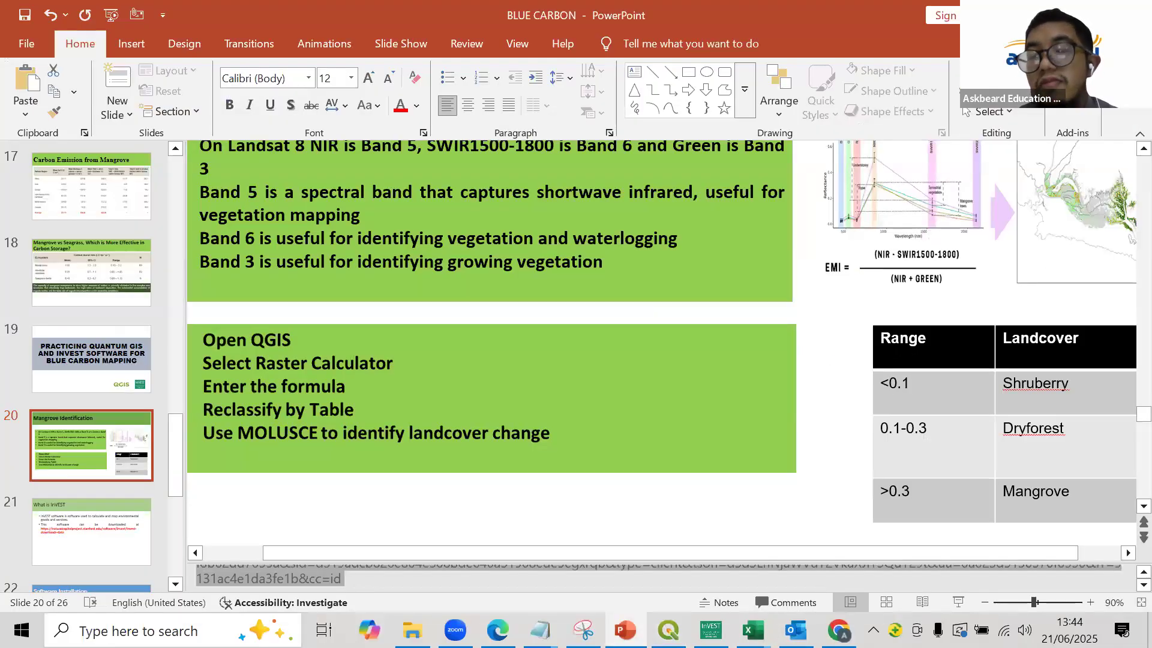
key(alt+Tab)
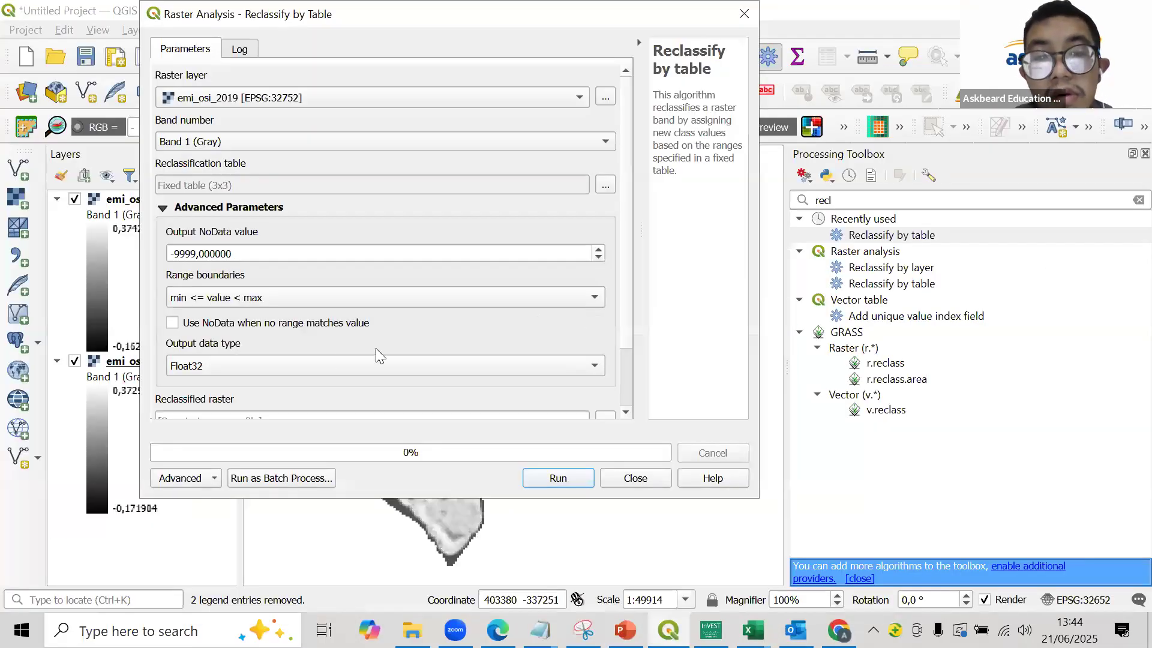
- Use NoData for values matching no range, save the reclassified raster as Land_2019 in the RESULT folder, and run the reclassification
click(306, 324)
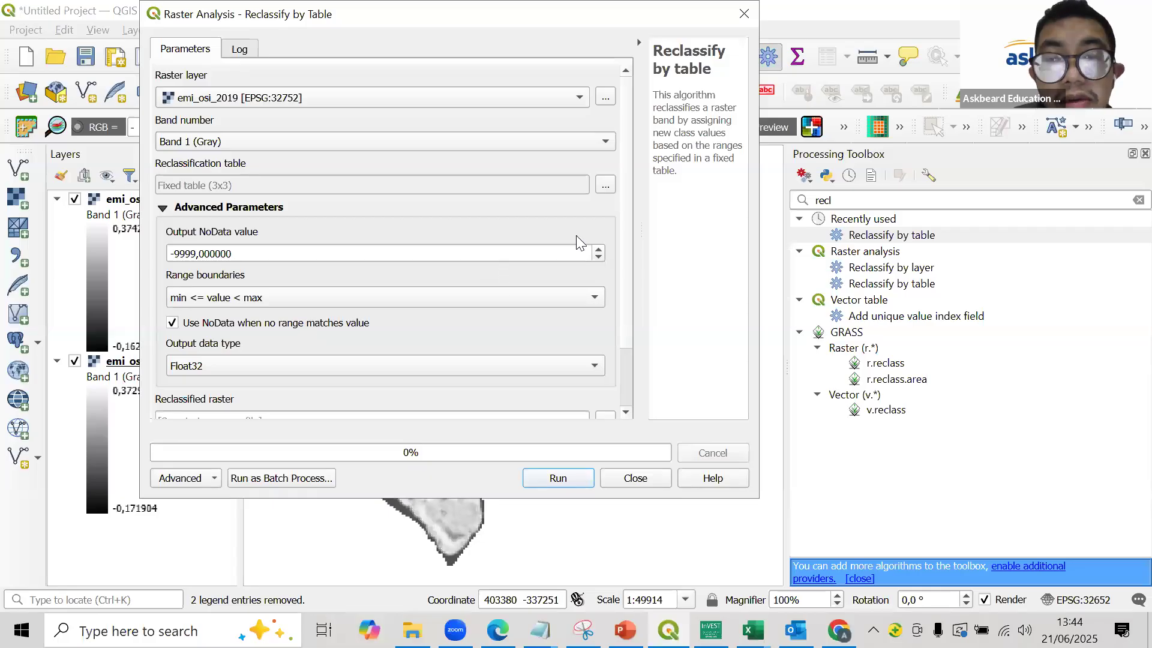
scroll(626, 209, down, 3)
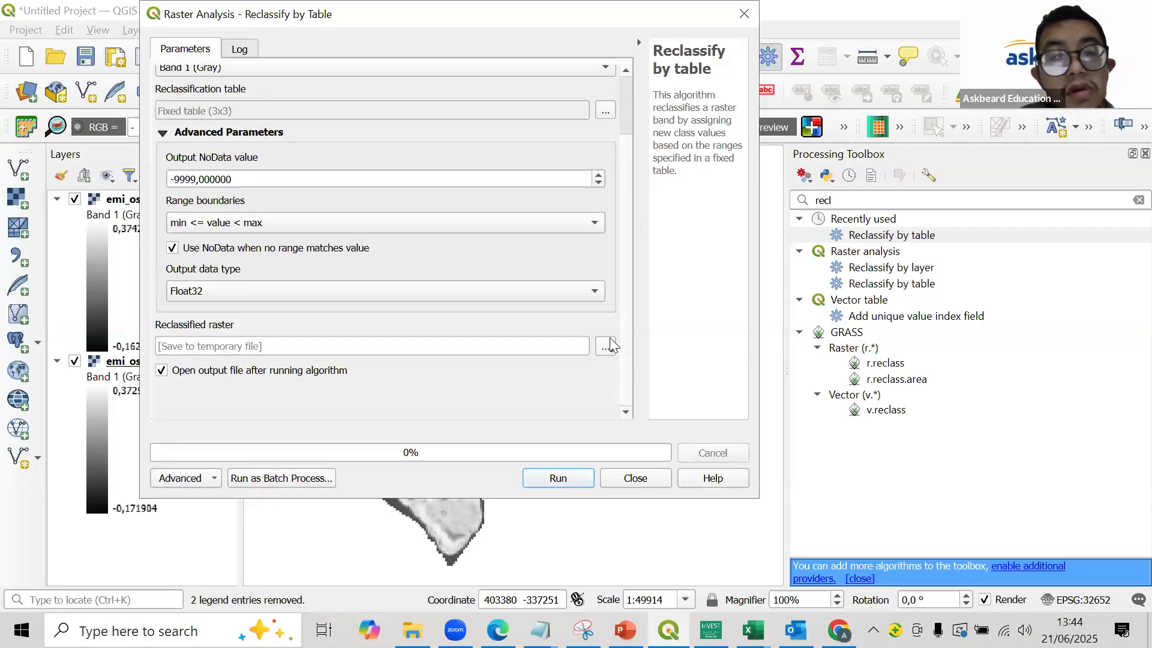
click(606, 347)
click(638, 387)
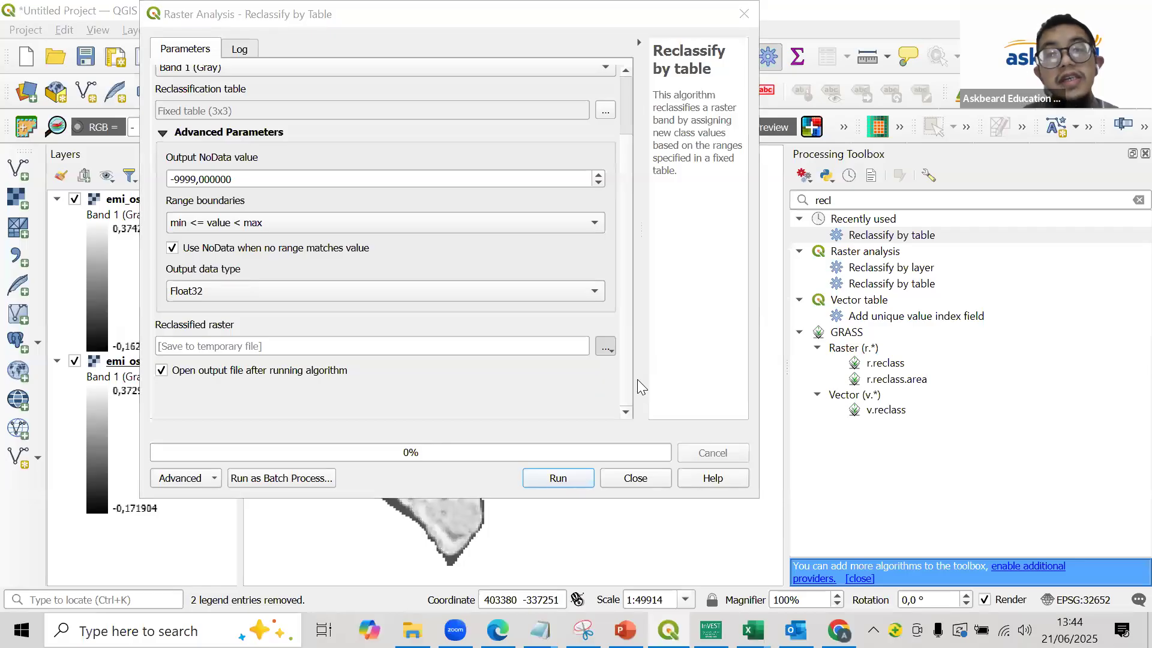
text(Land)
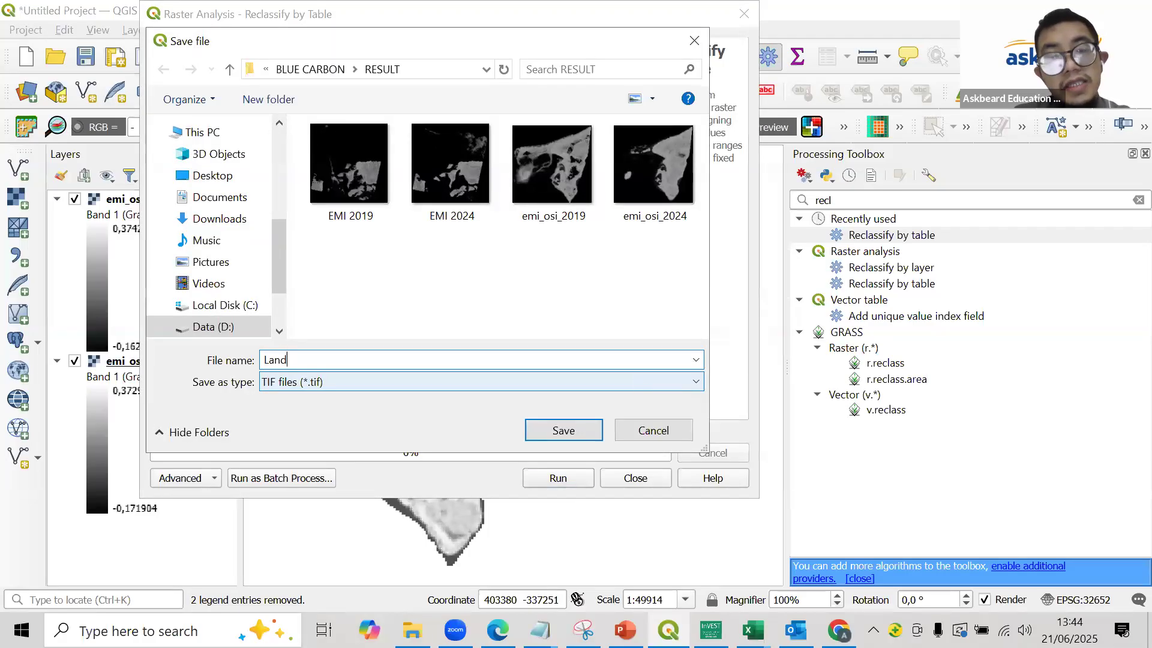
text( 2)
text(2)
text(0)
text(19)
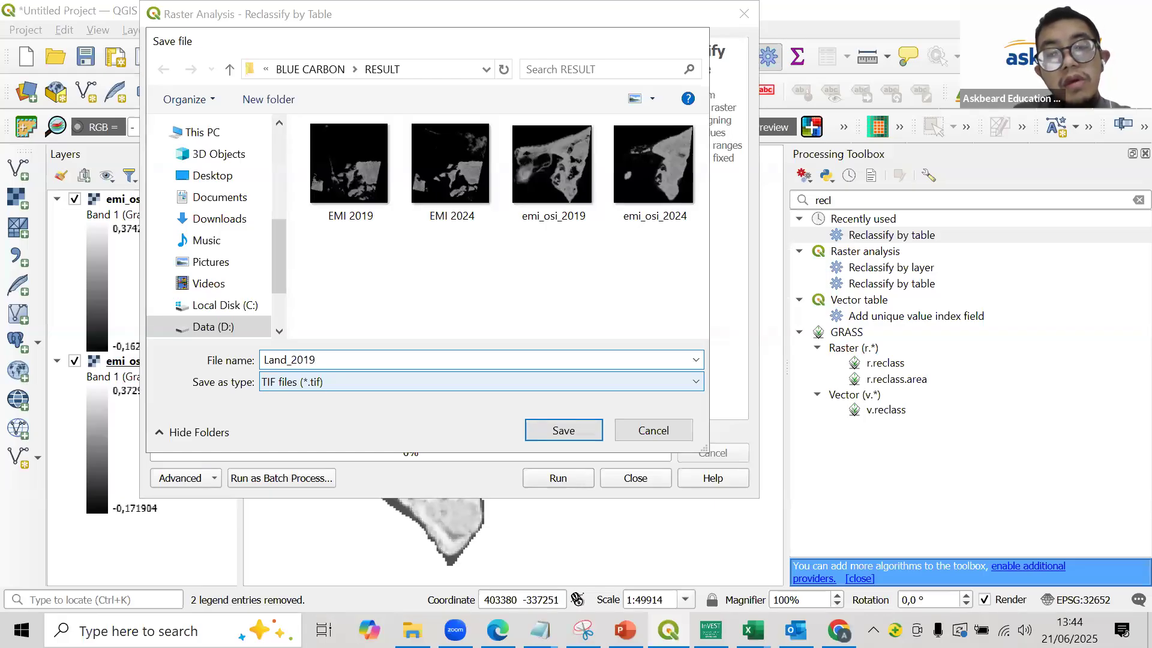
click(585, 429)
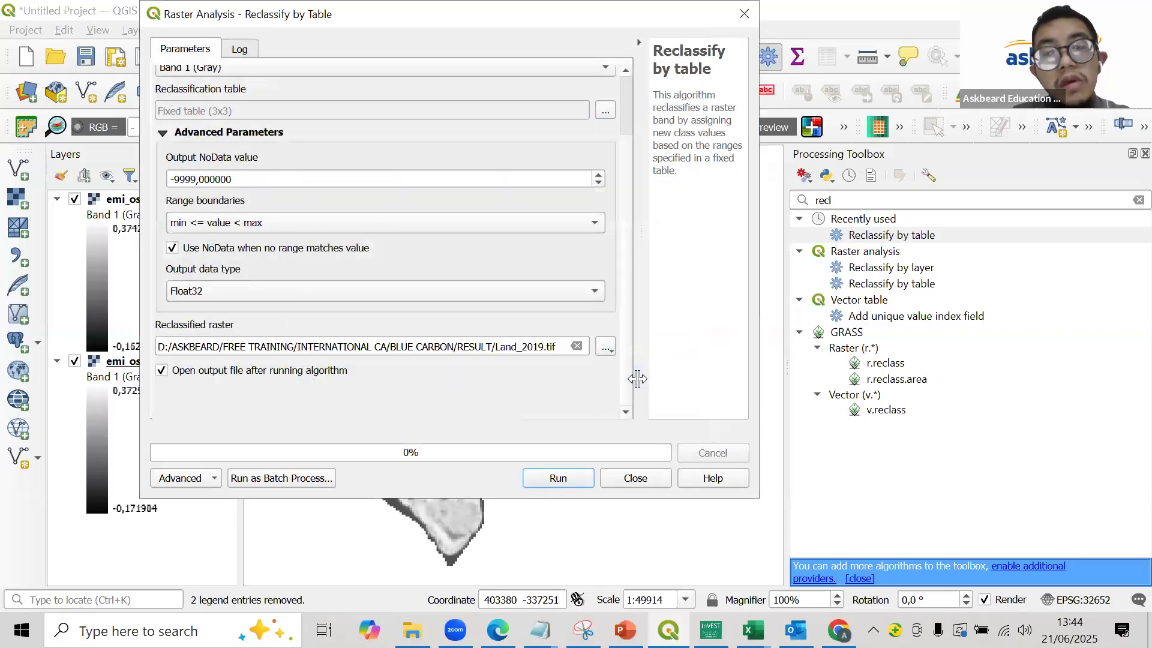
click(557, 480)
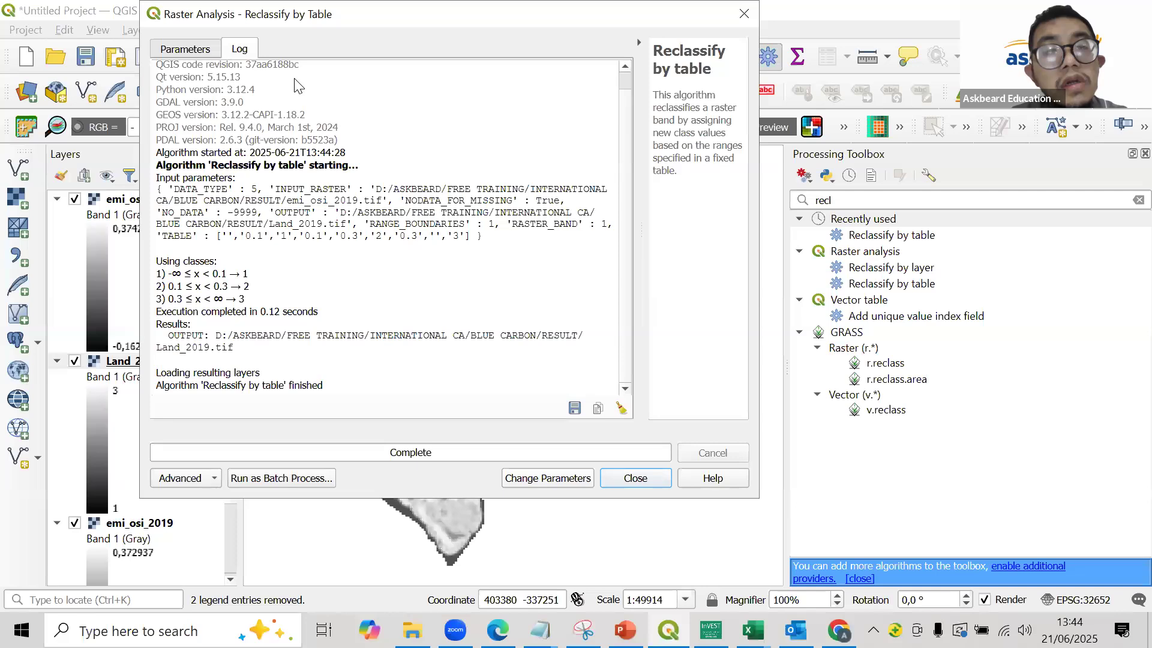
- Return to the Reclassify by Table parameters and change the input raster layer to emi_osi_2024
click(210, 53)
drag(626, 332, 631, 128)
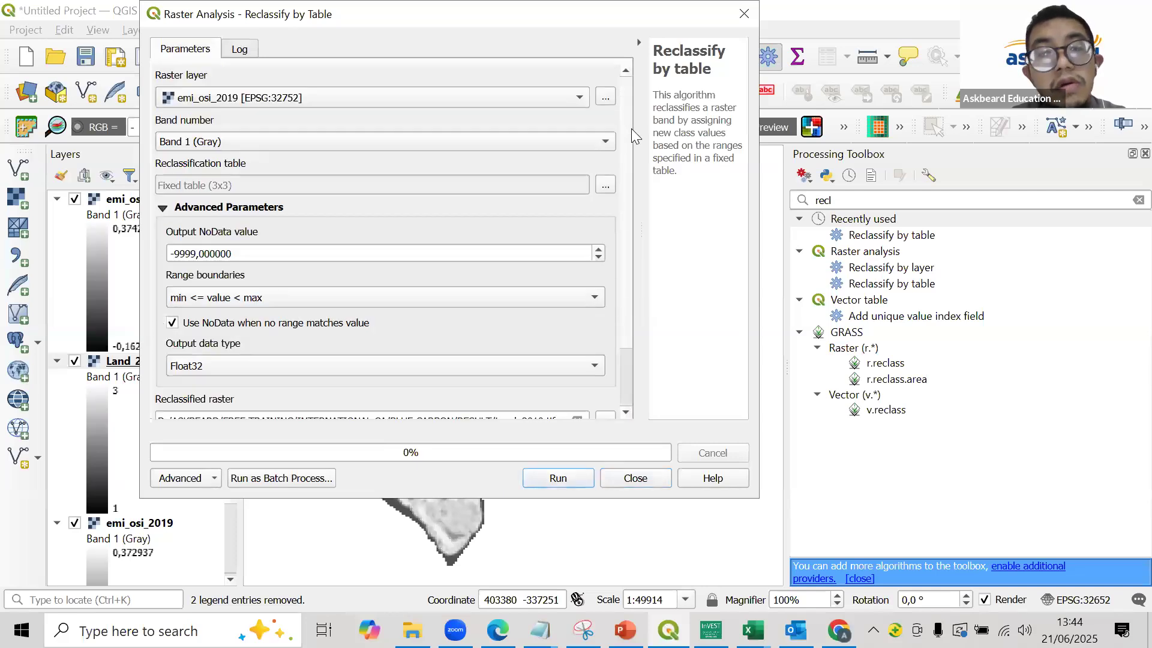
click(436, 103)
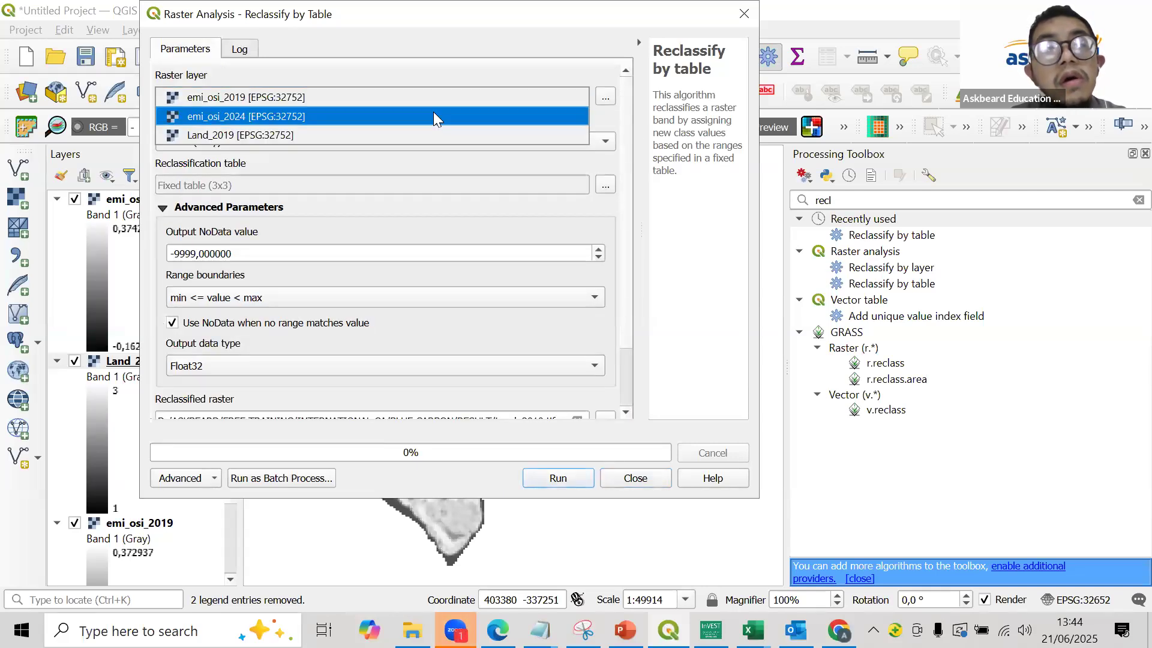
click(433, 115)
scroll(617, 242, down, 2)
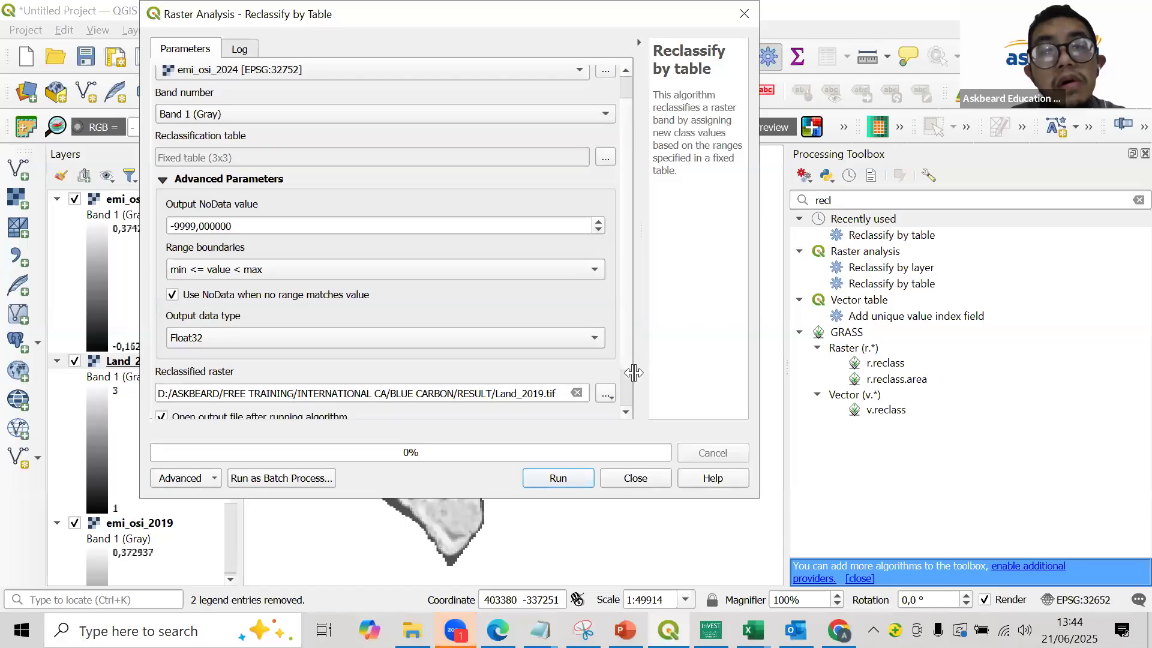
scroll(623, 265, up, 2)
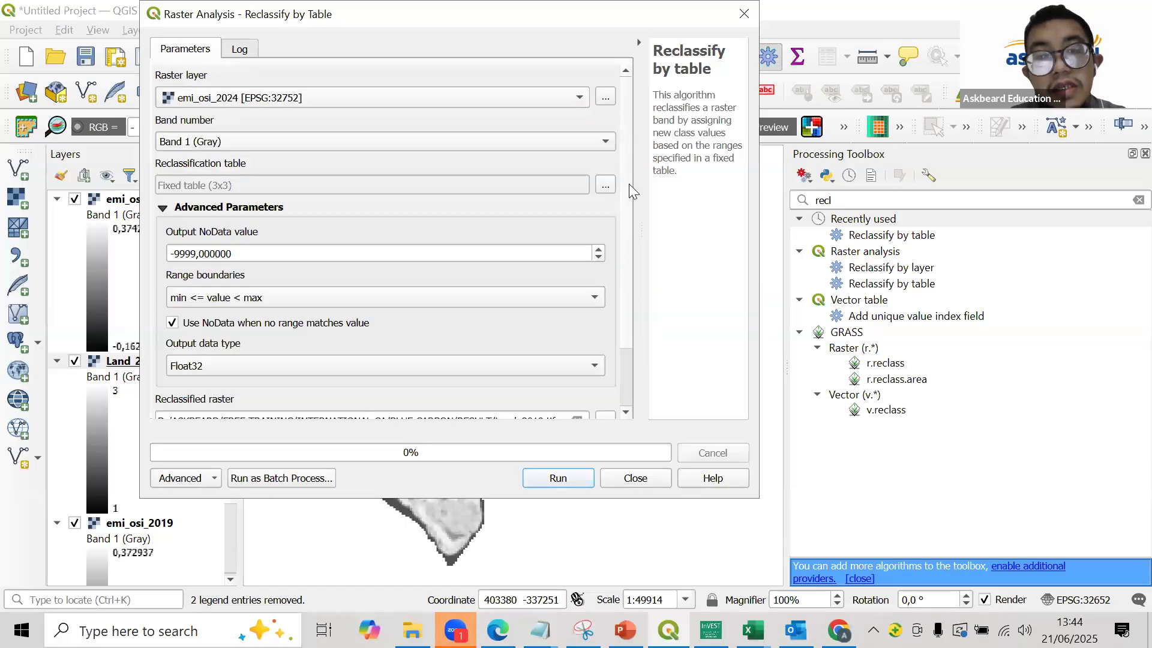
scroll(618, 414, down, 2)
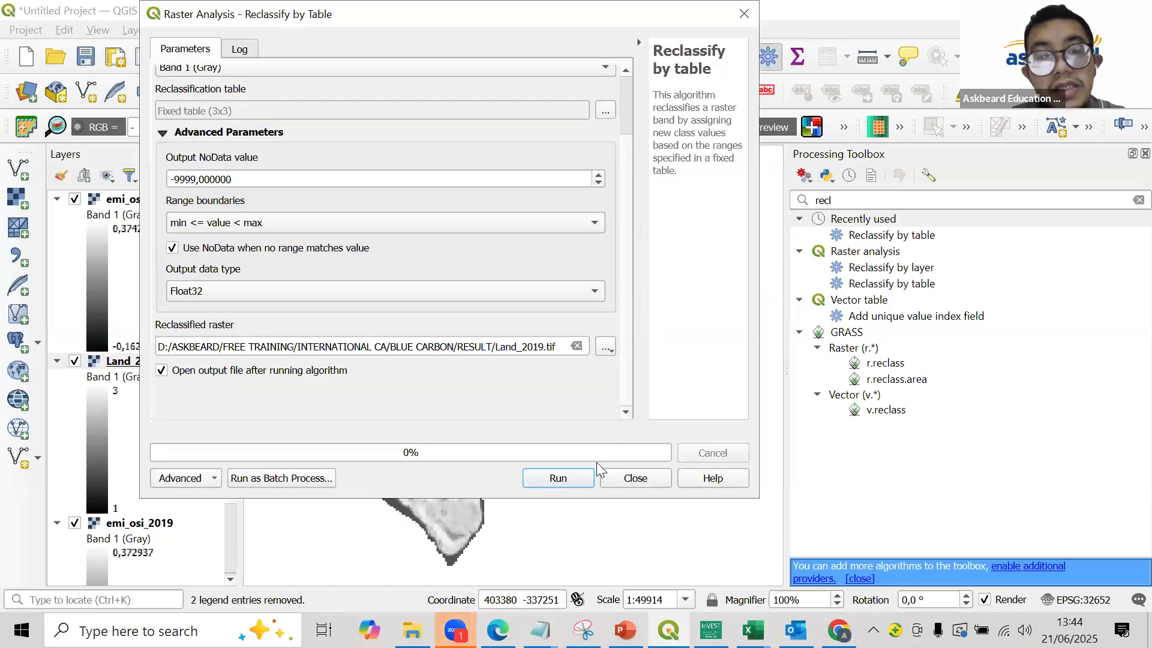
- Set the output to Land_2024 in the RESULT folder, run the reclassification, and close the tool
click(606, 346)
click(648, 388)
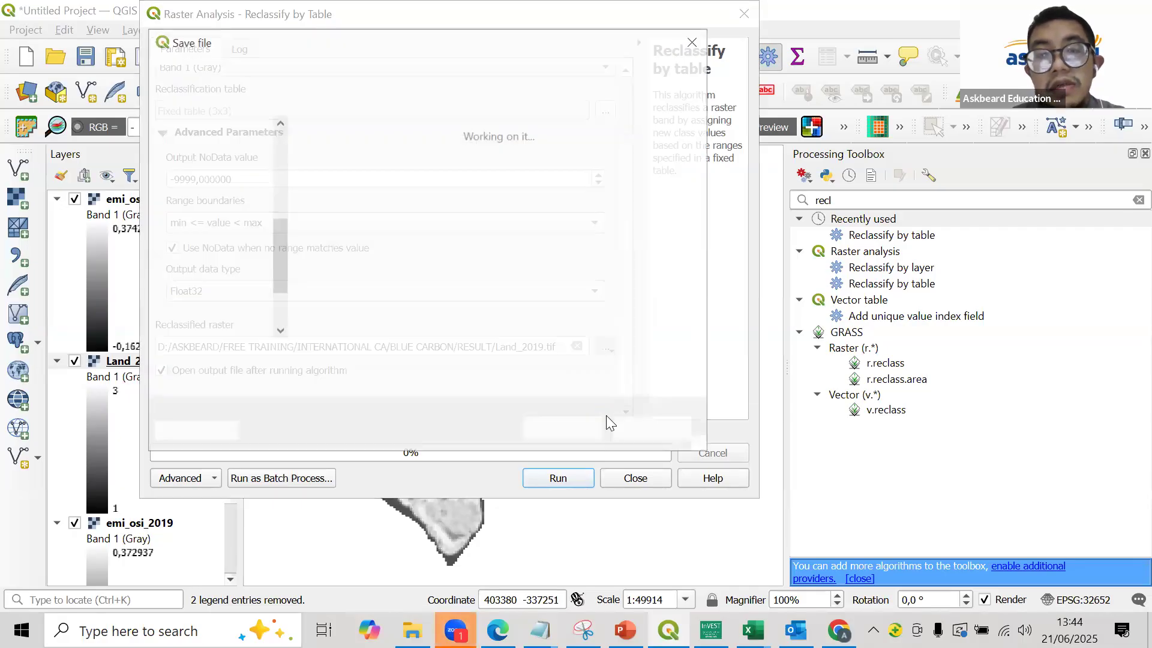
text(Land_20)
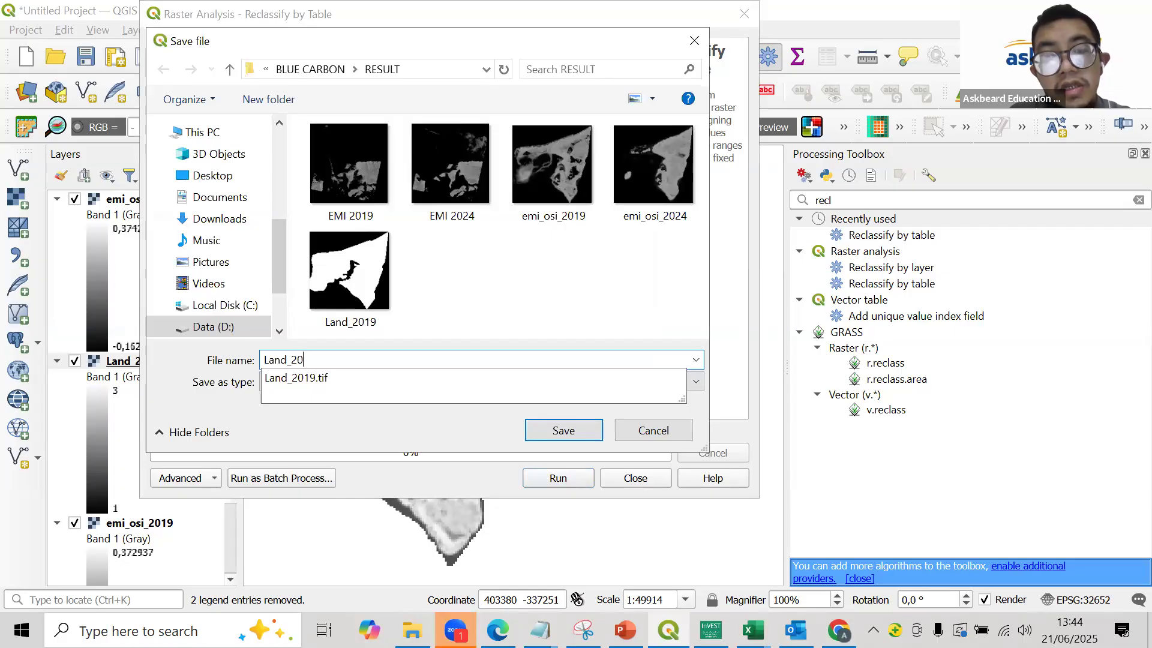
text(24)
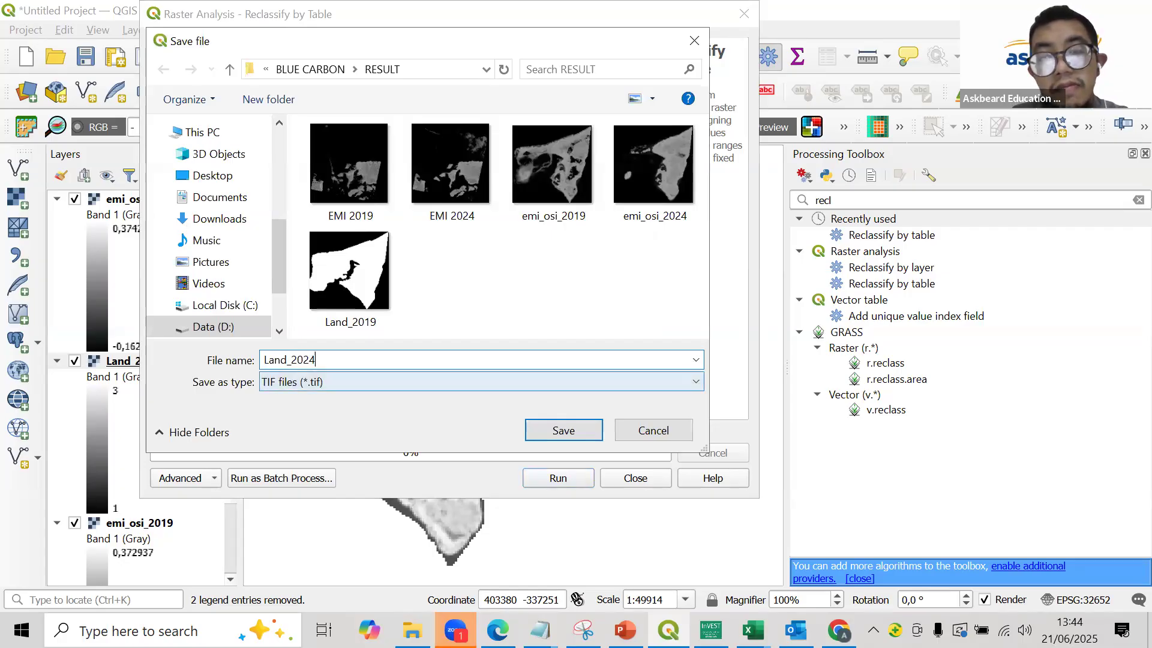
click(591, 427)
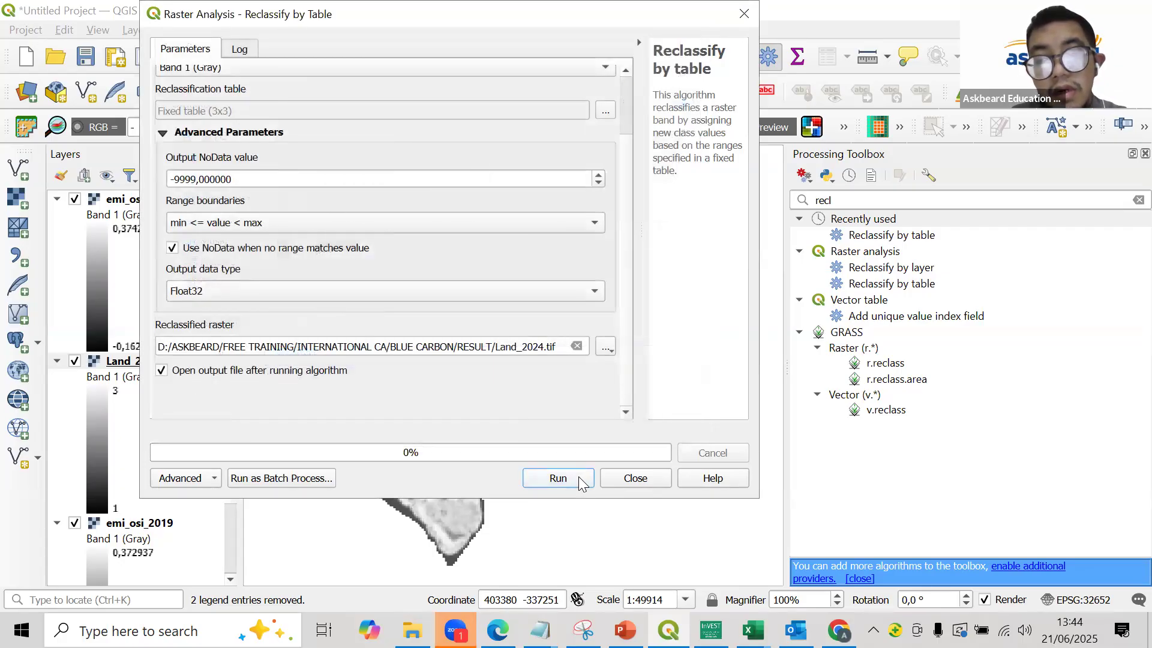
click(578, 477)
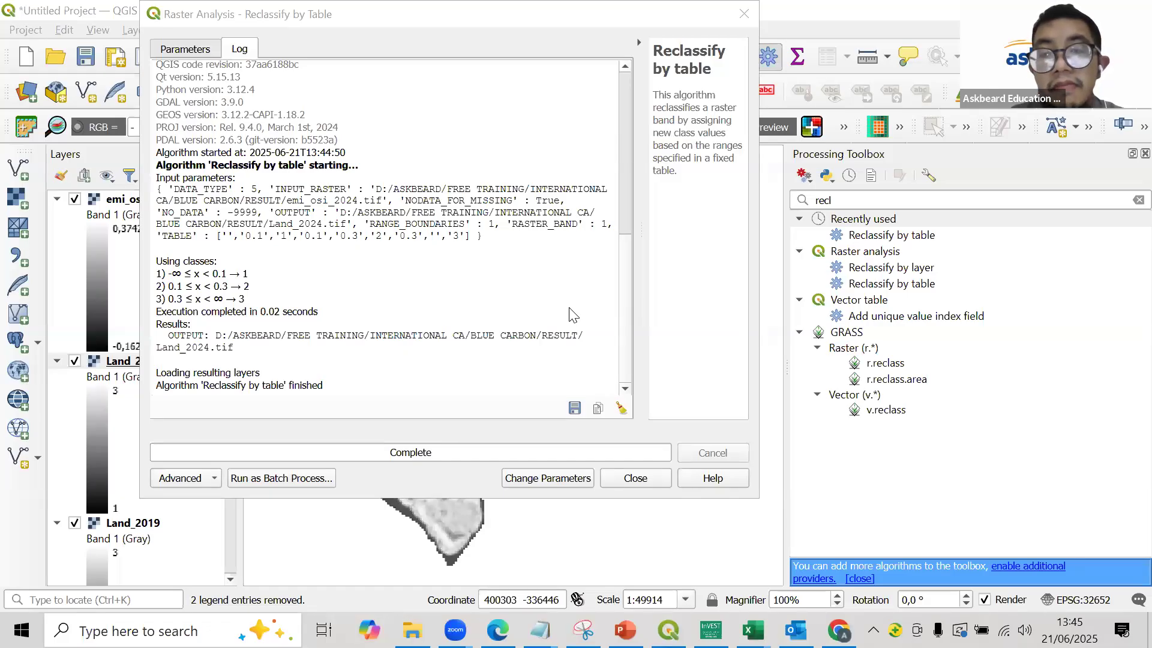
click(744, 14)
- Remove the emi_osi_2019 and emi_osi_2024 layers from the project, keeping only Land_2019 and Land_2024
scroll(179, 407, down, 5)
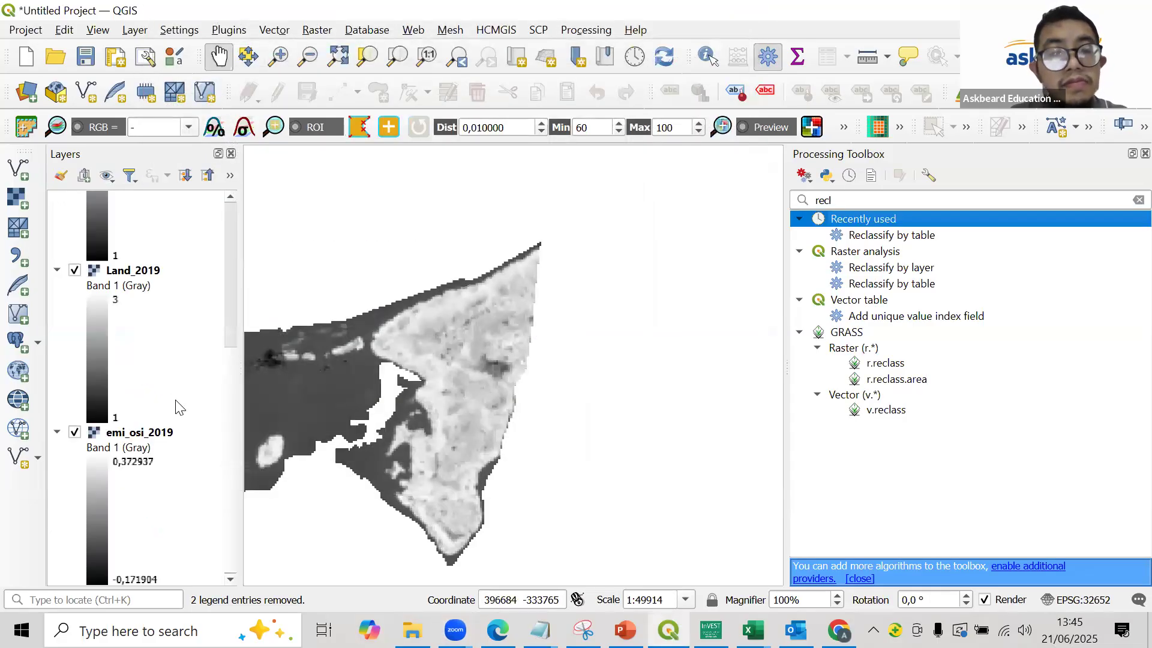
scroll(179, 407, down, 8)
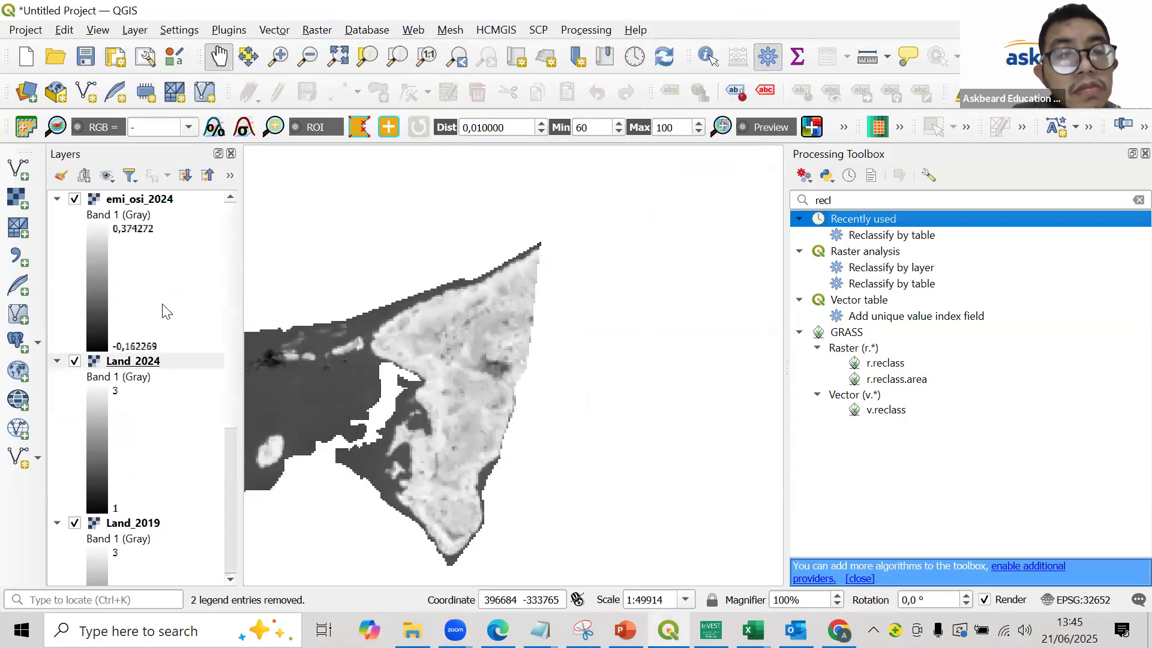
scroll(159, 420, down, 5)
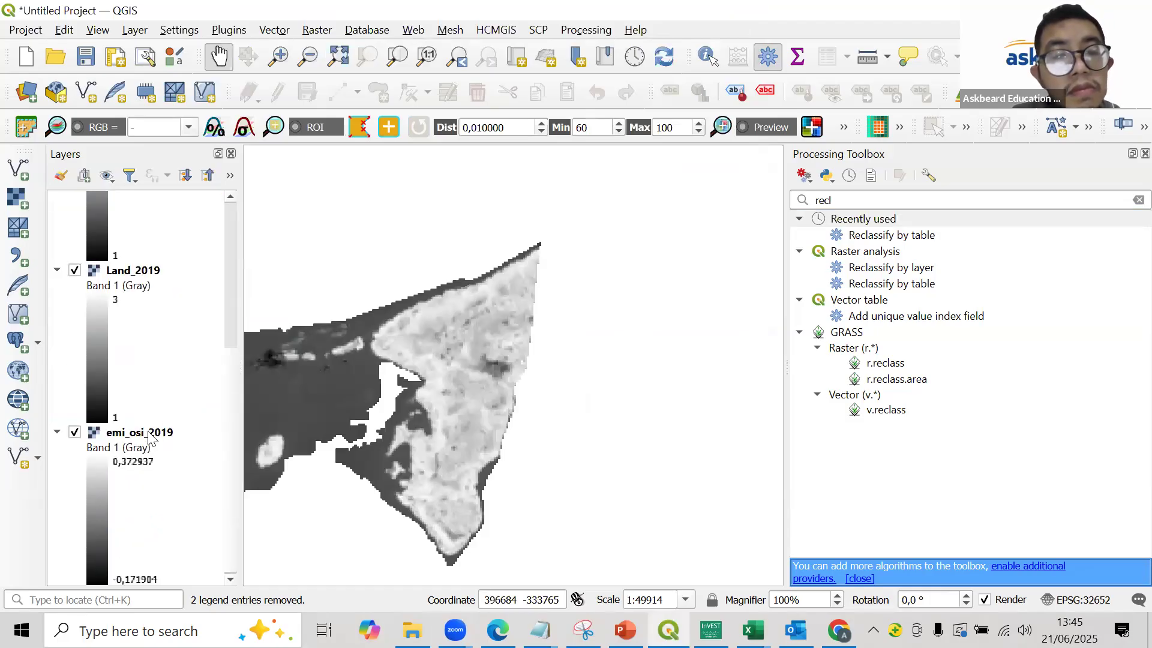
click(149, 433)
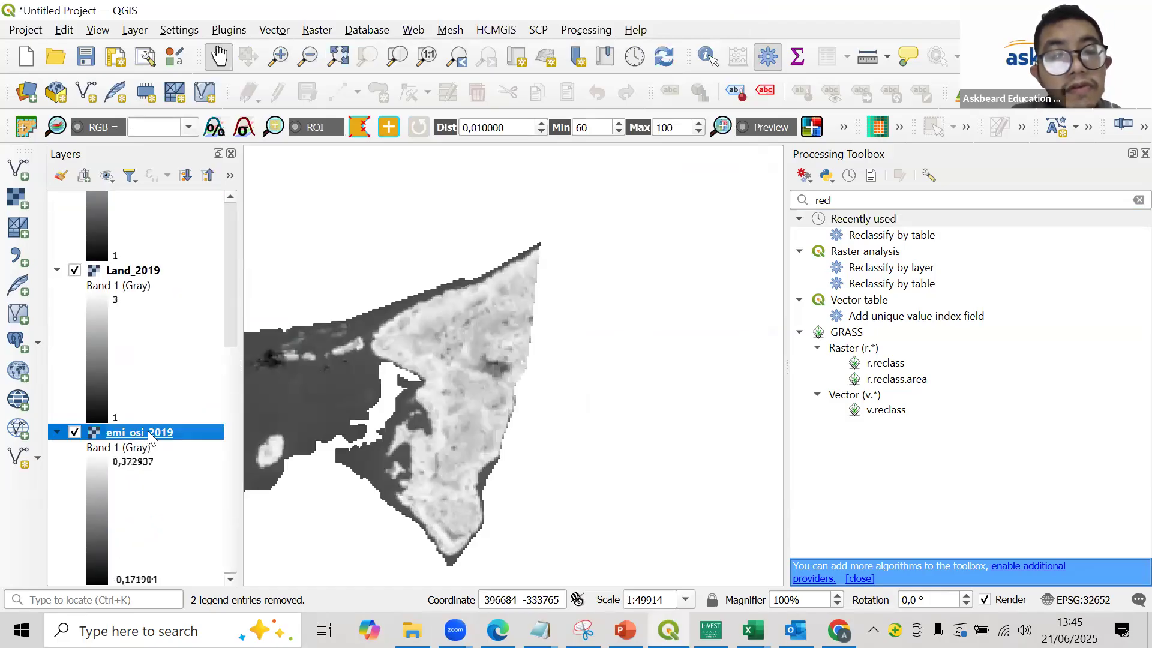
right_click(147, 431)
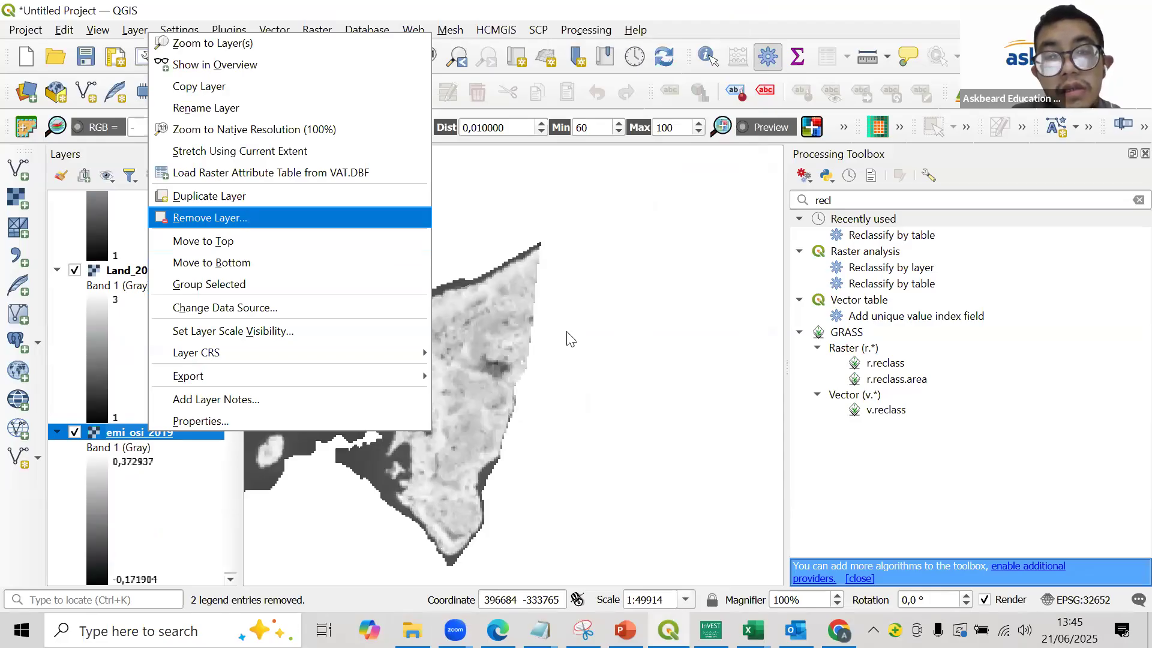
click(207, 217)
scroll(470, 362, up, 3)
scroll(474, 370, down, 5)
scroll(434, 366, up, 2)
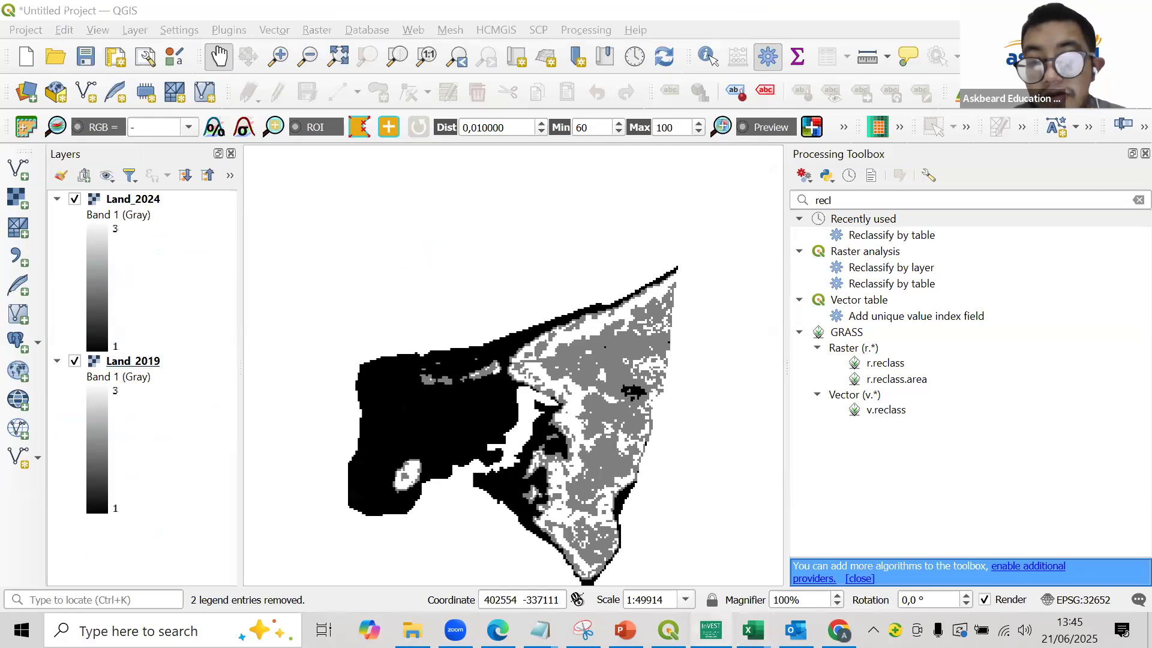
- Switch to the InVEST Workbench and close the open model tab to return to the model list
mouse_move(711, 630)
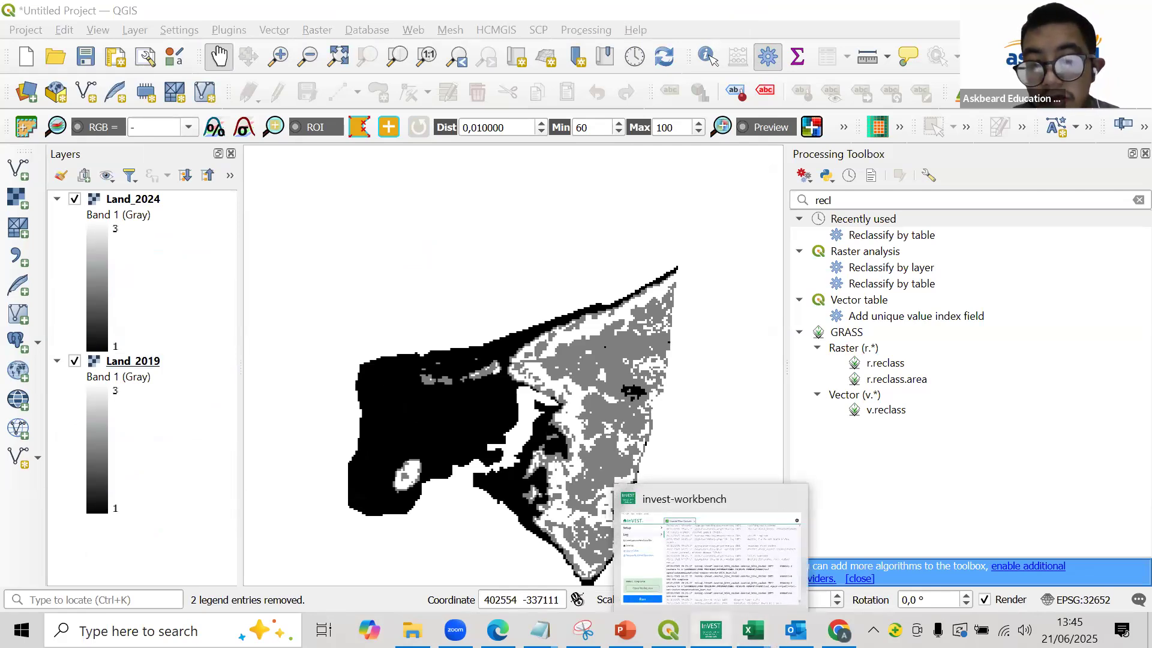
click(681, 611)
click(468, 77)
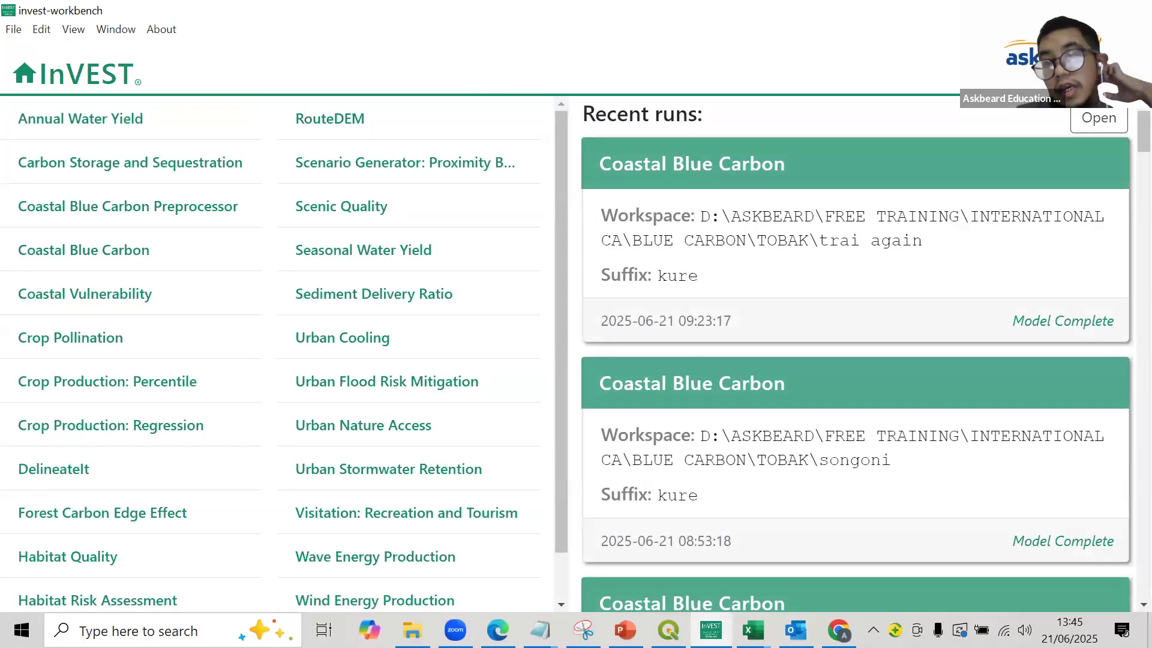
- Search Windows for "inv" and choose the InVEST 3.14.3 Workbench app
click(138, 631)
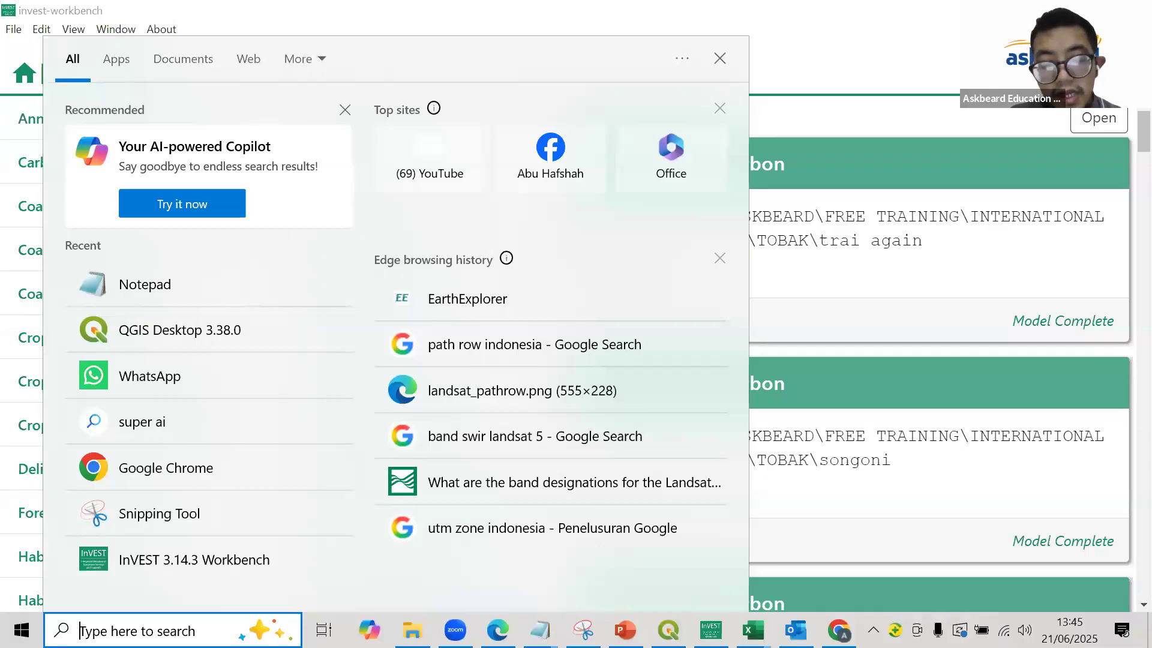
text(inv)
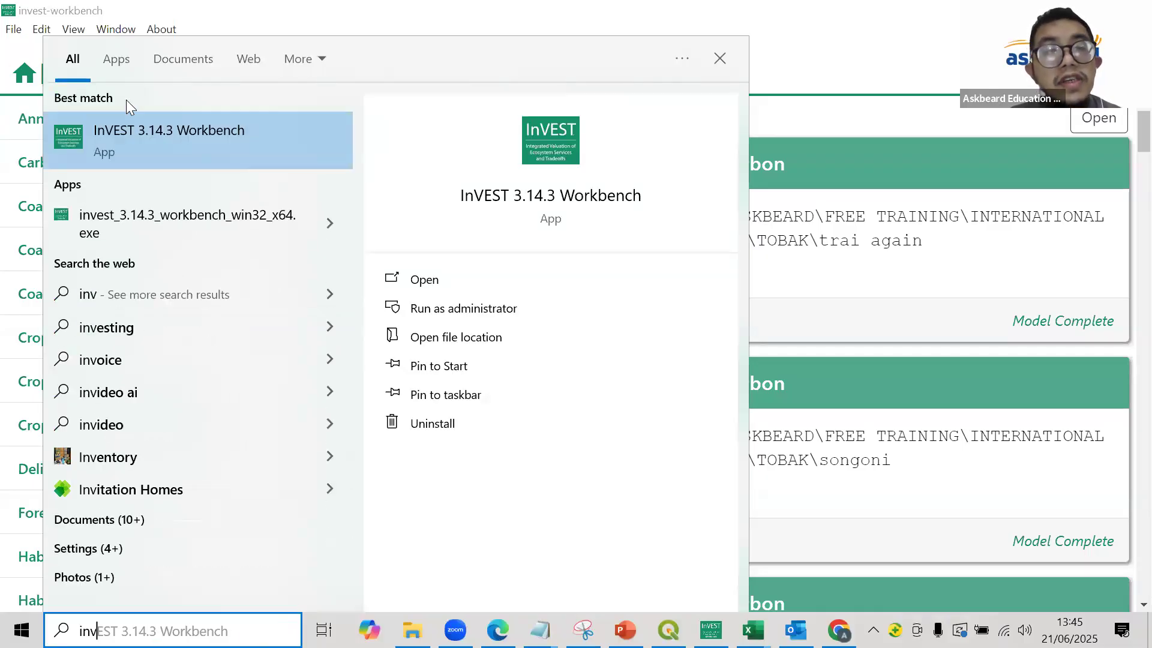
click(157, 157)
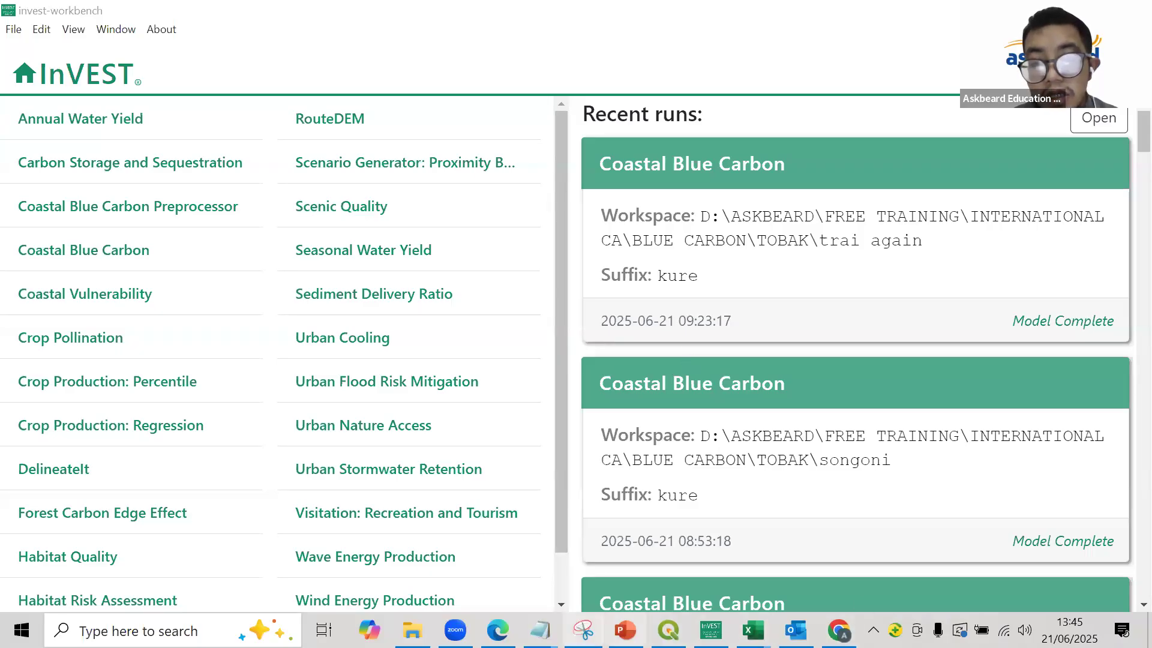
- Open the Coastal Blue Carbon model and review the inputs required in its setup form
mouse_move(796, 630)
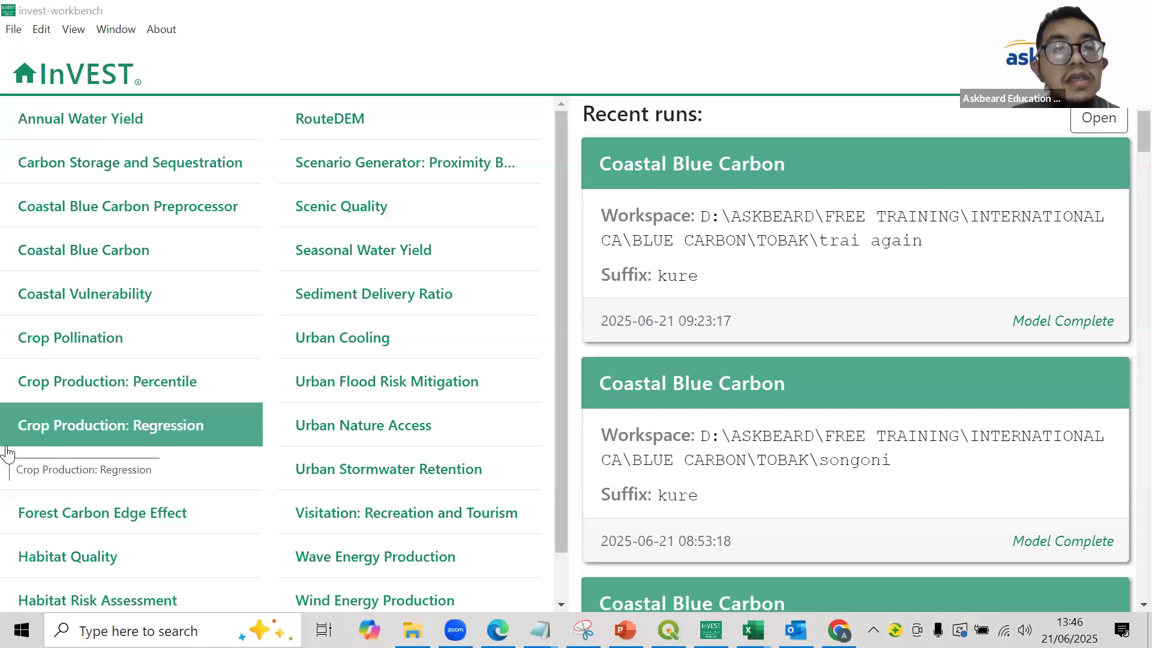
click(90, 250)
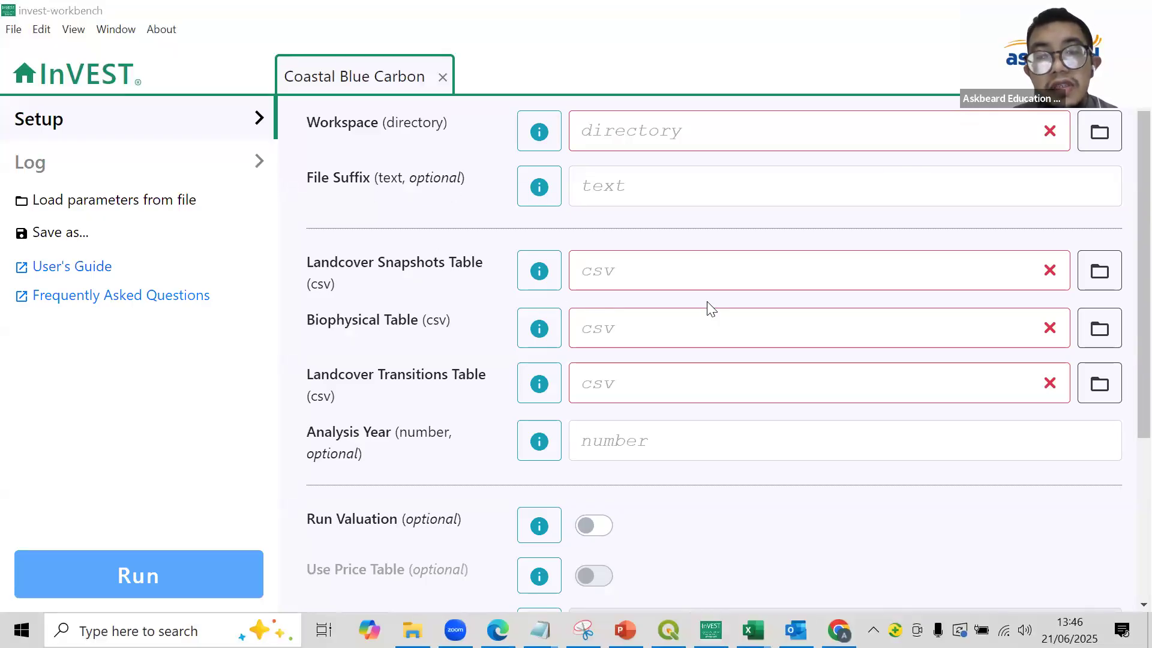
scroll(710, 307, down, 1)
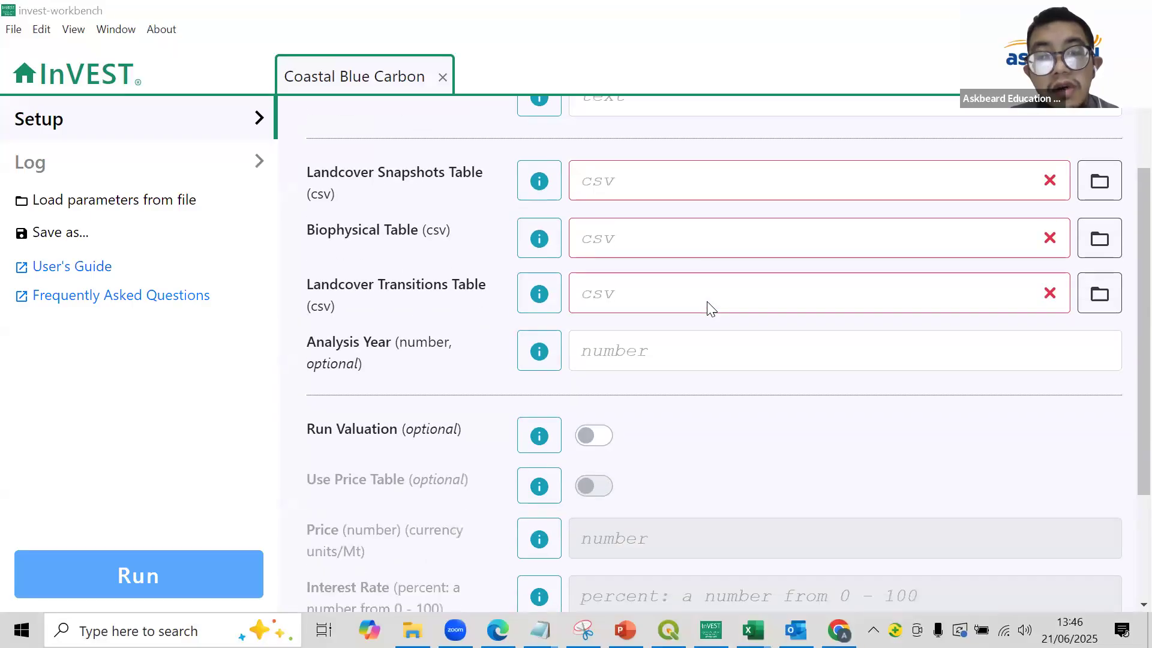
scroll(707, 290, up, 1)
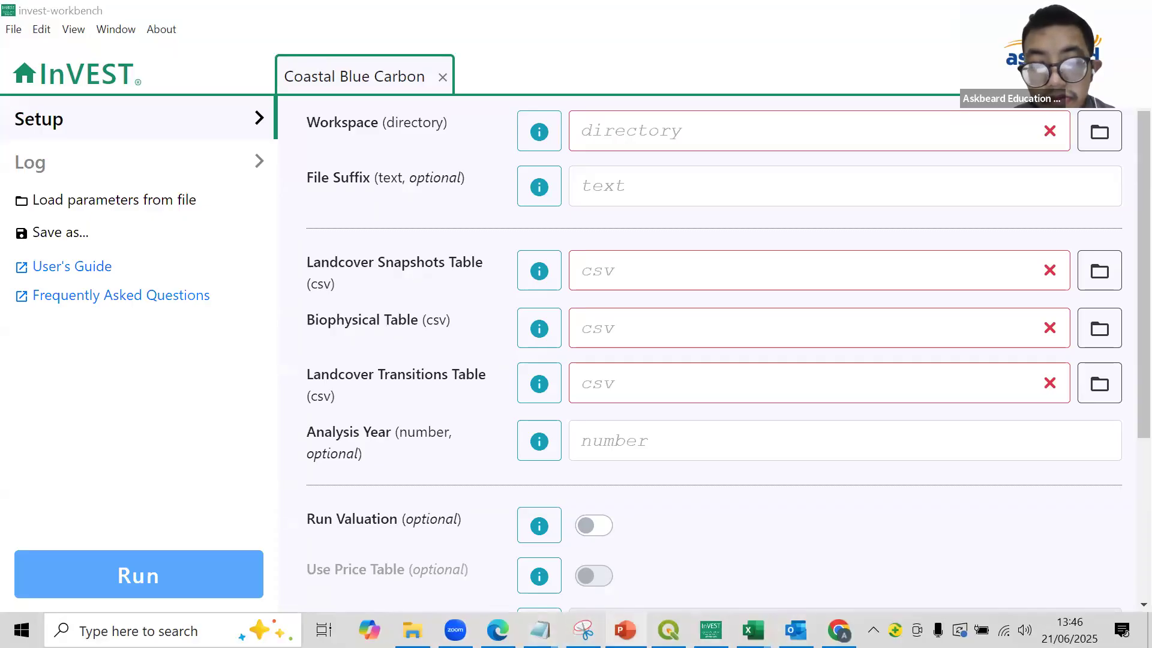
- Switch to the Coastal Blue Carbon documentation and read the preprocessor description and its required input tables
key(alt+Tab)
key(alt+Tab)
click(529, 185)
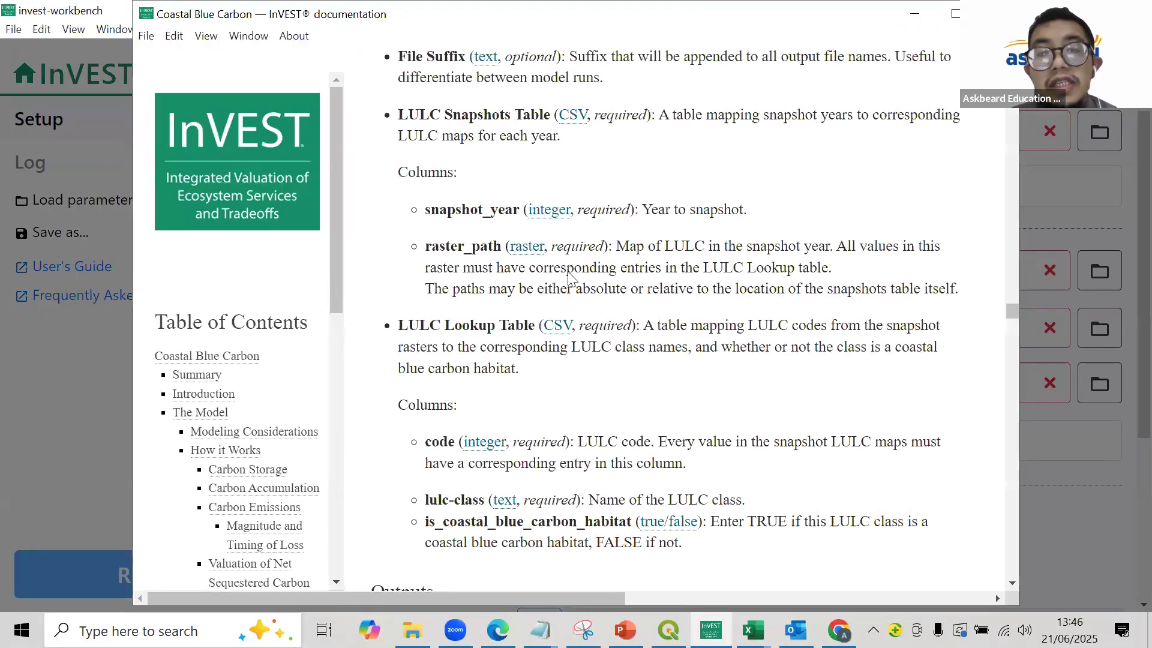
scroll(719, 224, up, 3)
scroll(718, 224, down, 5)
scroll(731, 213, up, 15)
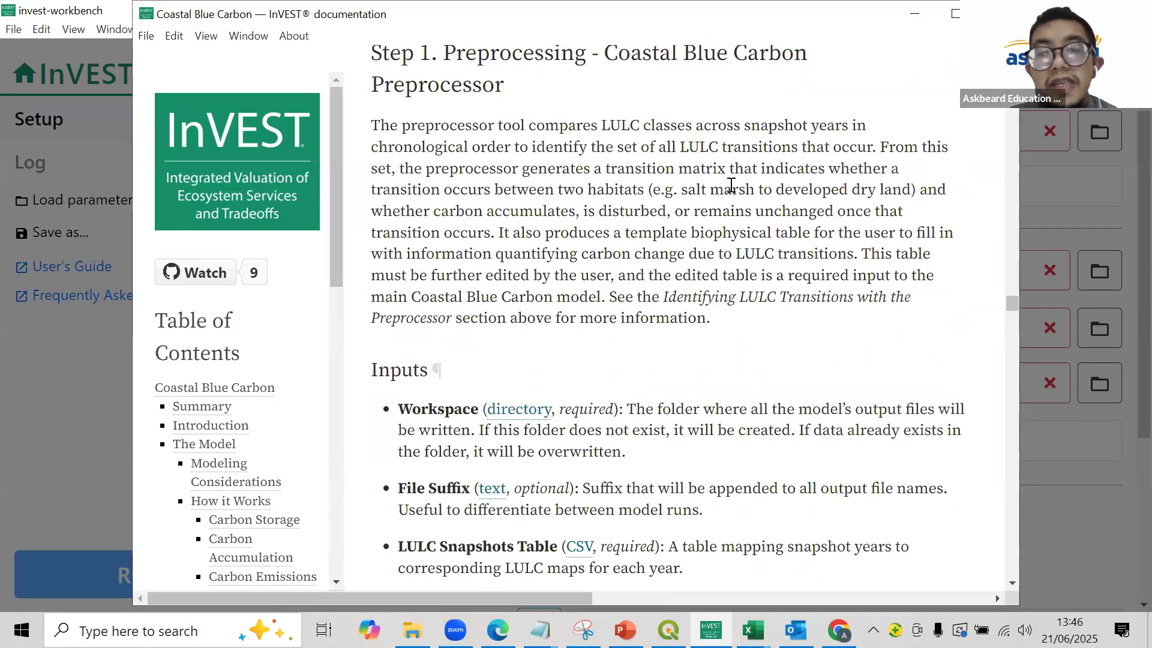
scroll(729, 174, down, 8)
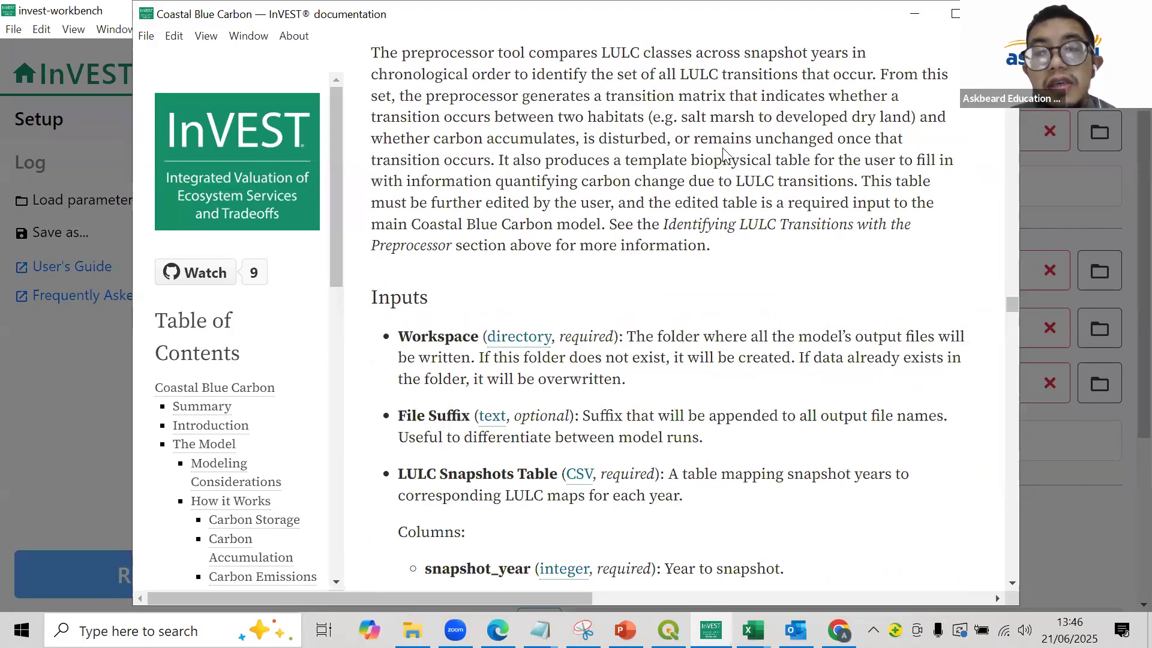
- Examine how the preprocessor fills the transition matrix and which columns the LULC snapshots and LULC lookup tables require
scroll(956, 125, up, 15)
scroll(738, 189, down, 5)
scroll(520, 252, up, 6)
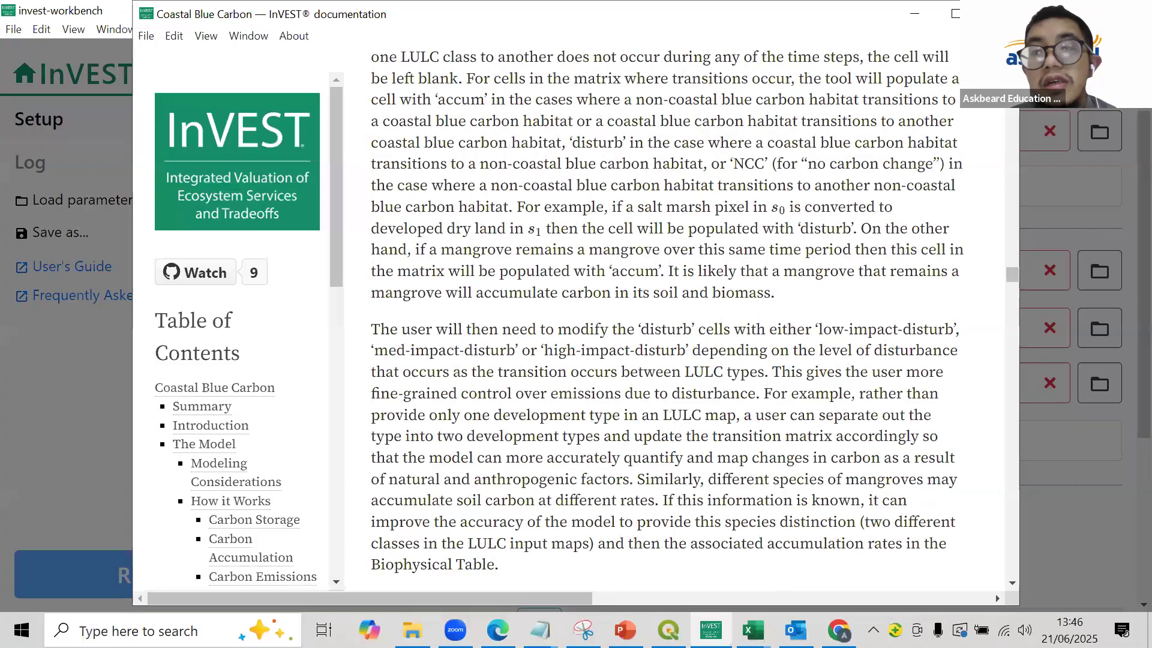
scroll(442, 216, up, 20)
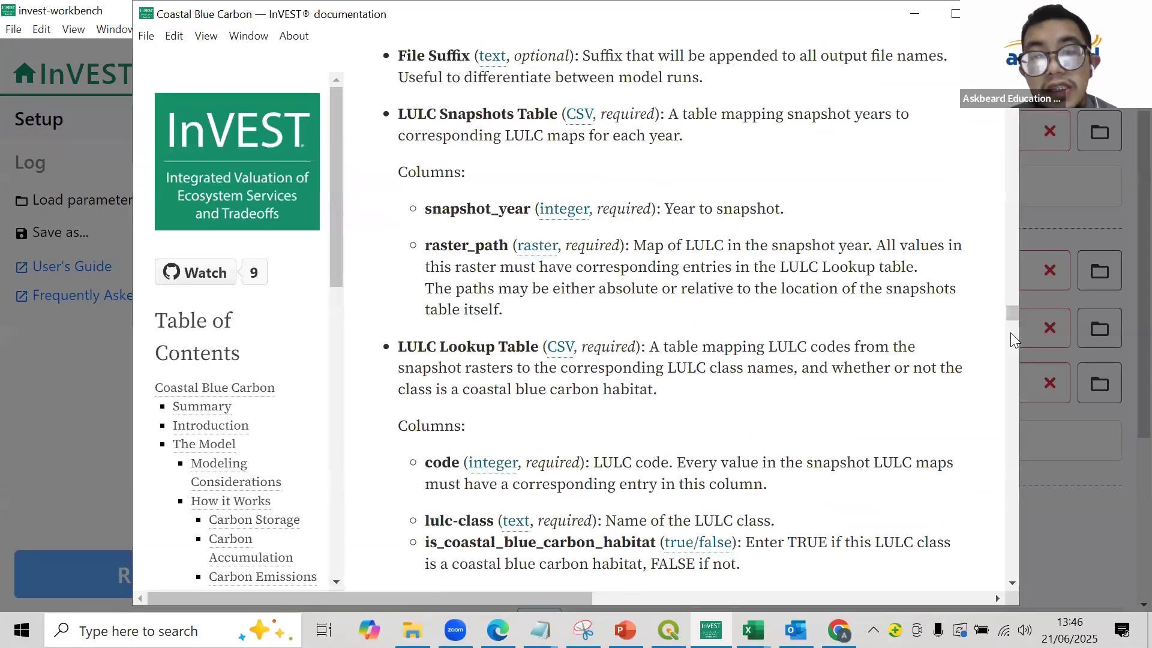
mouse_move(1012, 313)
mouse_down()
mouse_move(1012, 338)
mouse_move(1013, 309)
mouse_move(1013, 318)
mouse_up()
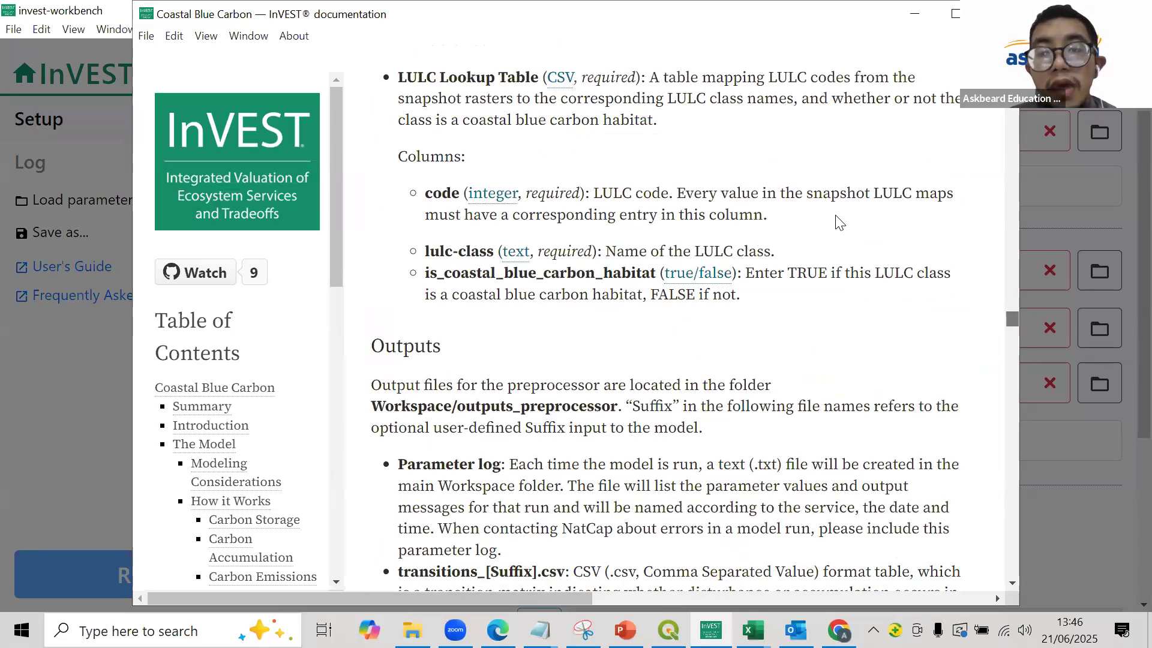
- Close the documentation and go to the Software Installation slide of the BLUE CARBON presentation in PowerPoint
click(999, 13)
click(89, 496)
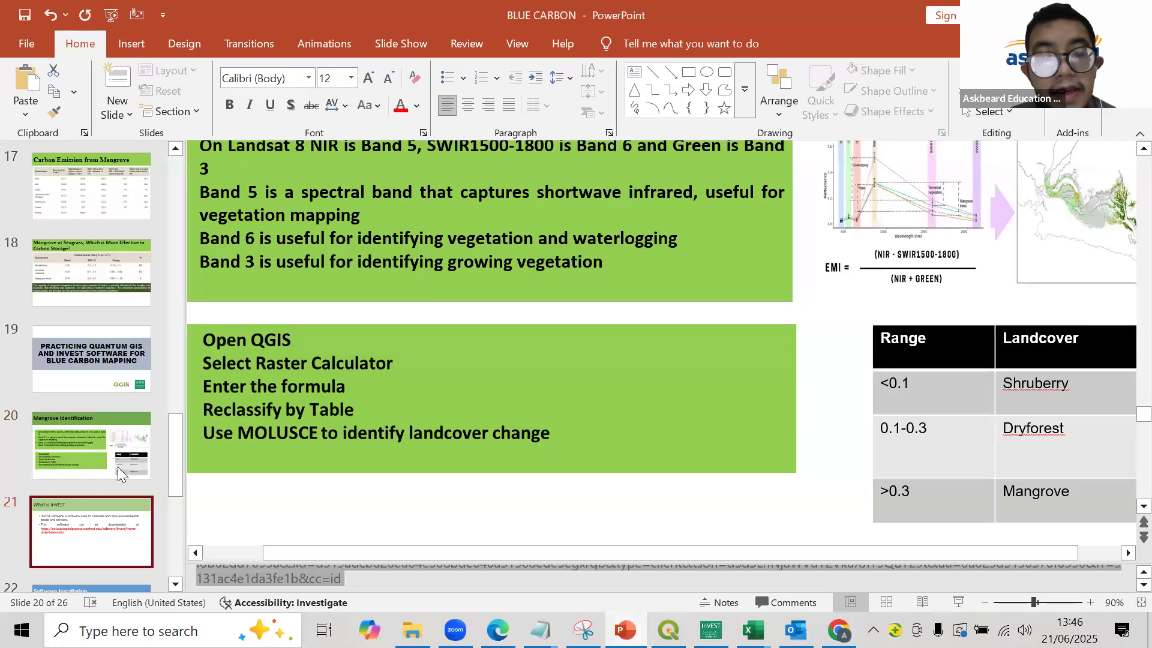
key(Down)
click(115, 482)
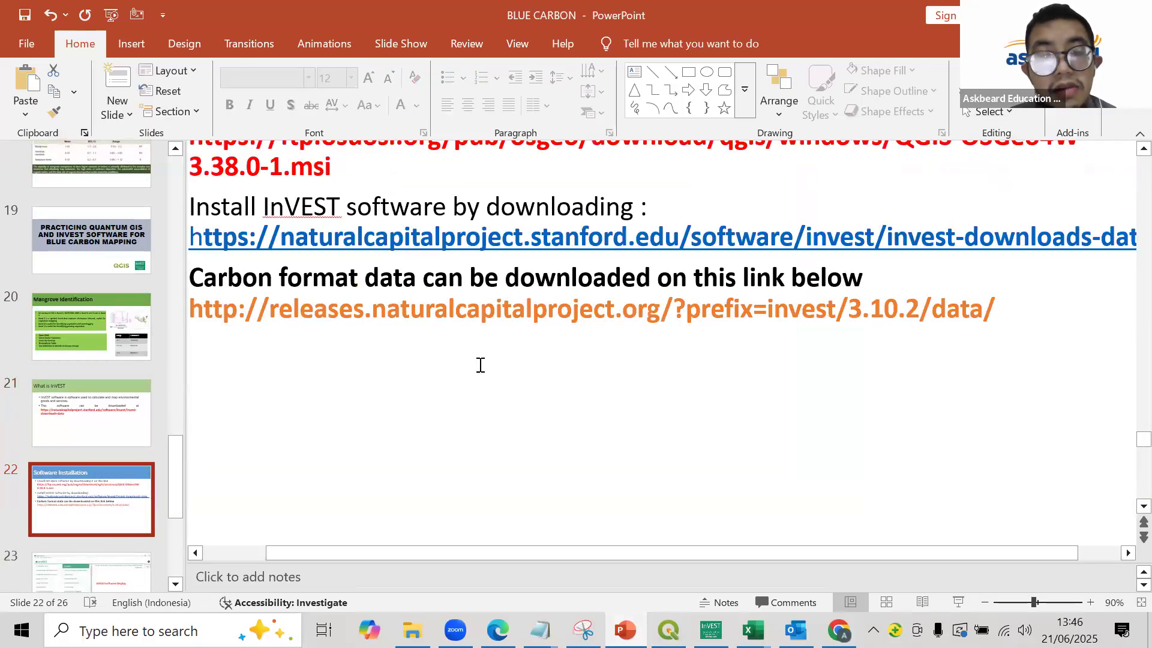
scroll(483, 344, down, 1)
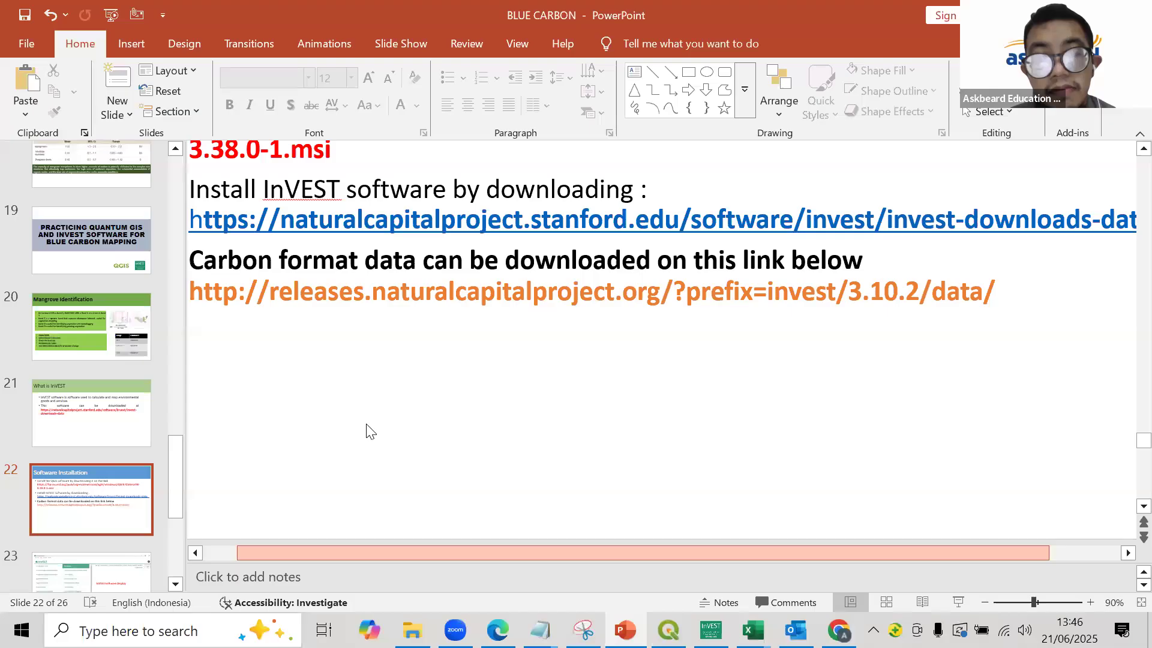
scroll(366, 431, left, 2)
scroll(391, 273, up, 3)
mouse_move(264, 362)
mouse_down()
mouse_move(1062, 360)
mouse_move(947, 361)
mouse_up()
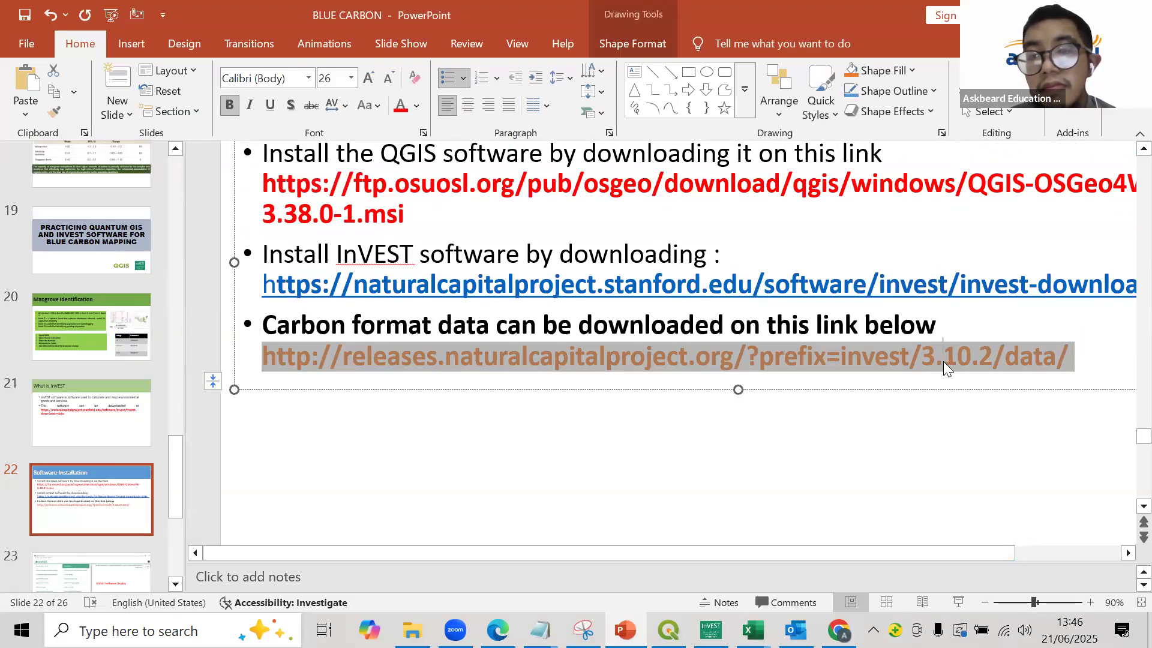
right_click(943, 361)
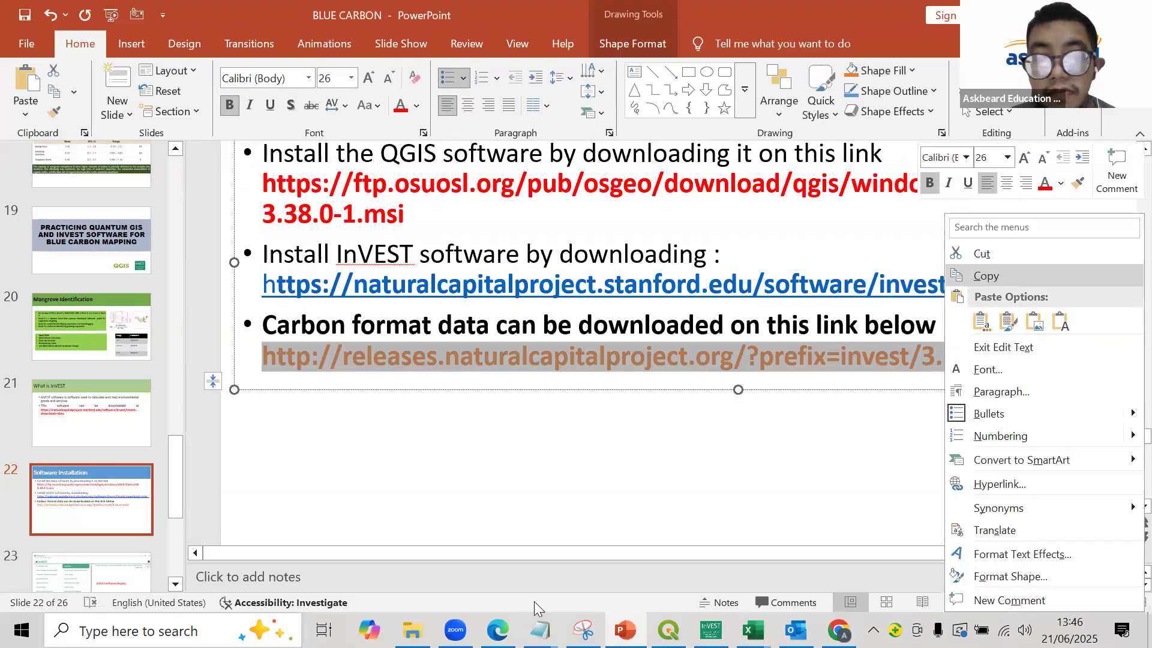
- Switch to Chrome and open the copied InVEST 3.10.2 sample data link
click(839, 630)
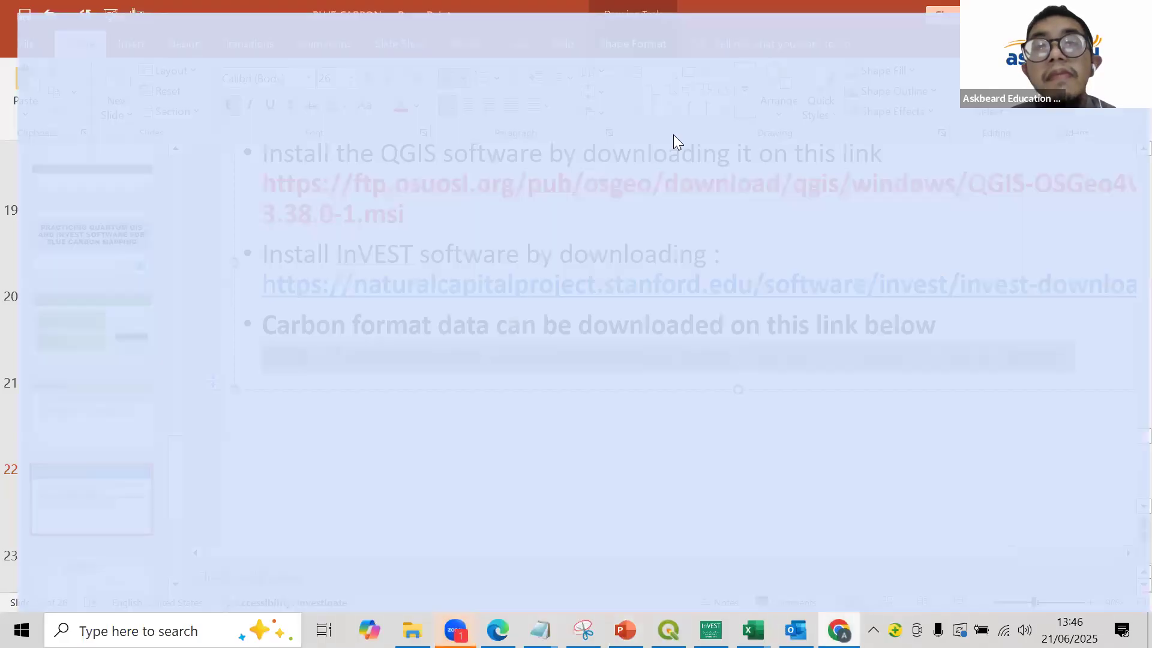
click(704, 48)
key(ctrl+v)
key(Return)
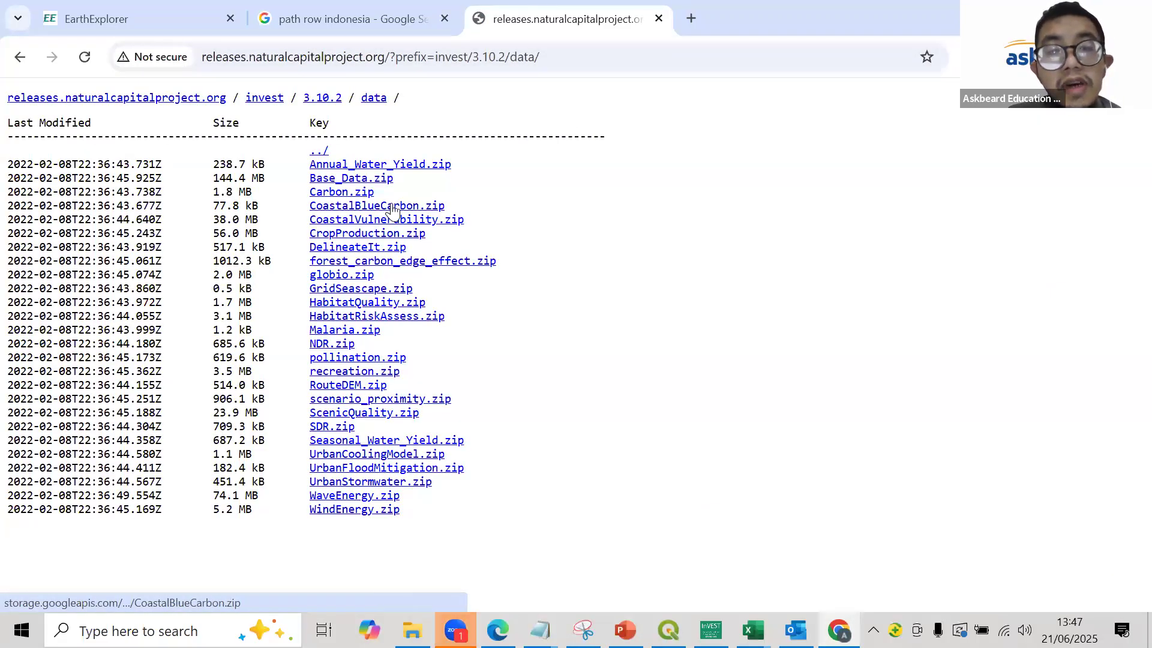
mouse_move(463, 605)
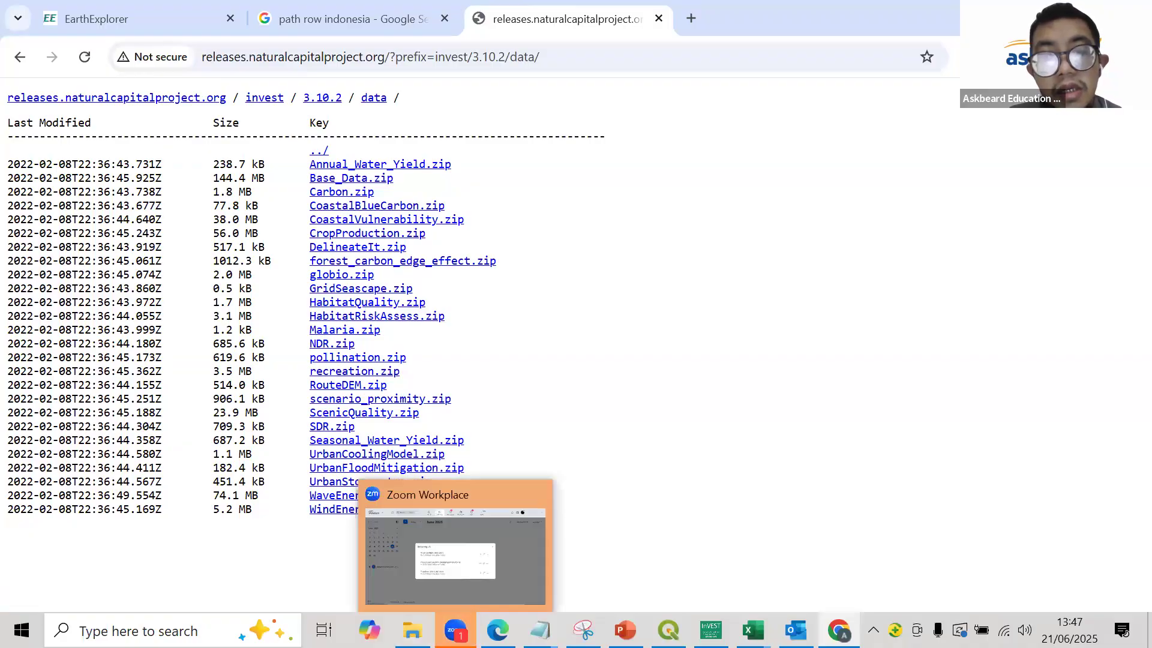
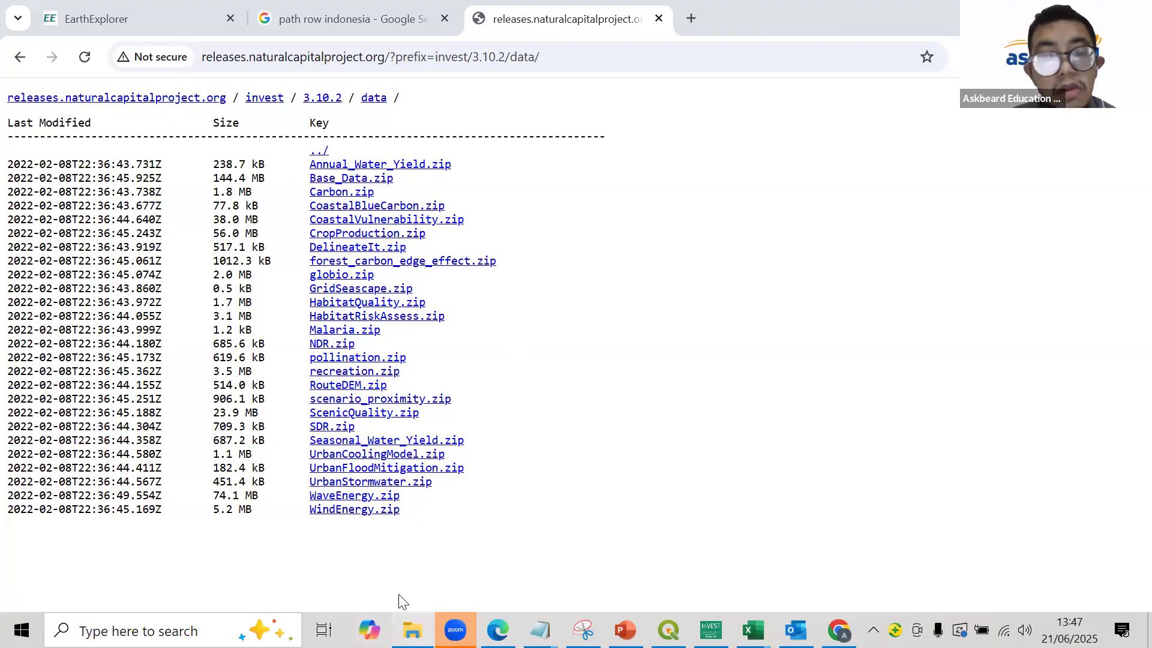
- In File Explorer, go to FREE TRAINING > JUNI 2025 > BLUEKARBON > CoastalBlueCarbon > CoastalBlueCarbon > inputs and open the snapshots CSV file
click(412, 629)
scroll(387, 282, up, 2)
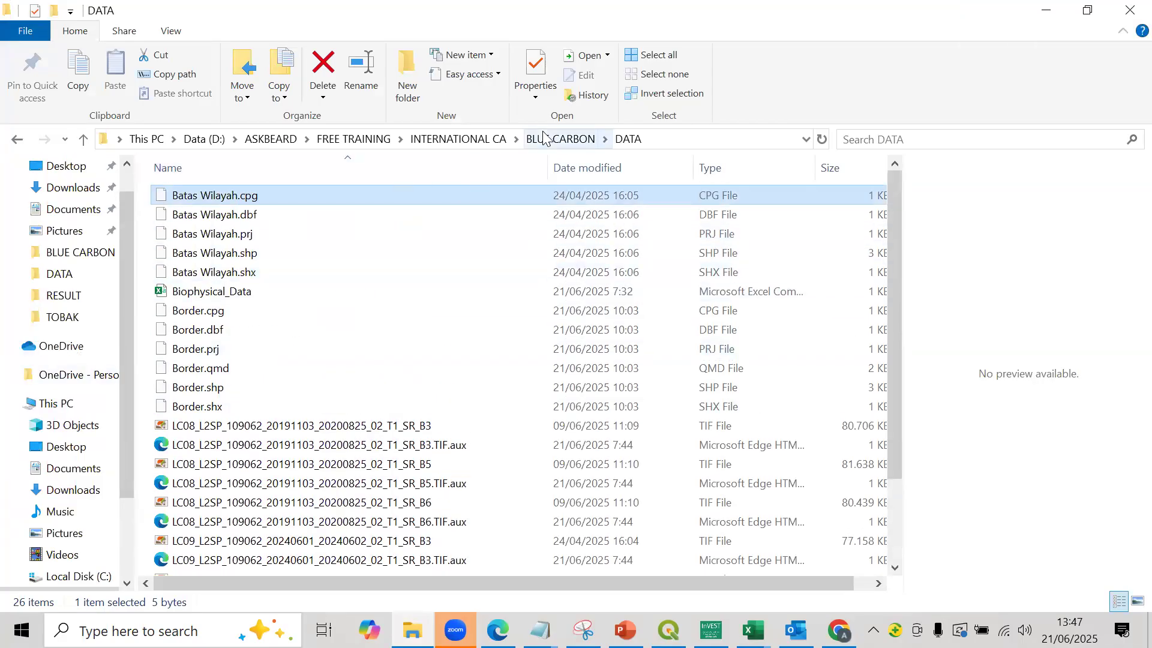
click(470, 139)
click(378, 138)
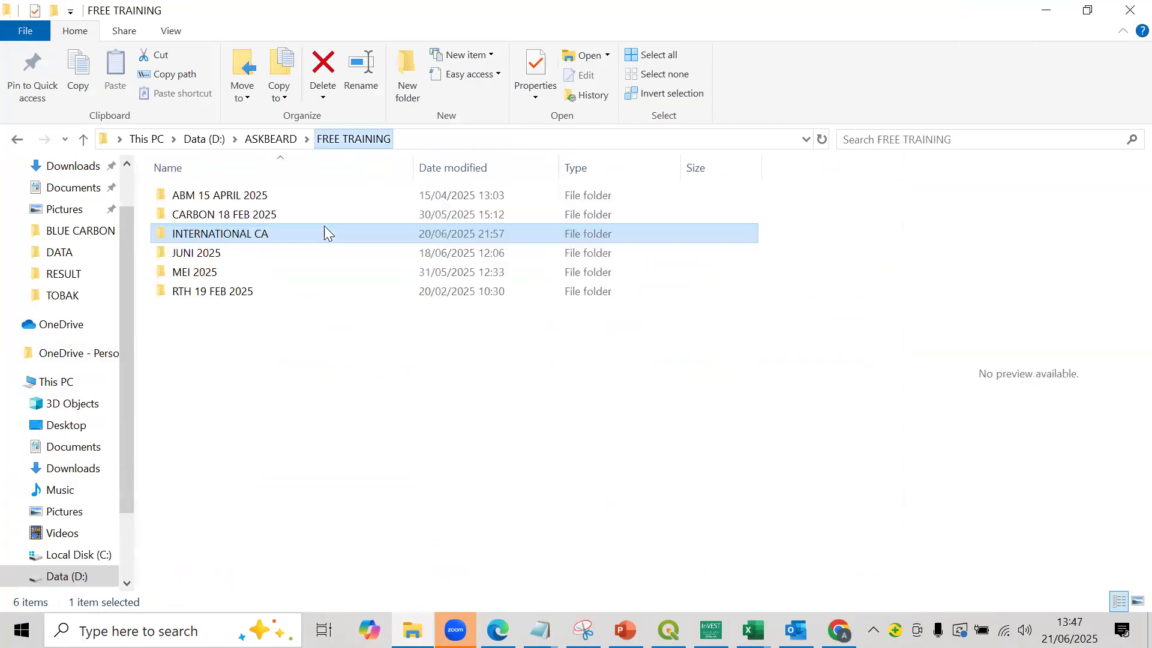
double_click(261, 259)
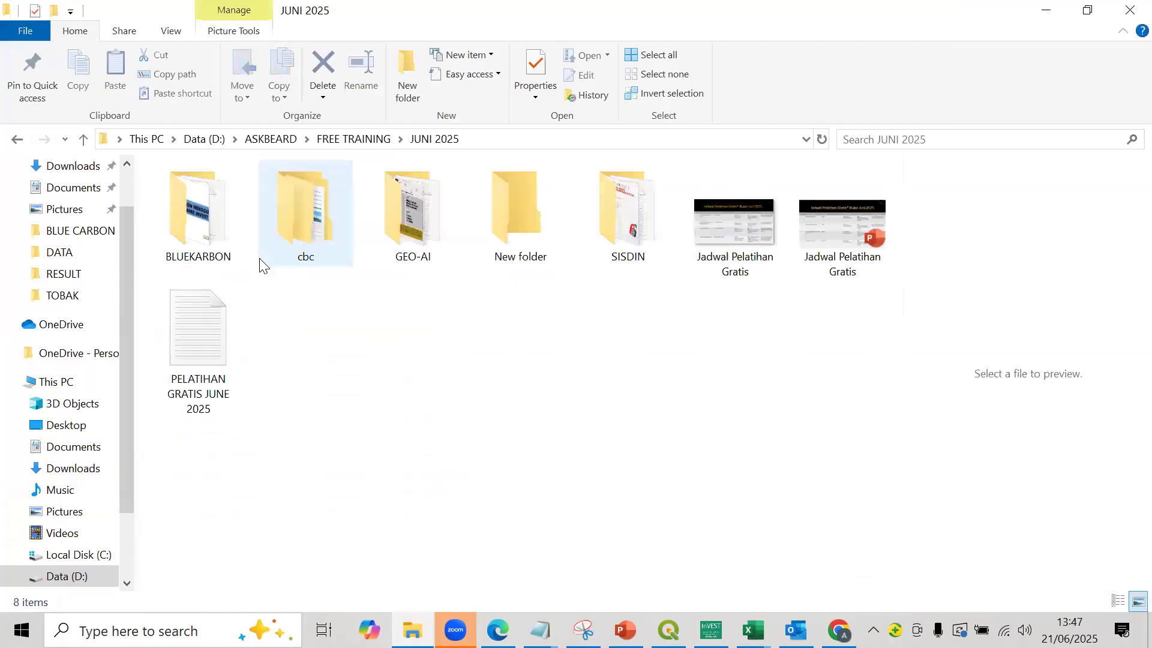
double_click(209, 201)
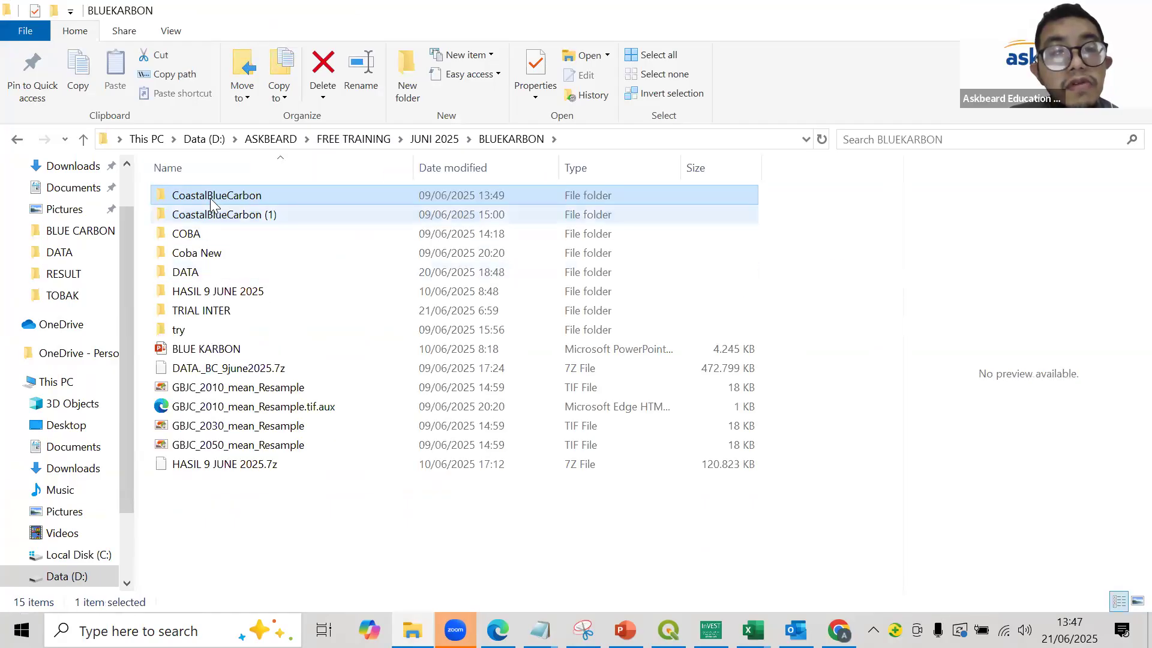
double_click(209, 198)
double_click(214, 202)
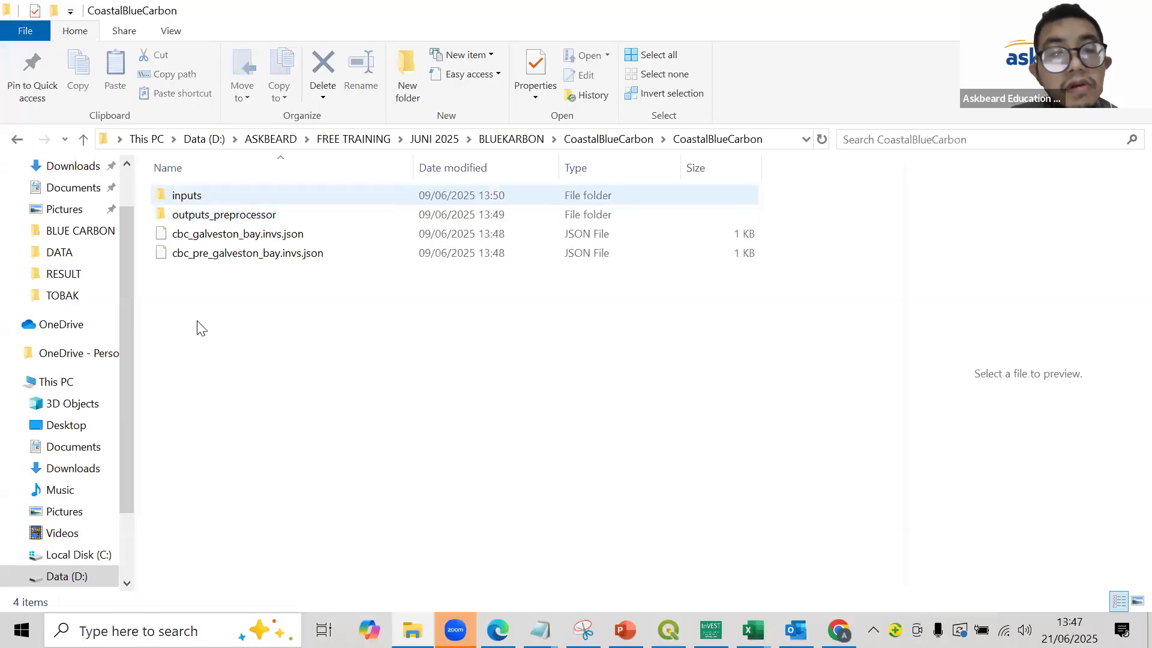
double_click(214, 196)
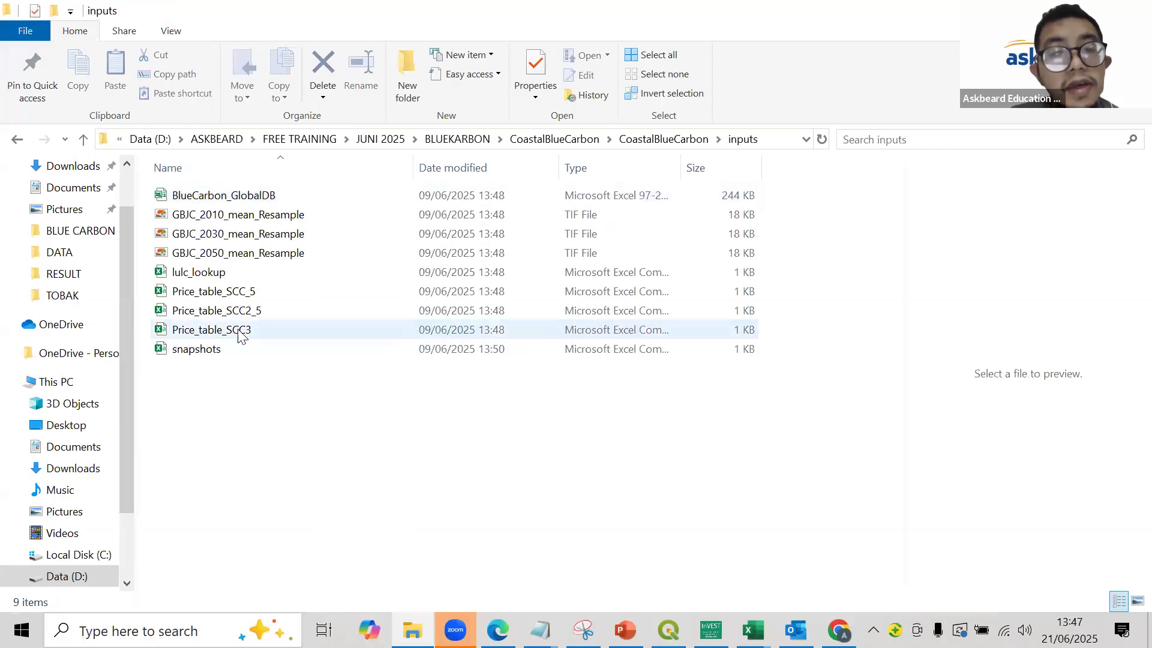
double_click(211, 357)
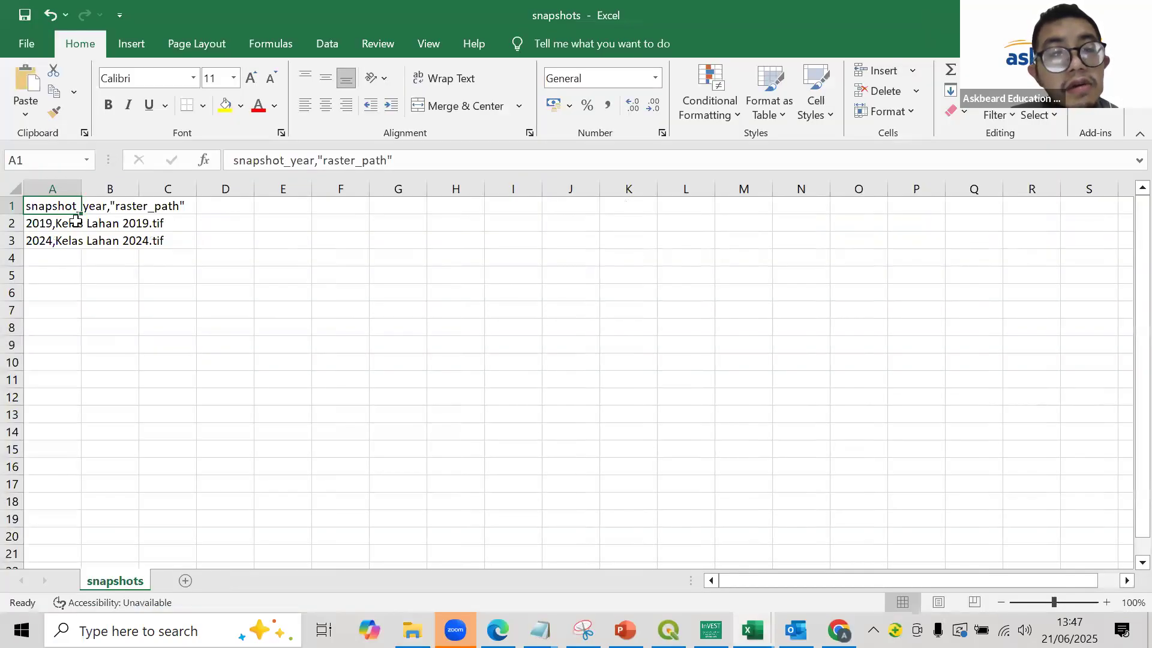
- Widen column A to examine how the sample snapshots table is laid out, and close the file without saving
drag(82, 190, 152, 189)
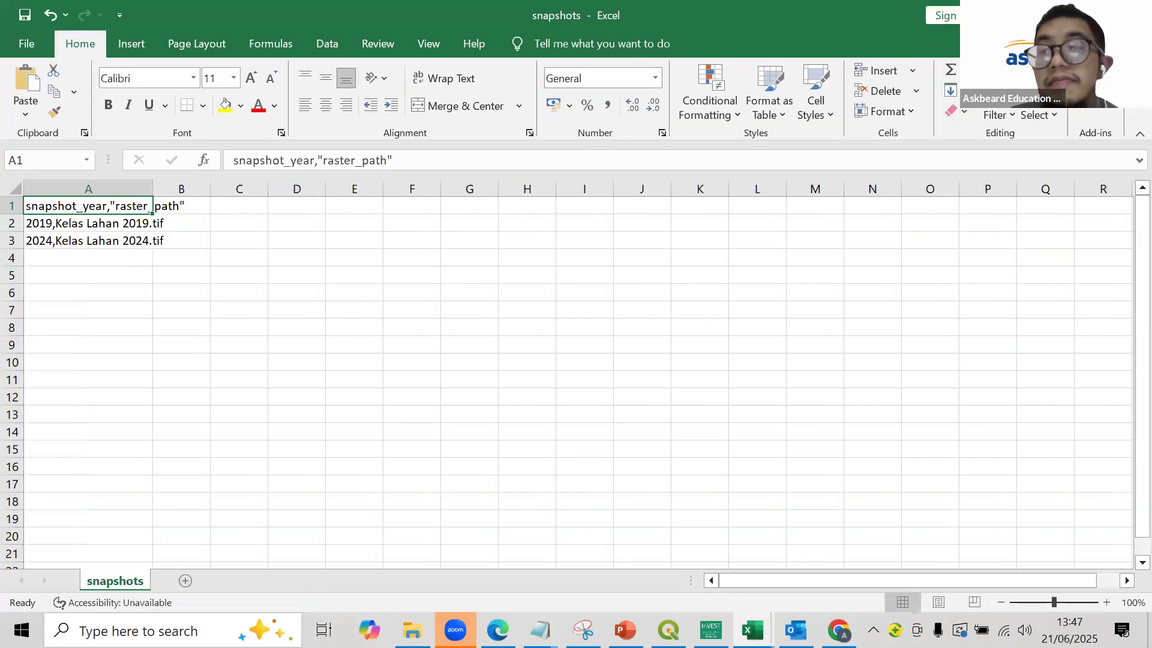
key(ctrl+w)
click(597, 339)
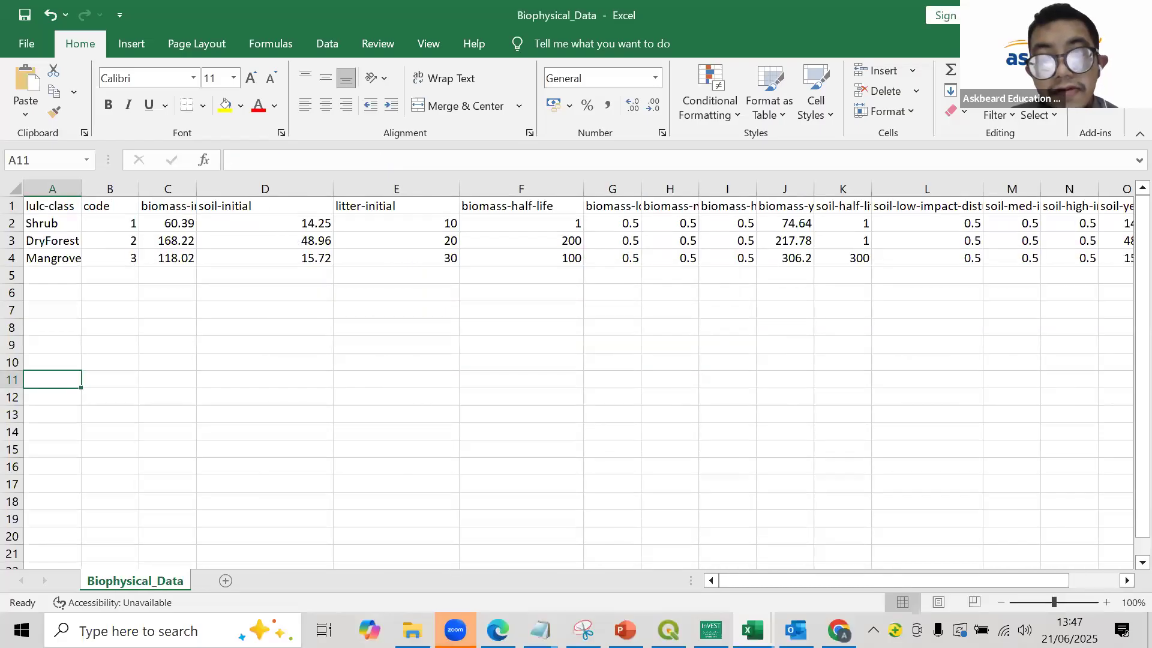
- Return to File Explorer and open Snapshot_Data_Rev from the INTERNATIONAL CA > BLUE CARBON > DATA folder
click(413, 630)
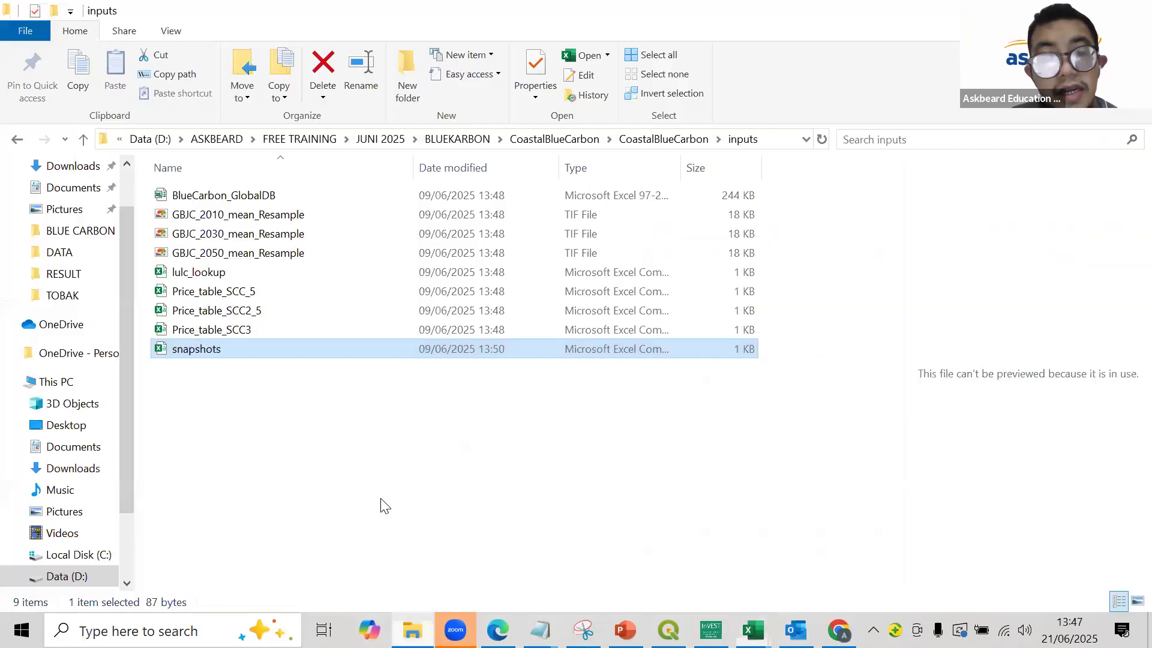
click(459, 139)
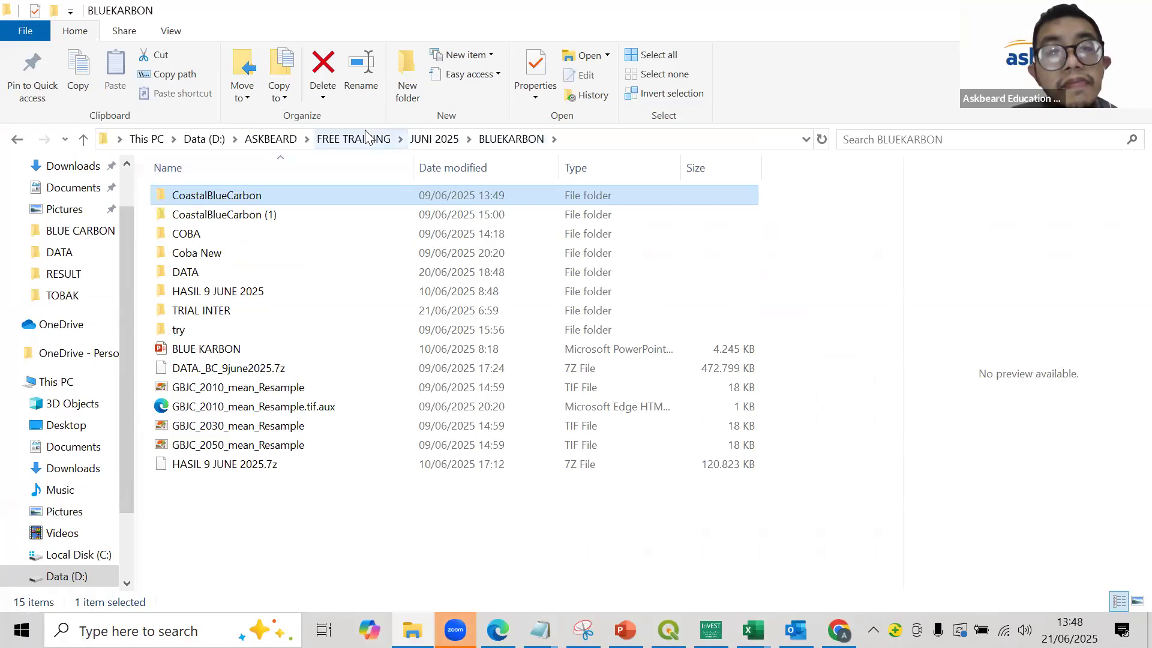
click(367, 138)
double_click(255, 236)
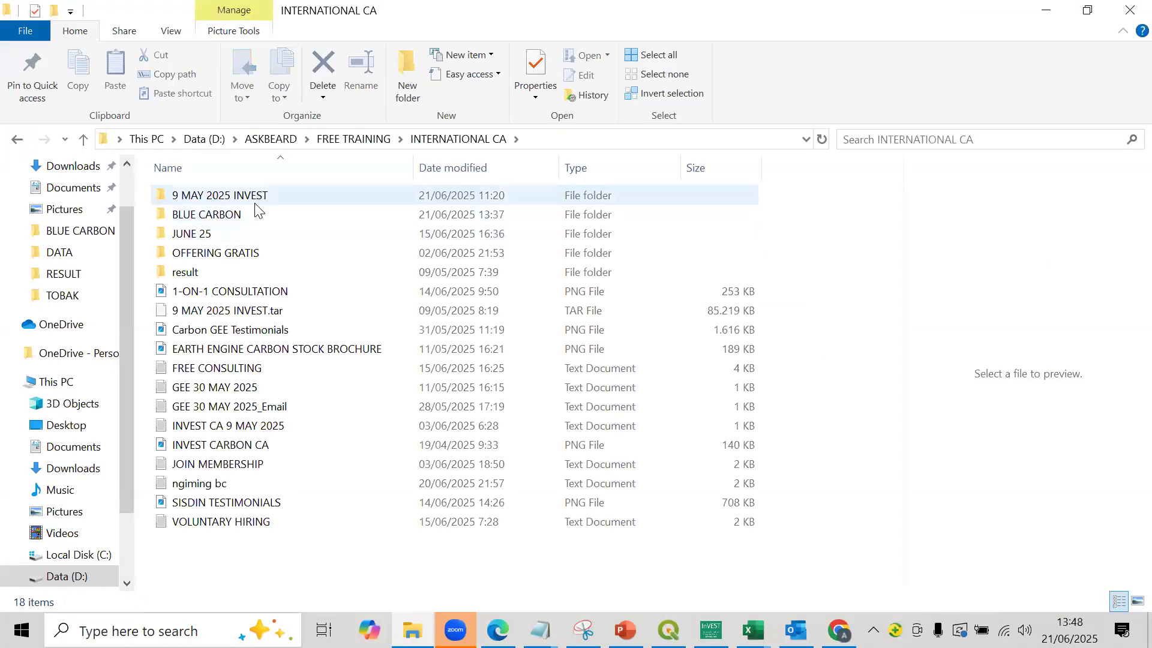
double_click(255, 207)
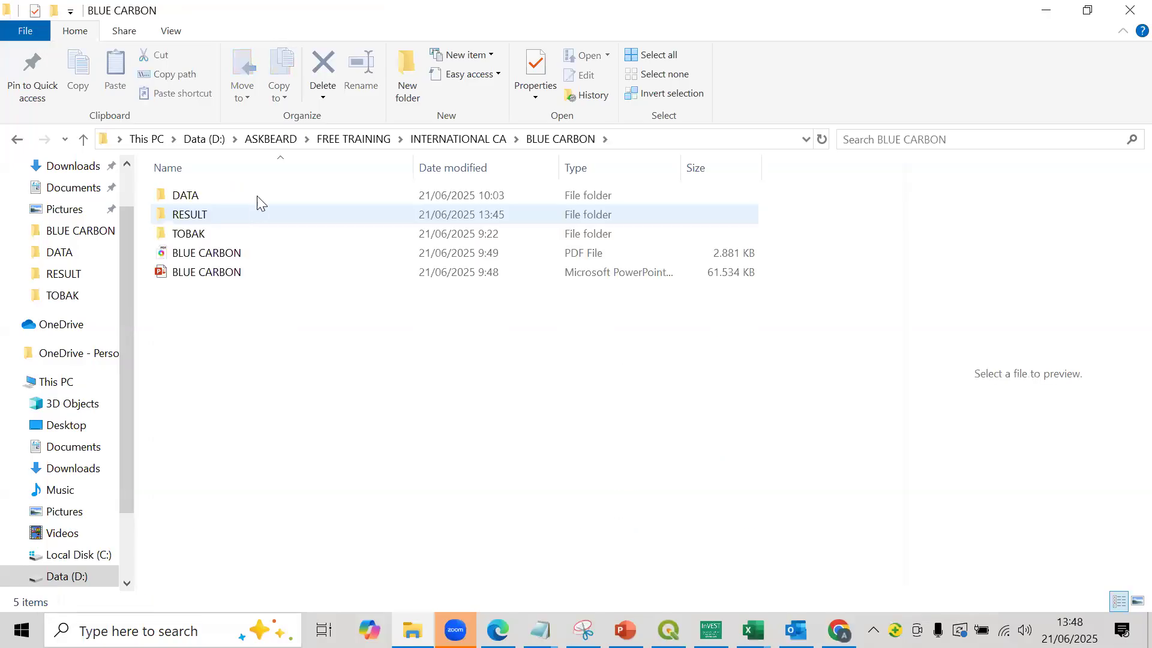
double_click(257, 198)
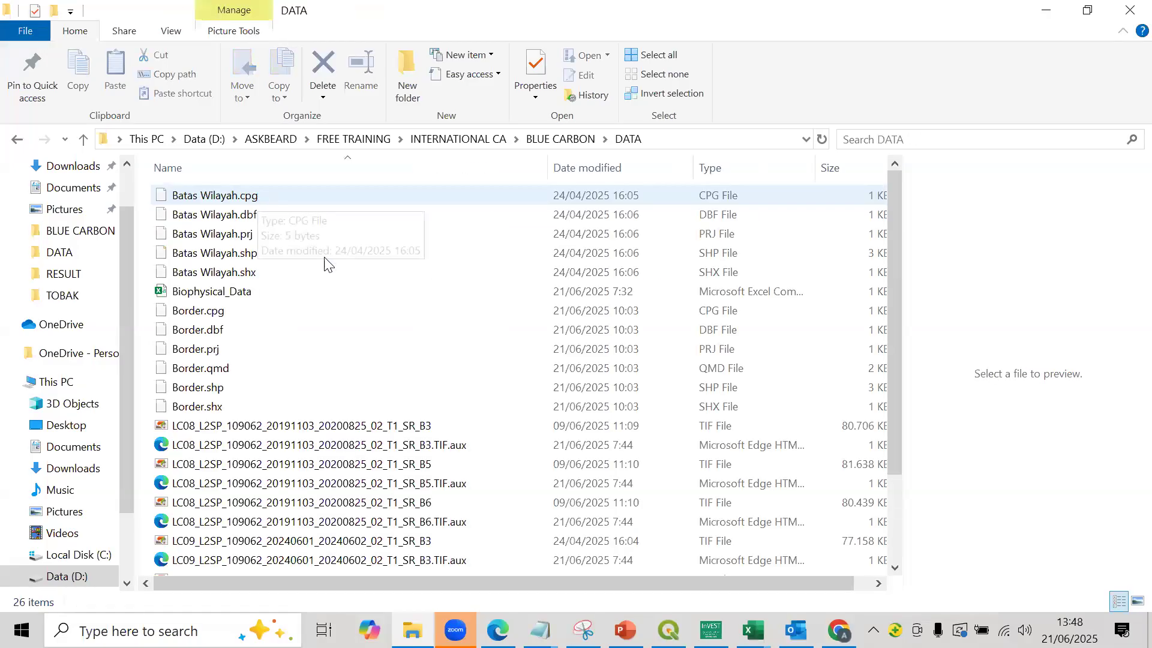
scroll(384, 324, down, 2)
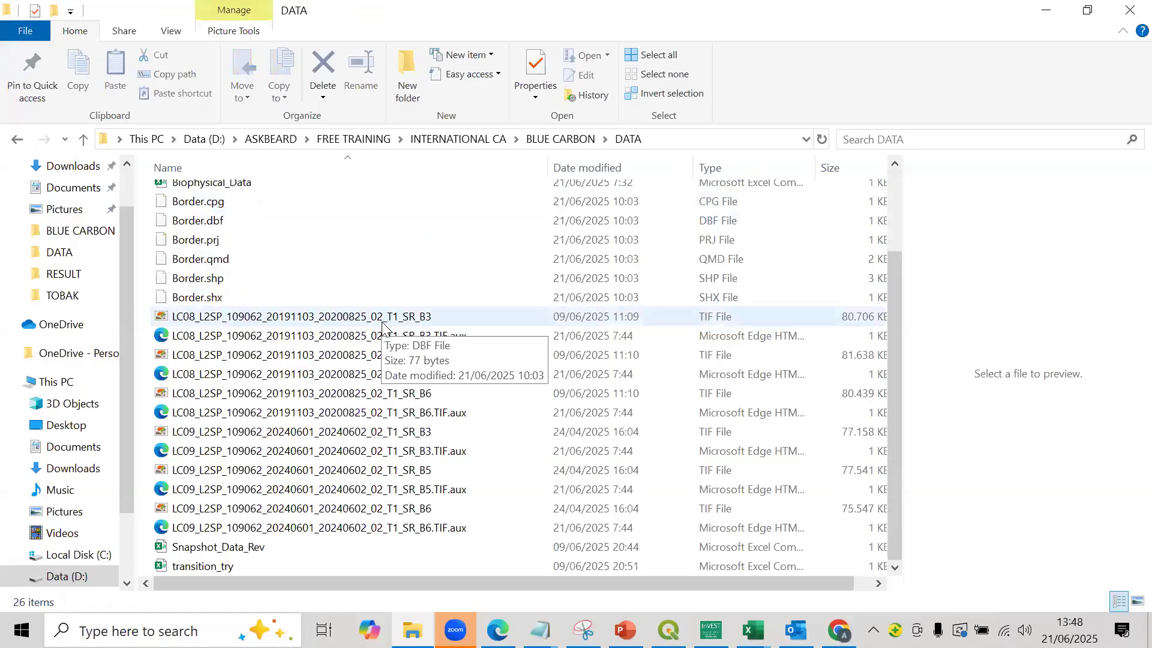
click(273, 556)
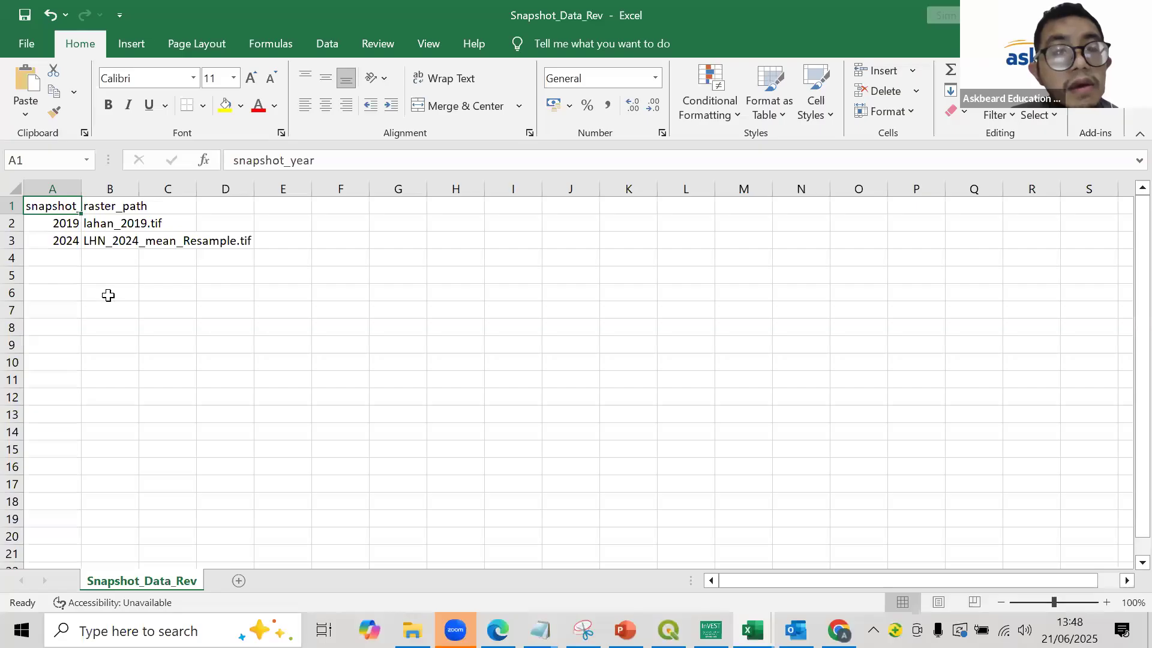
- Widen the snapshot_year and raster_path columns so their full contents can be read
click(108, 295)
drag(80, 191, 171, 195)
drag(271, 195, 394, 228)
click(264, 229)
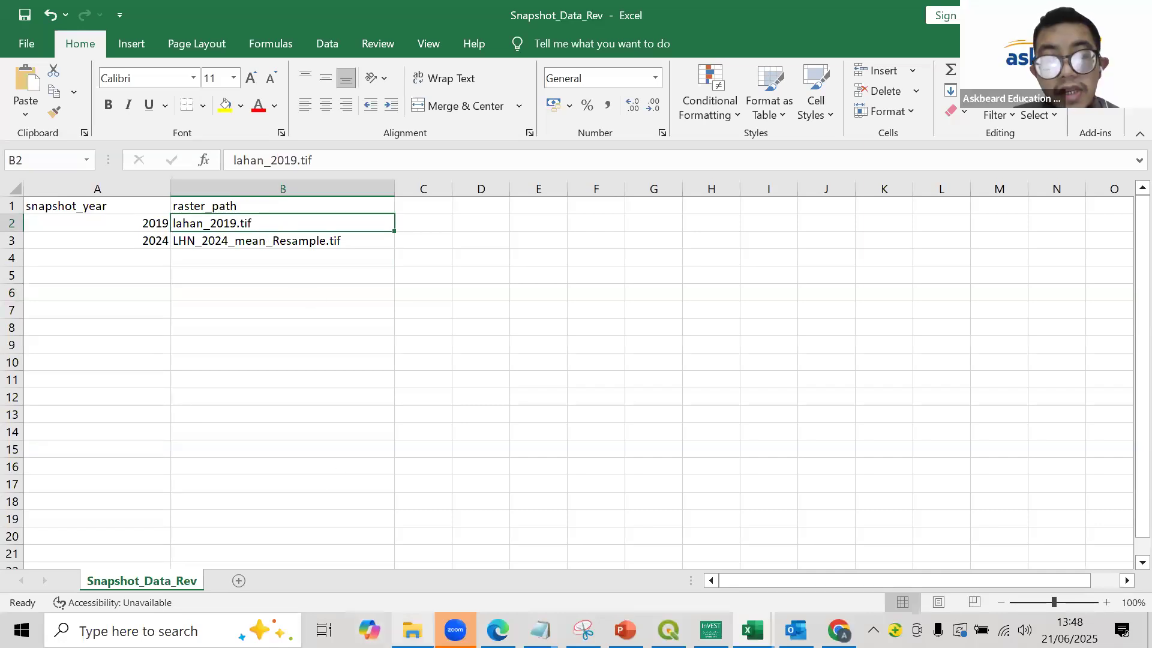
- Switch to File Explorer and look up the land-cover raster file names in the BLUE CARBON > RESULT folder
mouse_move(413, 630)
click(412, 577)
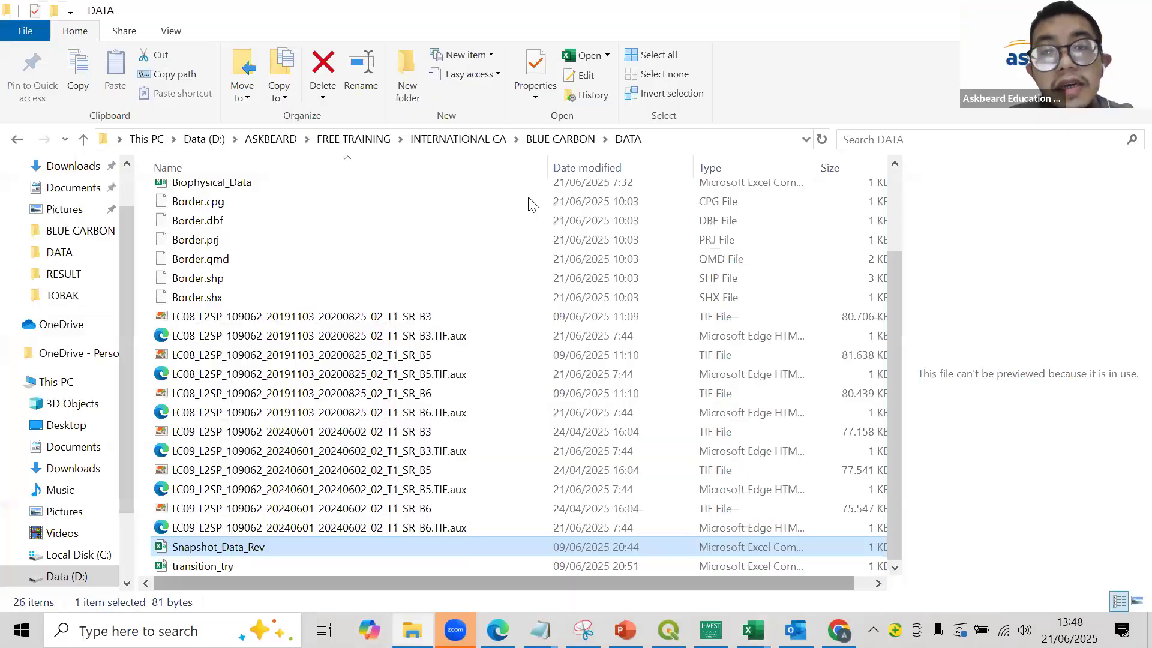
scroll(549, 156, up, 2)
click(556, 140)
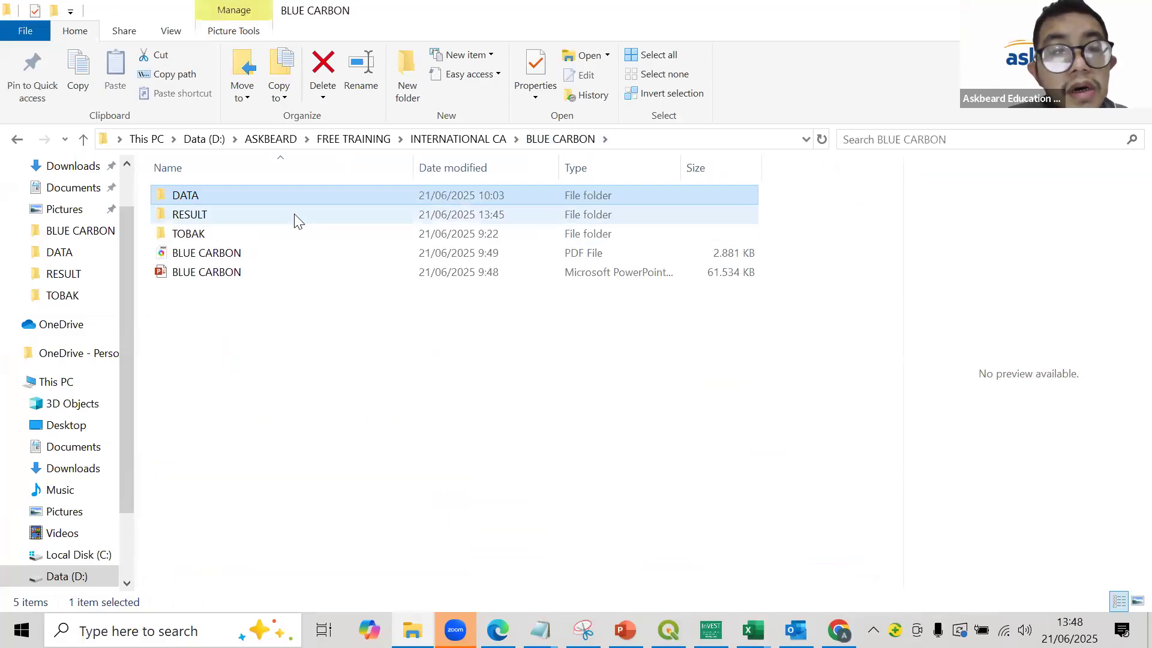
double_click(294, 215)
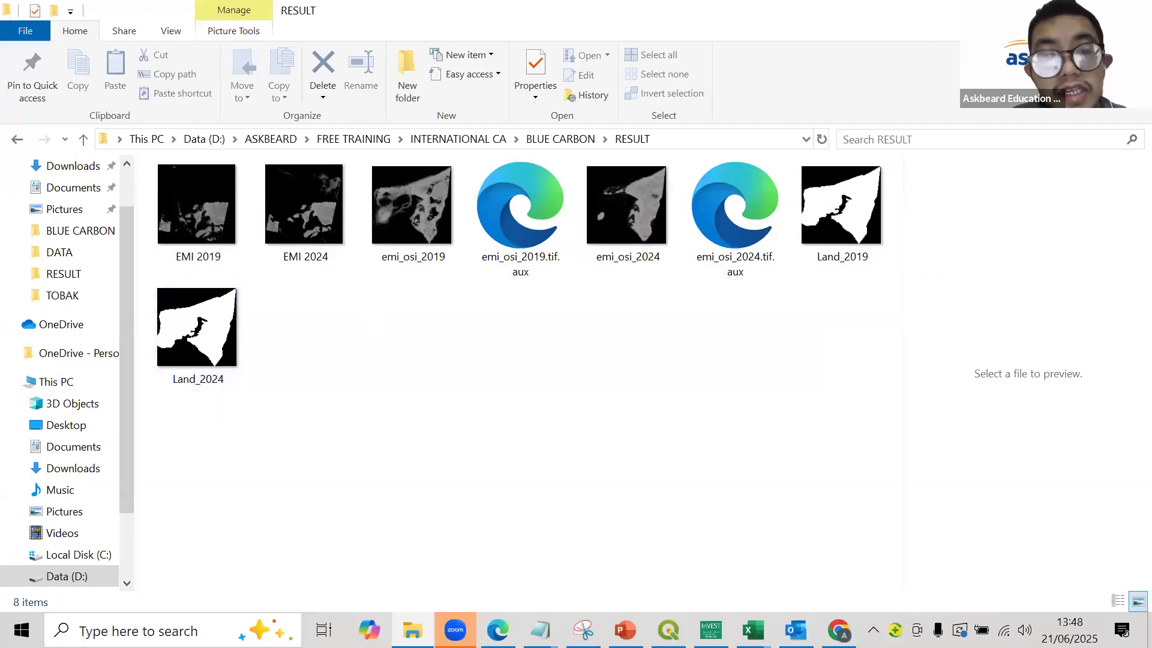
- Switch back to Excel and set the 2019 snapshot's raster path in B2 to Land_2019.tif, checking the file name in the RESULT folder
key(alt+Tab)
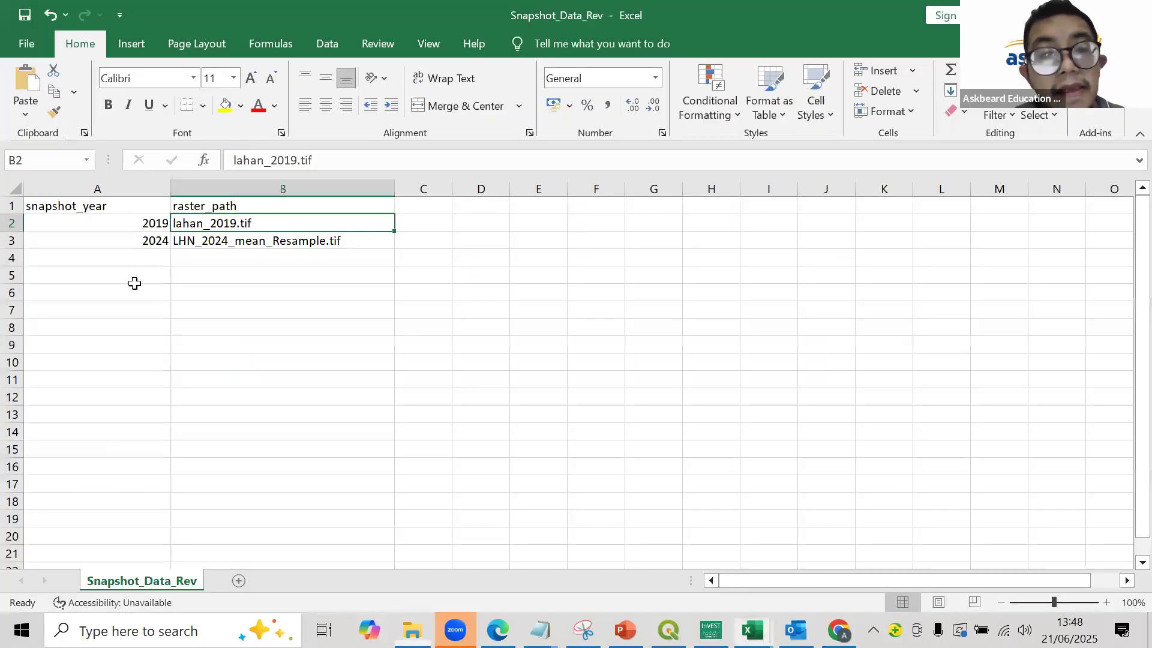
double_click(207, 224)
drag(334, 159, 215, 159)
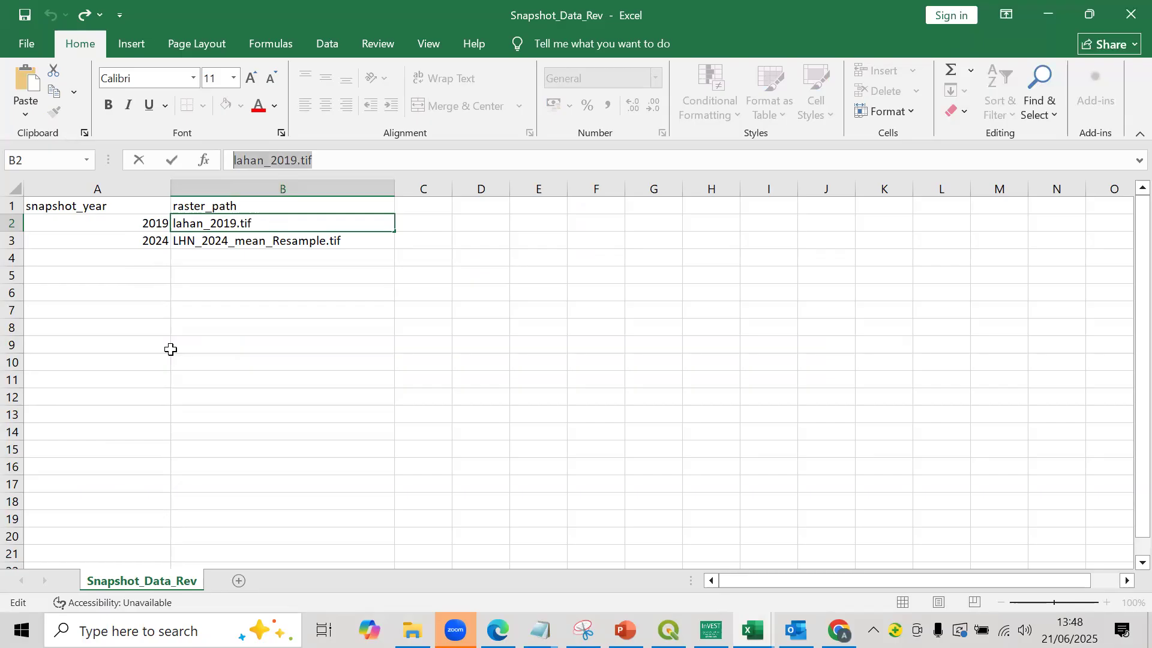
text(Land_)
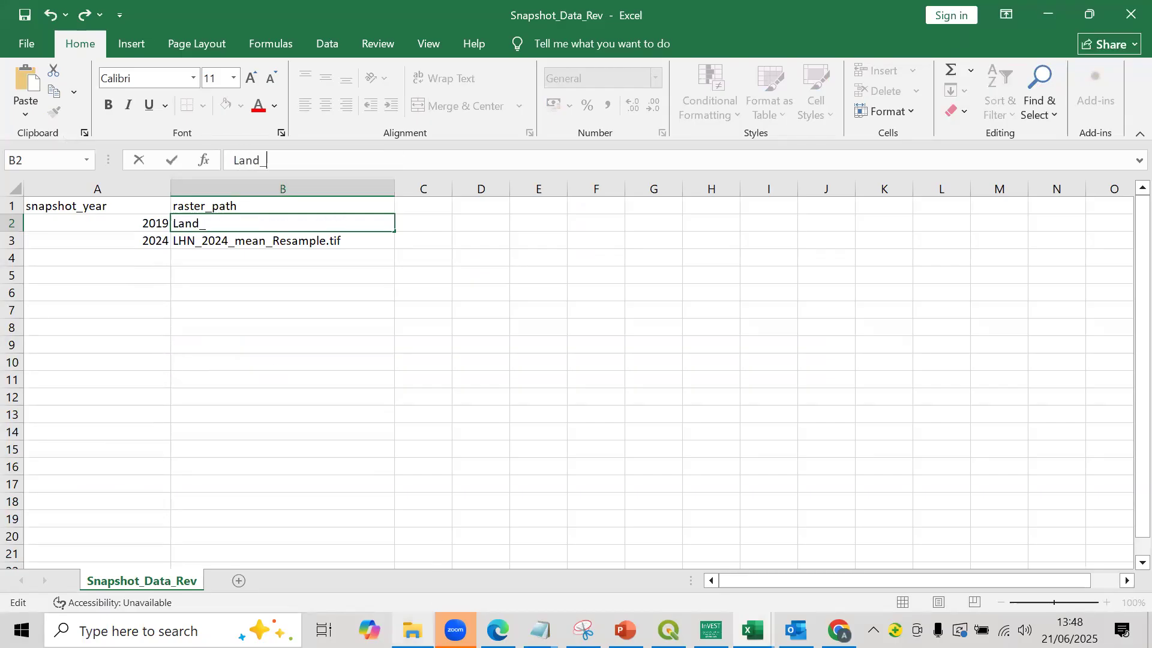
mouse_move(412, 630)
click(478, 581)
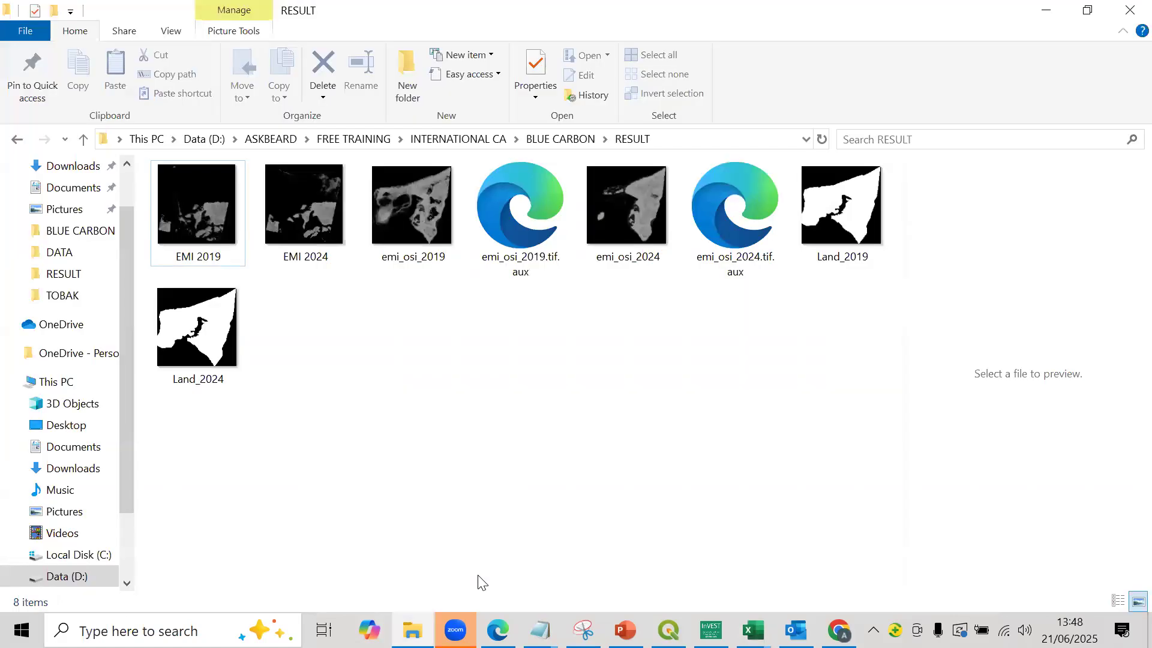
key(alt+Tab)
text(2)
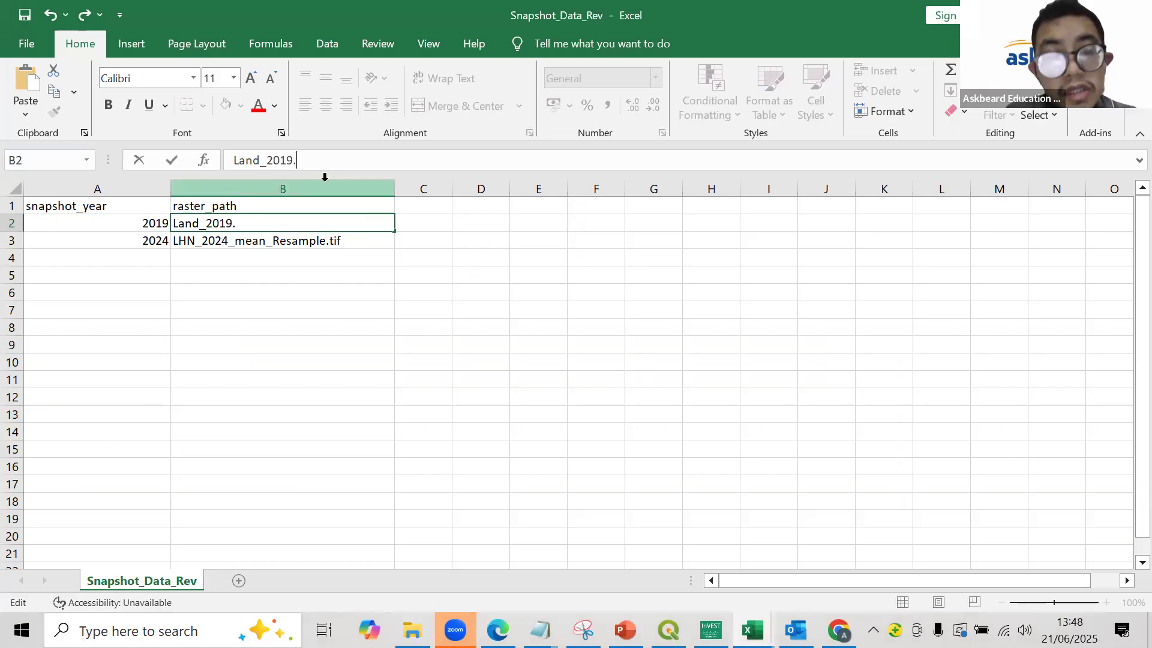
click(316, 269)
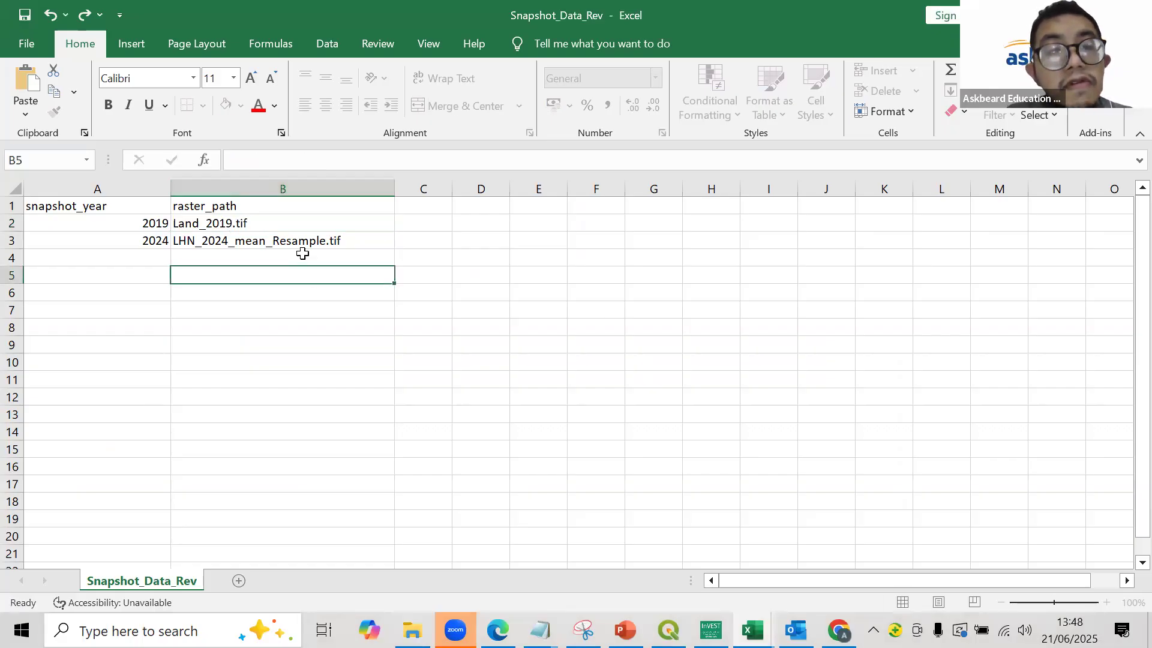
- Set the 2024 snapshot's raster path in B3 to Land_2024.tif
click(295, 245)
text(Land)
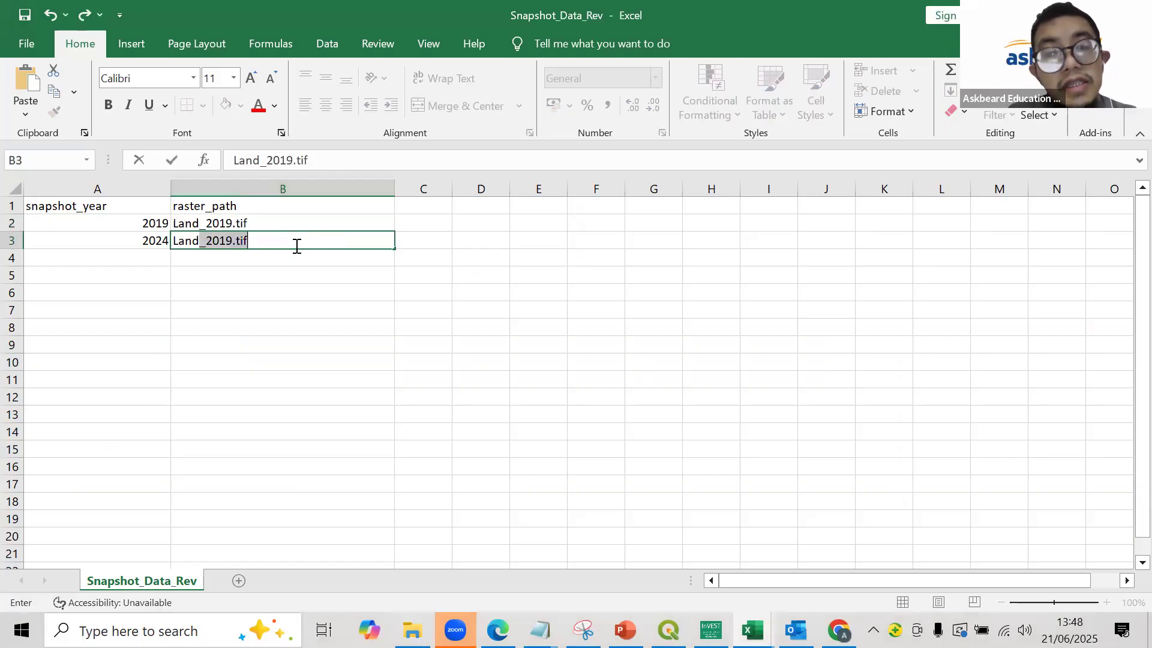
text(_2024.)
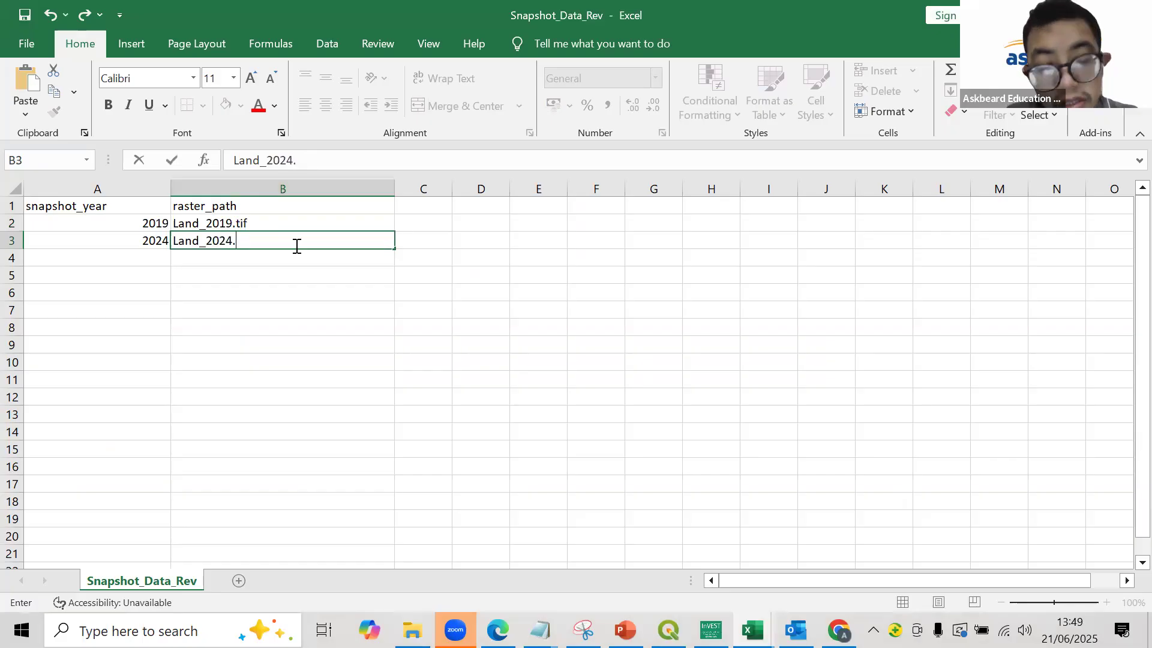
key(Return)
key(Return)
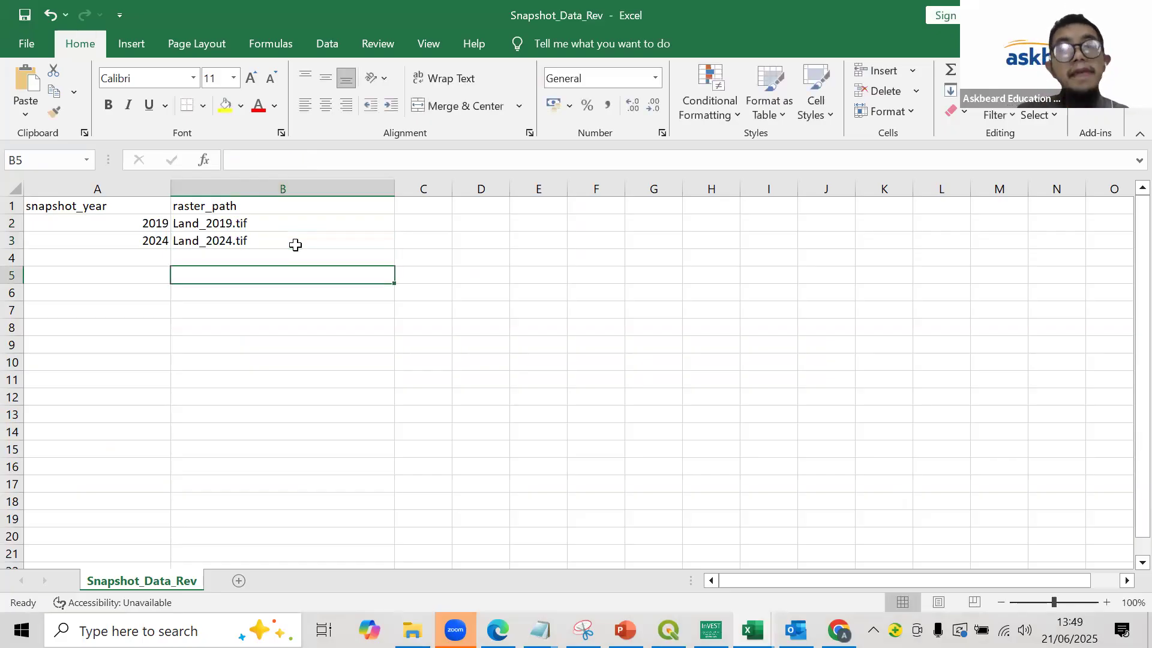
- Save the snapshot table as a comma-delimited CSV named Snapshot_Data_Rev_bc in the BLUE CARBON > RESULT folder
click(34, 42)
click(68, 289)
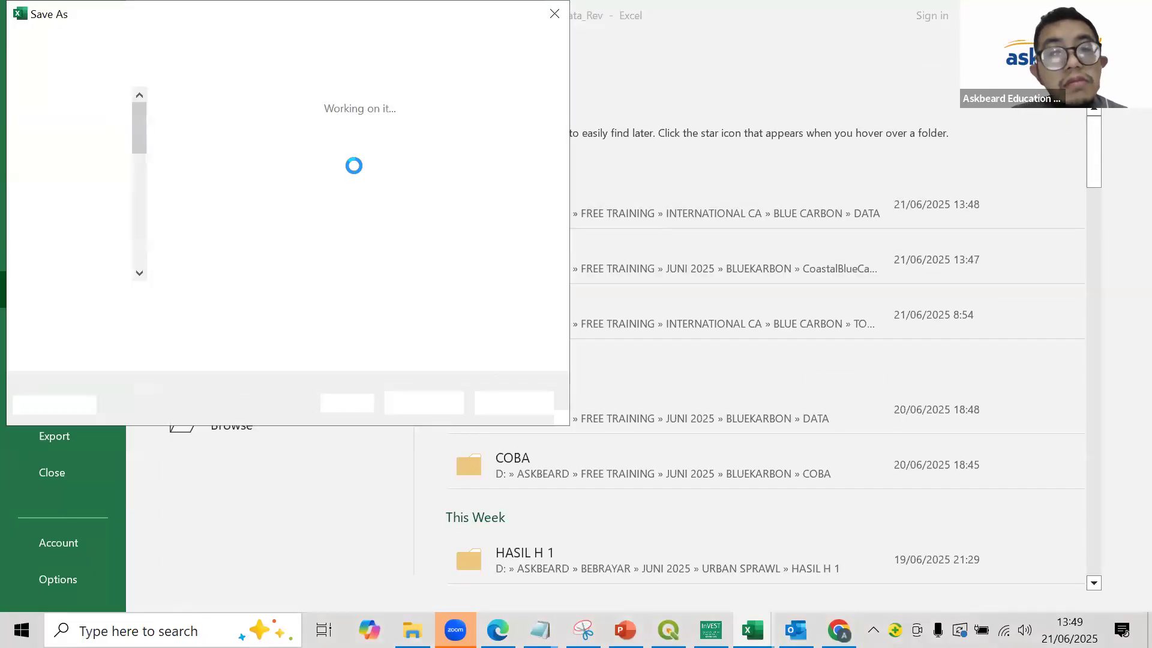
click(187, 43)
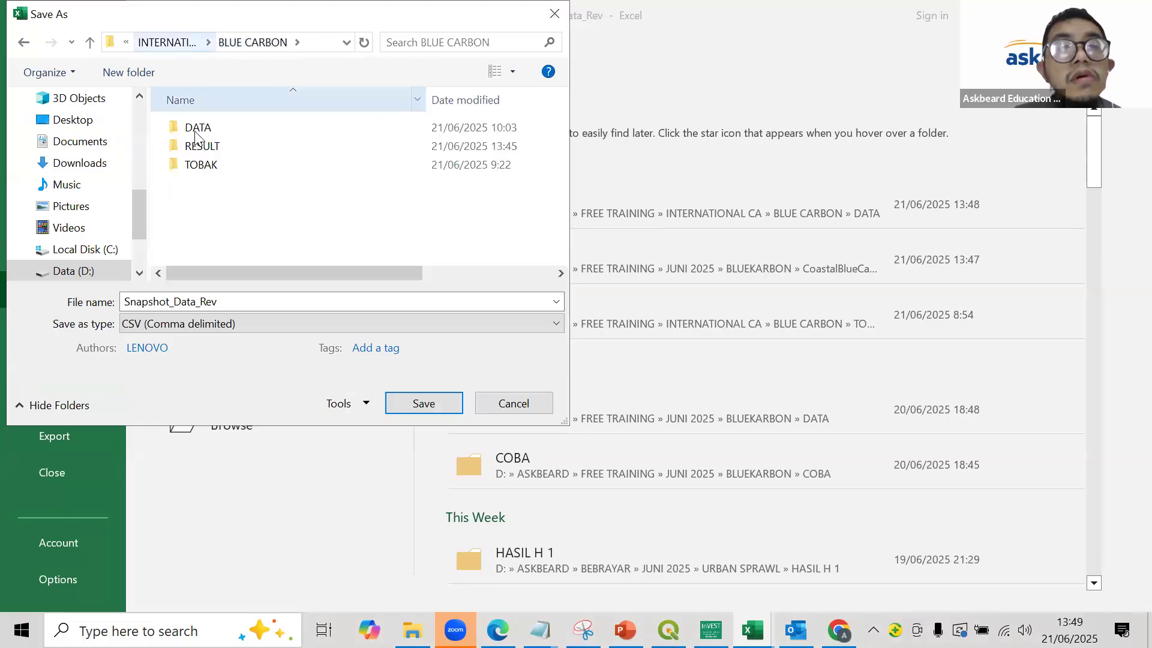
double_click(216, 149)
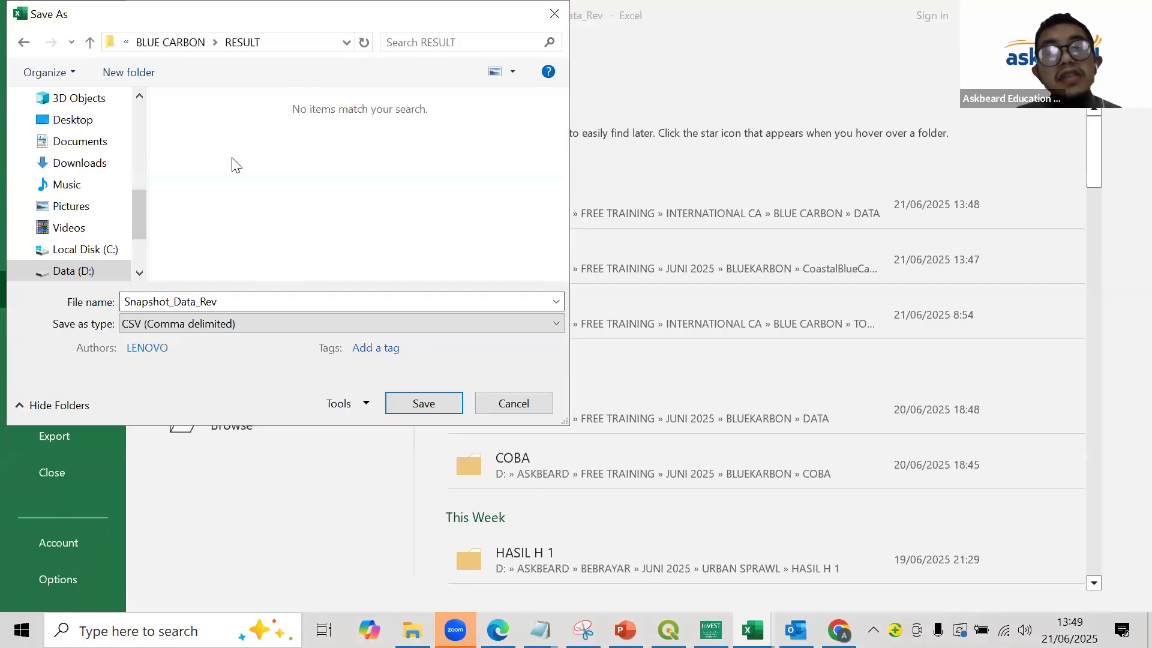
double_click(242, 301)
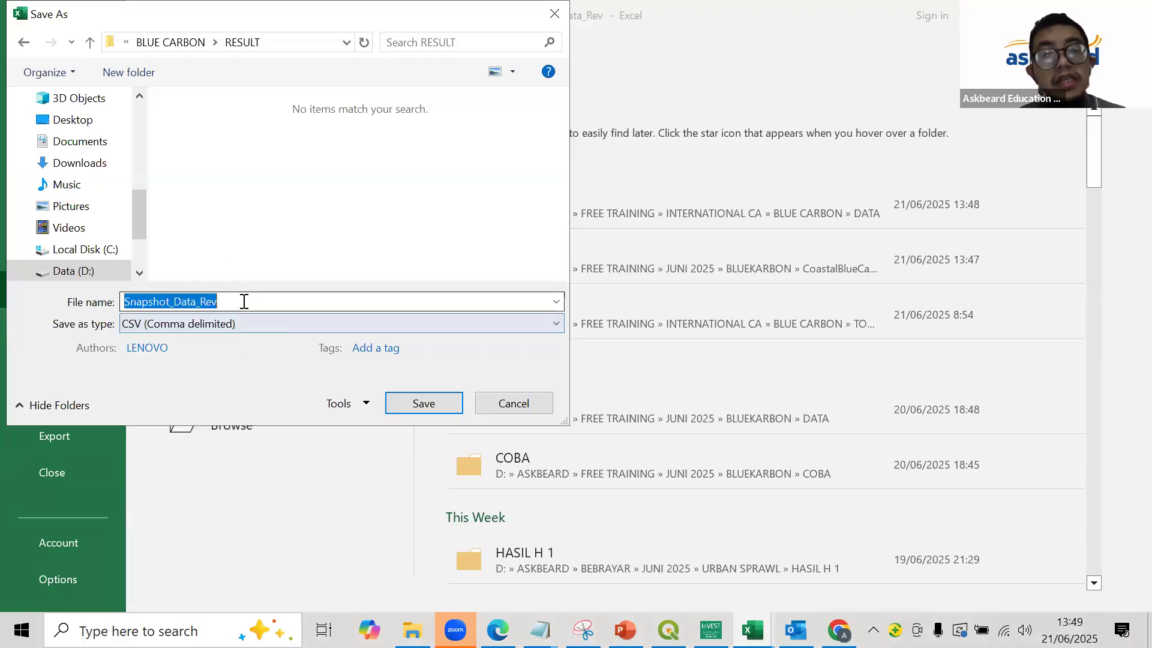
click(244, 301)
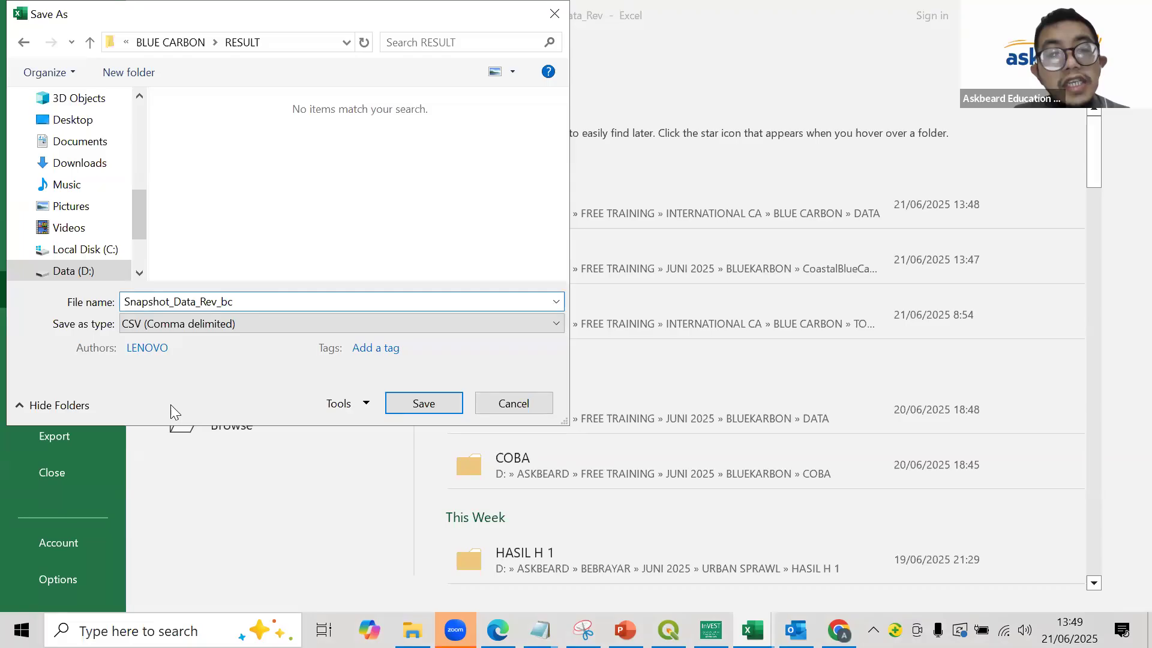
text(_bc)
click(407, 396)
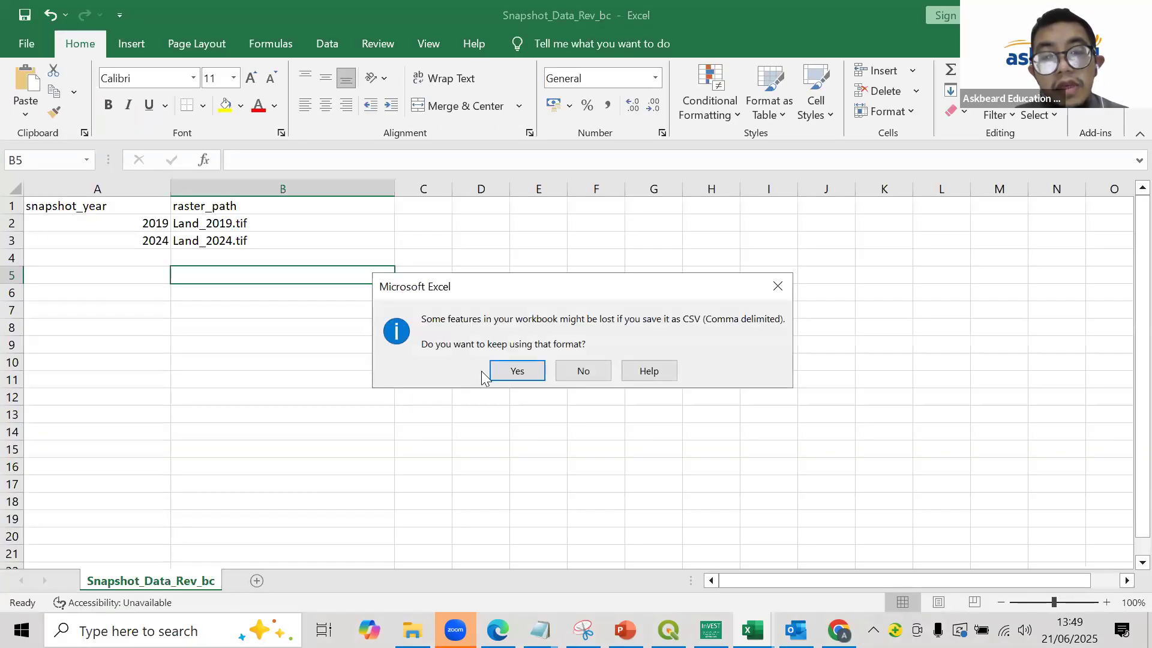
- Keep the CSV format for the snapshot table and check the saved file in the RESULT folder in File Explorer
click(501, 373)
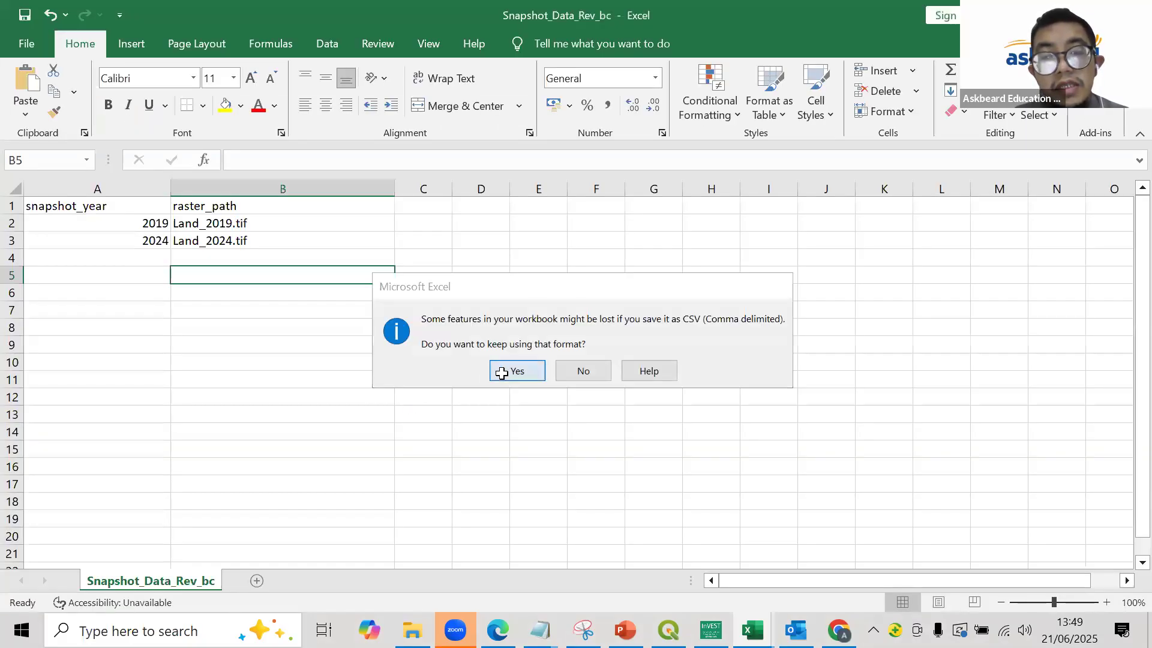
click(318, 327)
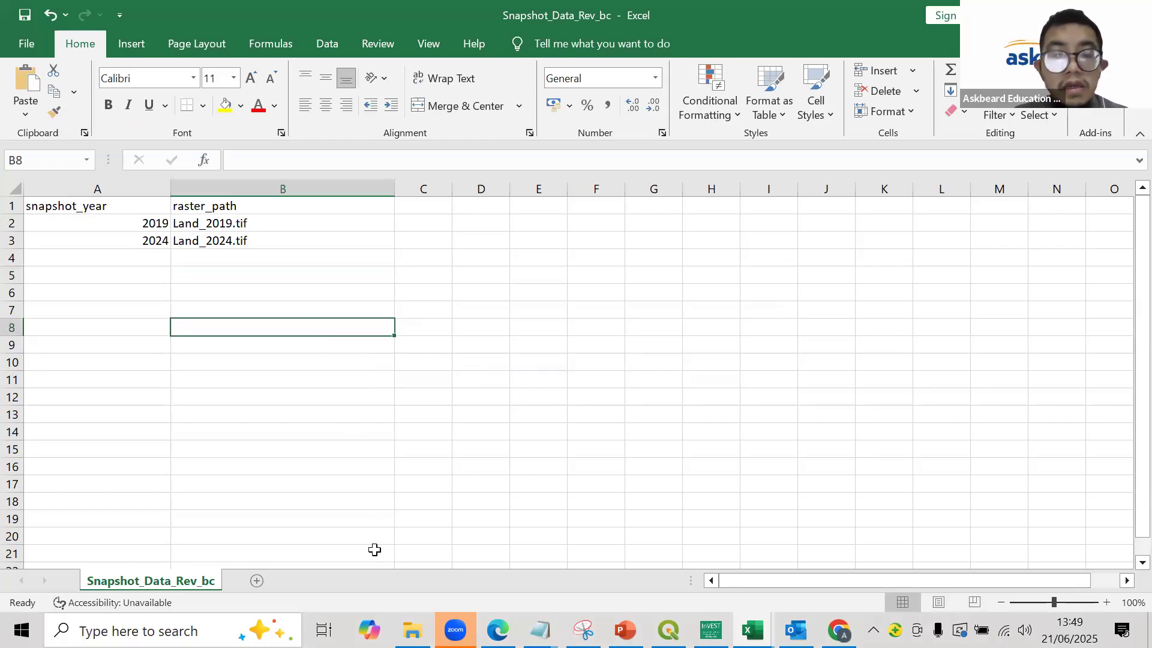
mouse_move(412, 630)
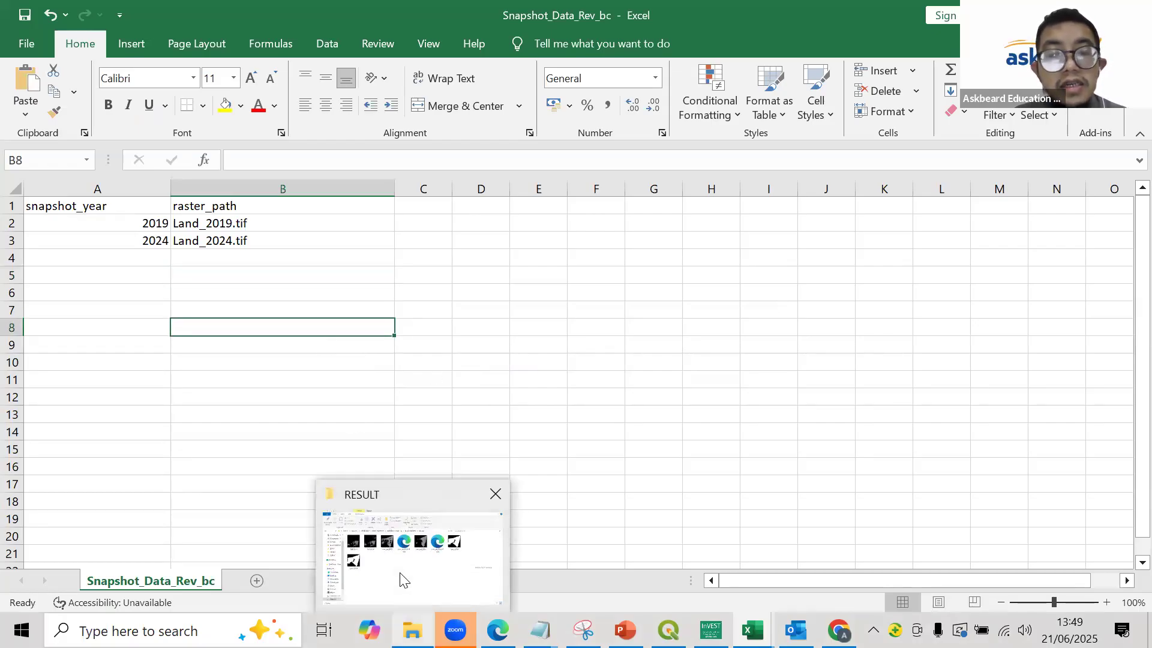
click(403, 579)
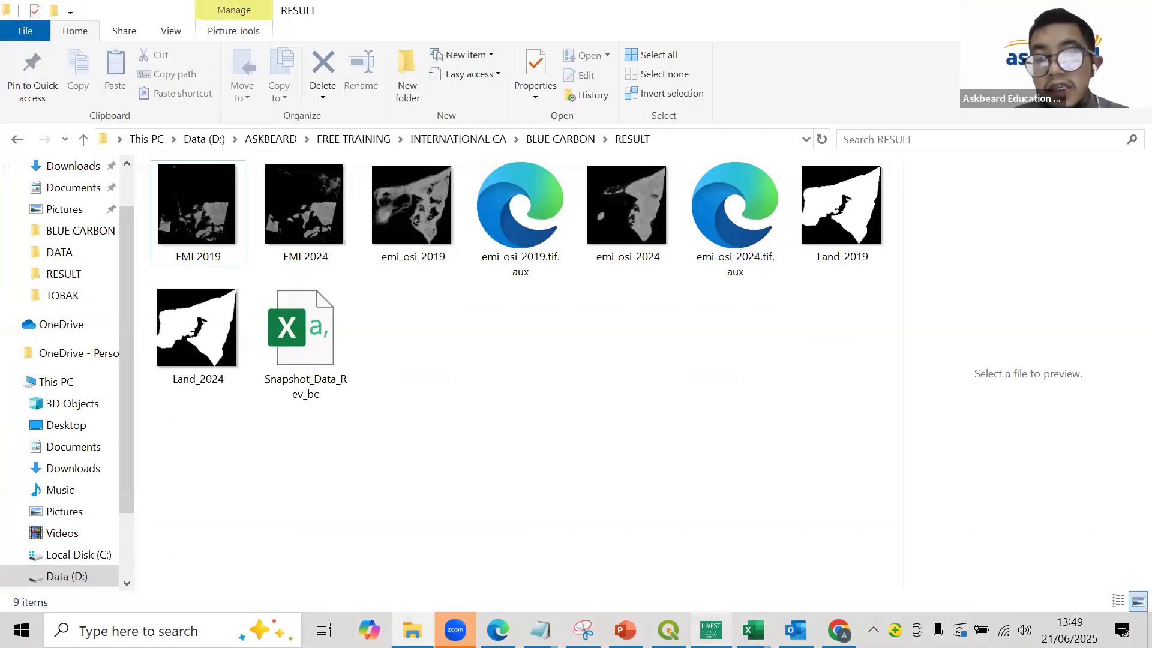
- Locate Biophysical_Data in the BLUE CARBON > DATA folder and bring up that workbook in Excel
click(711, 630)
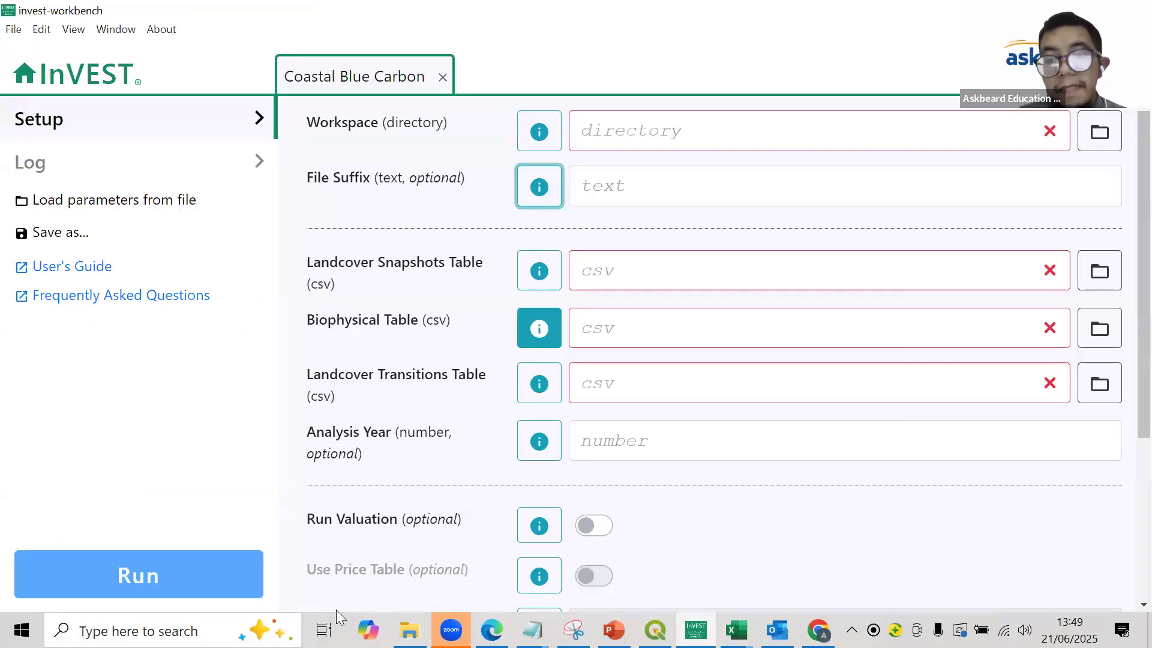
click(408, 618)
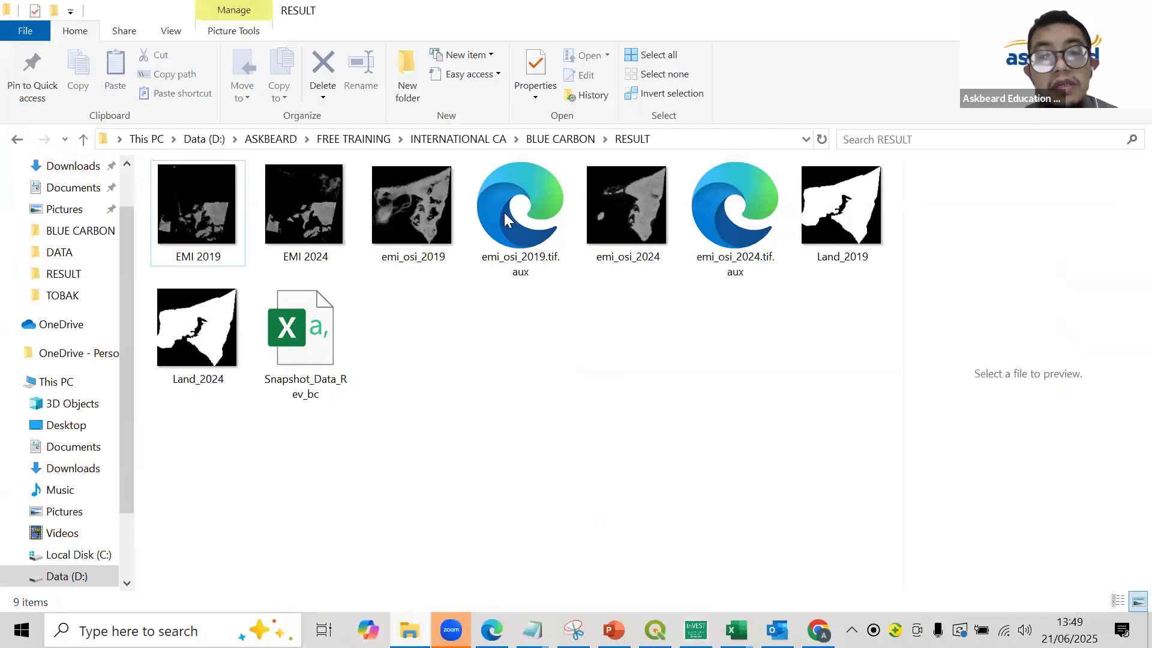
click(560, 139)
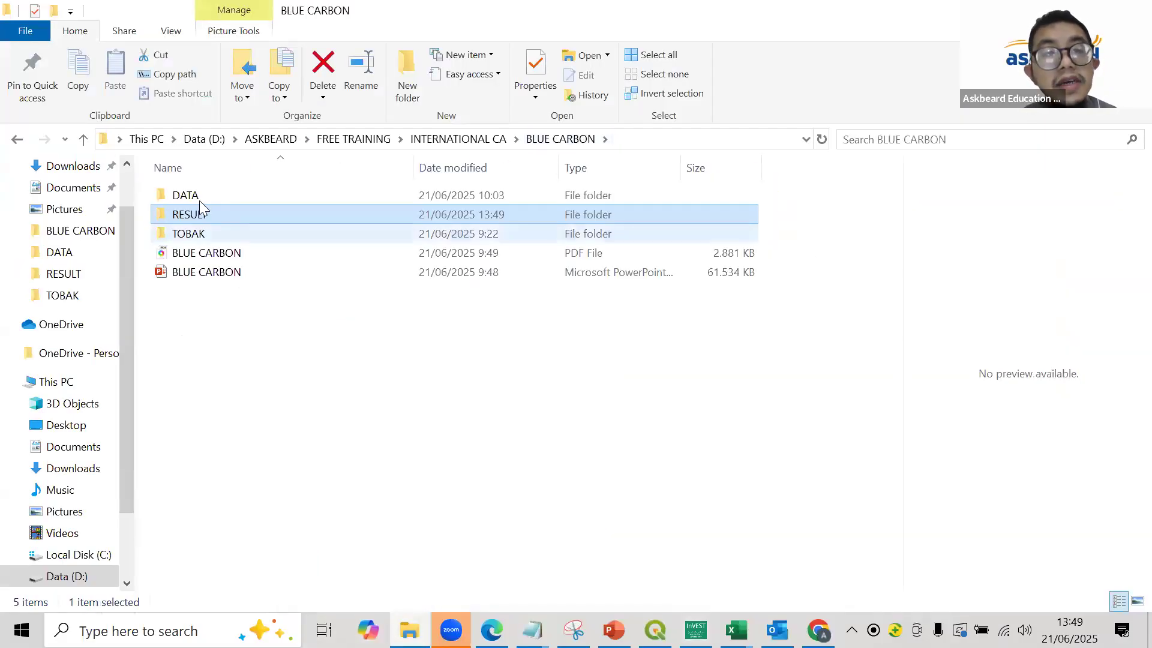
double_click(199, 200)
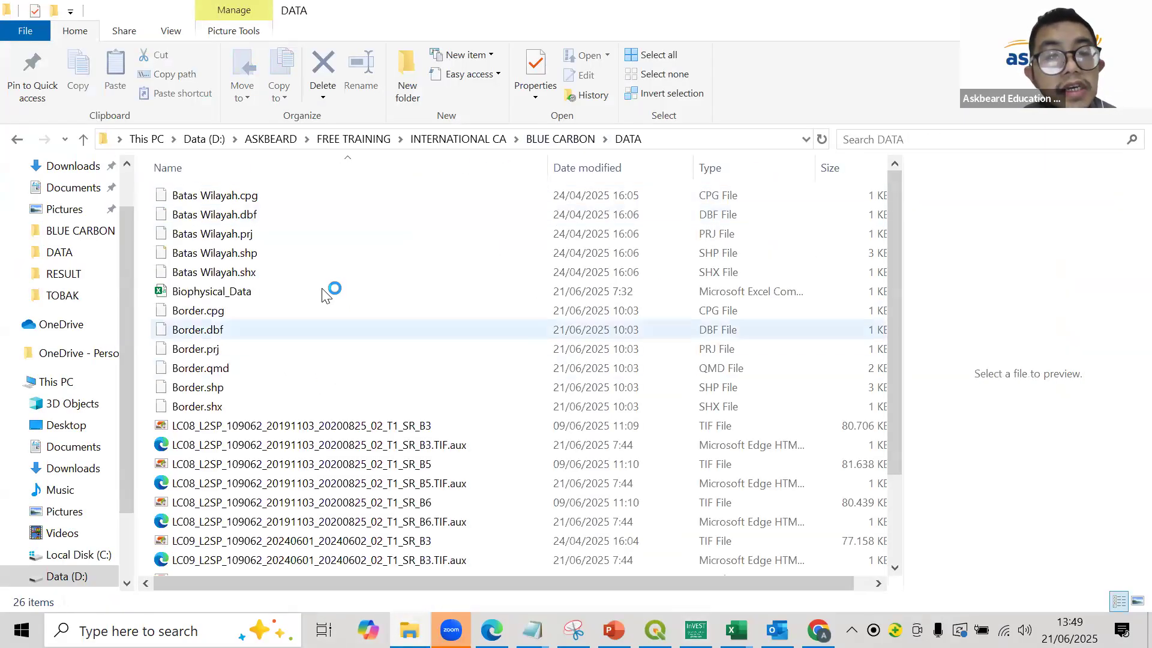
double_click(322, 289)
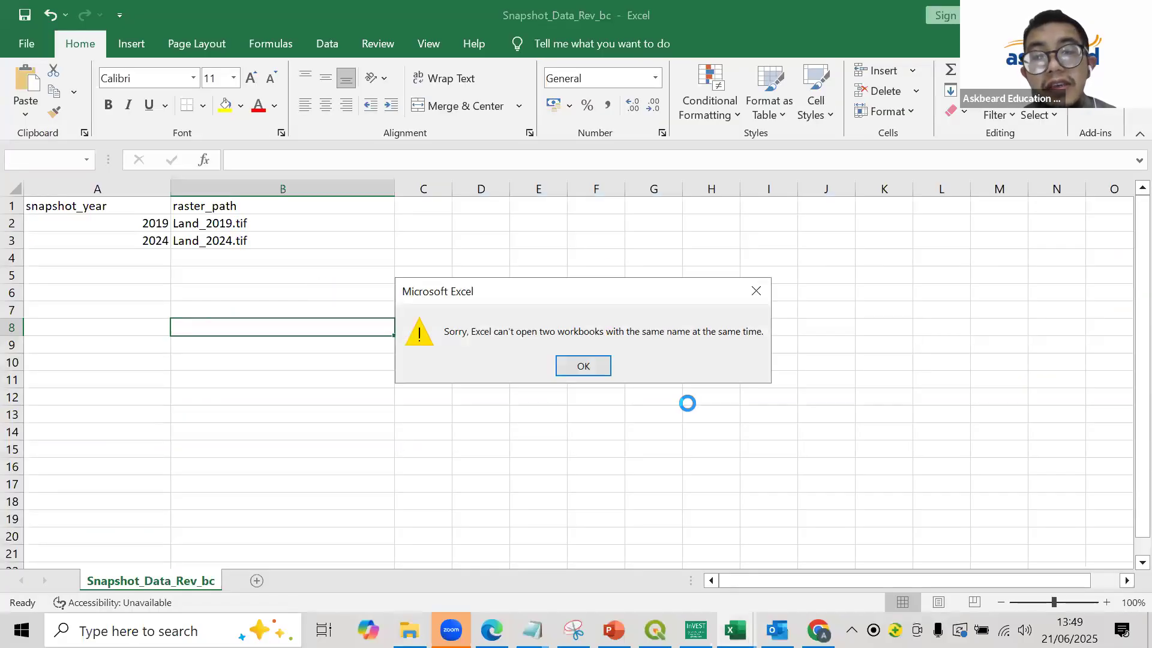
click(585, 367)
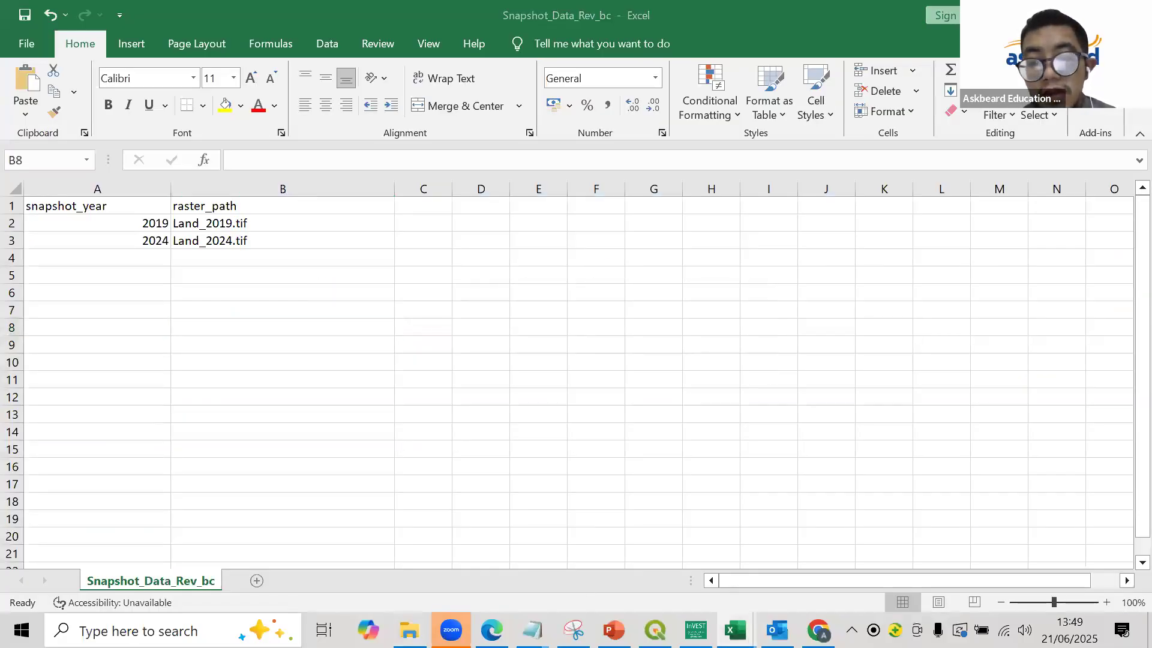
mouse_move(735, 630)
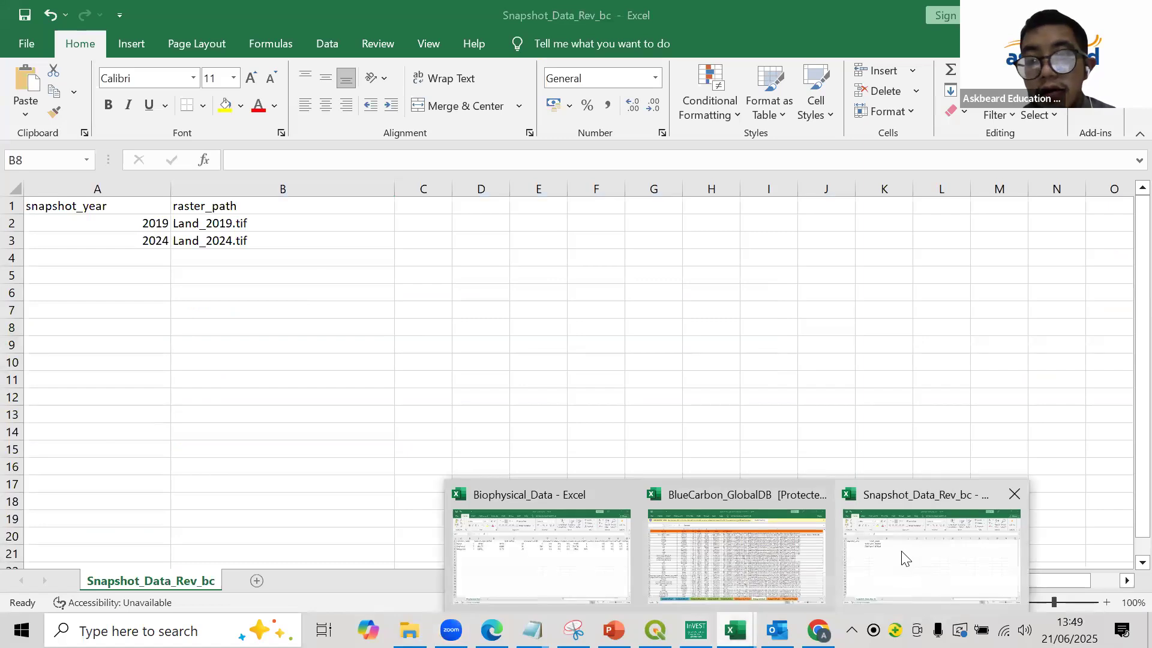
click(541, 552)
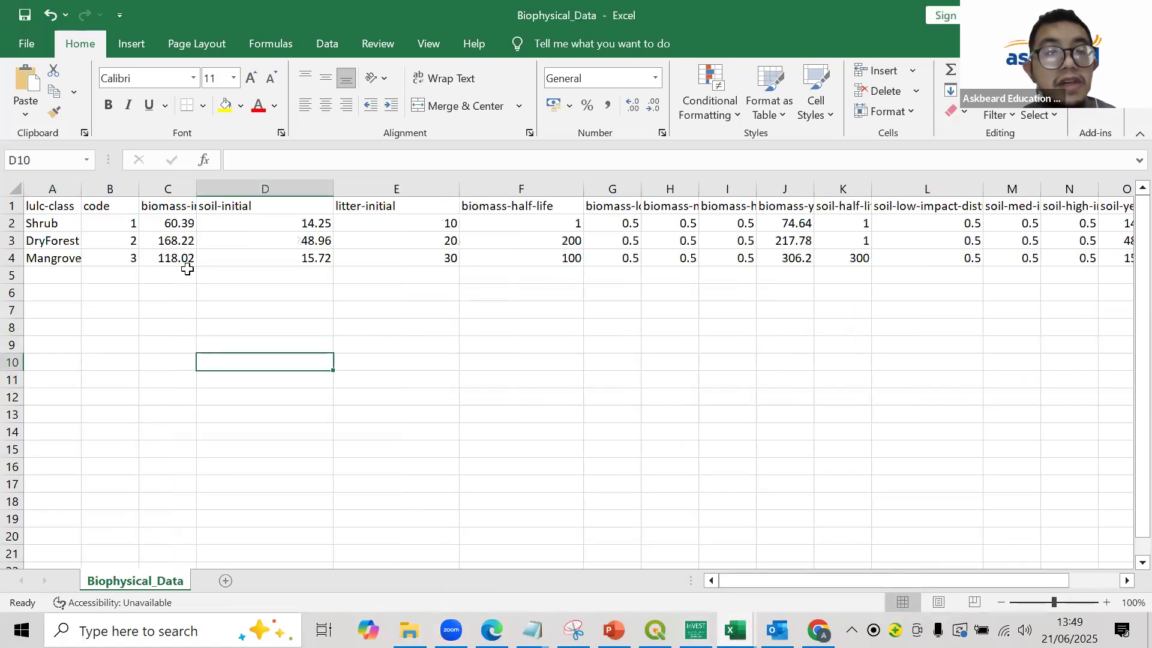
- Widen the lulc-class and biomass-initial columns to show their full text, and review the land-cover class entries
drag(81, 184, 146, 184)
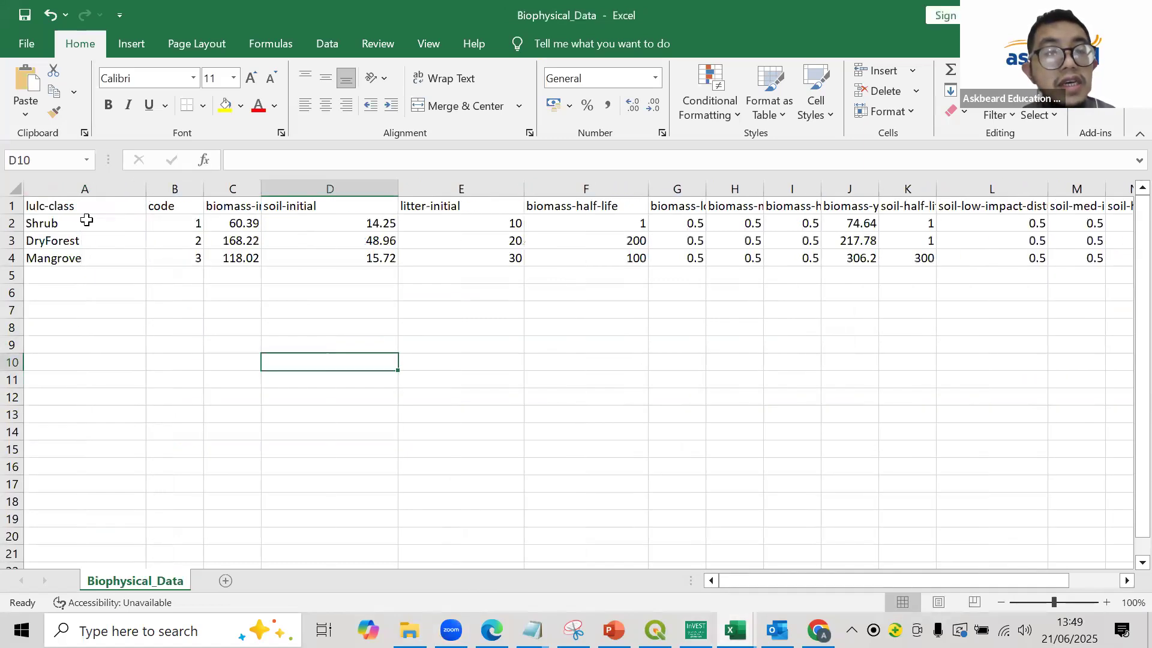
click(80, 222)
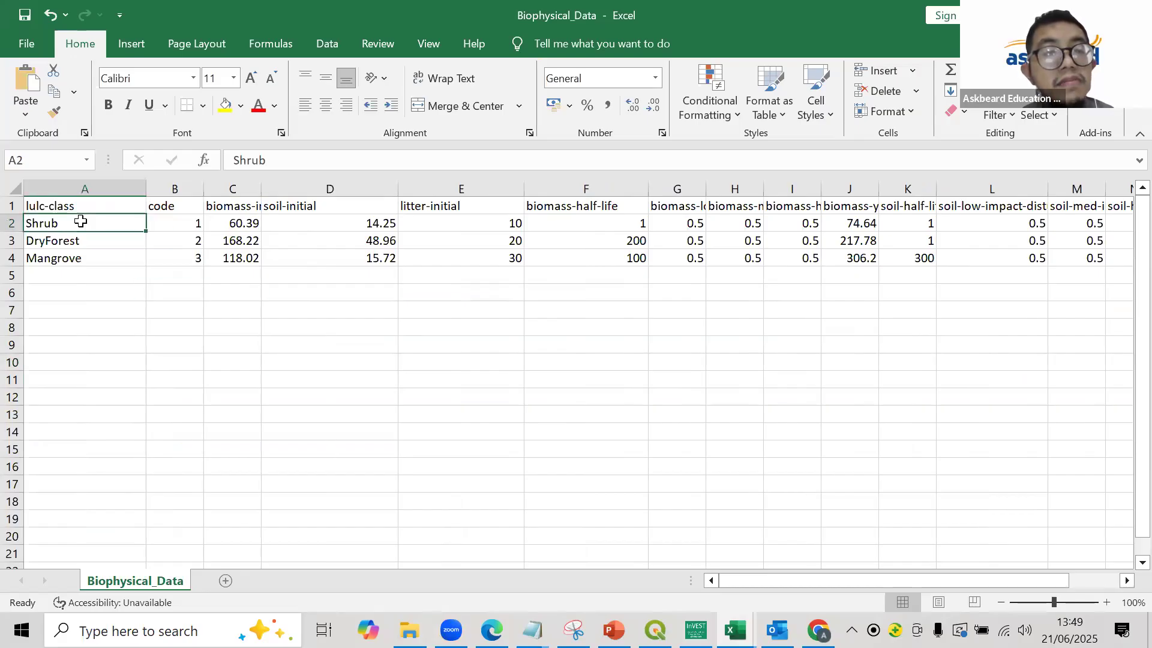
click(85, 244)
click(91, 263)
click(96, 269)
drag(260, 189, 319, 199)
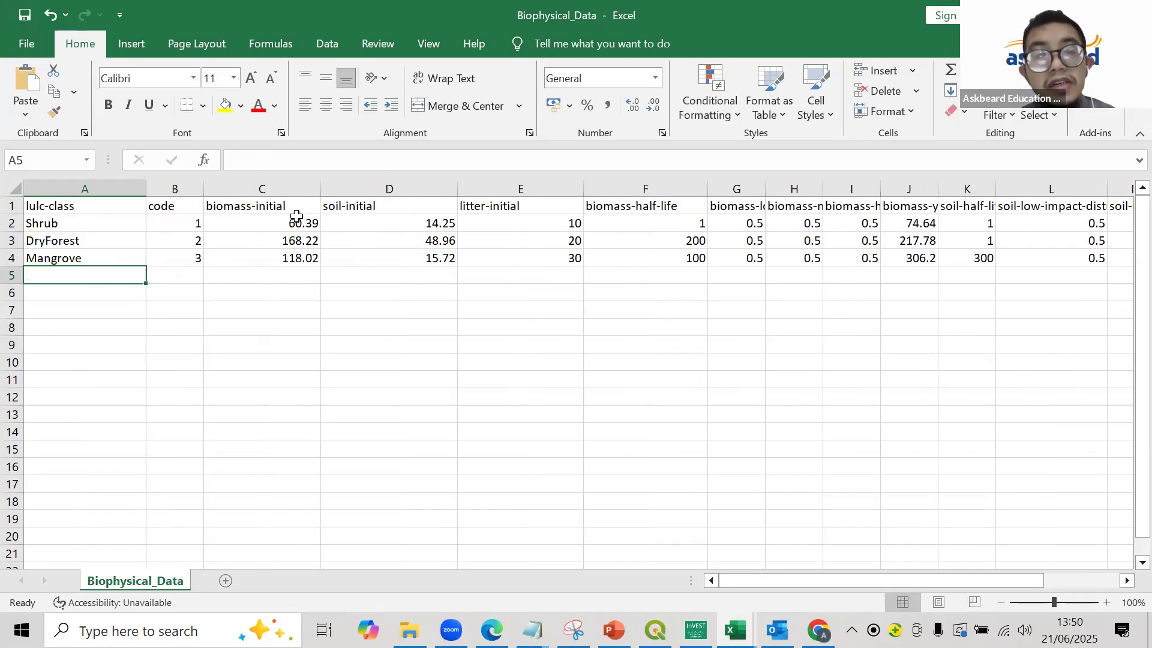
click(296, 218)
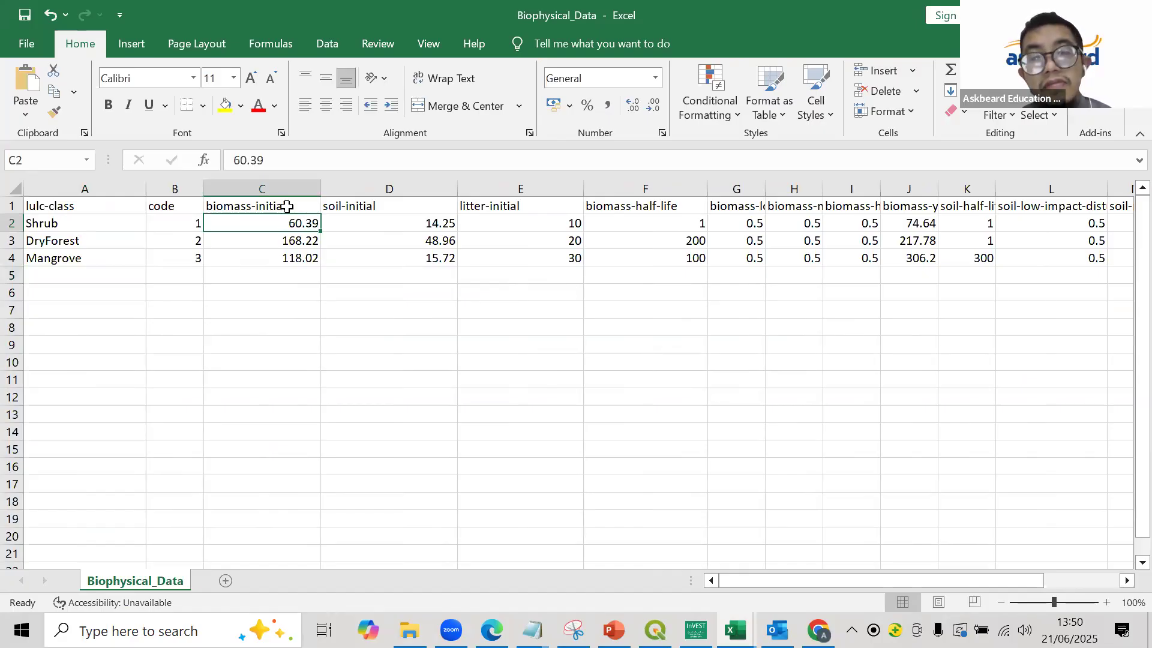
- Switch to InVEST and read the Biophysical Table column definitions in the Coastal Blue Carbon documentation
click(696, 630)
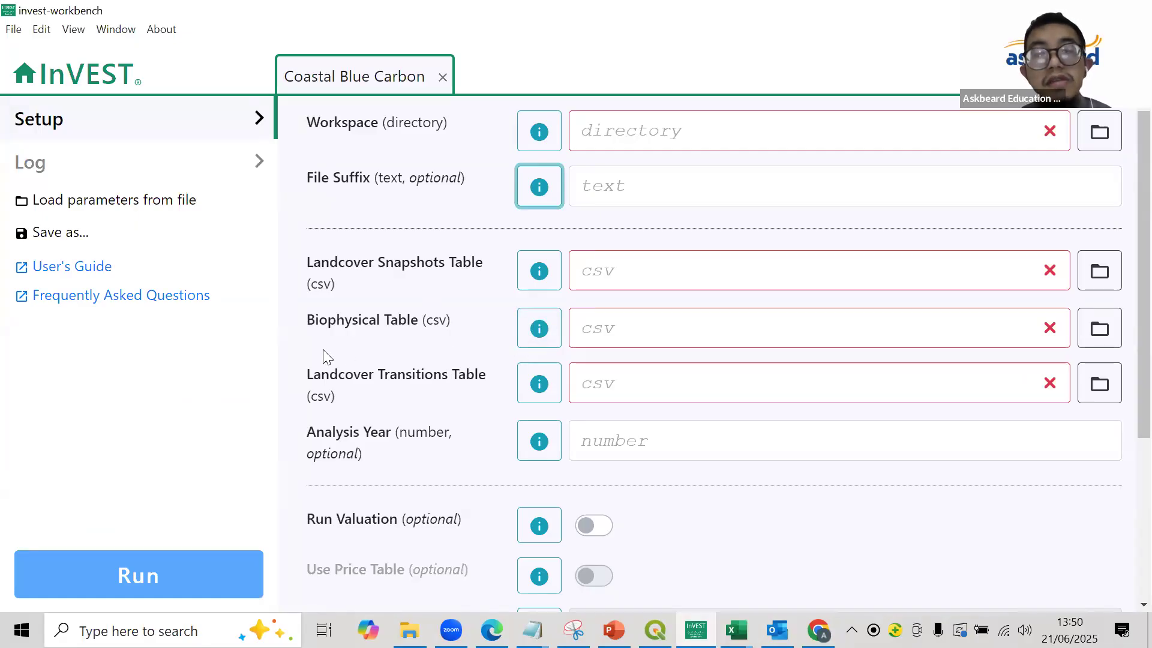
click(534, 339)
click(458, 174)
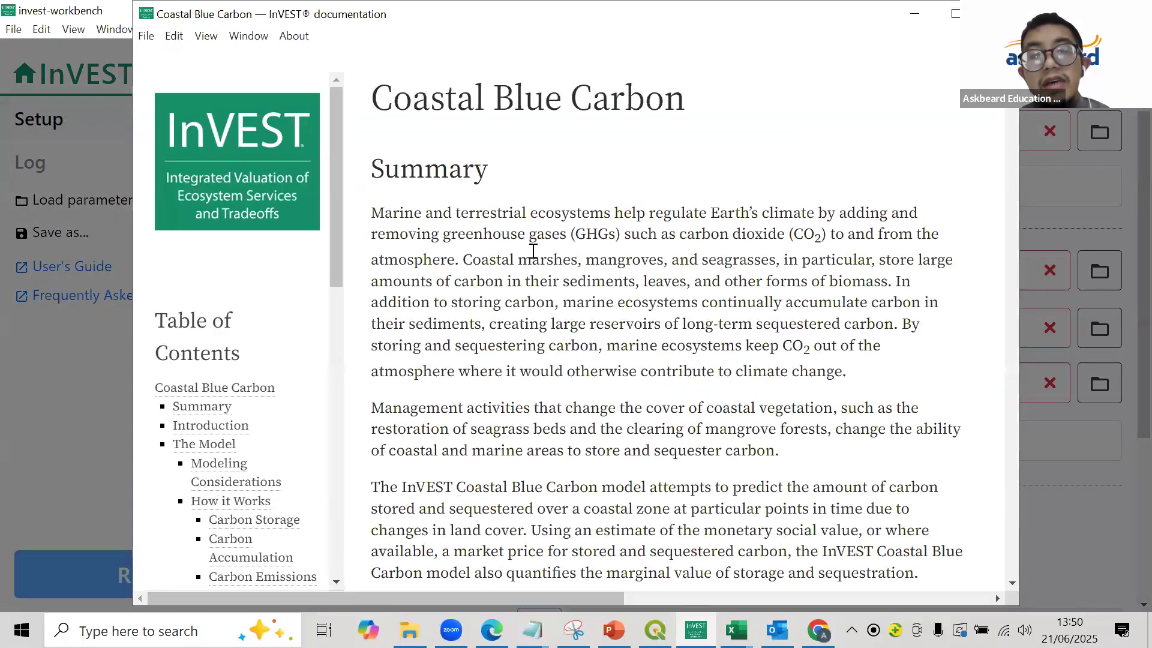
scroll(543, 381, down, 2)
scroll(478, 314, down, 3)
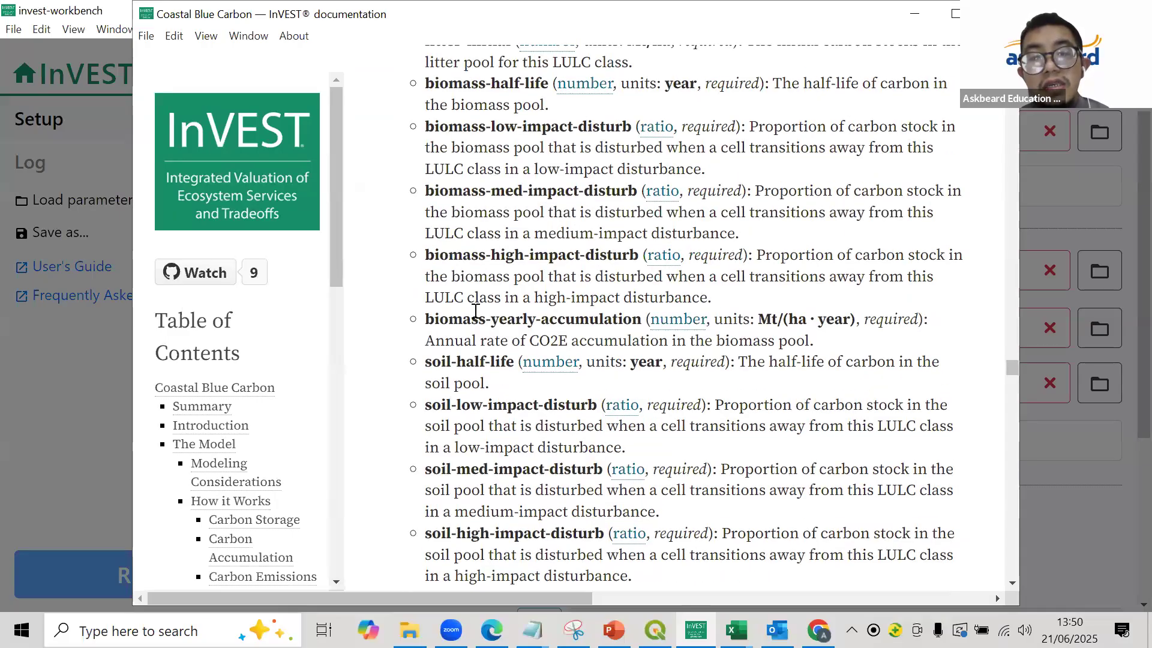
scroll(476, 310, up, 2)
scroll(573, 338, up, 5)
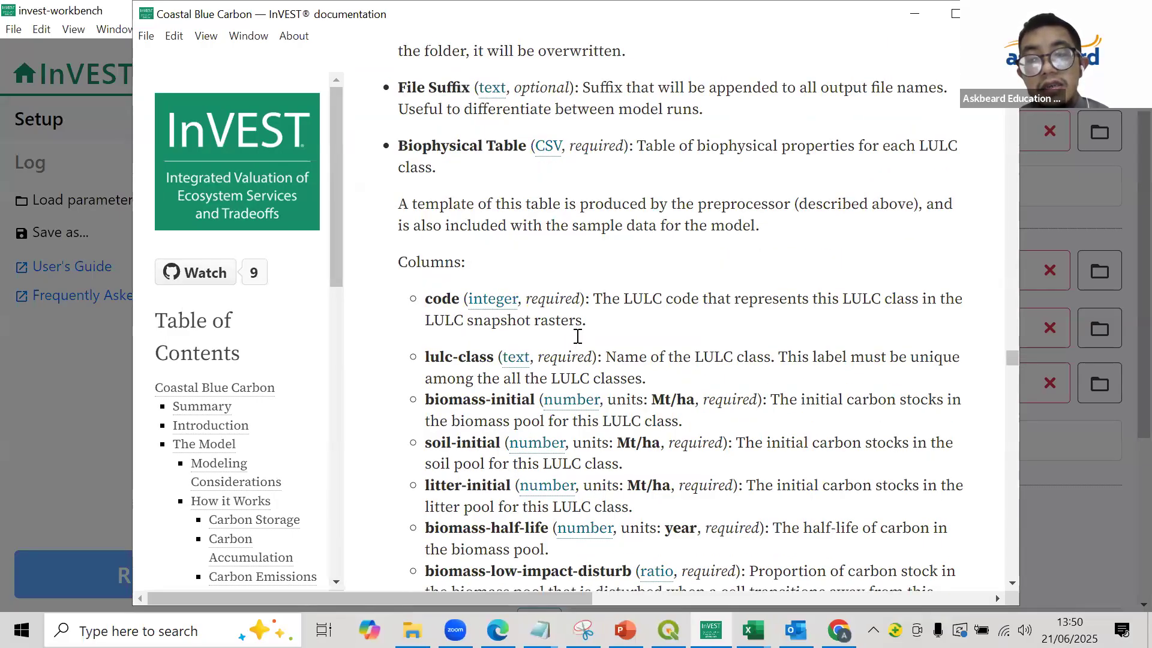
scroll(575, 336, down, 4)
scroll(577, 337, down, 3)
scroll(577, 337, up, 2)
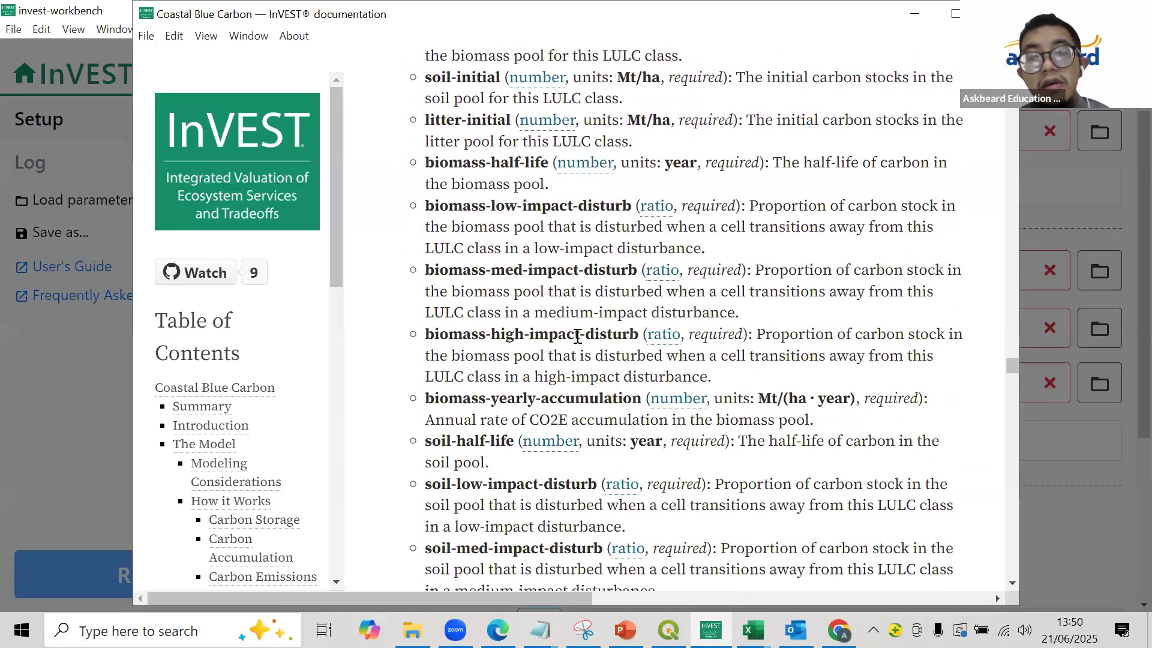
scroll(577, 337, up, 2)
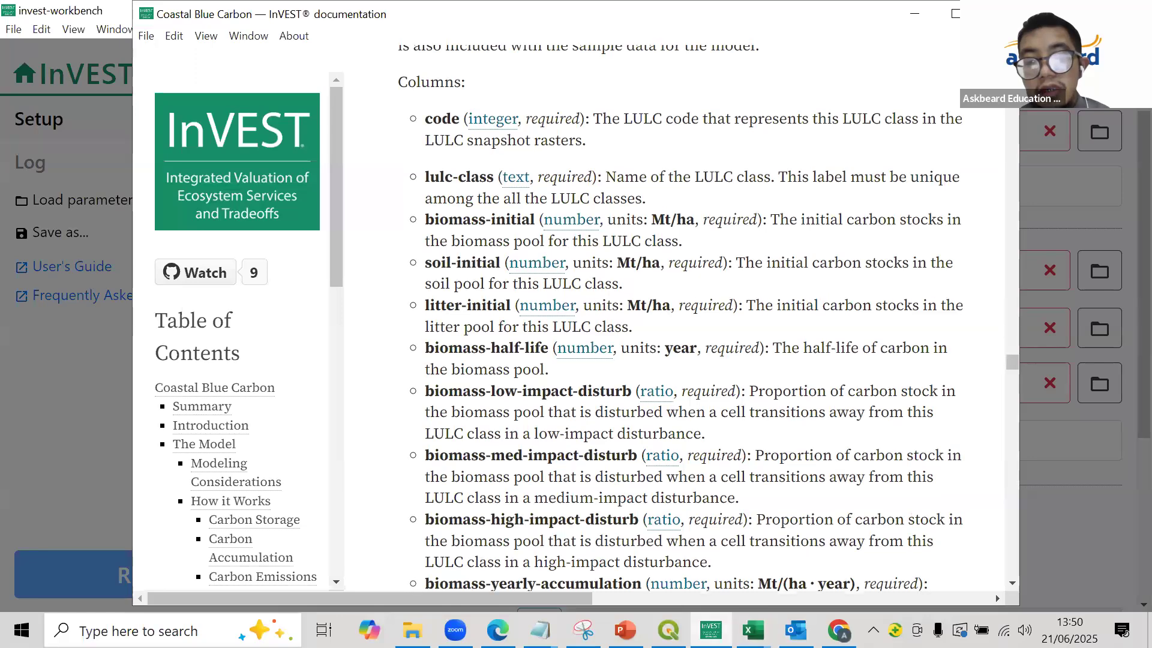
- Switch to the BLUE CARBON presentation in PowerPoint and go to slide 25 with the Biophysical Table instructions
mouse_move(711, 630)
click(839, 630)
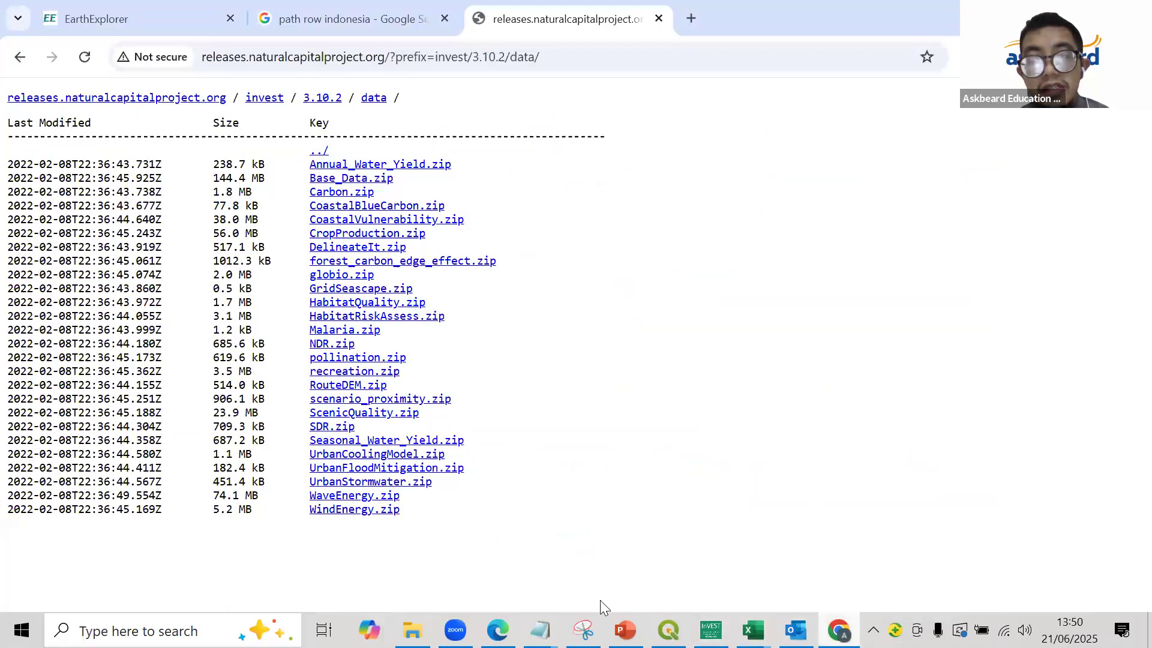
key(alt+Tab)
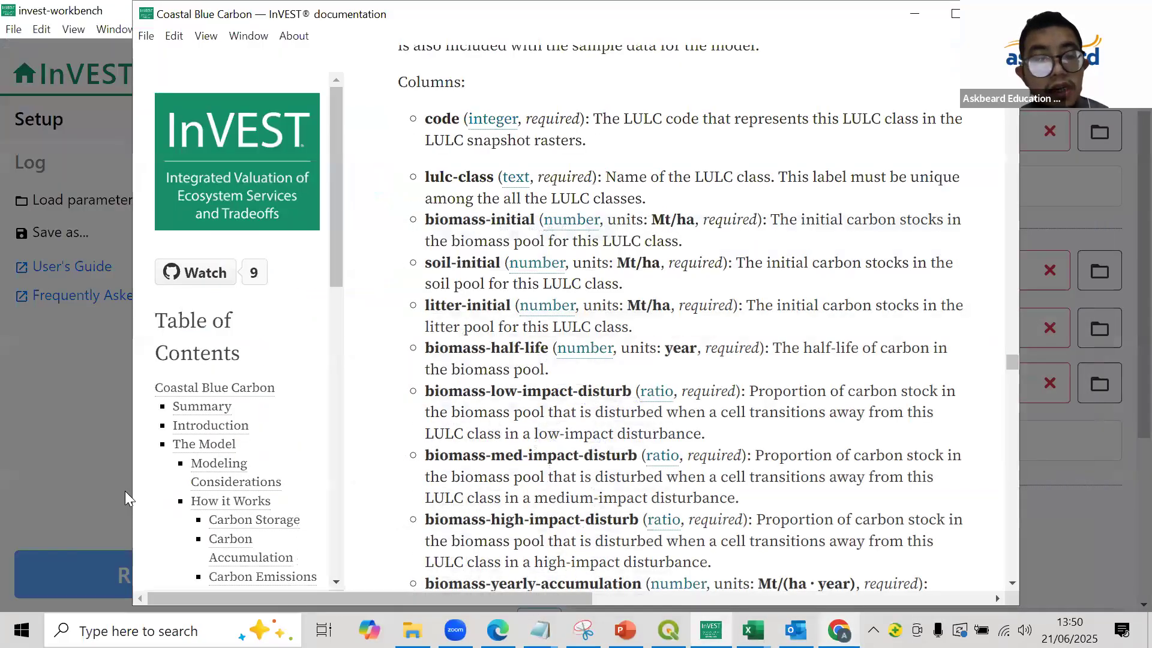
key(alt+Tab)
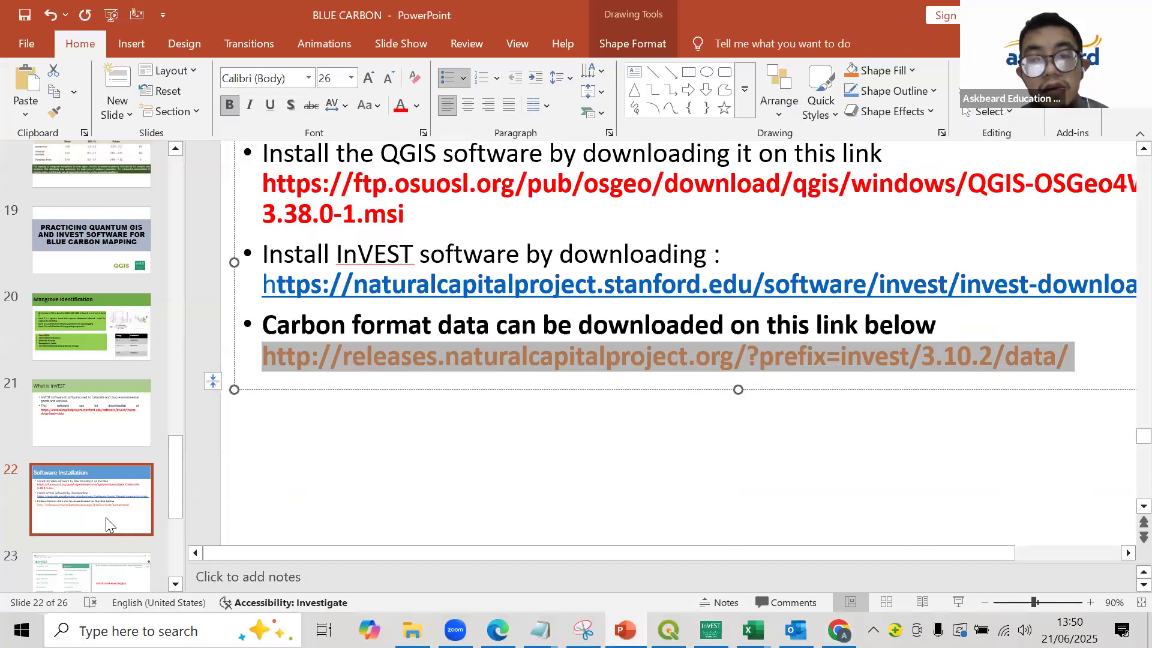
click(105, 518)
key(Down)
key(Down)
key(Down)
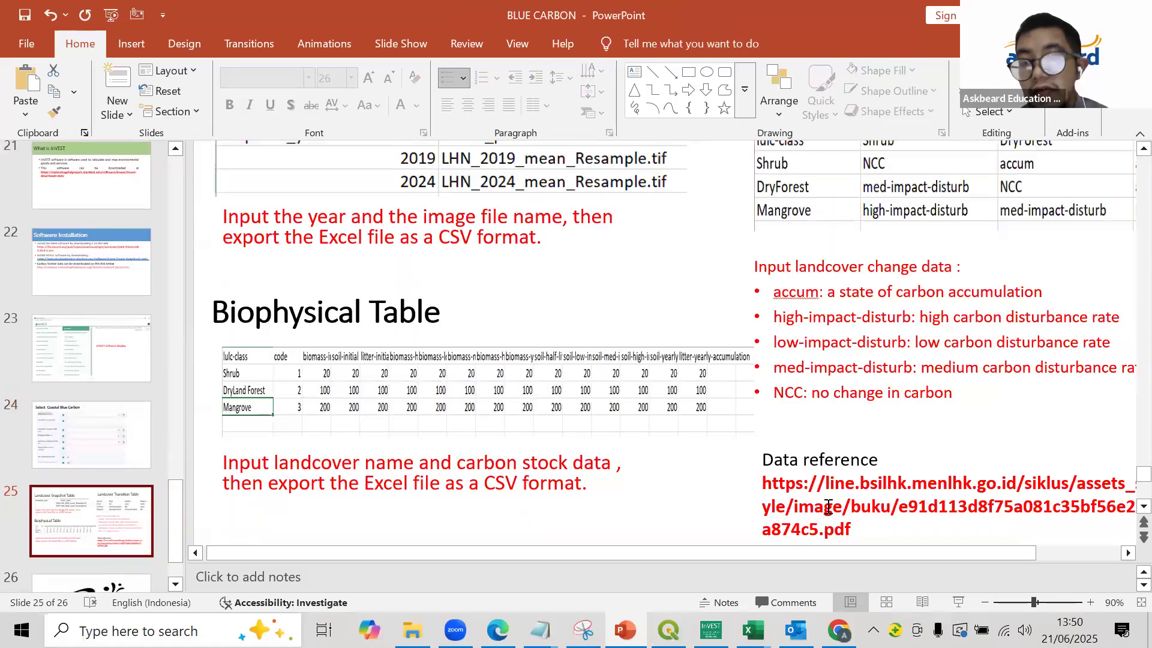
- Copy the PDF link under "Data reference" on the slide
double_click(829, 509)
click(823, 506)
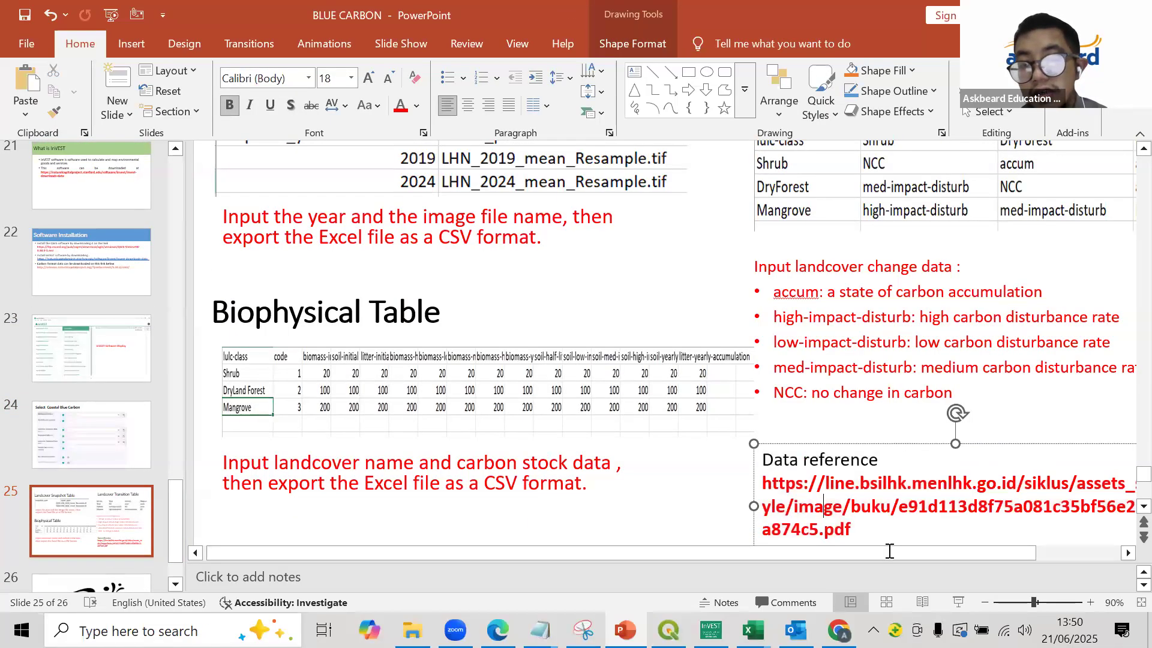
triple_click(837, 493)
right_click(837, 493)
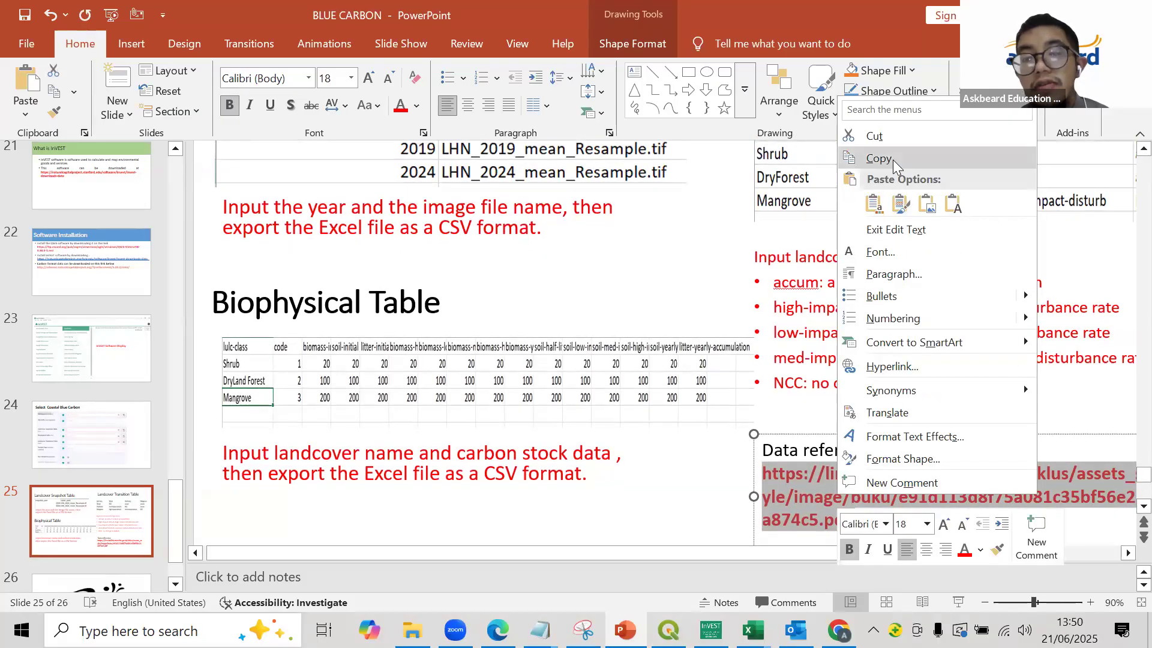
click(879, 159)
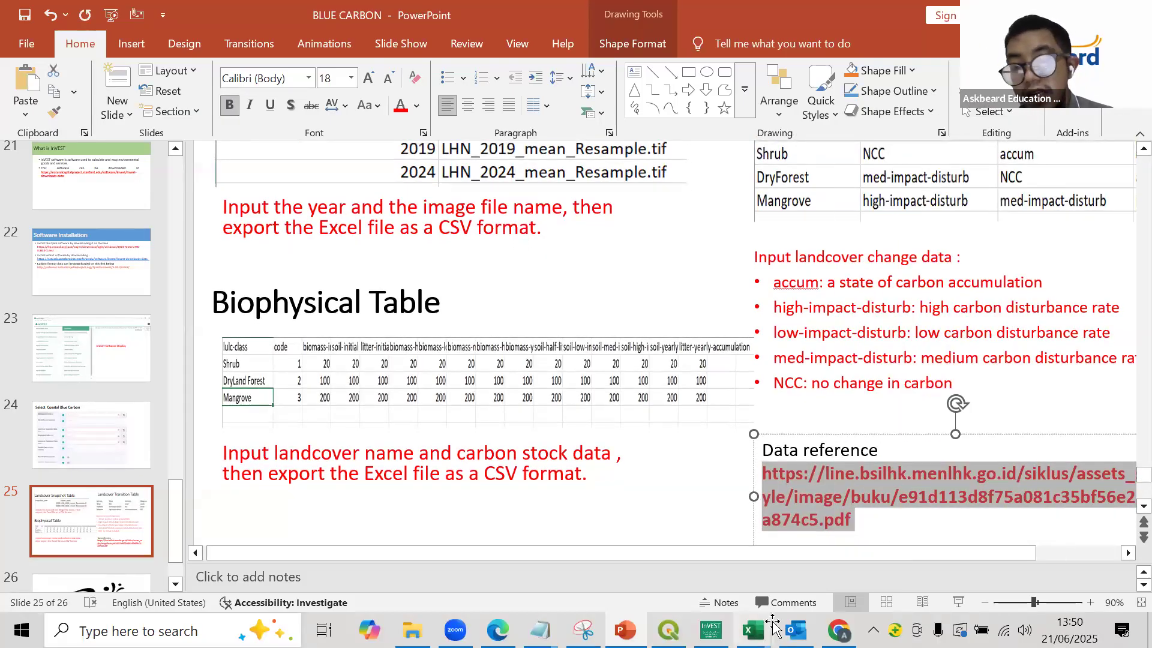
- Switch to Chrome, open the copied PDF link, and examine the carbon stock table by forest type and region
click(839, 630)
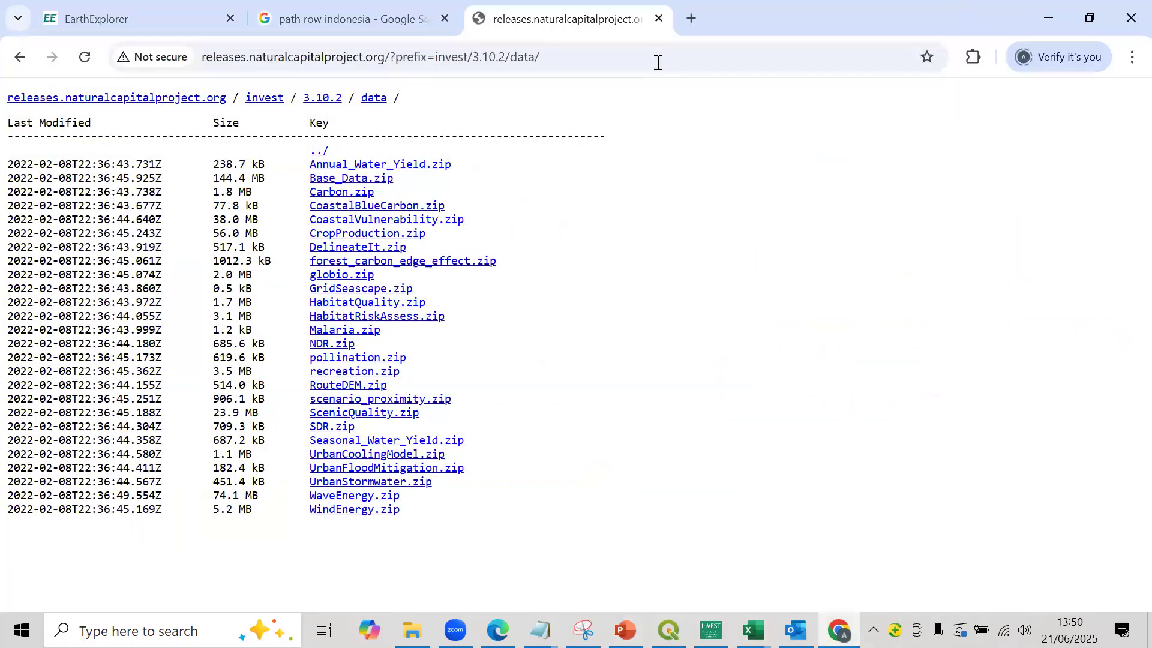
click(658, 62)
key(ctrl+v)
key(Return)
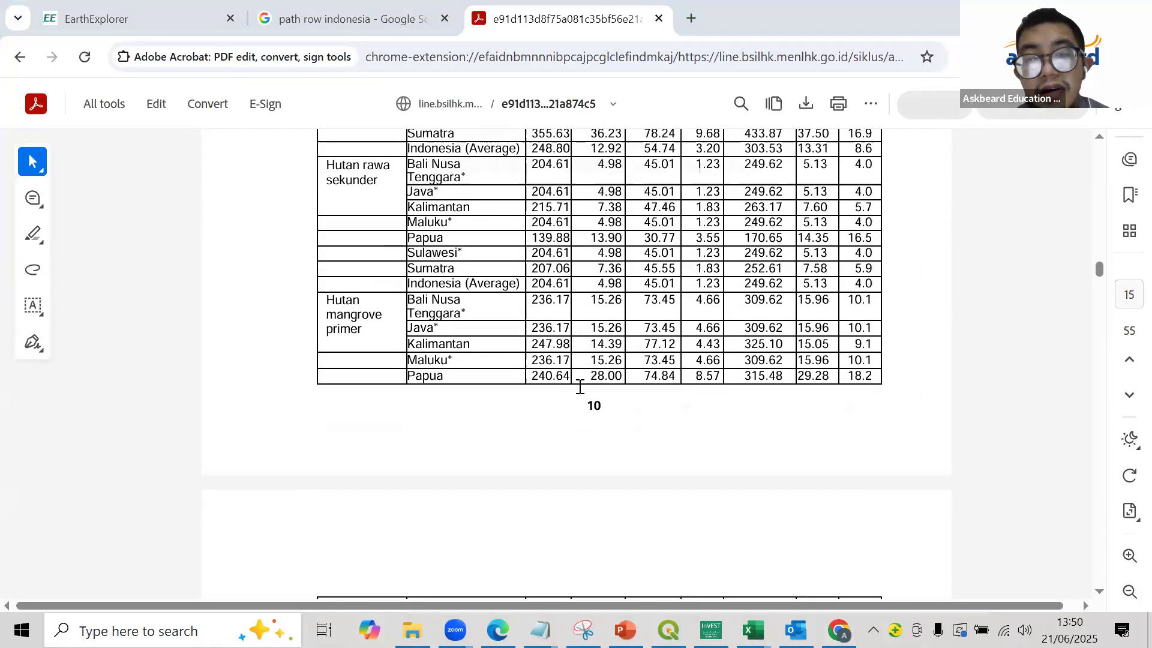
scroll(580, 384, up, 2)
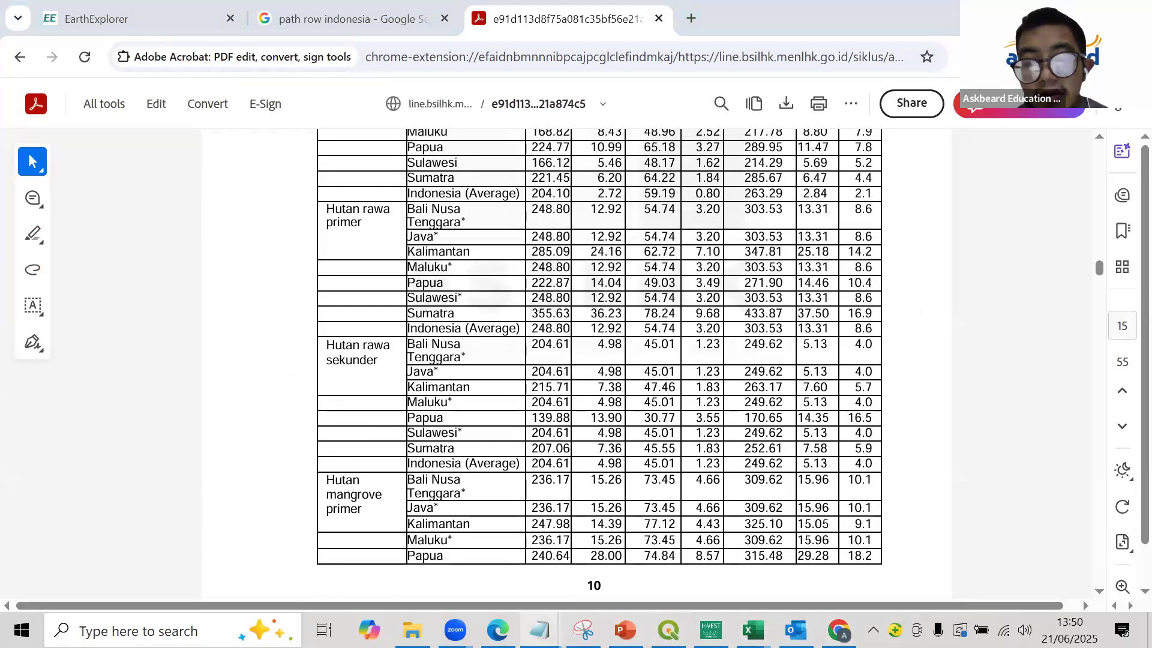
- Switch back to the Biophysical_Data workbook in Excel and widen column G, the biomass-low-impact-disturb column
mouse_move(753, 630)
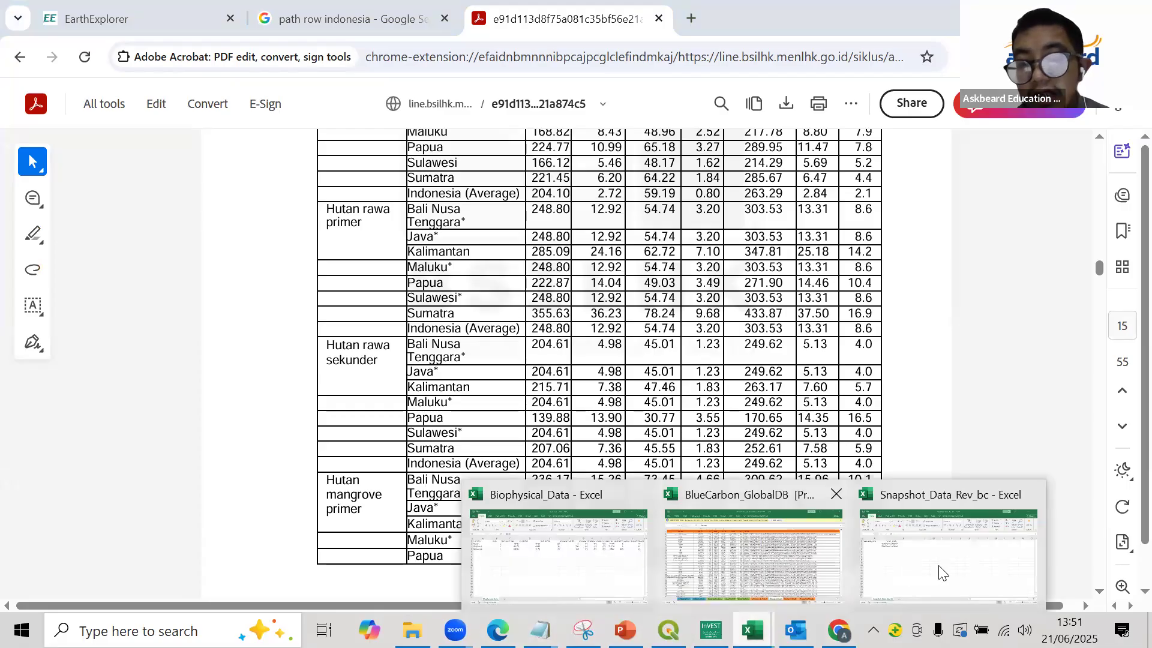
click(954, 540)
click(752, 630)
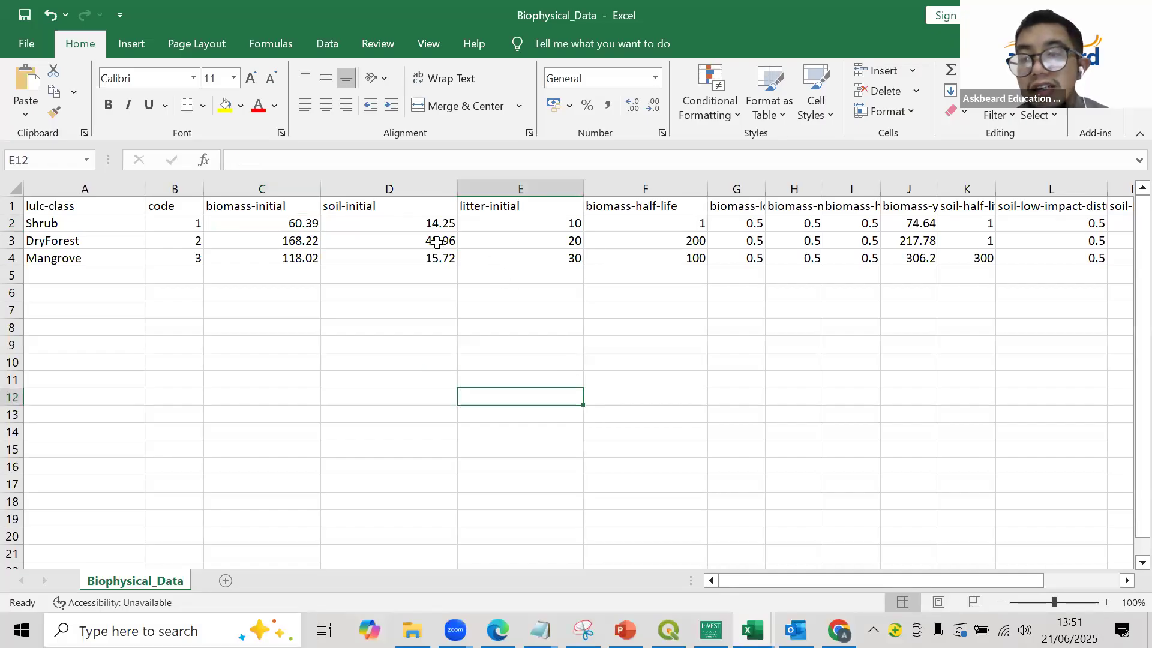
click(758, 226)
drag(761, 195, 798, 195)
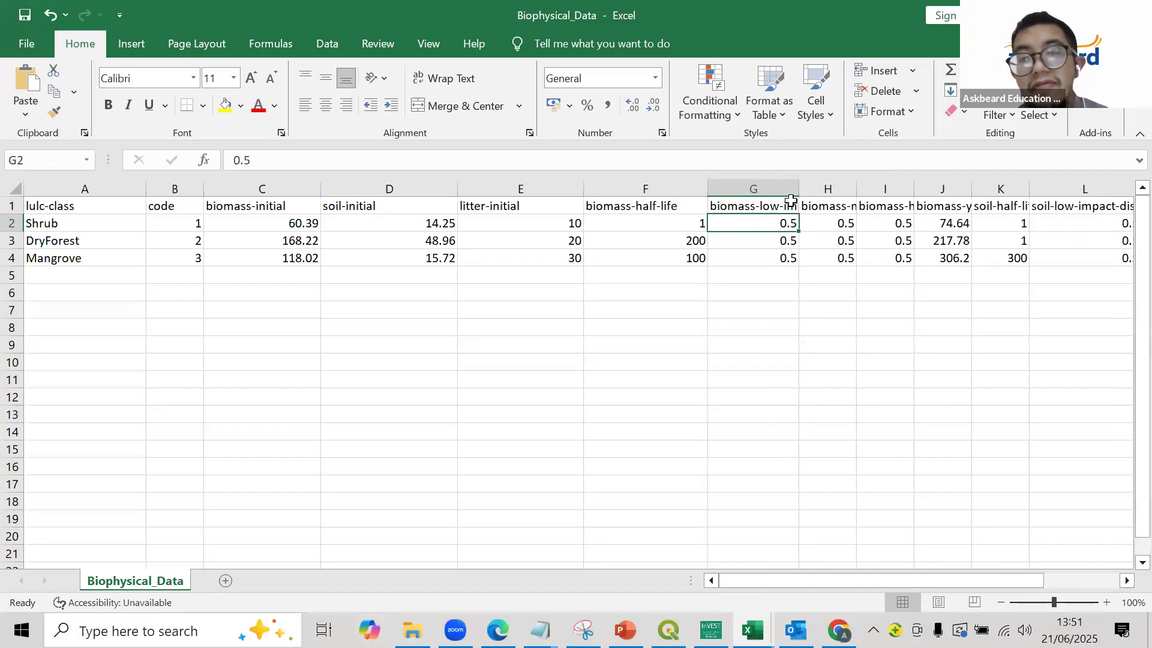
- Widen column G further to show more of its heading, and examine the biomass, soil and litter initial stock values
click(791, 201)
drag(798, 189, 818, 189)
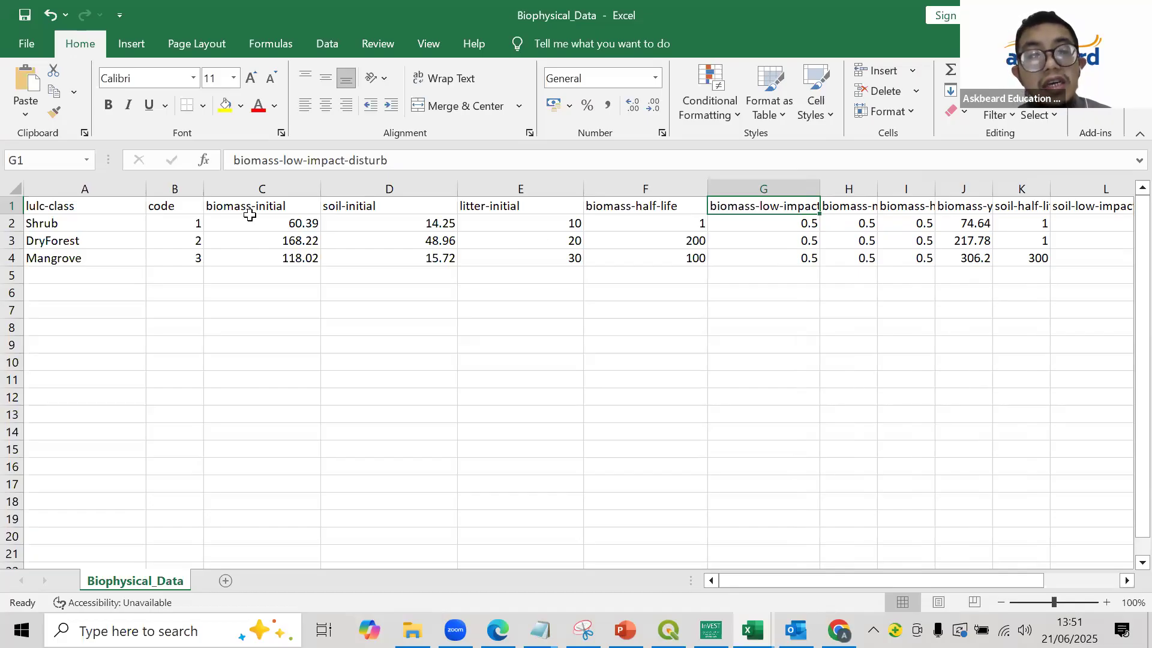
drag(253, 219, 412, 258)
click(411, 258)
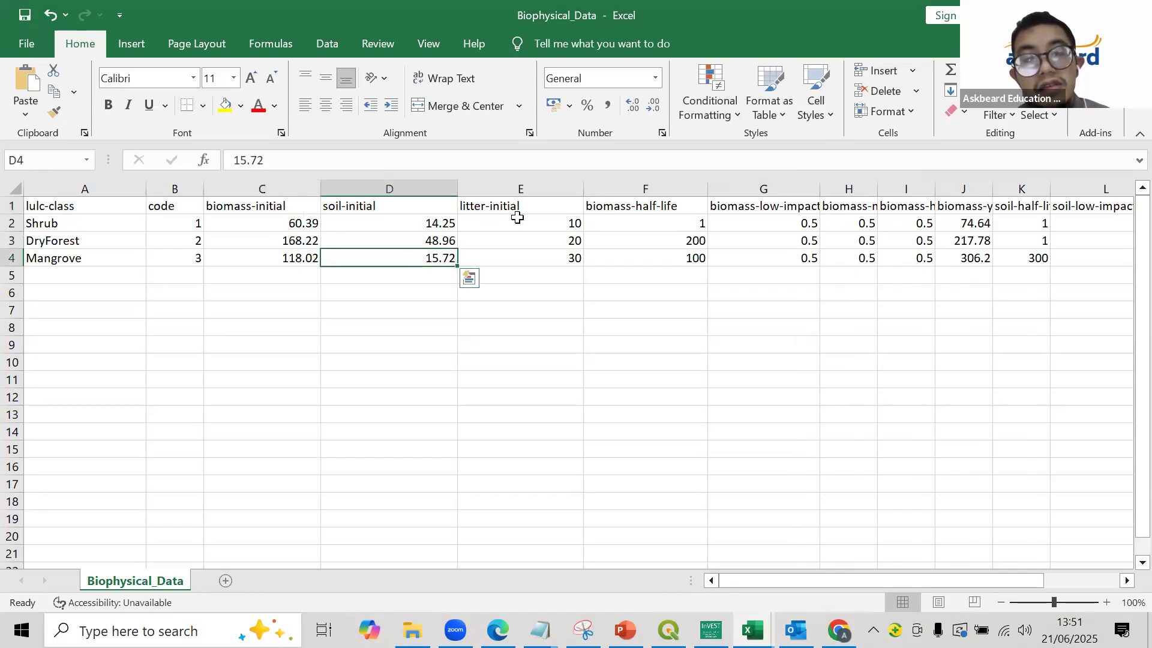
click(517, 219)
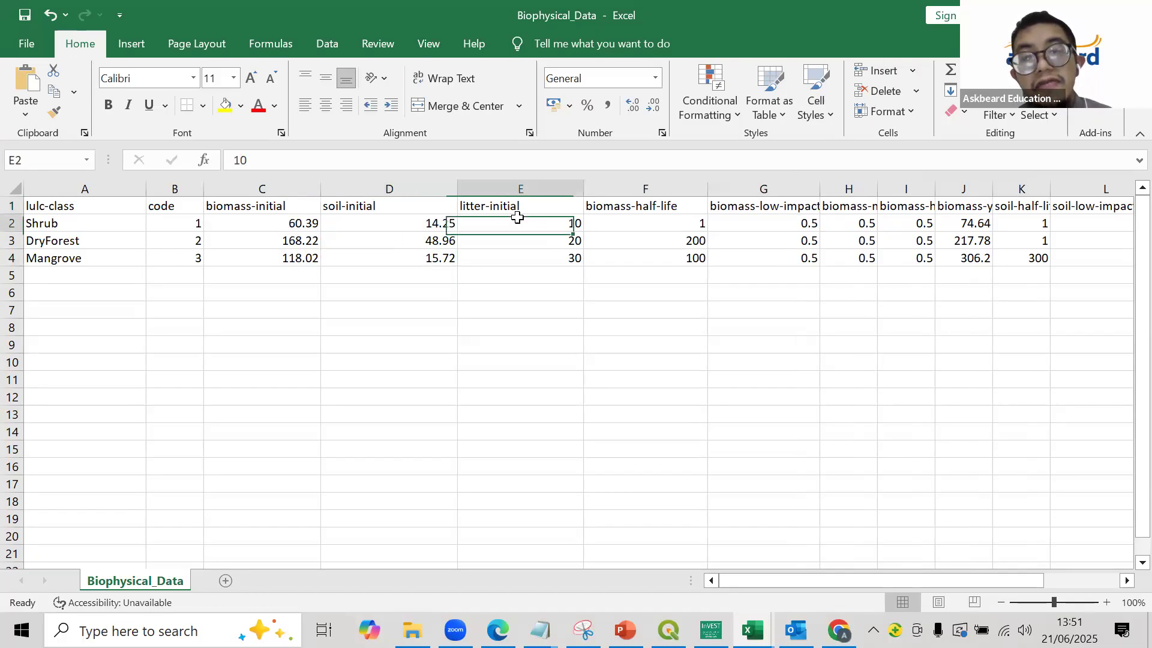
click(526, 273)
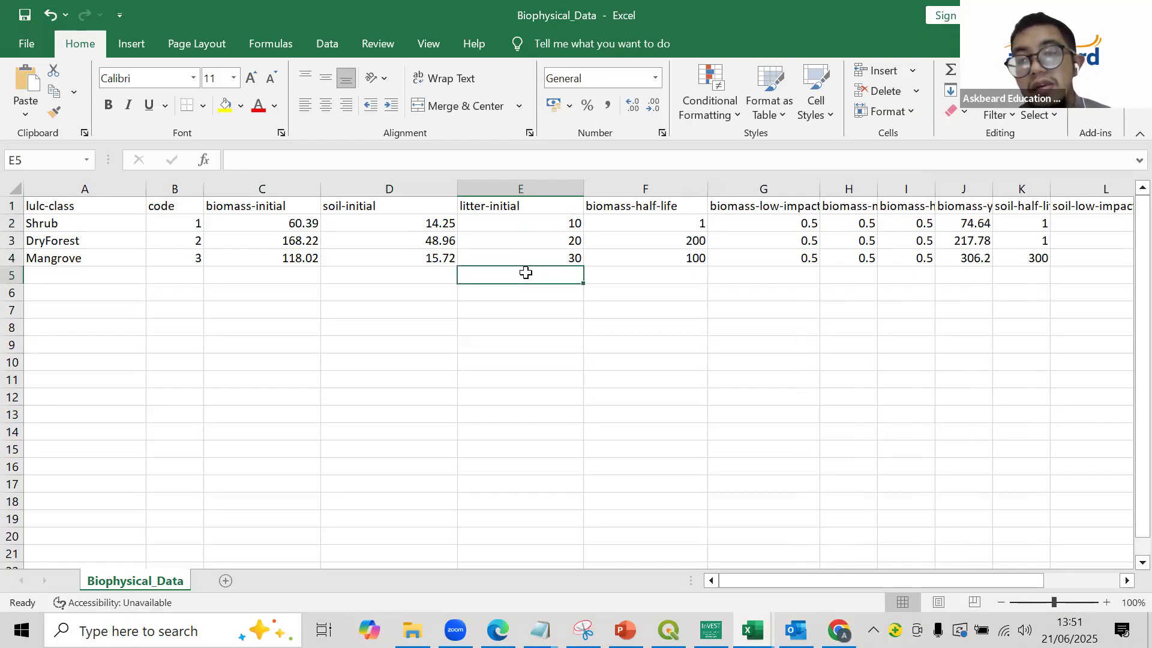
- Examine the remaining biophysical columns across to litter-yearly-accumulation, including the soil disturbance and yearly accumulation values
key(Right)
key(Right)
key(Right)
key(Right)
key(Right)
key(Right)
key(Right)
key(Right)
key(Right)
key(Right)
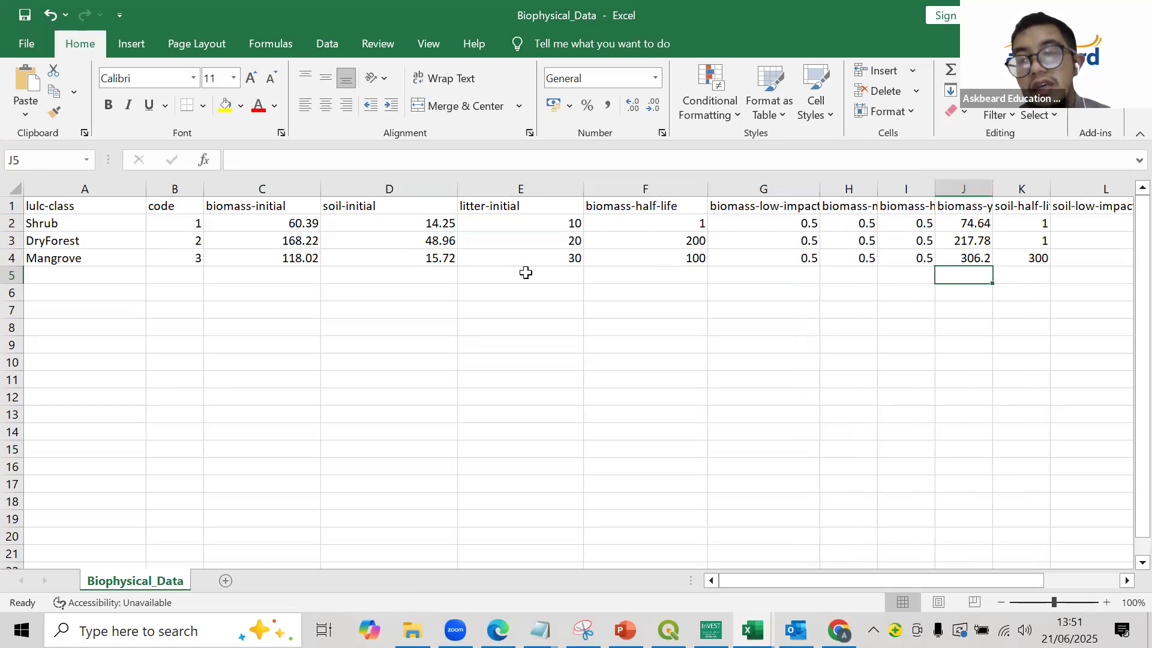
key(Right)
key(Right)
key(Right)
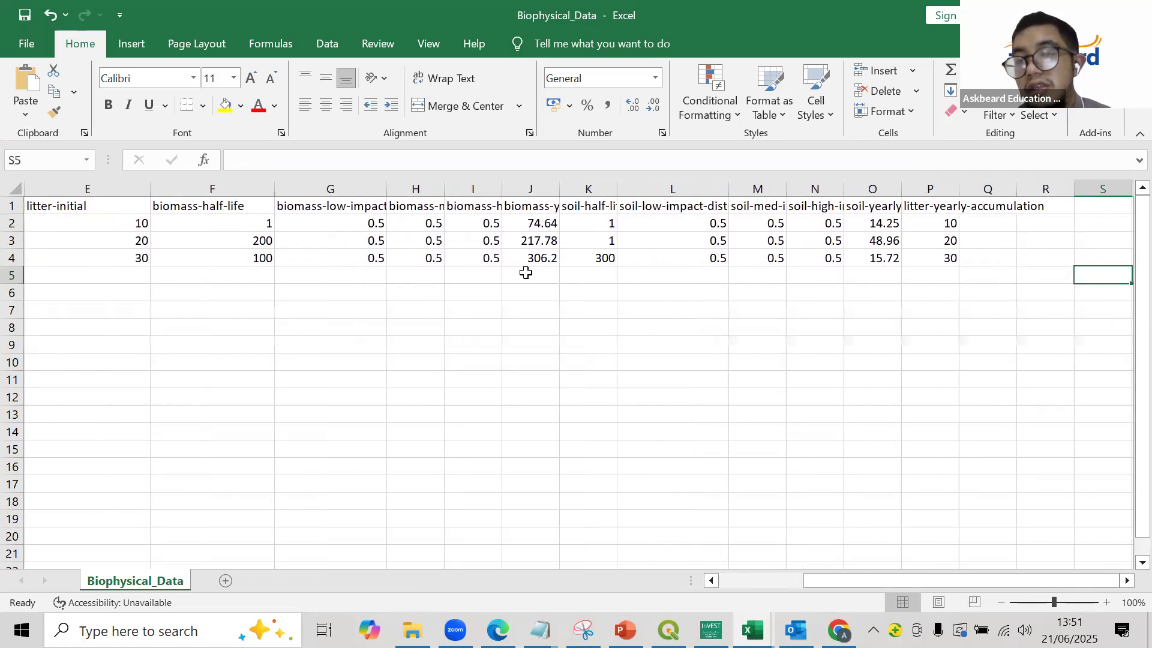
key(Left)
key(Left)
key(Down)
key(Down)
key(Up)
key(Up)
key(Up)
key(Up)
key(Up)
key(Left)
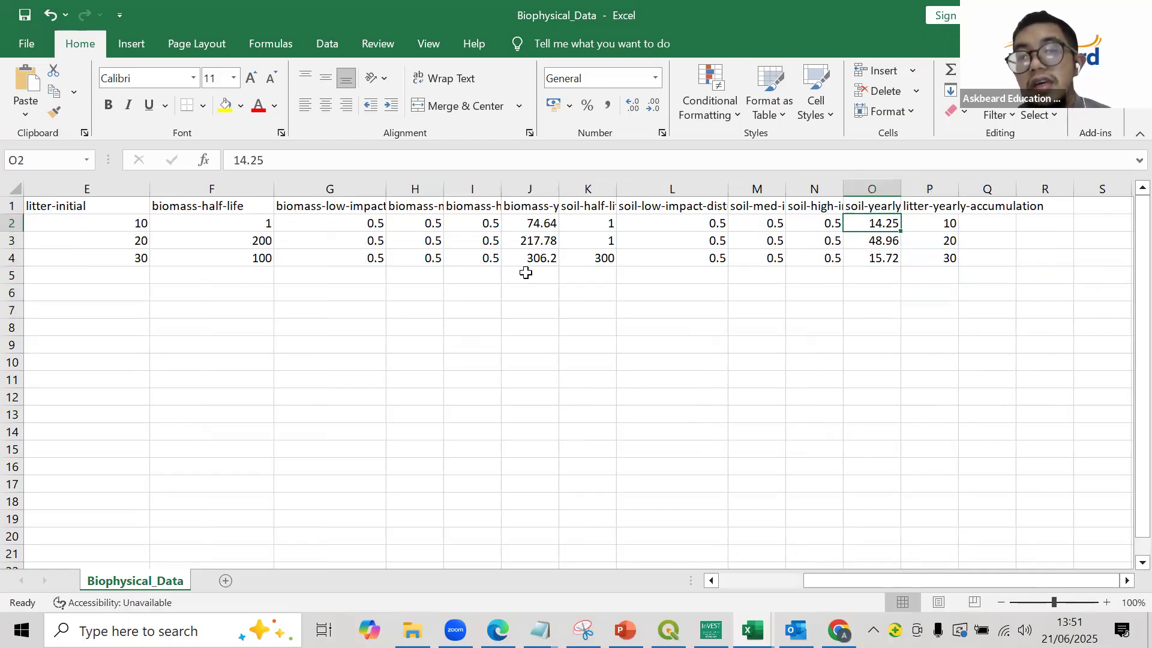
key(Left)
key(Left)
key(Left)
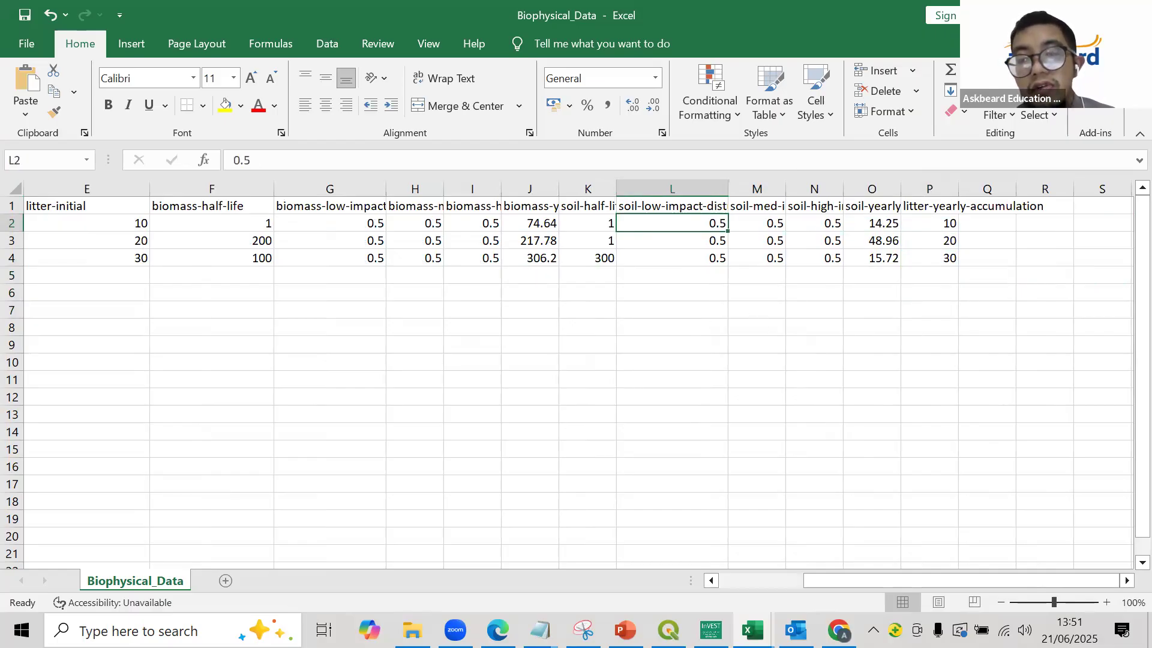
- Switch to the InVEST documentation and read the disturbance, half-life and yearly accumulation column definitions and the Landcover Transitions Table entry
click(711, 630)
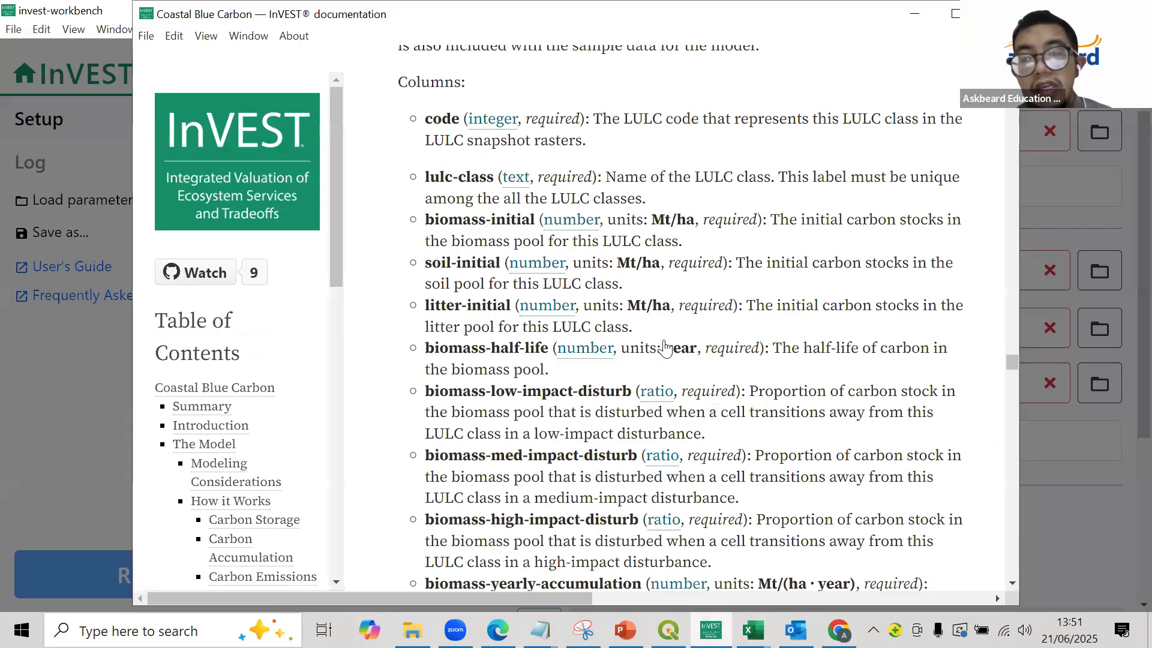
scroll(666, 348, down, 5)
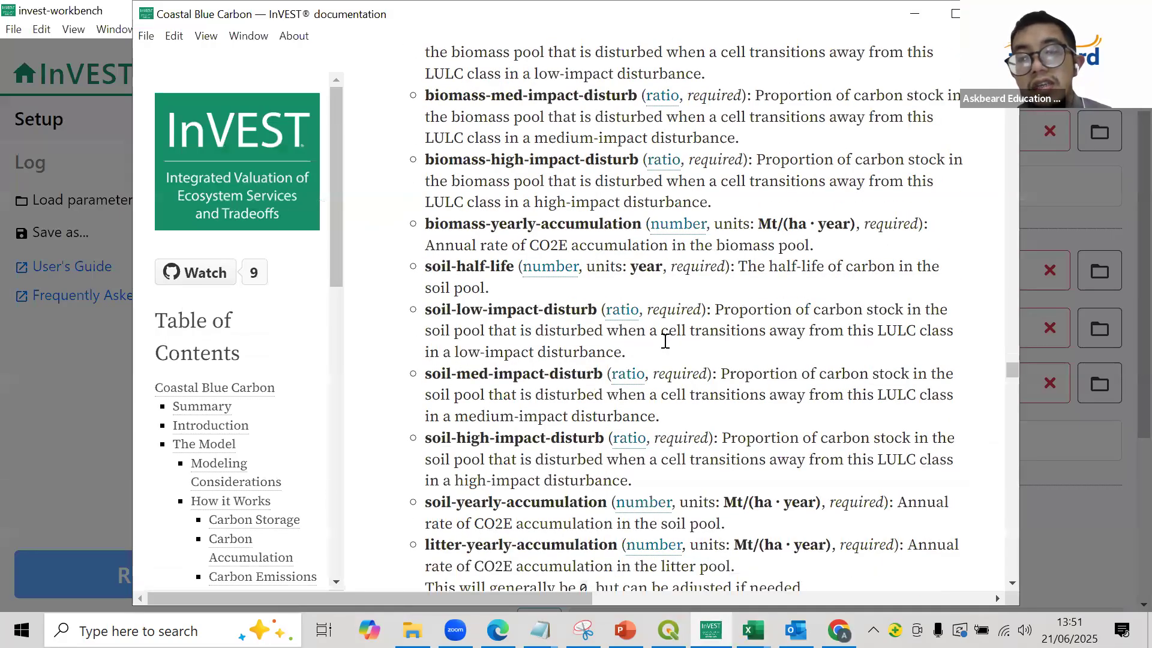
scroll(666, 341, down, 3)
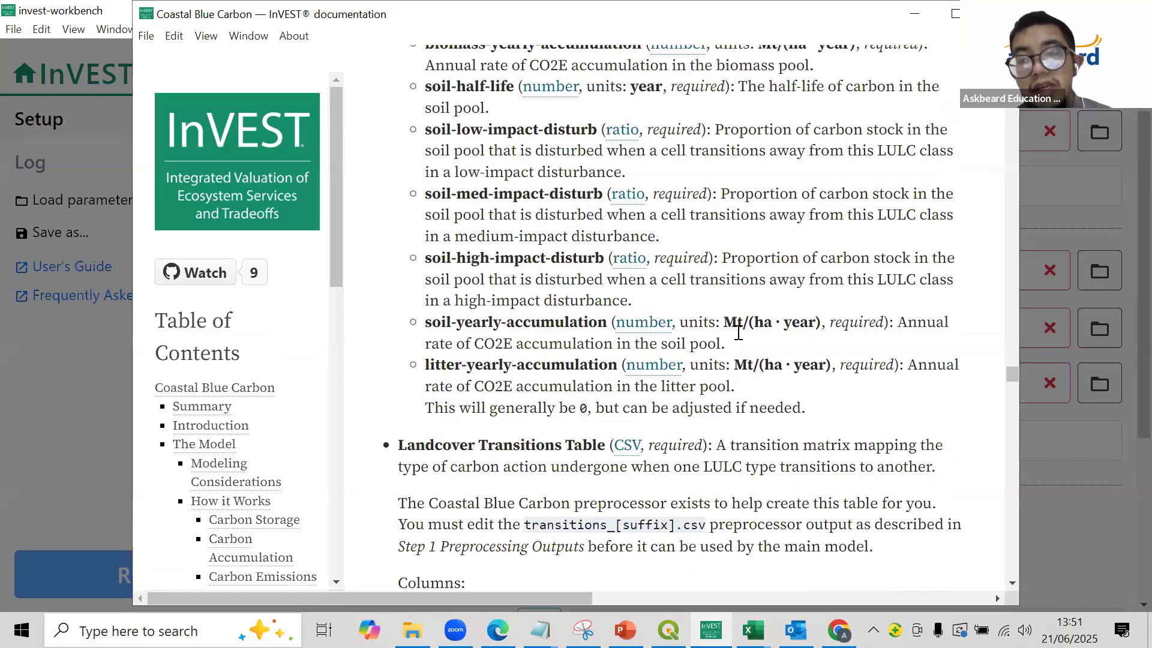
scroll(746, 329, up, 3)
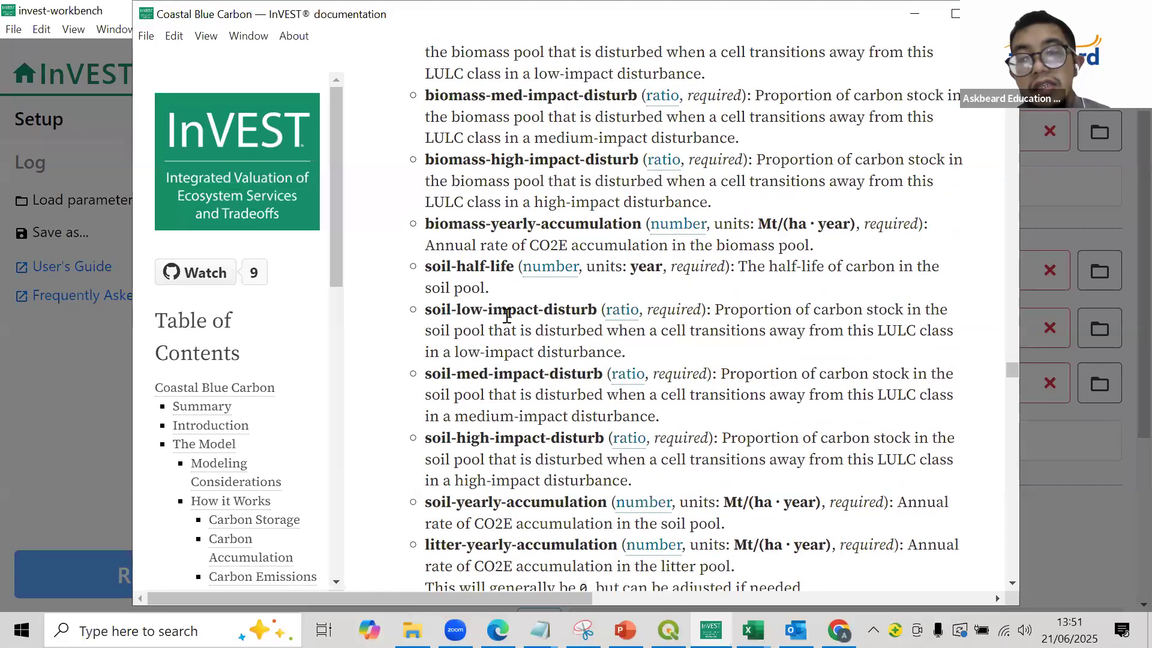
scroll(656, 326, down, 7)
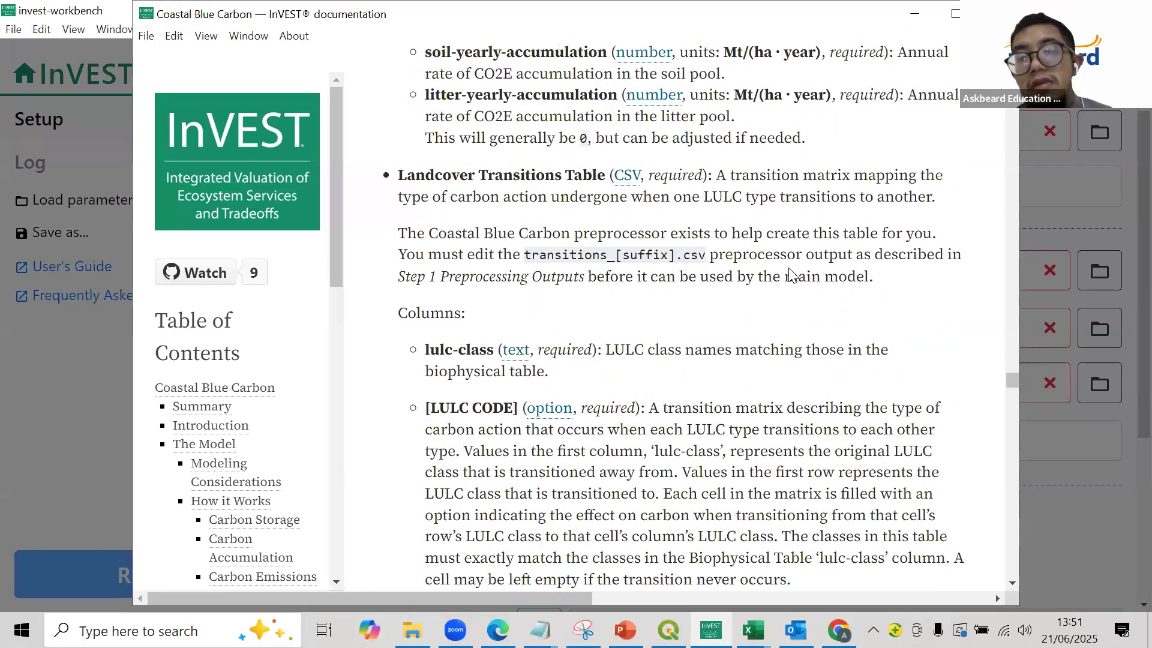
click(717, 626)
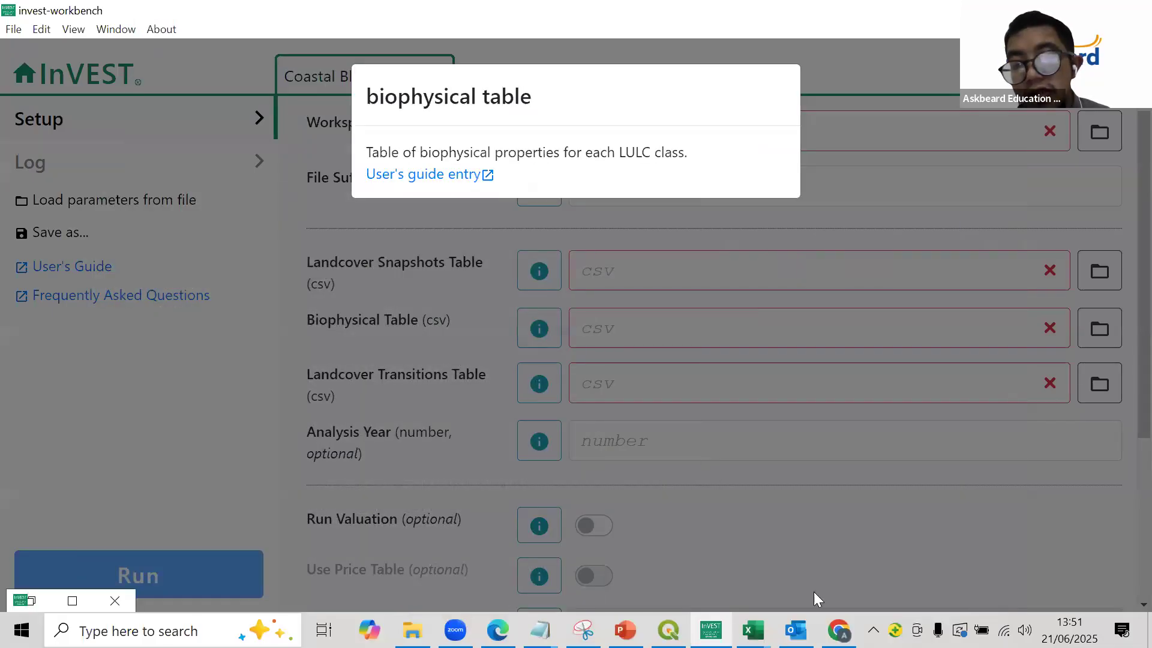
- Switch back to the Biophysical_Data workbook in Excel and return to the Shrub row at the start of the table
mouse_move(752, 630)
click(898, 567)
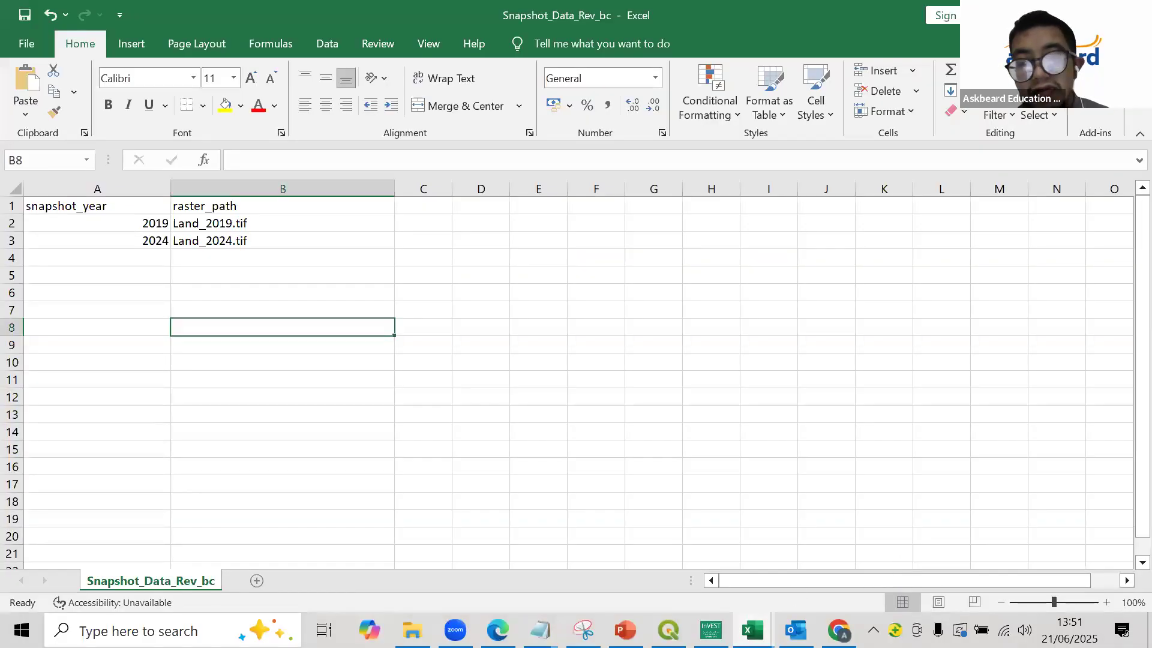
mouse_move(753, 629)
click(626, 569)
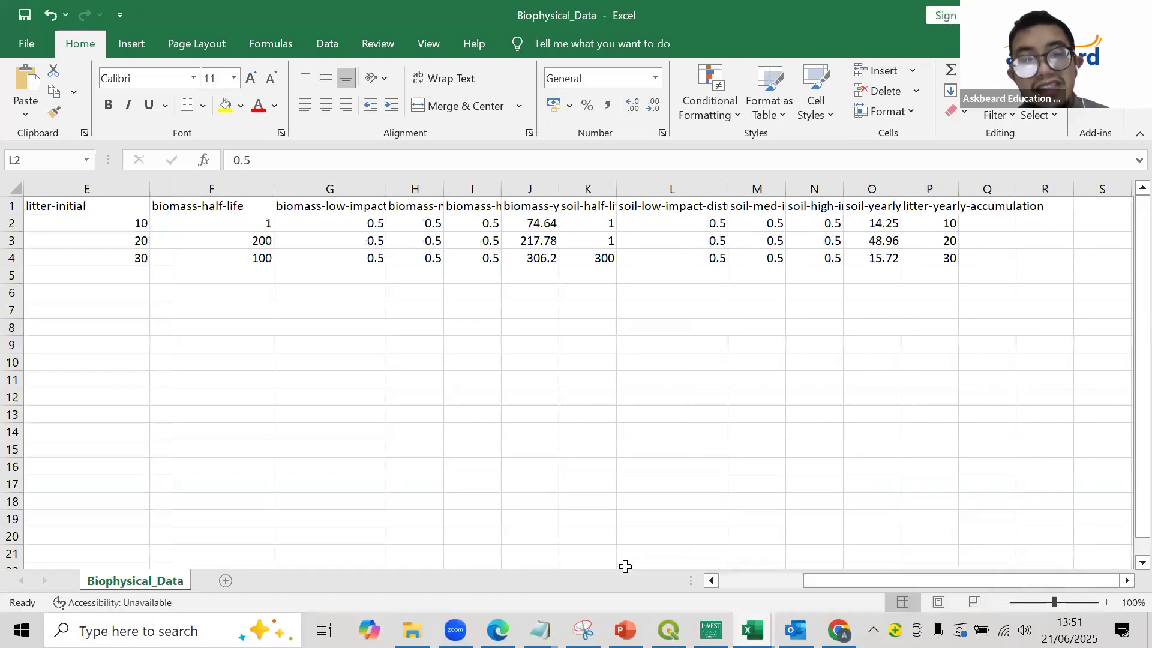
click(310, 306)
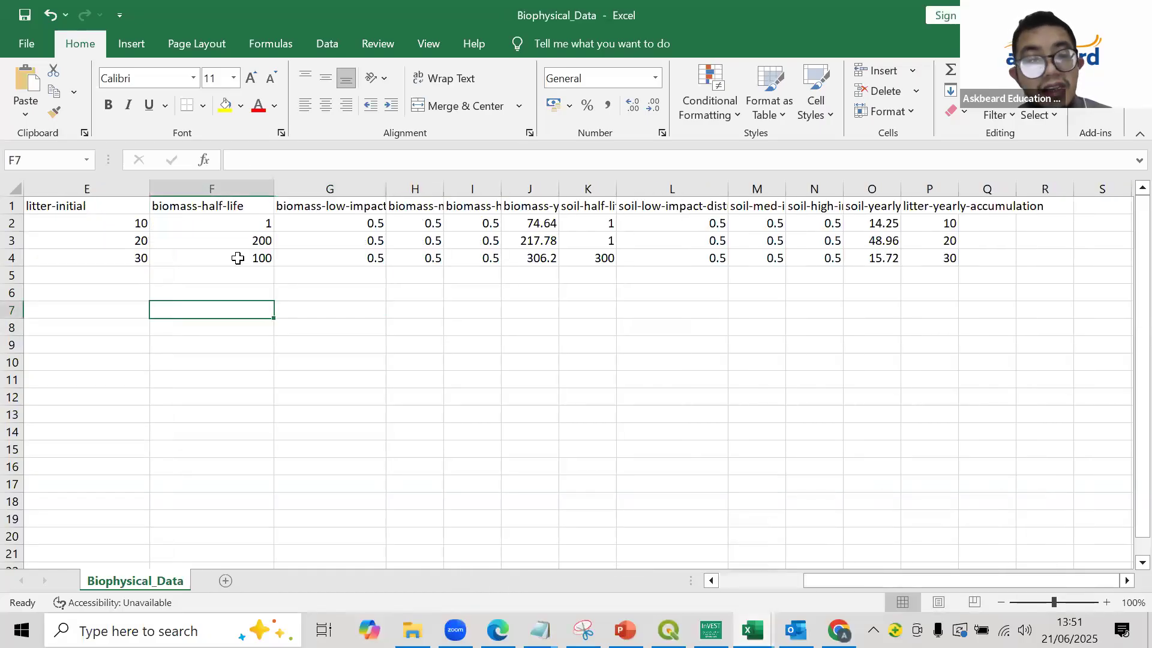
key(Home)
key(Up)
key(Up)
key(Up)
key(Up)
key(Up)
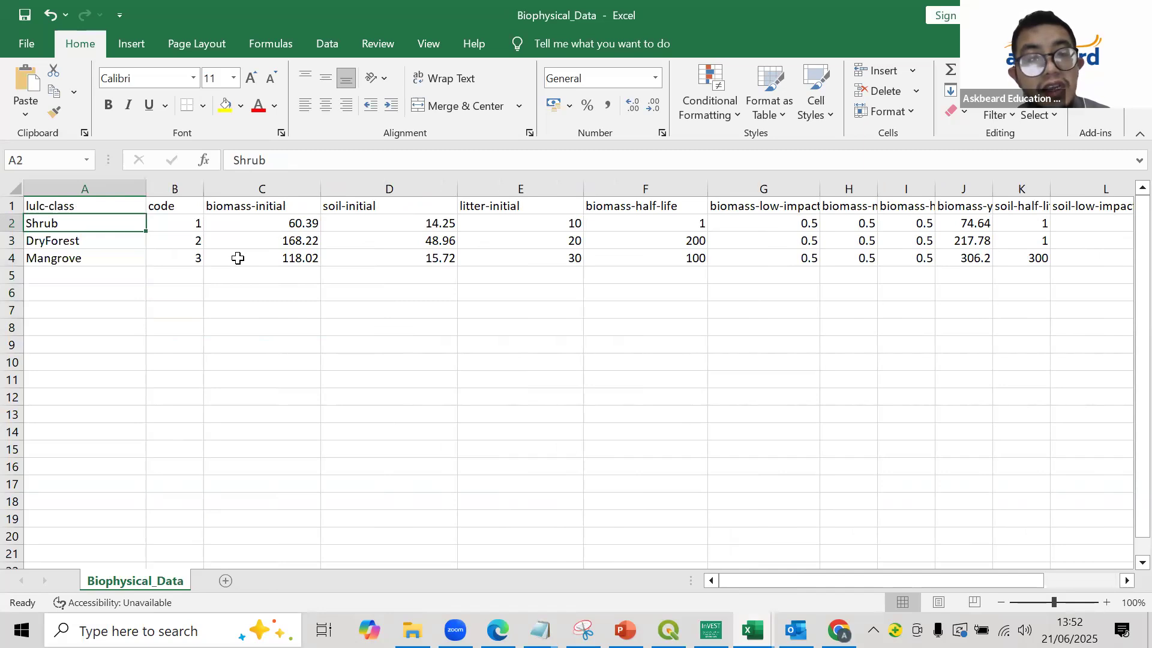
- Review the Shrub row's initial stocks and the biomass-half-life and biomass-low-impact-disturb values of all three land cover classes
key(Right)
key(Right)
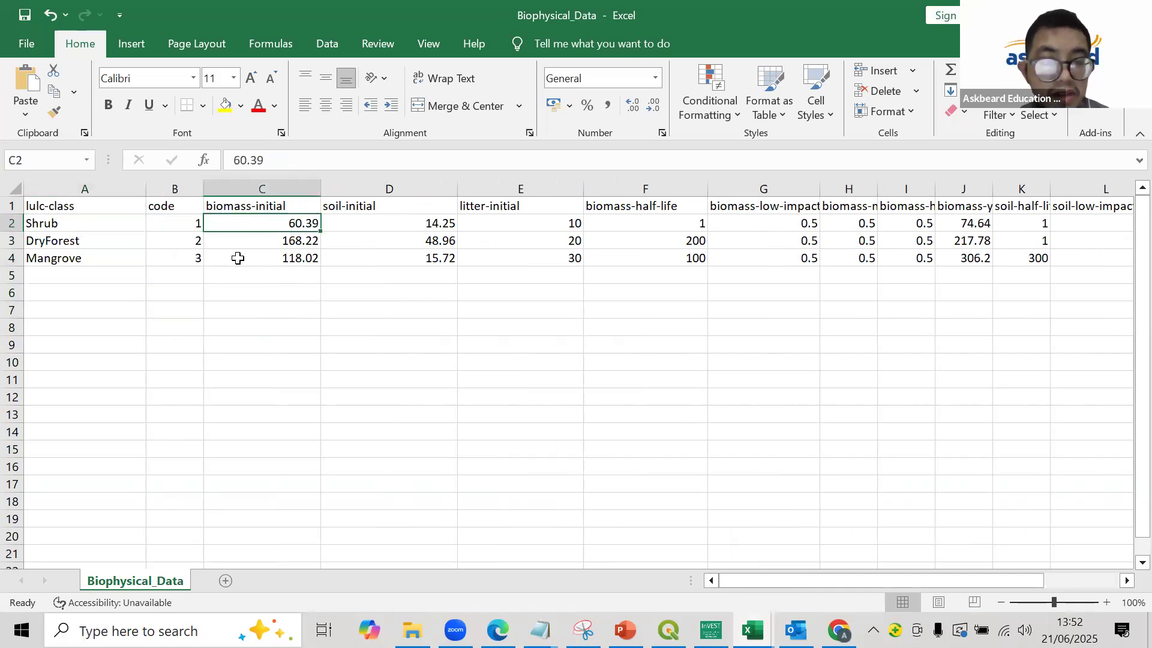
key(Right)
key(Right)
key(Right)
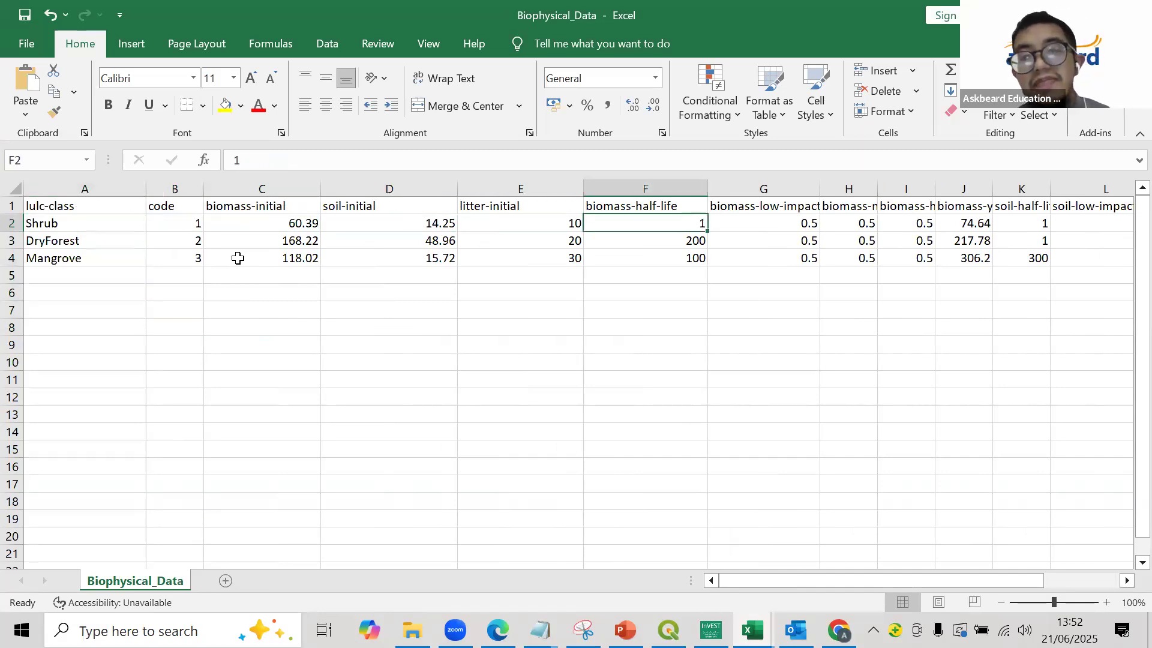
key(Down)
key(Down)
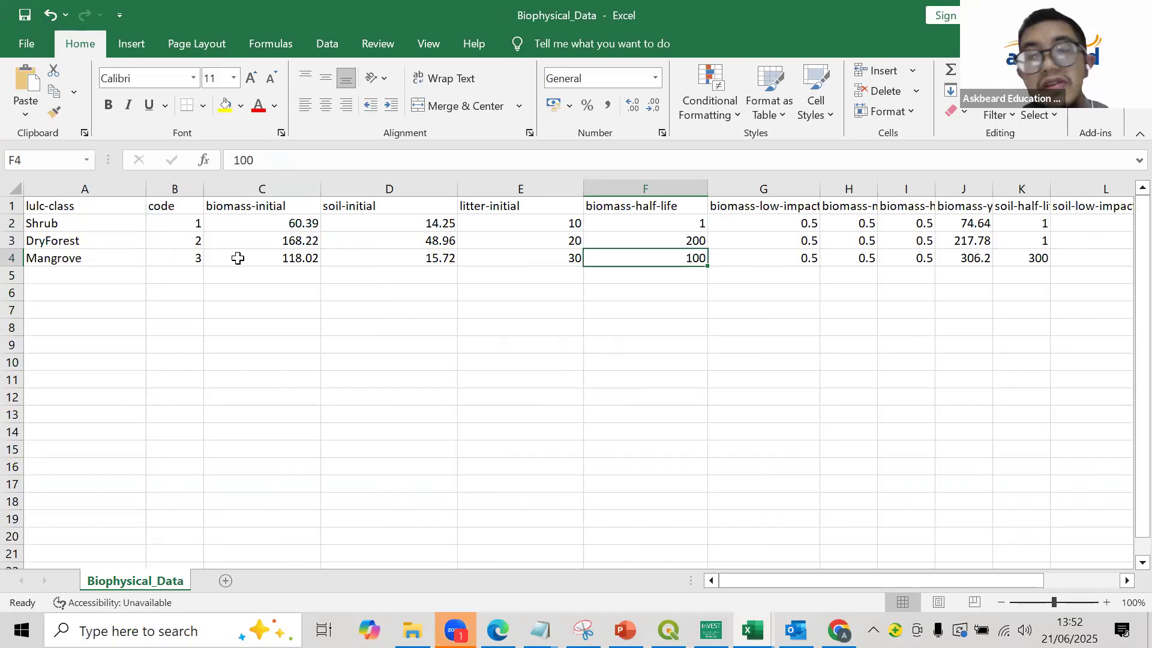
key(Right)
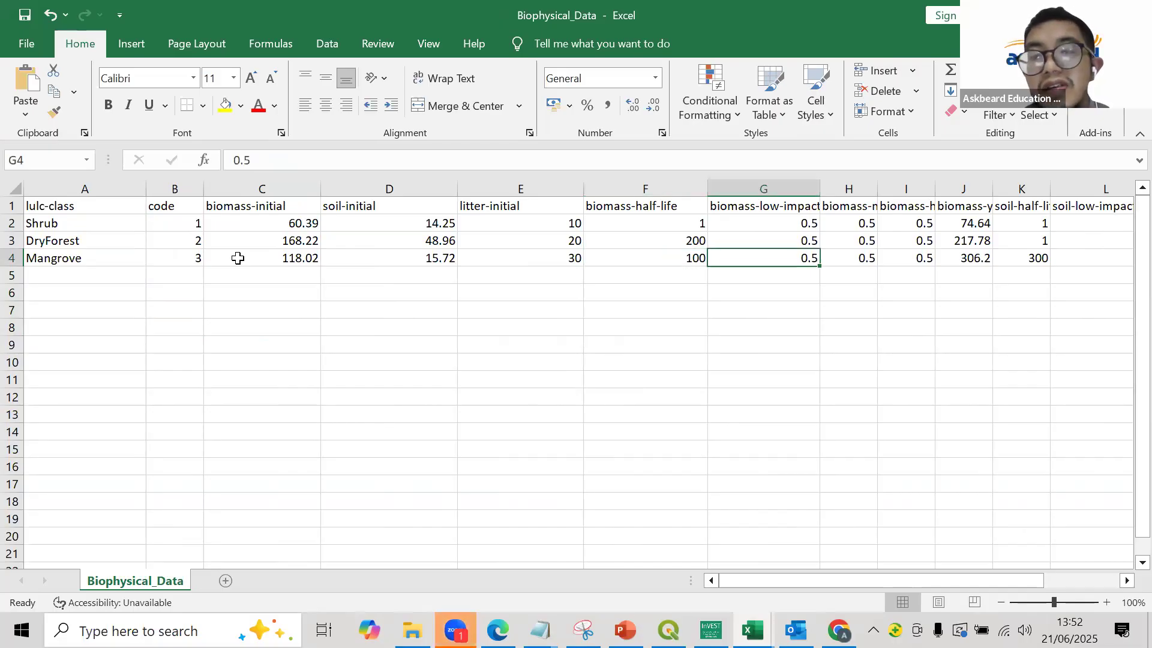
key(Up)
key(Up)
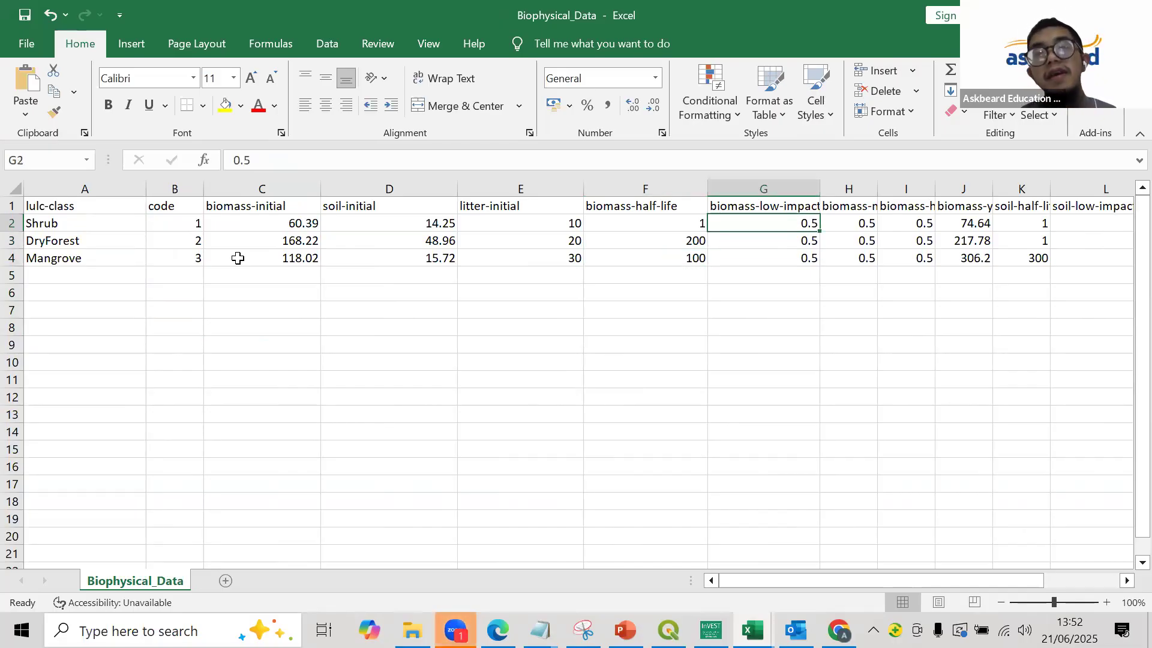
- Save a copy of the biophysical table in the RESULT folder as Biophysical_Data_bc in CSV (Comma delimited) format
click(26, 44)
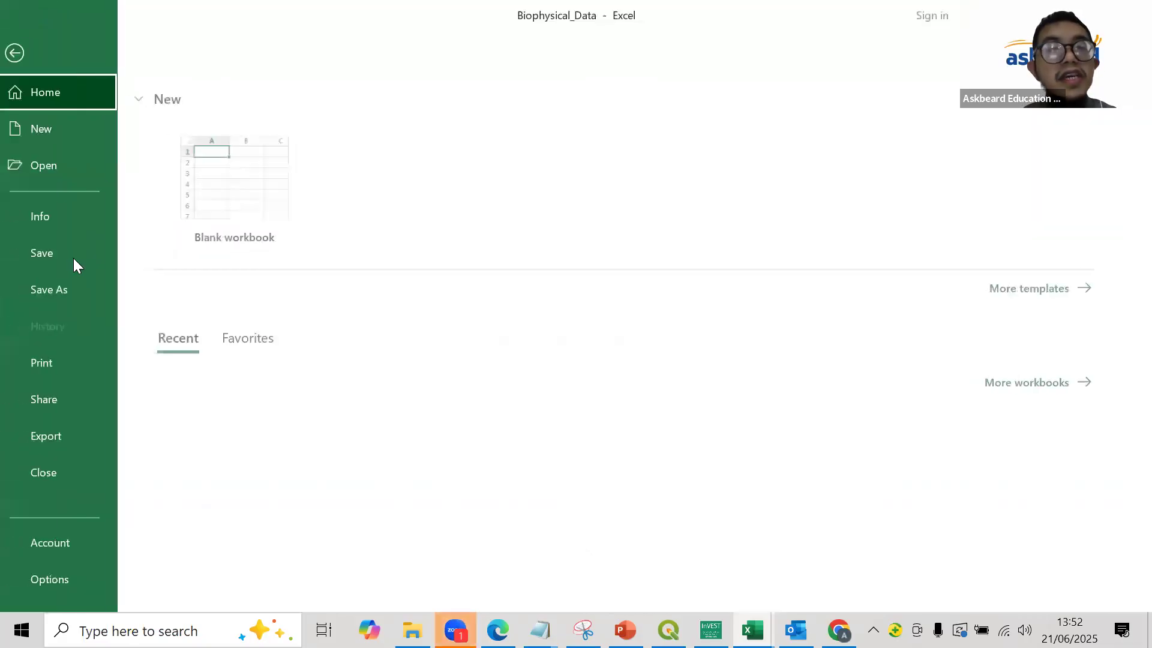
click(72, 276)
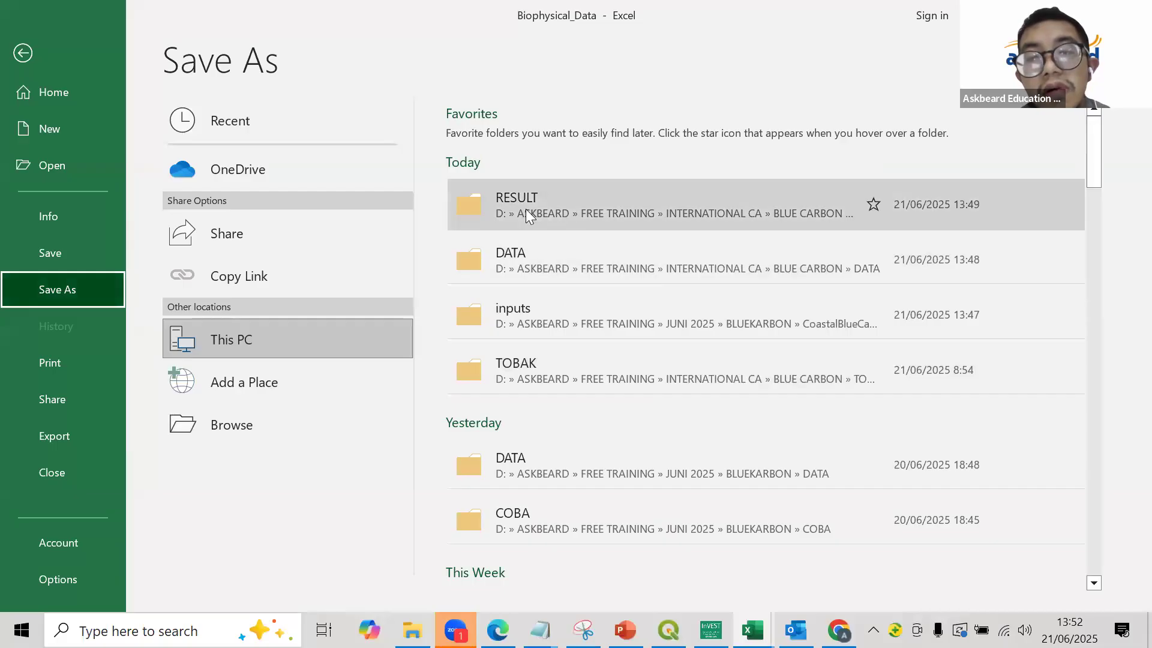
click(525, 209)
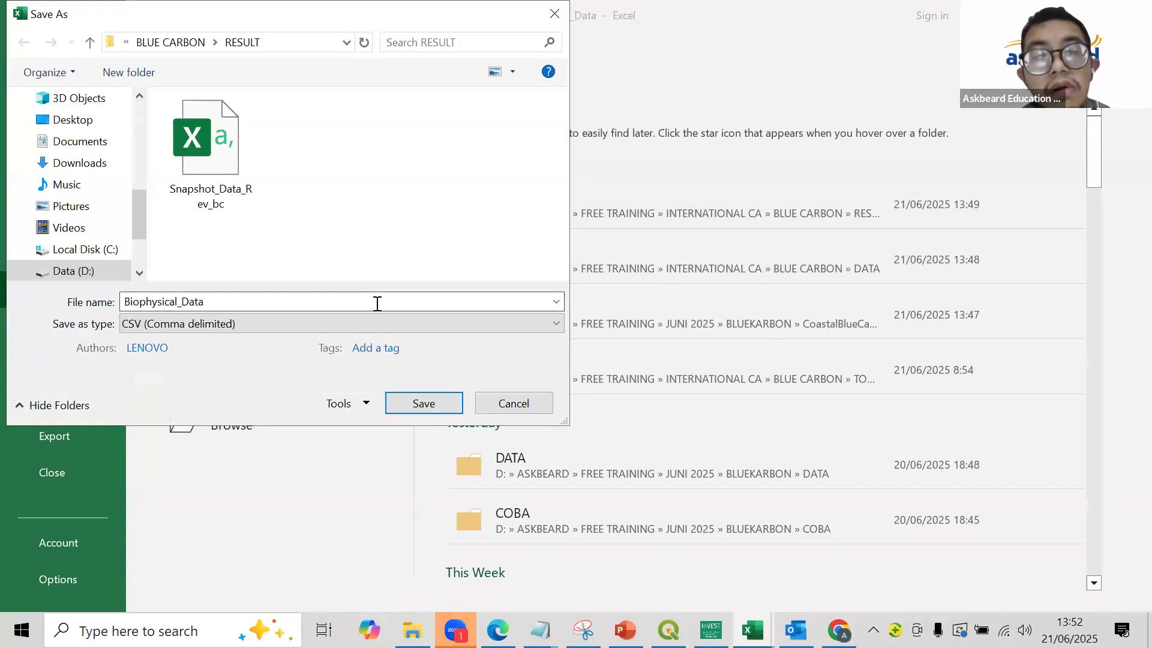
click(377, 315)
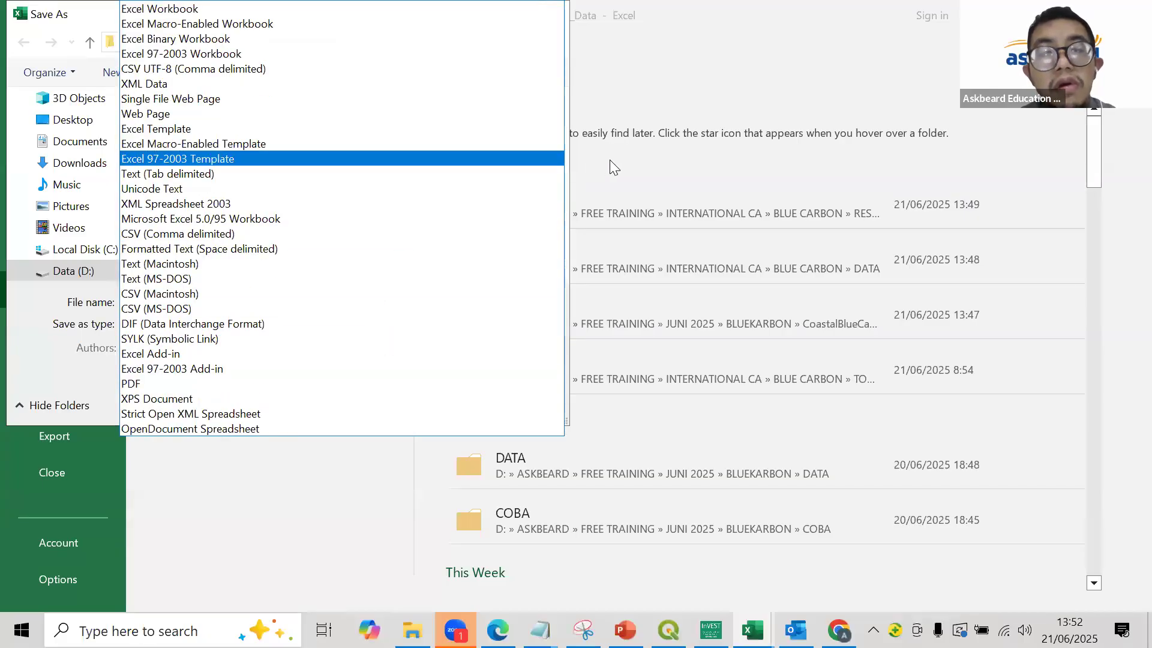
click(630, 128)
click(310, 299)
click(310, 299)
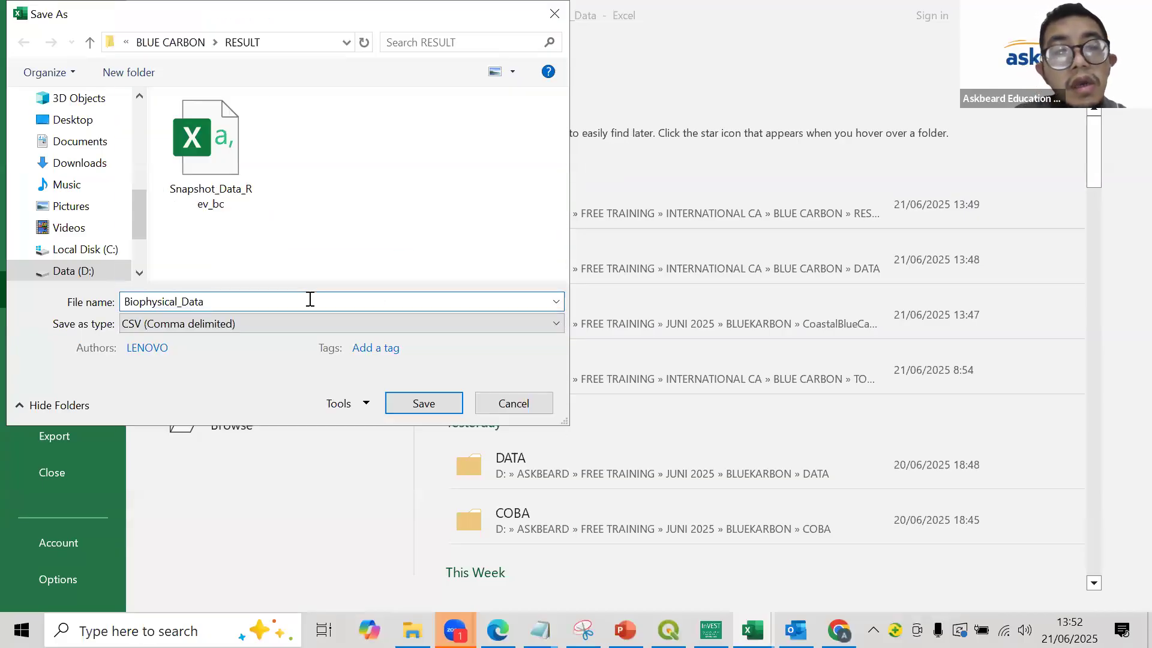
text(_bc)
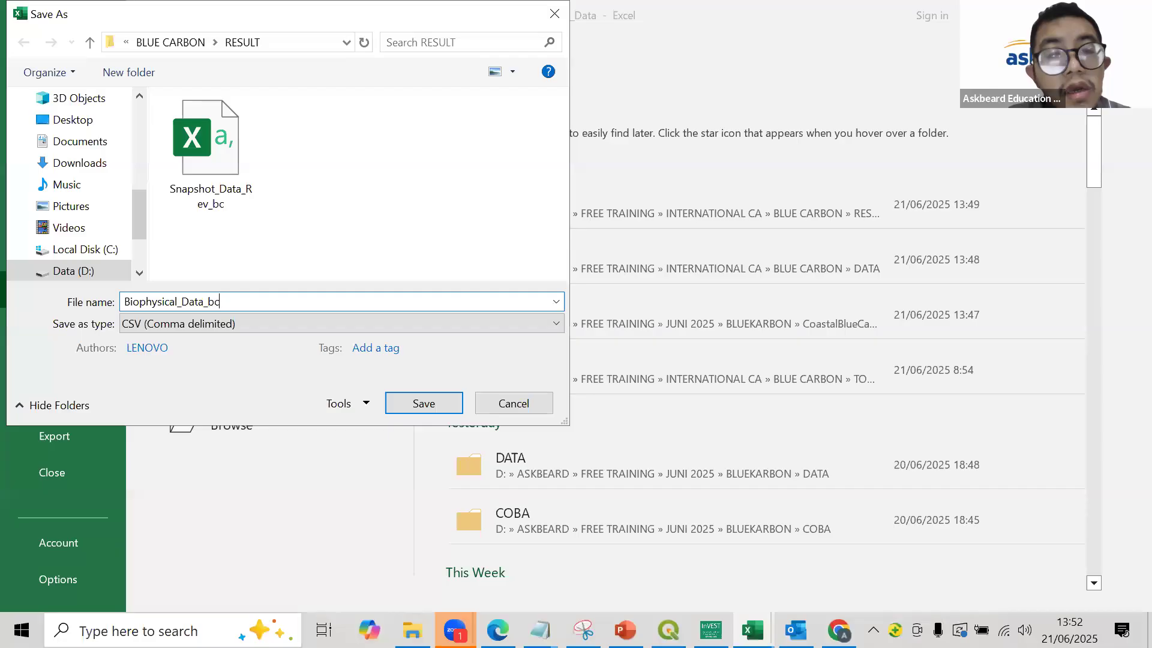
key(Return)
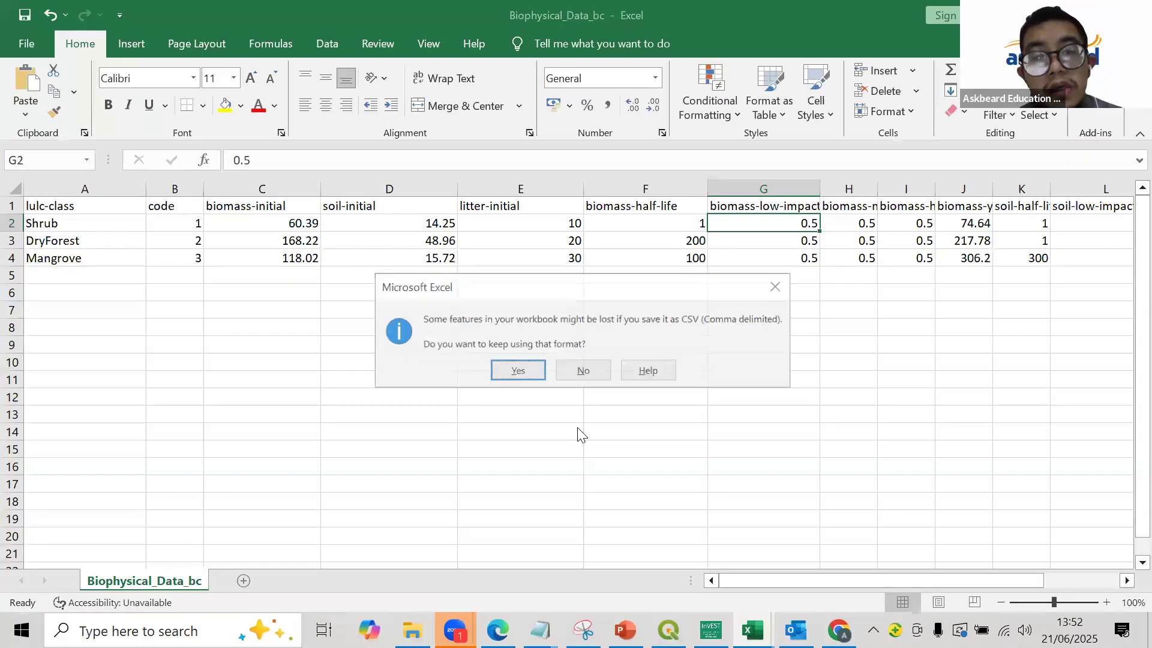
click(514, 370)
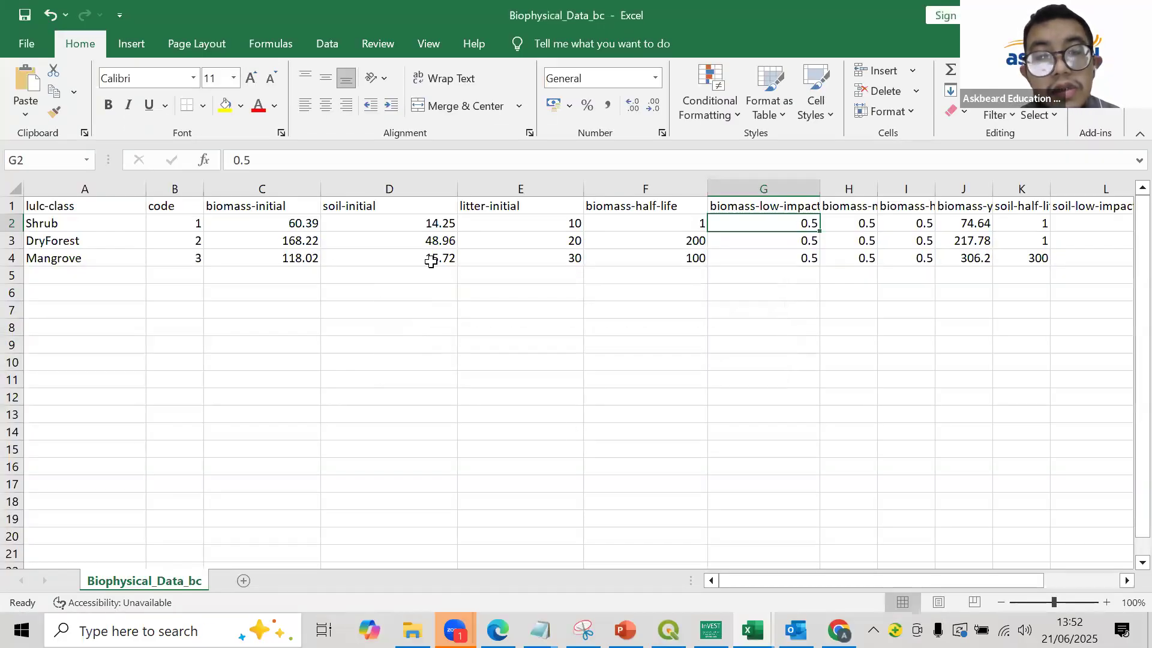
- Switch to File Explorer and open the transition_try file from the DATA folder in Excel
key(alt+Tab)
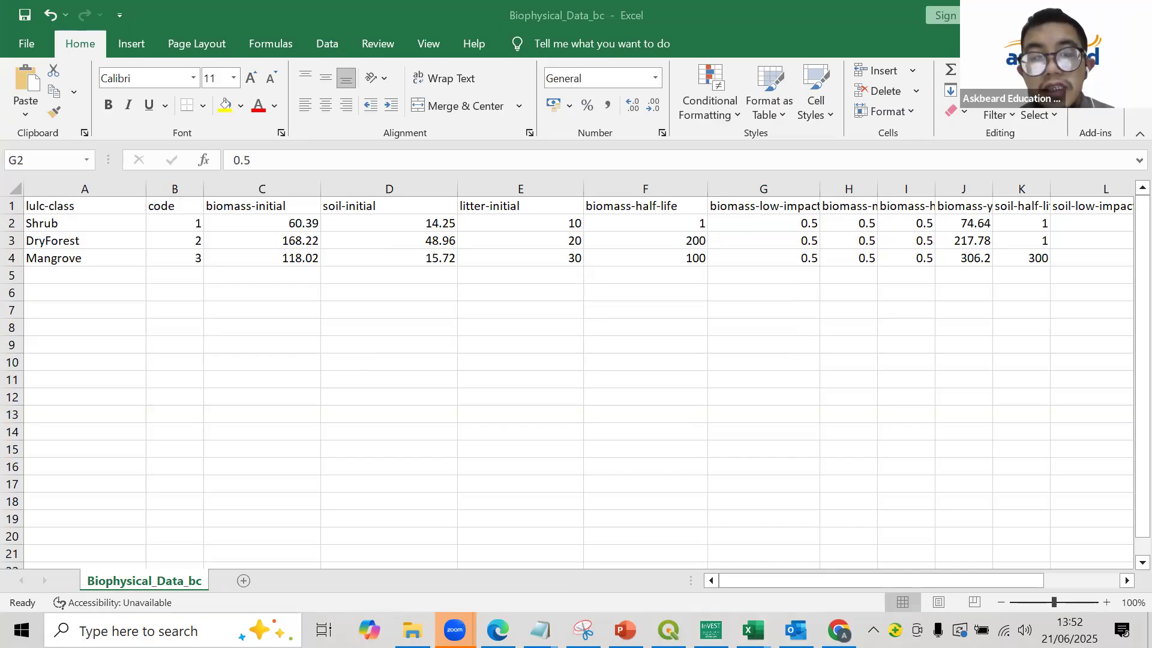
click(412, 630)
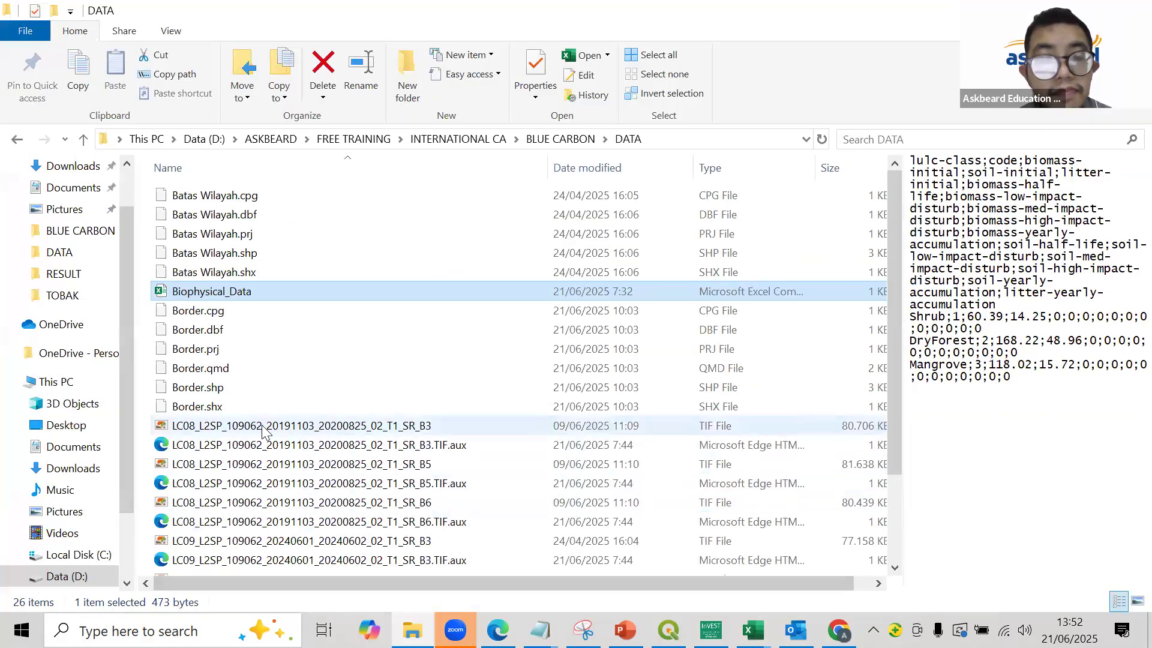
scroll(289, 426, down, 2)
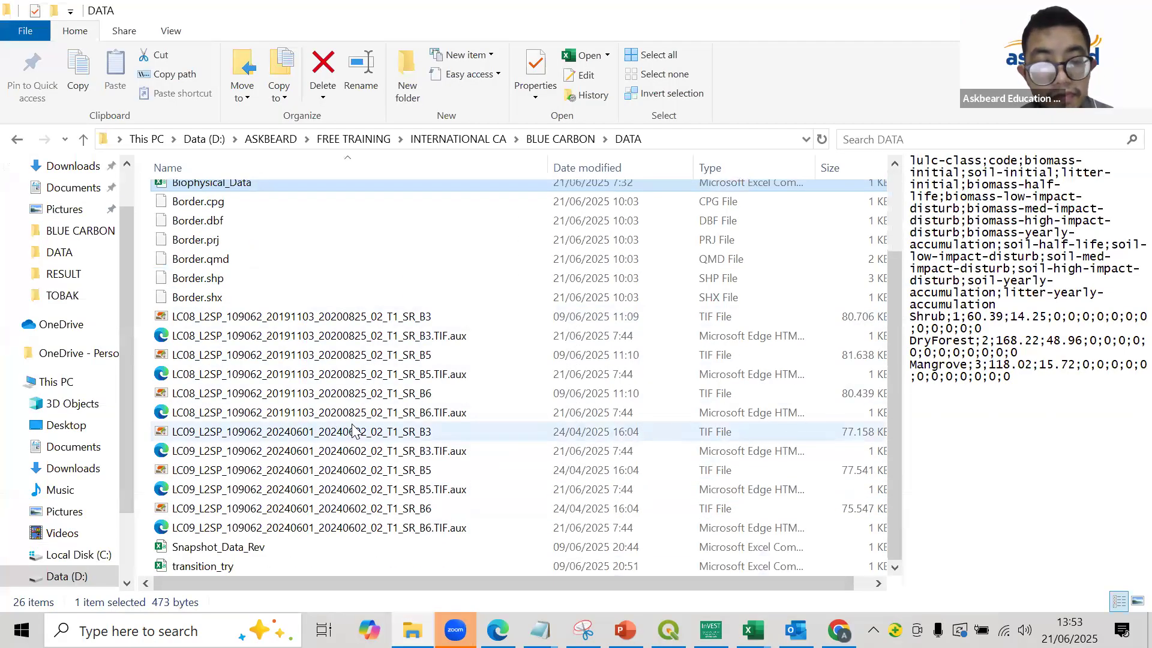
double_click(297, 566)
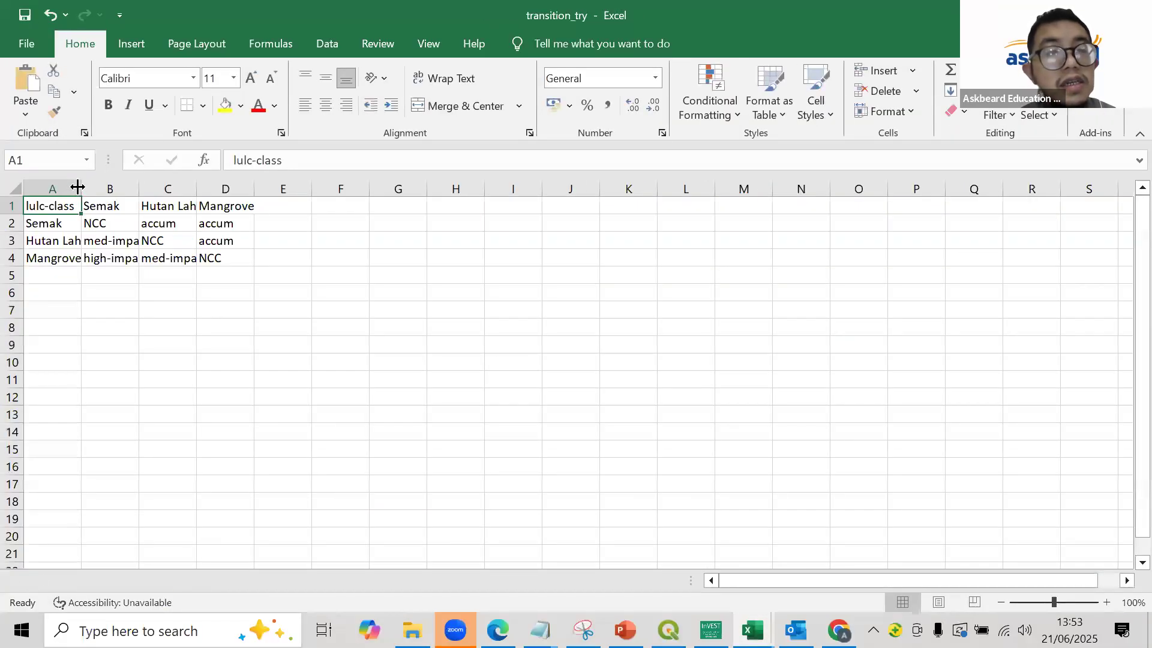
- Widen columns A and B of the transition_try table, and open transition_try again from the DATA folder in File Explorer
drag(80, 189, 237, 196)
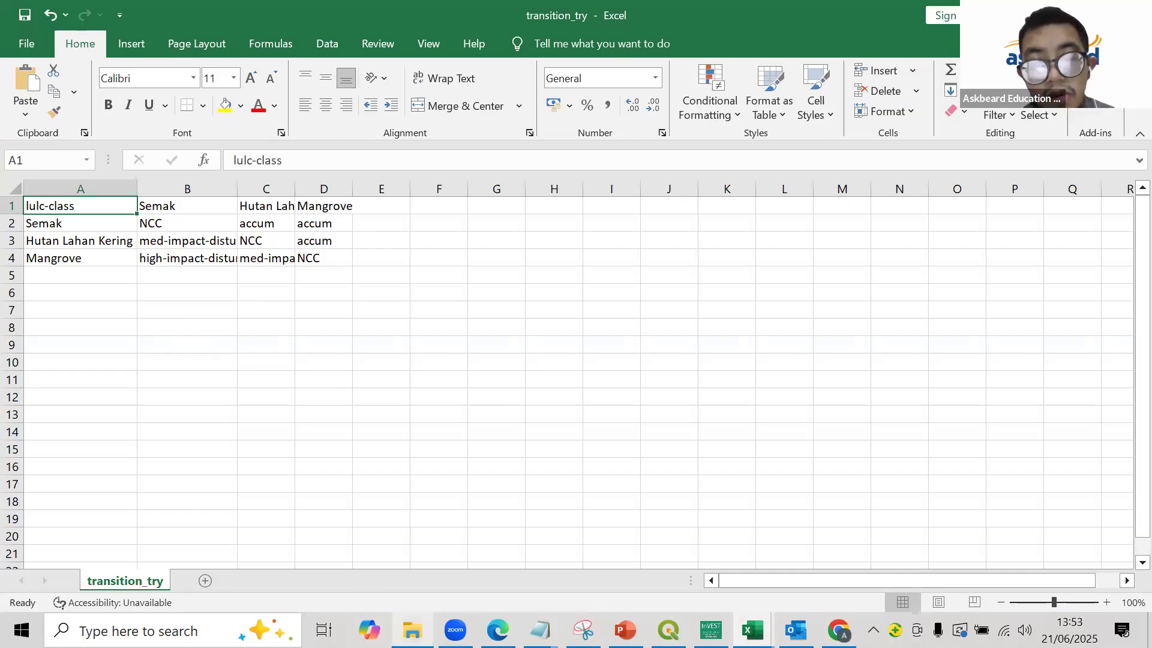
mouse_move(412, 630)
click(400, 552)
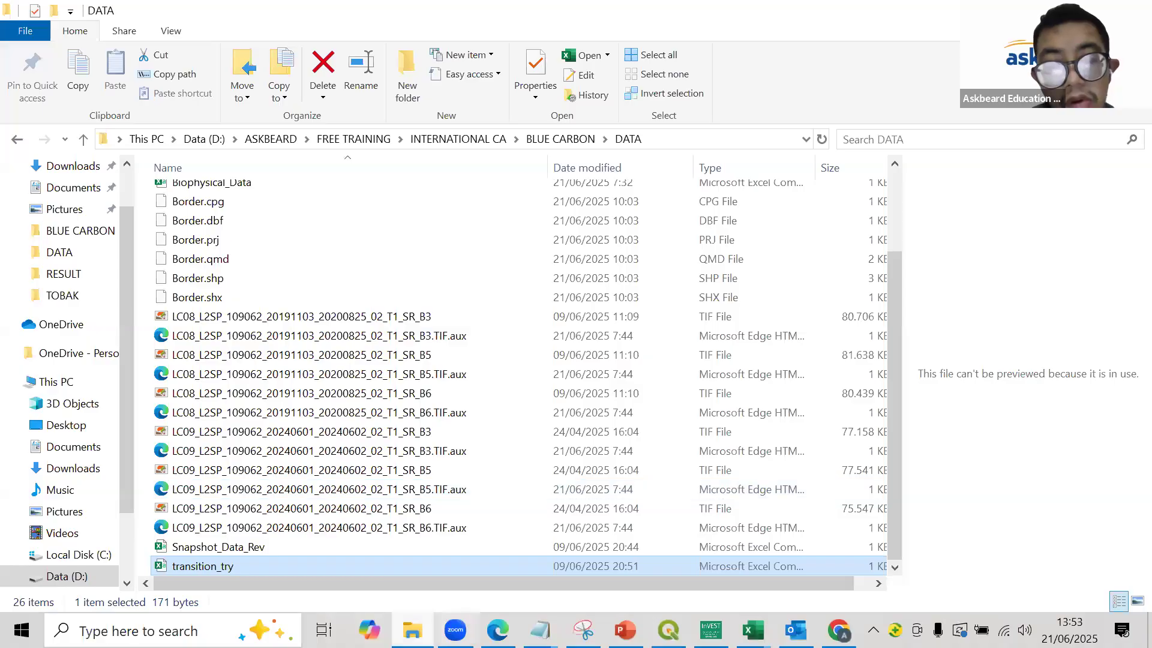
double_click(207, 566)
- Rename the Semak column header in cell B1 to Shrub
click(170, 207)
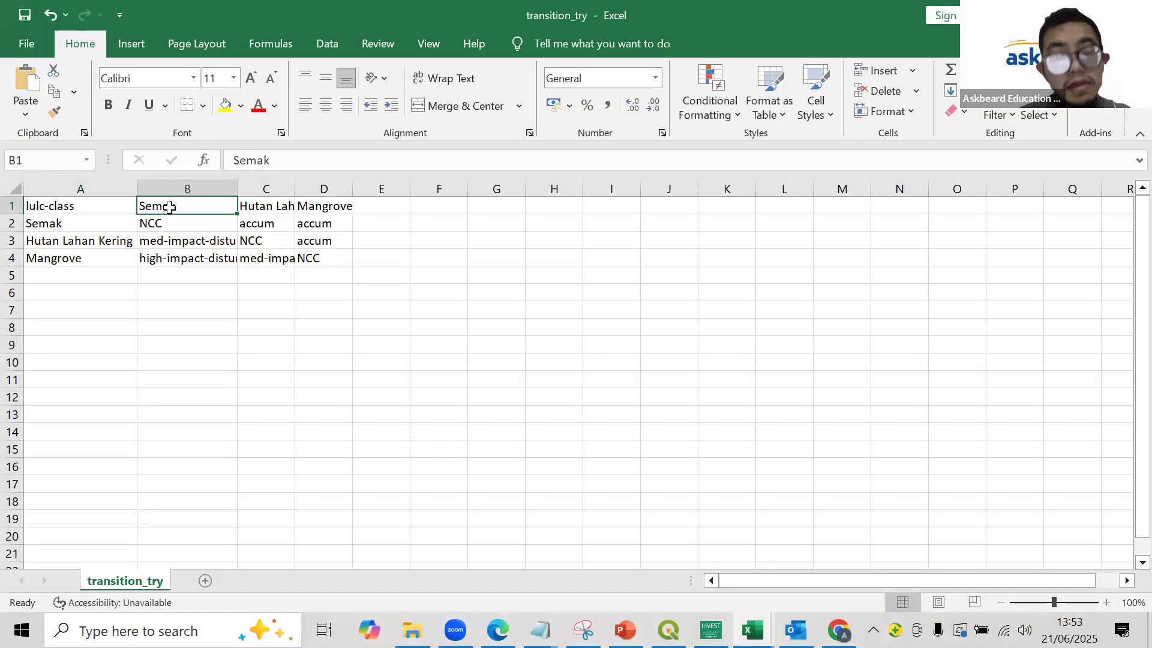
text(Shrub)
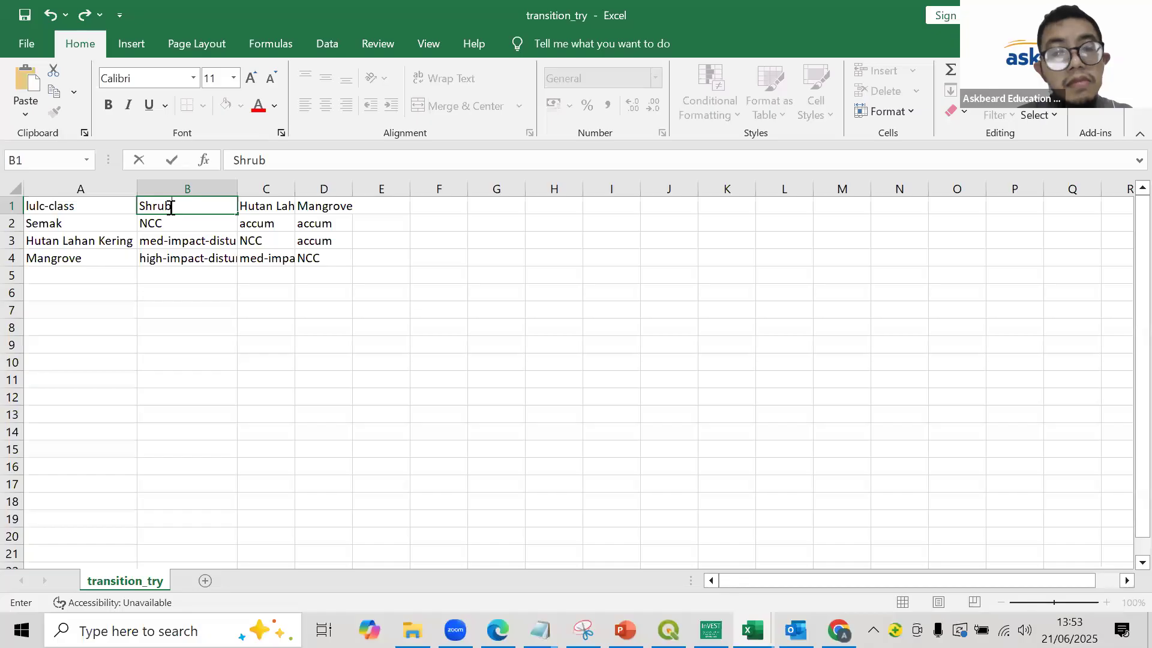
click(408, 390)
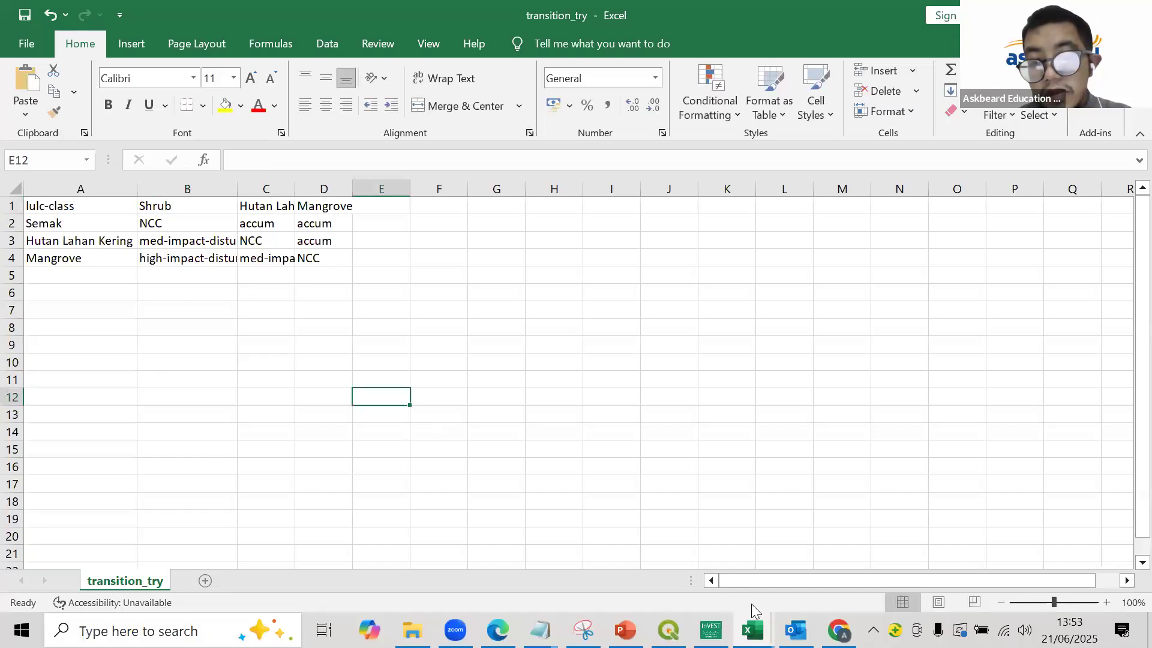
- Check the class names in the Biophysical_Data_bc workbook and rename the column header in C1 of transition_try to DryForest
mouse_move(752, 630)
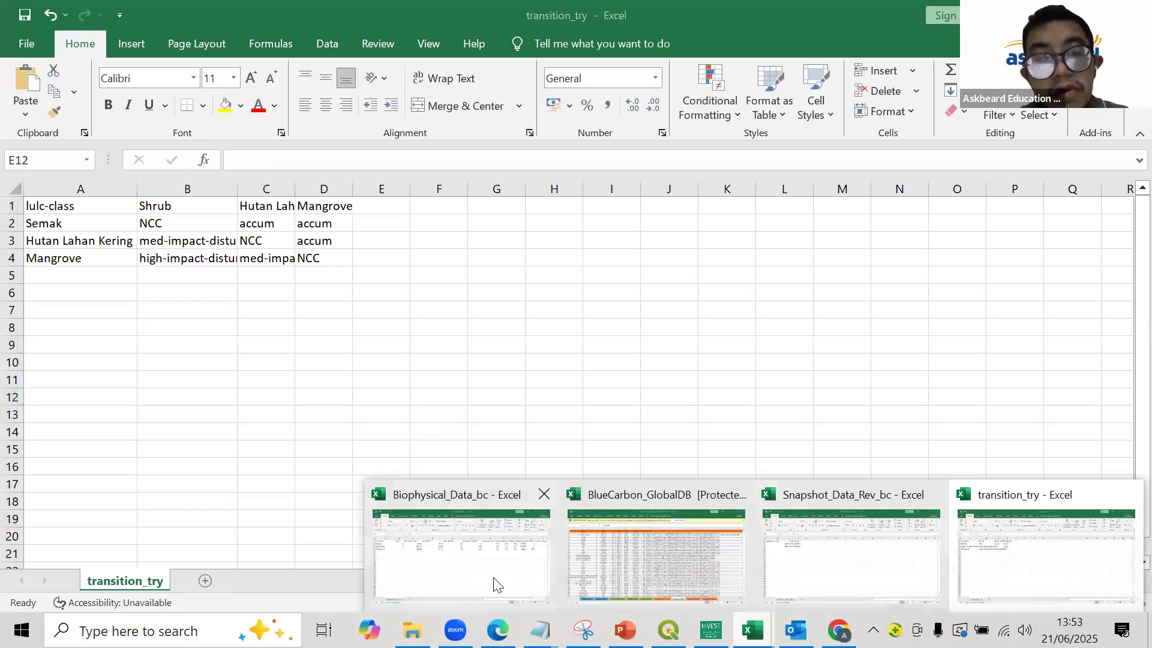
click(495, 581)
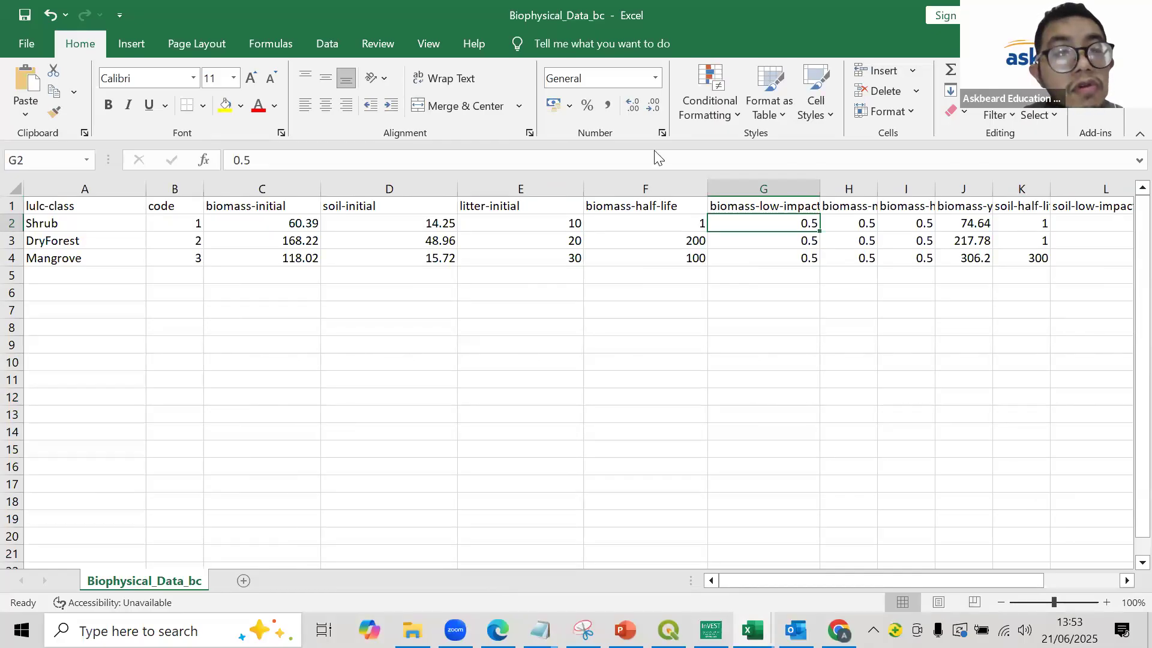
key(alt+Tab)
click(268, 205)
text(D)
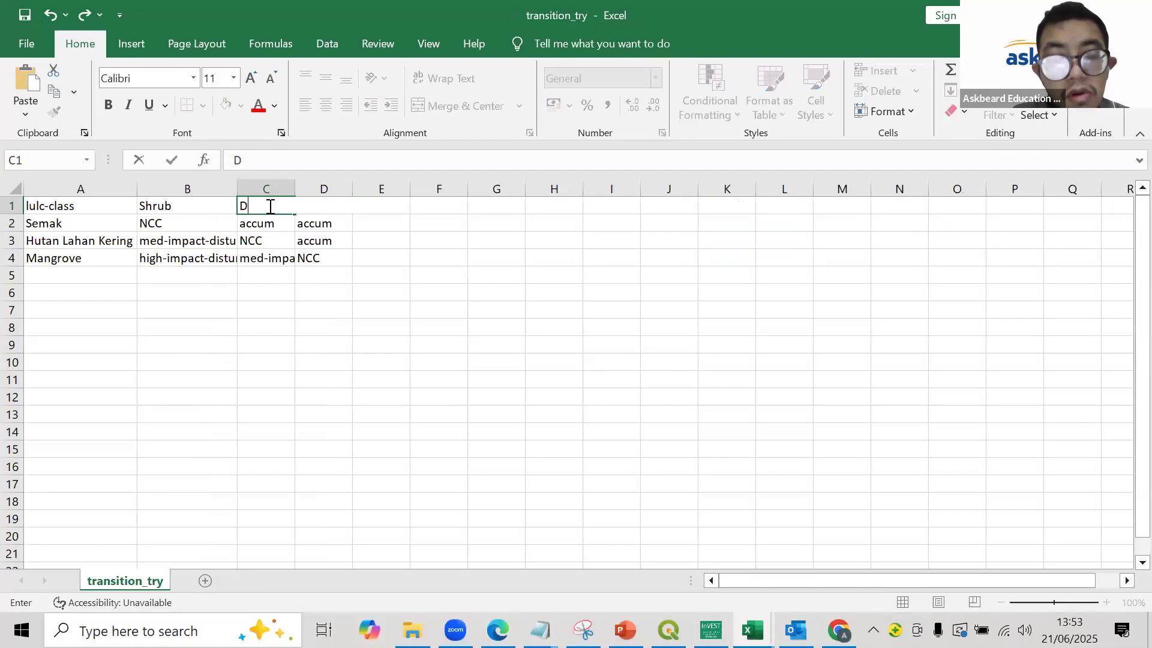
text(ryForest)
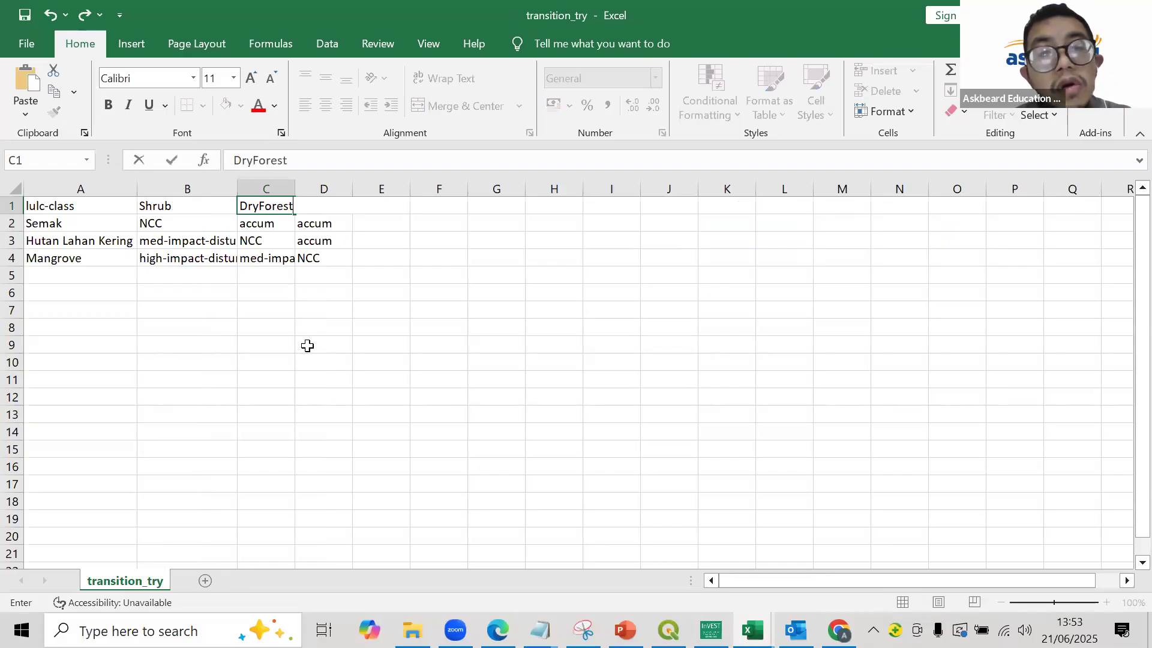
click(303, 346)
click(336, 204)
- Rename the row labels in A2 to Shrub and in A3 to DryForest, and widen the table's columns
click(76, 228)
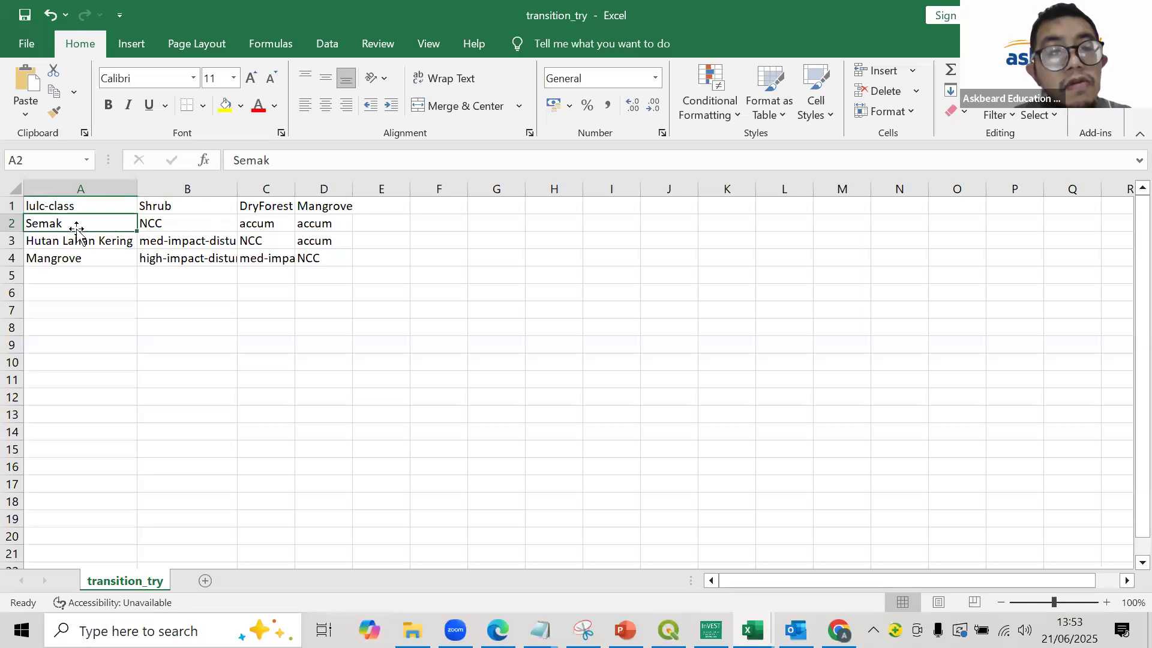
text(Shrub)
key(Return)
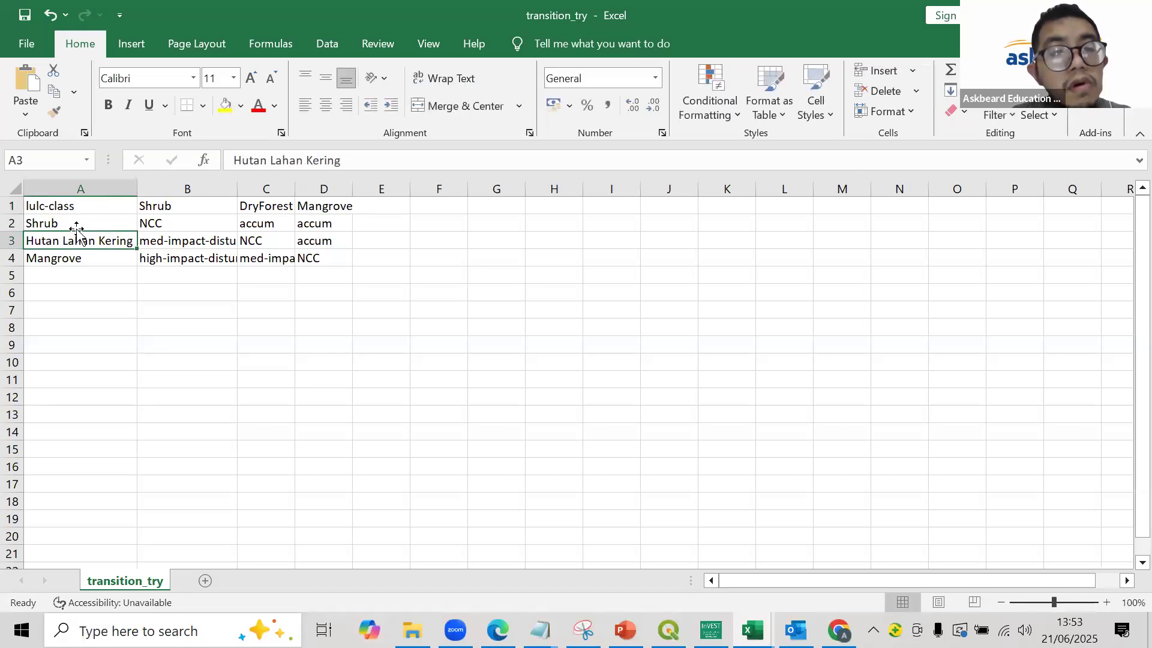
text(DryForest)
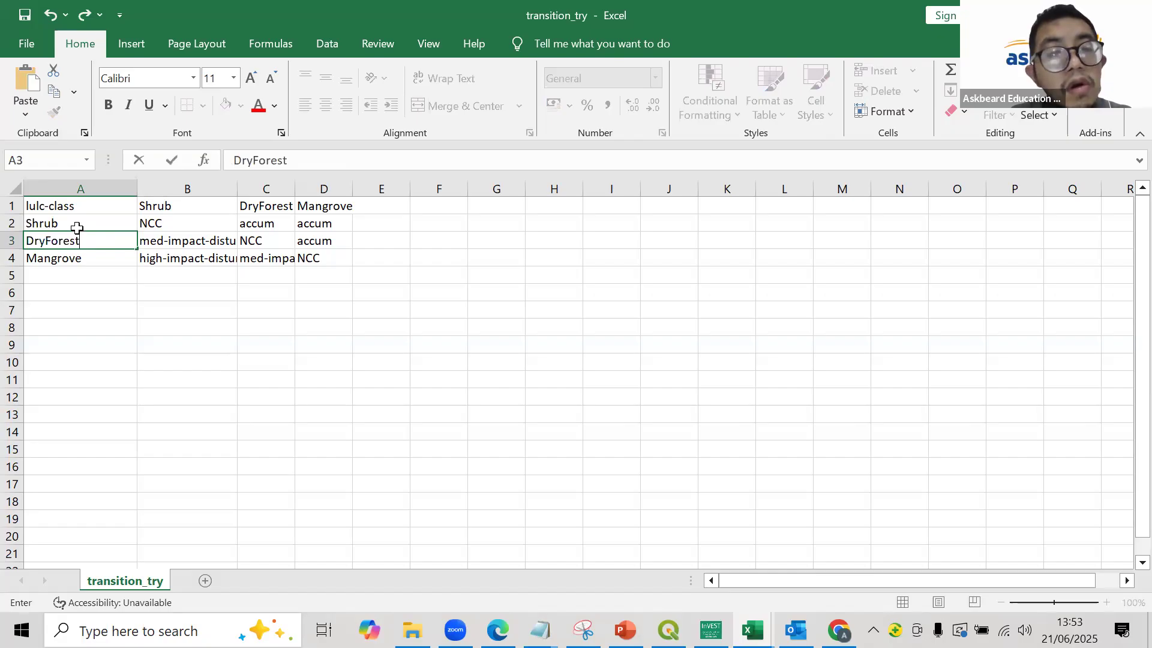
key(Return)
click(43, 287)
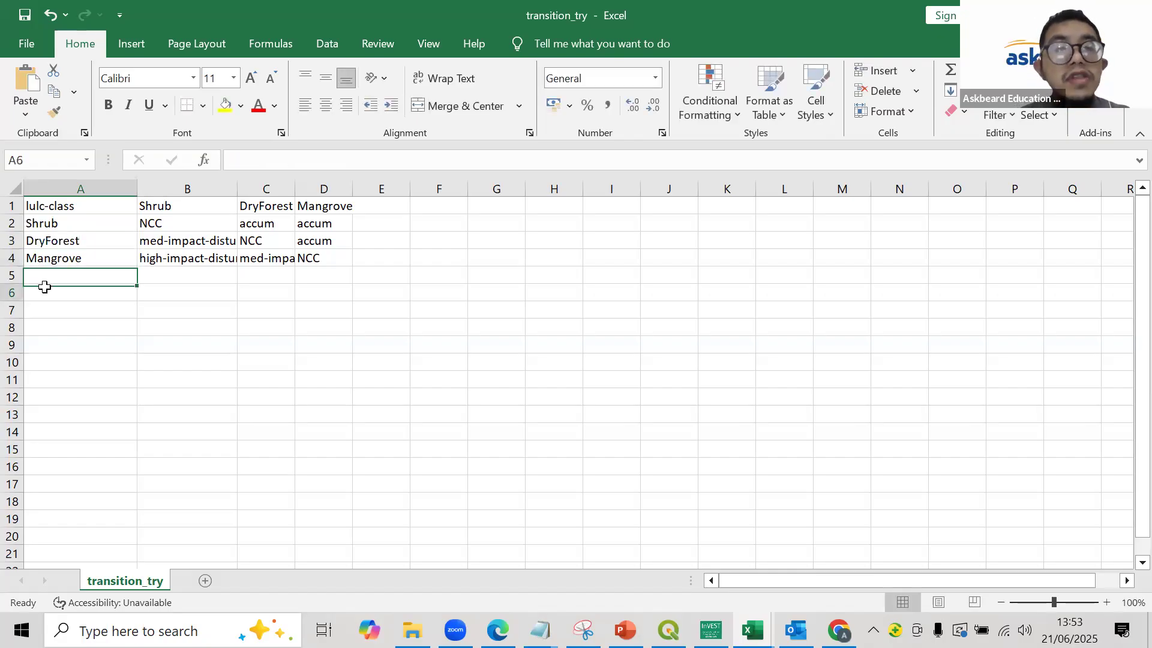
drag(137, 188, 167, 188)
drag(264, 190, 520, 190)
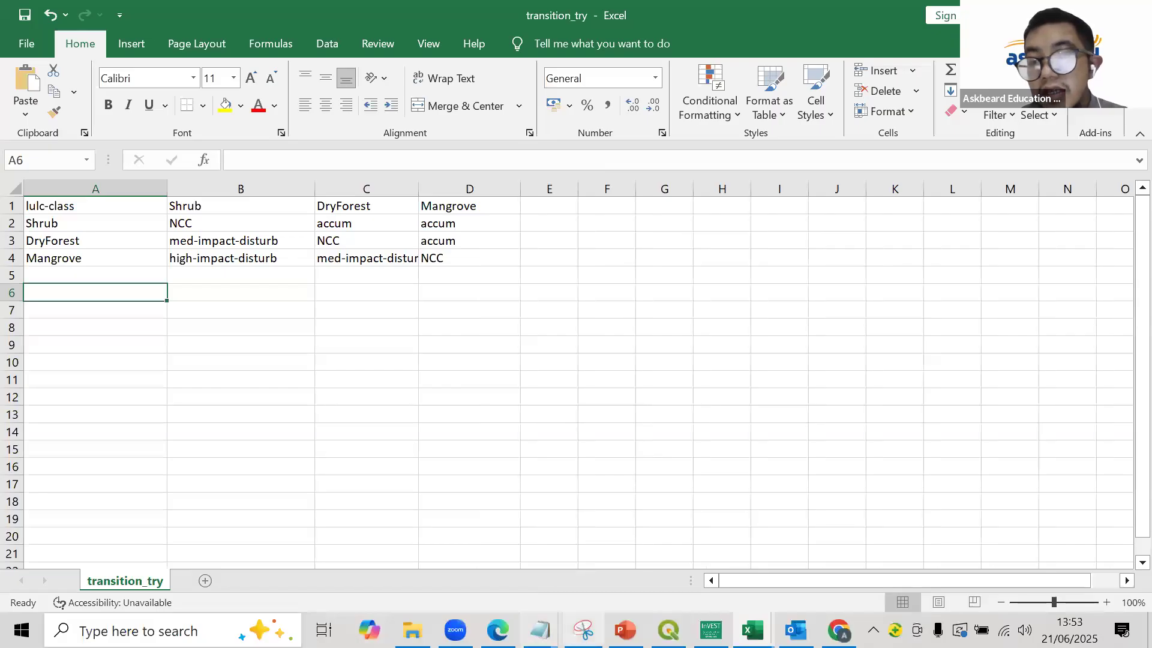
- Switch to InVEST Workbench, open the biophysical table's user's guide entry and read the Landcover Transitions Table section with its transition options
click(711, 630)
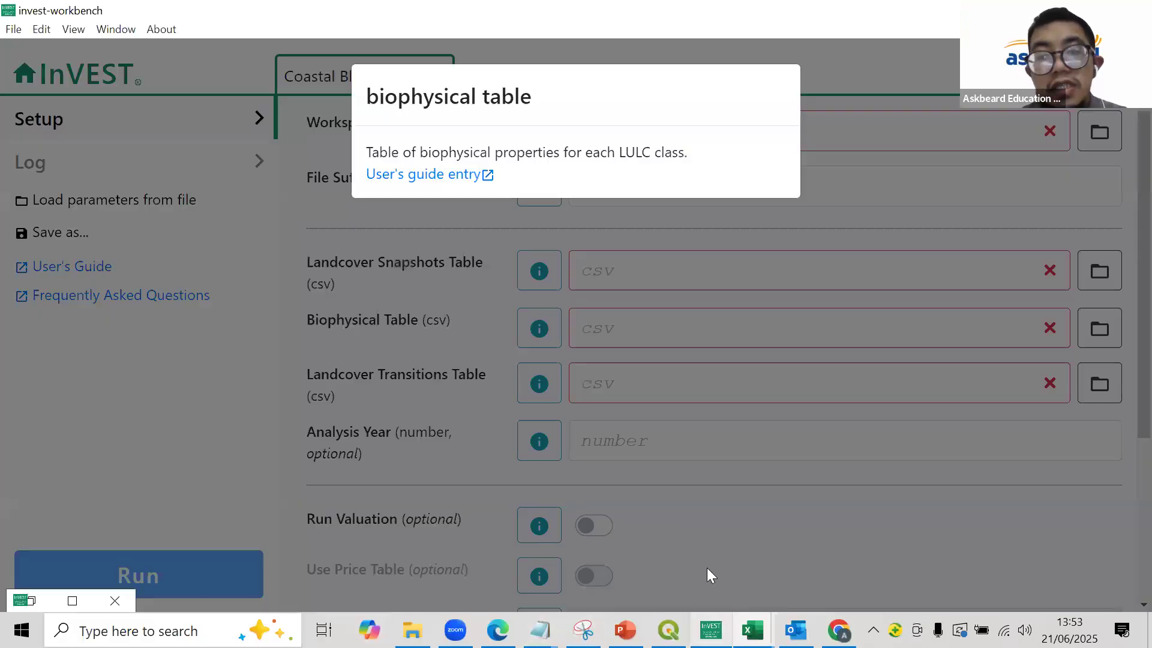
click(436, 177)
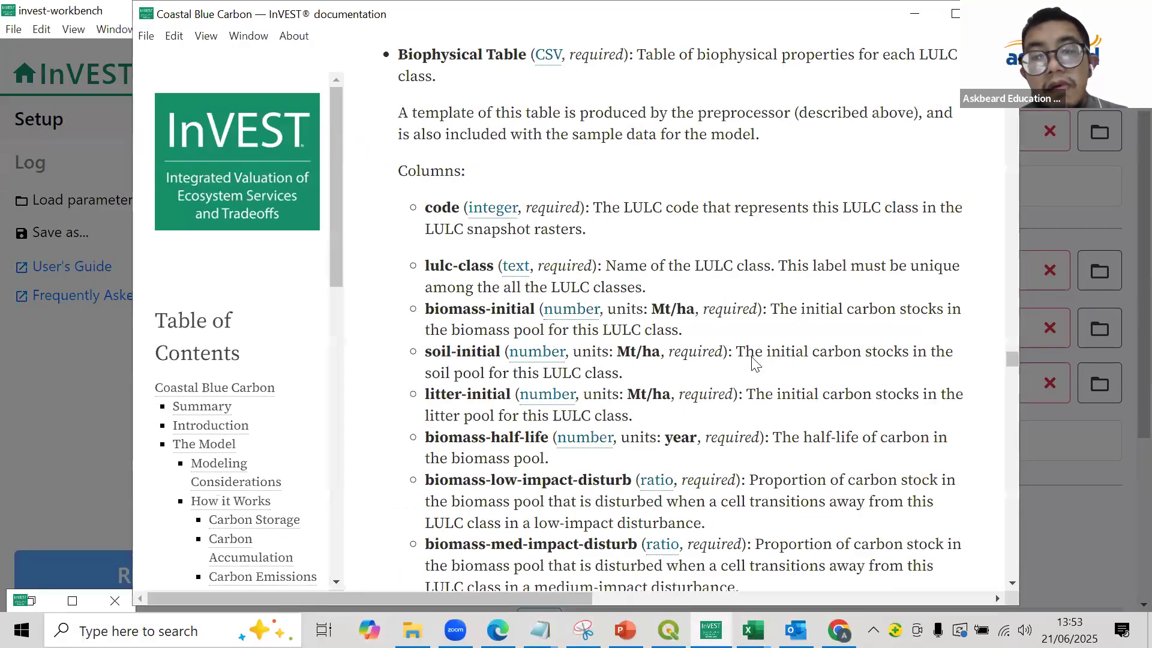
scroll(753, 363, down, 15)
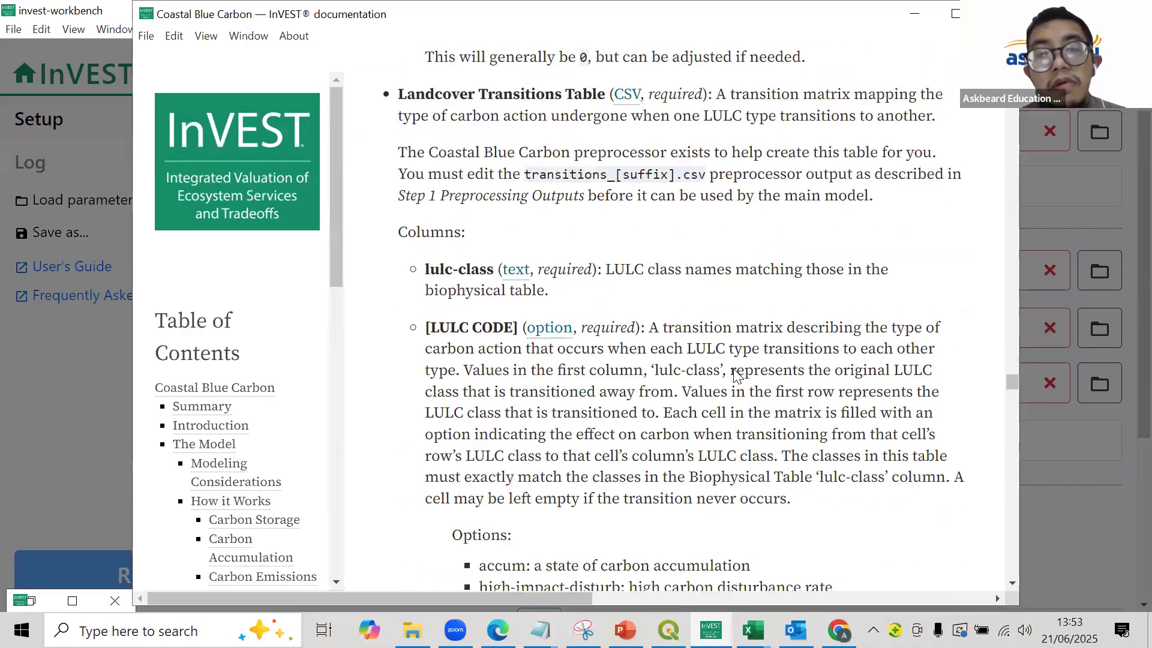
scroll(734, 368, down, 20)
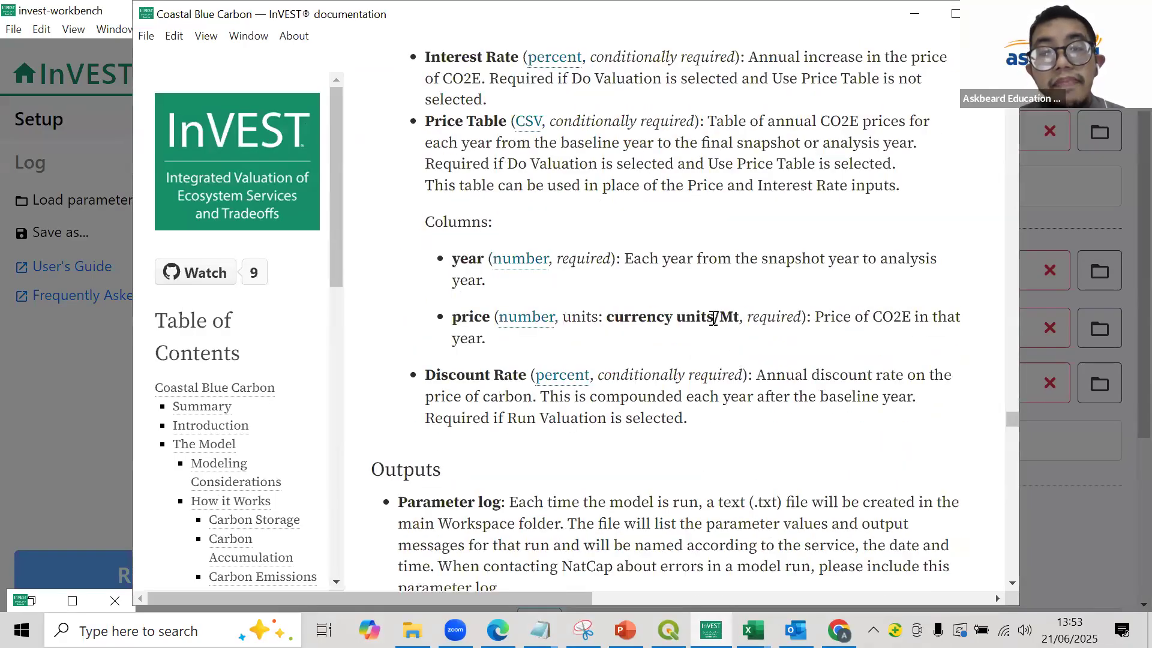
scroll(712, 318, down, 8)
scroll(713, 318, up, 8)
scroll(713, 318, up, 10)
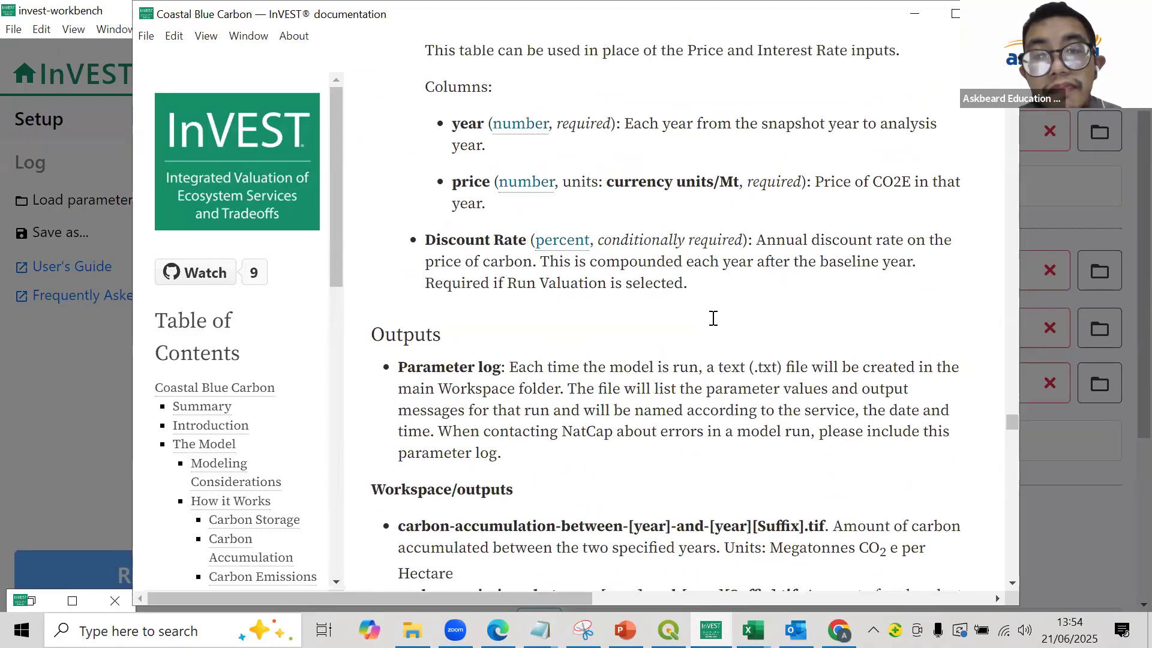
scroll(655, 354, up, 10)
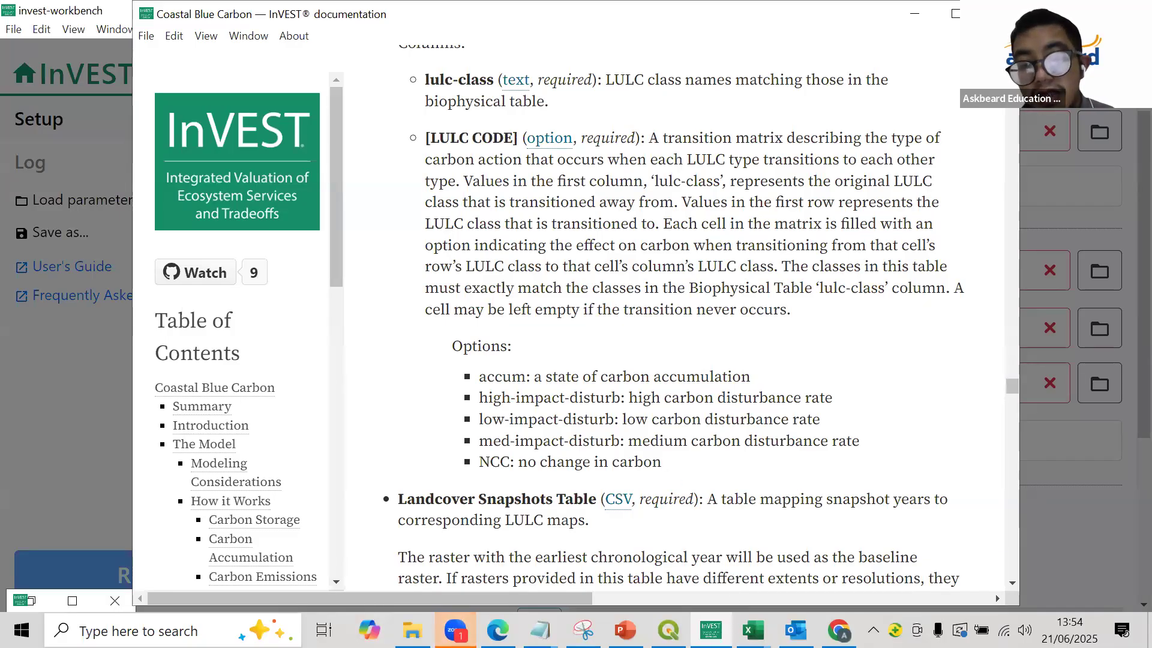
- Switch back to transition_try in Excel and review the transitions from DryForest to Shrub and from Mangrove to Shrub
click(752, 630)
click(1050, 548)
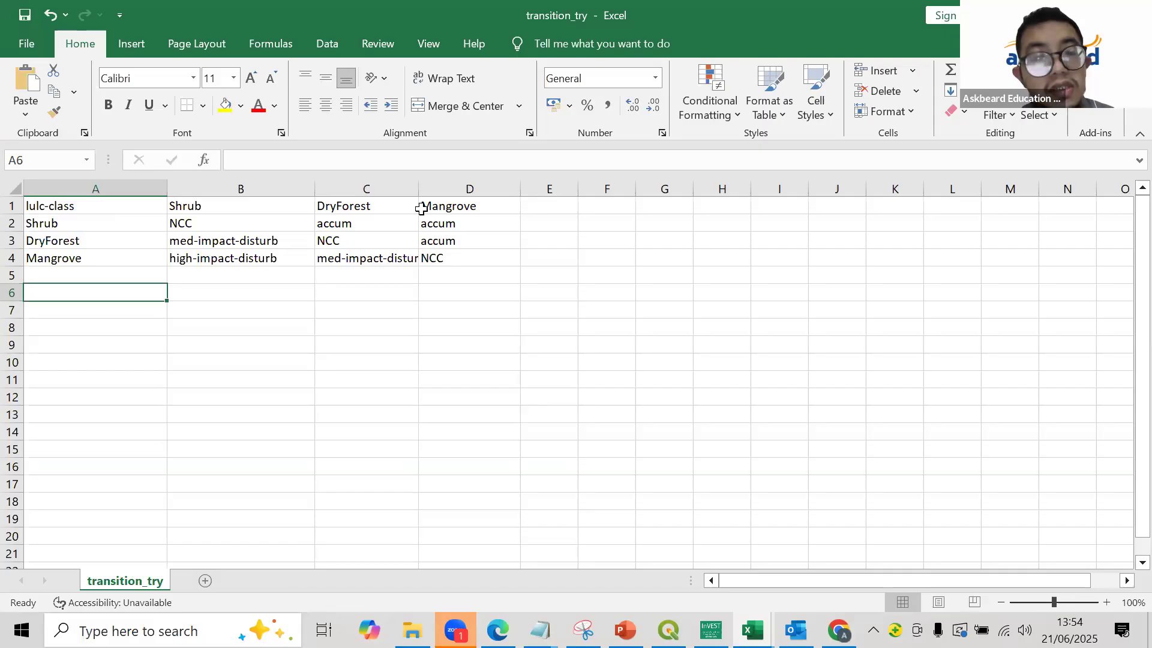
click(240, 252)
click(237, 237)
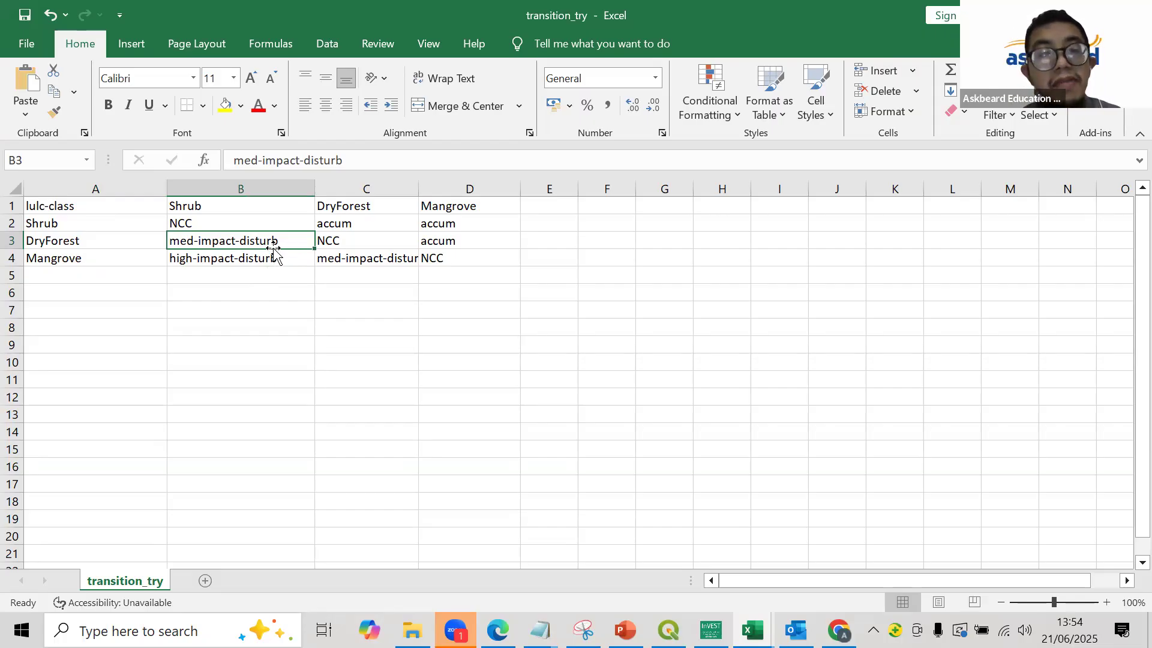
key(Down)
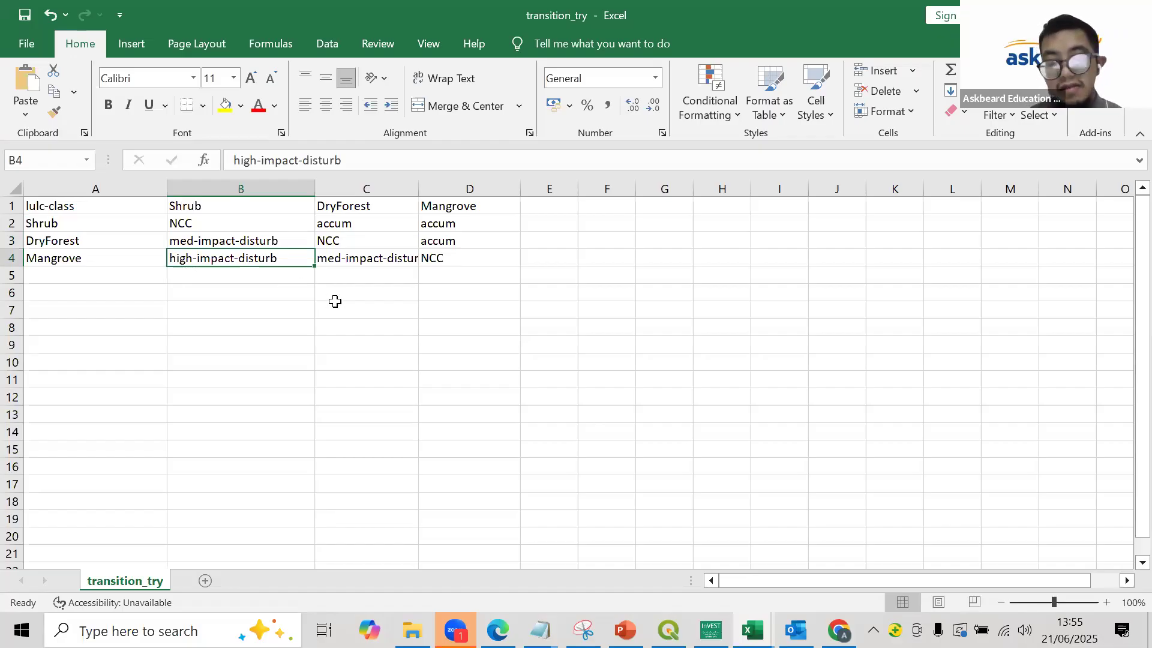
- Save a copy of the transition table in the RESULT folder as transition_try_bc in CSV (Comma delimited) format
click(26, 43)
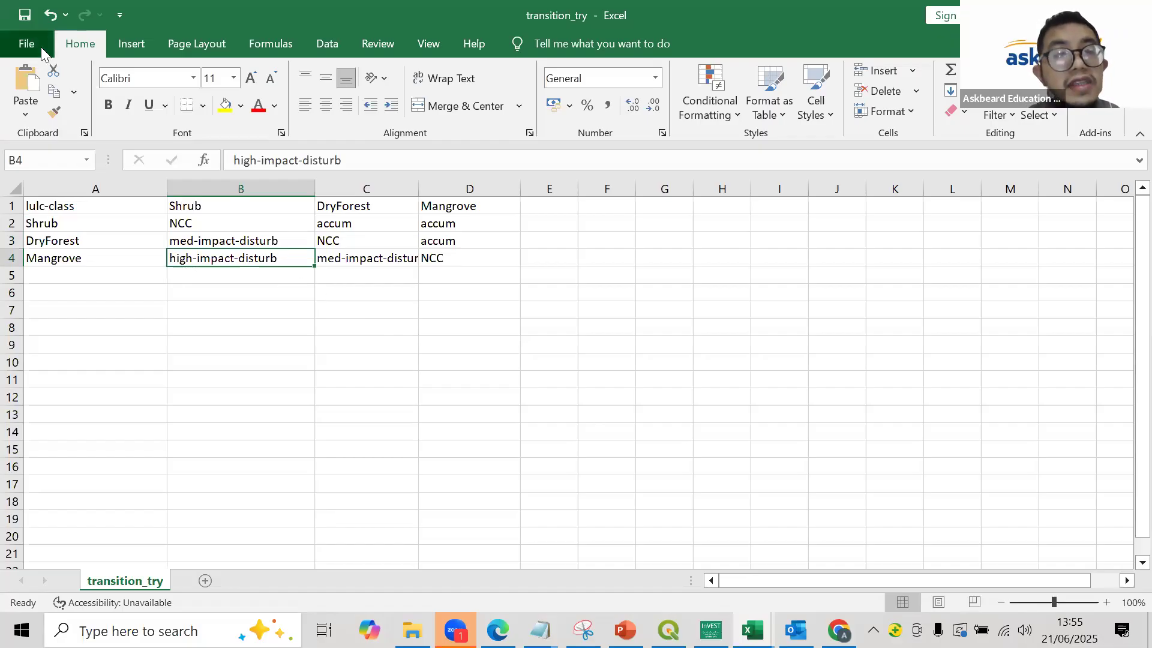
click(54, 291)
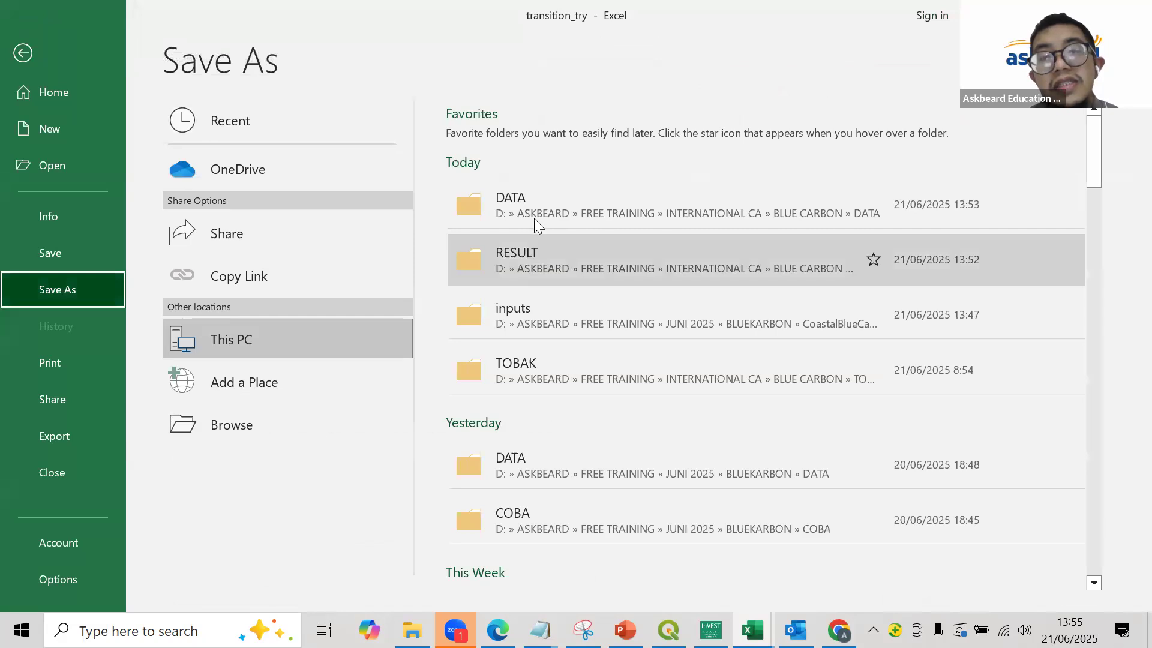
click(551, 259)
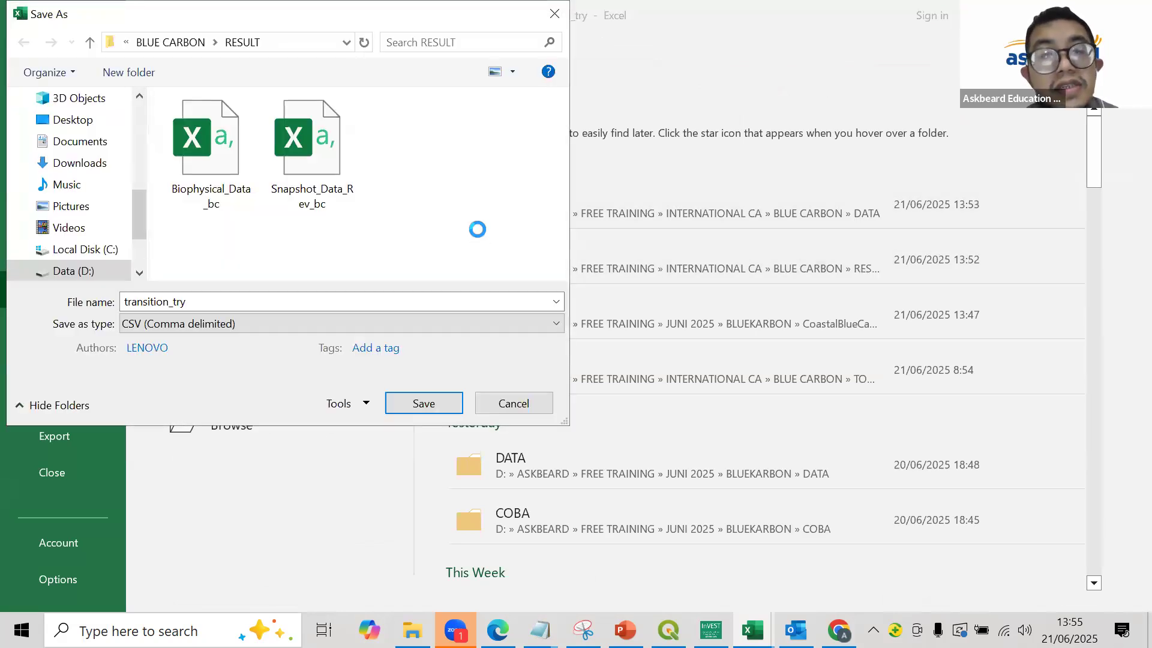
click(396, 303)
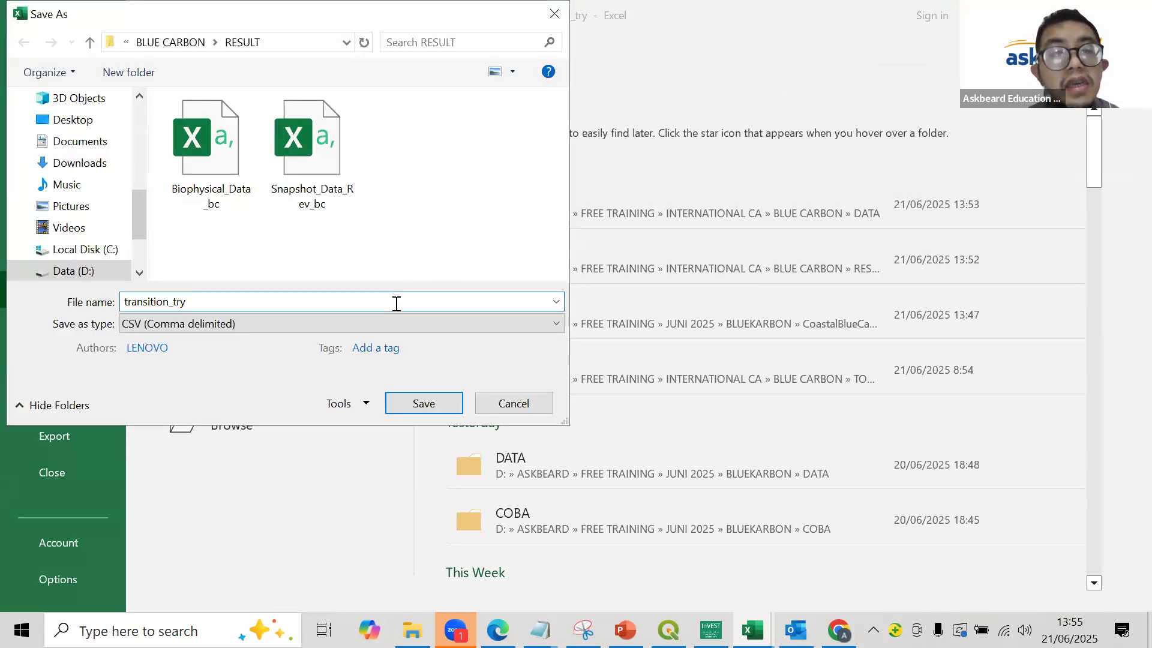
text(_nc)
key(BackSpace)
key(BackSpace)
text(bc)
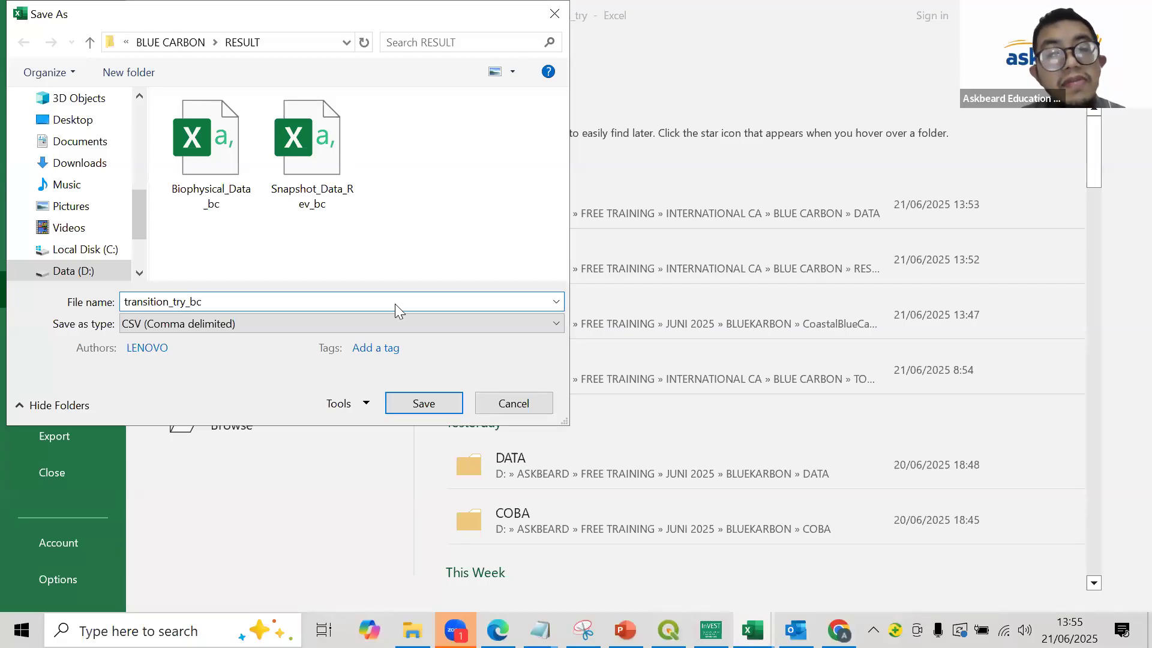
key(Return)
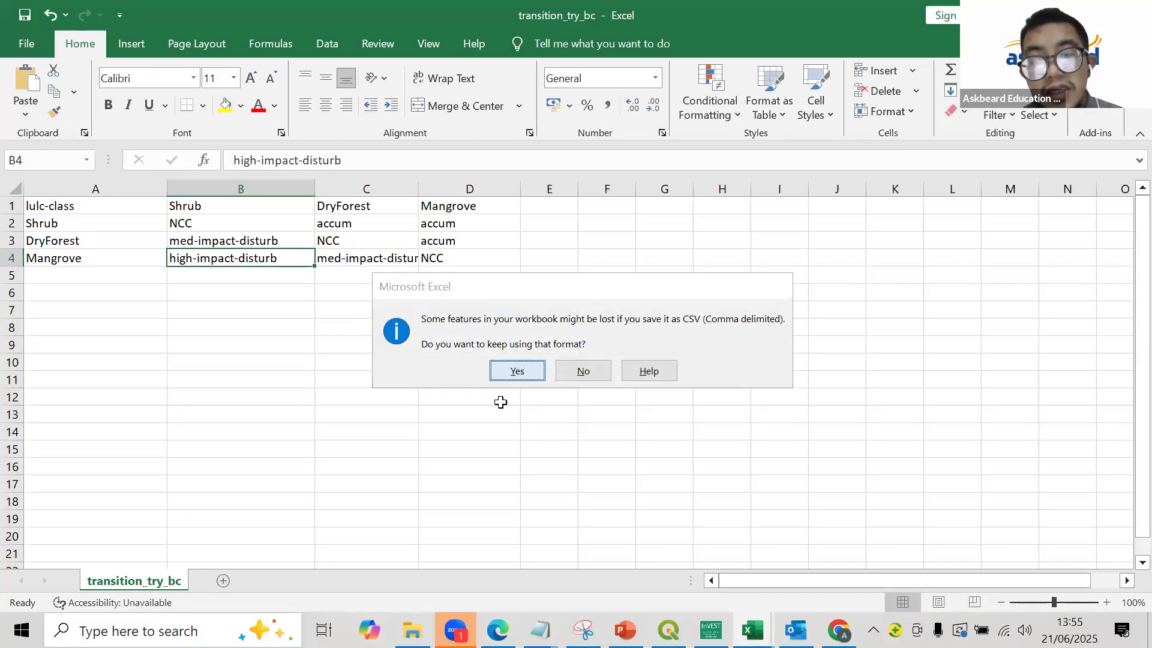
key(Return)
- Switch to the InVEST documentation window and review the Landcover Transitions Table and Biophysical Table input descriptions
mouse_move(455, 630)
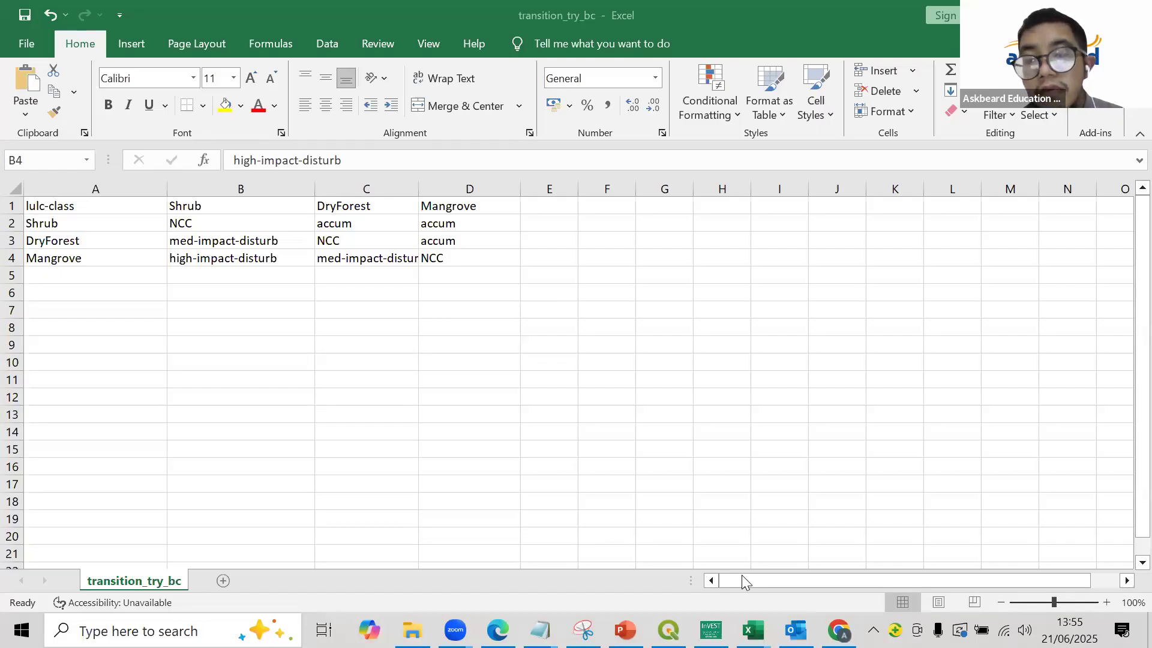
click(710, 523)
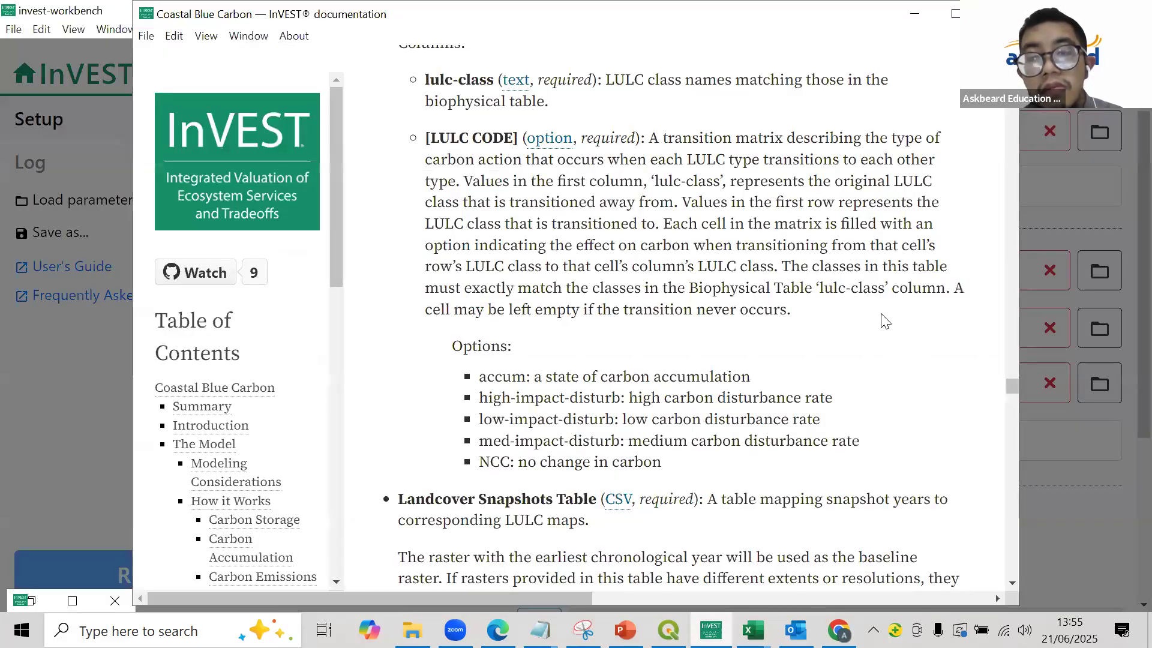
scroll(766, 246, up, 1)
scroll(770, 252, up, 5)
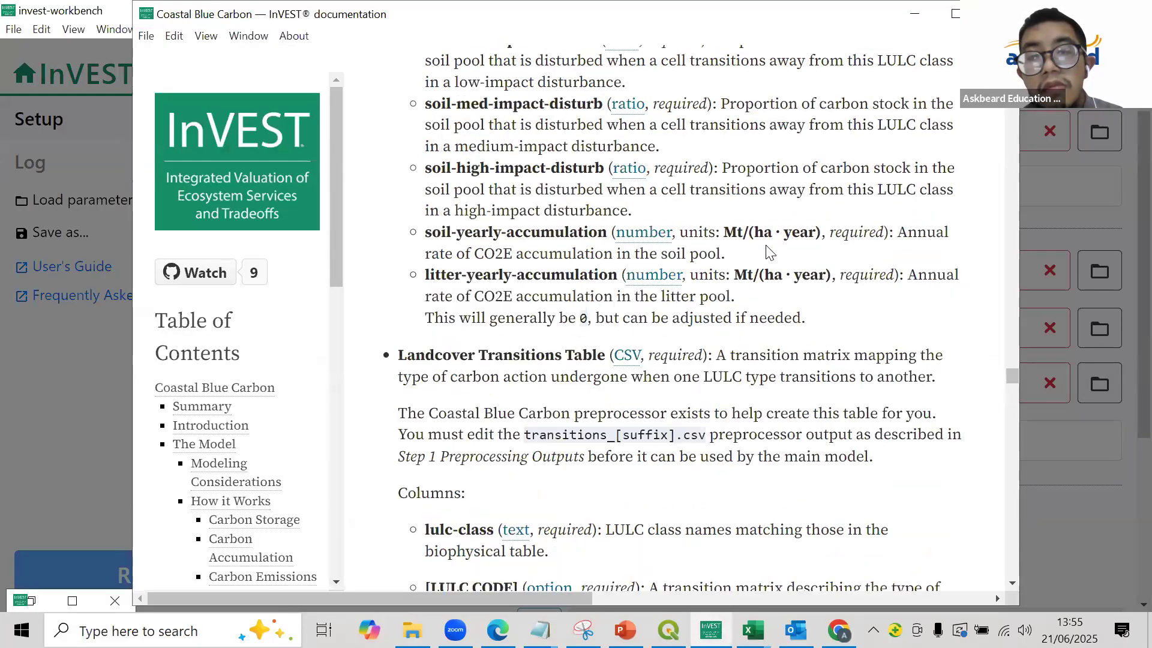
scroll(756, 188, down, 6)
scroll(755, 184, up, 5)
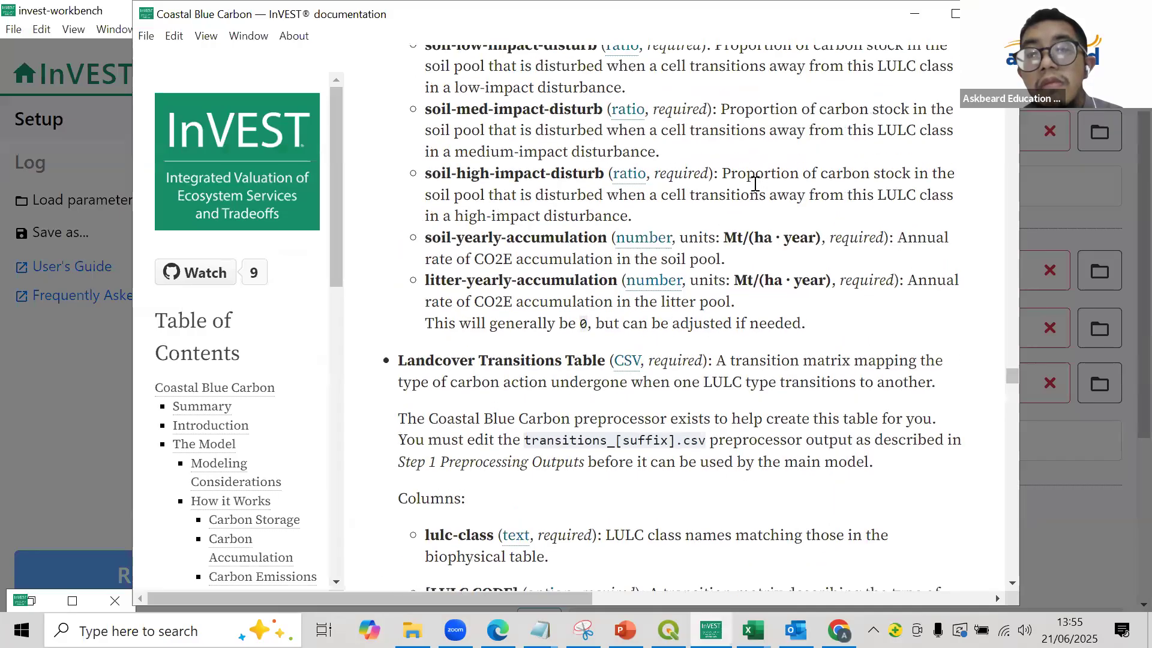
scroll(755, 184, up, 8)
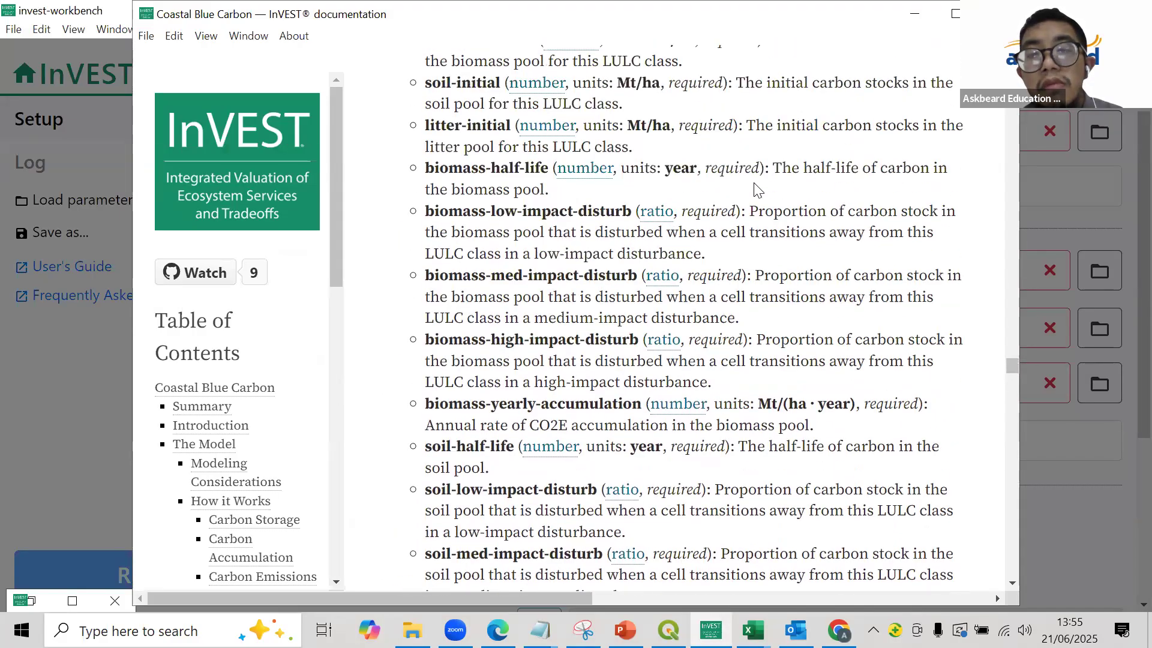
scroll(757, 190, up, 2)
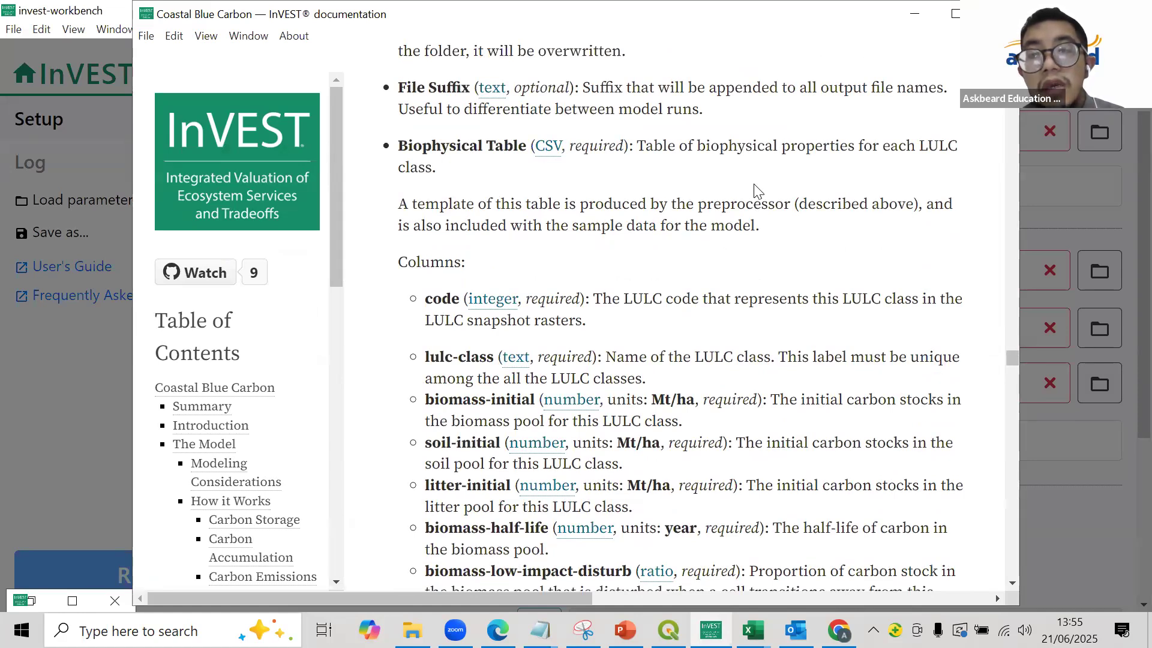
- Review the Biophysical Table column descriptions from code to litter-yearly-accumulation, and return to the Coastal Blue Carbon setup form
scroll(756, 190, up, 3)
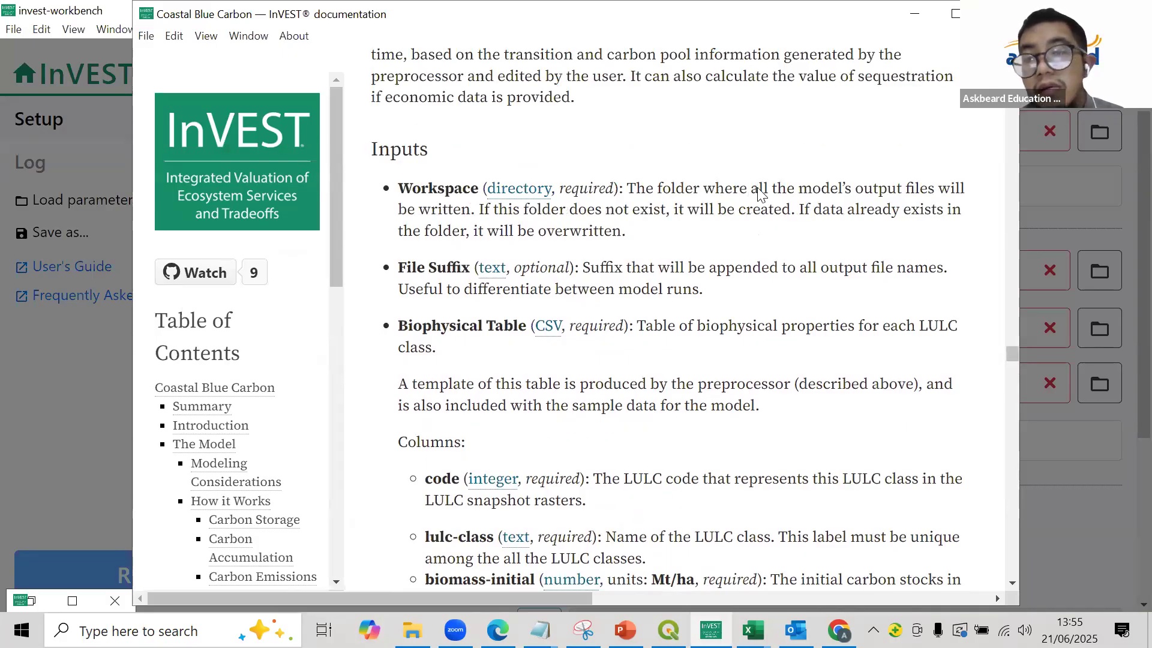
scroll(757, 190, down, 3)
scroll(757, 189, down, 3)
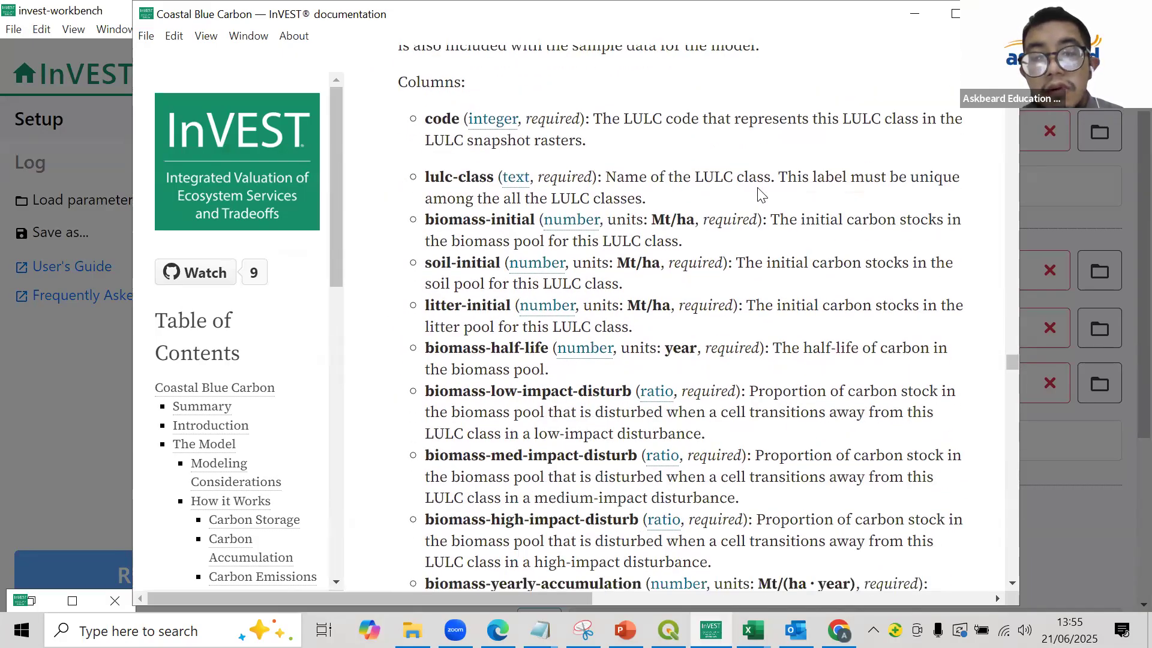
scroll(761, 195, down, 2)
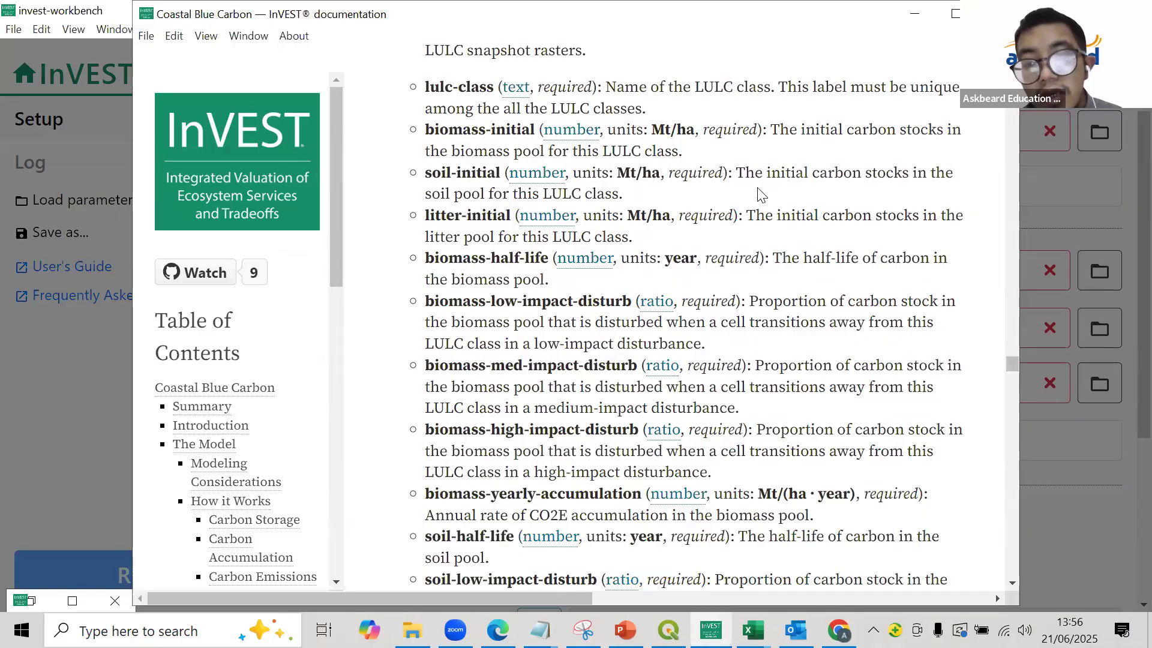
scroll(761, 194, down, 2)
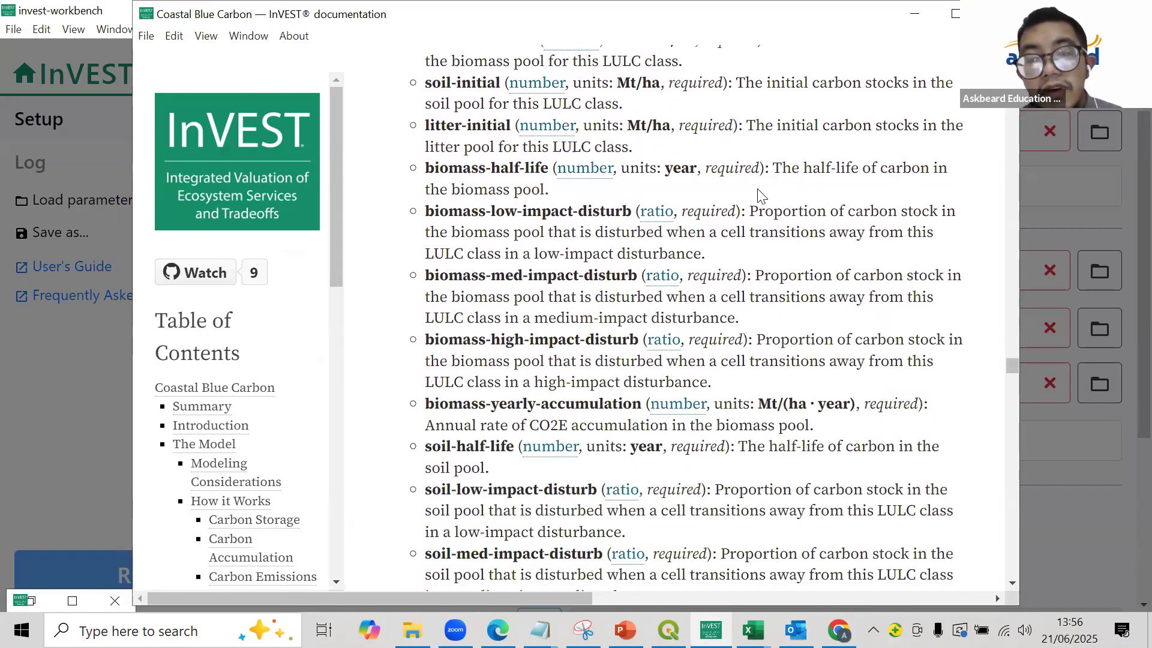
scroll(761, 195, down, 4)
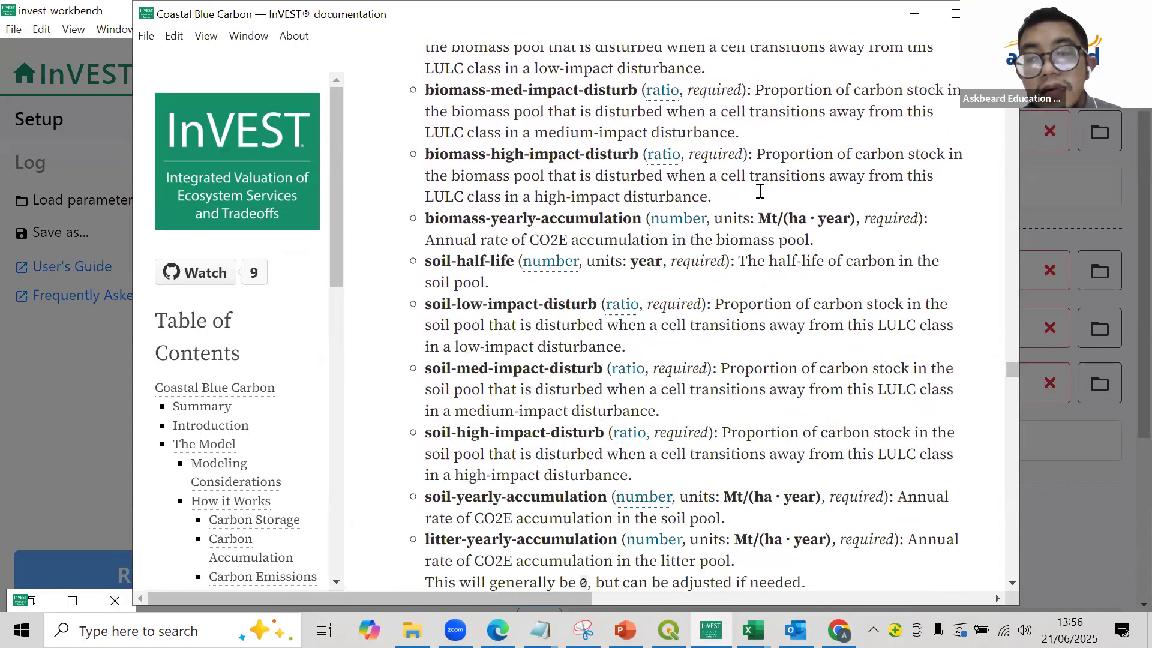
scroll(760, 191, down, 4)
scroll(744, 194, up, 6)
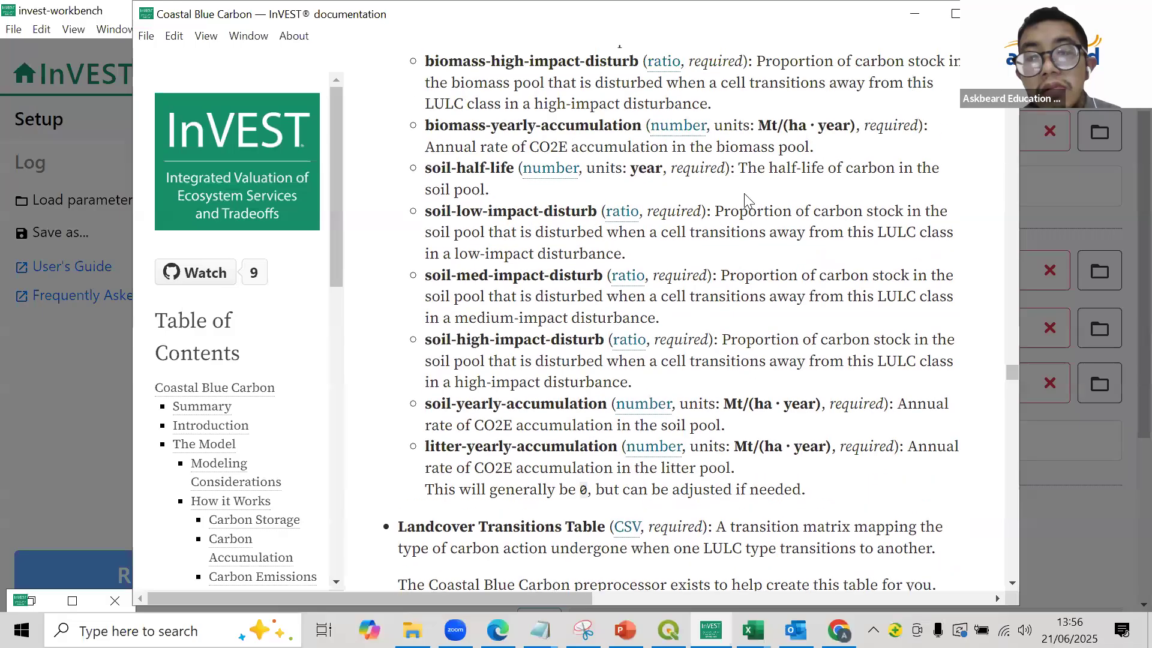
scroll(743, 193, up, 2)
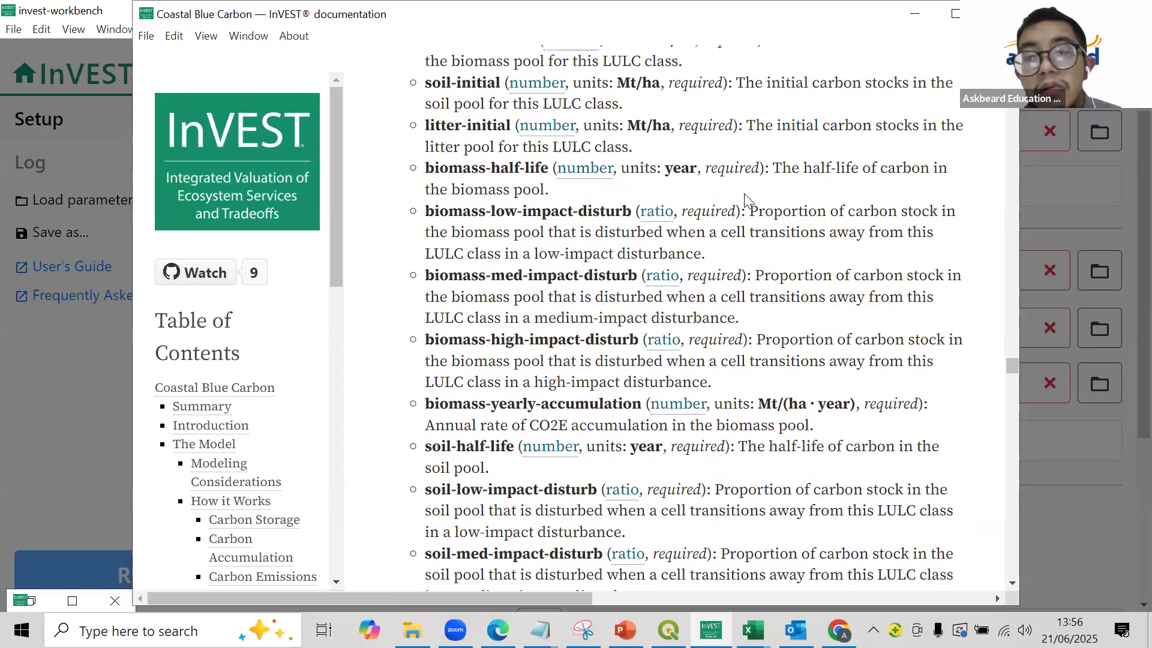
click(899, 24)
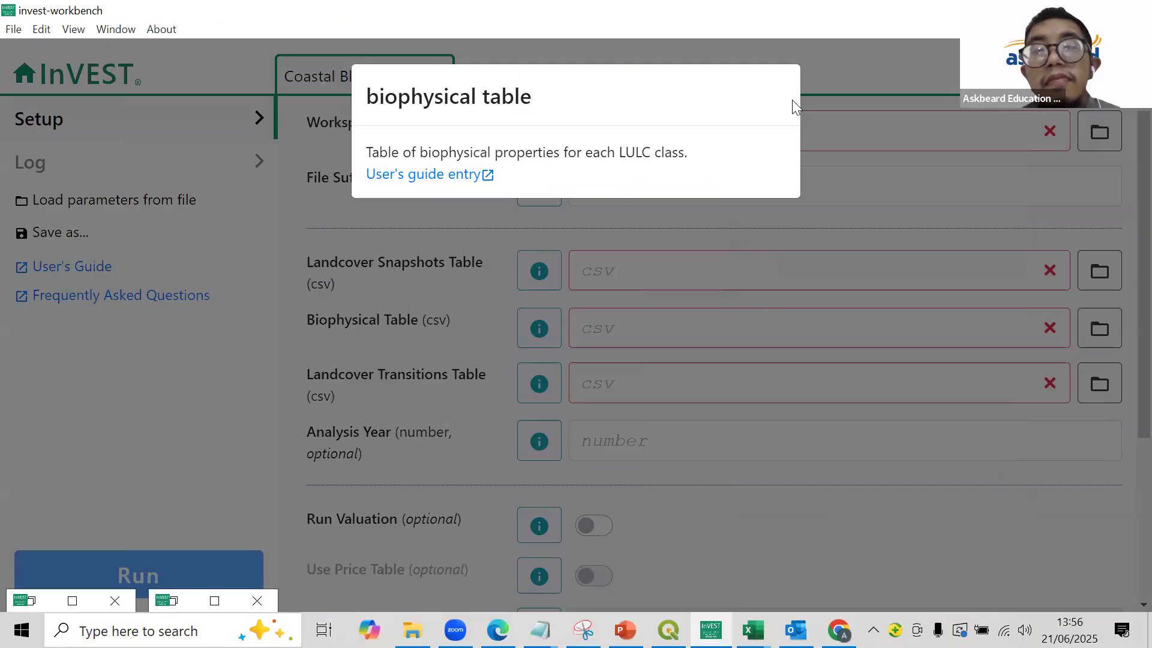
click(822, 147)
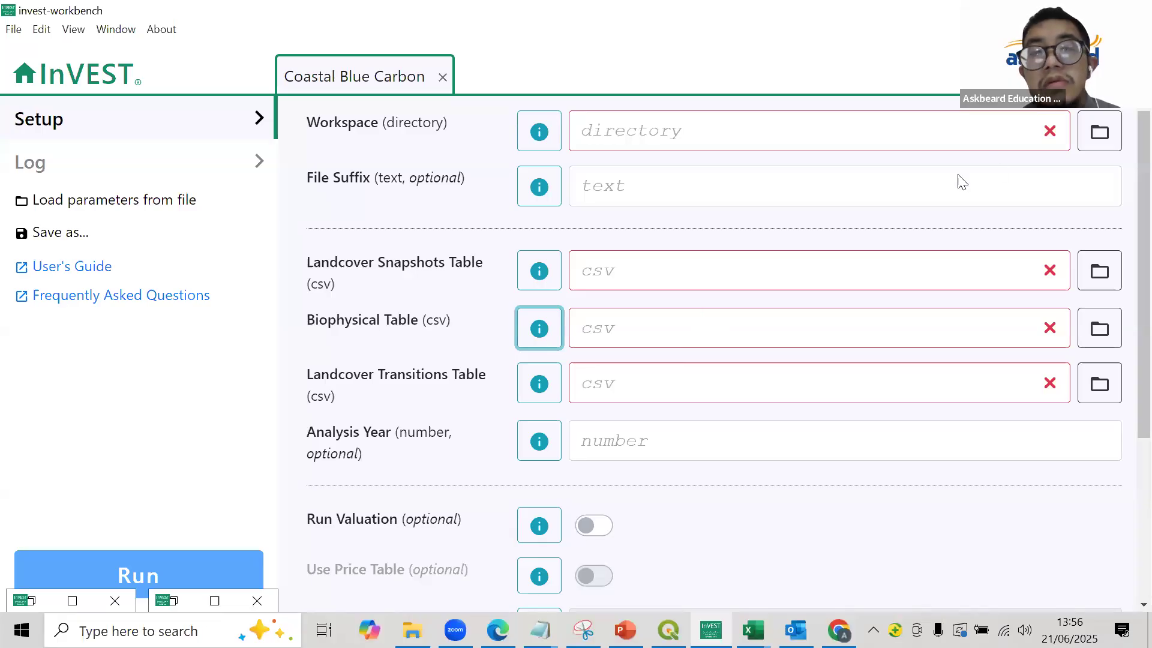
- Create a folder named TRY inside BLUE CARBON\RESULT and set it as the model's workspace directory
click(1101, 135)
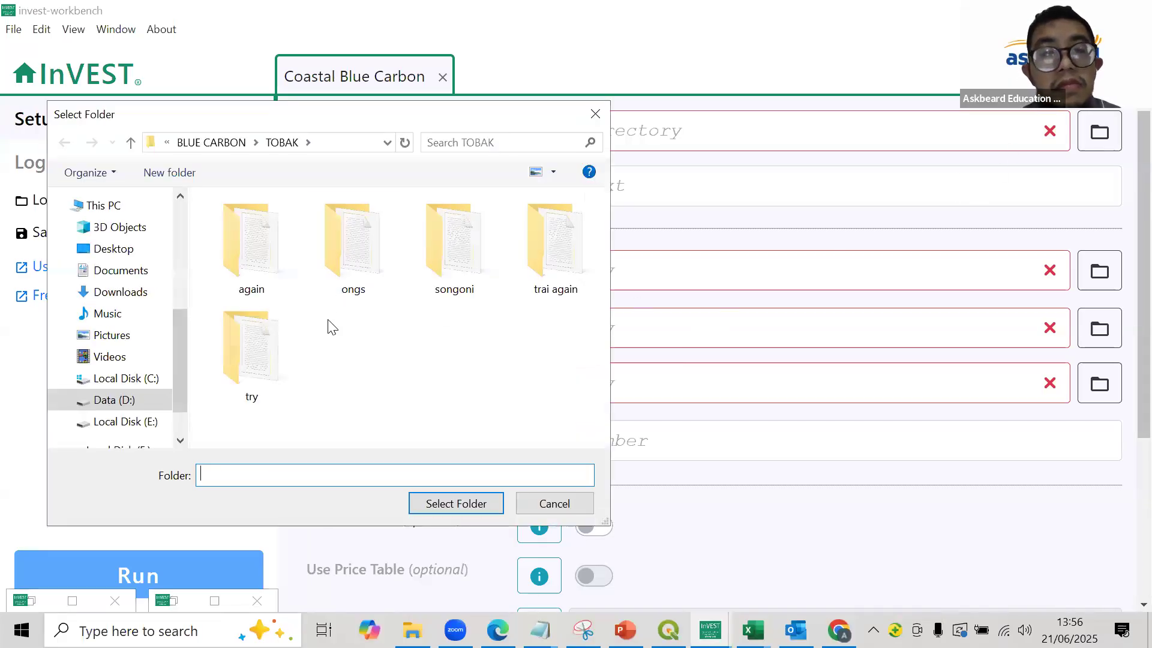
key(alt+Up)
double_click(294, 244)
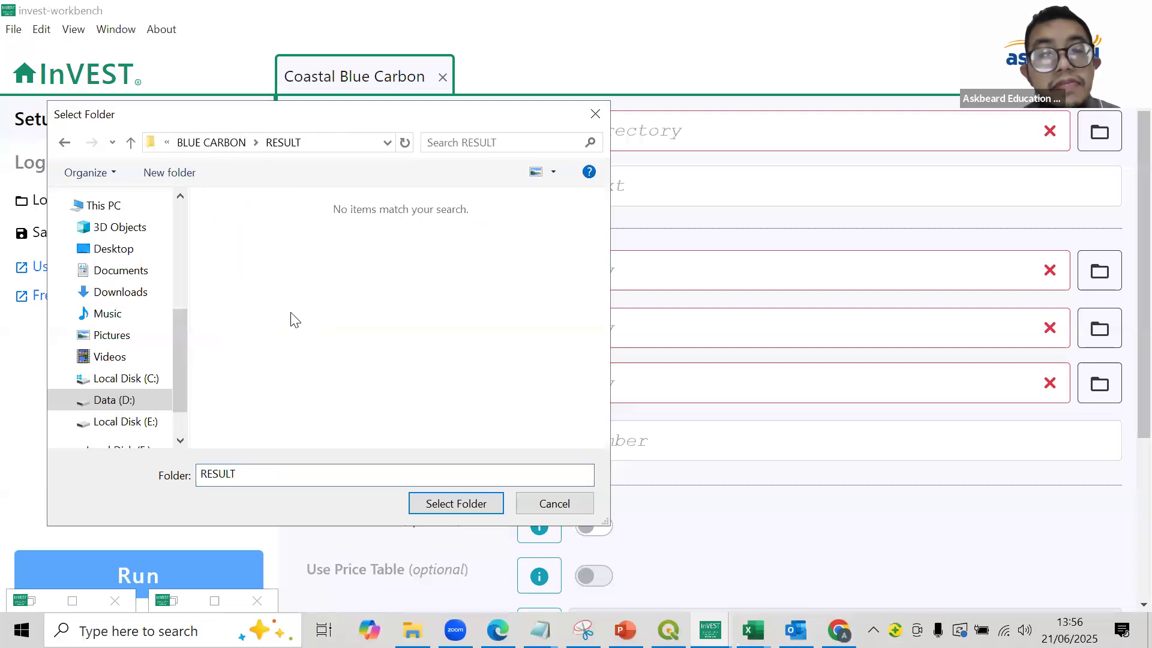
right_click(289, 313)
mouse_move(377, 498)
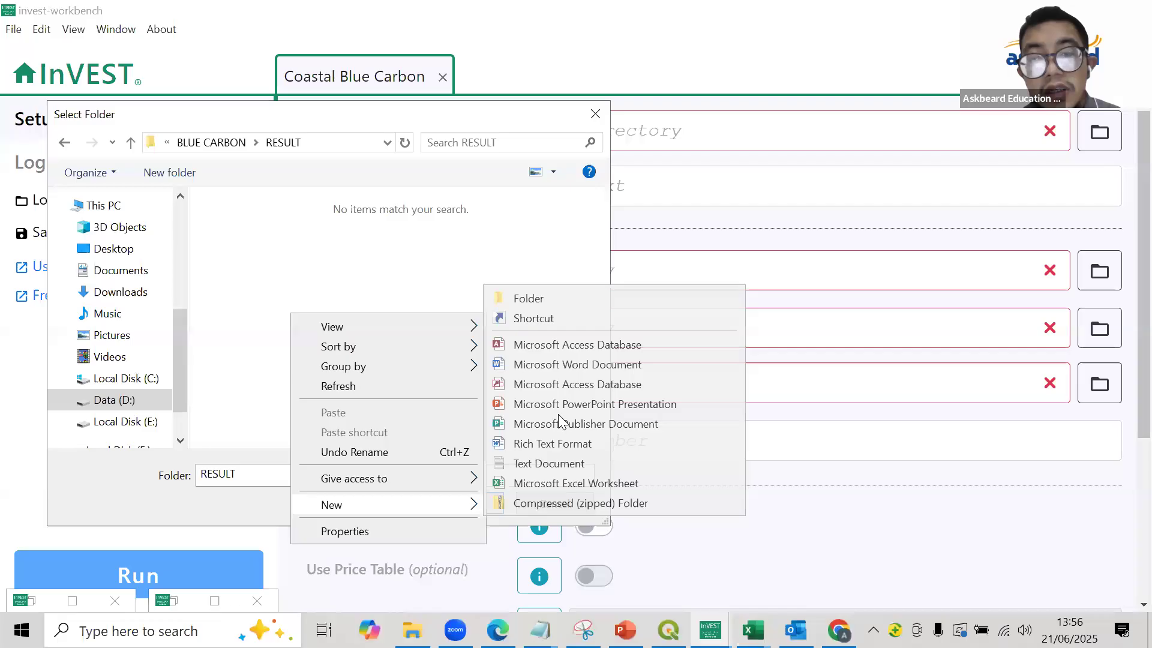
click(562, 299)
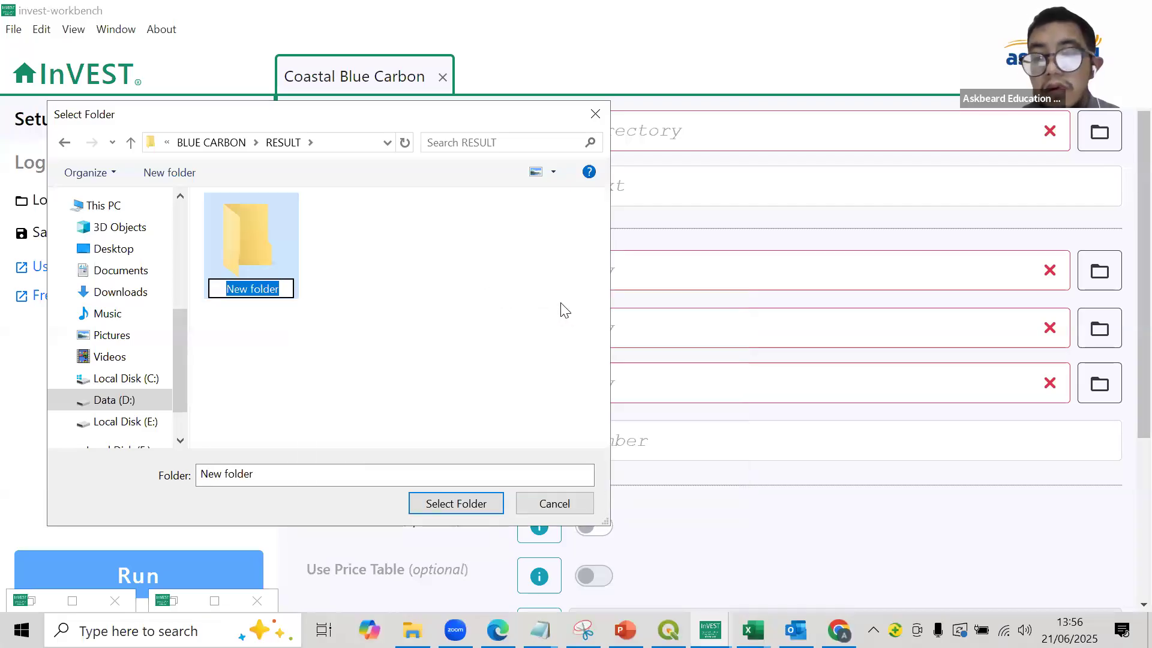
key(BackSpace)
key(Caps_Lock)
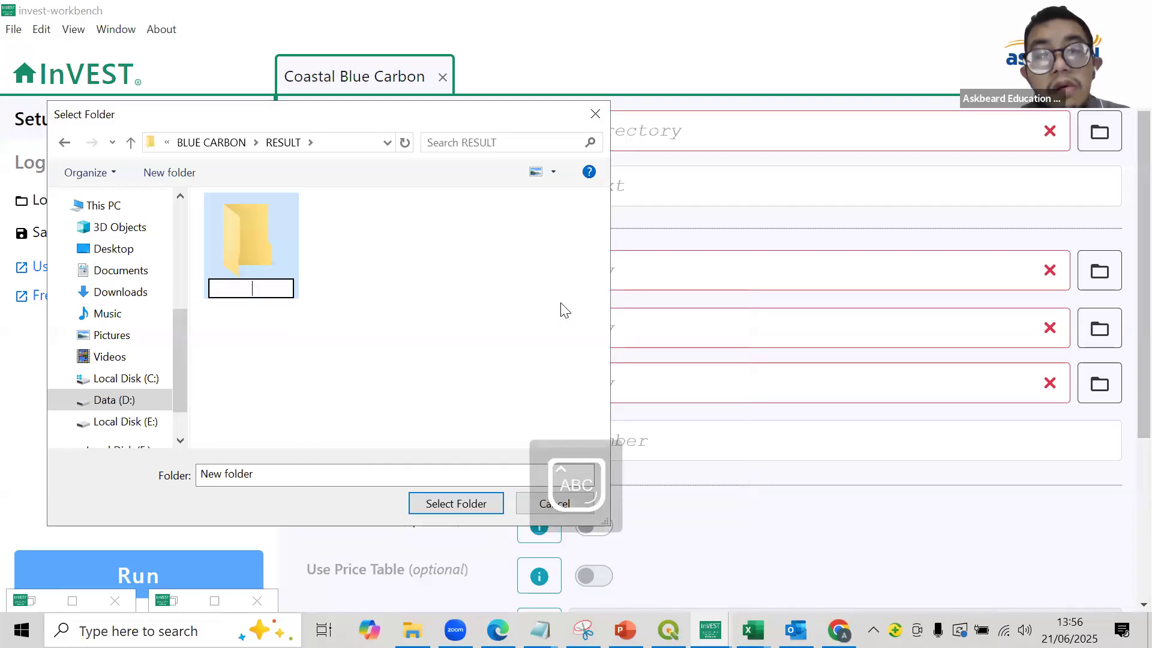
text(TRY)
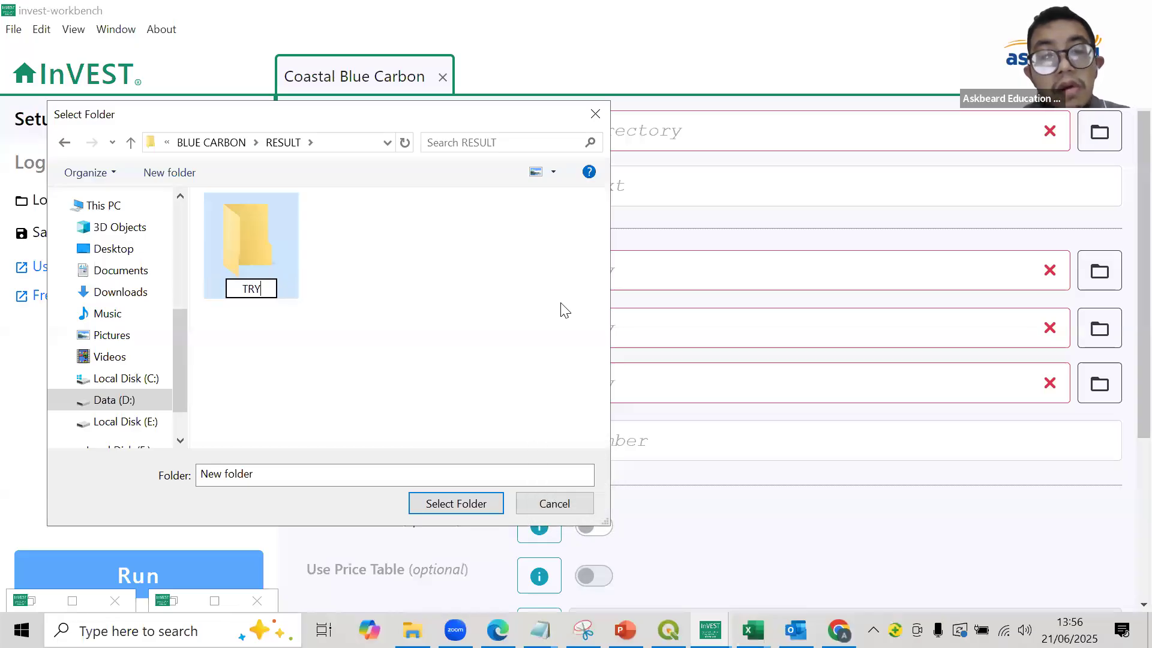
key(Return)
click(238, 254)
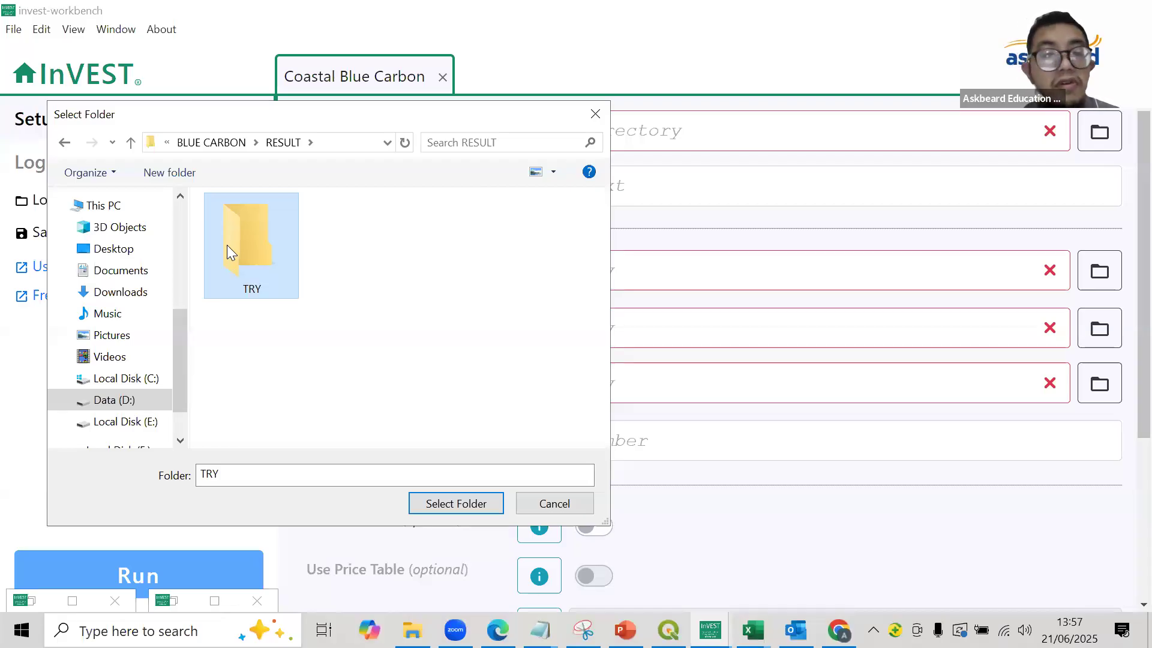
click(456, 507)
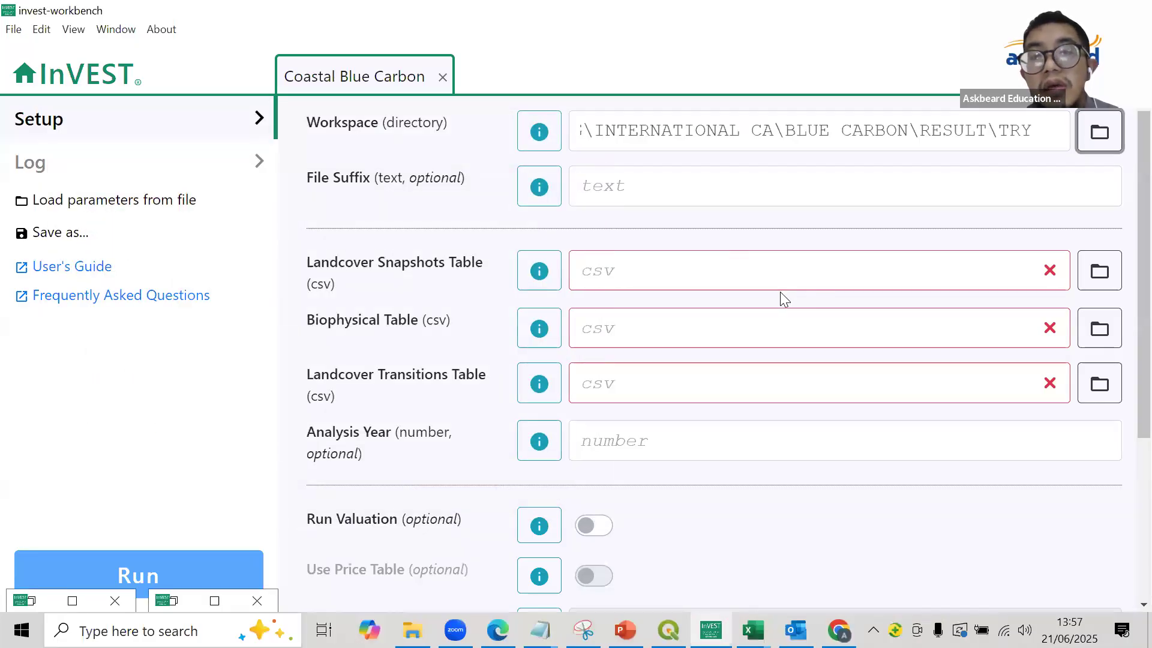
- Set the file suffix for the model outputs to bluecarbon
click(773, 190)
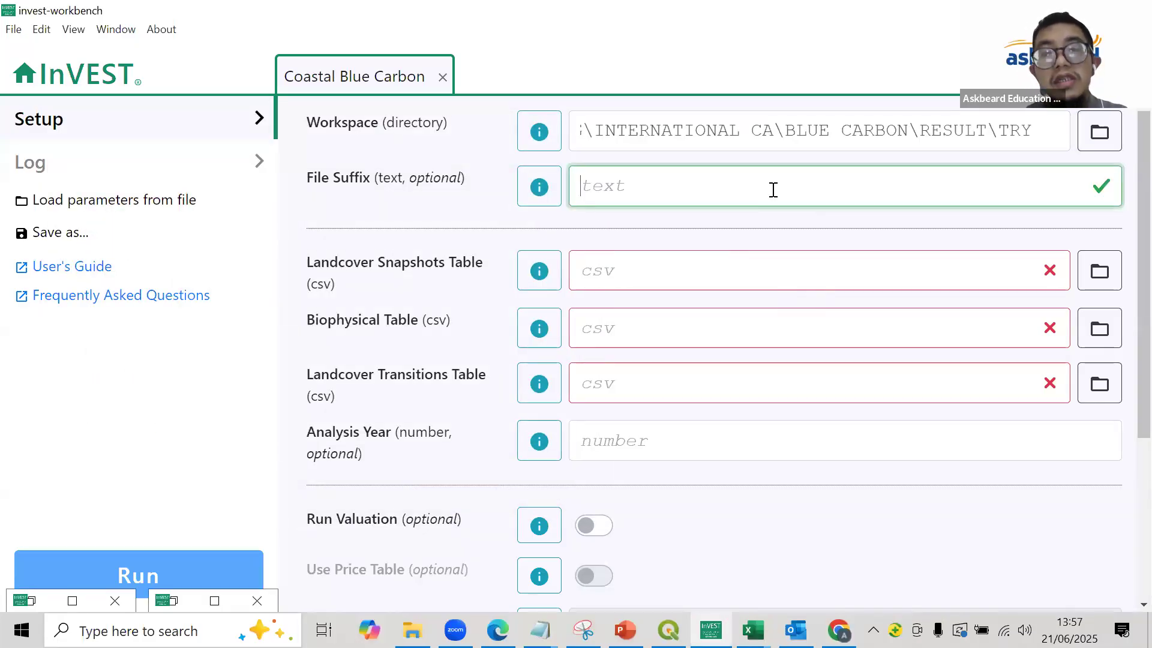
key(Caps_Lock)
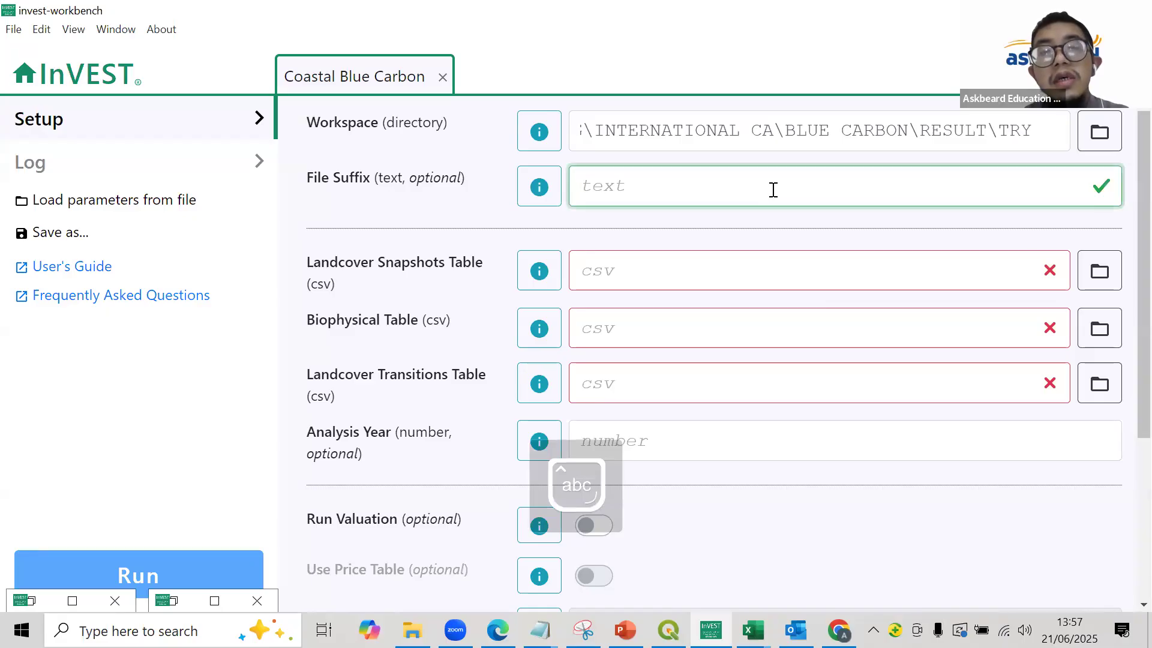
text(bluecarbon)
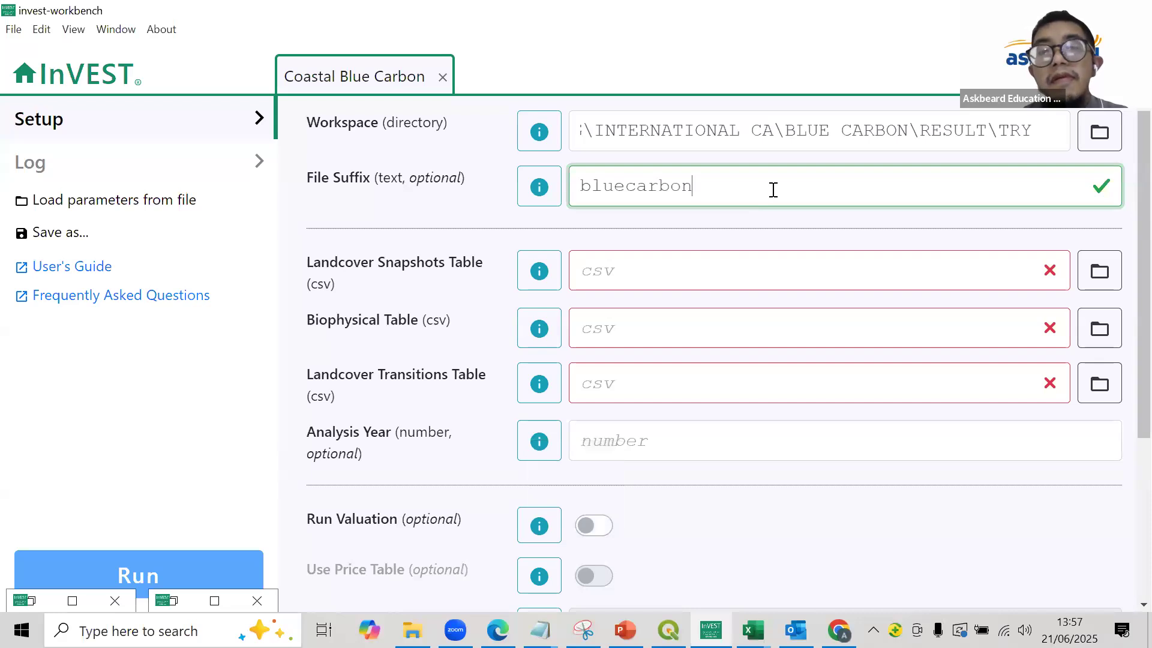
- Load Snapshot_Data_Rev_bc from the RESULT folder as the Landcover Snapshots Table
click(1098, 286)
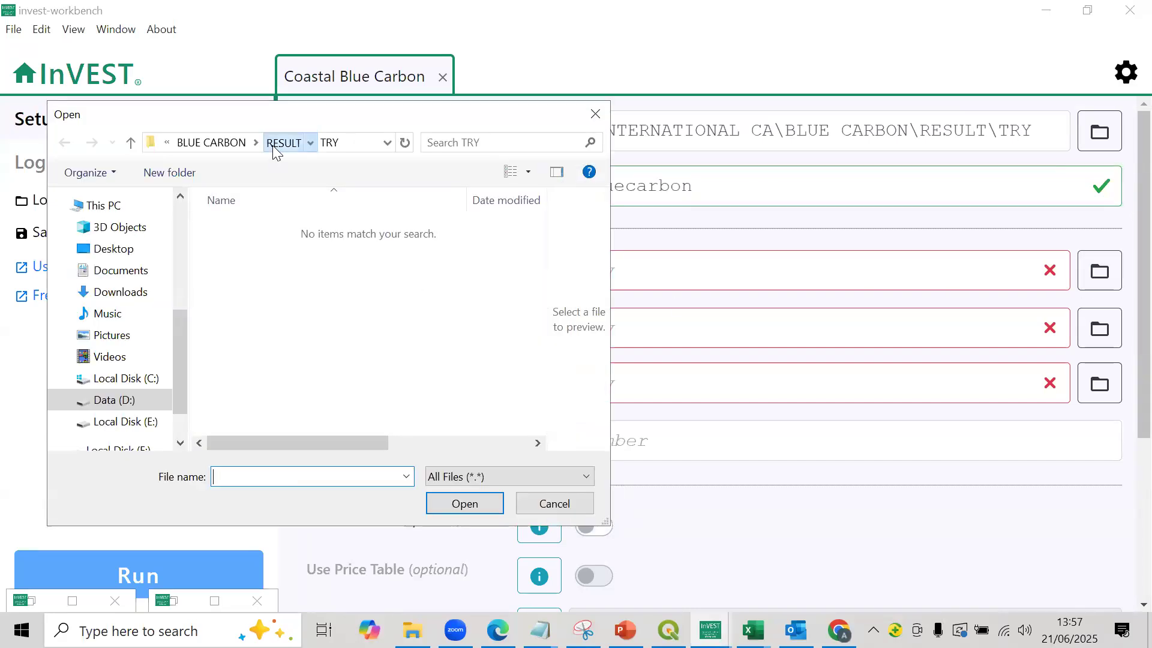
click(273, 146)
scroll(377, 292, down, 3)
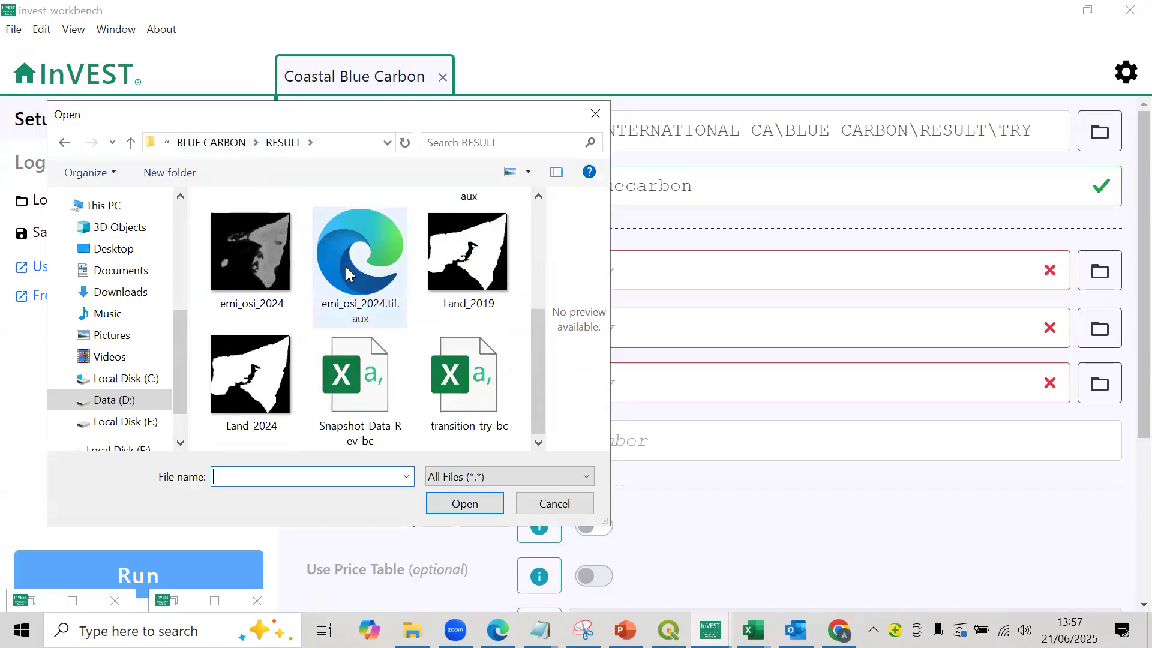
double_click(359, 374)
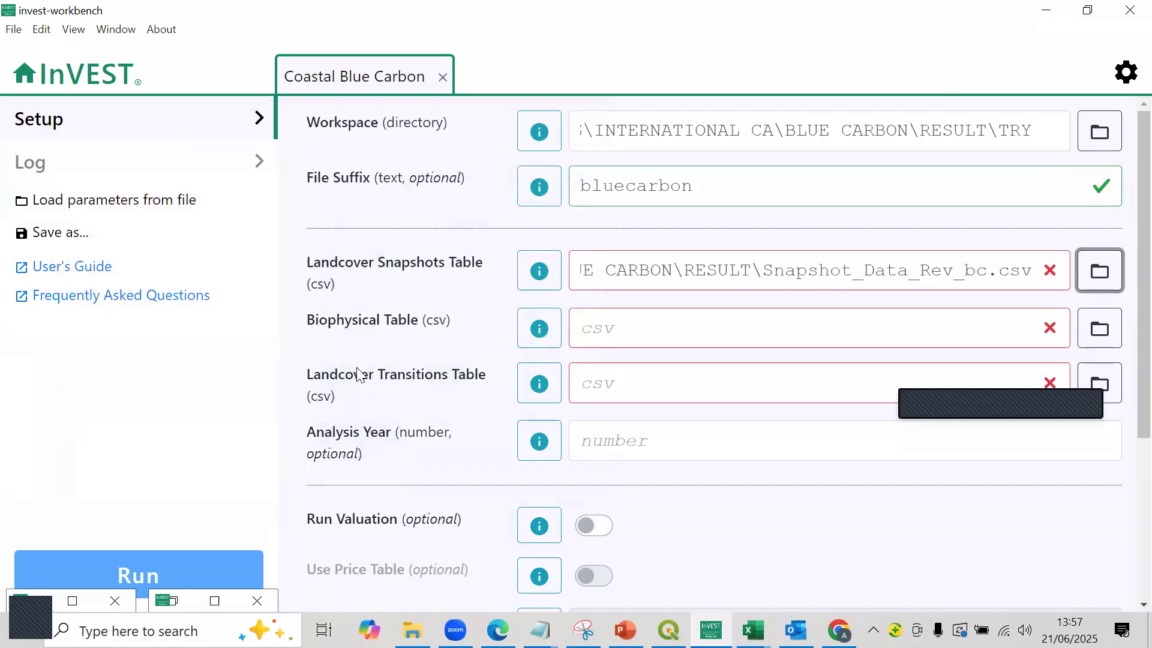
- Load Biophysical_Data_bc from the RESULT folder as the Biophysical Table
click(655, 321)
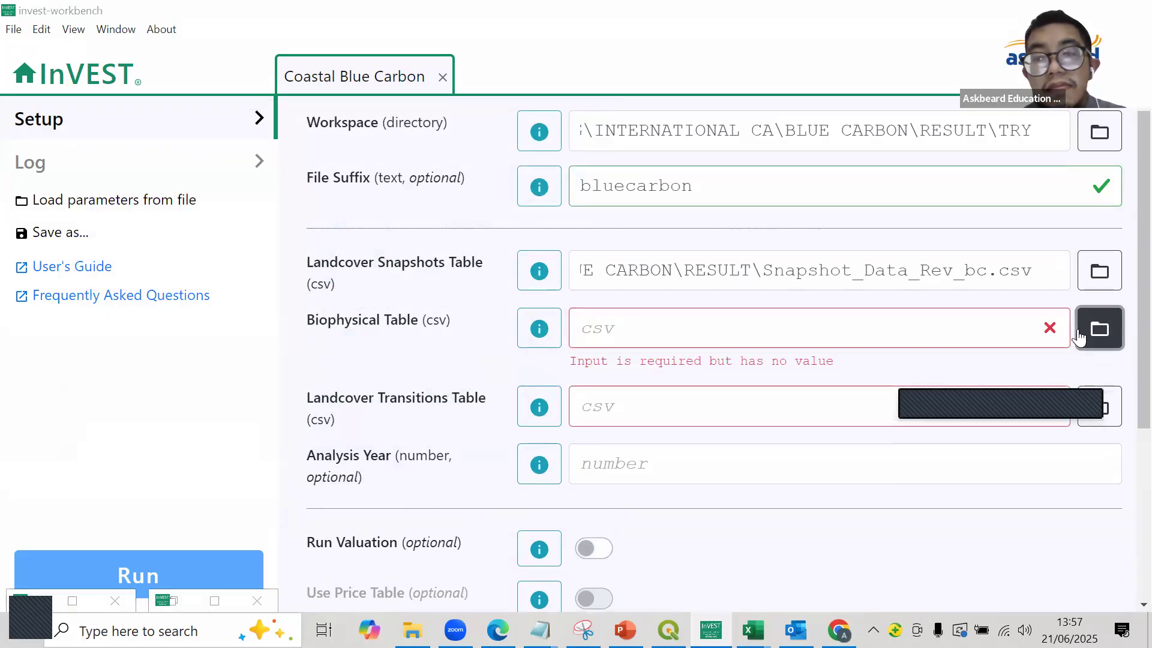
click(1099, 328)
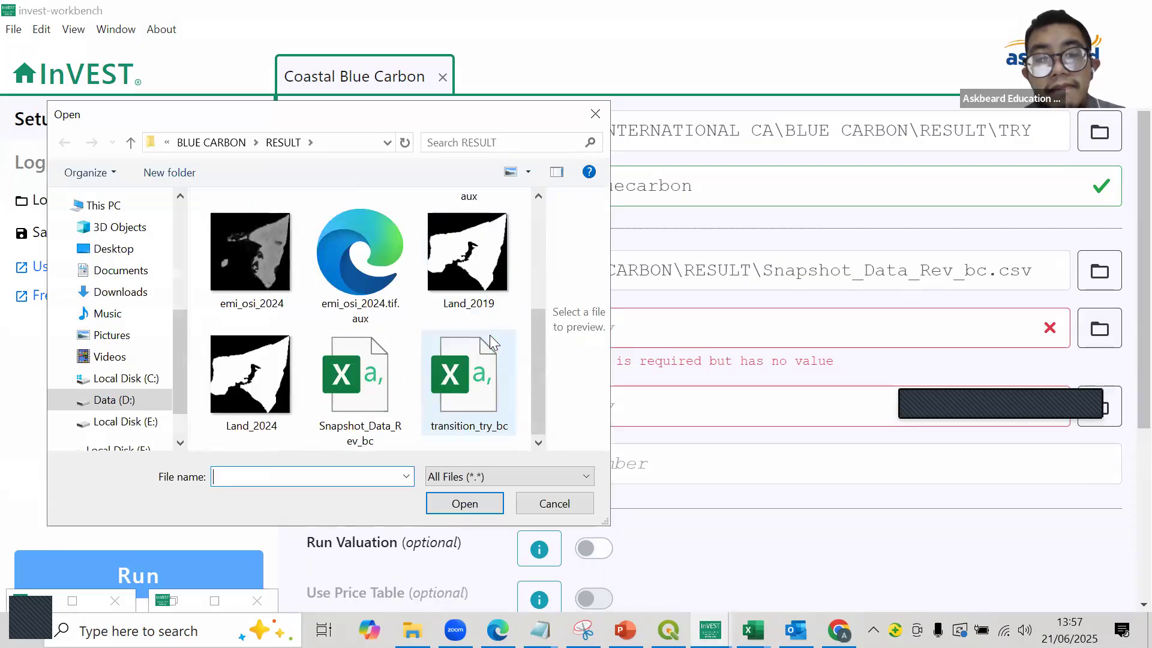
scroll(489, 335, up, 5)
double_click(333, 248)
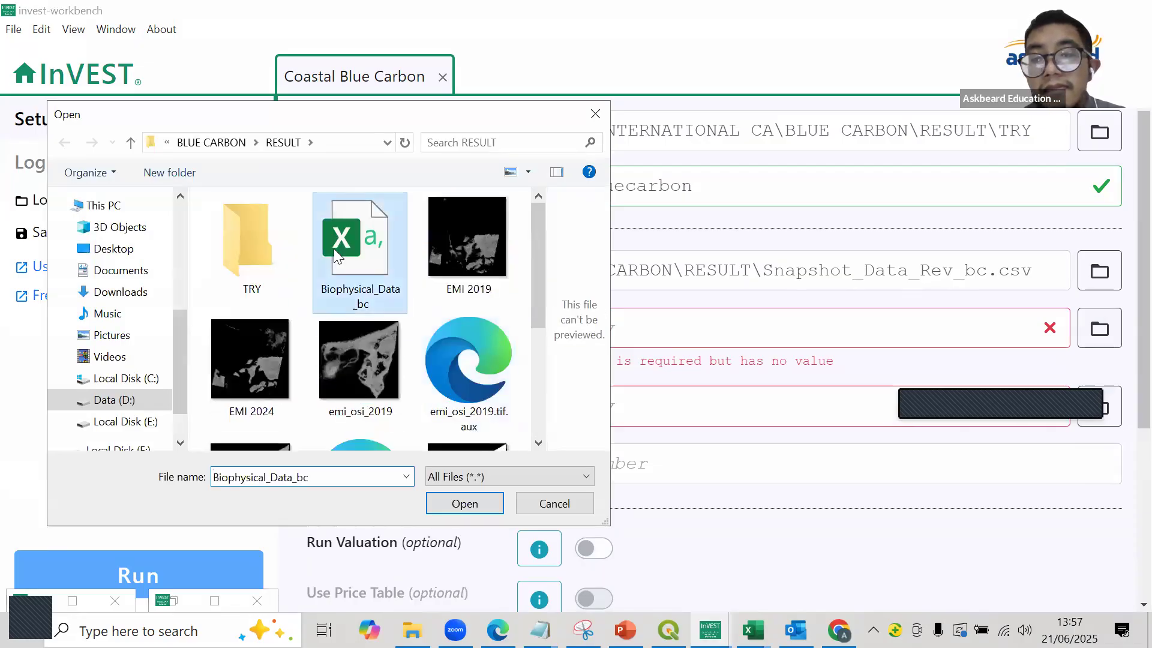
- Load transition_try_bc from the RESULT folder as the Landcover Transitions Table
click(619, 380)
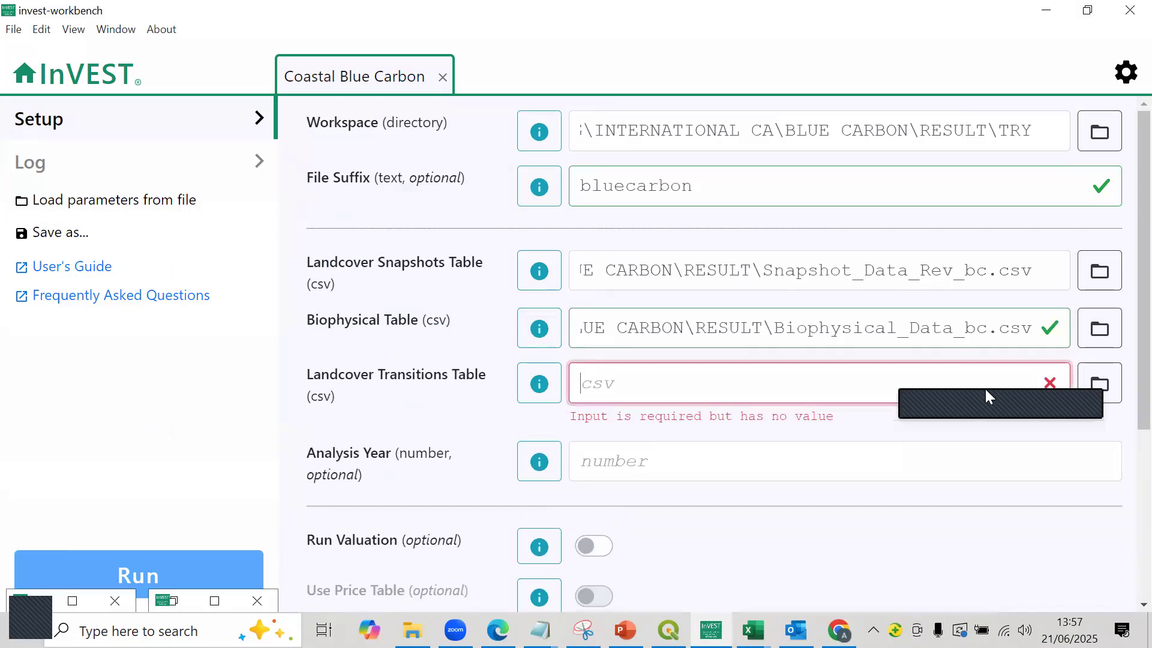
click(1099, 384)
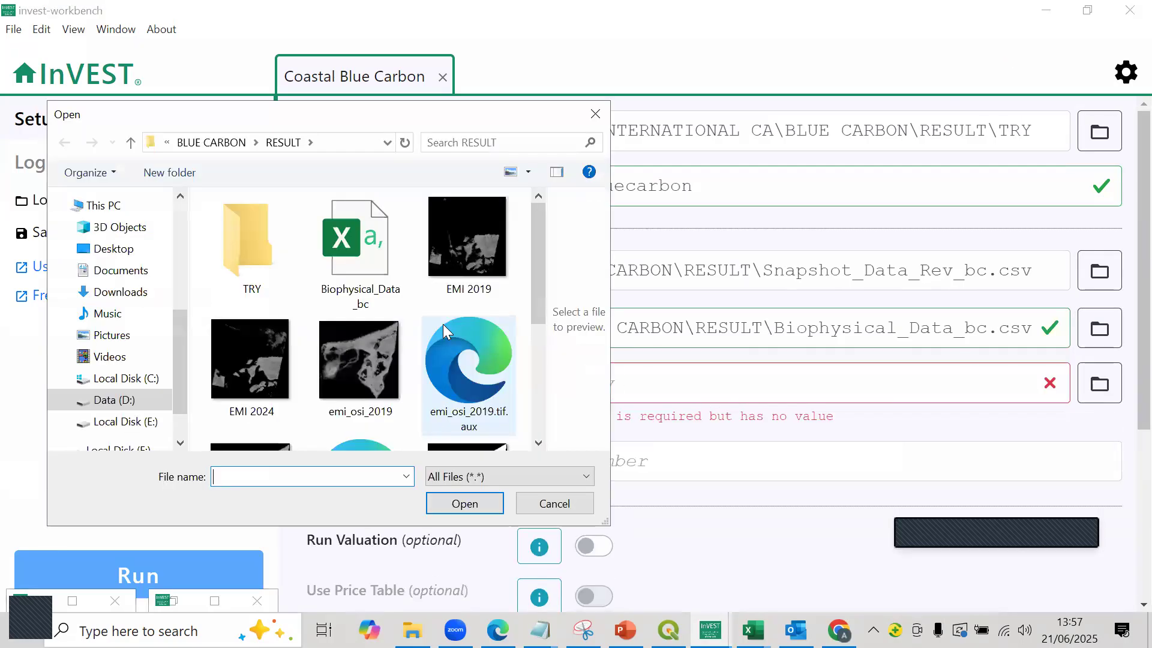
scroll(443, 323, down, 3)
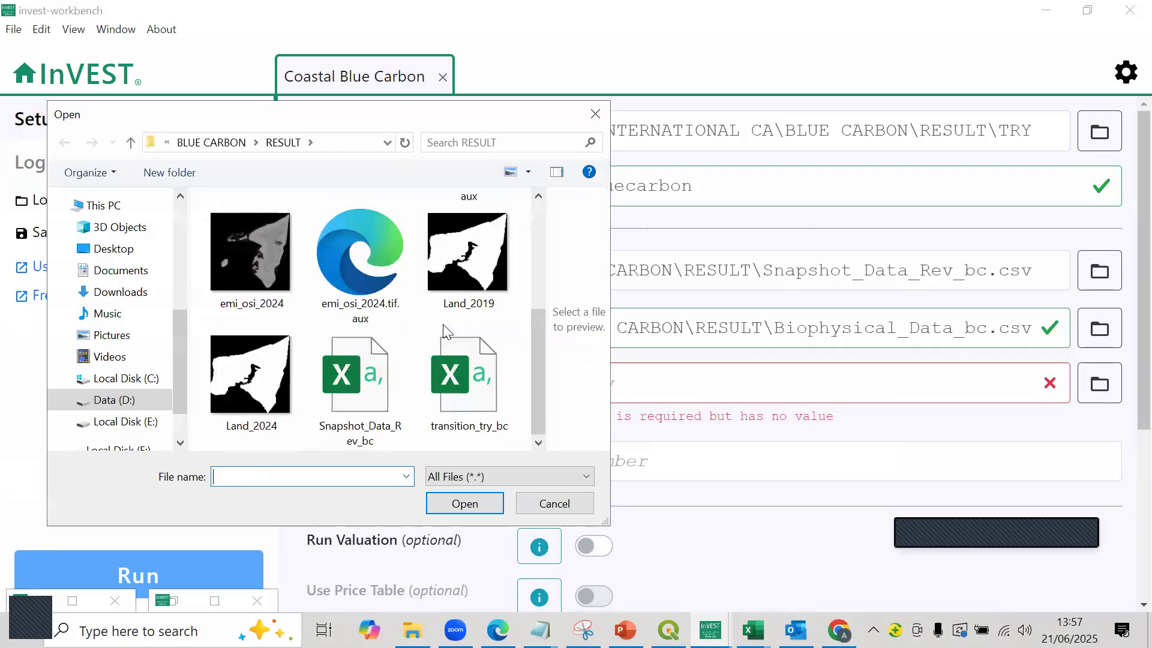
double_click(448, 358)
- Set the model's analysis year to 2034
click(641, 447)
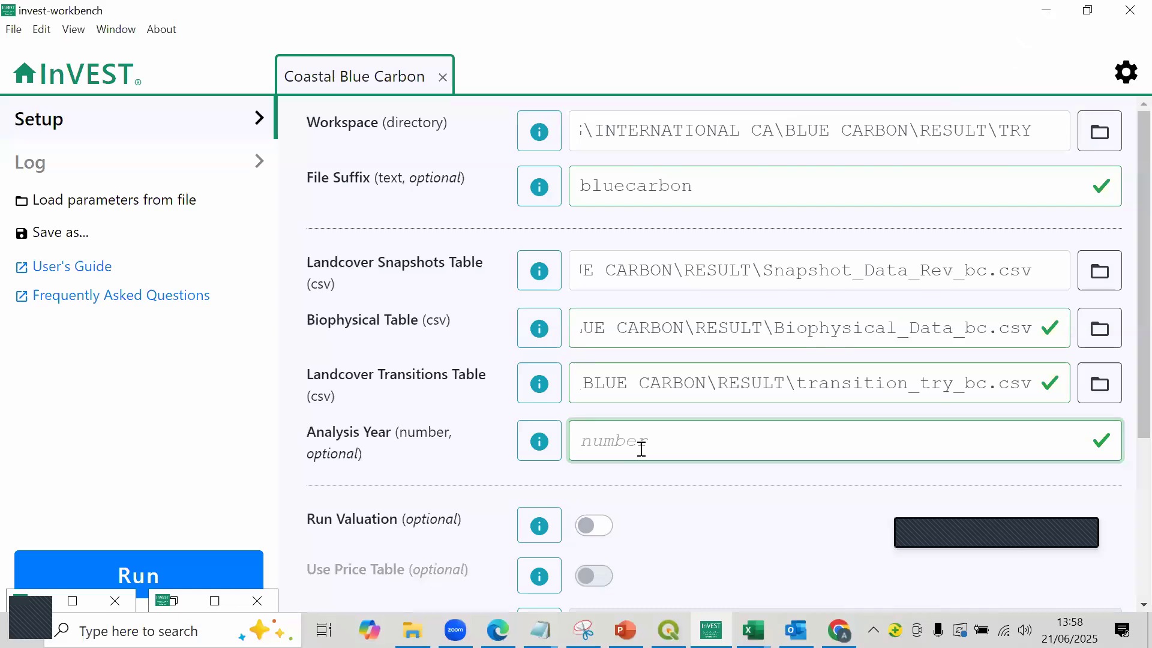
text(2034)
- Run the Coastal Blue Carbon model with the Run Valuation option switched off
scroll(658, 462, down, 4)
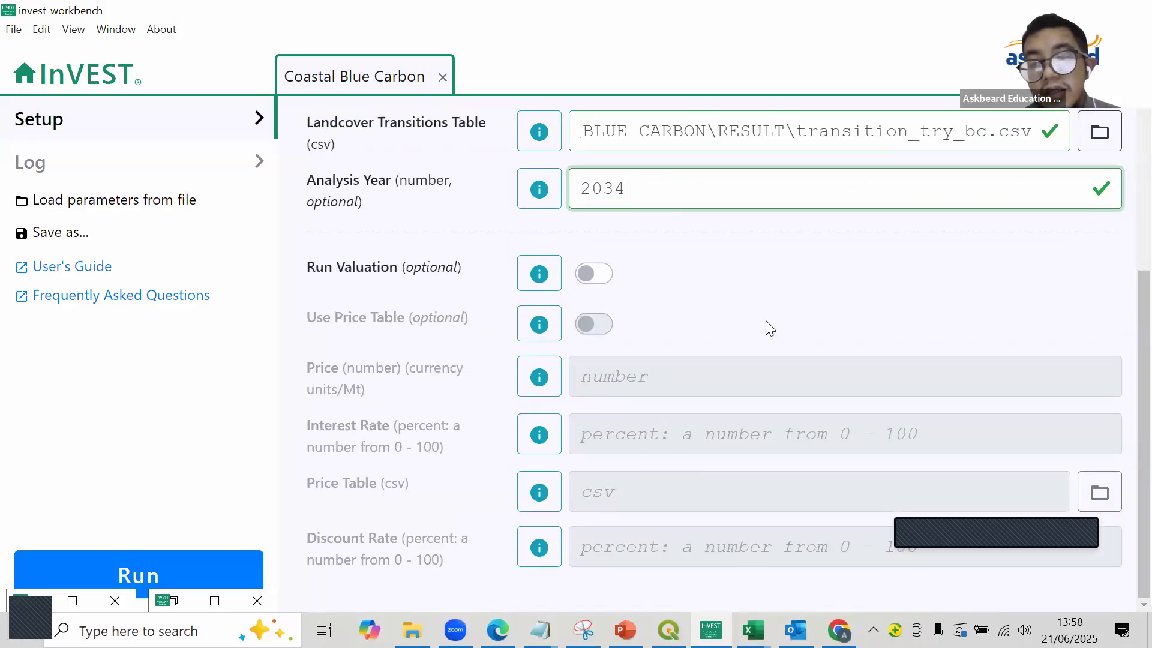
click(601, 274)
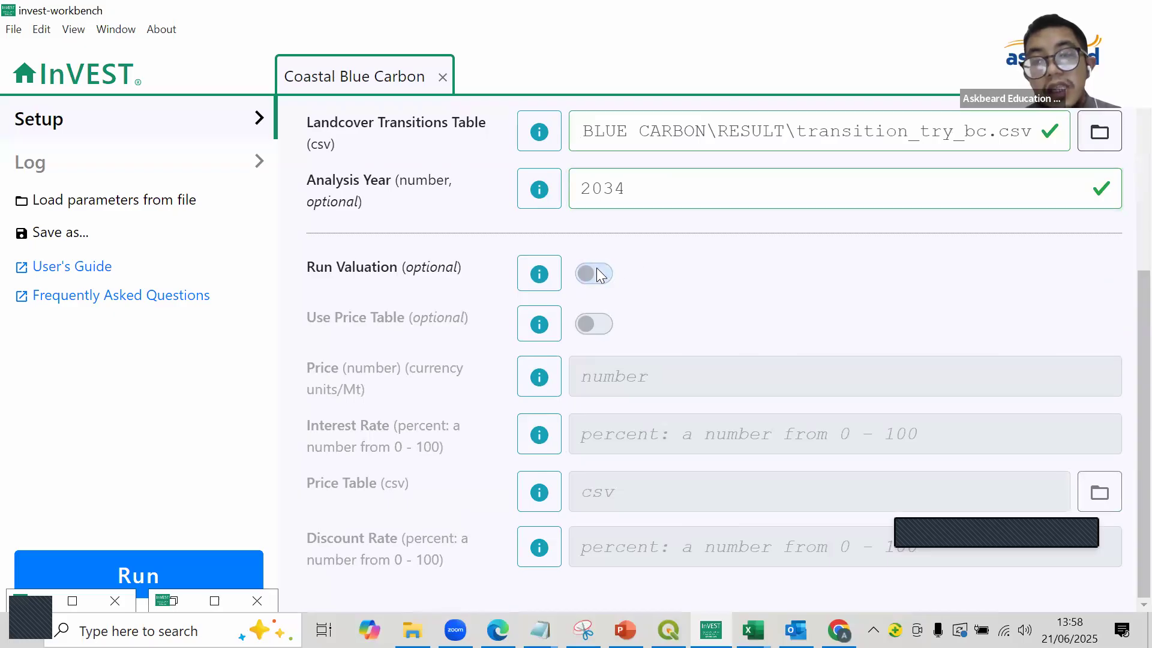
click(600, 274)
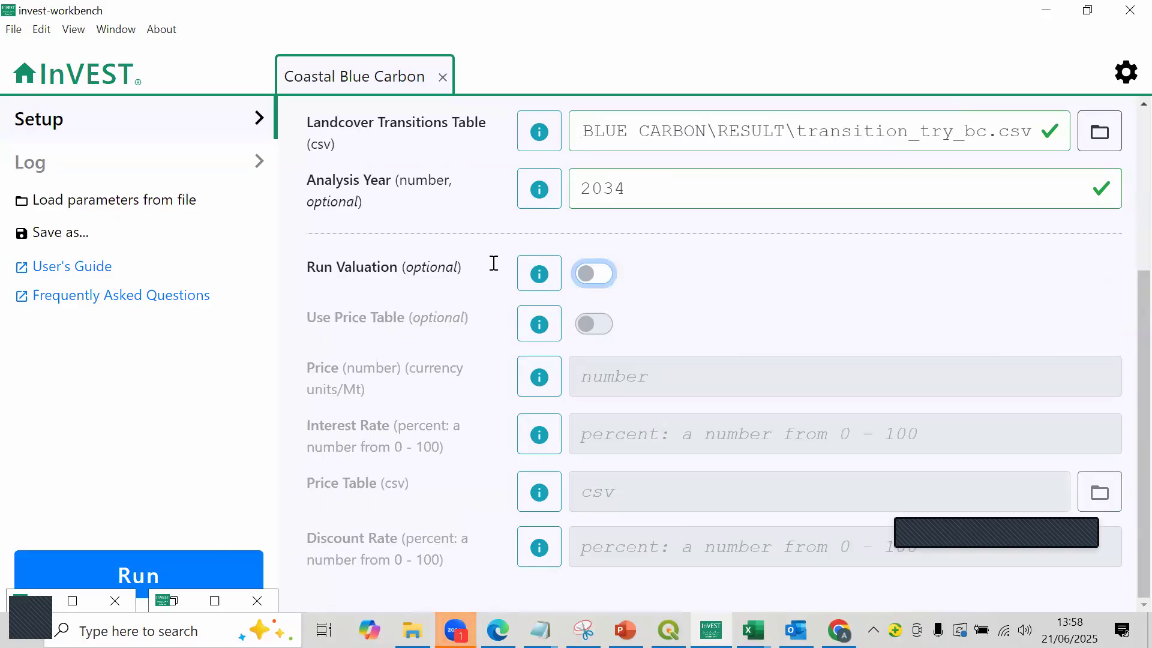
click(713, 94)
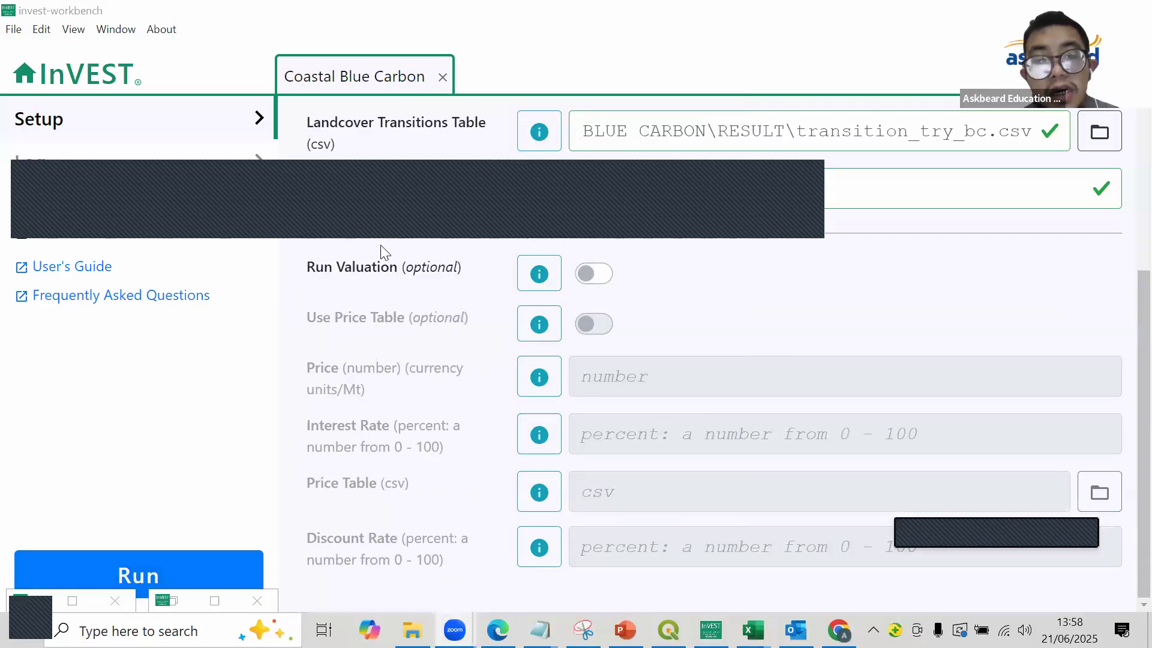
click(164, 573)
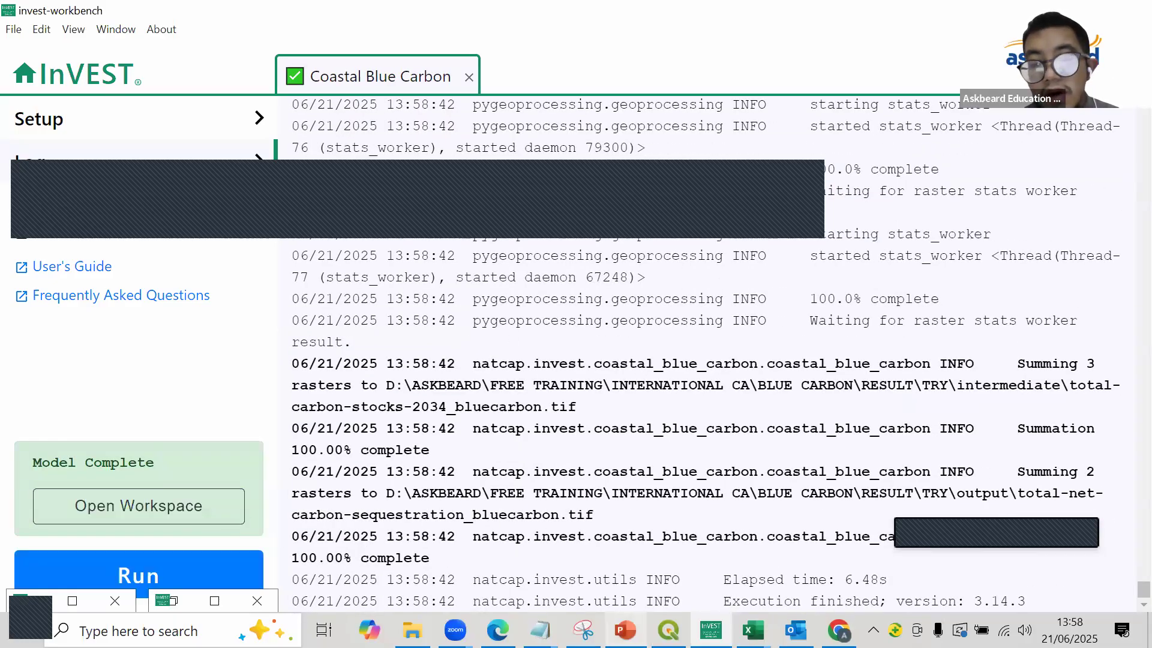
- Switch to QGIS and browse to the RESULT\TRY\output folder as the source for a new raster layer
click(198, 507)
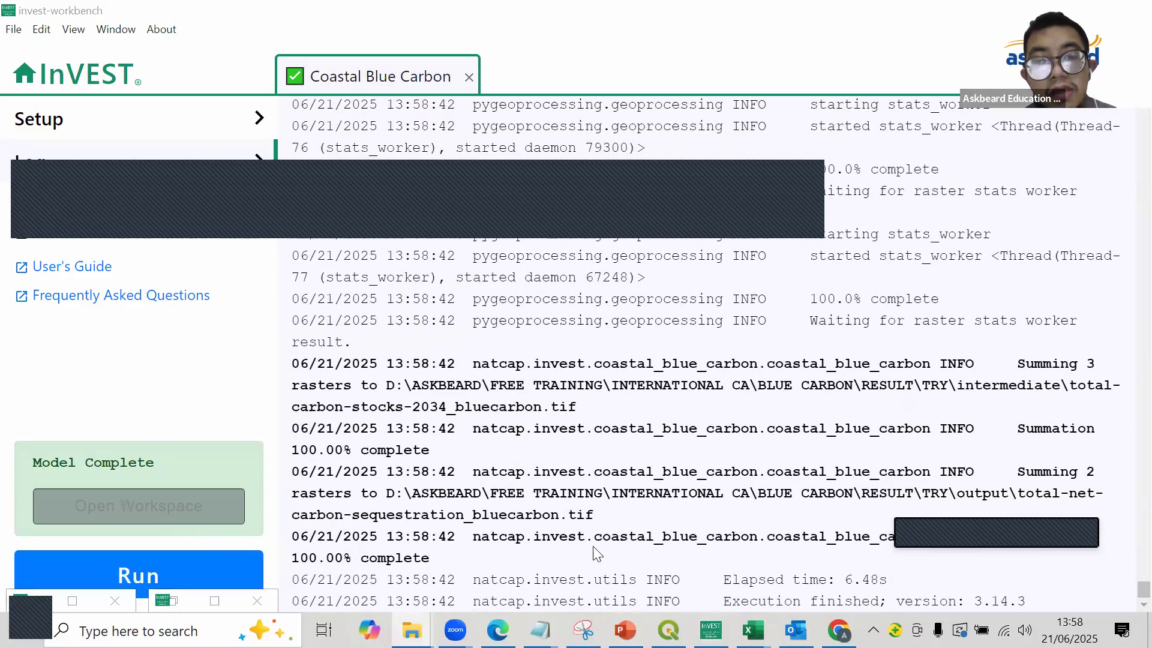
click(658, 625)
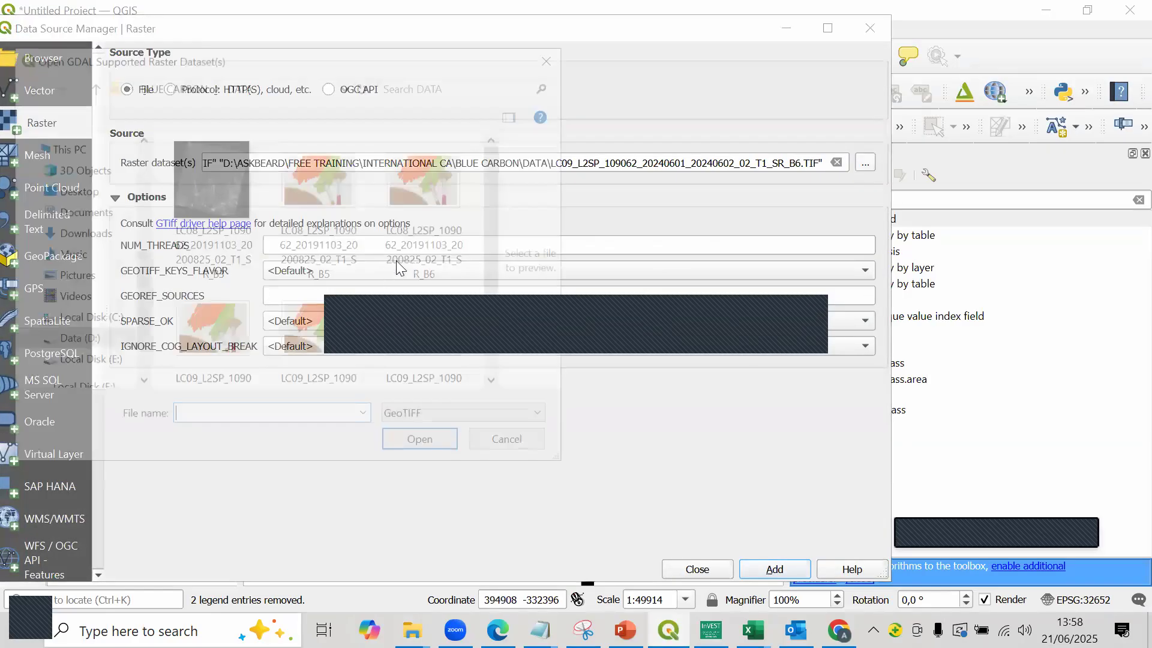
click(177, 89)
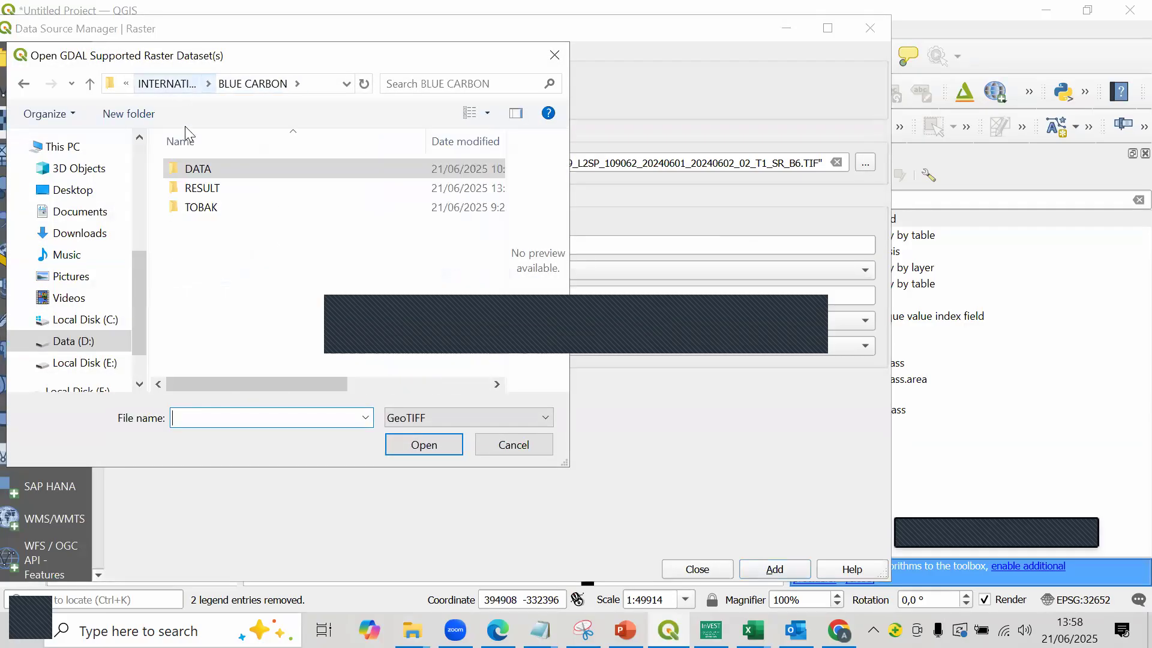
click(215, 180)
double_click(215, 181)
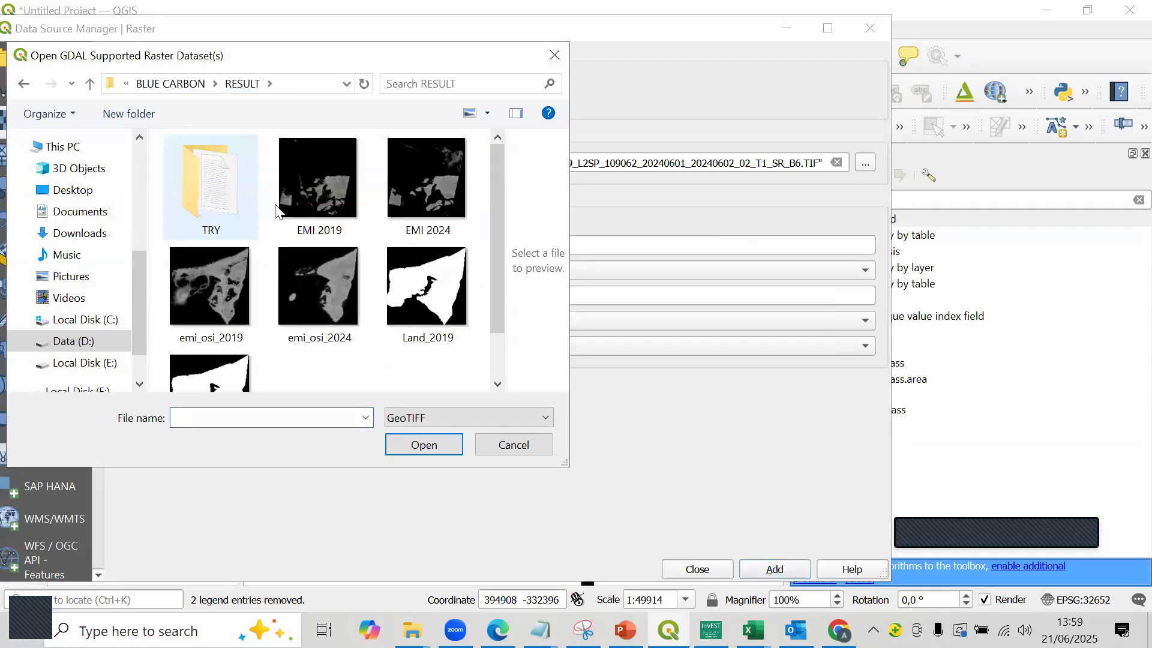
double_click(231, 184)
double_click(232, 186)
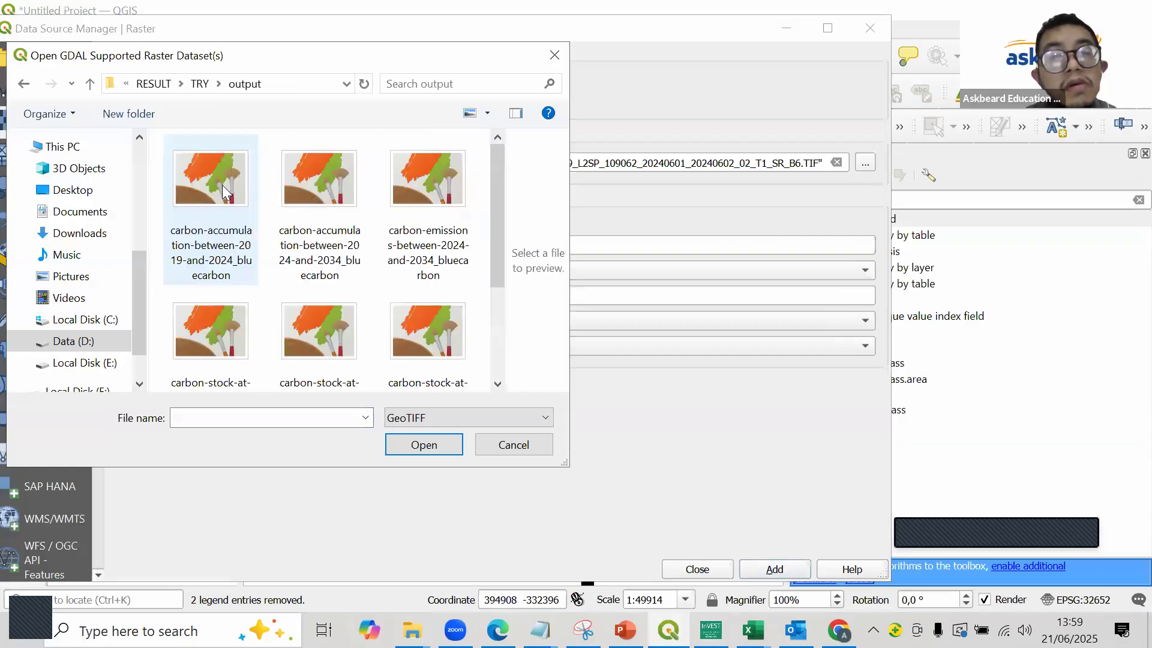
- Add the carbon-stock-at-2019_bluecarbon and carbon-stock-at-2024_bluecarbon rasters to the project
click(222, 185)
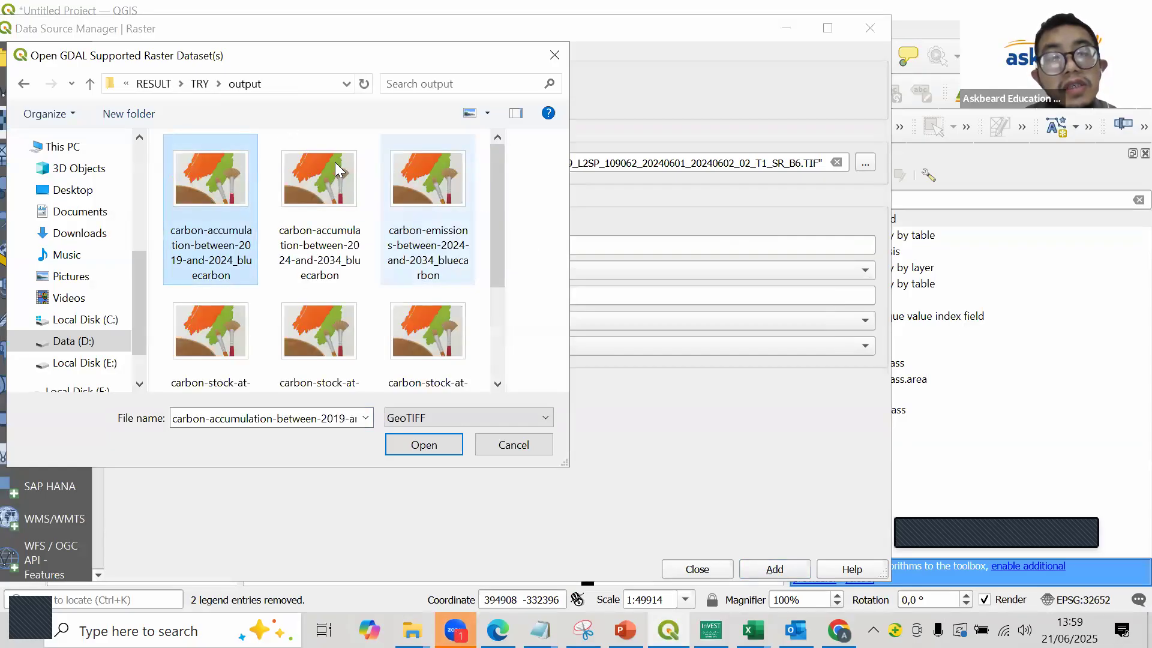
scroll(333, 204, down, 3)
scroll(324, 256, up, 2)
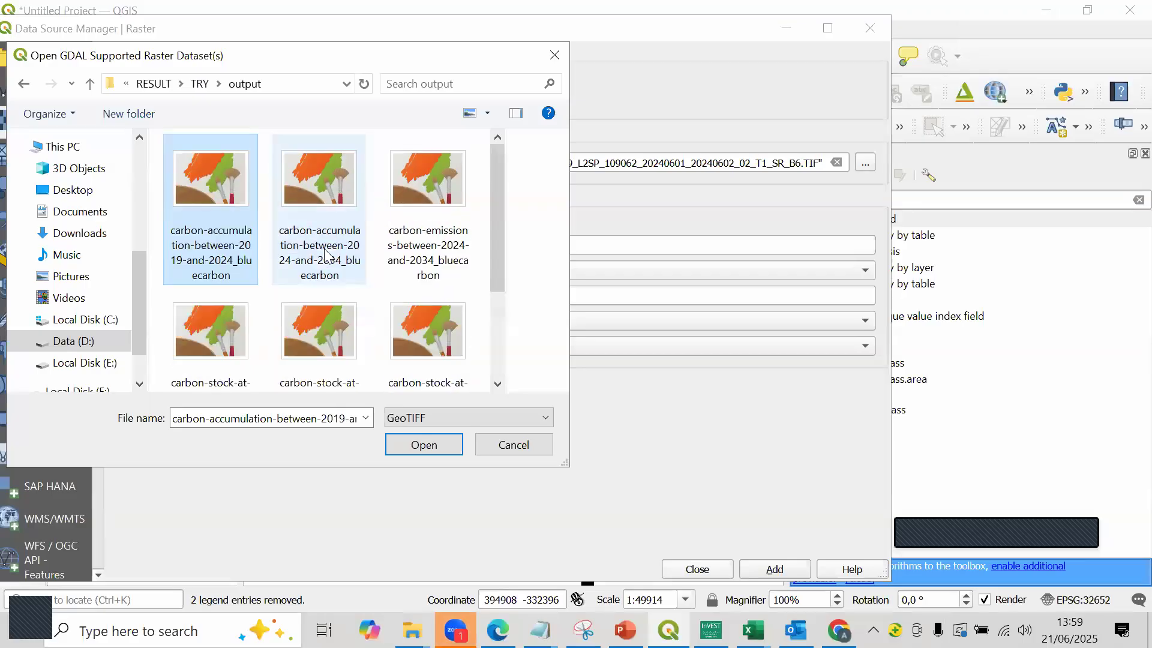
click(240, 303)
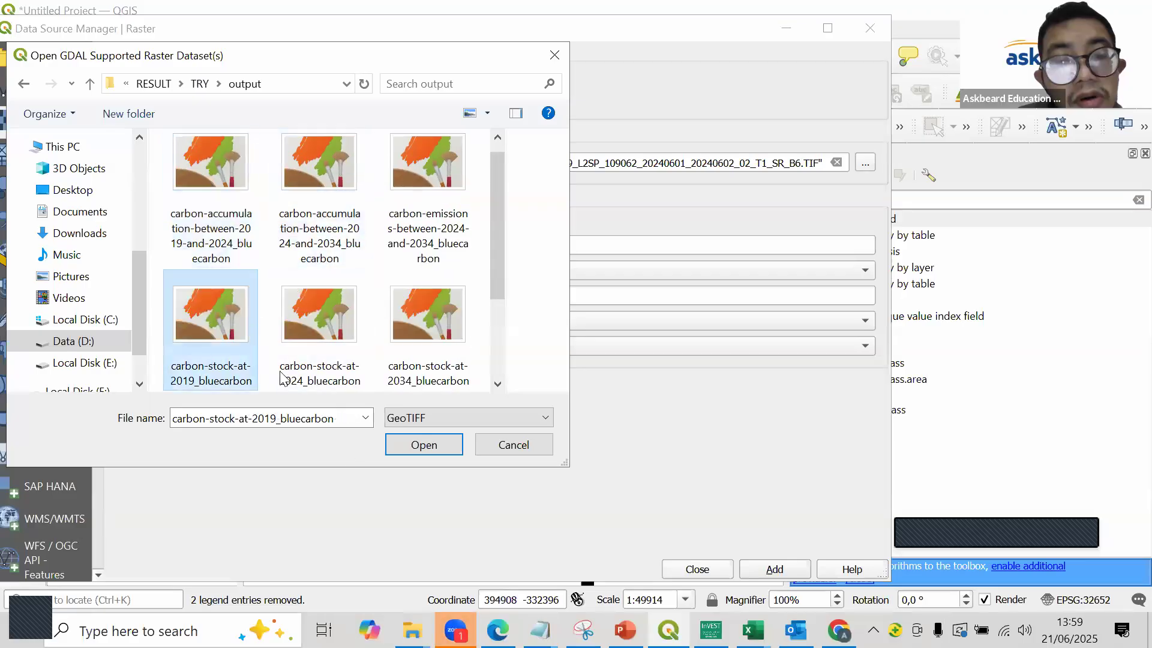
click(395, 450)
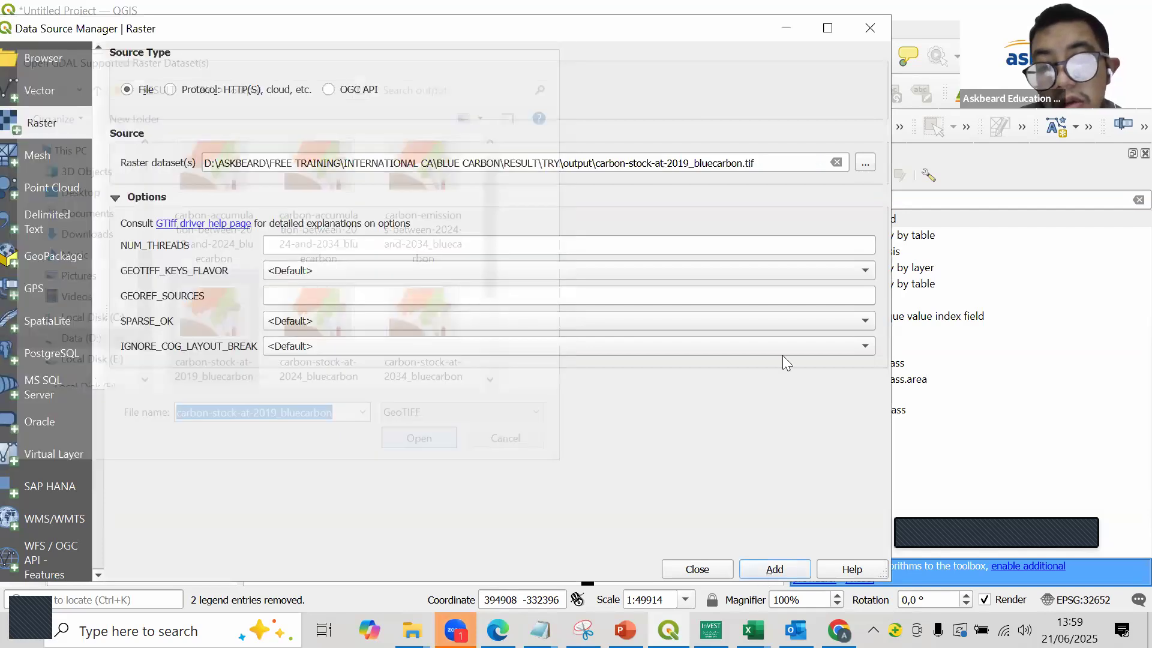
click(874, 28)
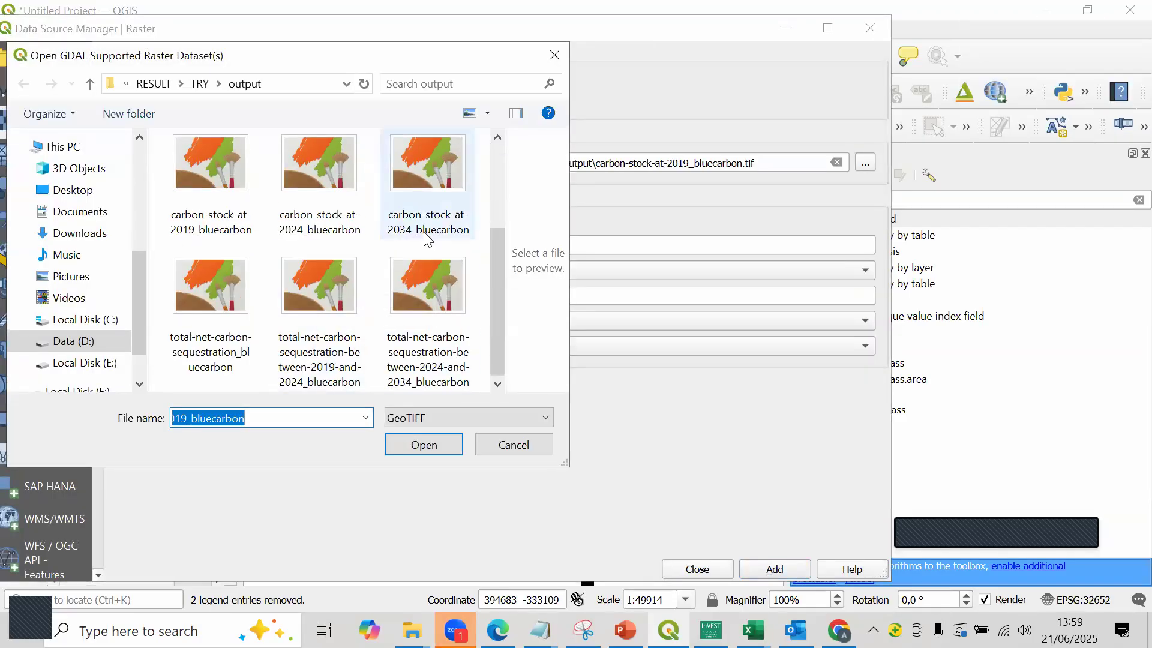
click(319, 171)
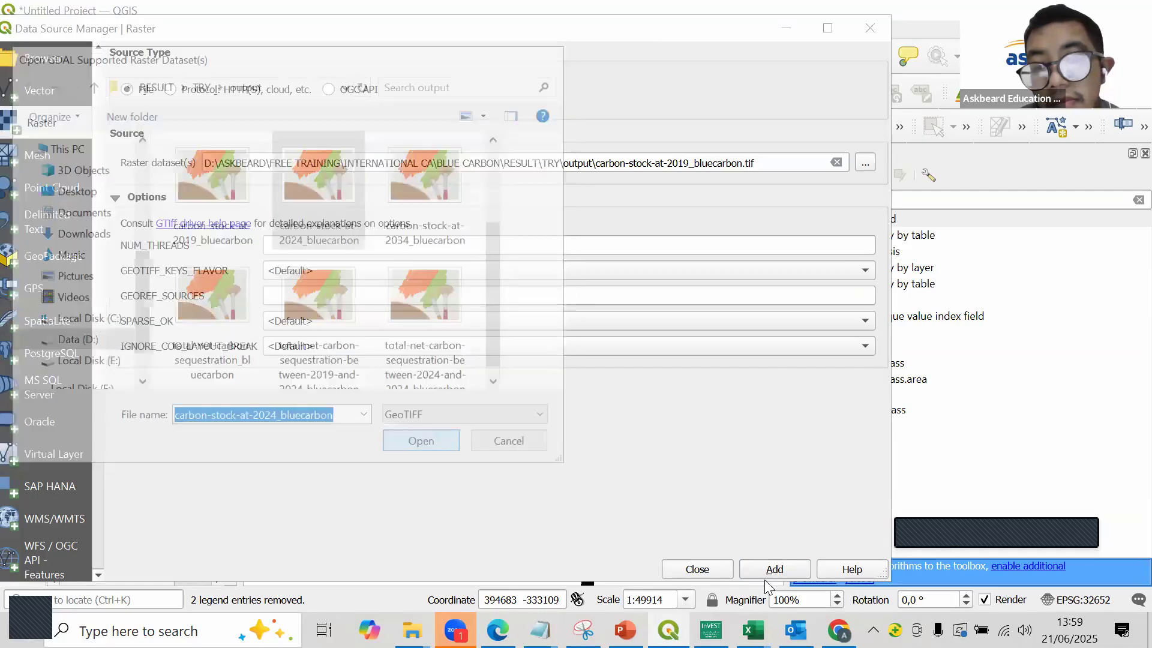
click(771, 573)
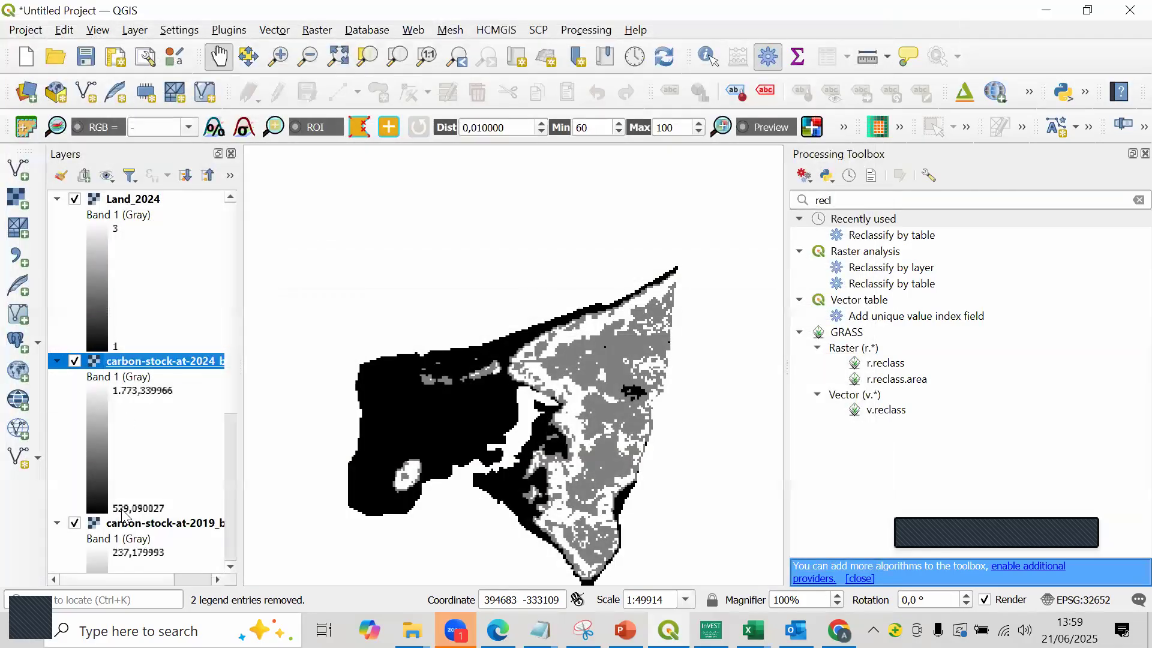
- Remove the Land_2024 and Land_2019 layers from the project
scroll(141, 201, down, 1)
scroll(142, 200, up, 1)
click(141, 200)
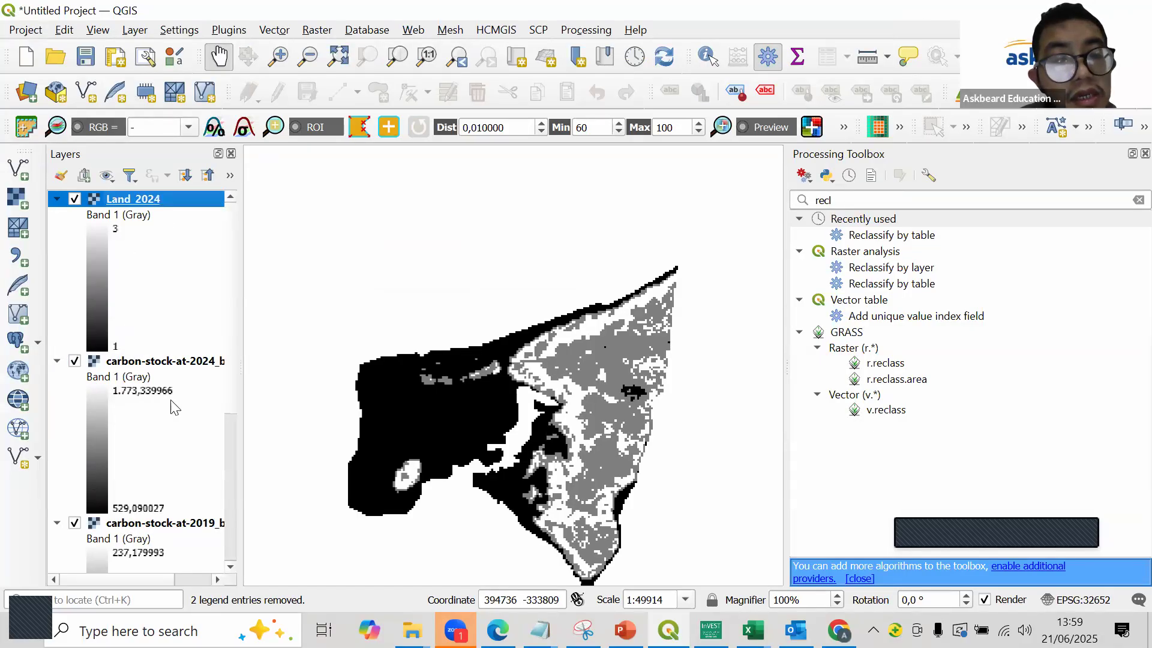
scroll(157, 421, down, 1)
scroll(143, 498, down, 1)
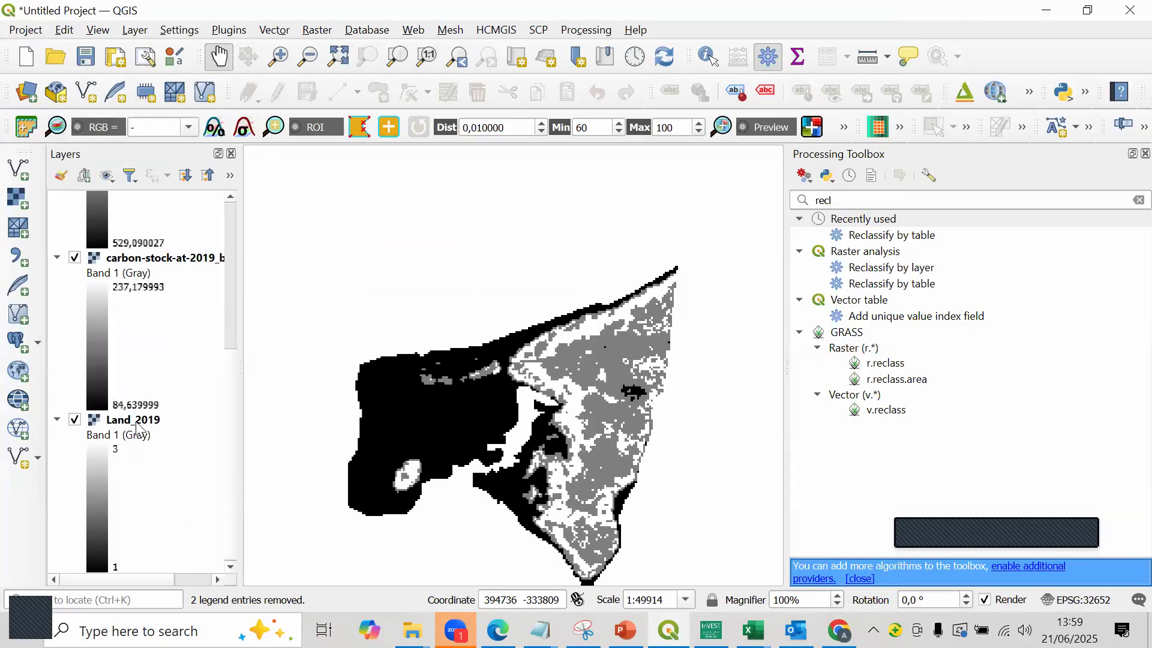
click(138, 423)
right_click(137, 427)
click(238, 207)
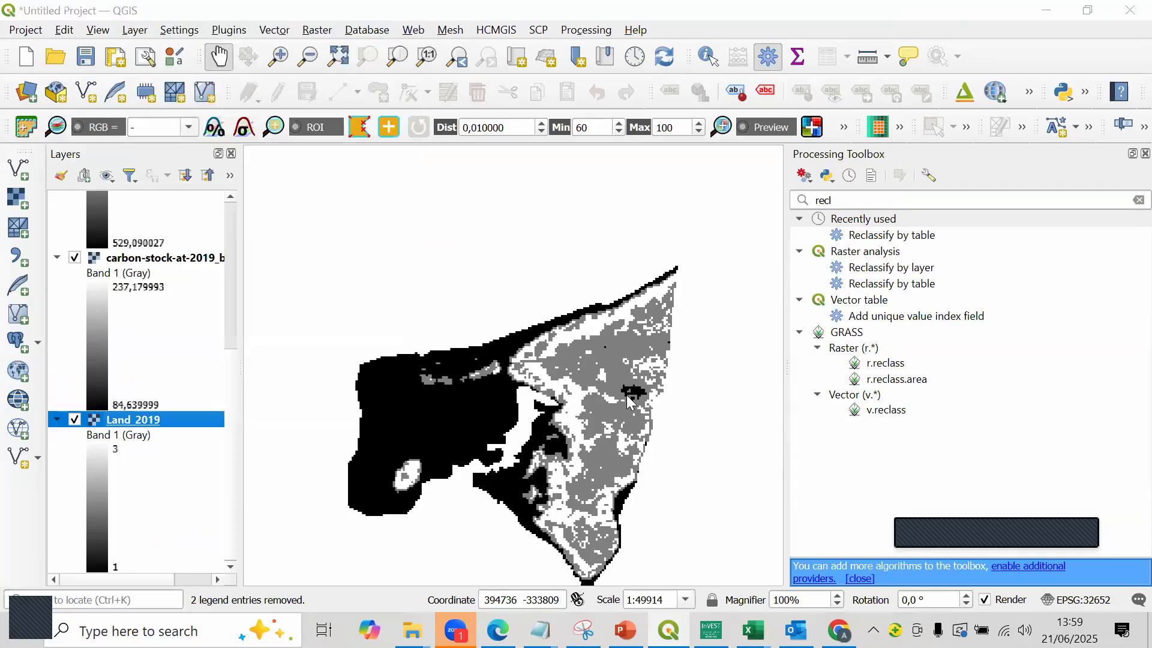
click(561, 338)
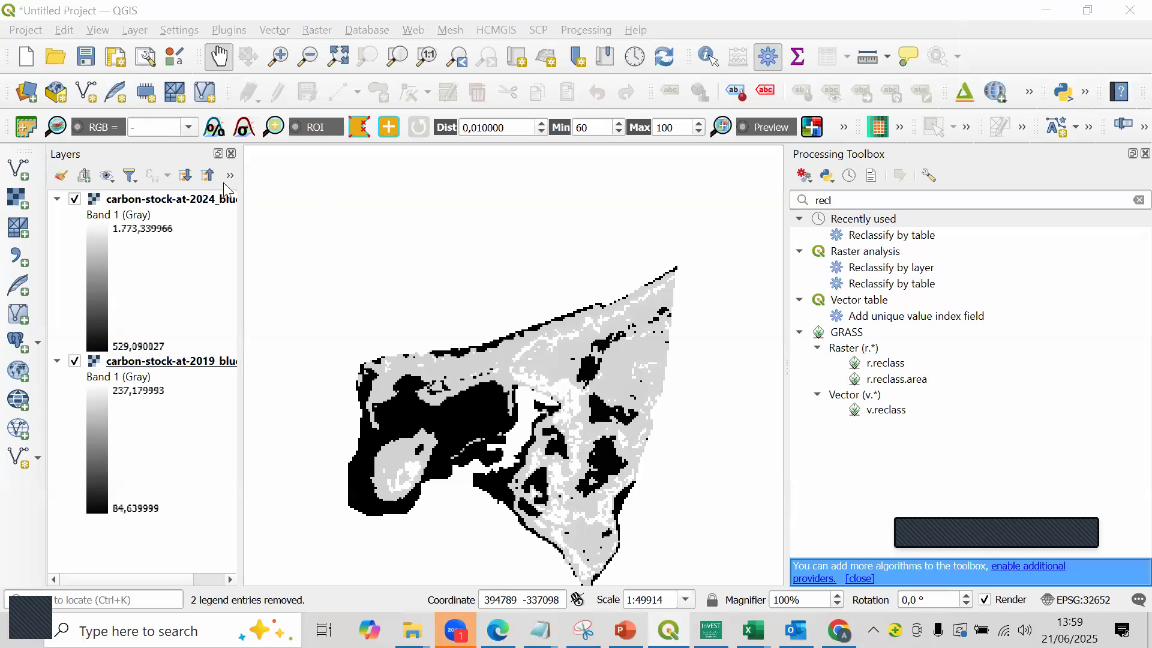
key(super+d)
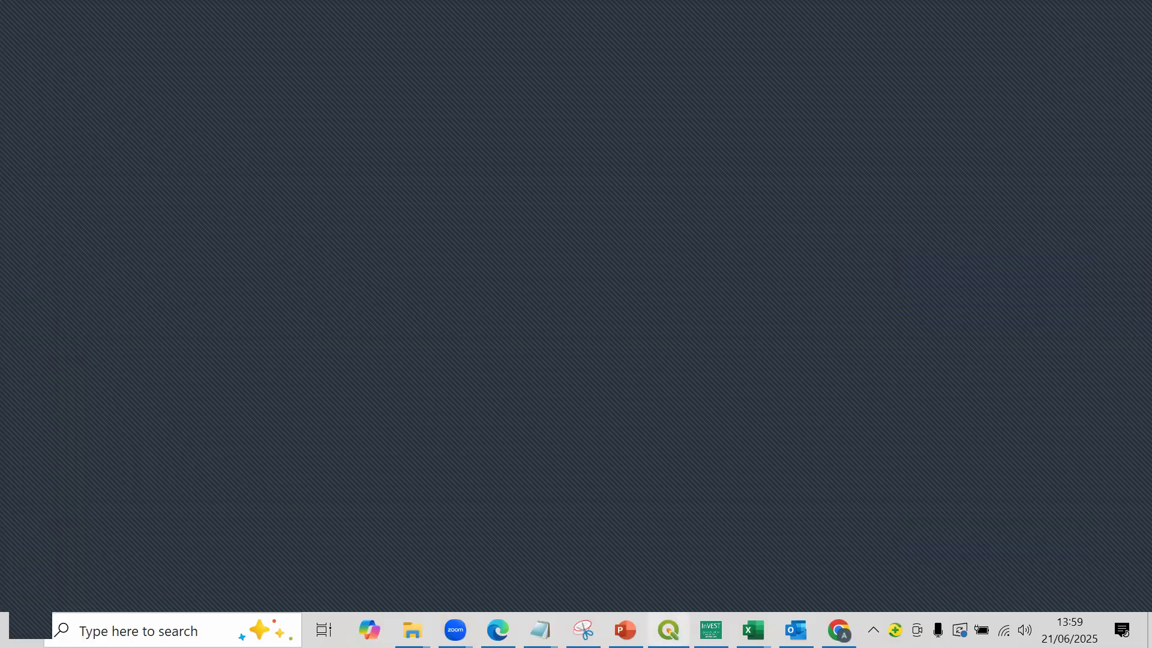
click(668, 629)
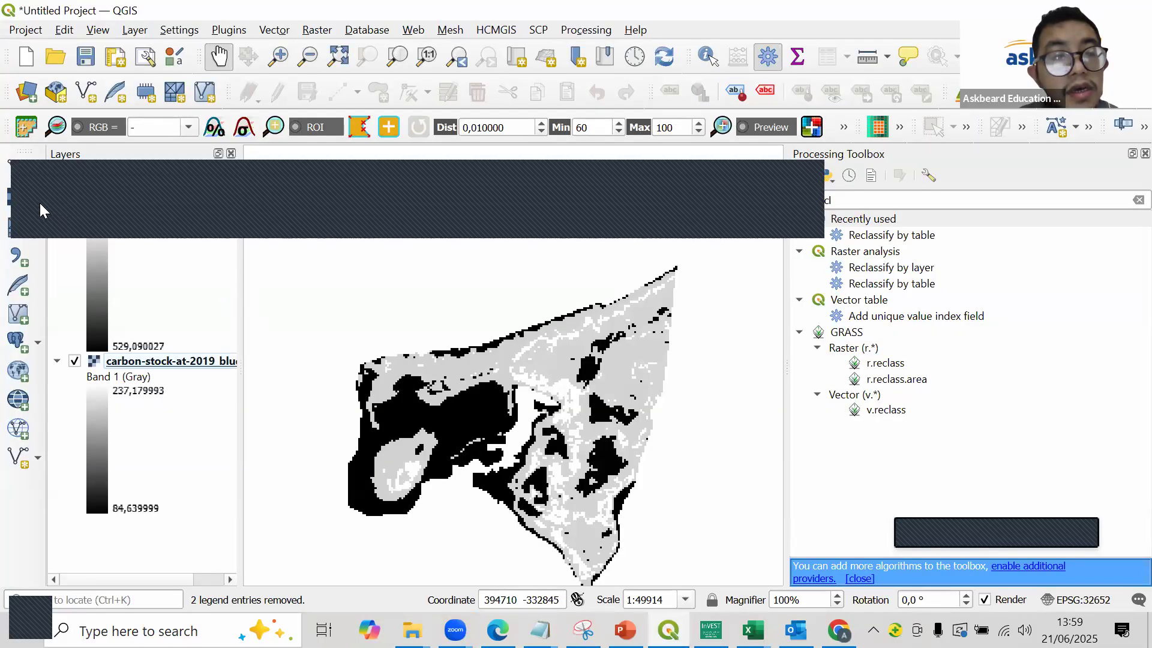
- Add the carbon-stock-at-2034_bluecarbon raster from the model's output folder to the project
click(19, 199)
click(862, 167)
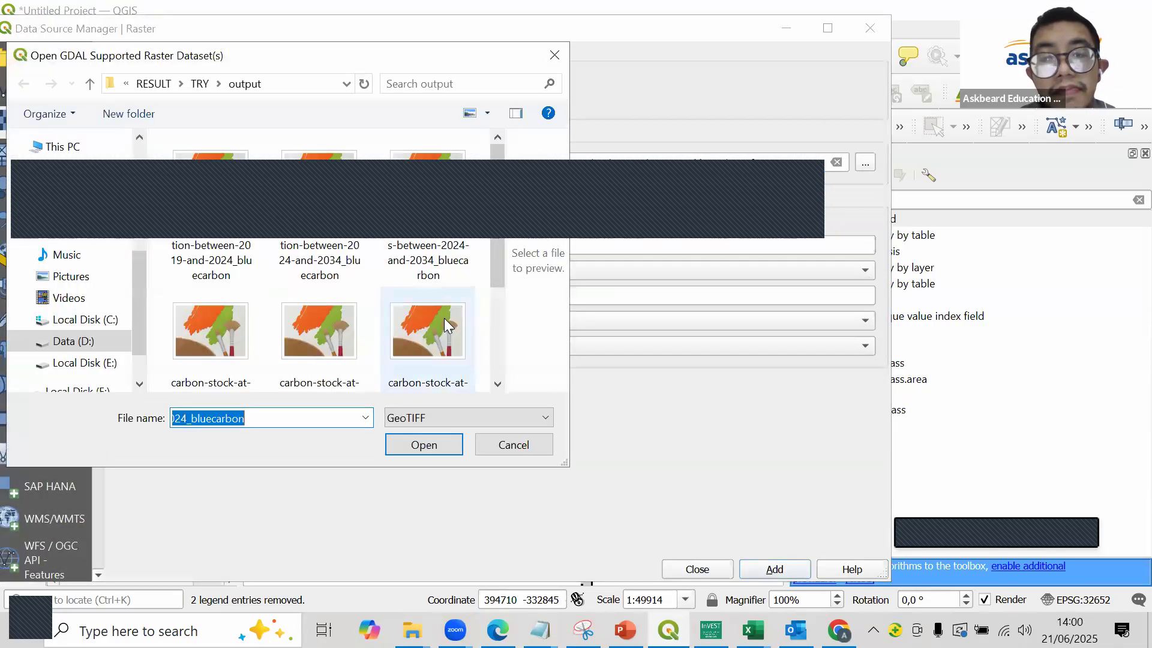
scroll(399, 252, down, 3)
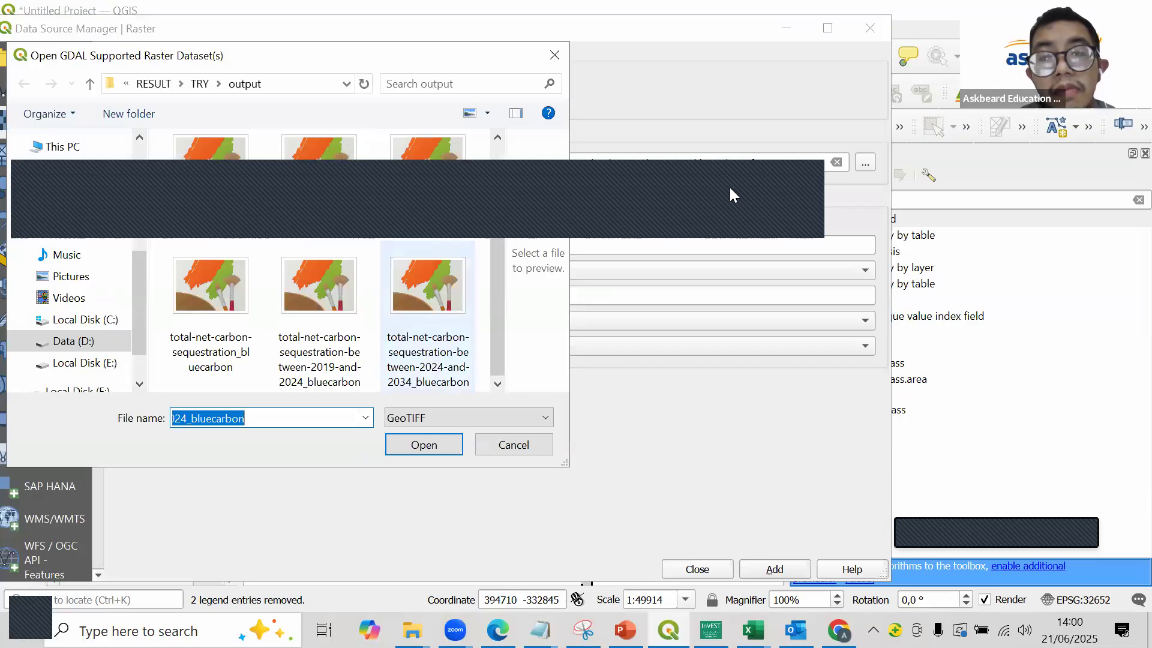
scroll(462, 166, up, 3)
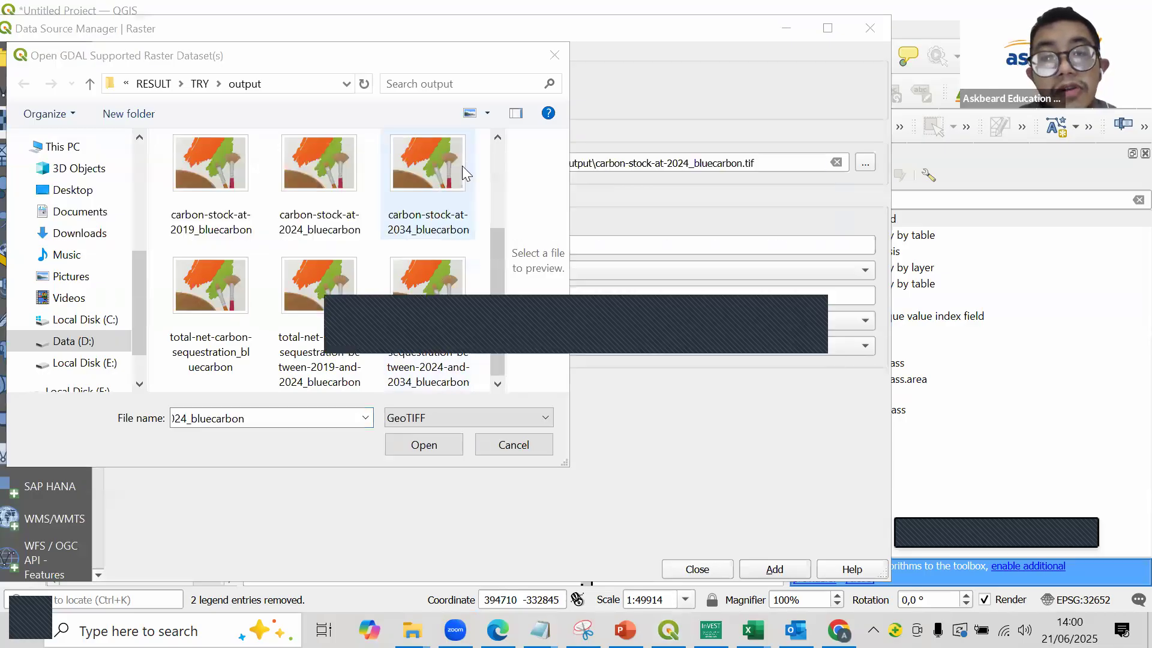
click(462, 165)
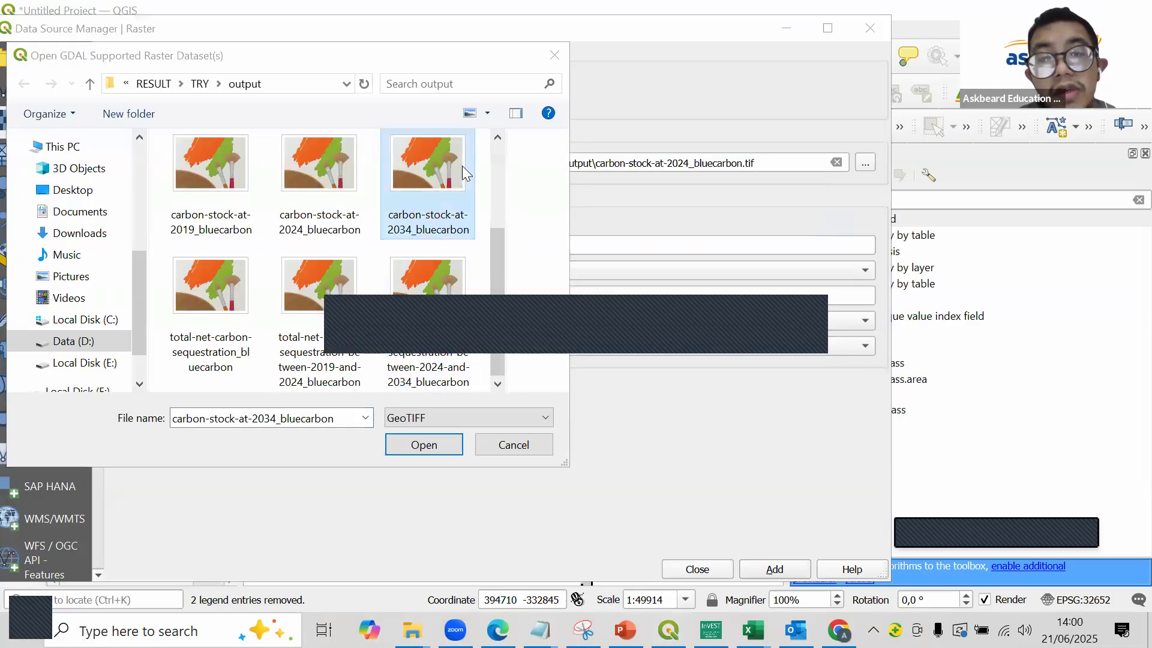
double_click(441, 199)
click(780, 564)
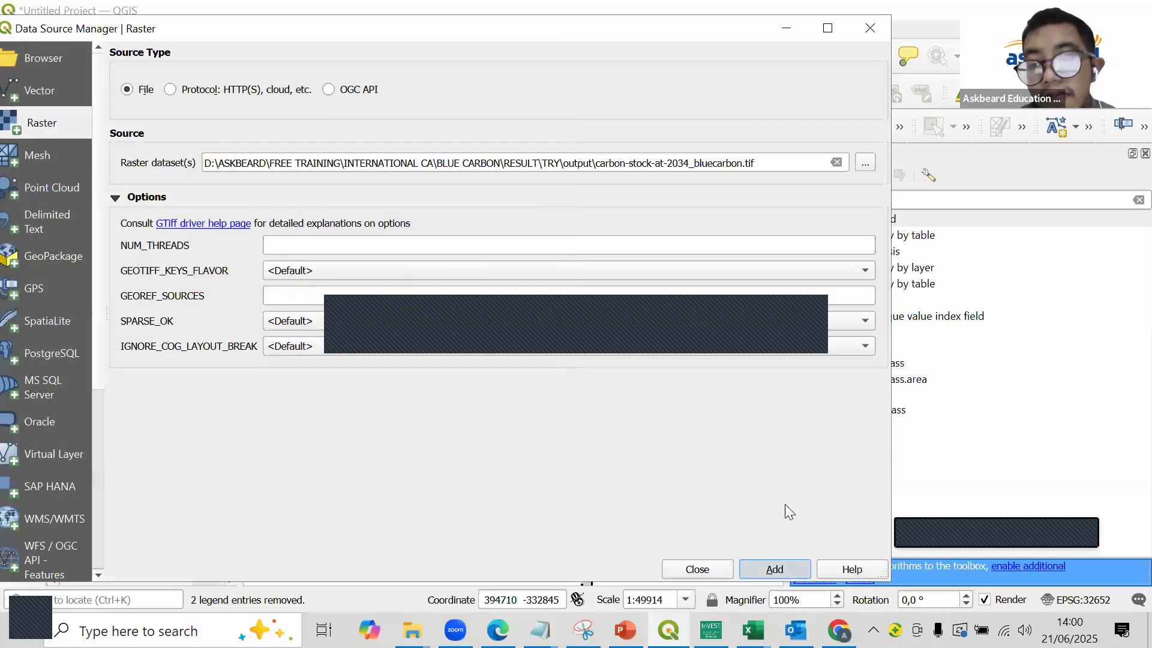
click(869, 30)
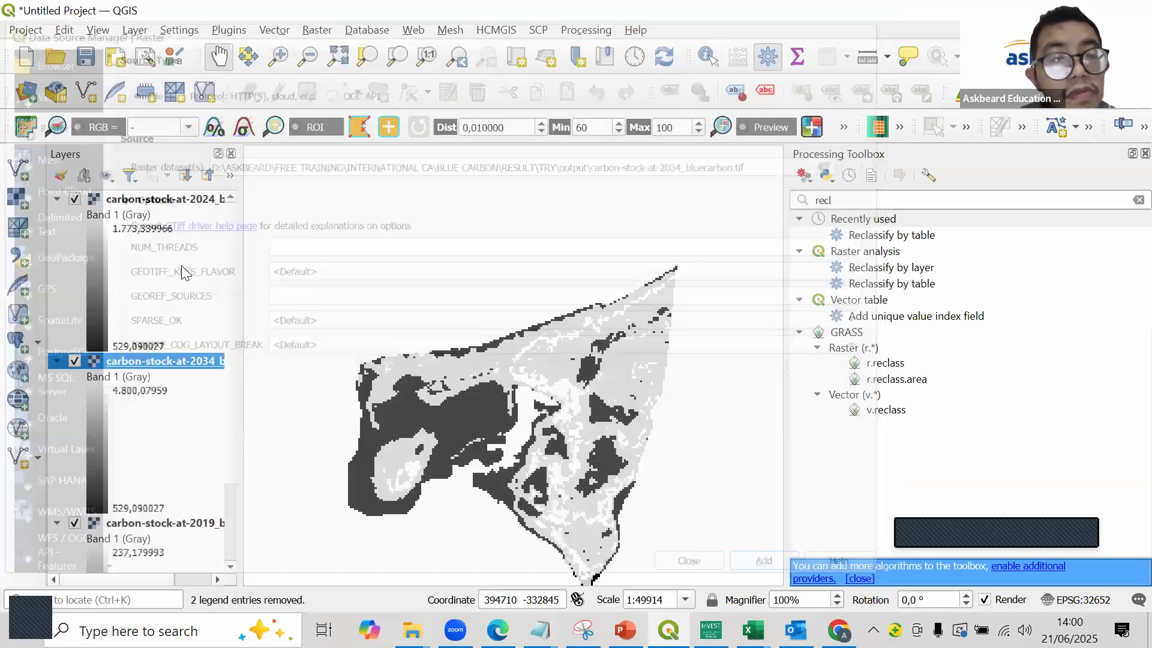
- Move the carbon-stock-at-2024_bluecarbon layer between the 2034 and 2019 layers, and widen the layer list to show full names
scroll(165, 504, down, 2)
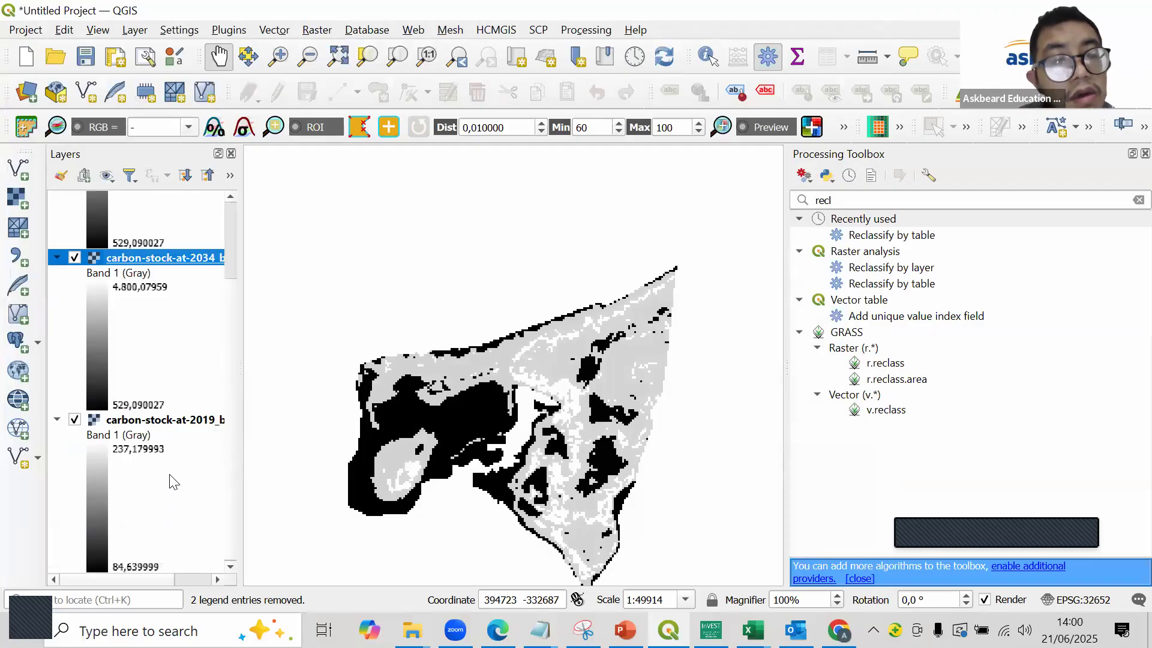
scroll(174, 482, up, 2)
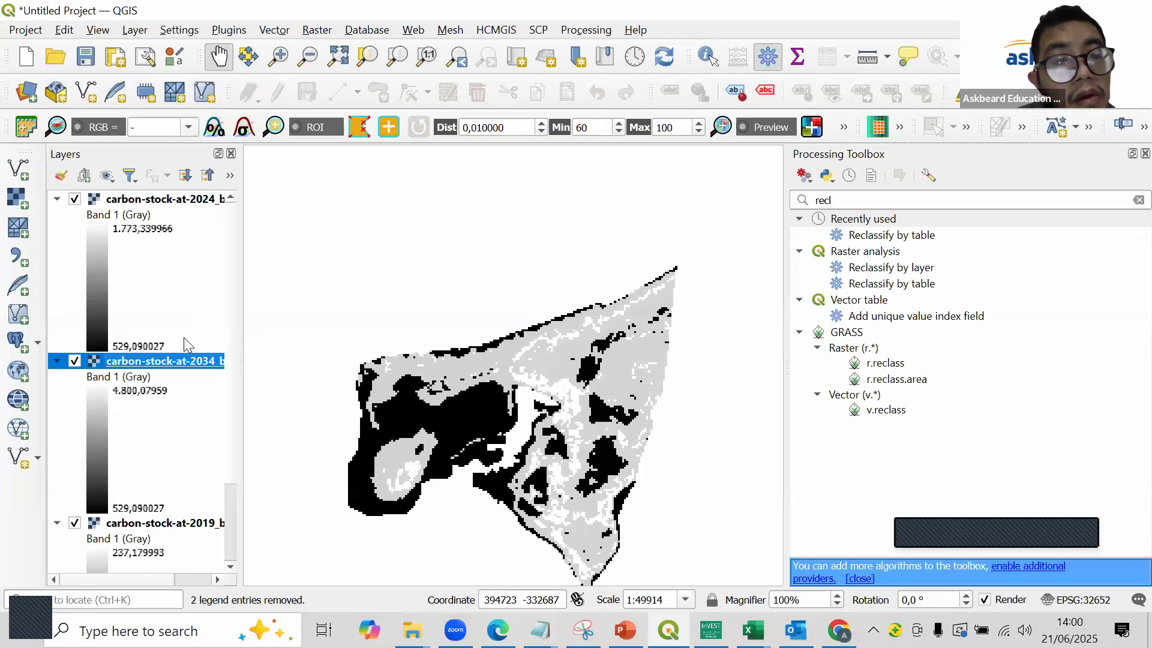
drag(155, 199, 171, 519)
drag(149, 200, 203, 519)
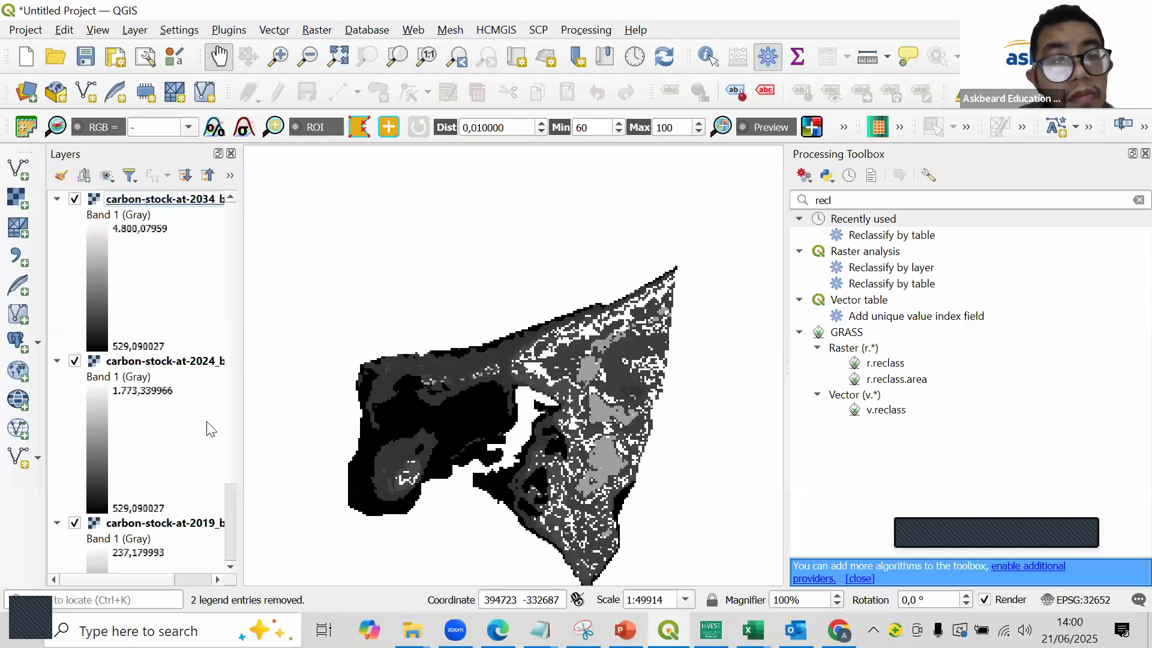
drag(241, 290, 351, 304)
scroll(264, 408, down, 2)
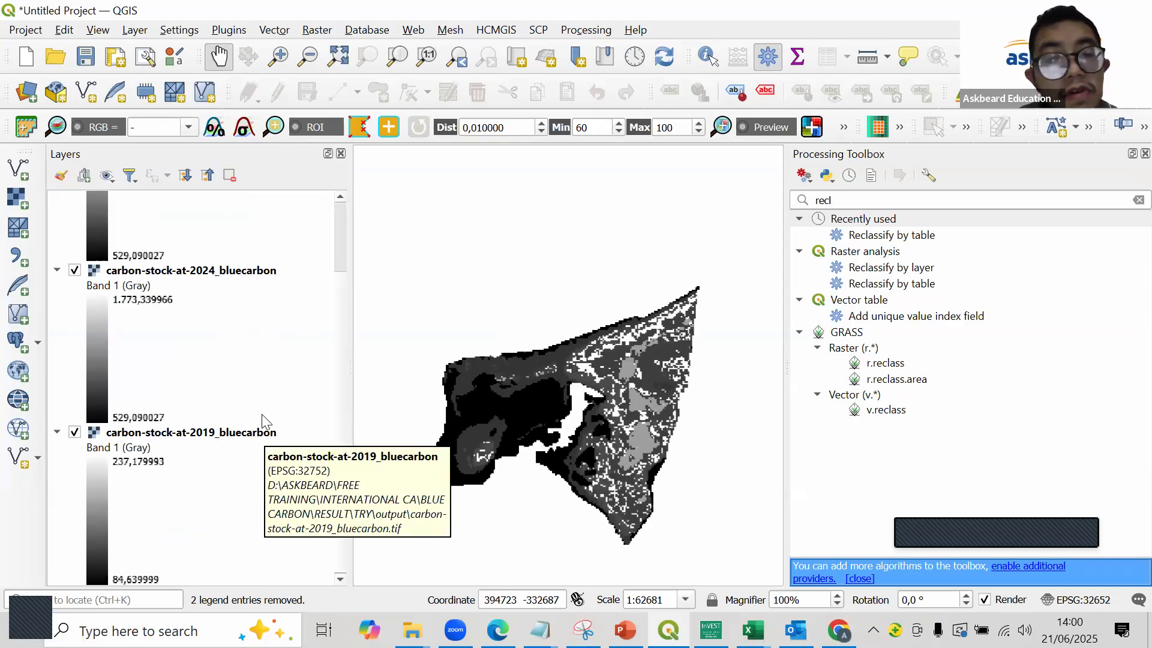
scroll(252, 396, up, 2)
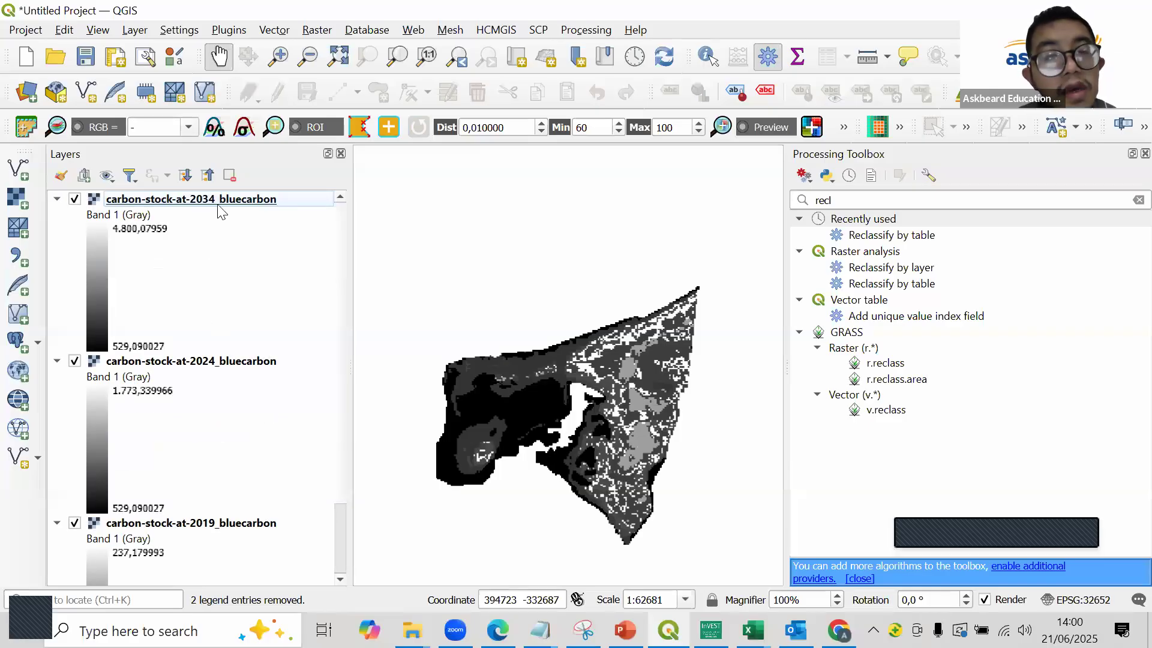
- Add the OSM Standard basemap from QuickMapServices to the map
click(503, 33)
mouse_move(422, 30)
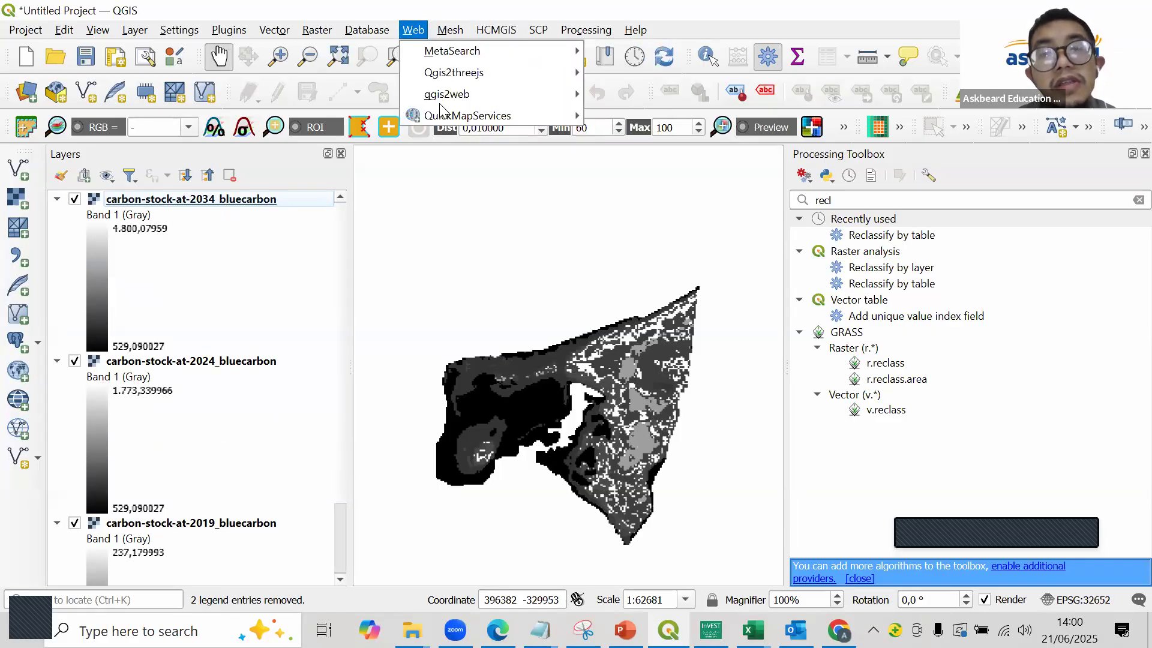
mouse_move(528, 117)
mouse_move(672, 137)
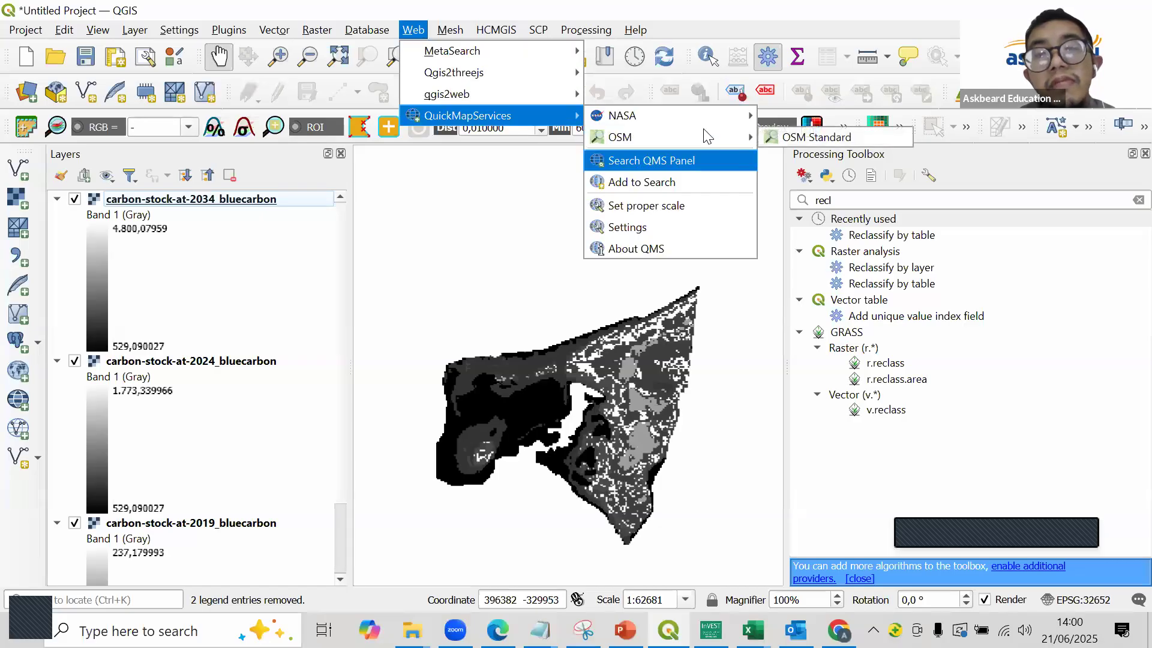
click(795, 138)
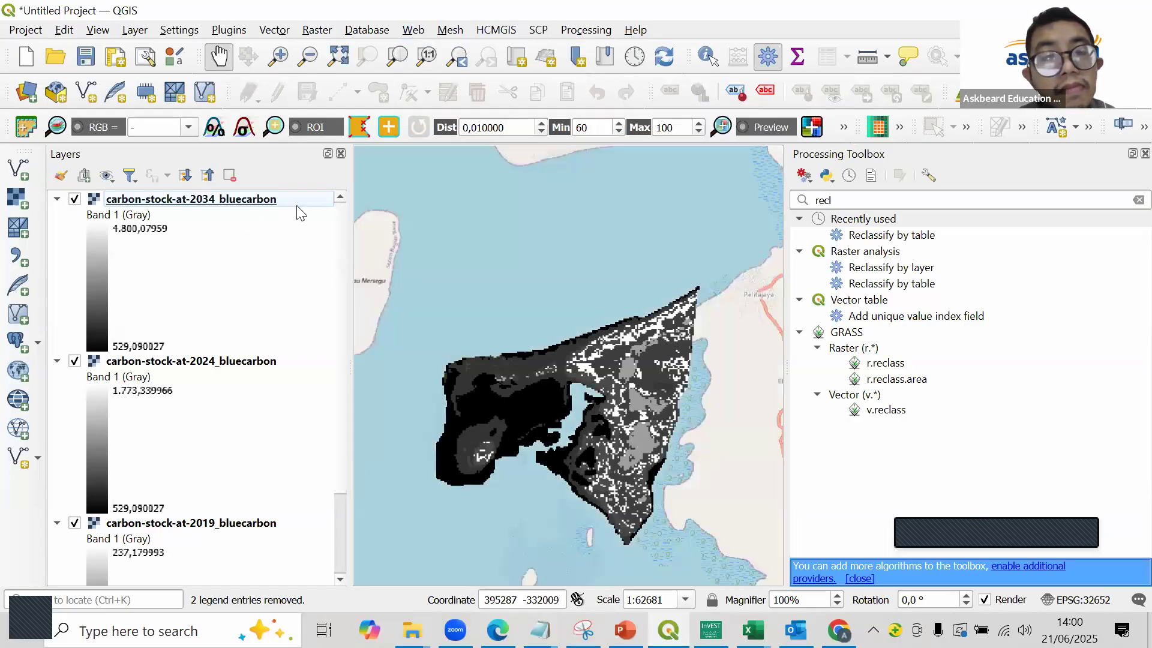
- Style the carbon-stock-at-2034_bluecarbon layer as singleband pseudocolor with a white-to-dark-blue color ramp and apply it
scroll(204, 402, down, 2)
scroll(78, 238, up, 2)
click(147, 204)
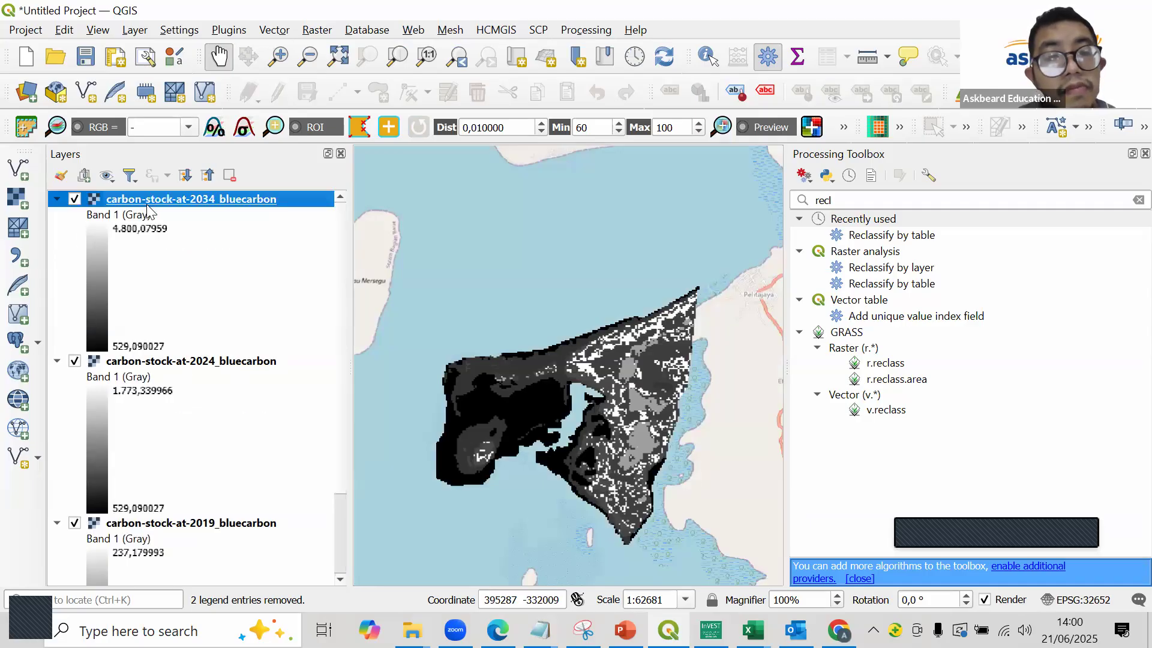
right_click(147, 204)
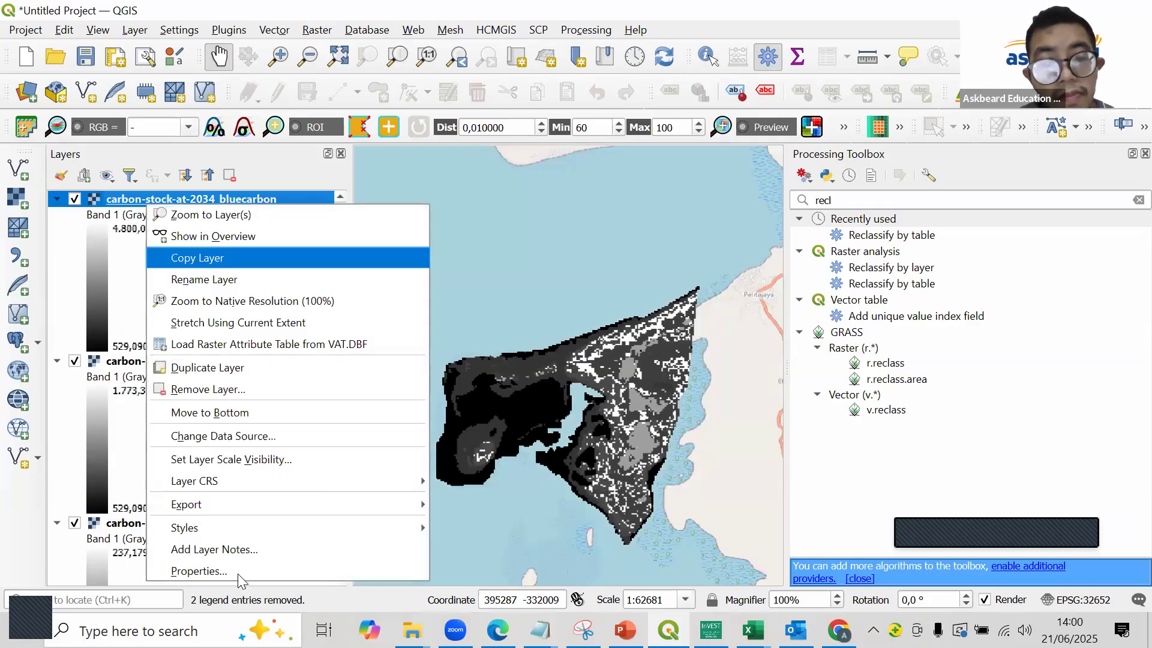
click(205, 570)
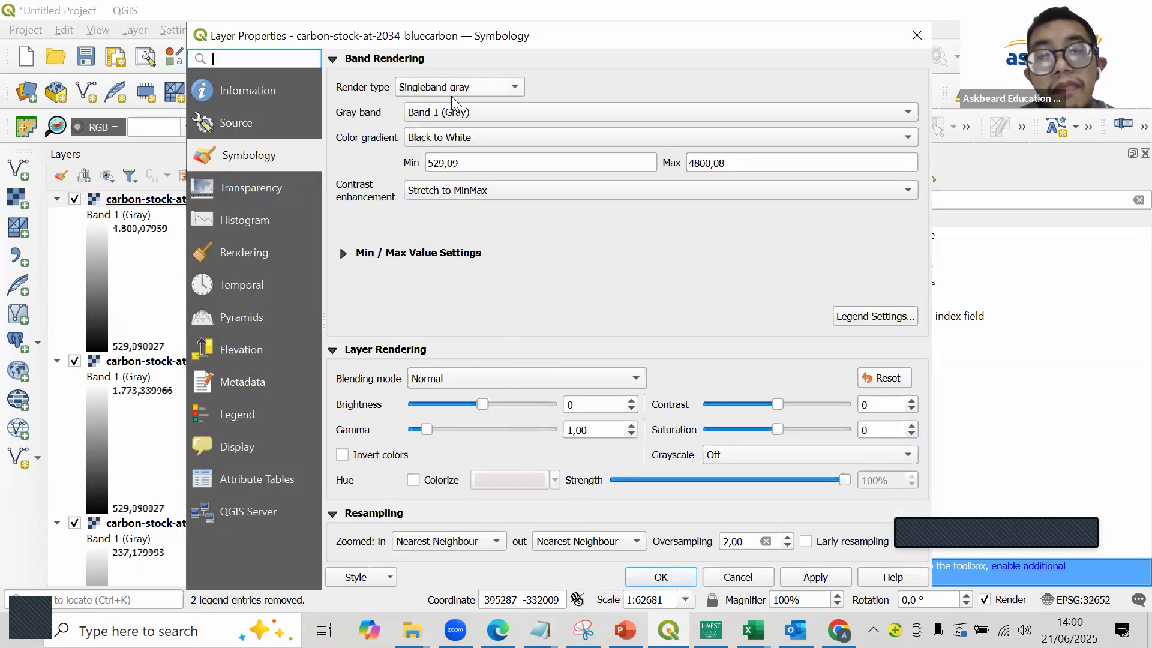
scroll(437, 84, up, 1)
click(436, 89)
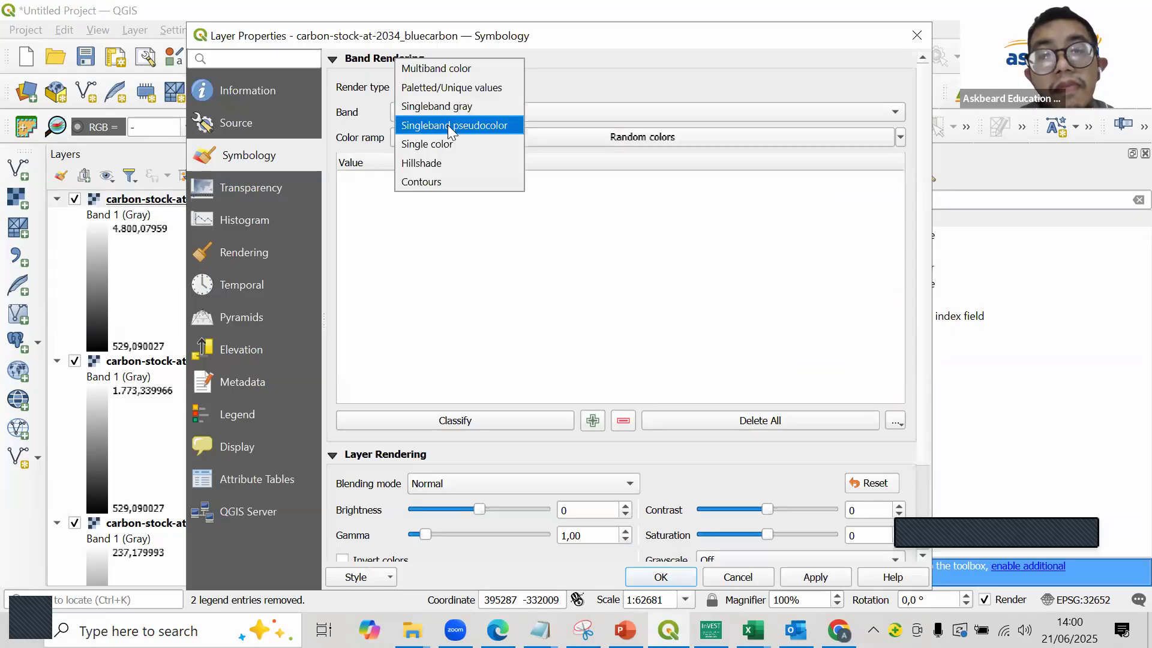
click(445, 124)
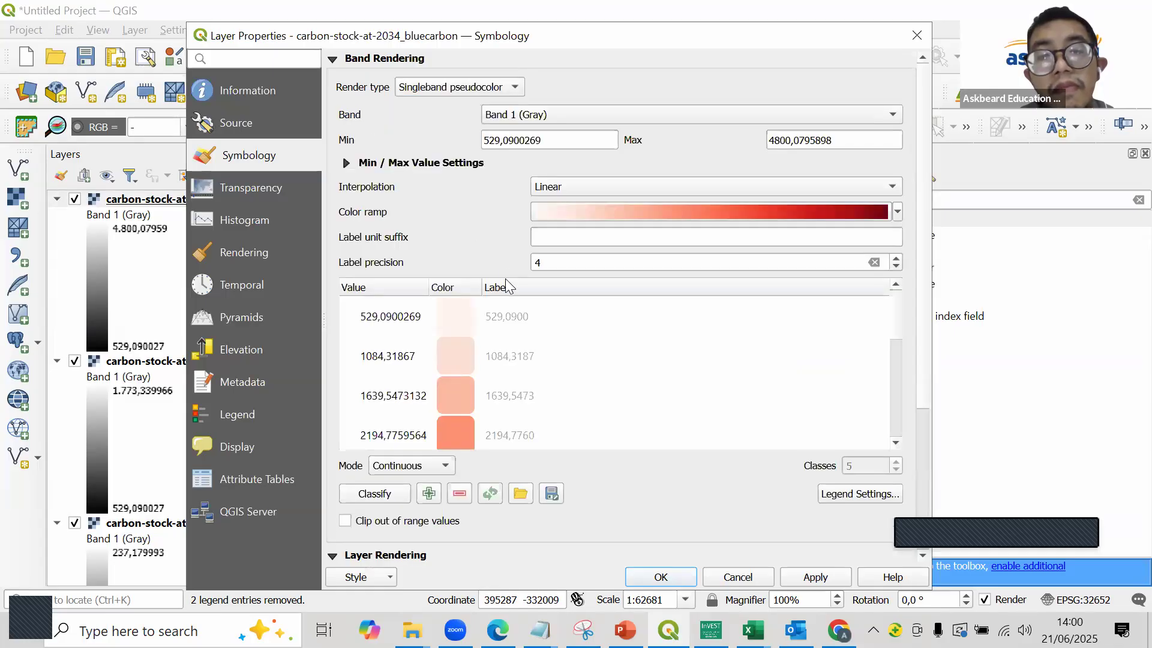
click(897, 216)
click(626, 254)
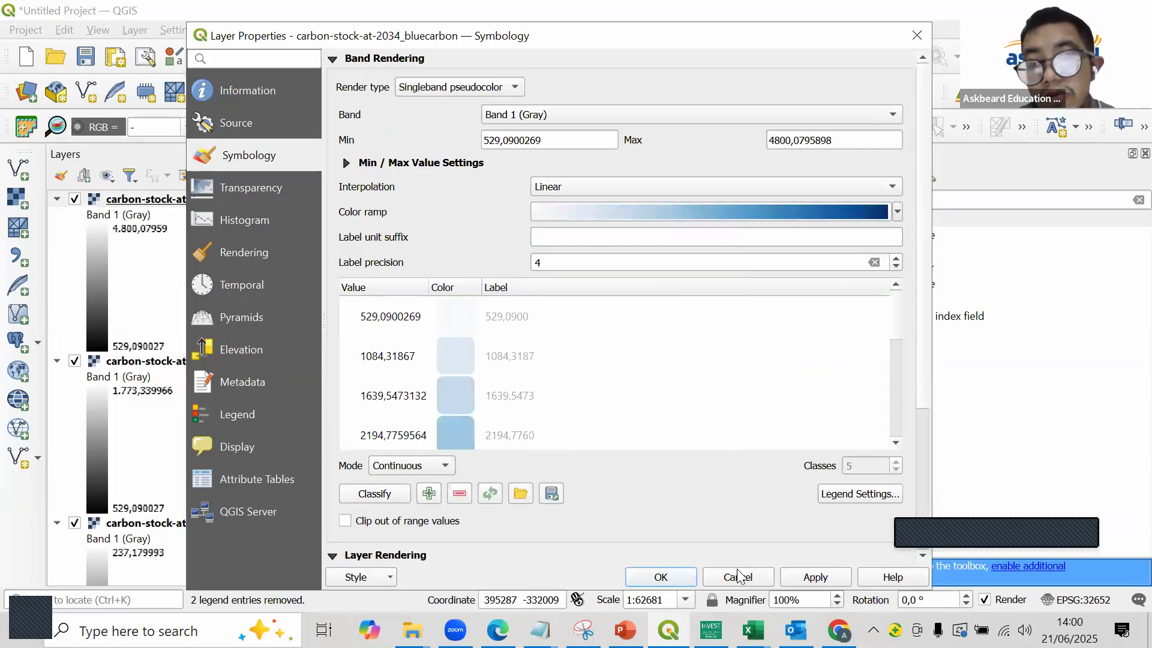
click(815, 579)
click(685, 579)
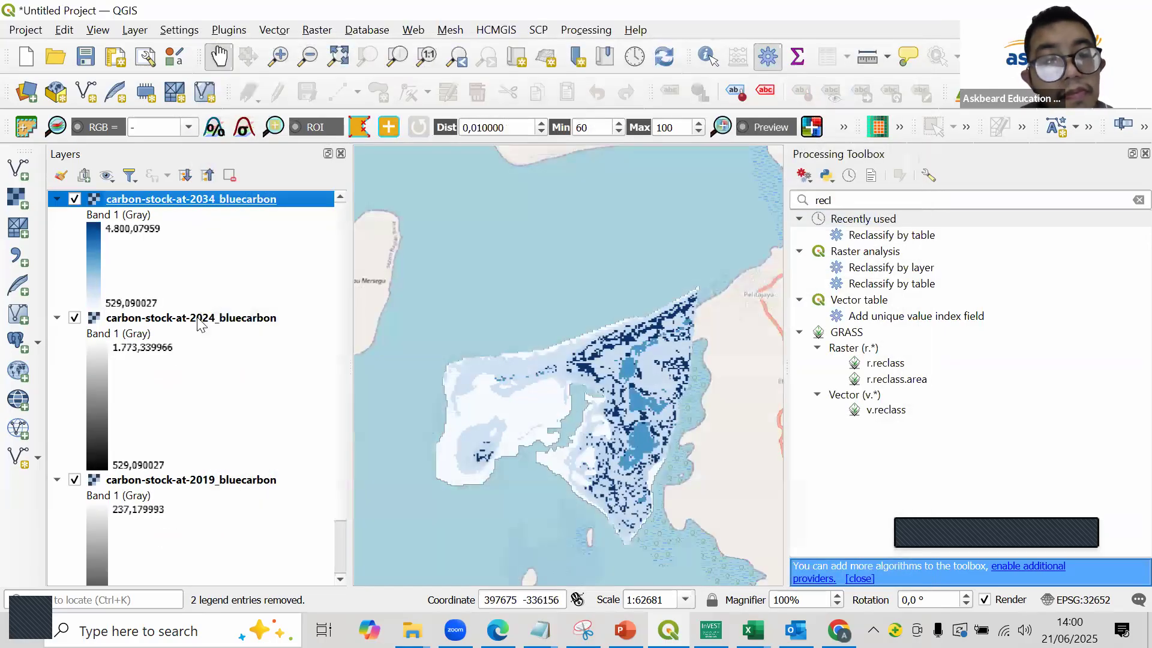
- Style the carbon-stock-at-2024_bluecarbon layer as singleband pseudocolor with the same blue color ramp, classify its values and apply
right_click(280, 396)
click(277, 390)
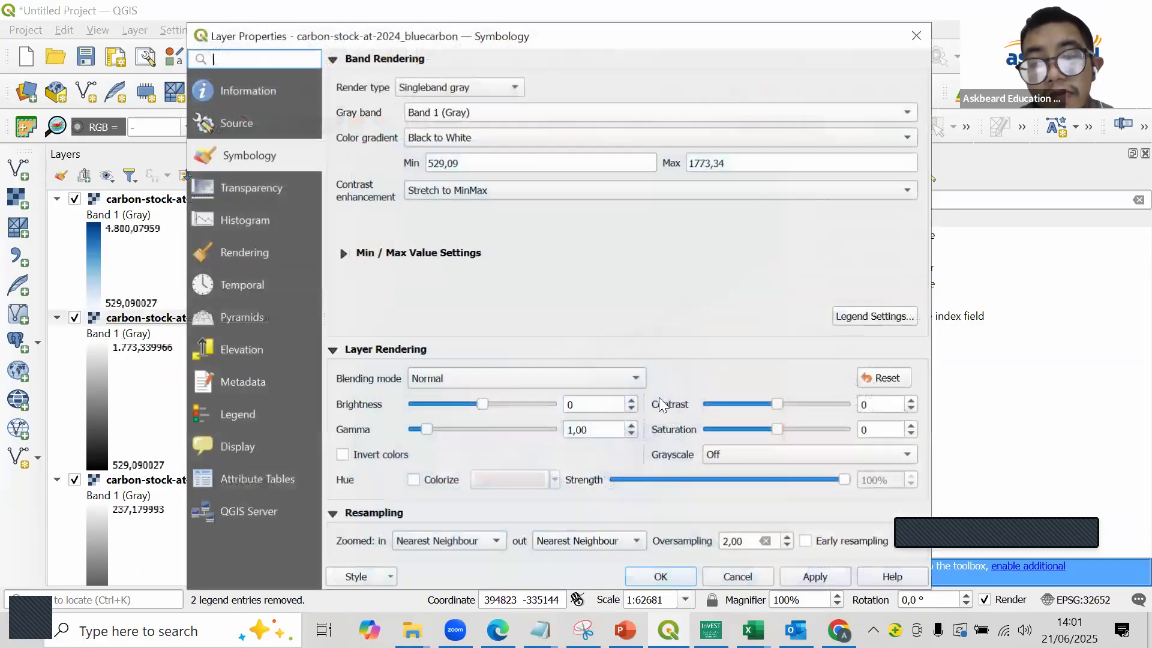
click(471, 90)
key(Down)
key(Return)
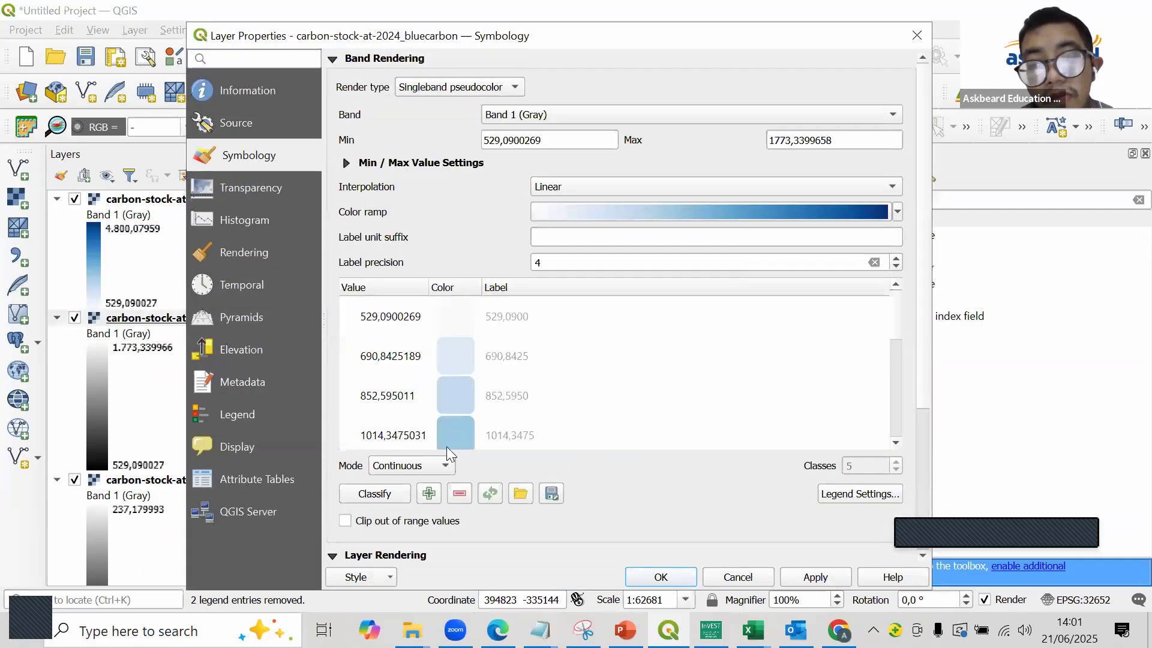
click(377, 489)
click(798, 577)
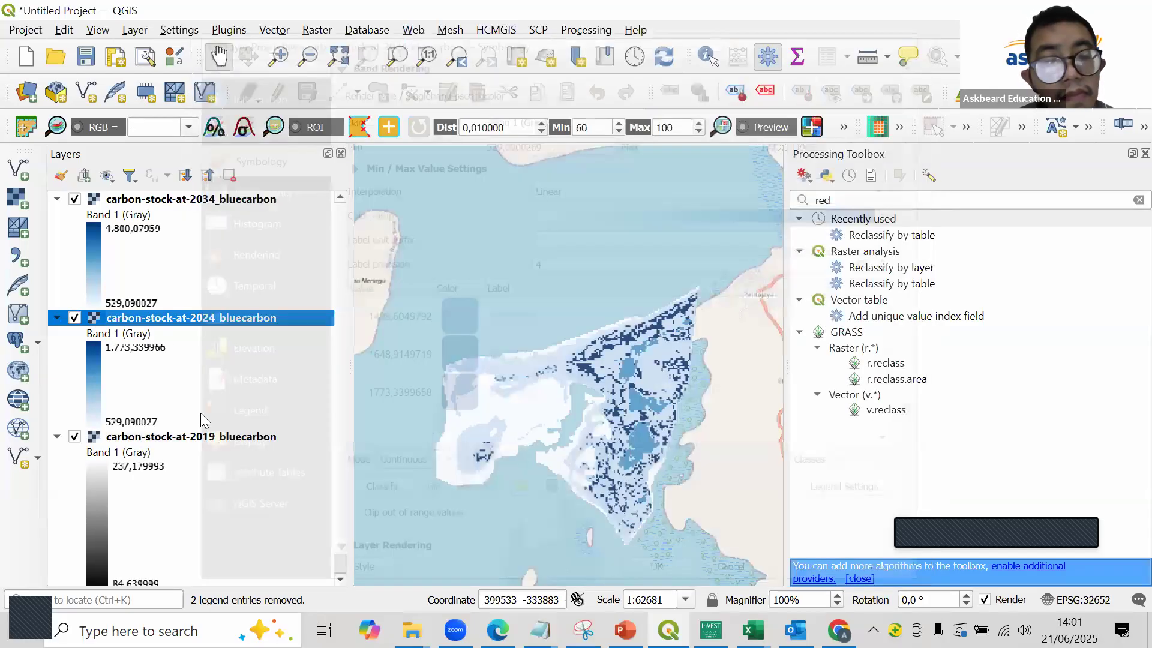
- Style the carbon-stock-at-2019_bluecarbon layer as singleband pseudocolor with the white-to-dark-blue color ramp and apply it
scroll(198, 420, down, 1)
double_click(198, 416)
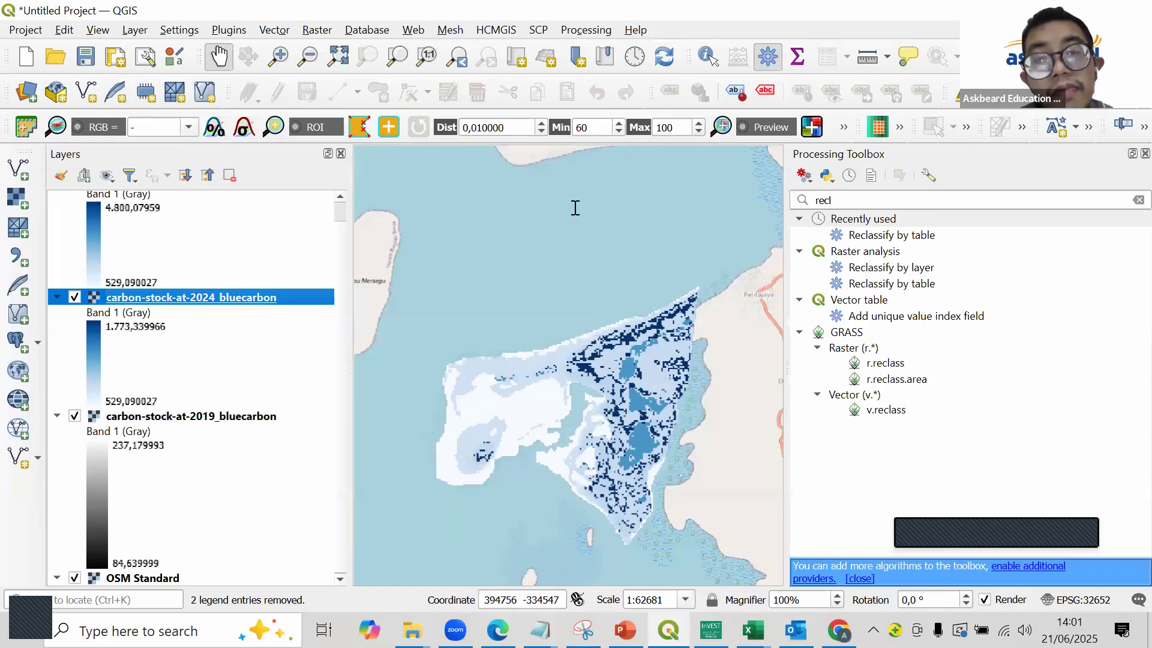
click(510, 90)
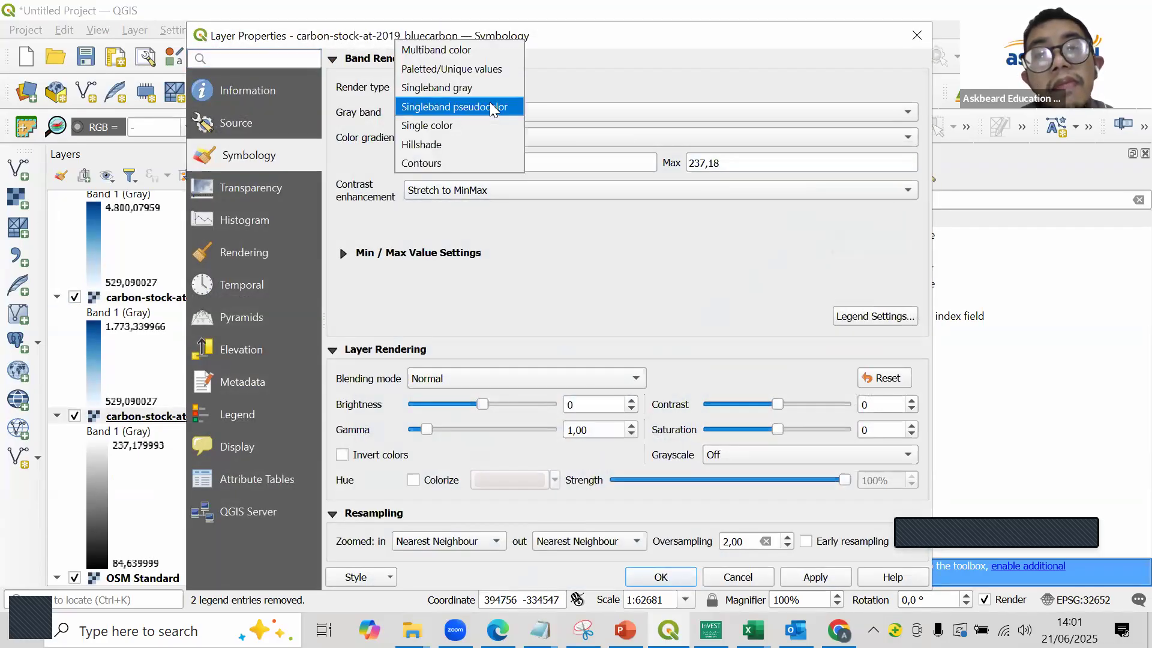
click(479, 107)
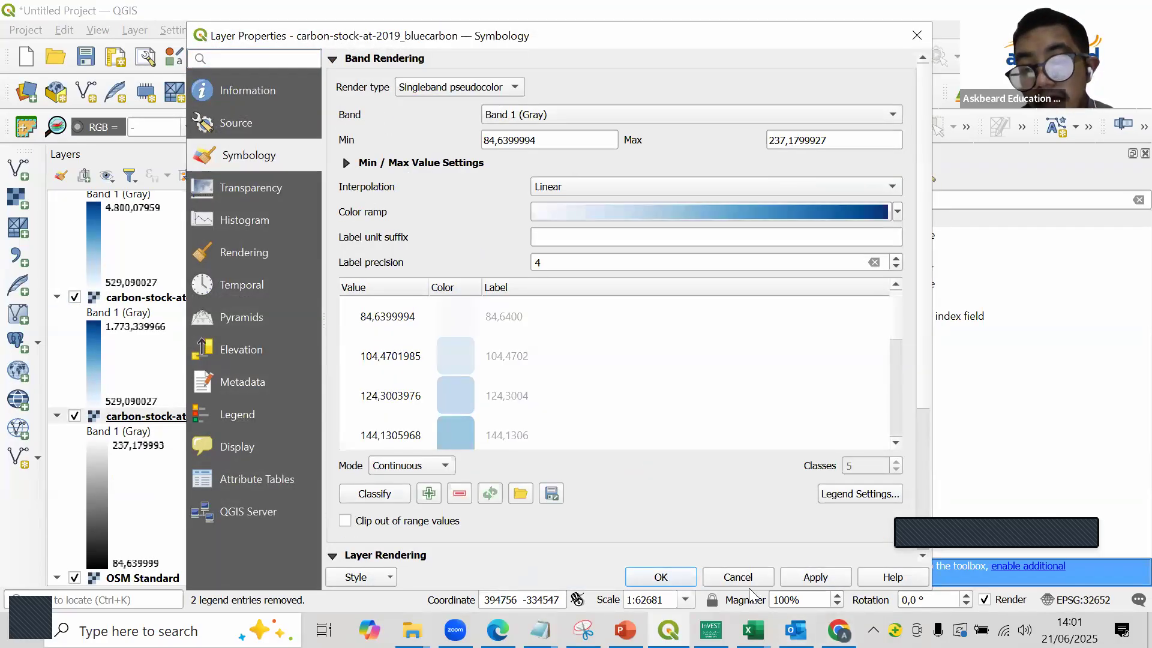
click(812, 578)
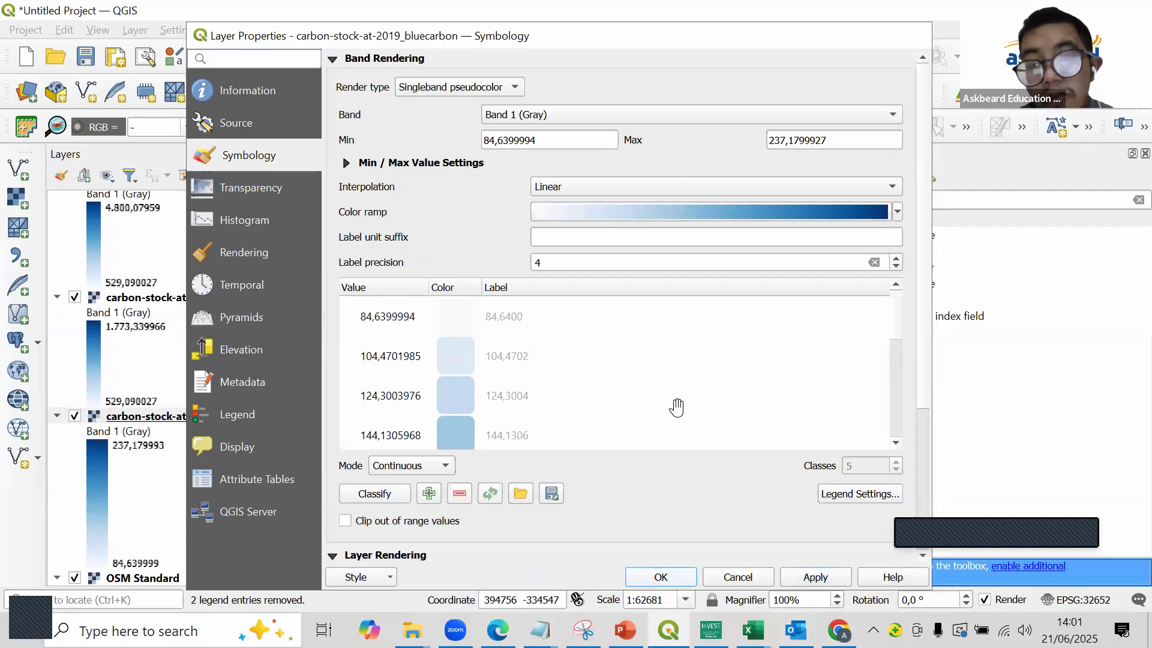
key(Return)
scroll(440, 310, down, 1)
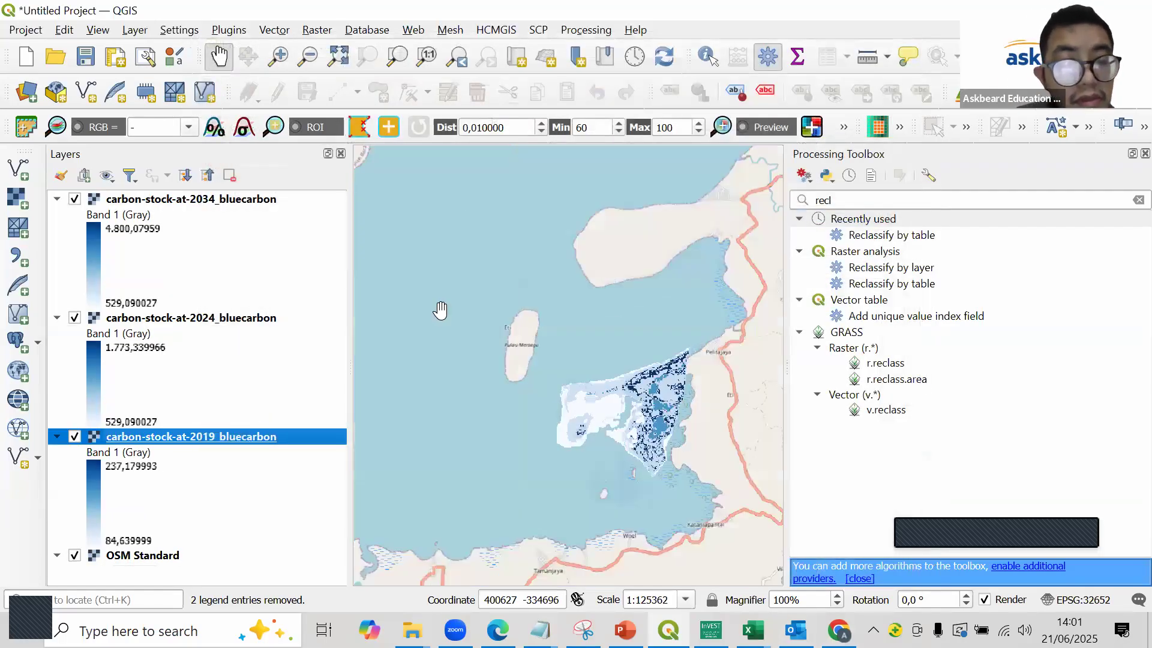
scroll(679, 410, up, 1)
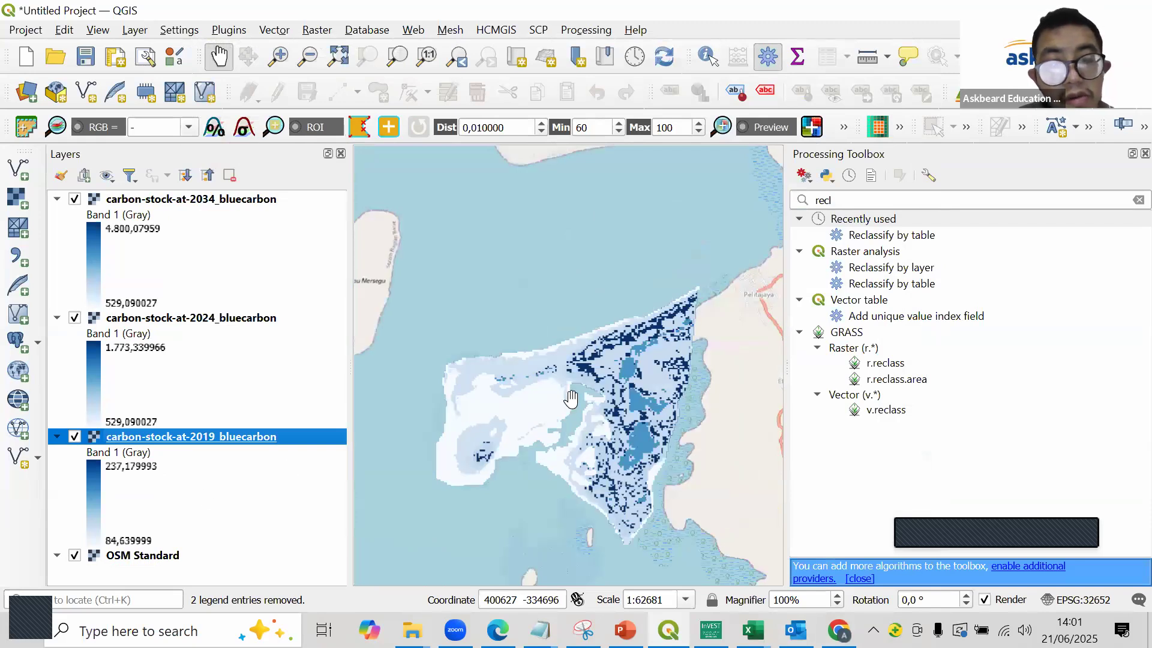
click(74, 555)
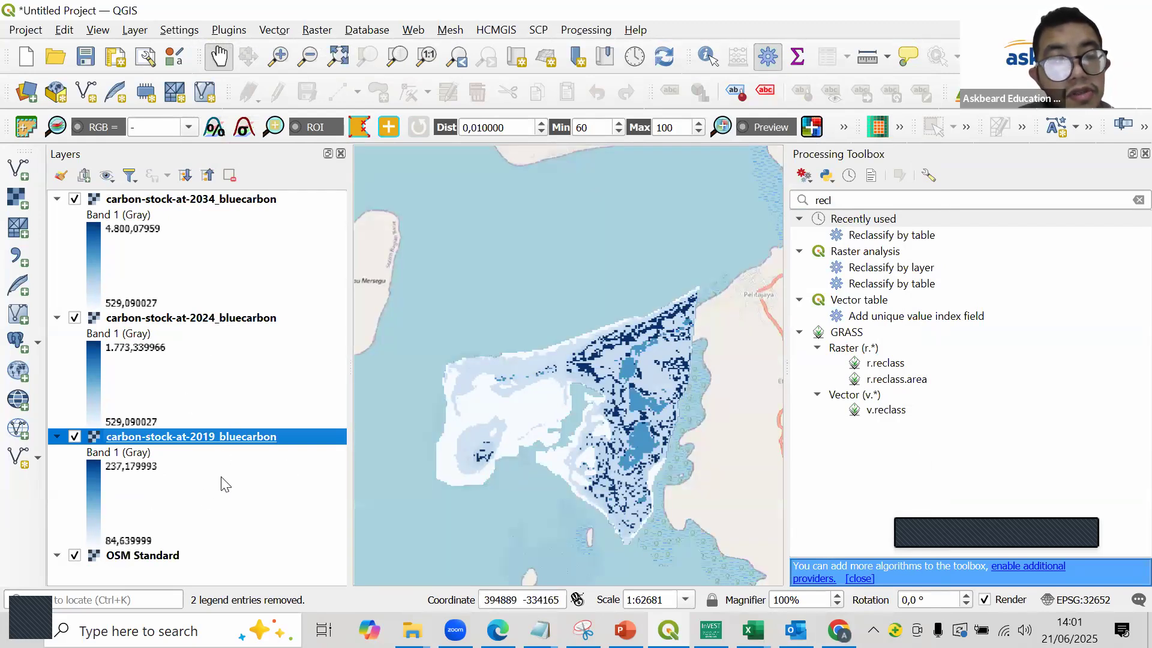
click(229, 464)
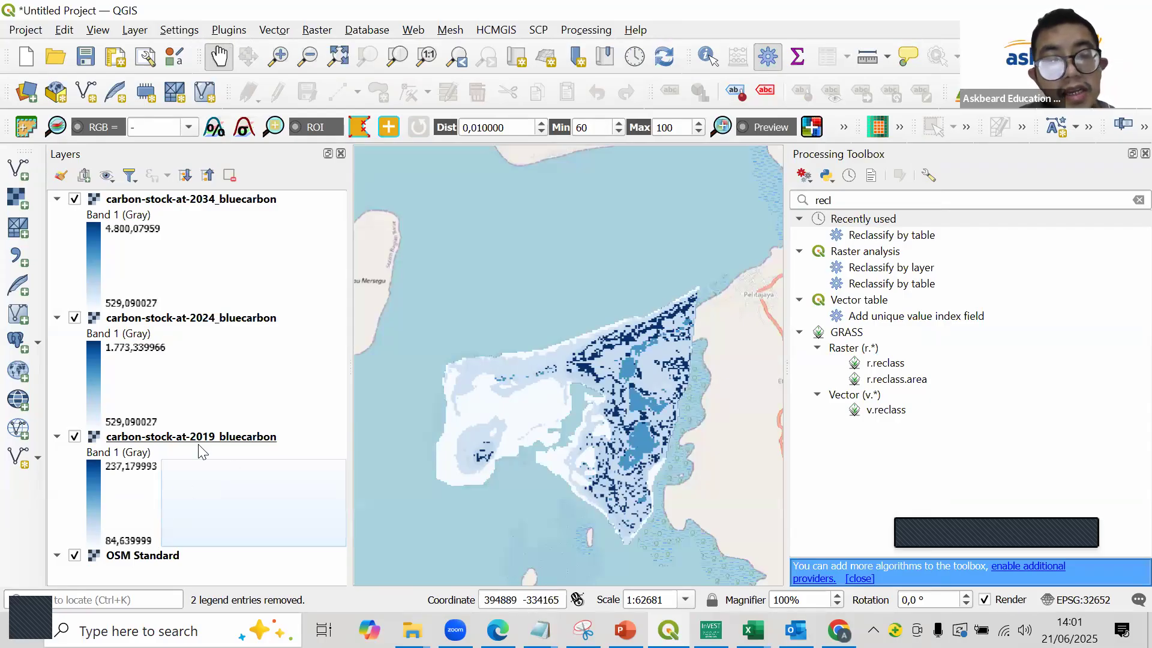
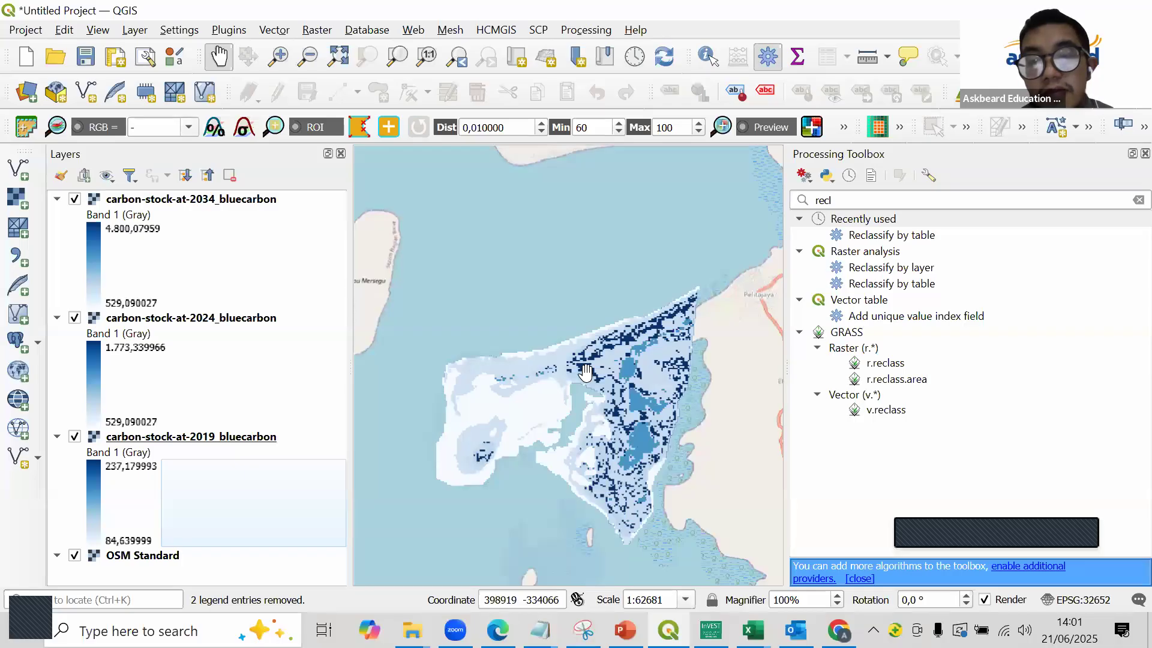
- Inspect the carbon stock raster up close and review the land cover transition table in the transition_try_bc workbook in Excel
scroll(585, 372, up, 2)
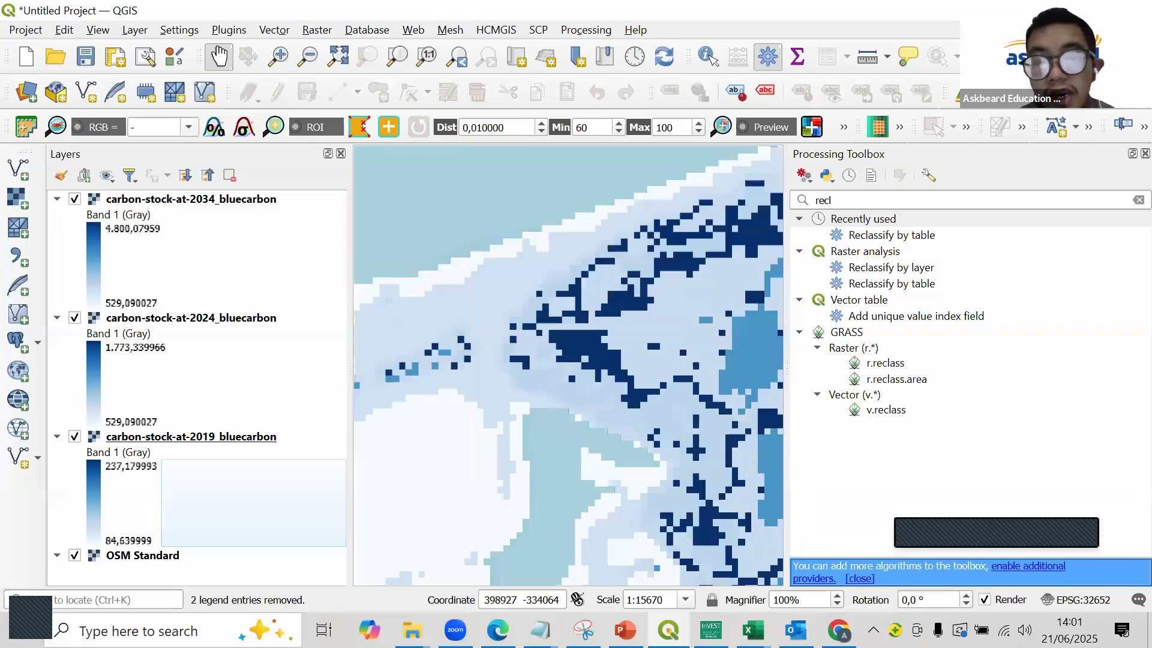
scroll(568, 366, down, 2)
mouse_move(753, 630)
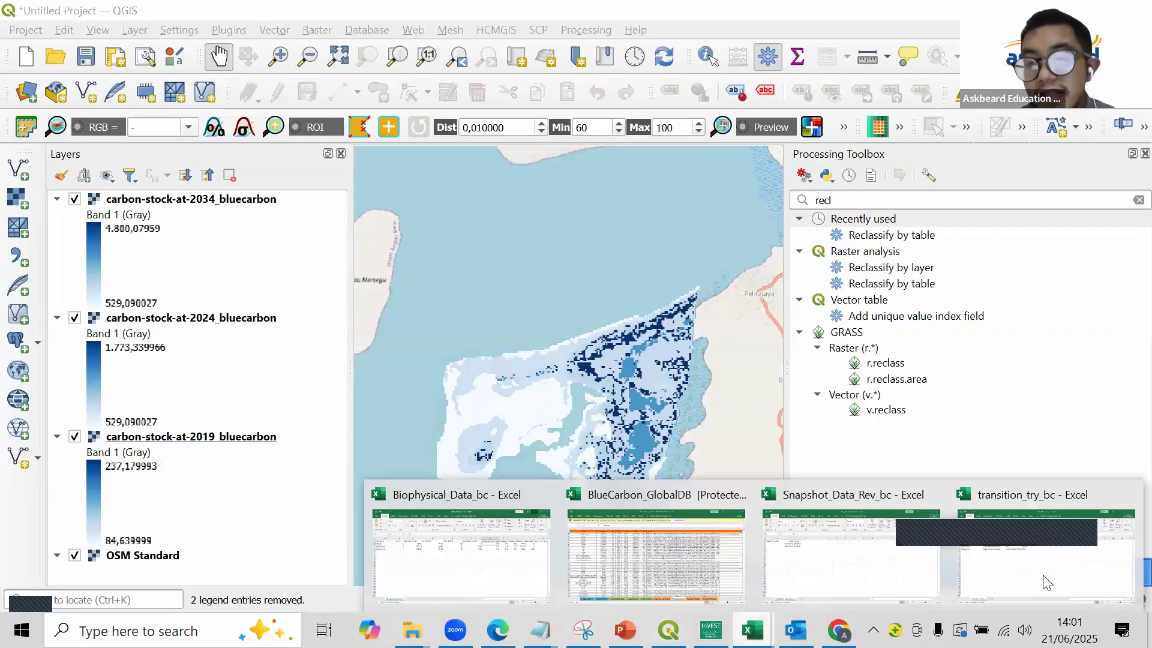
click(1043, 575)
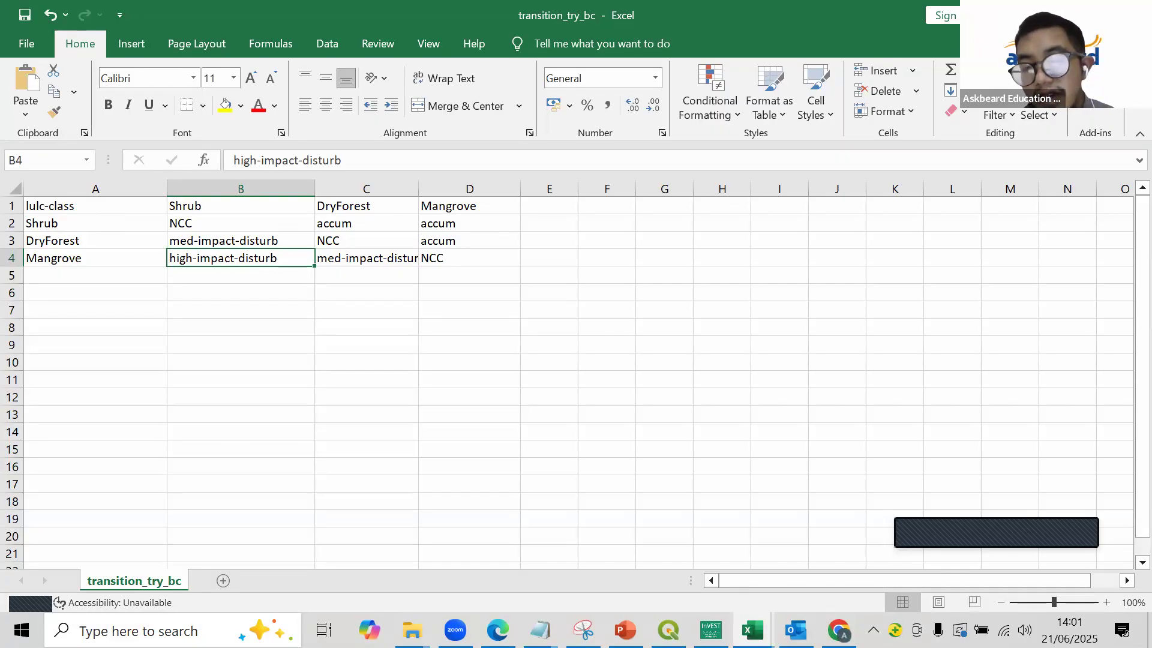
key(alt+Tab)
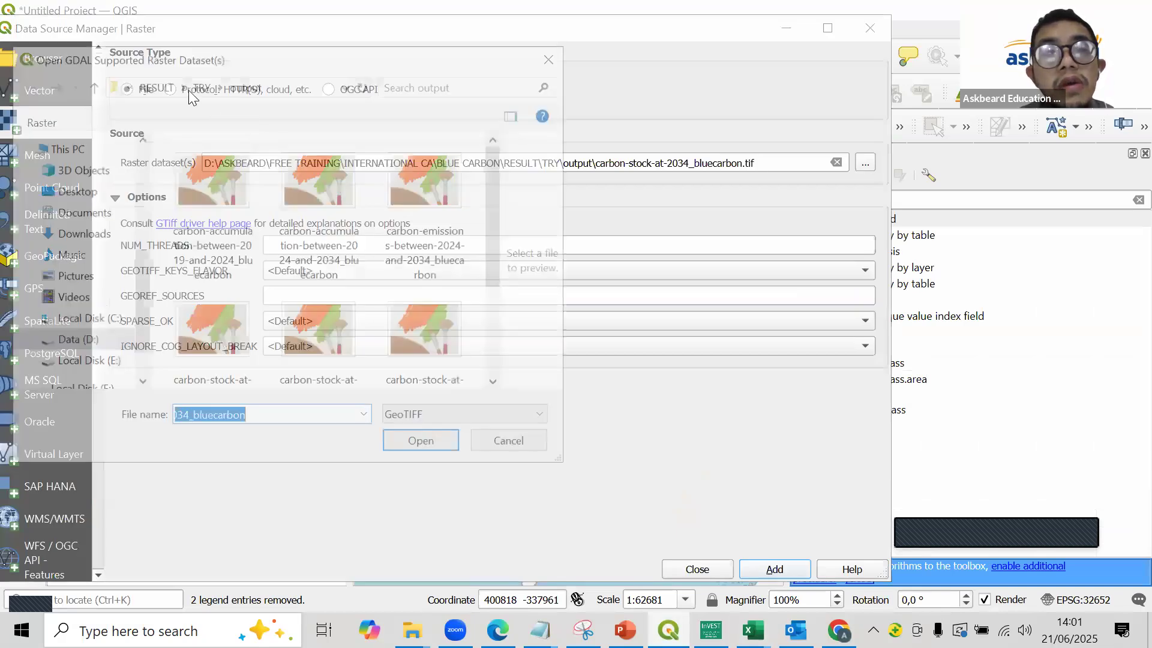
- Add the Land_2019 and Land_2024 rasters from the RESULT folder to the QGIS project
click(200, 84)
click(154, 84)
scroll(336, 270, down, 1)
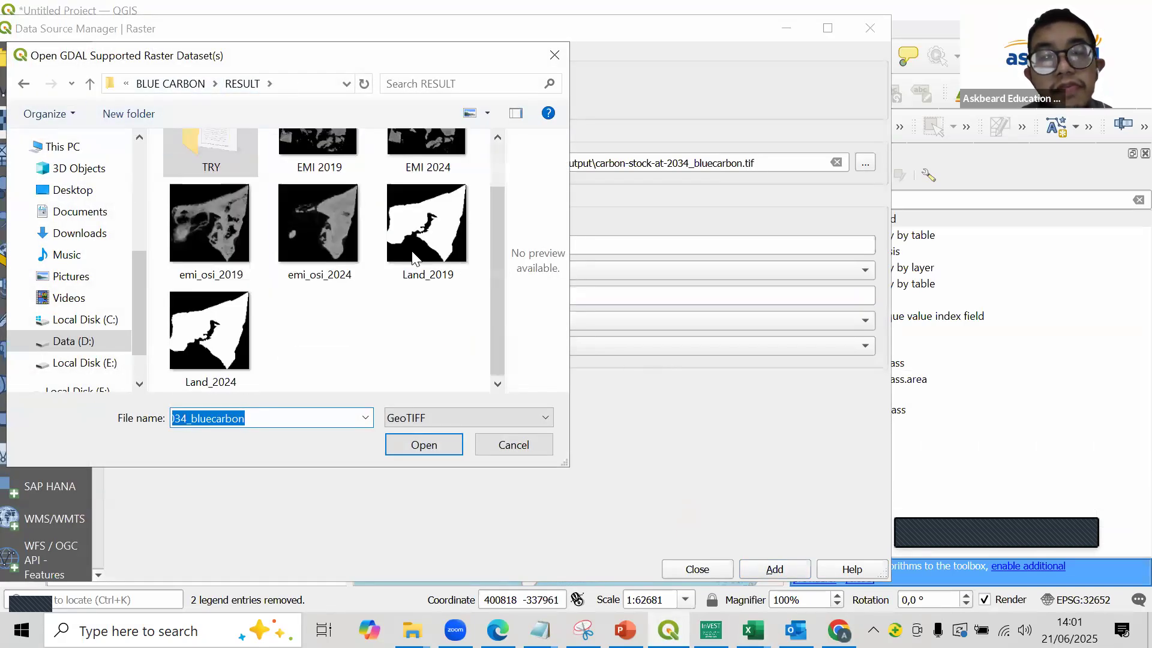
click(426, 225)
ctrl+click(209, 330)
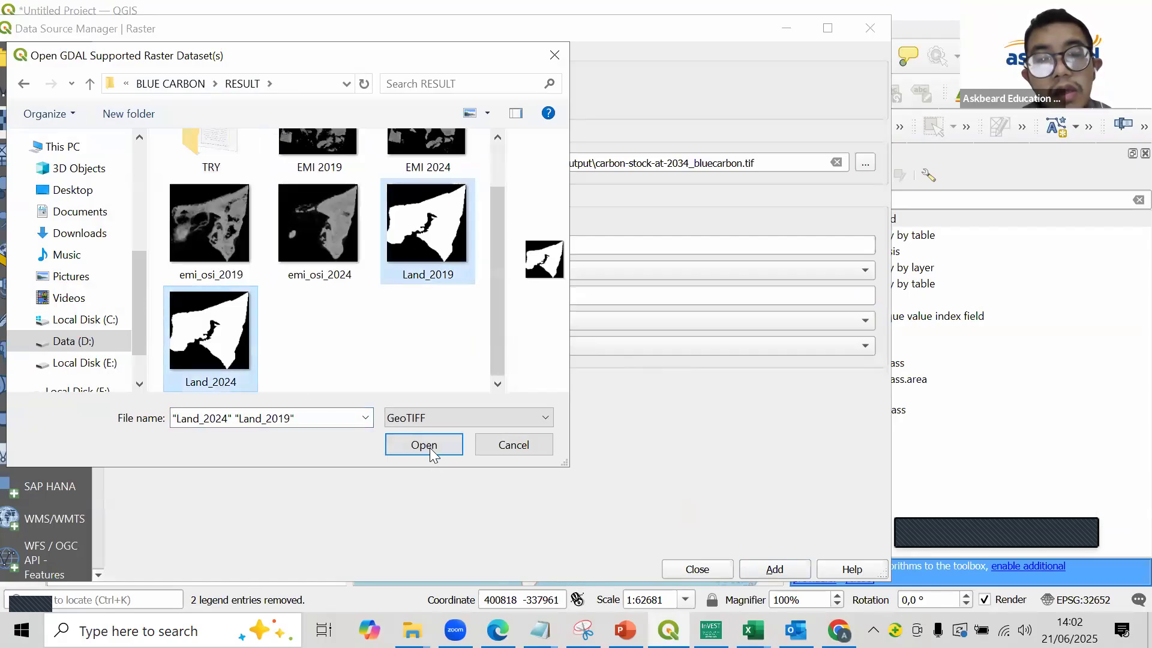
click(431, 452)
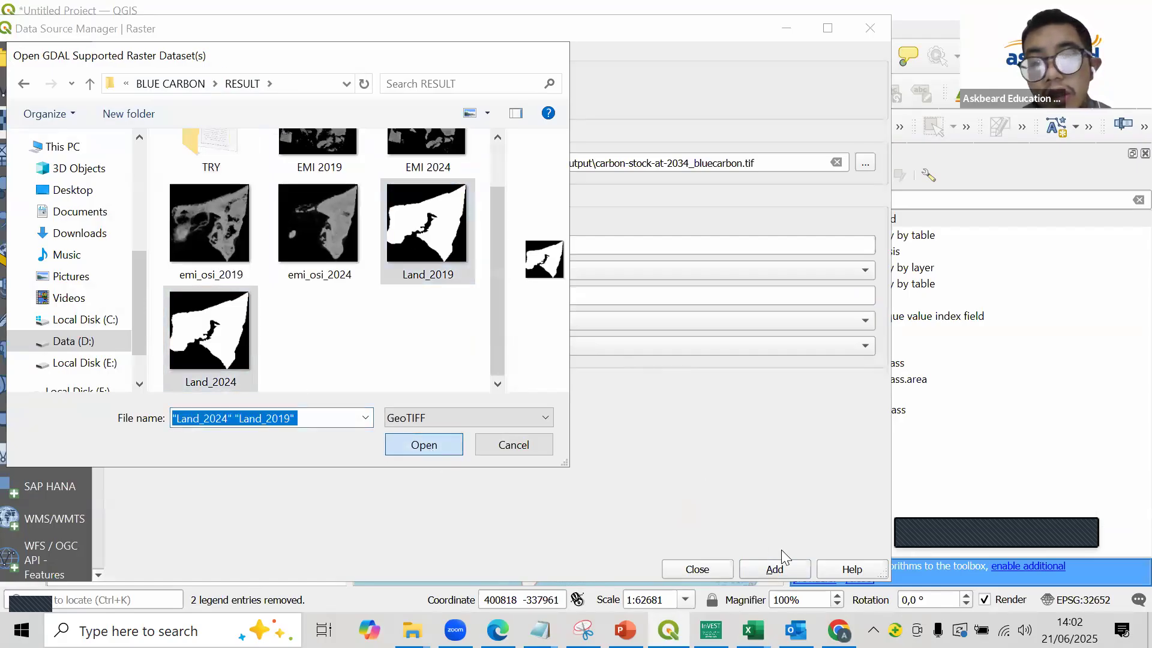
click(868, 30)
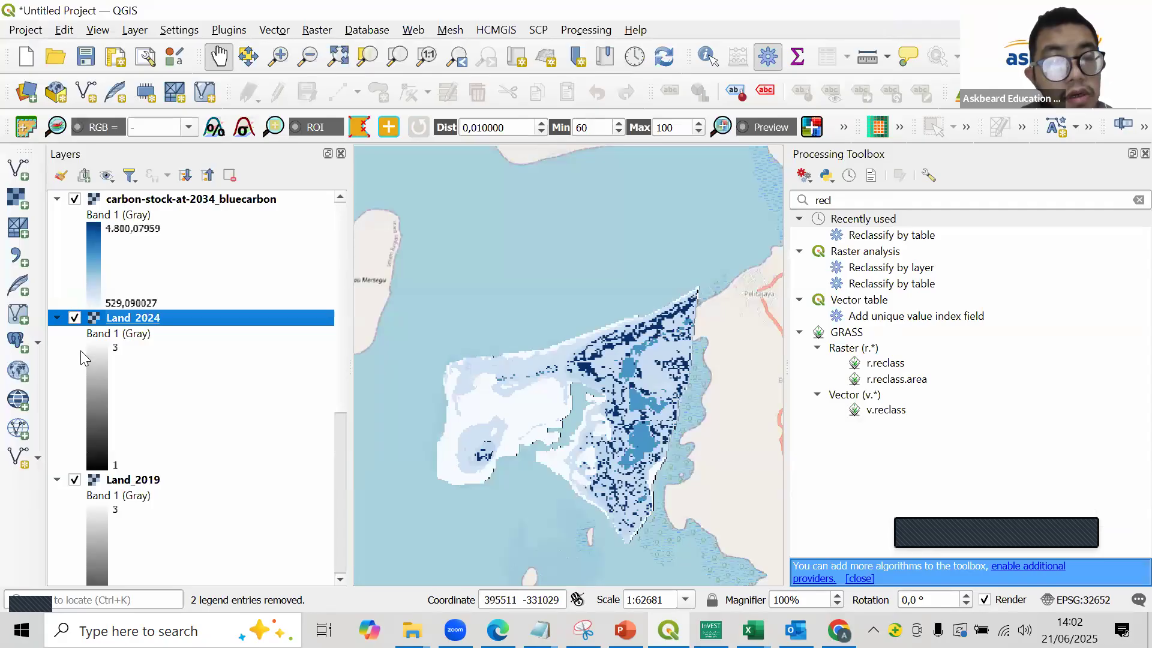
- Hide the three carbon stock layers and the OSM Standard basemap so only the Land_2024 and Land_2019 rasters are displayed
scroll(71, 579, down, 5)
click(71, 579)
scroll(490, 251, up, 1)
scroll(252, 288, up, 5)
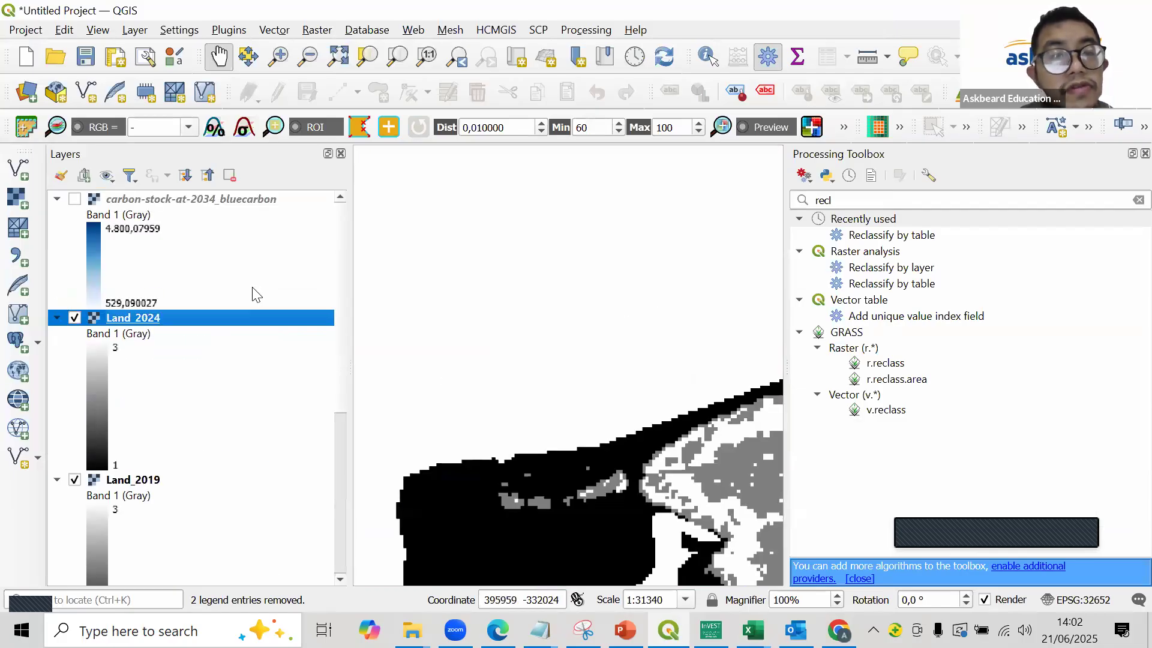
- Search all QGIS plugins for "molu" to check the MOLUSCE plugin, and close the plugin manager
click(230, 31)
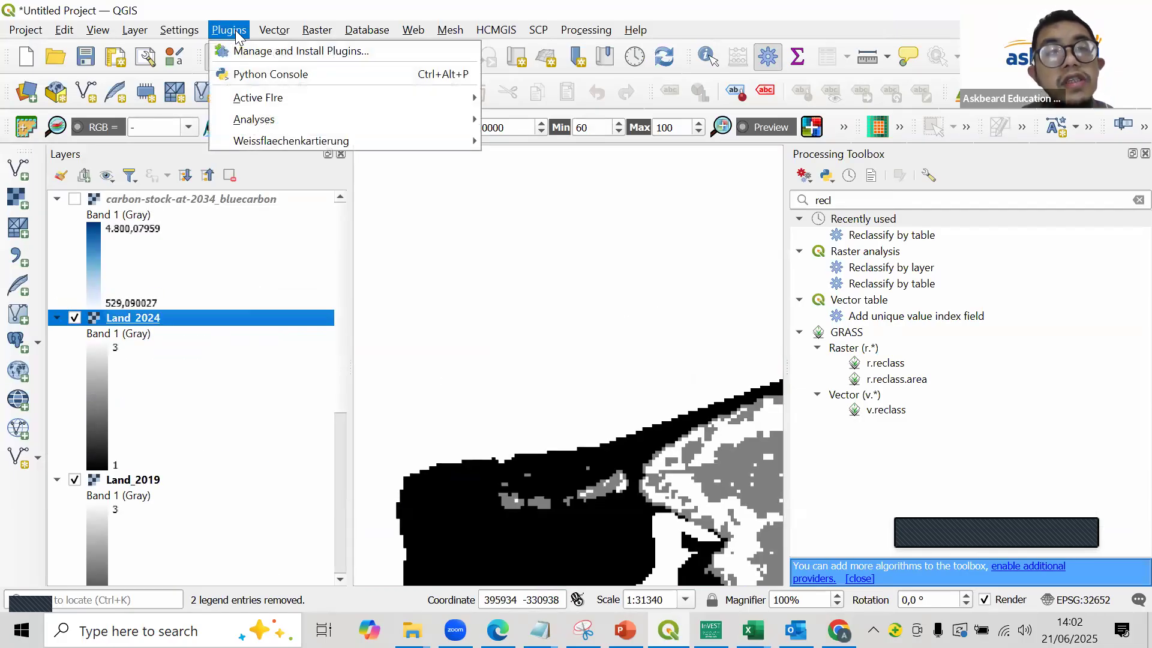
click(258, 53)
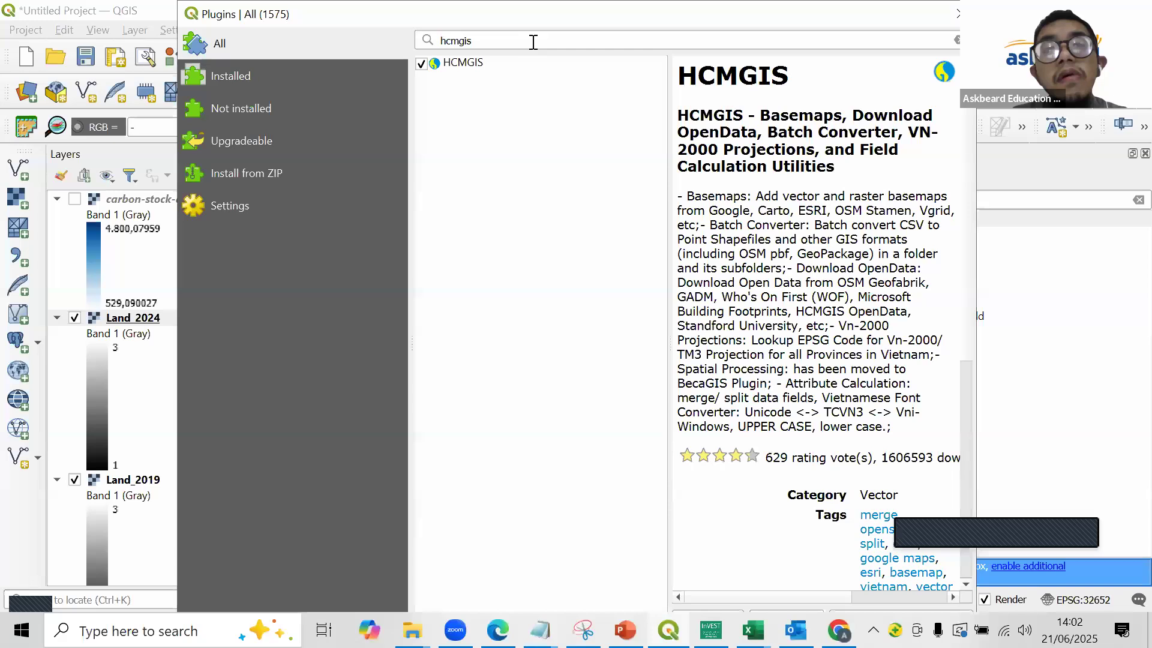
double_click(532, 42)
text(mo)
text(u)
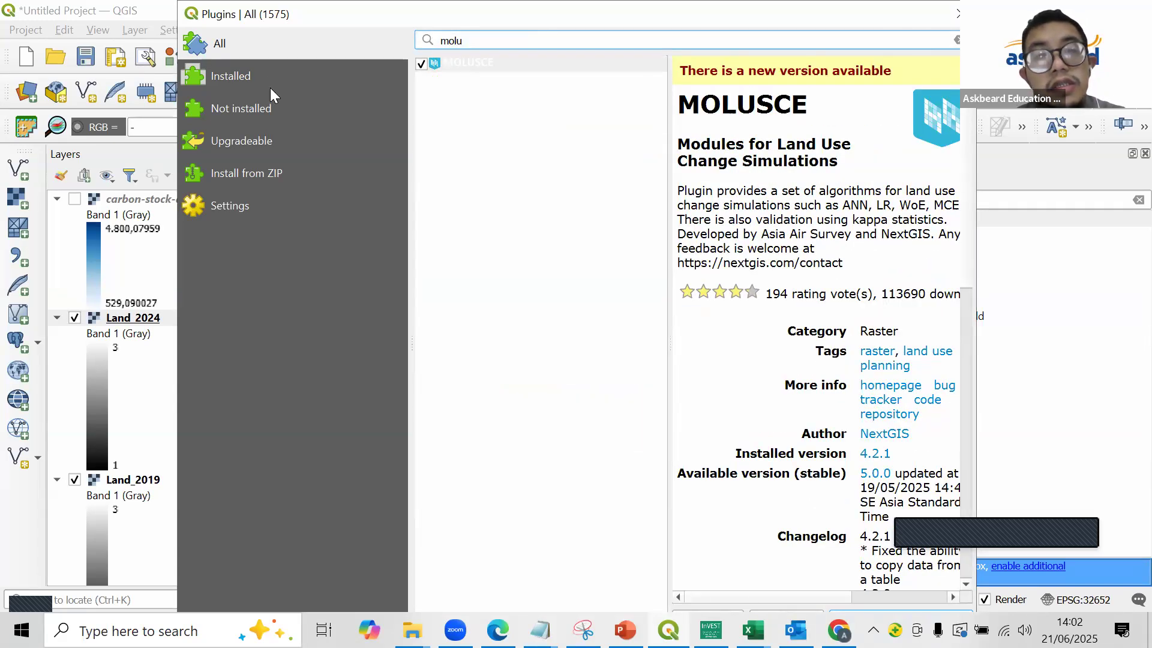
drag(178, 1, 270, 88)
drag(380, 104, 268, 42)
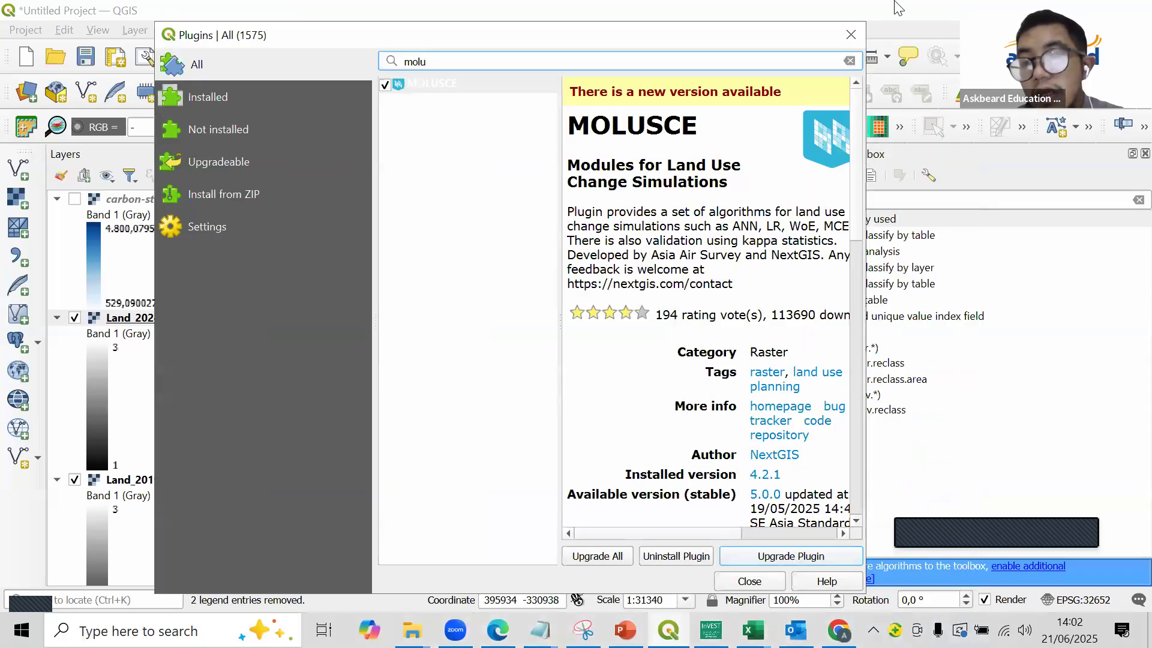
click(853, 33)
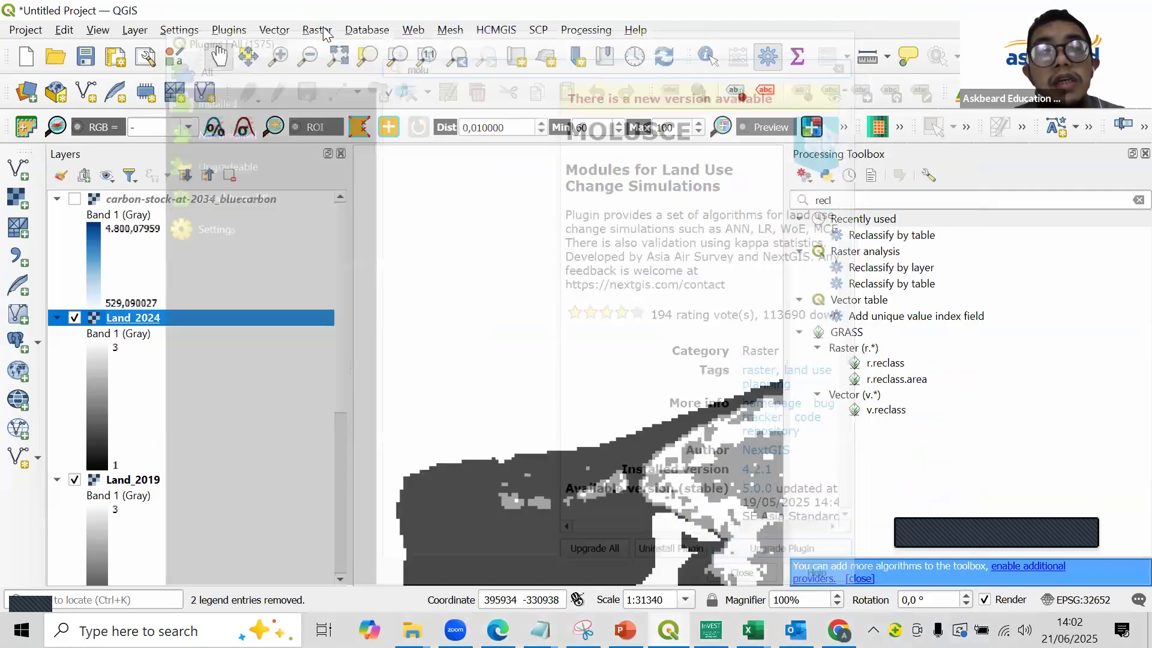
- Open MOLUSCE and assign Land_2019 as the initial raster and Land_2024 as the final raster
click(317, 30)
mouse_move(345, 74)
click(556, 70)
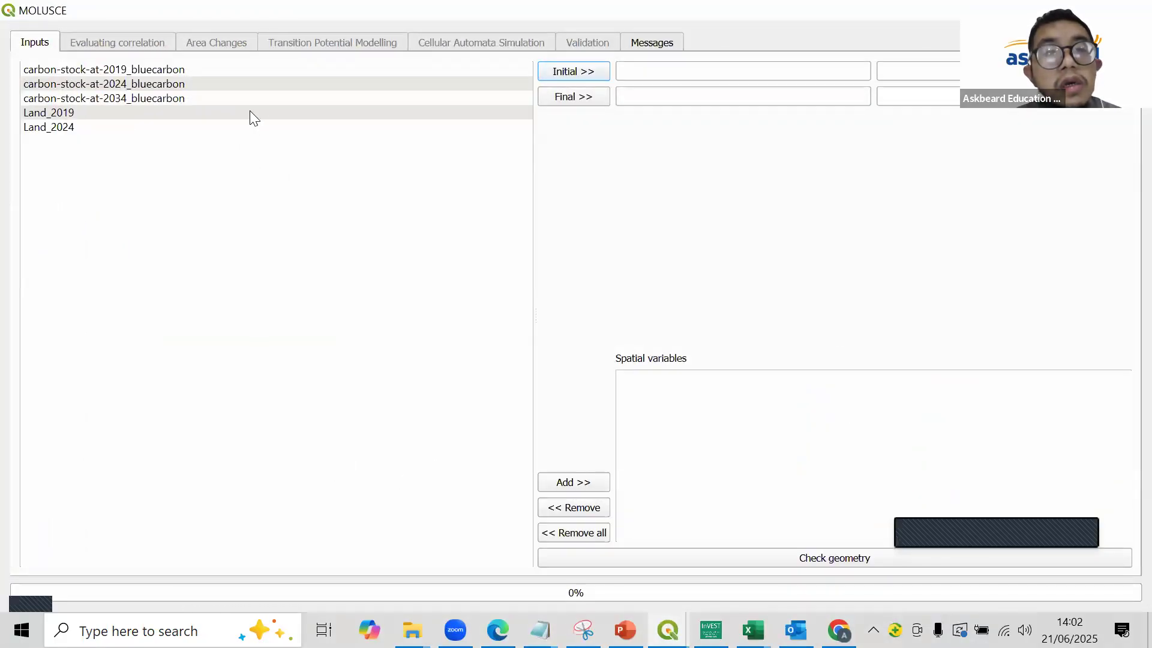
click(252, 114)
click(558, 71)
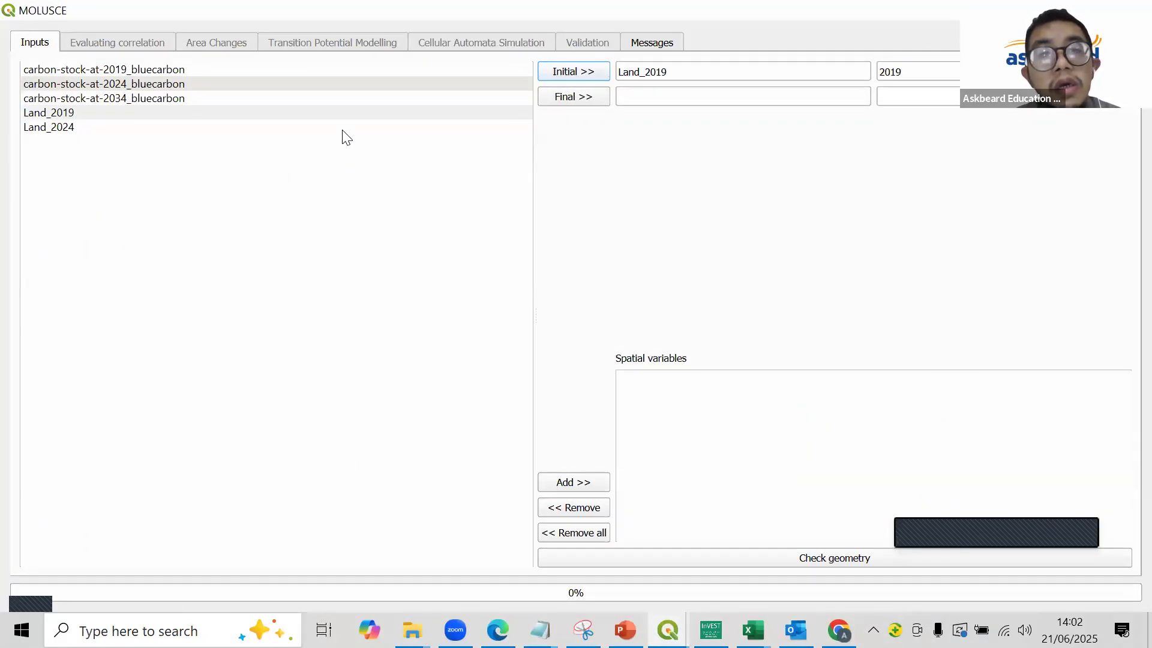
click(351, 127)
click(570, 97)
- Add Land_2019 as a spatial variable and check the geometry of the MOLUSCE inputs
click(246, 127)
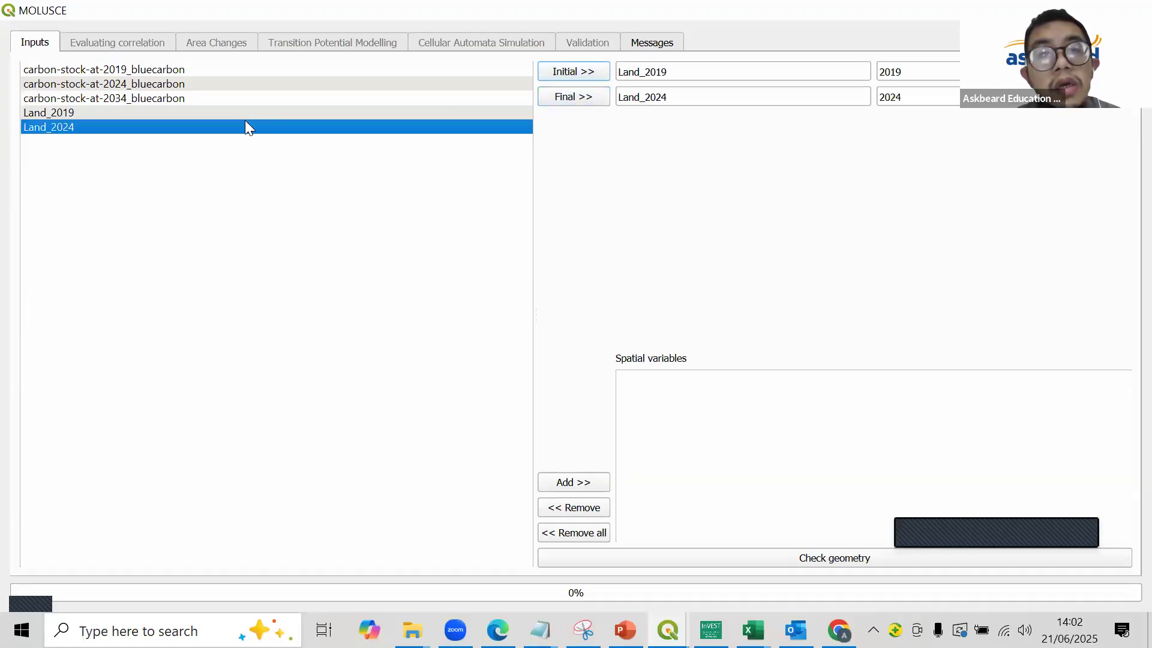
click(244, 114)
click(561, 483)
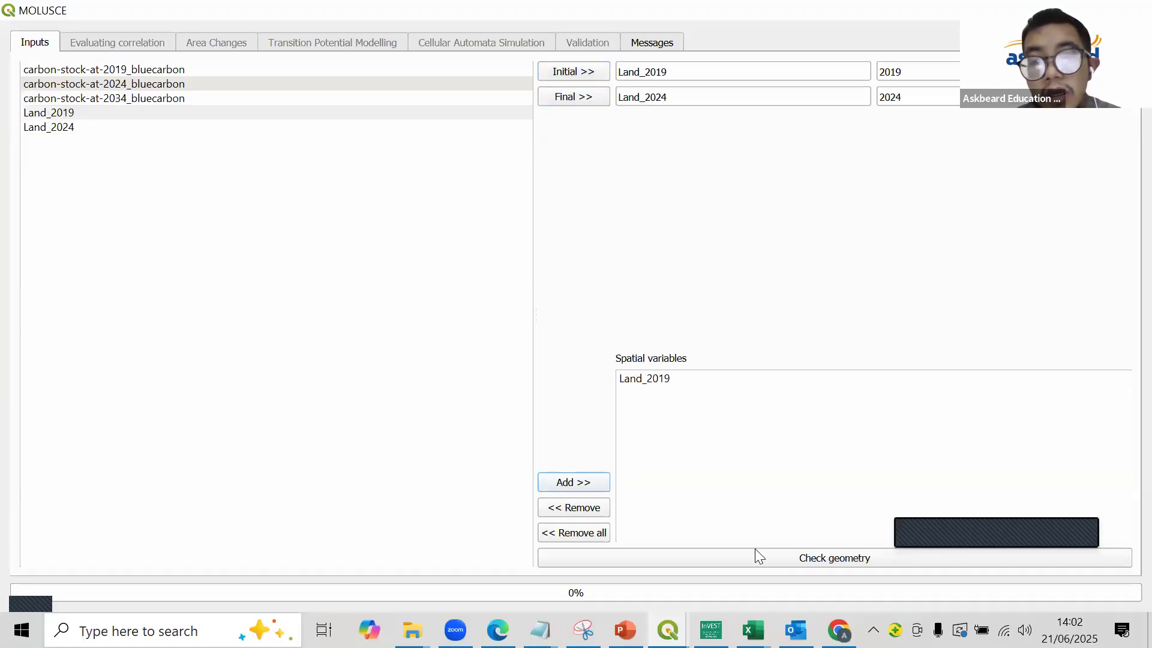
click(756, 554)
click(654, 346)
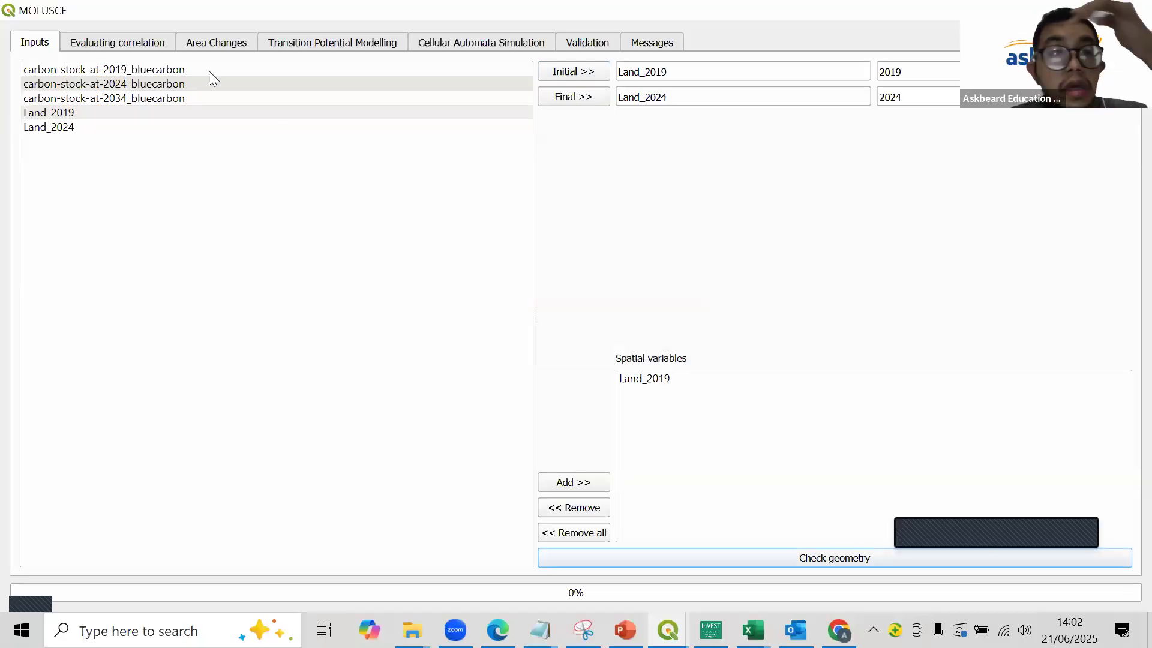
- Generate the area change class statistics in sq. km. and the transition matrix for 2019 to 2024
click(144, 46)
click(183, 48)
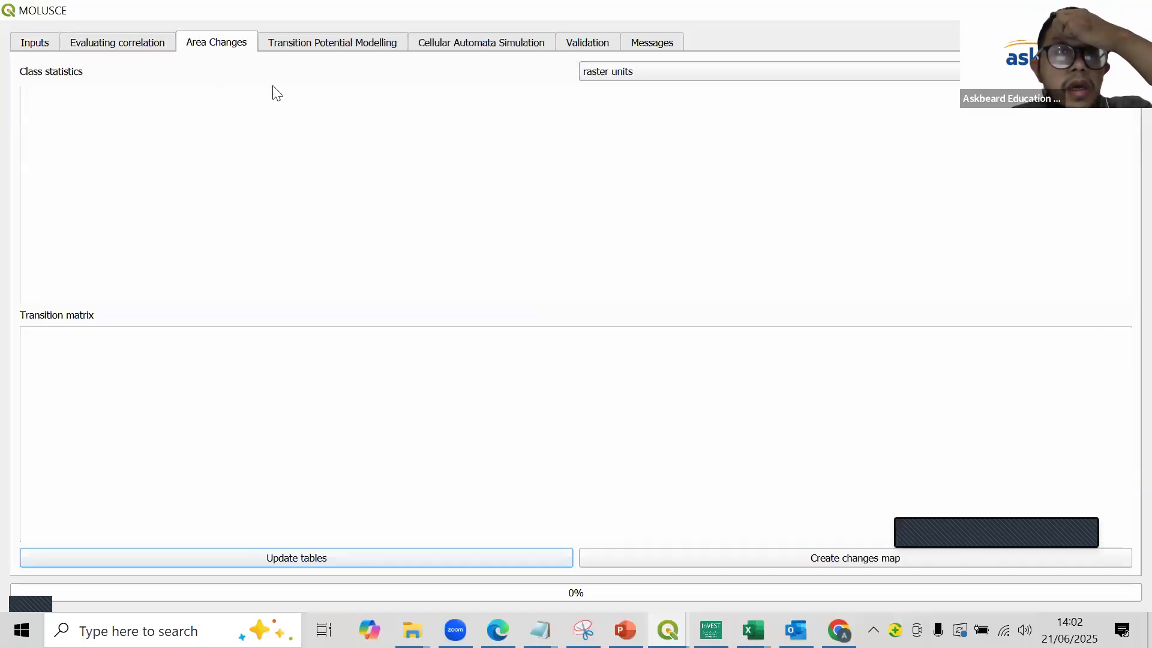
click(607, 72)
click(614, 88)
click(393, 554)
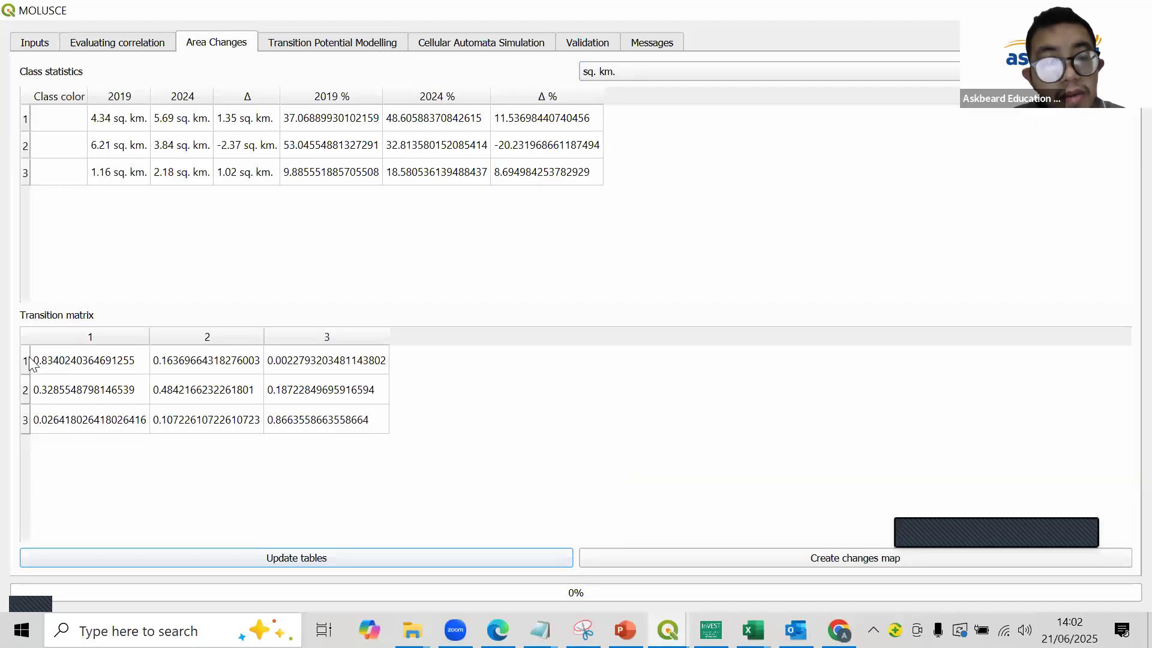
- Compare the MOLUSCE transition matrix with the land cover classes in the transition_try_bc workbook in Excel, and close MOLUSCE
click(753, 630)
click(984, 559)
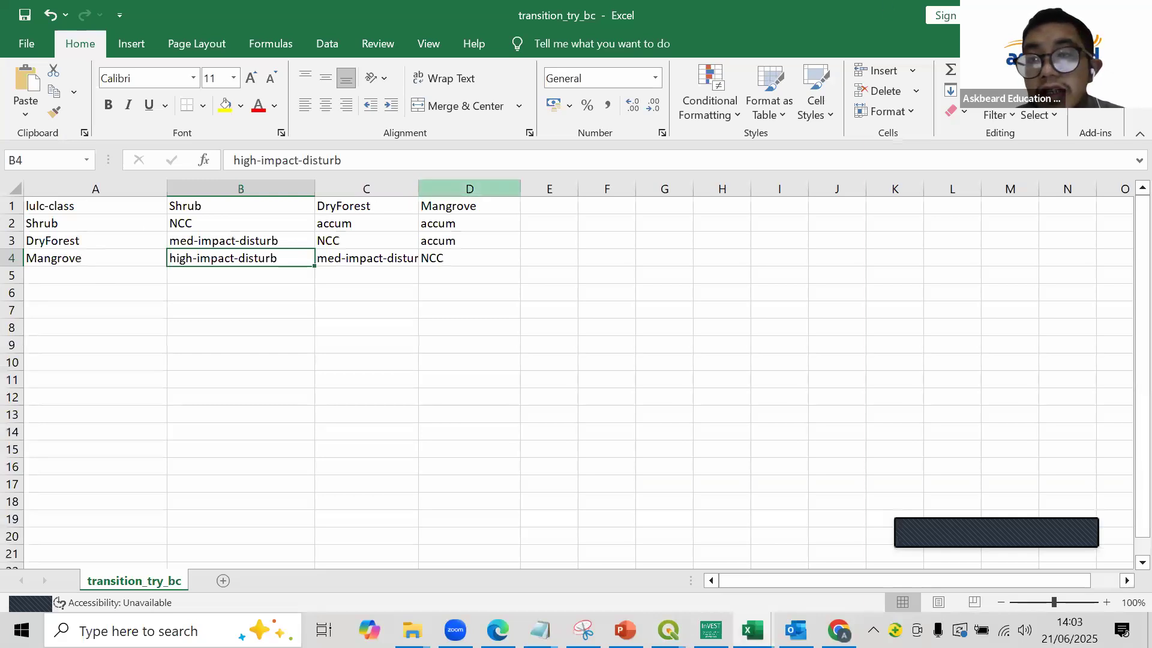
key(alt+Tab)
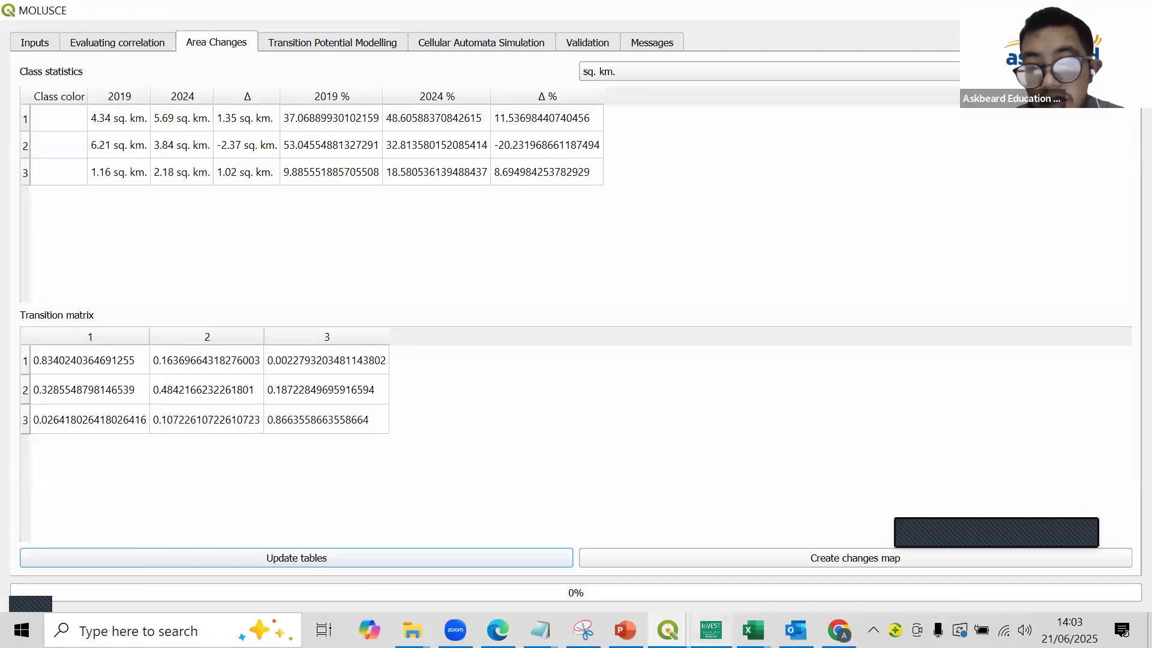
mouse_move(753, 630)
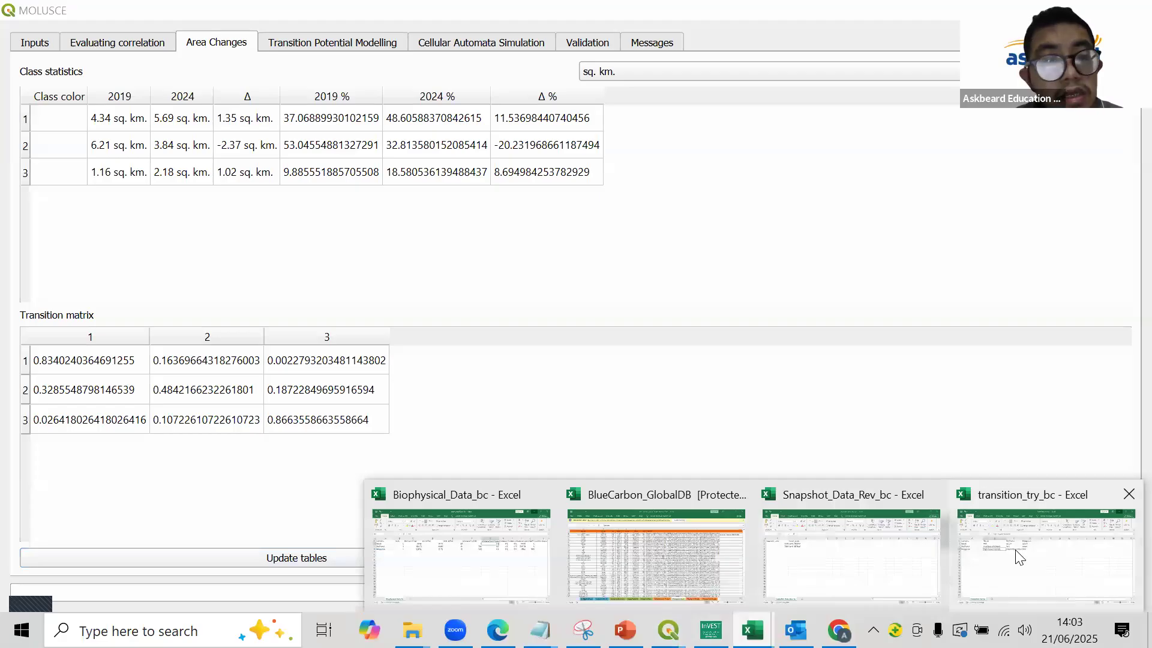
click(1046, 555)
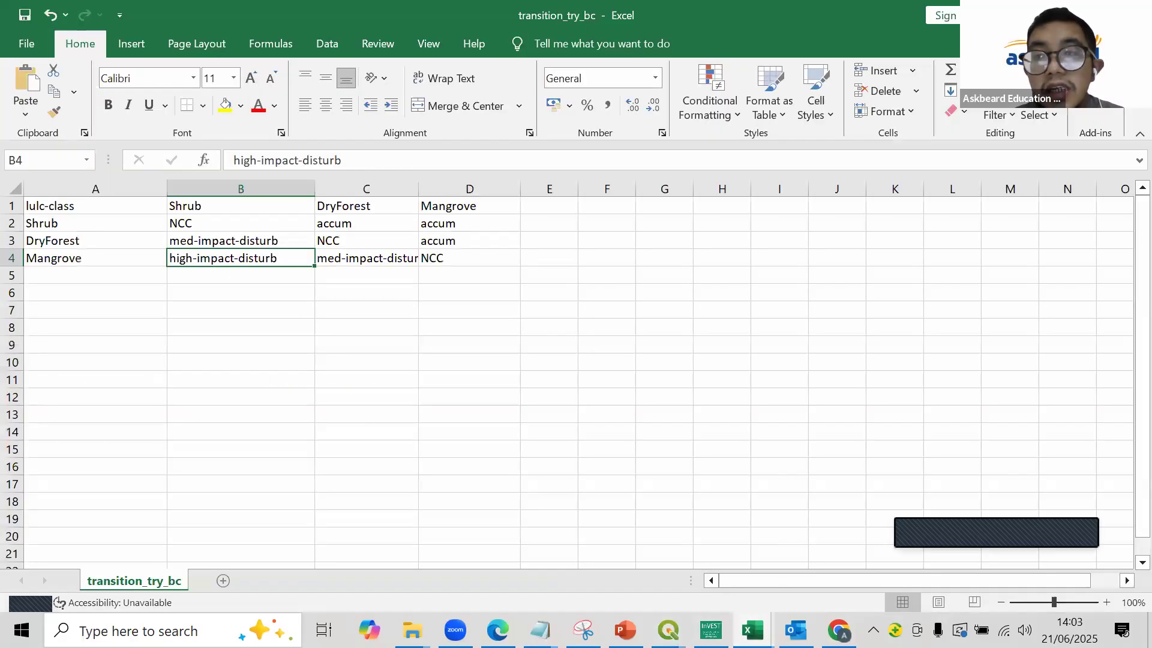
key(alt+Tab)
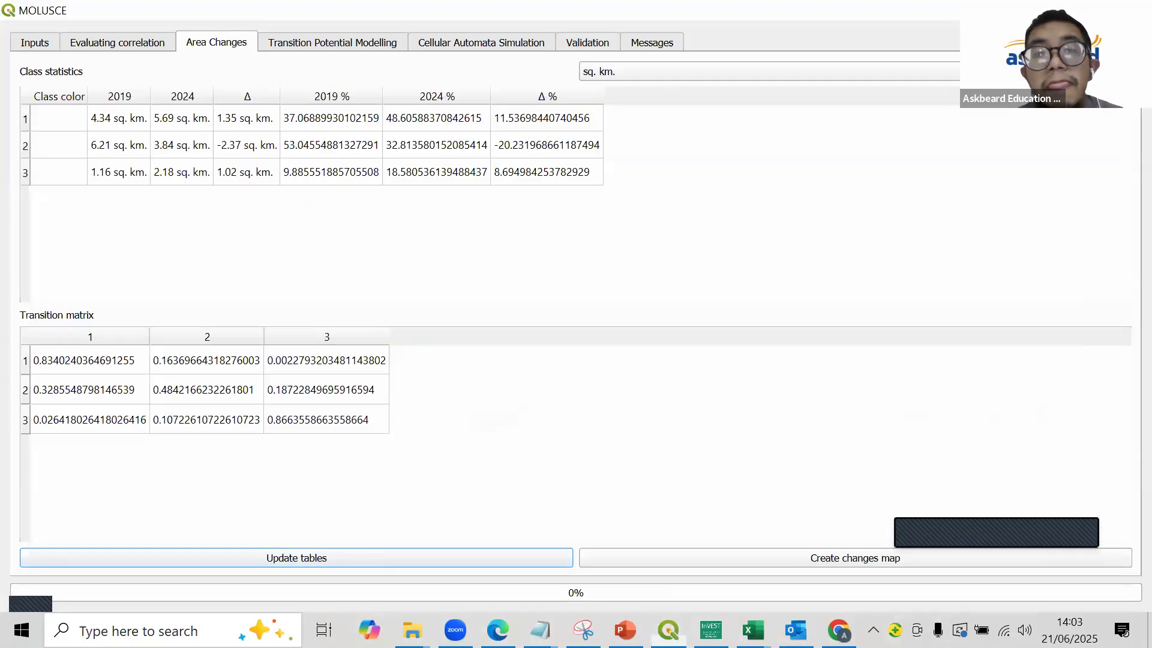
click(1133, 10)
- Remove the Land_2019 and Land_2024 layers from the project
scroll(172, 454, down, 5)
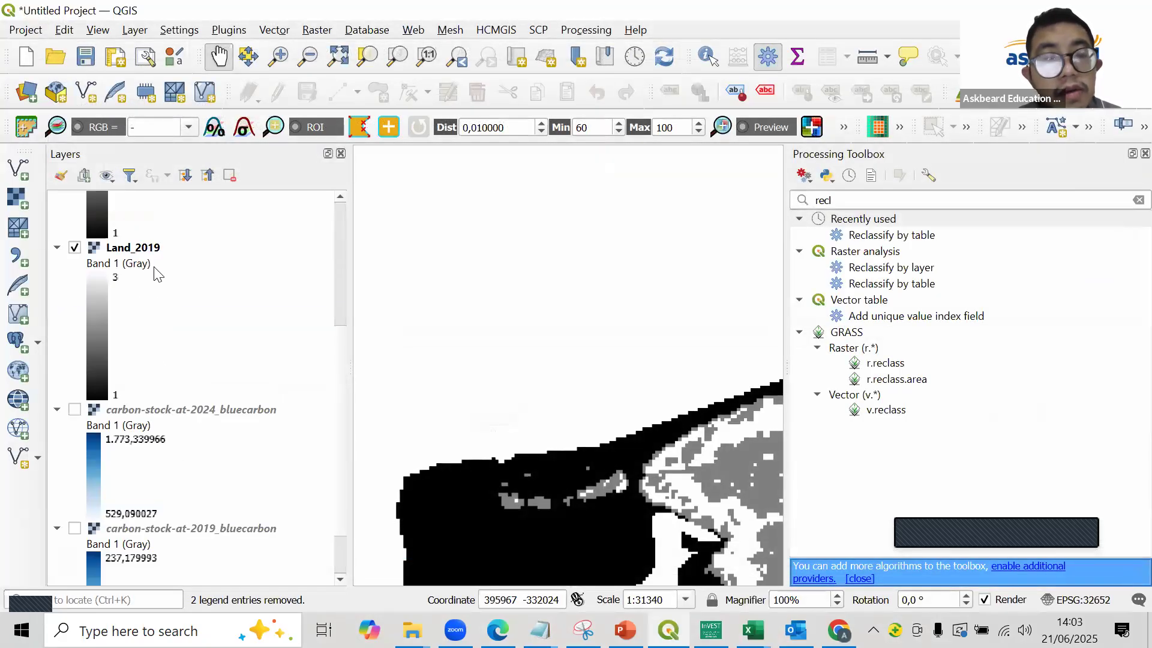
right_click(155, 243)
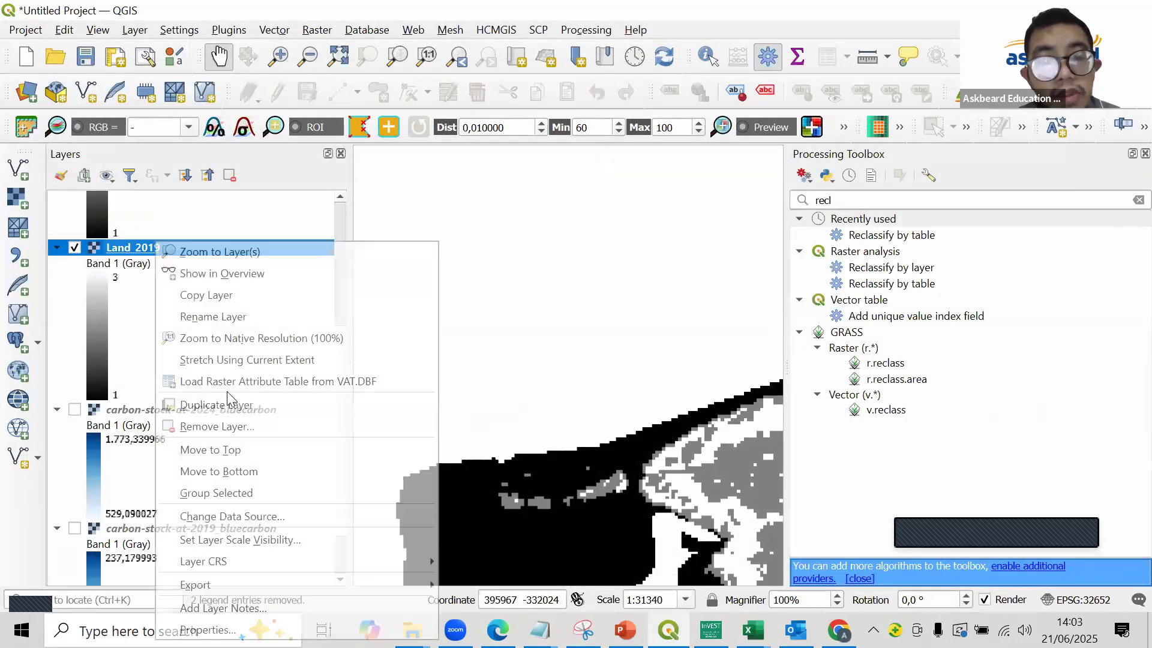
click(207, 628)
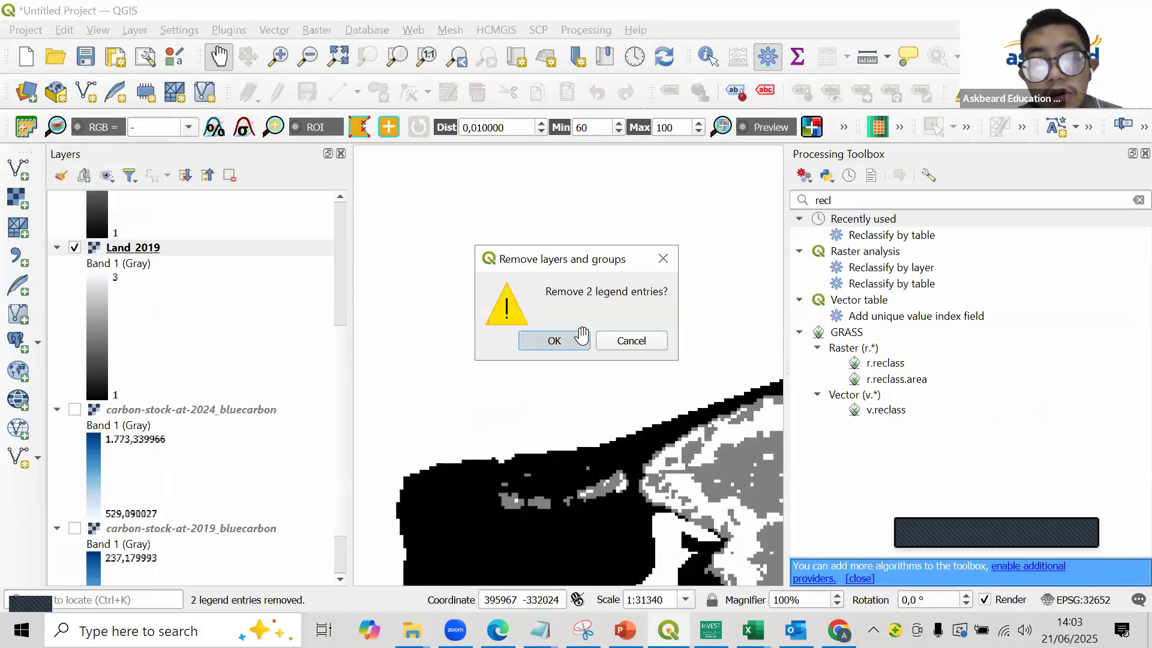
click(550, 340)
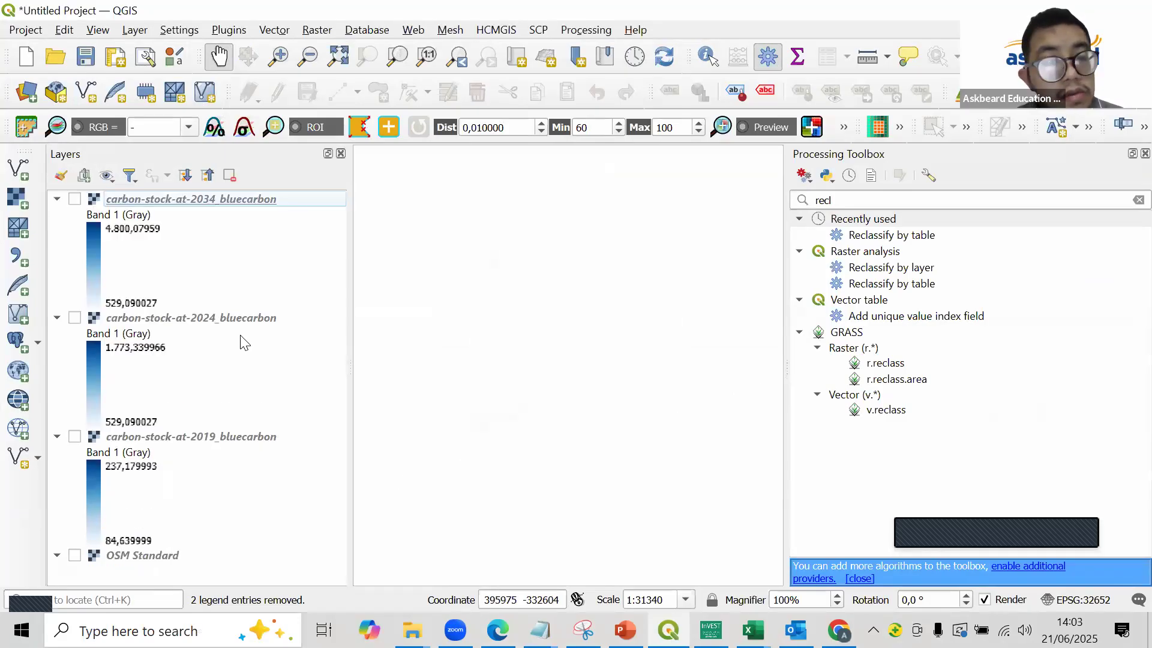
- Display the 2034, 2024 and 2019 carbon stock layers again and fit the study area in the map view
click(74, 318)
click(75, 199)
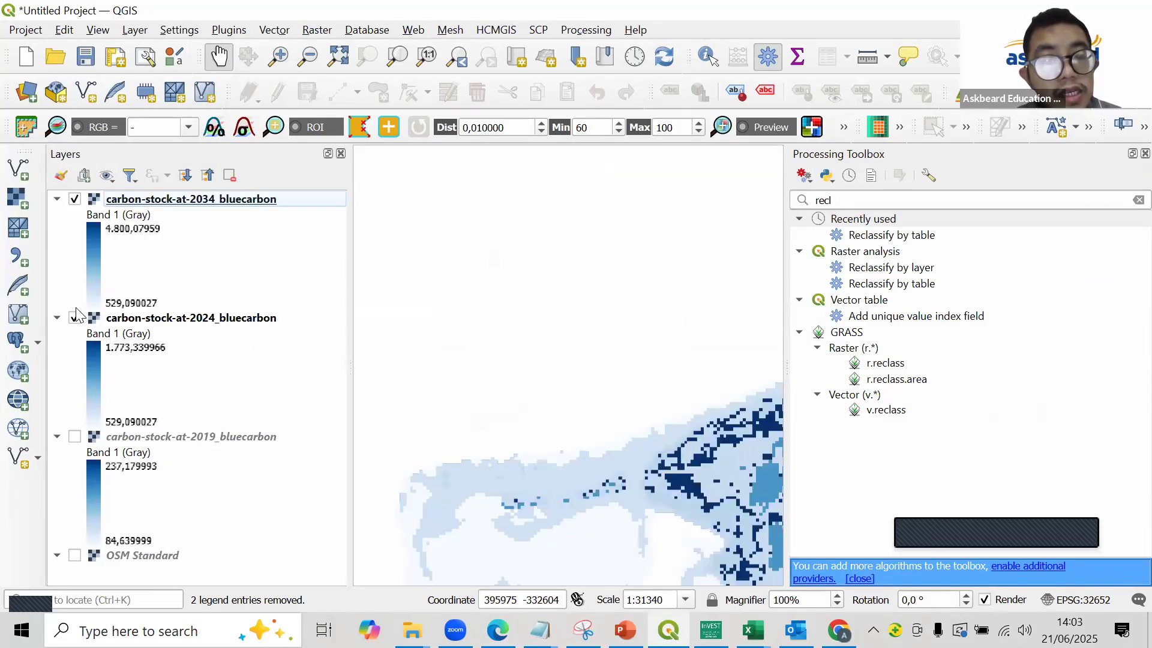
click(74, 437)
scroll(624, 429, down, 1)
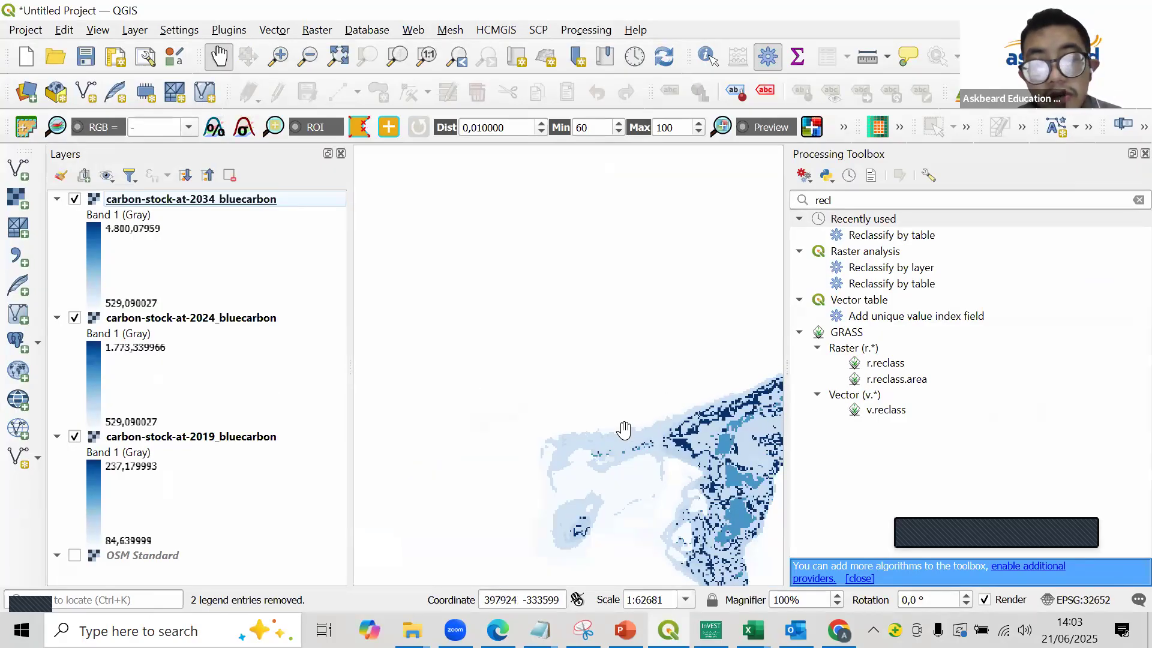
scroll(589, 430, up, 1)
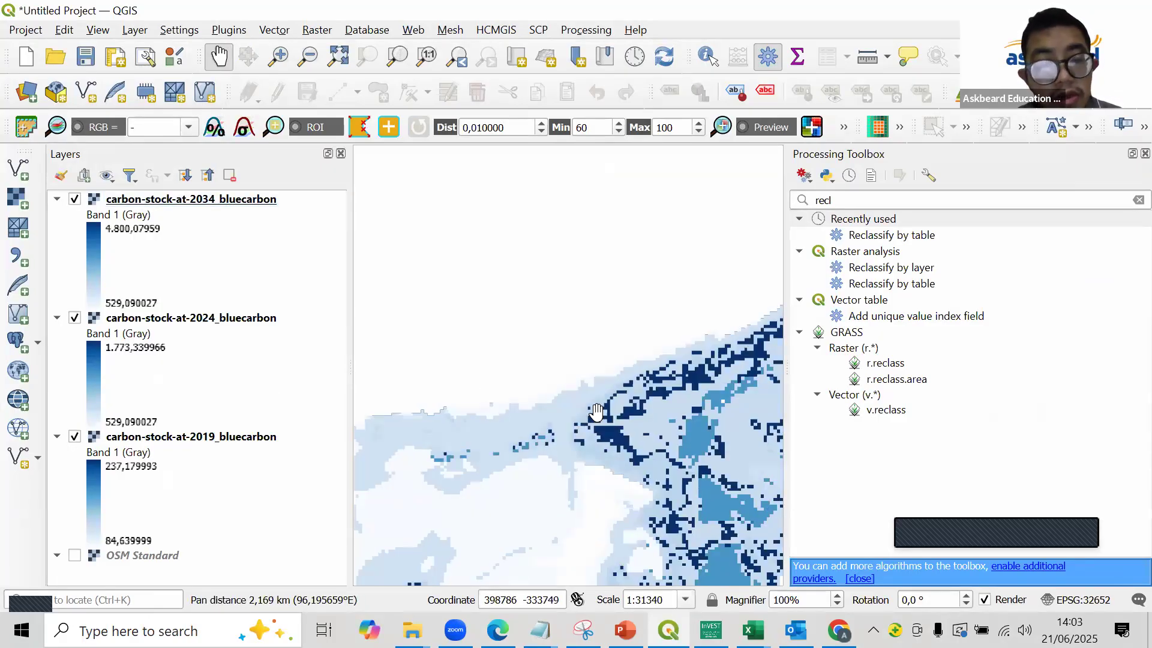
scroll(596, 411, down, 1)
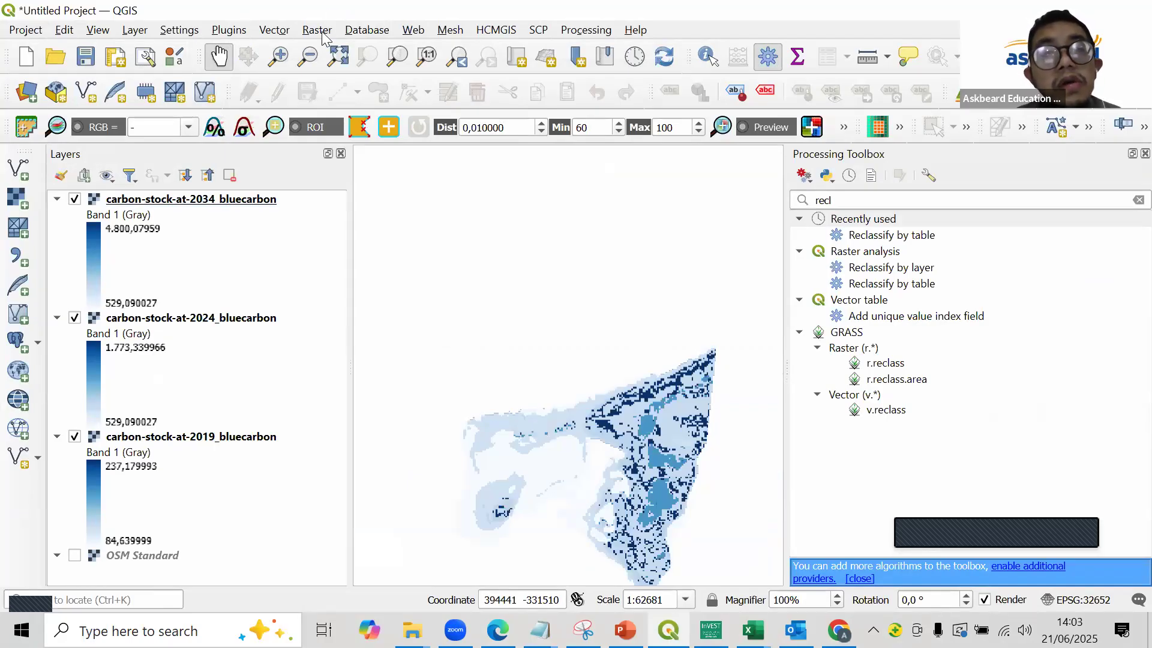
- Create a print layout titled "layout" and draw a map item at mid-height in the left third of the page
click(114, 57)
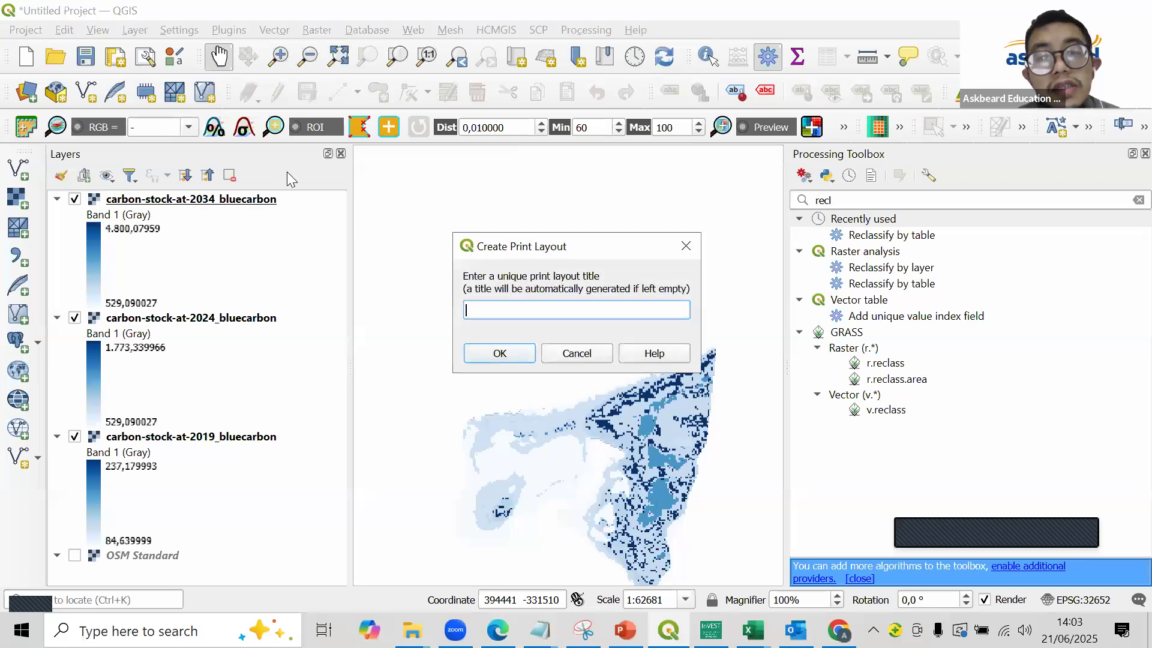
text(layout)
key(Return)
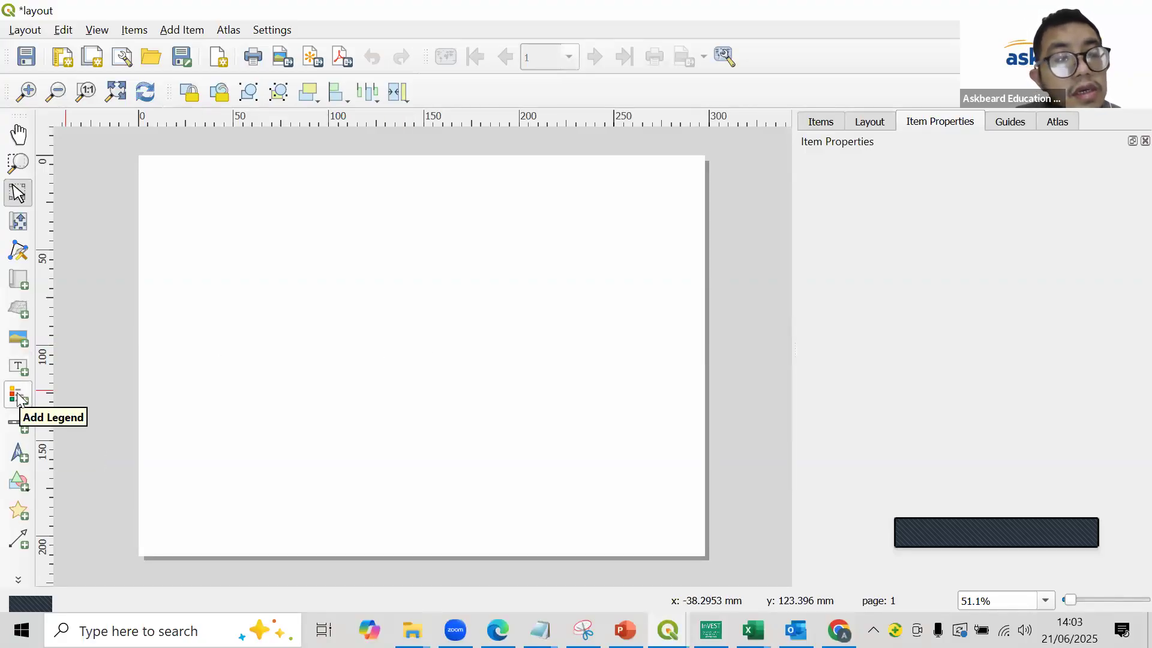
click(19, 281)
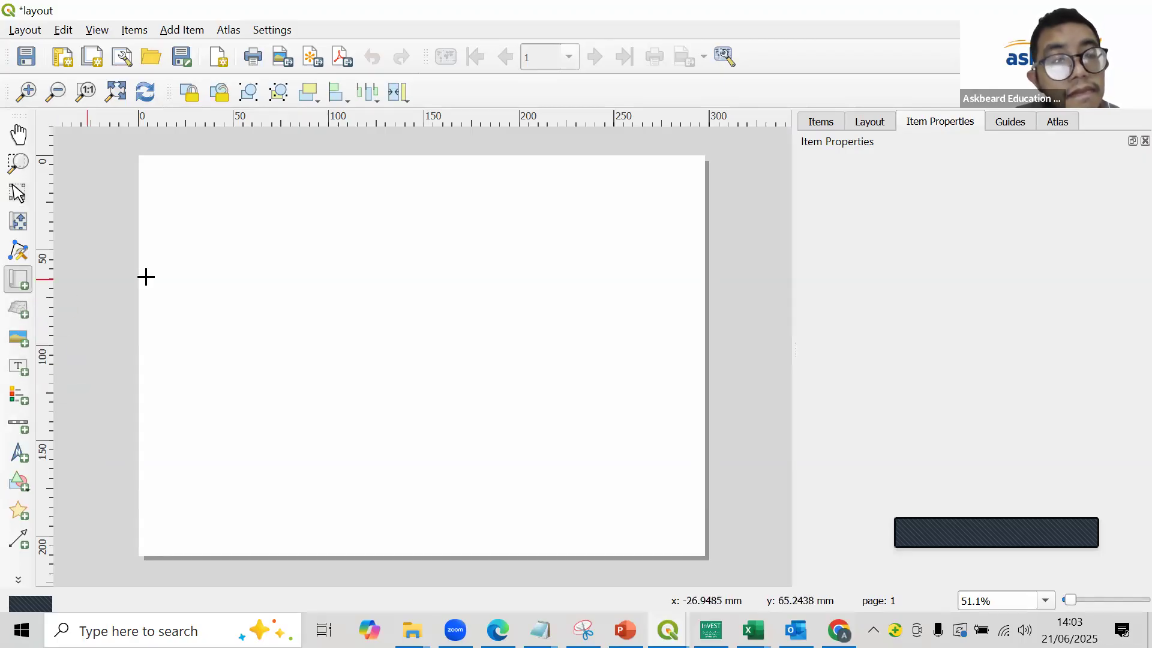
drag(150, 254, 328, 395)
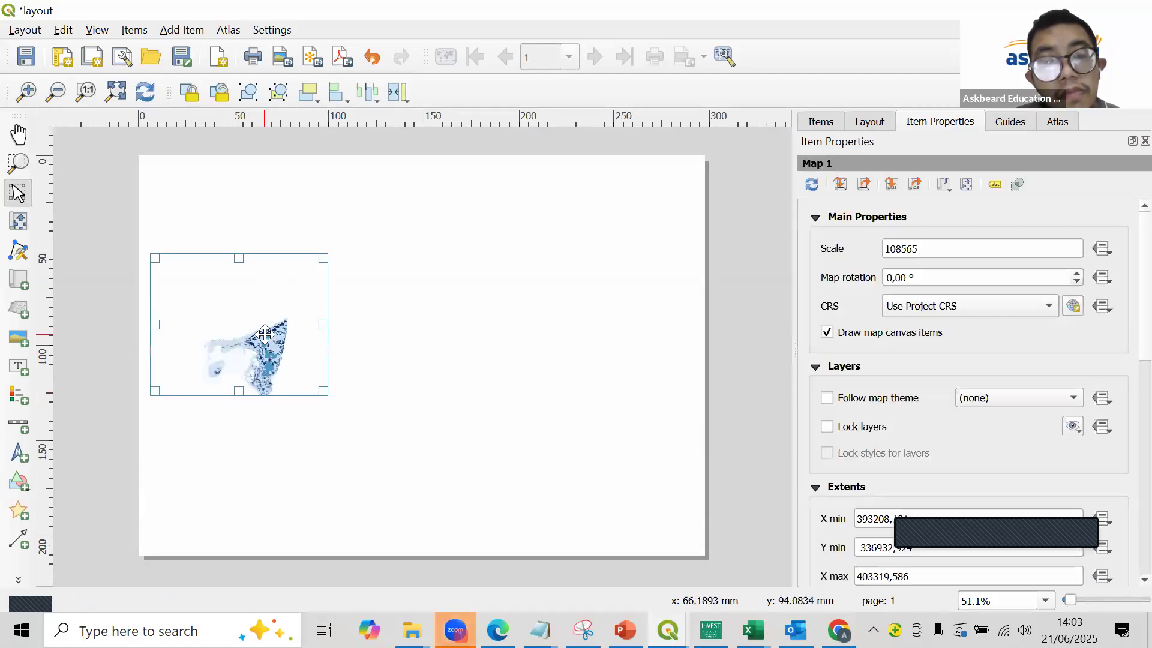
- Lock the layers and the layer styles of the new map
click(847, 427)
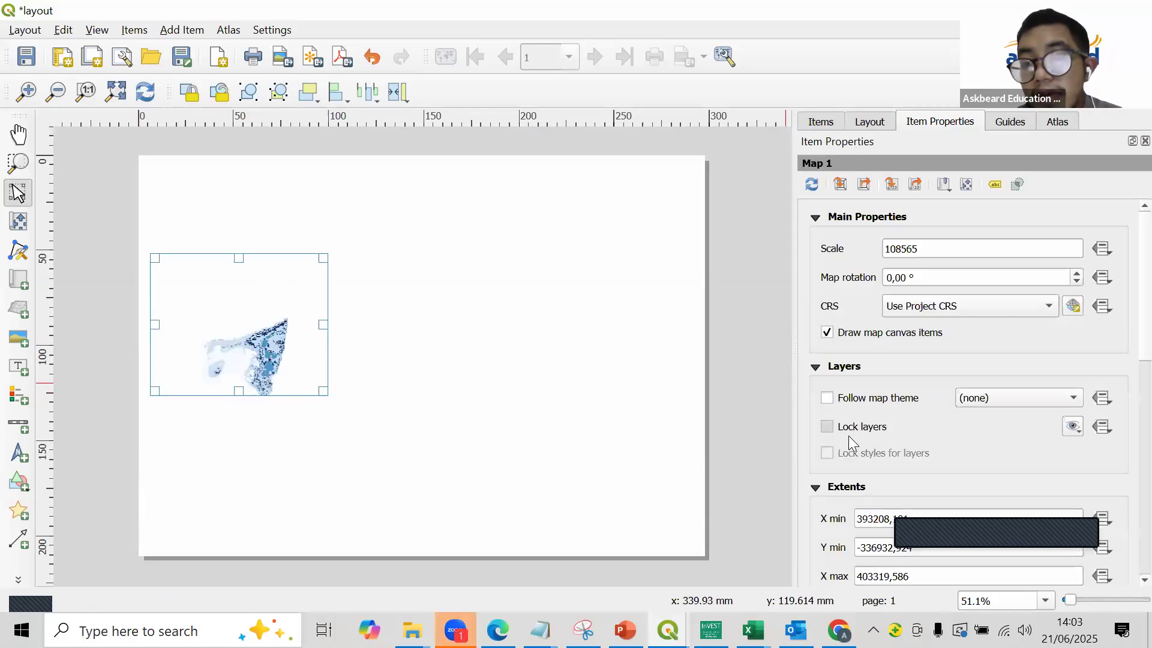
click(862, 454)
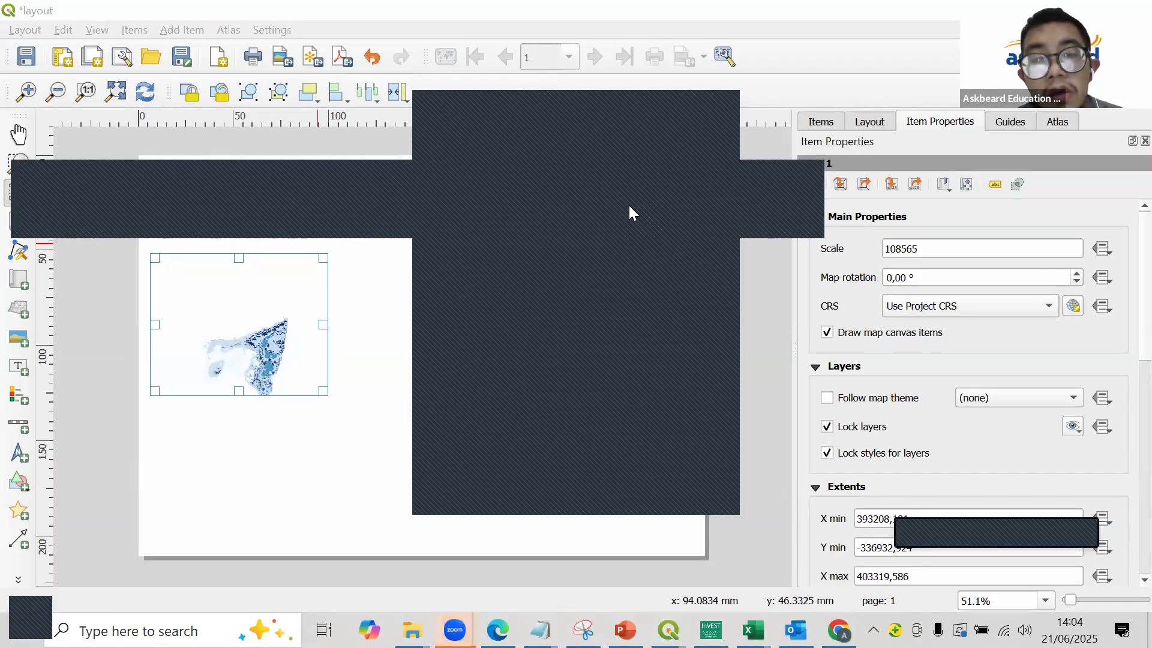
click(632, 107)
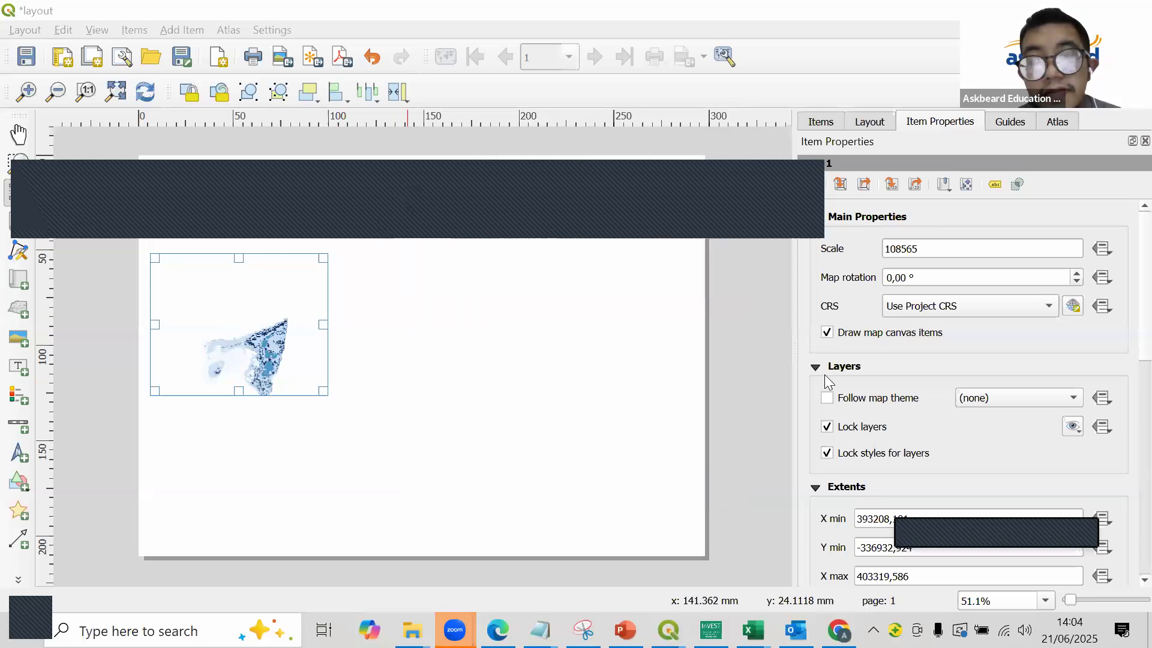
click(612, 365)
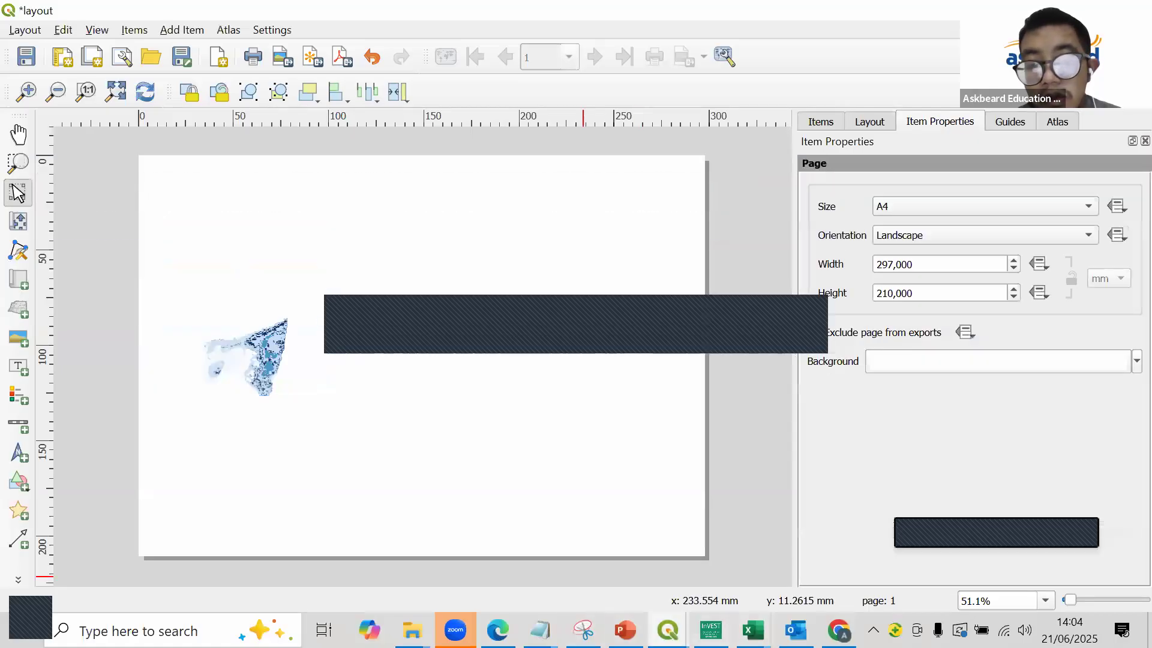
- In the main project window, reorder the carbon stock layers to 2019, 2024 and 2034 from top to bottom
click(667, 630)
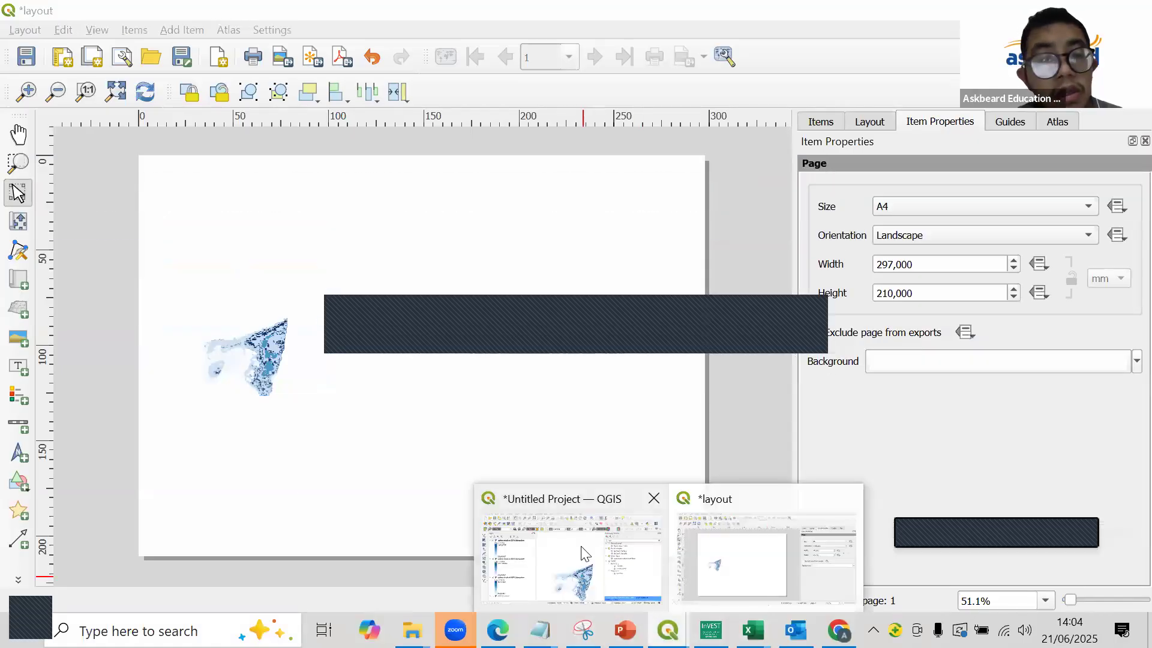
click(571, 557)
click(191, 199)
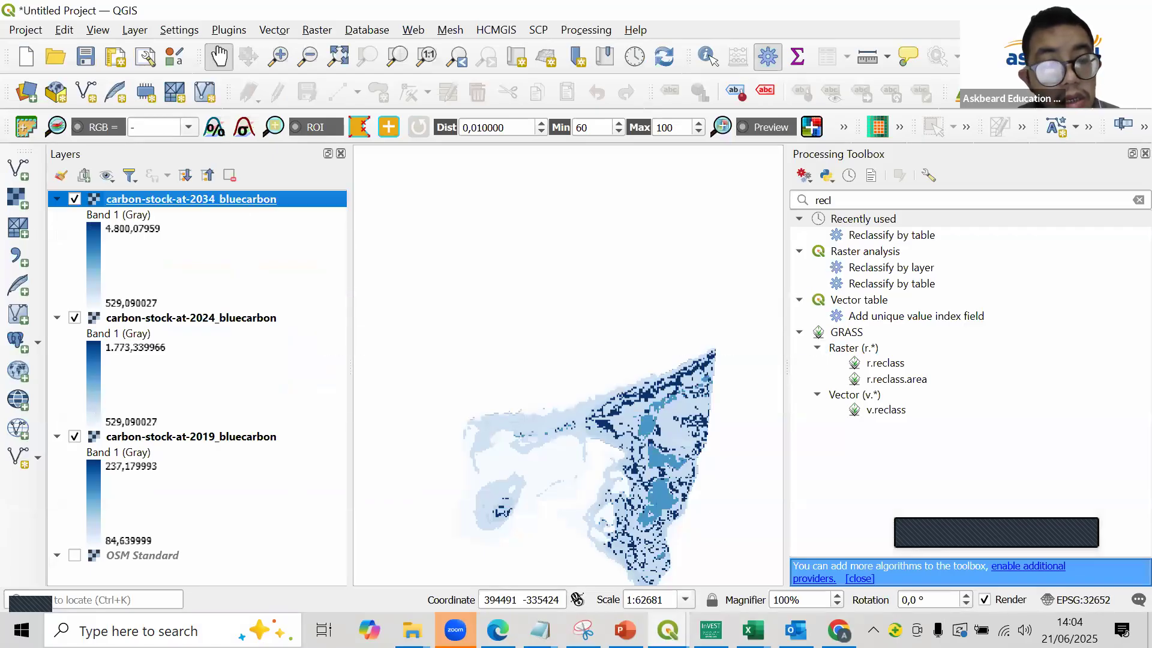
drag(191, 199, 247, 434)
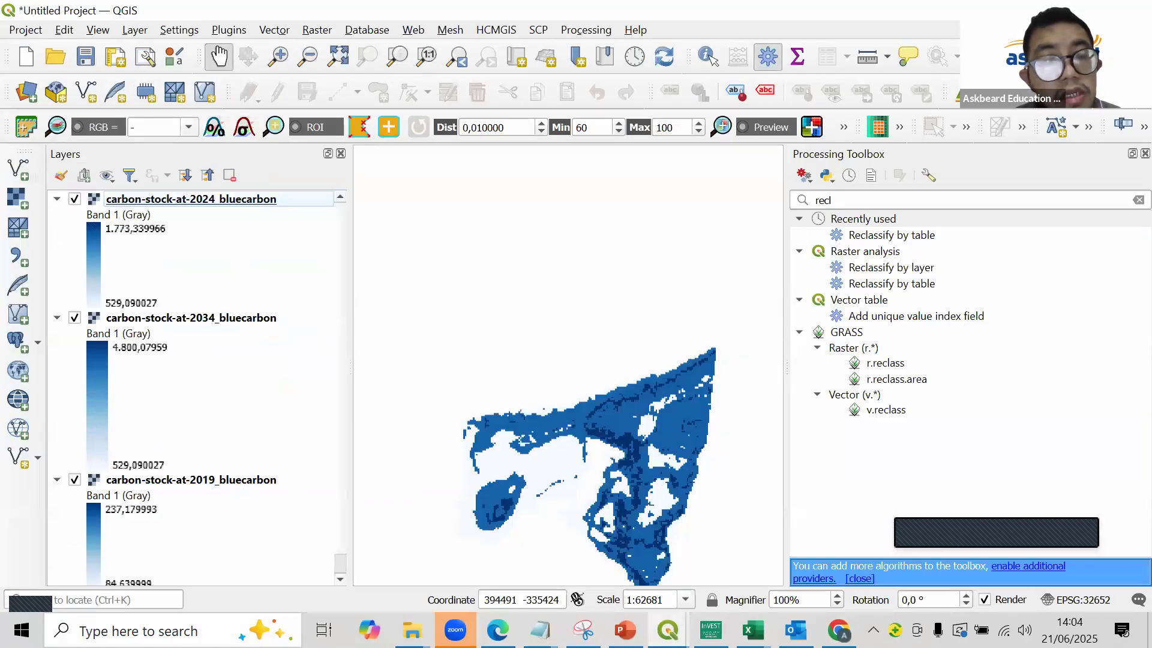
drag(191, 479, 243, 211)
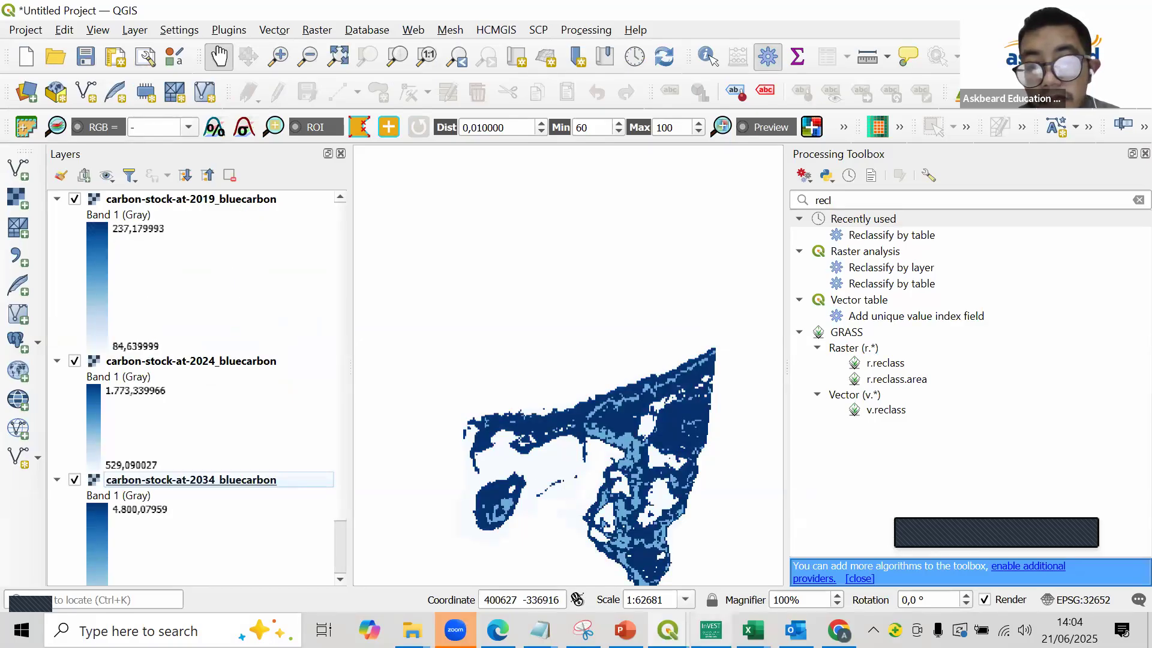
- Back in the print layout, refresh the map's layer and style locks so it holds the 2019 carbon stock raster
mouse_move(668, 630)
click(779, 547)
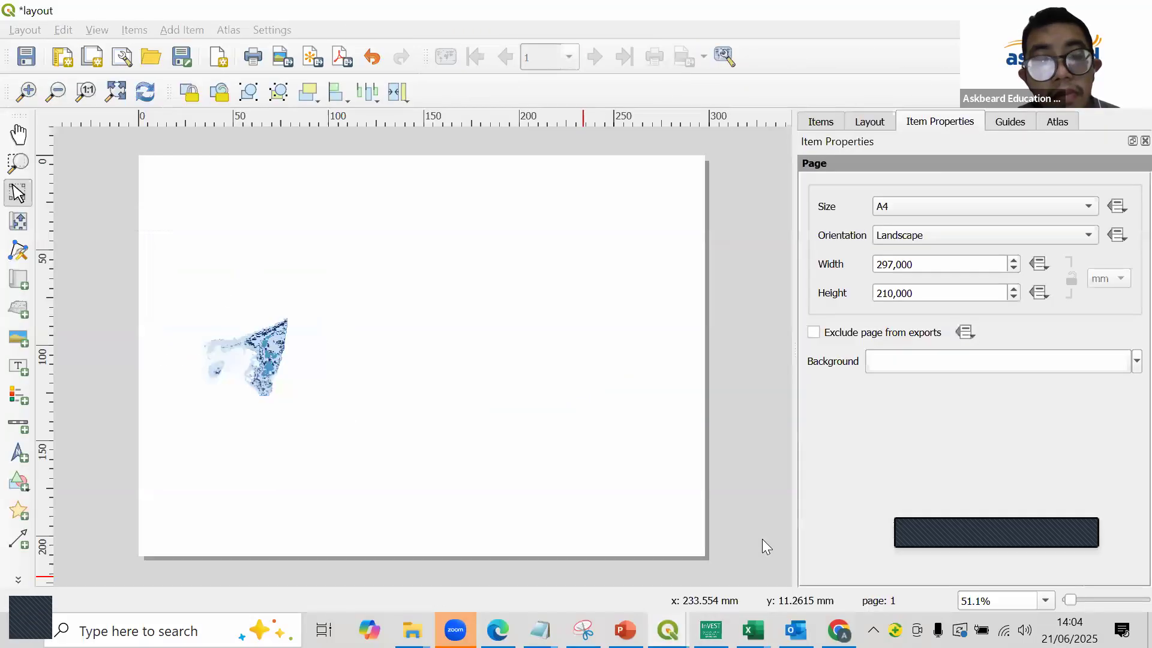
click(219, 297)
click(828, 427)
click(828, 427)
- Set the map's scale to 75000 and move its content so the whole study area sits inside the map
click(933, 254)
double_click(926, 252)
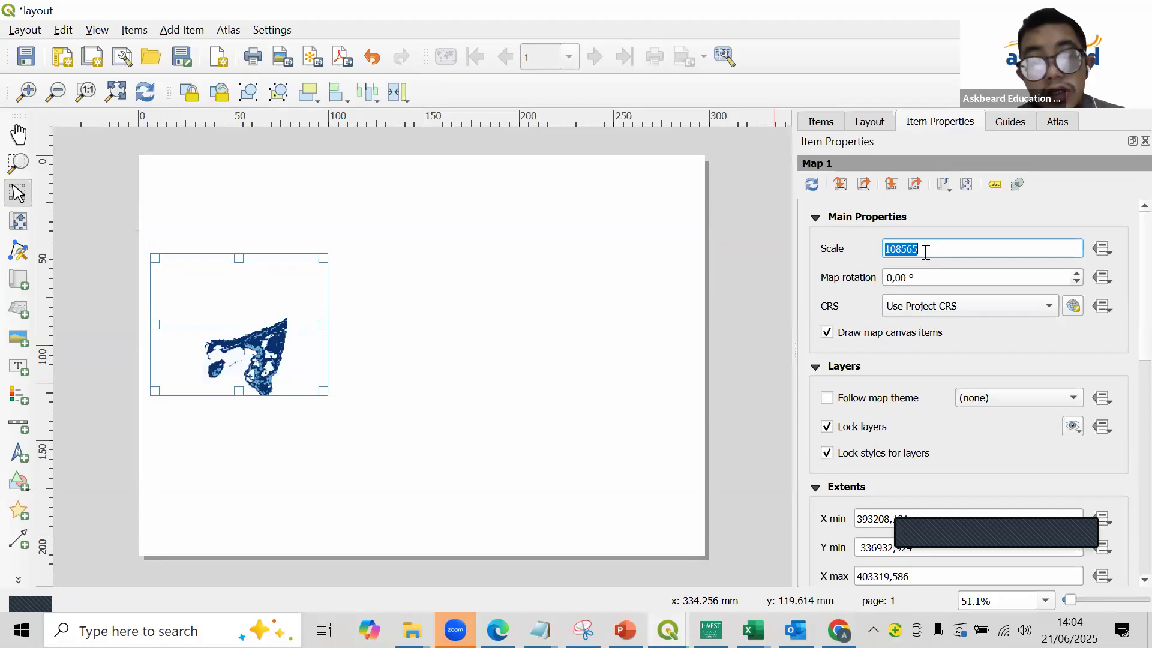
text(7)
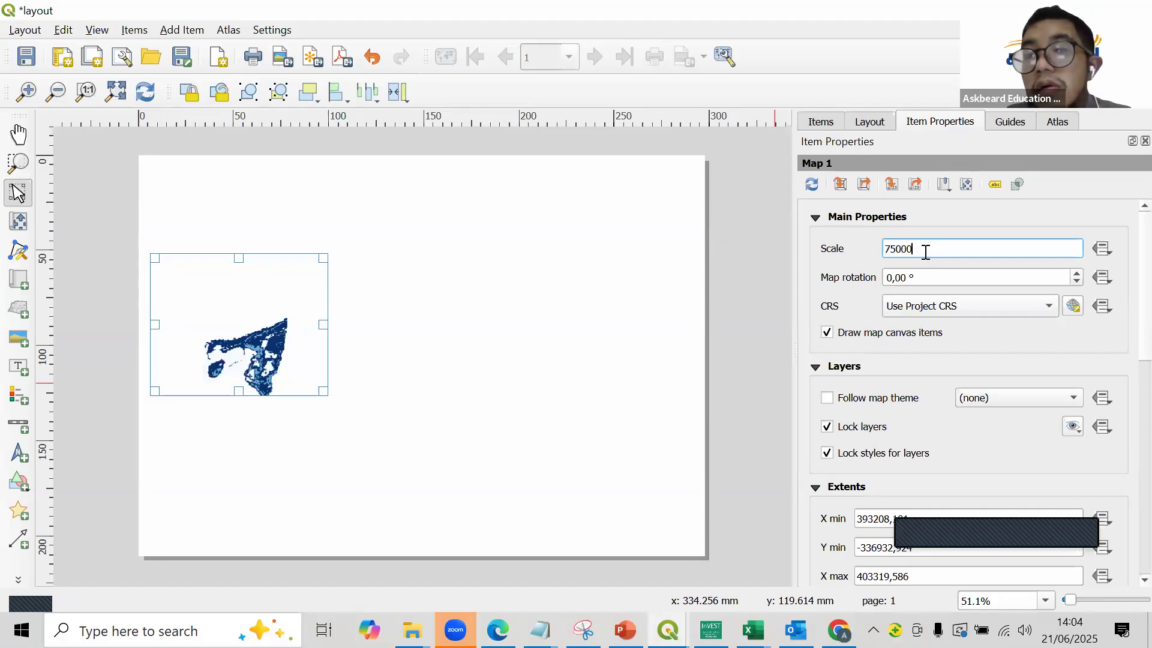
text(5000)
key(Return)
click(18, 221)
drag(216, 362, 238, 314)
key(v)
click(842, 429)
key(ctrl+z)
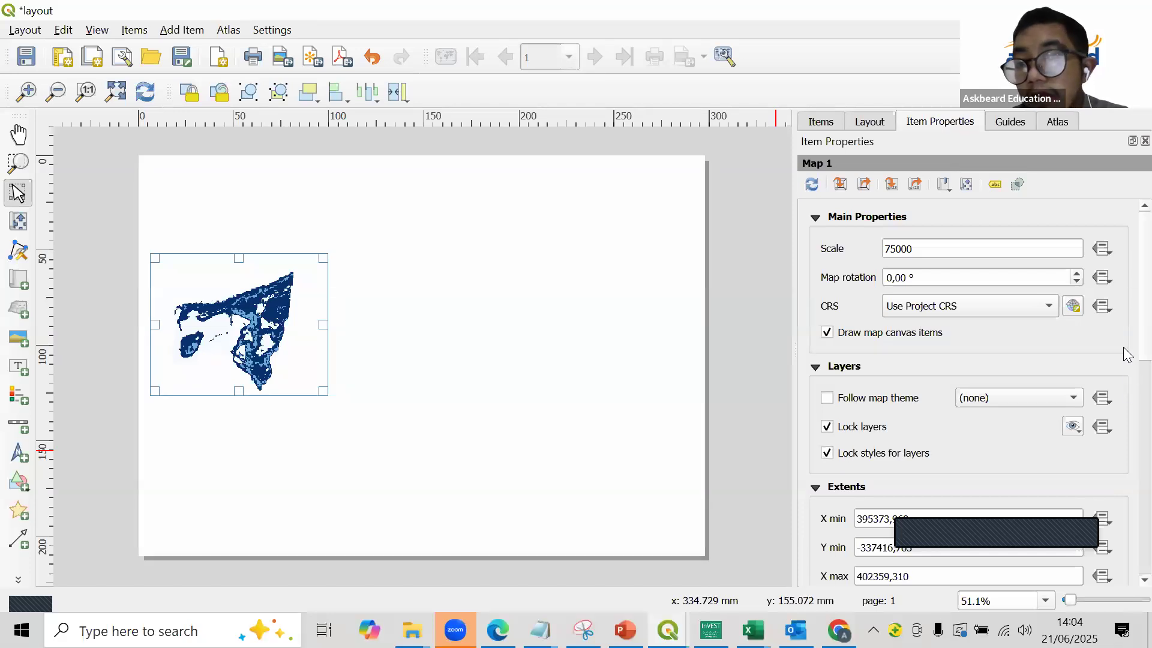
- Turn on the frame around the map
scroll(1127, 507, down, 10)
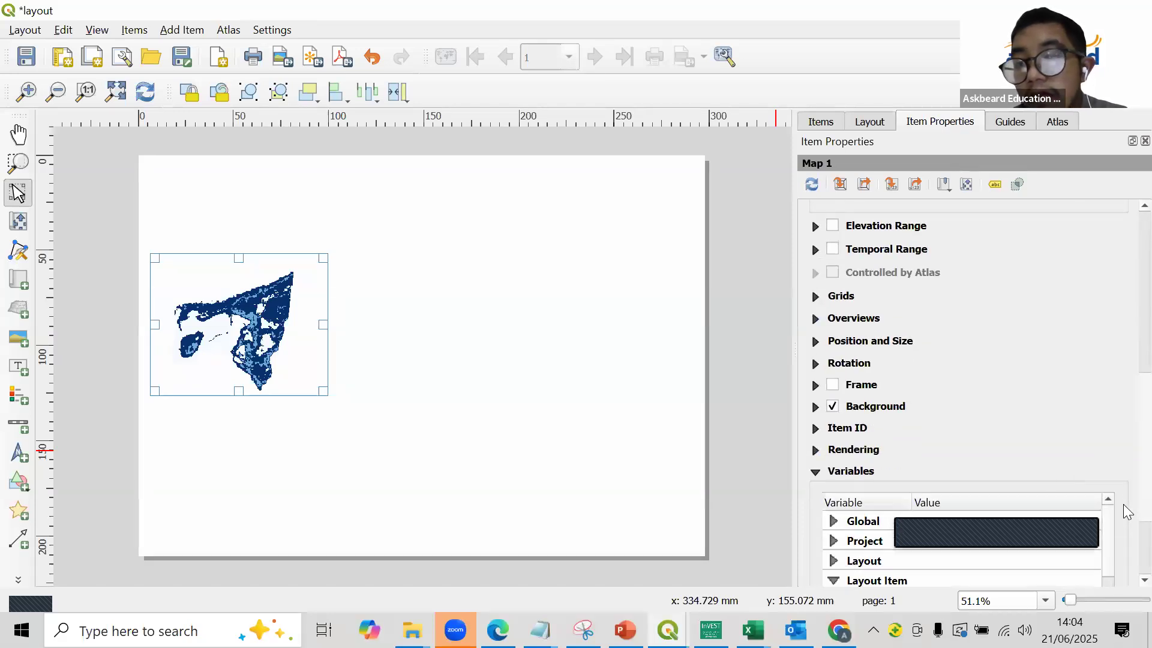
click(869, 388)
click(730, 307)
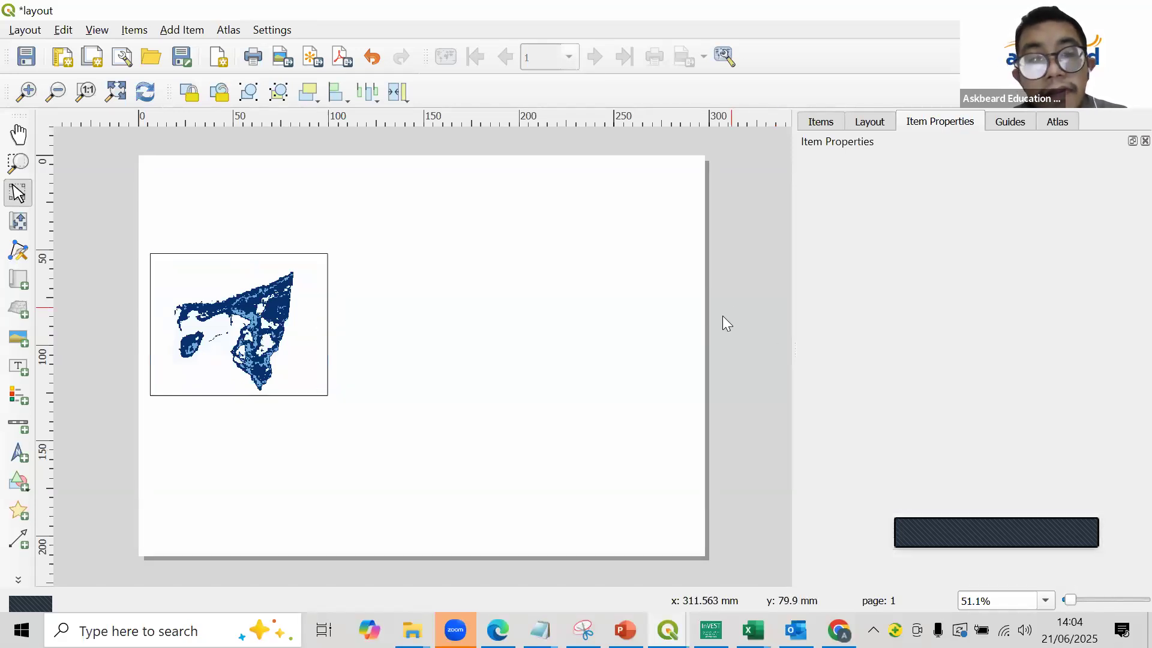
- Duplicate the framed map twice and place the copies in a row beside the original
click(249, 367)
key(ctrl+d)
drag(318, 429, 419, 311)
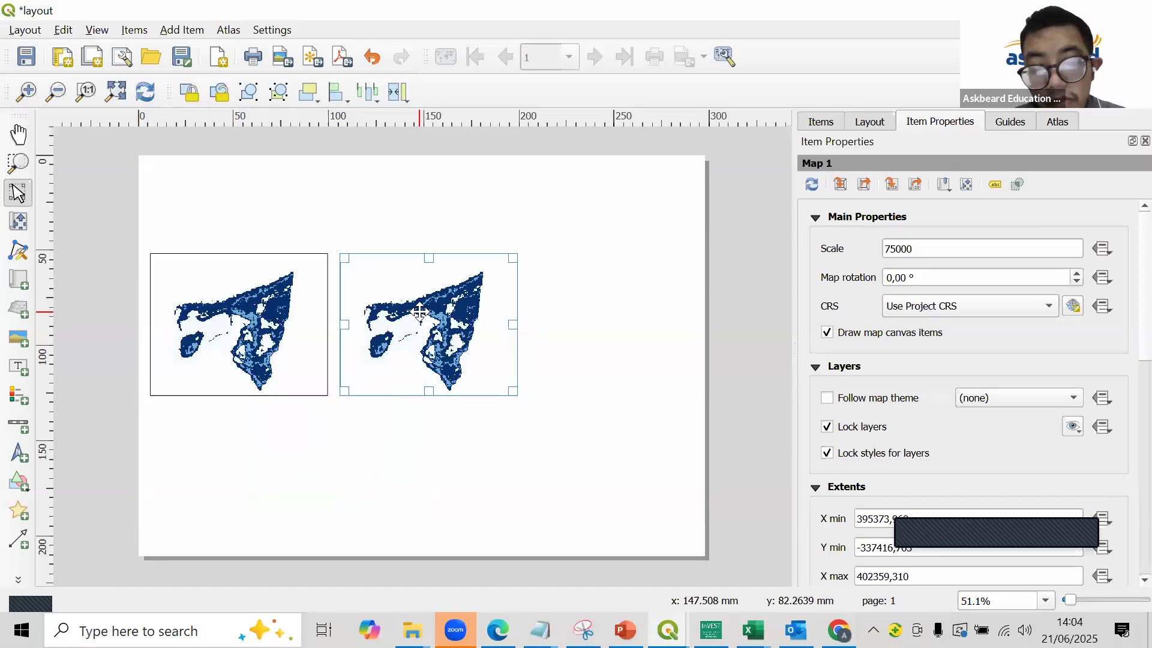
key(ctrl+d)
drag(486, 360, 618, 283)
- Adjust the positions of the three maps so they are aligned and evenly spaced across the page
drag(174, 306, 212, 295)
drag(436, 354, 428, 355)
drag(573, 337, 567, 336)
- Hide the 2019 carbon stock layer in the project and relock the middle map's layers and styles to show 2024
click(477, 322)
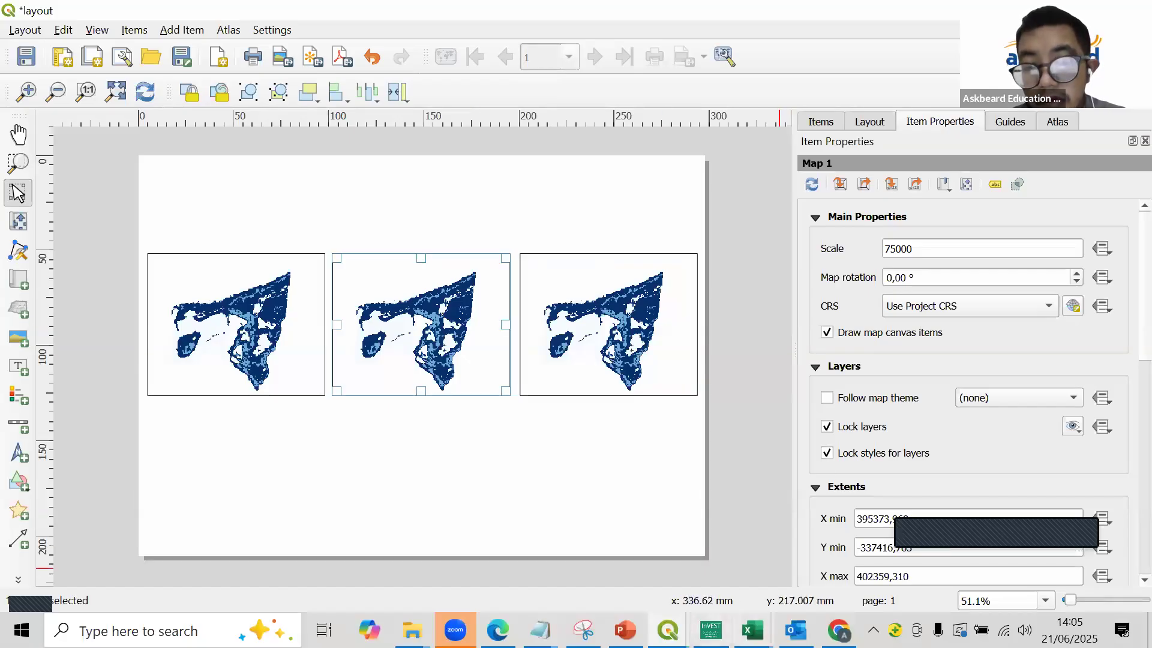
click(667, 630)
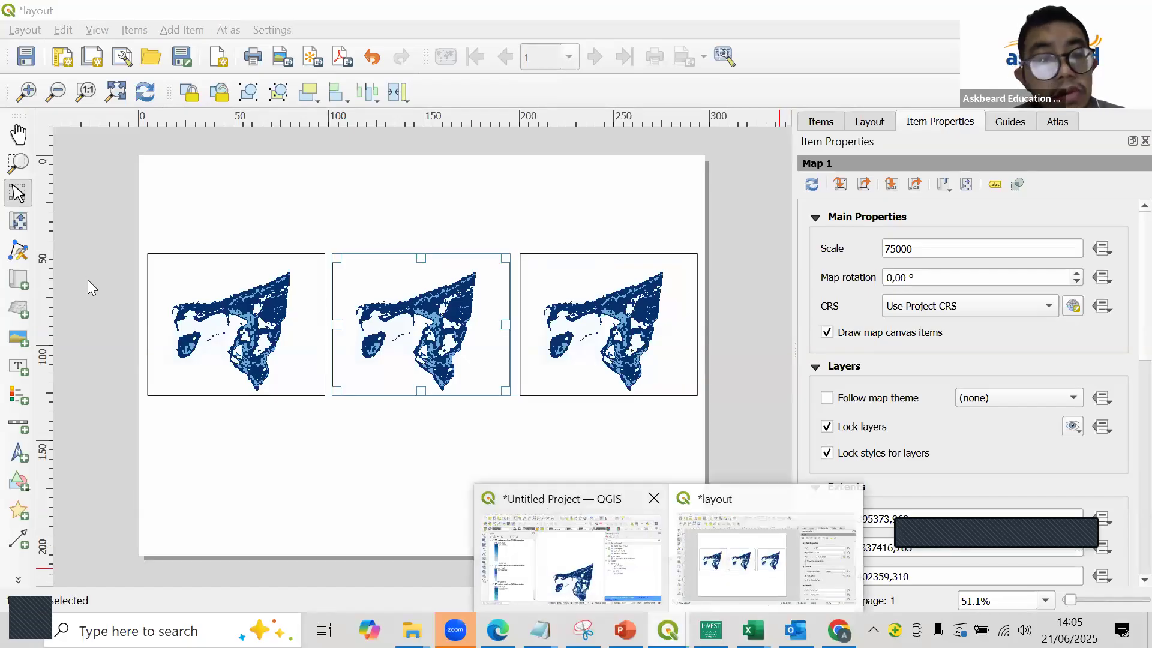
click(570, 558)
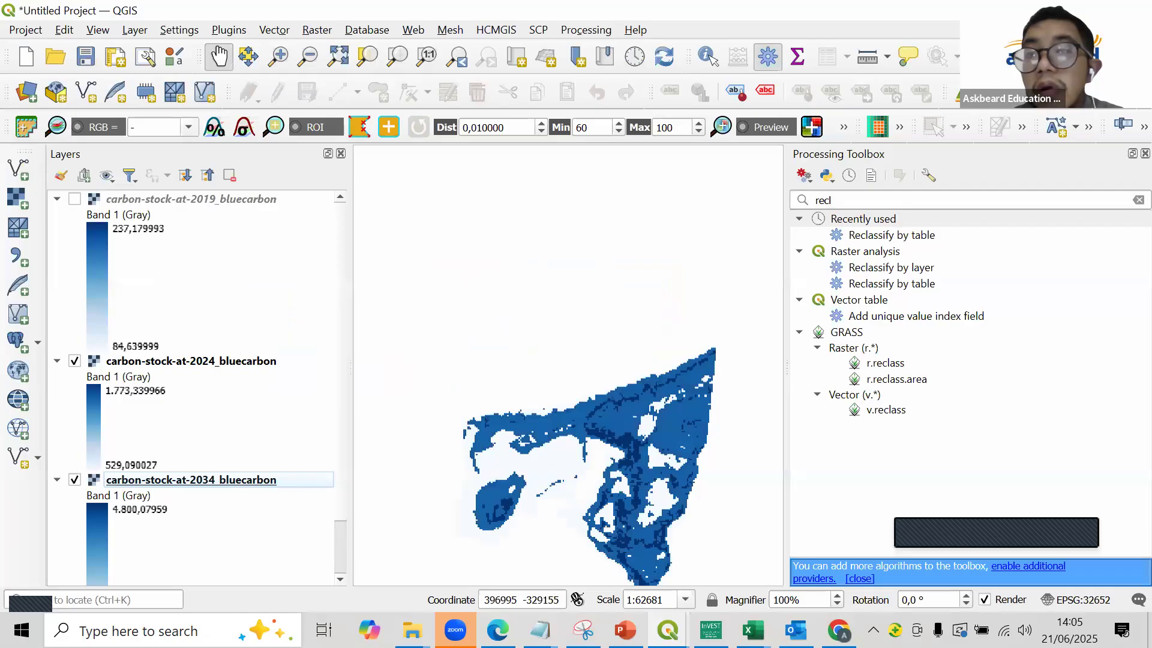
click(1048, 10)
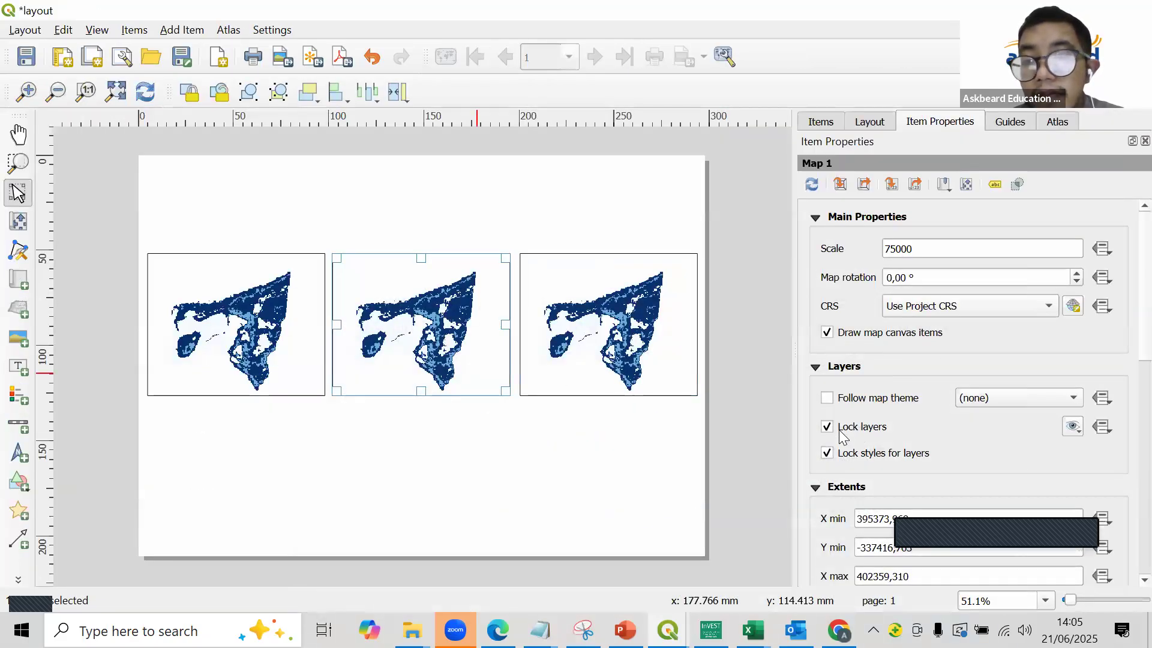
click(839, 429)
click(838, 427)
click(828, 454)
- Hide the 2024 carbon stock layer in the project and relock the third map's layers to show 2034
click(651, 371)
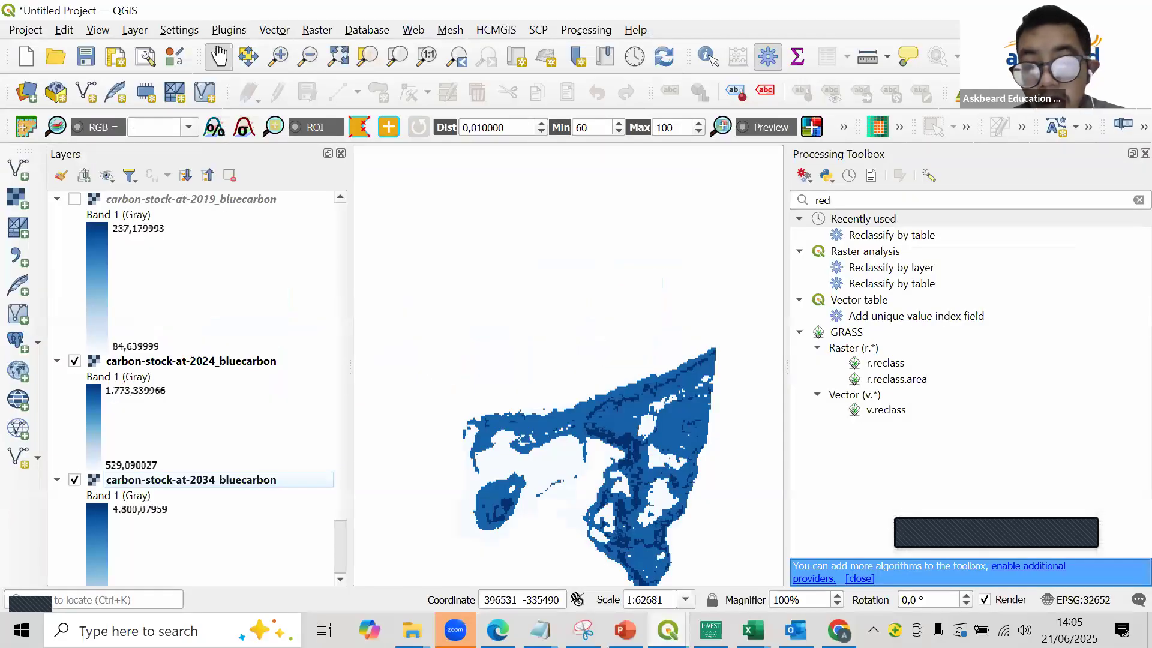
mouse_move(668, 630)
click(757, 557)
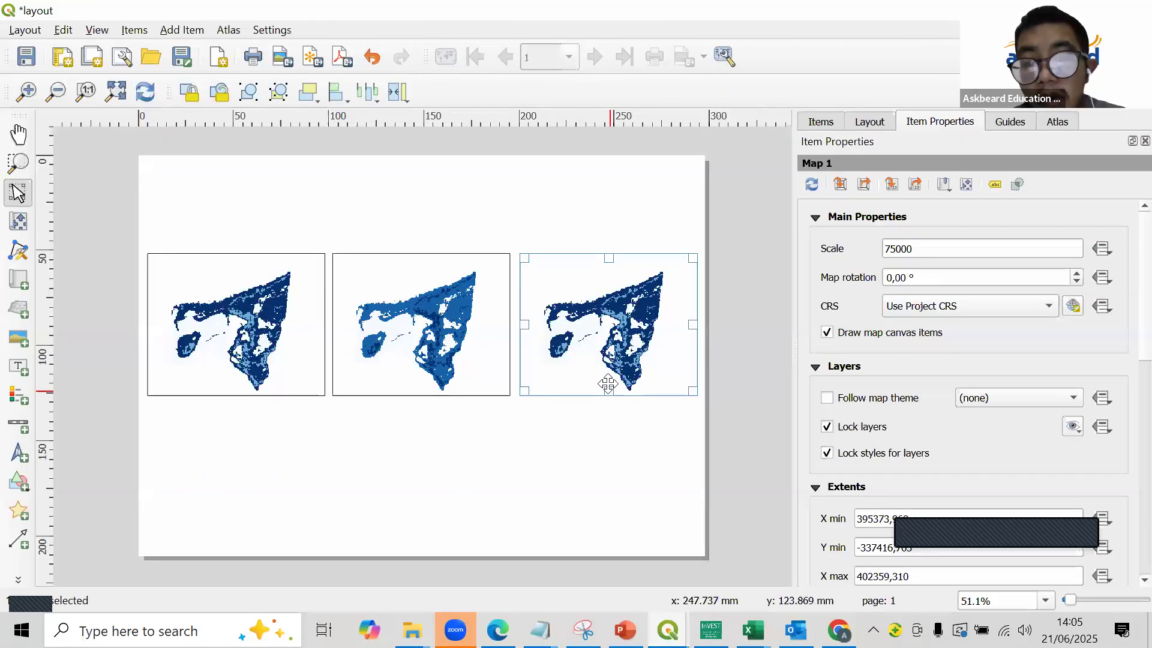
click(828, 427)
click(828, 427)
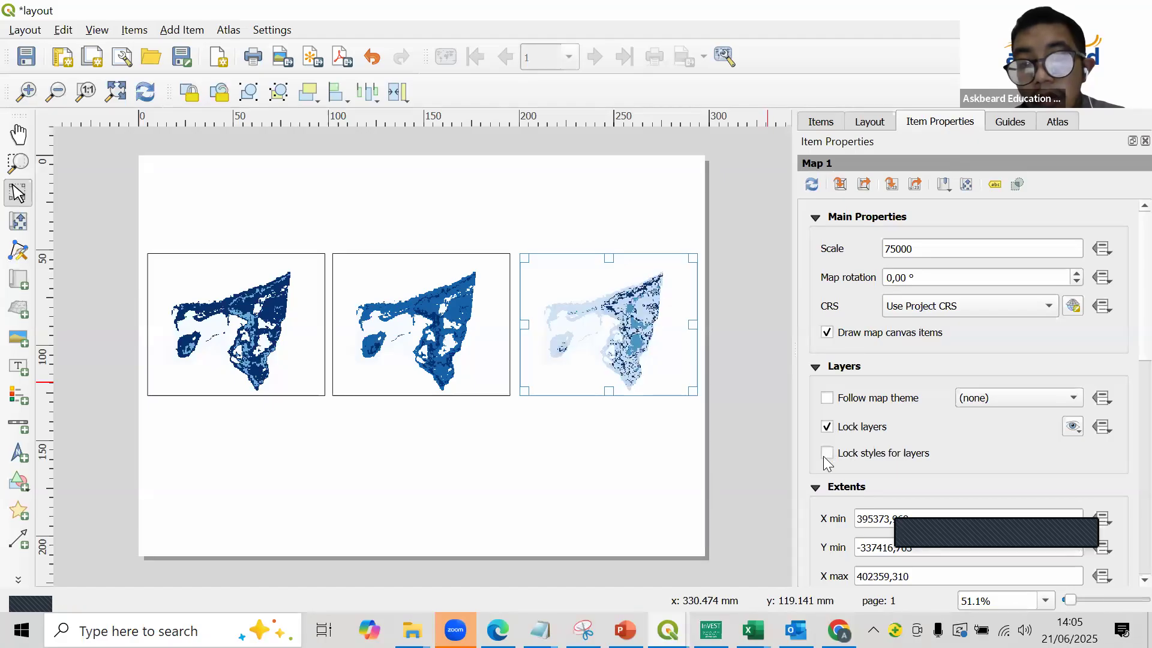
click(745, 368)
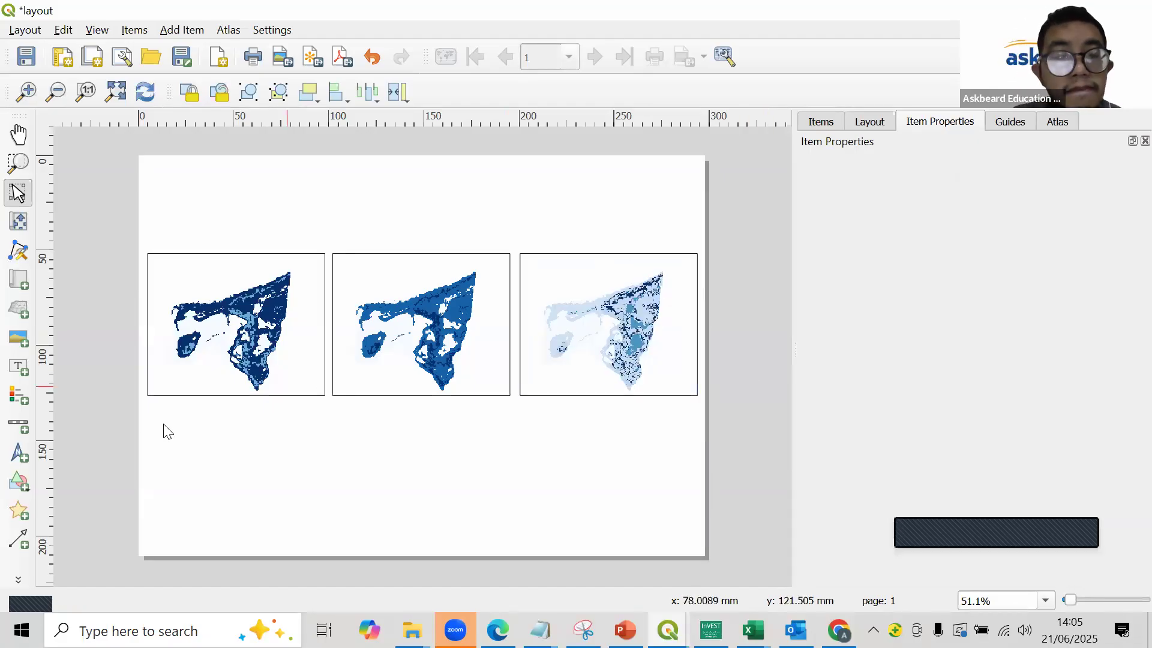
scroll(162, 434, up, 1)
scroll(302, 385, down, 1)
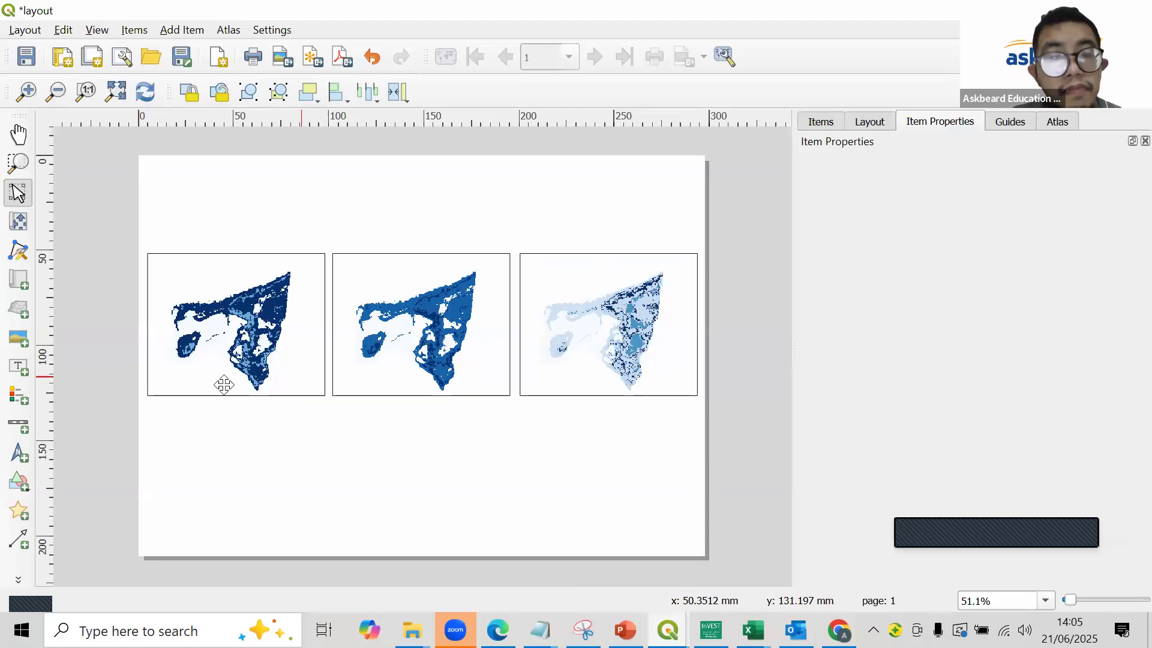
scroll(223, 387, up, 1)
scroll(351, 389, down, 1)
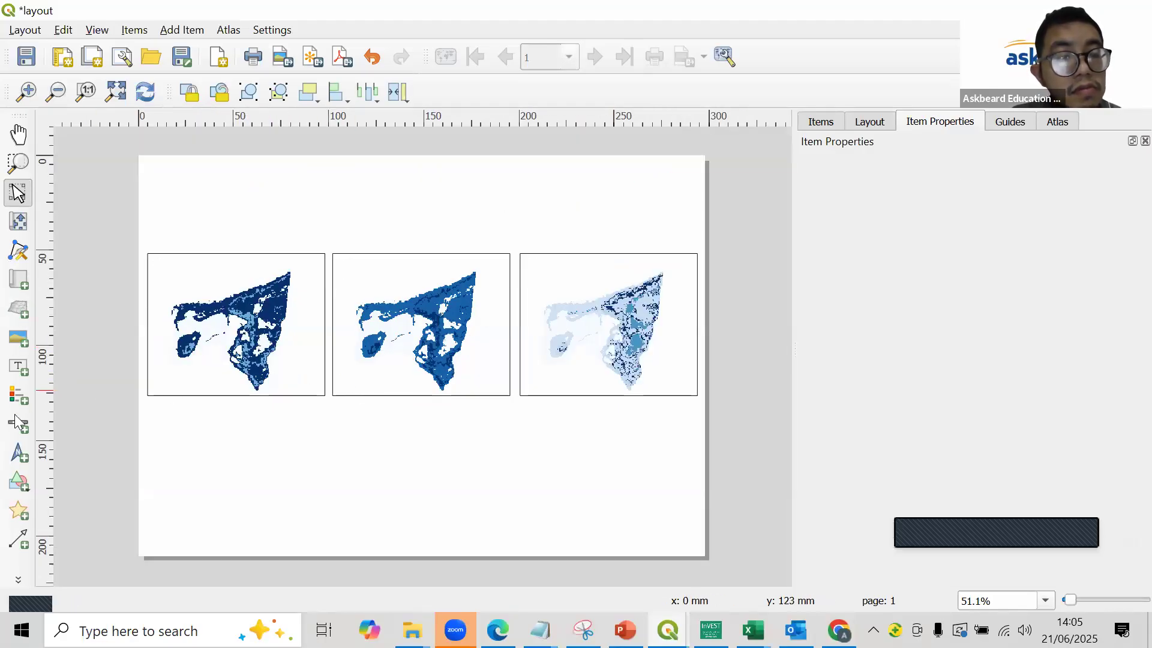
click(18, 395)
click(18, 363)
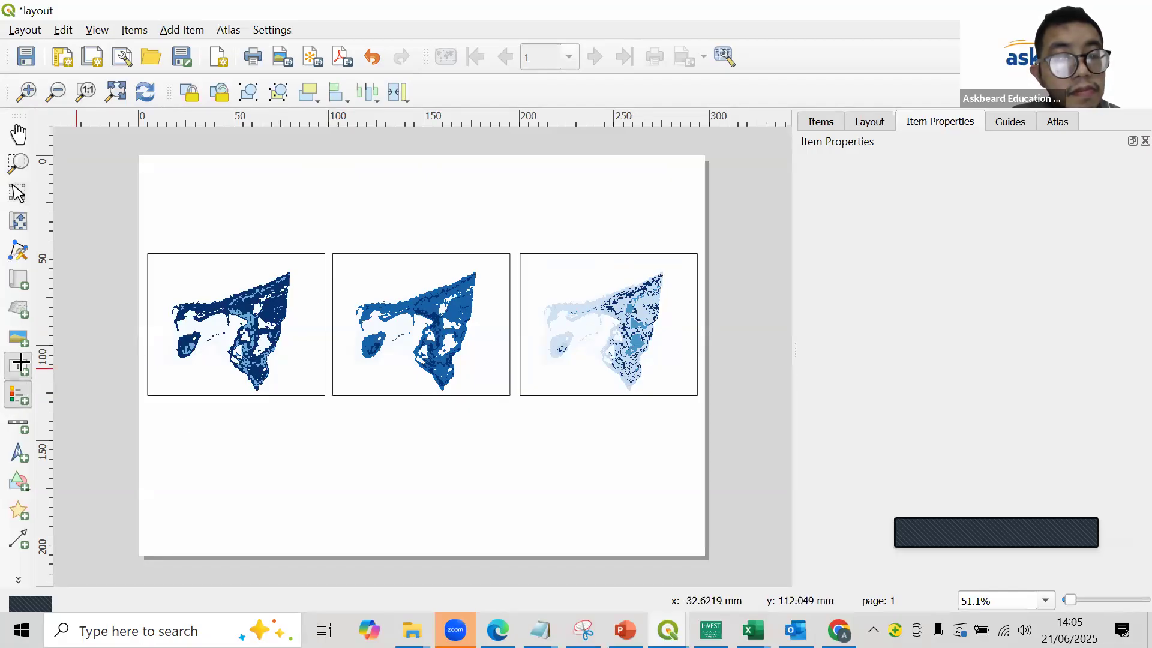
scroll(180, 417, up, 1)
drag(125, 301, 141, 451)
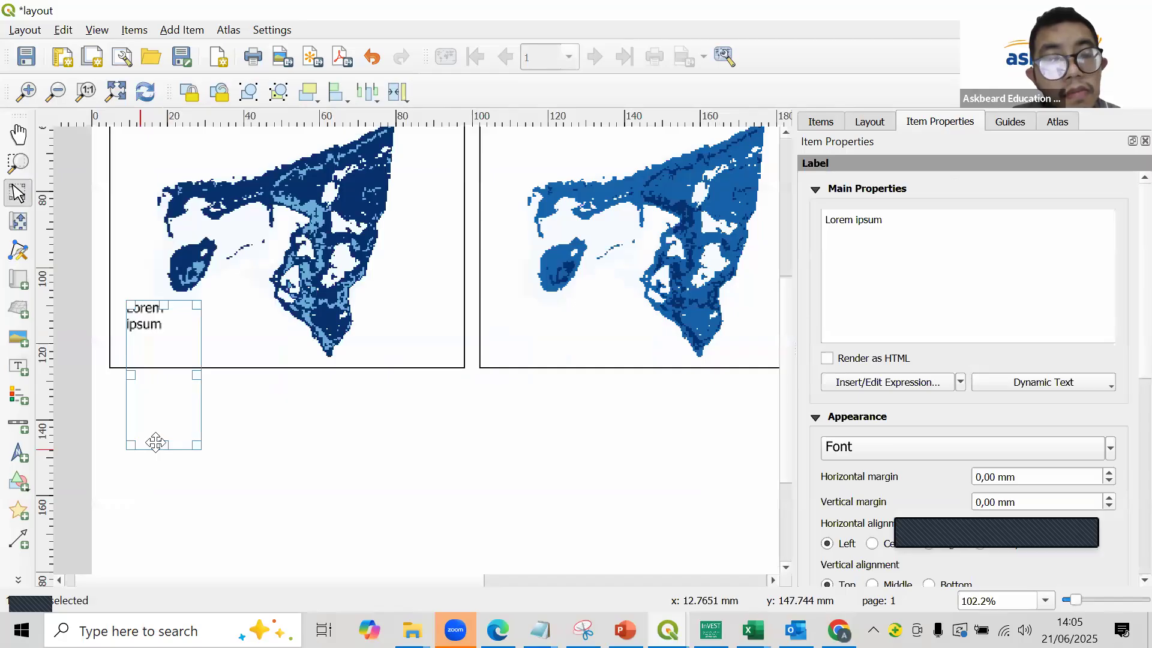
click(64, 31)
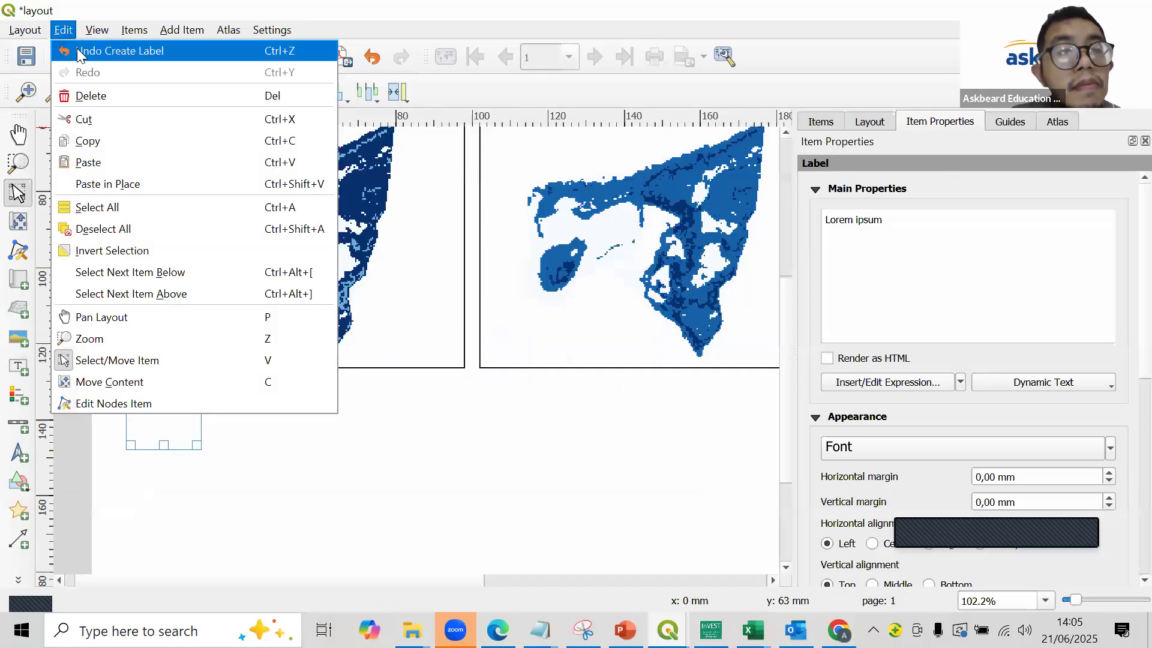
click(79, 49)
- Draw a narrow upright rectangle about 5 mm wide and 30 mm tall across the lower edge of the 2019 map
click(18, 491)
click(90, 478)
drag(127, 345, 163, 462)
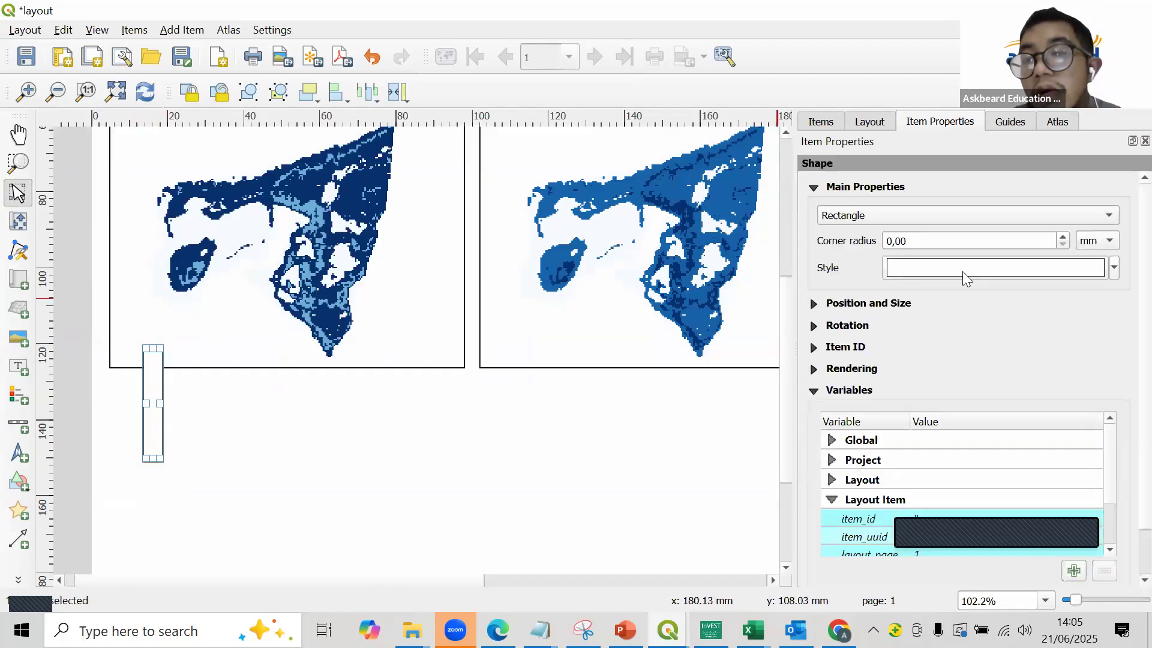
- Set the narrow rectangle's simple fill to the No Brush fill style
click(1014, 269)
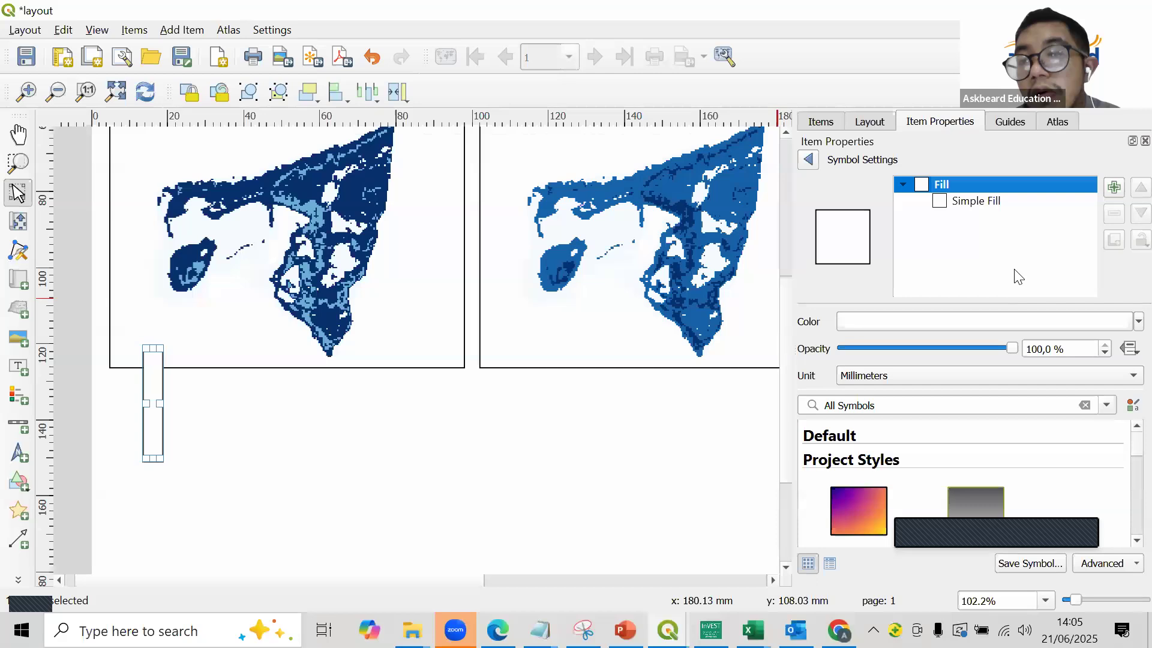
click(997, 202)
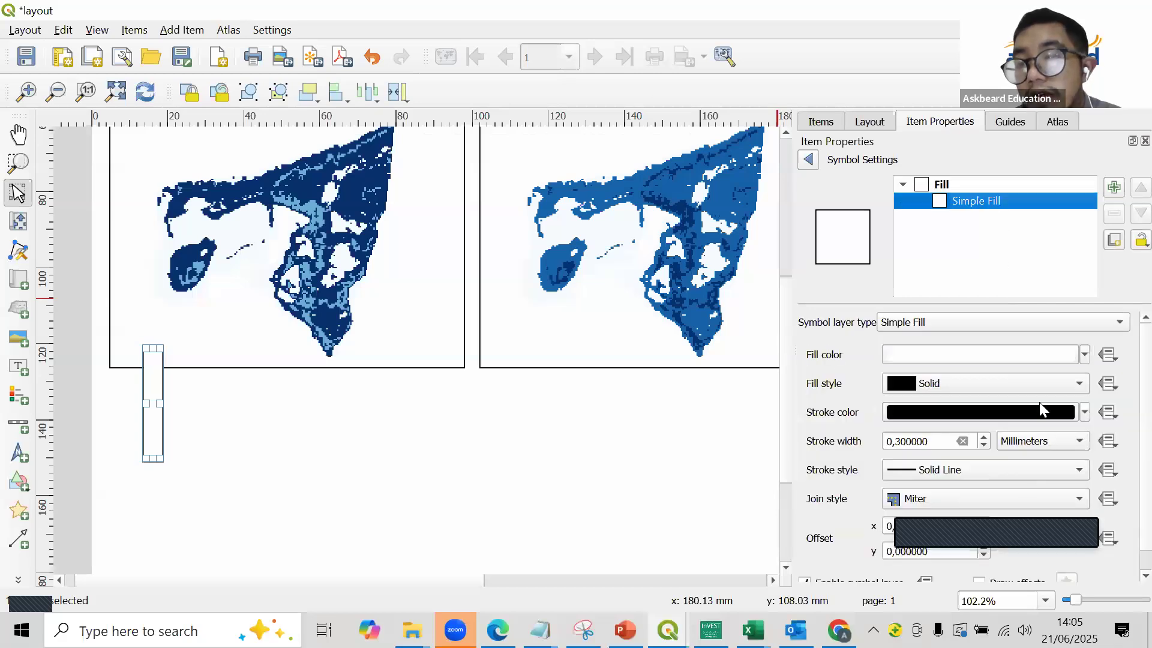
click(996, 355)
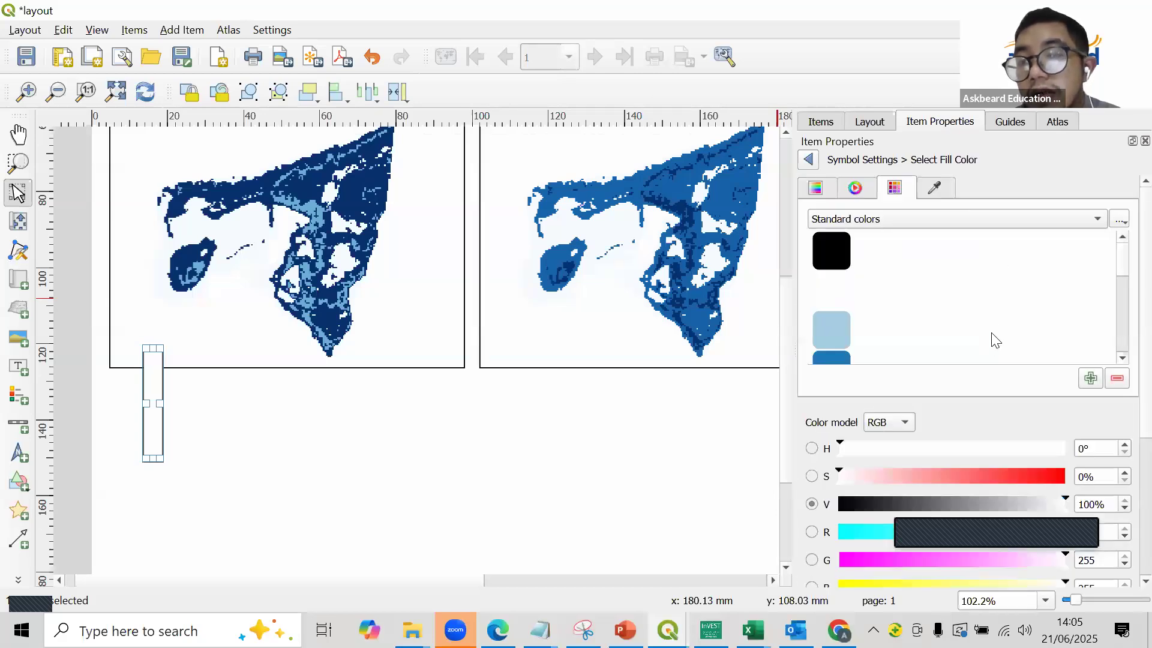
click(808, 161)
click(991, 384)
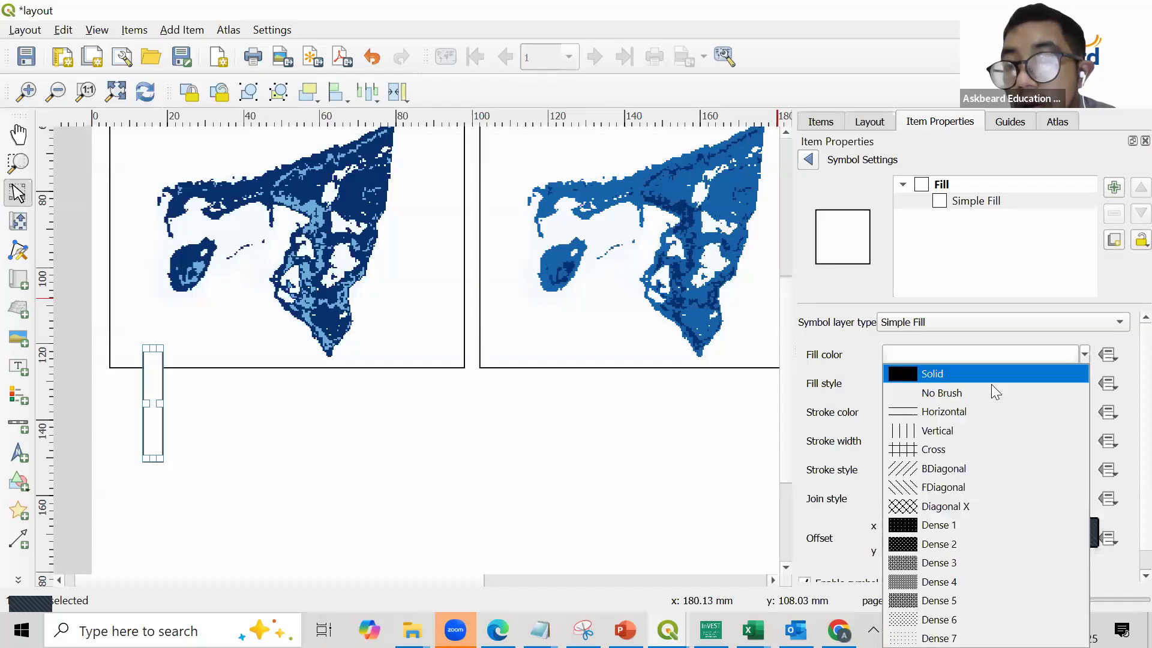
click(992, 390)
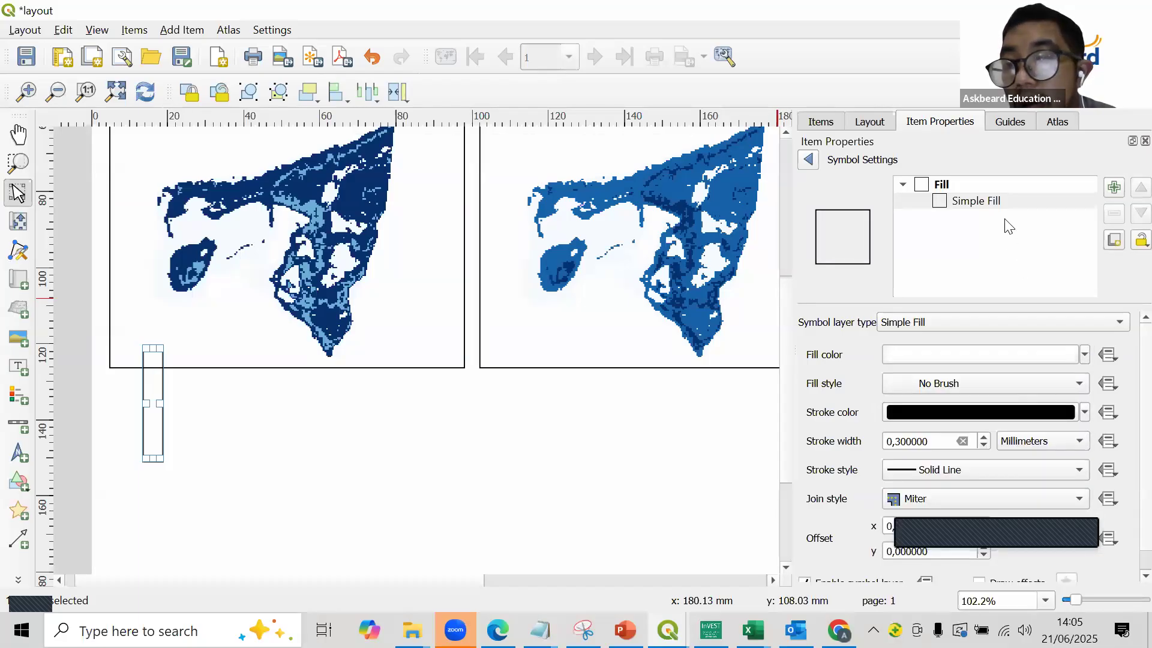
click(1012, 260)
- Change the rectangle's symbol layer to a Gradient Fill that uses the Blues color ramp
click(1051, 315)
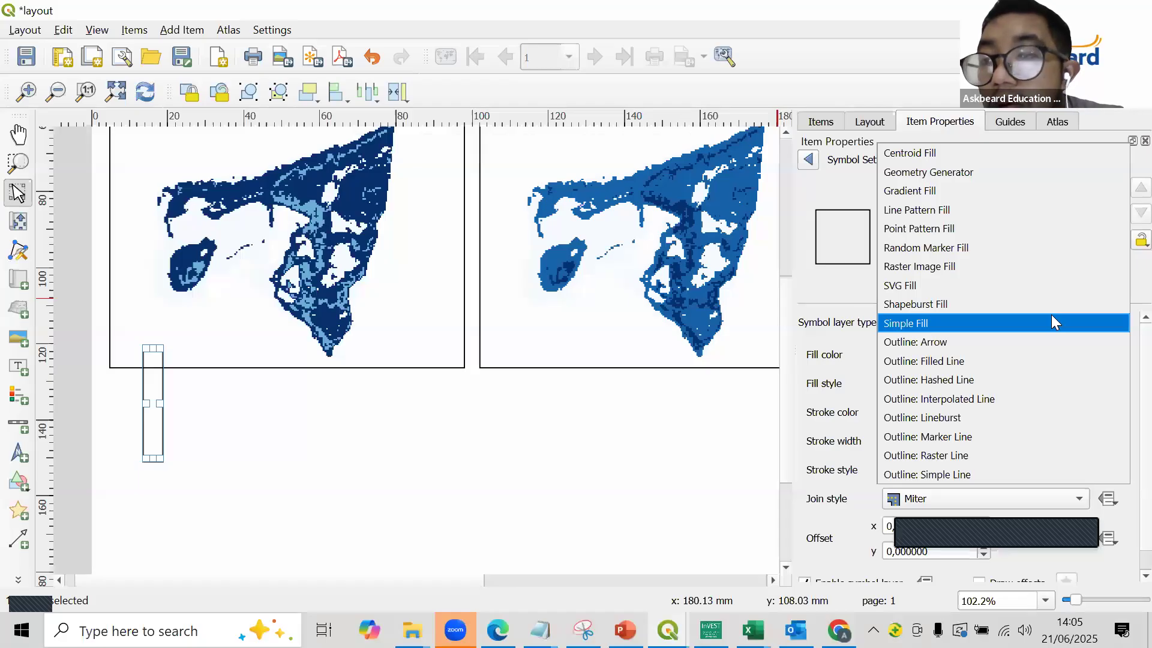
click(1026, 190)
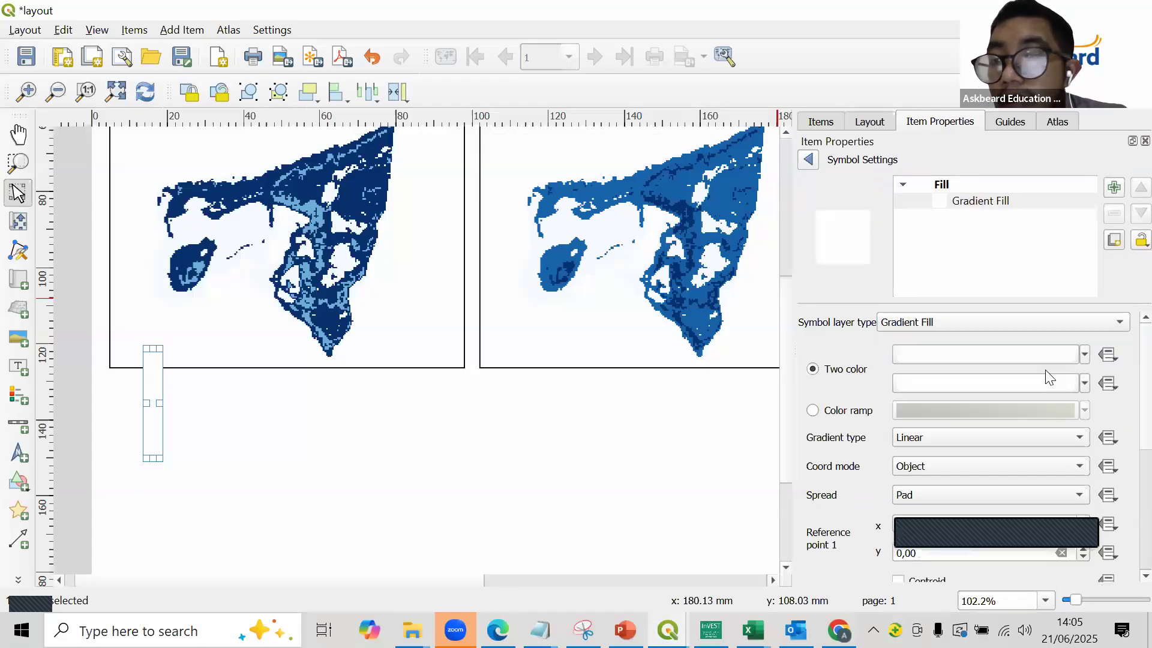
click(861, 411)
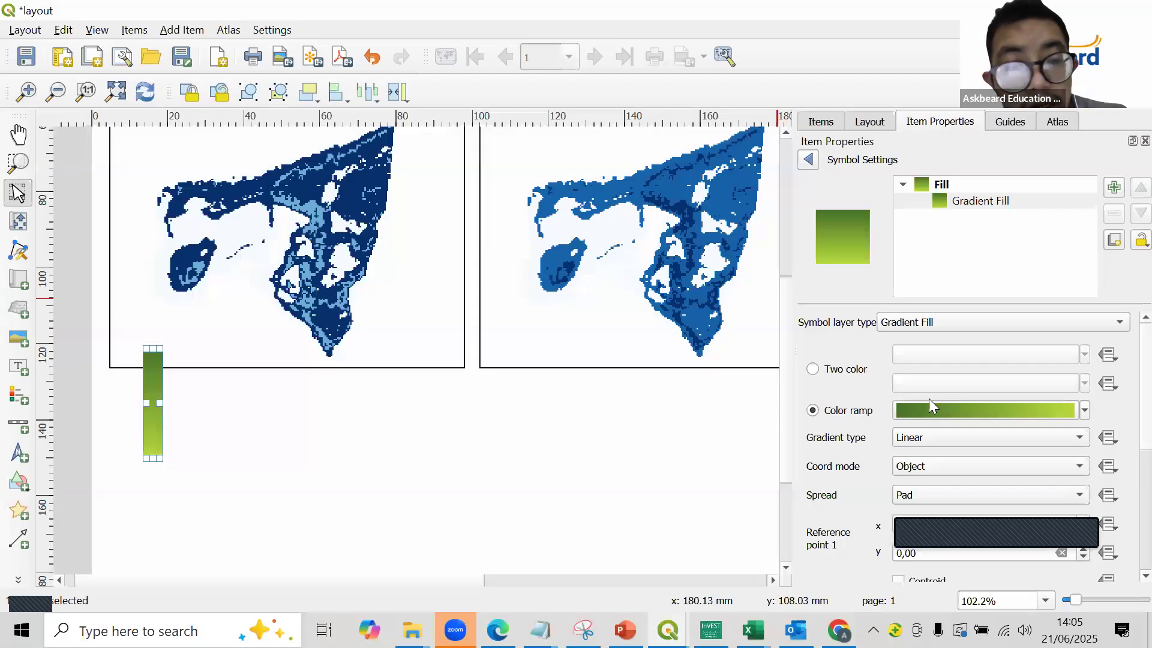
click(1084, 411)
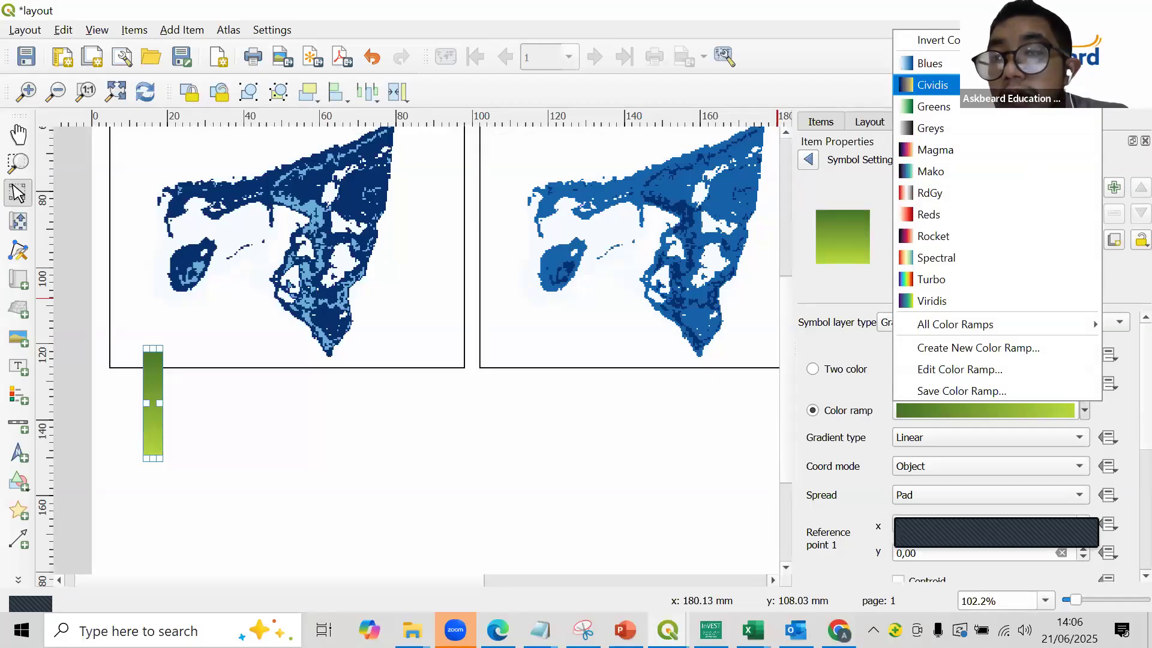
click(929, 63)
- Narrow the gradient rectangle to about 3 mm and move it to the blank area below the 2019 map
drag(161, 403, 155, 403)
drag(149, 447, 258, 542)
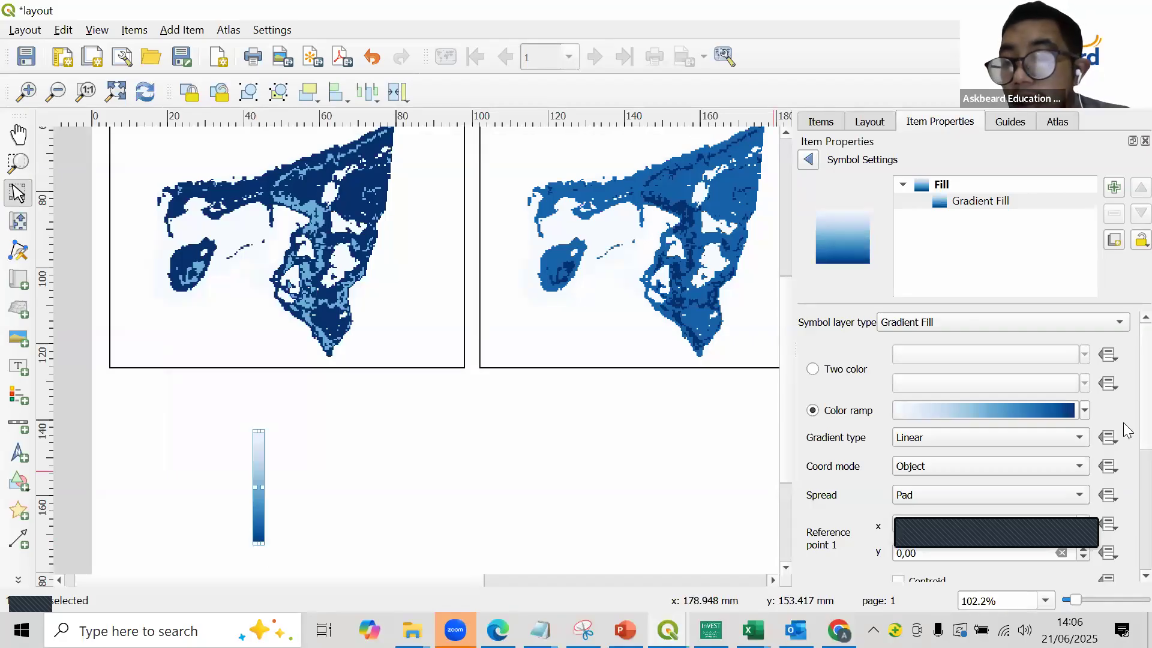
- Try gradient fill rotations of 270°, 90° and 180° on the rectangle, and reset the rotation to 0°
scroll(1128, 432, down, 5)
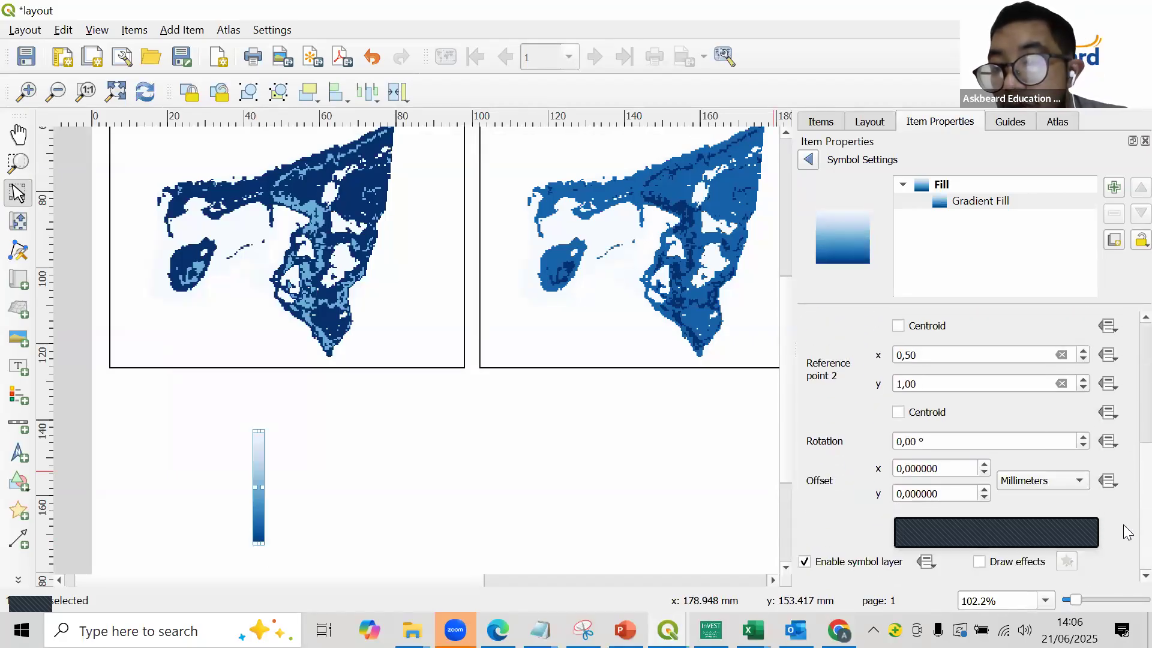
click(900, 450)
text(27)
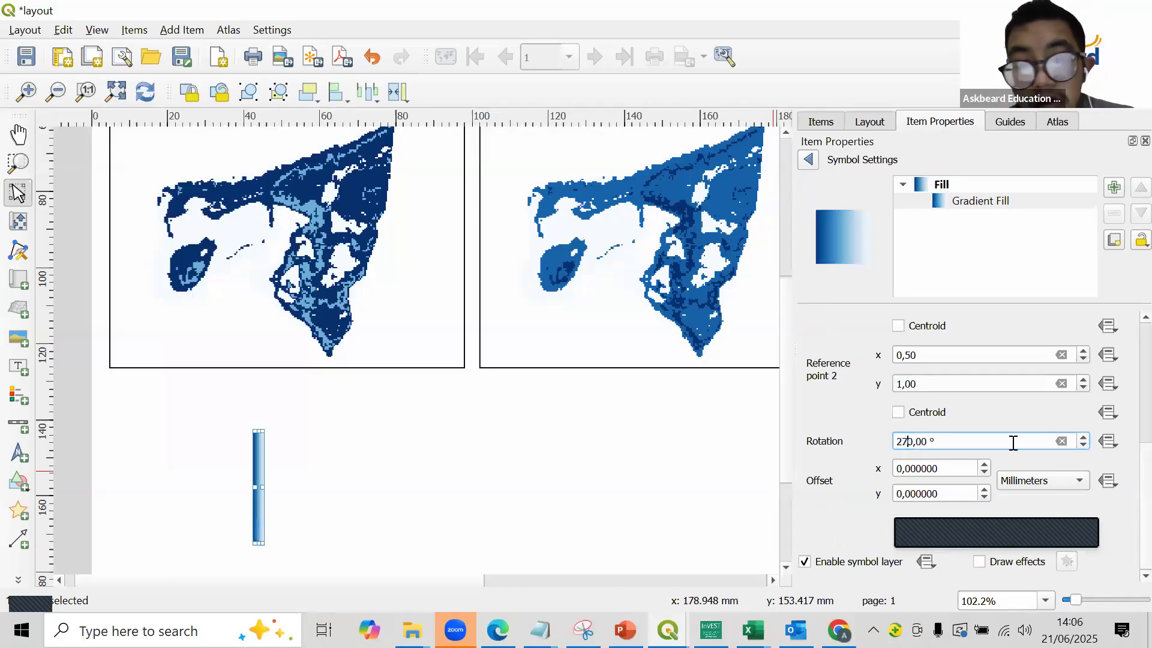
click(948, 448)
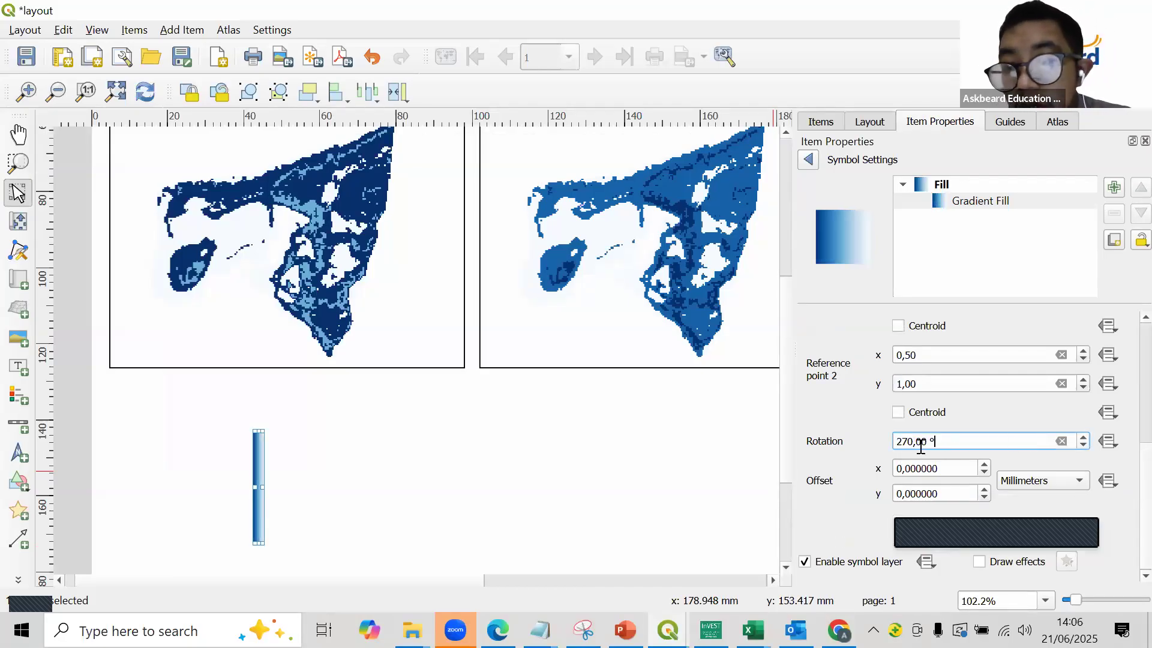
text(90)
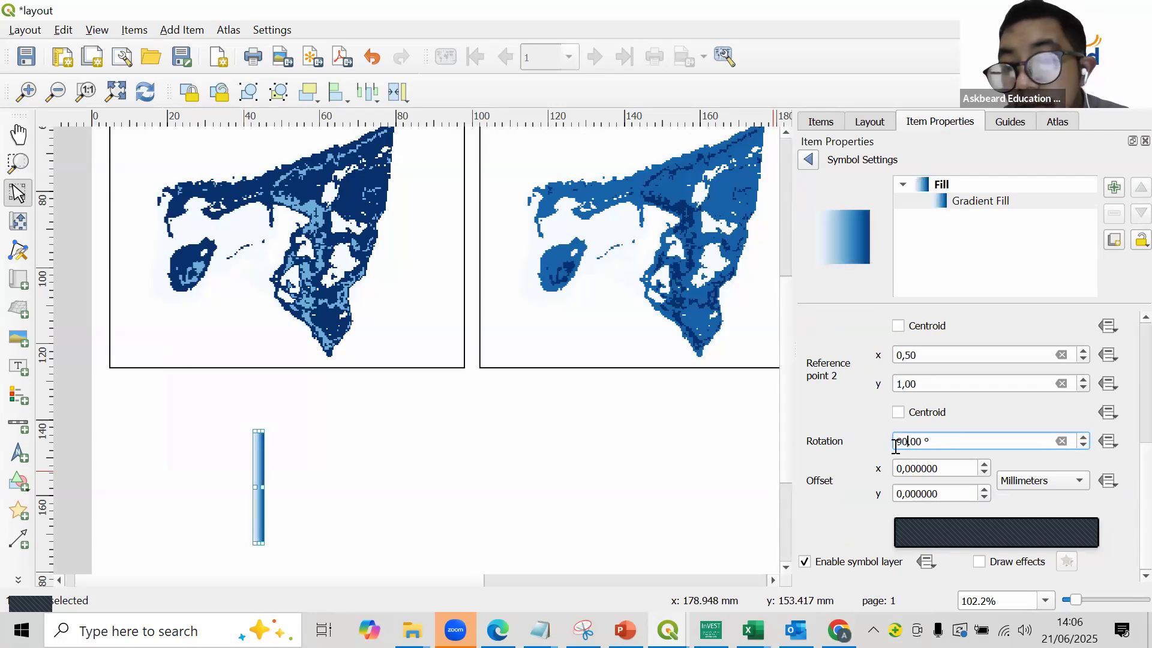
text(18)
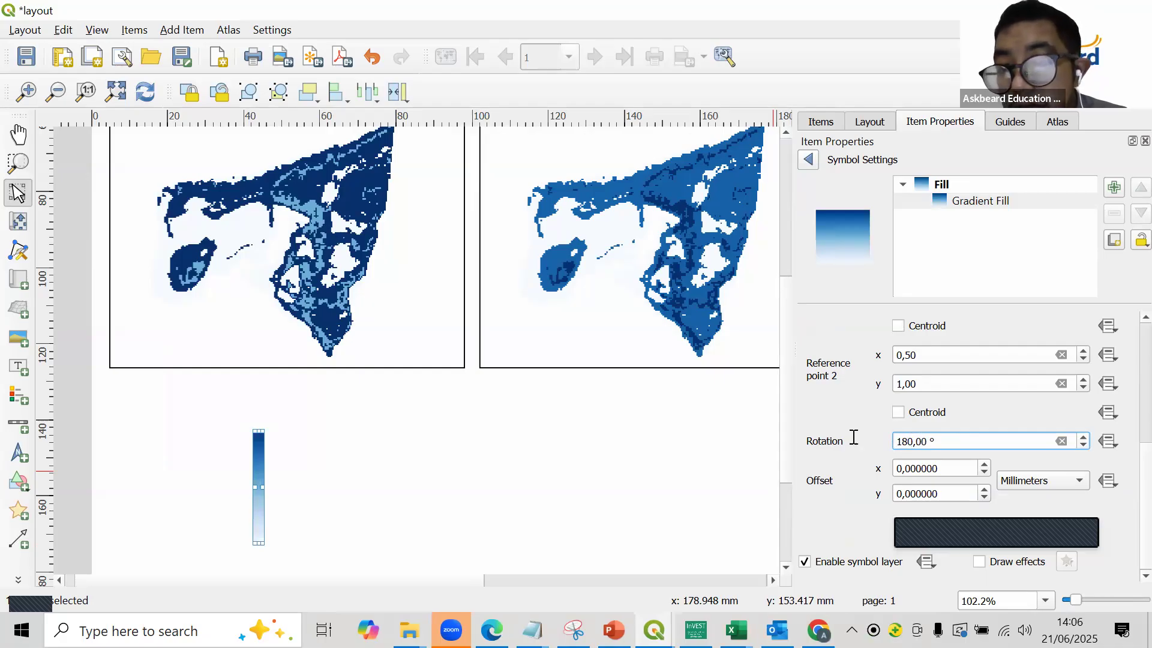
text(0)
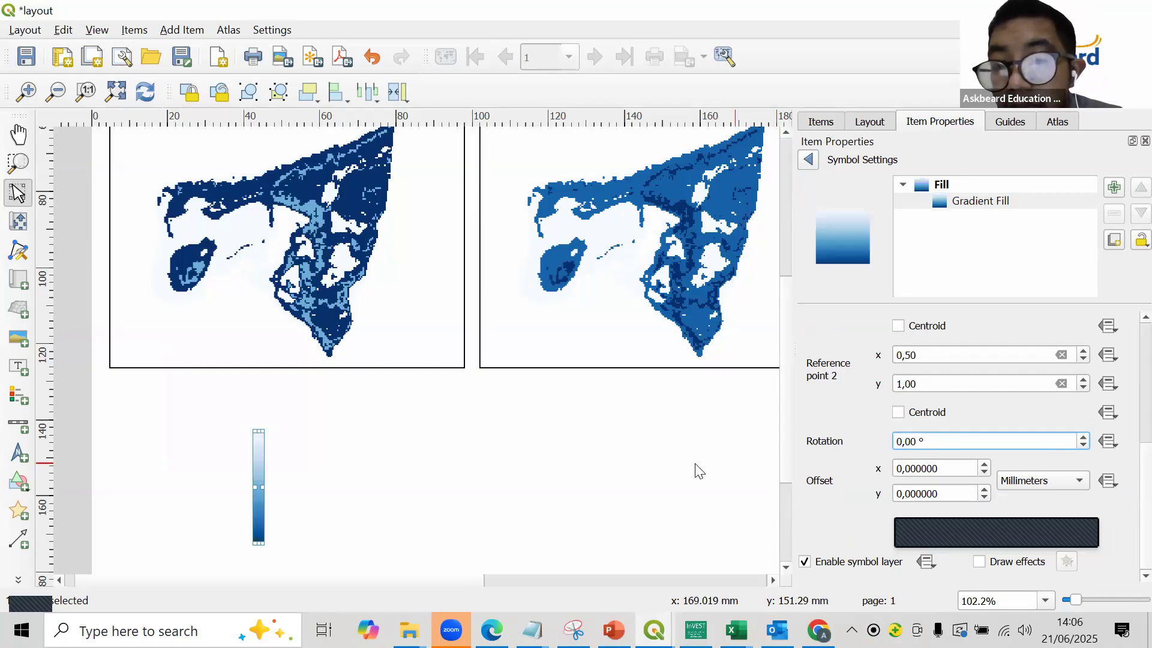
click(697, 469)
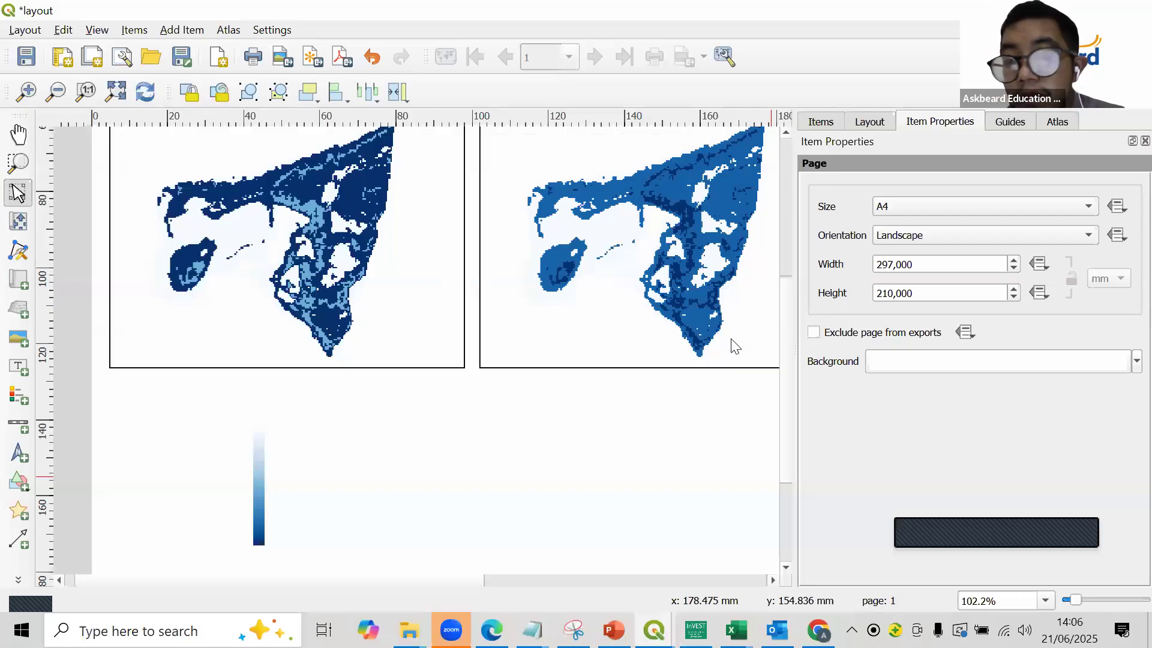
- Rotate the gradient rectangle itself by 270° and place it inside the lower-left corner of the 2019 map
click(260, 450)
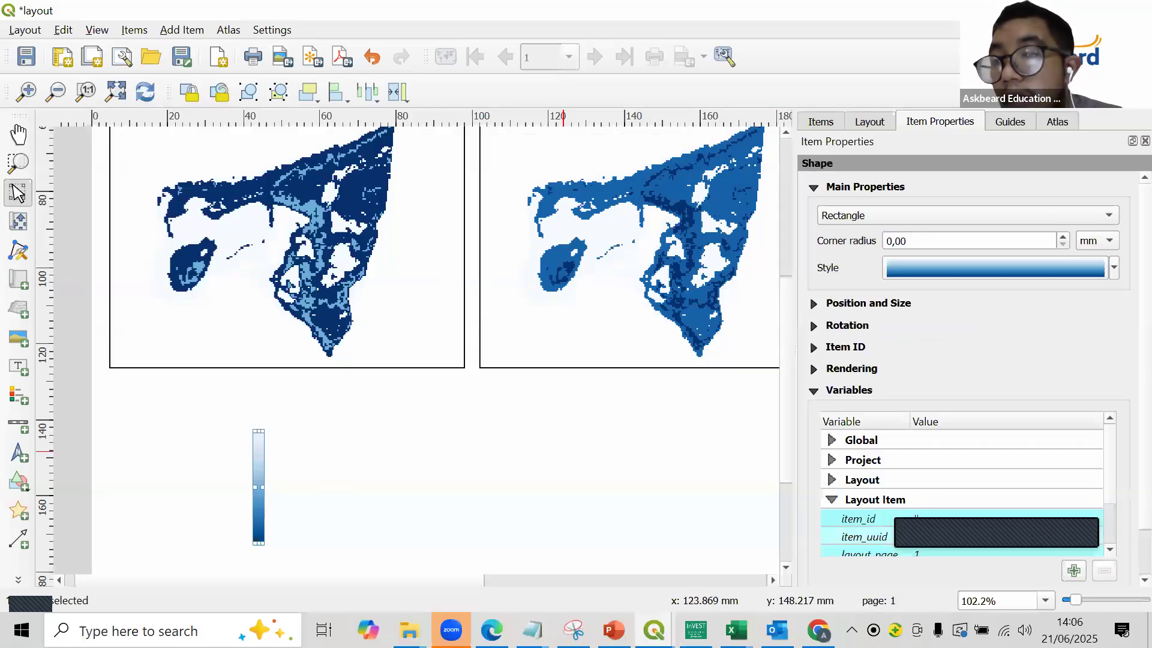
click(1124, 571)
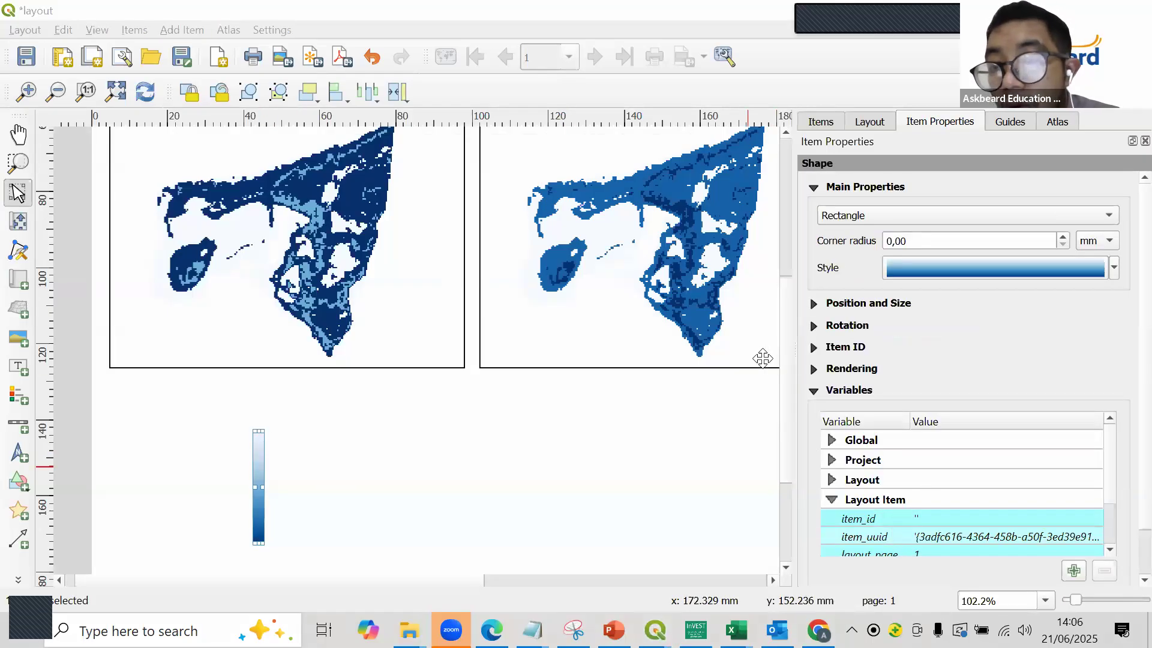
click(814, 326)
click(860, 355)
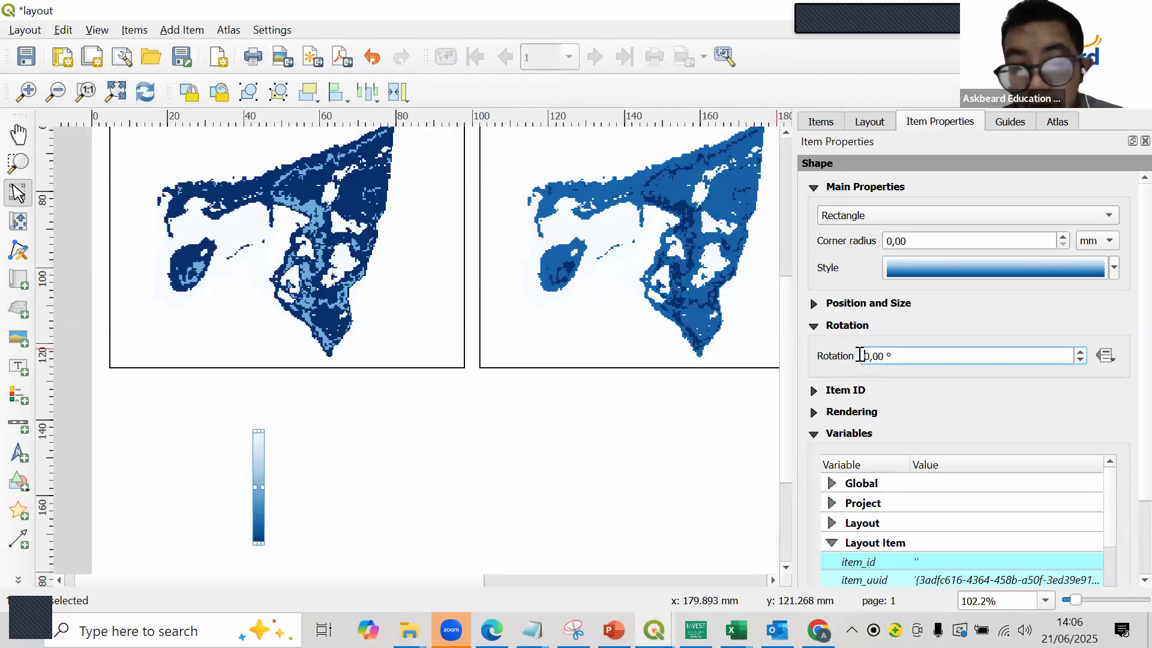
text(27)
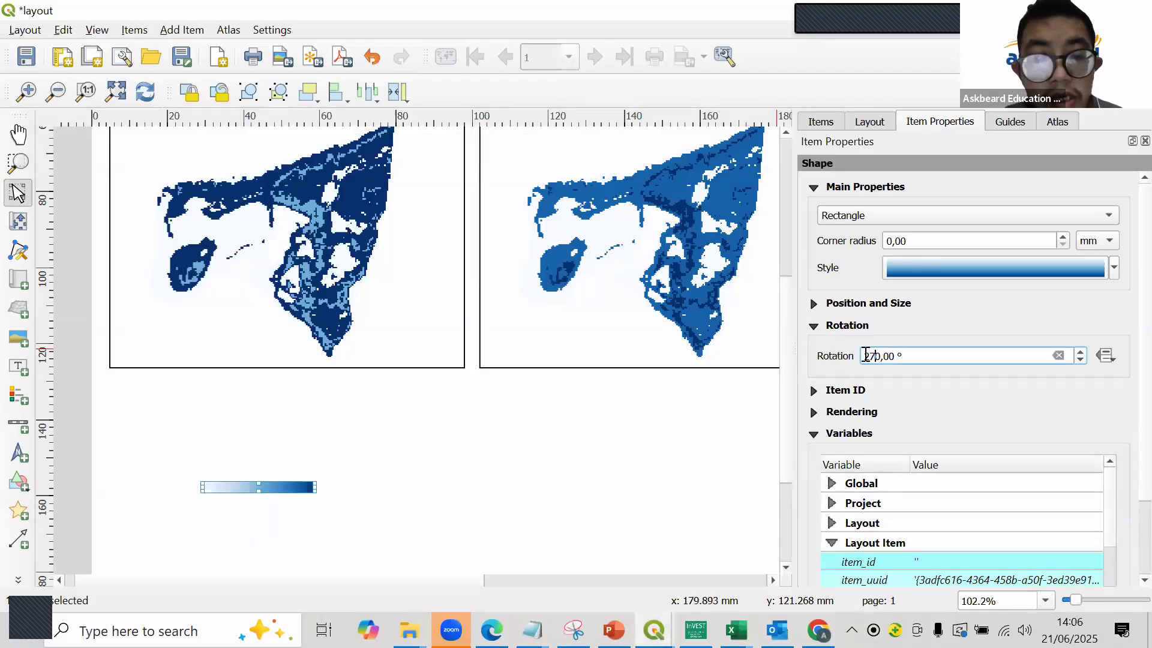
click(465, 514)
drag(289, 482, 207, 351)
click(216, 384)
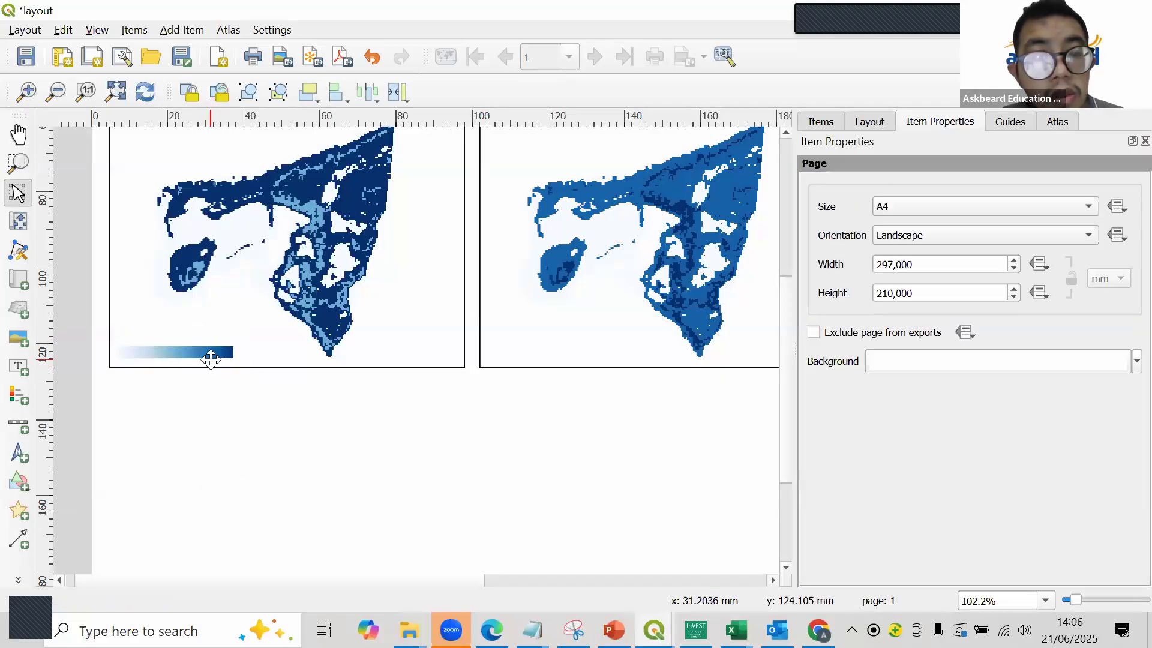
- Copy the gradient bar and place the duplicate in the lower-left corner of the 2024 map
click(202, 354)
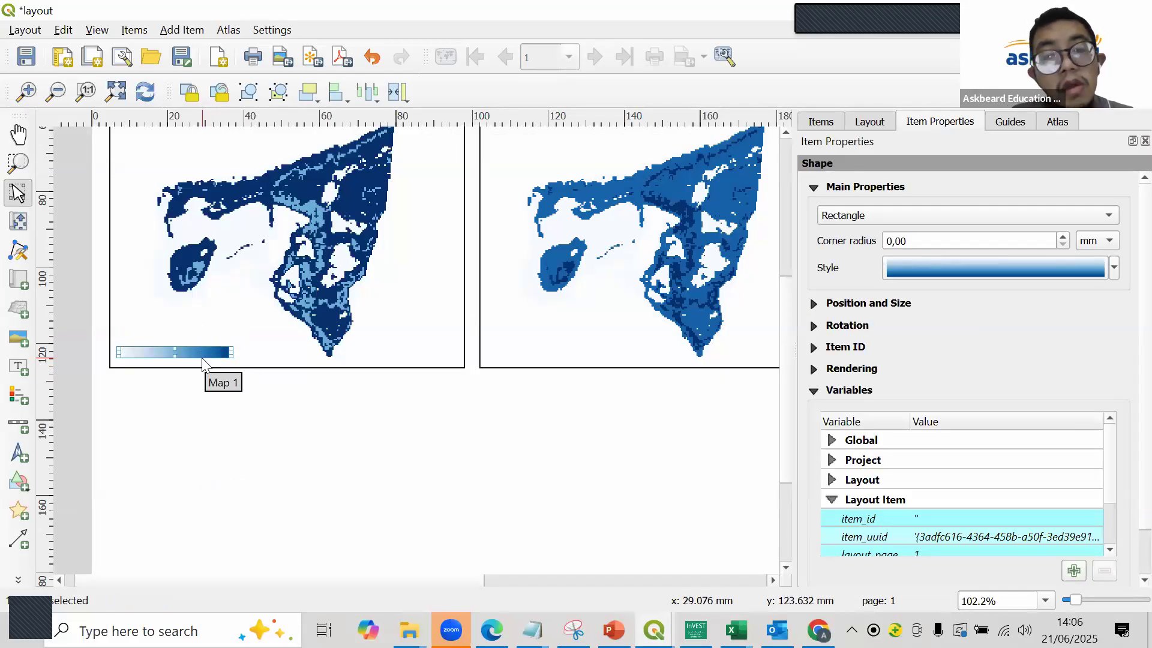
key(ctrl+v)
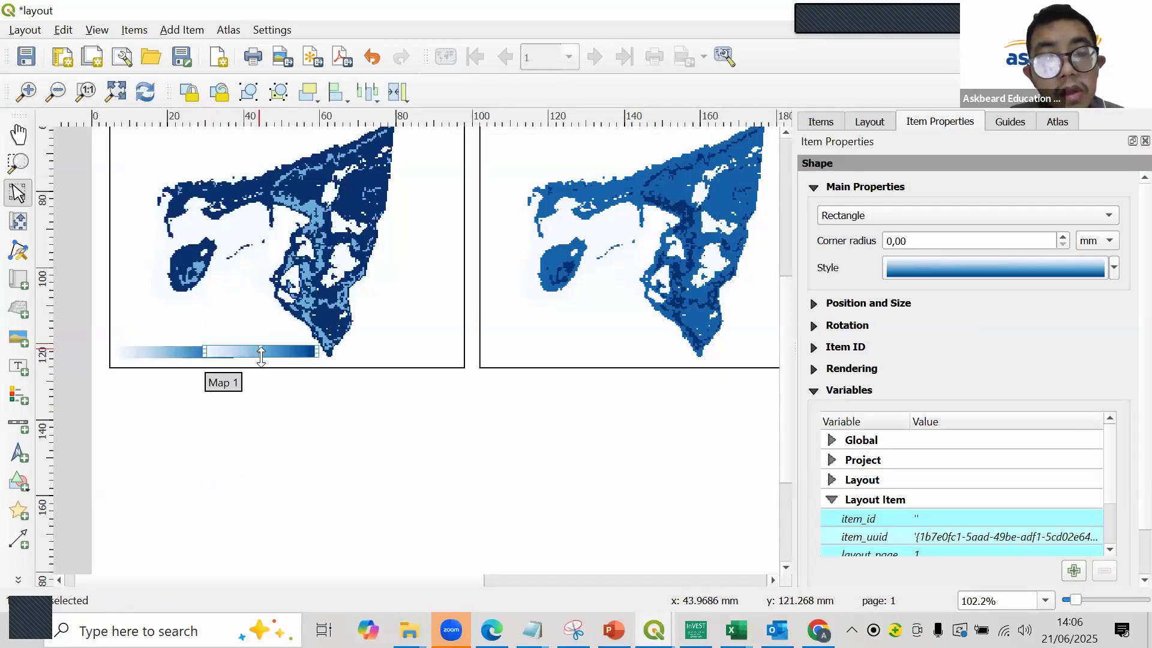
drag(262, 354, 547, 352)
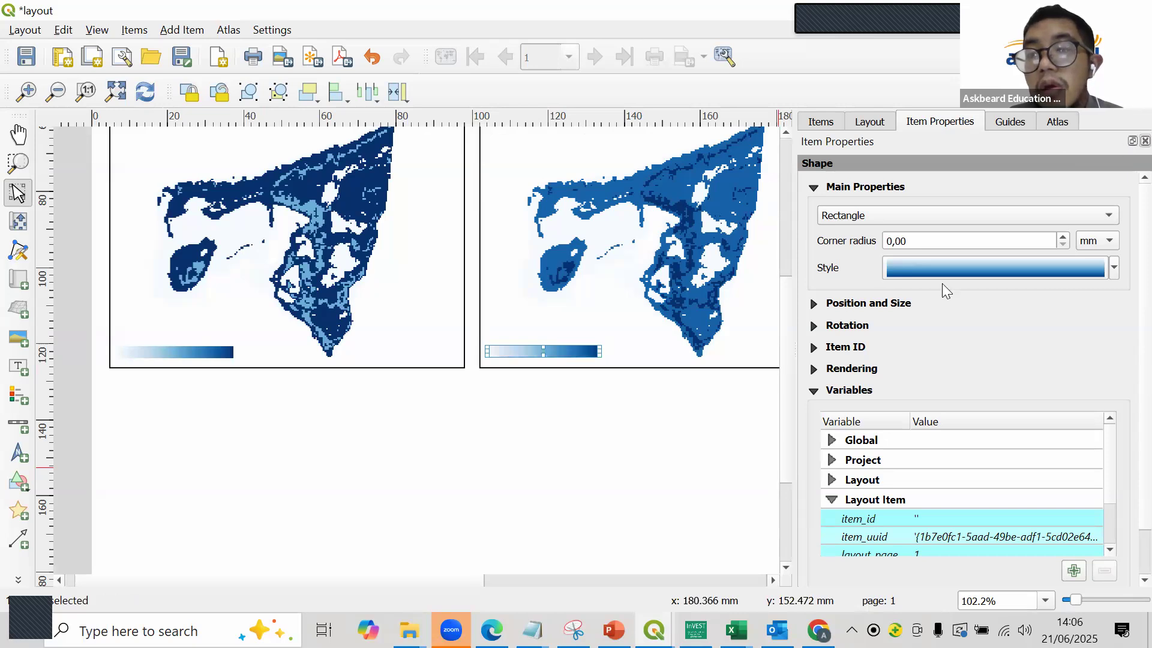
- Paste another copy of the gradient bar and place it in the lower-left corner of the 2034 map
drag(557, 578, 690, 574)
key(ctrl+v)
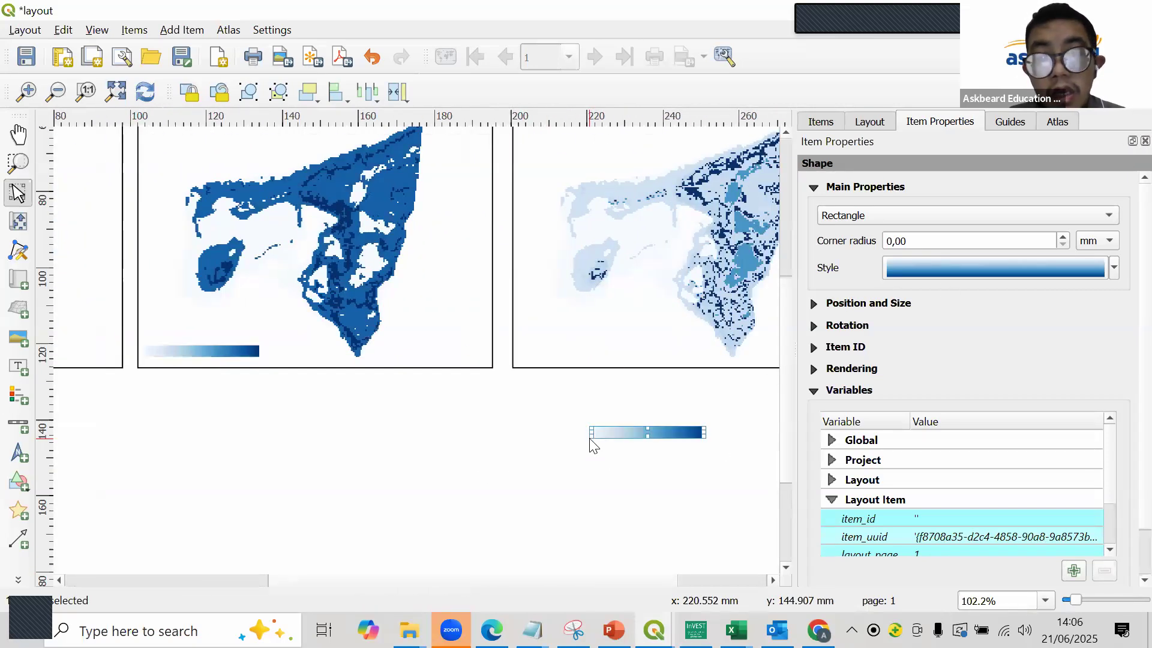
drag(653, 432, 586, 354)
click(513, 445)
drag(648, 583, 349, 586)
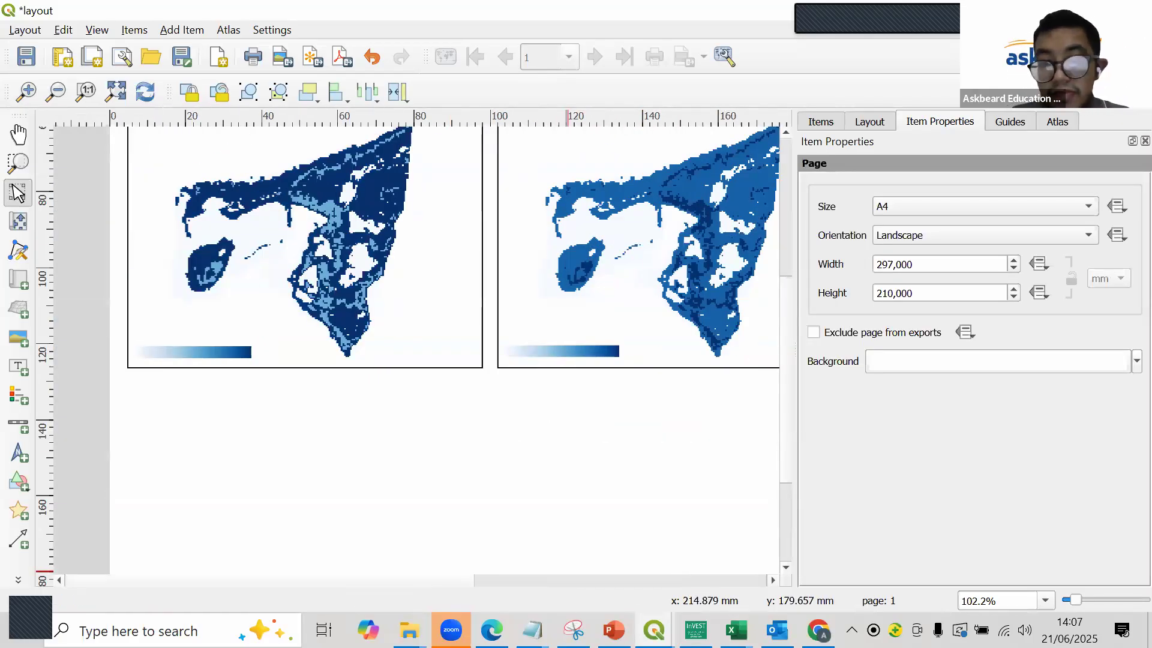
- Check the 2019 layer's value range in the project and add a label reading 83 above the bar's light end in the 2019 map
click(654, 629)
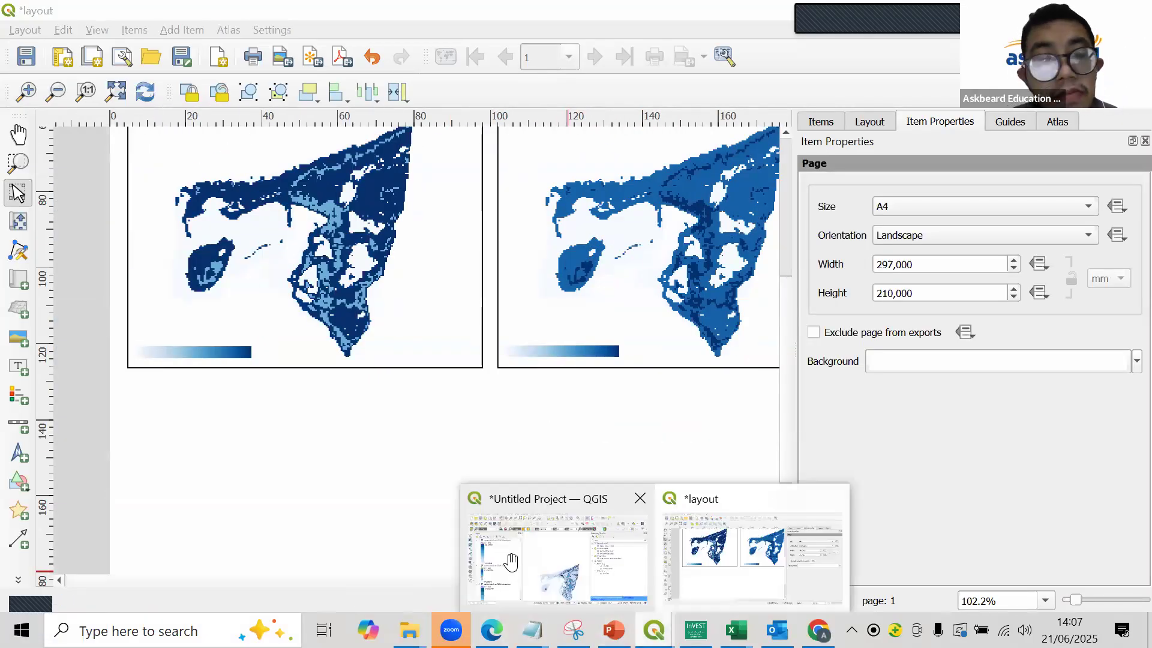
click(510, 562)
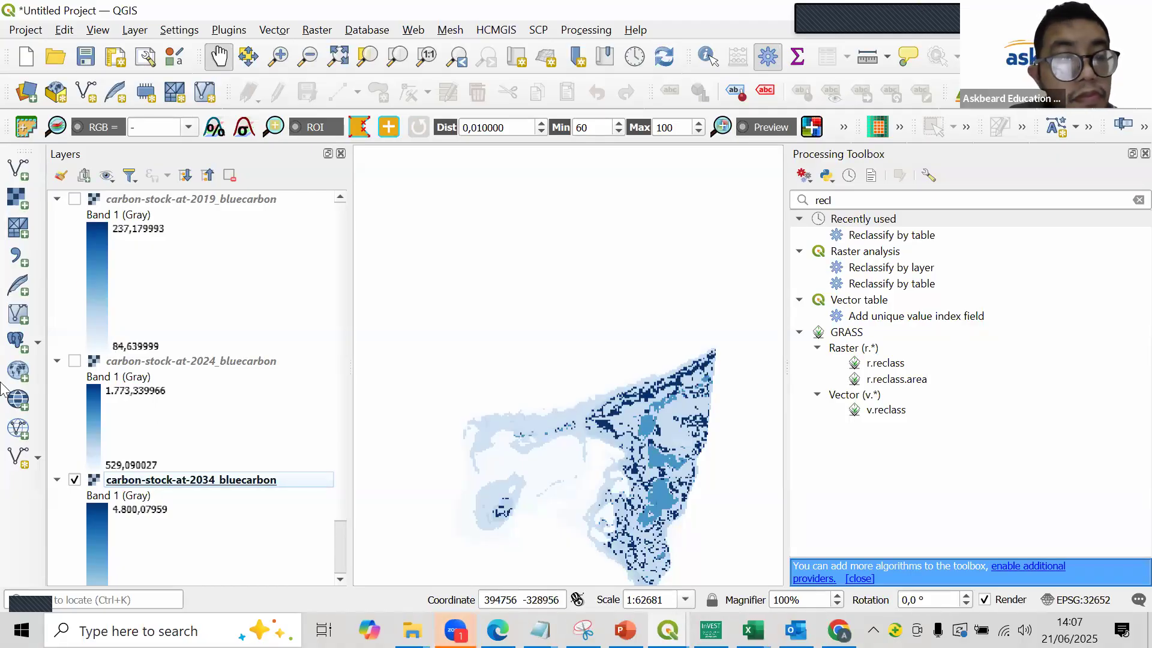
key(alt+Tab)
click(18, 366)
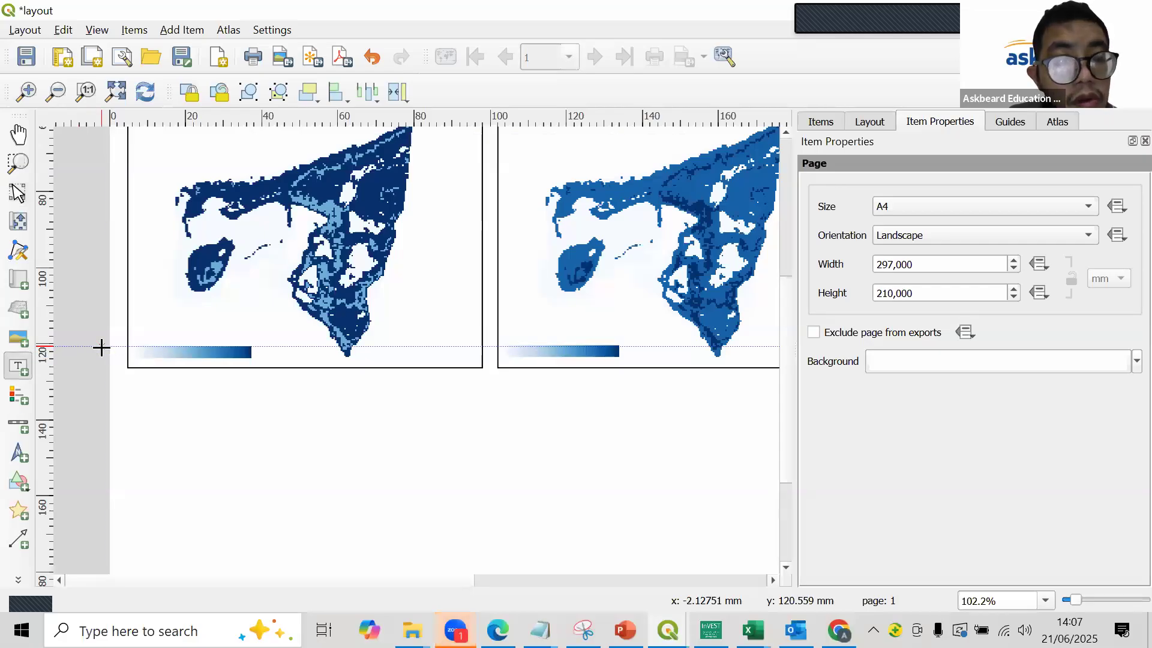
scroll(100, 347, up, 3)
drag(180, 323, 215, 341)
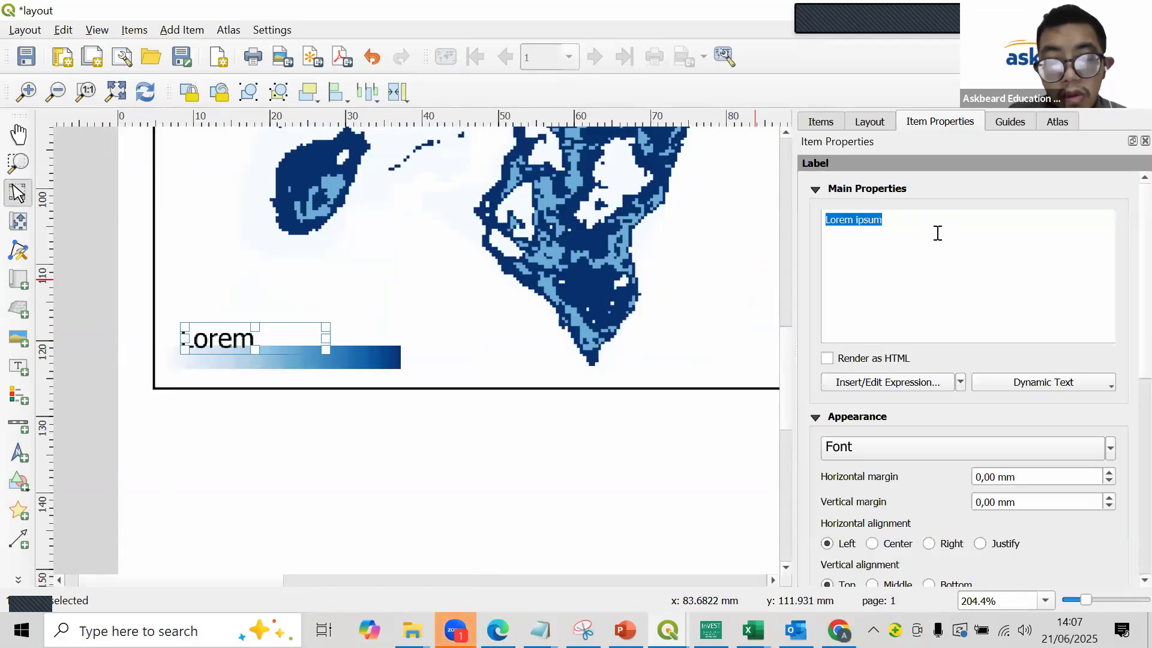
text(84)
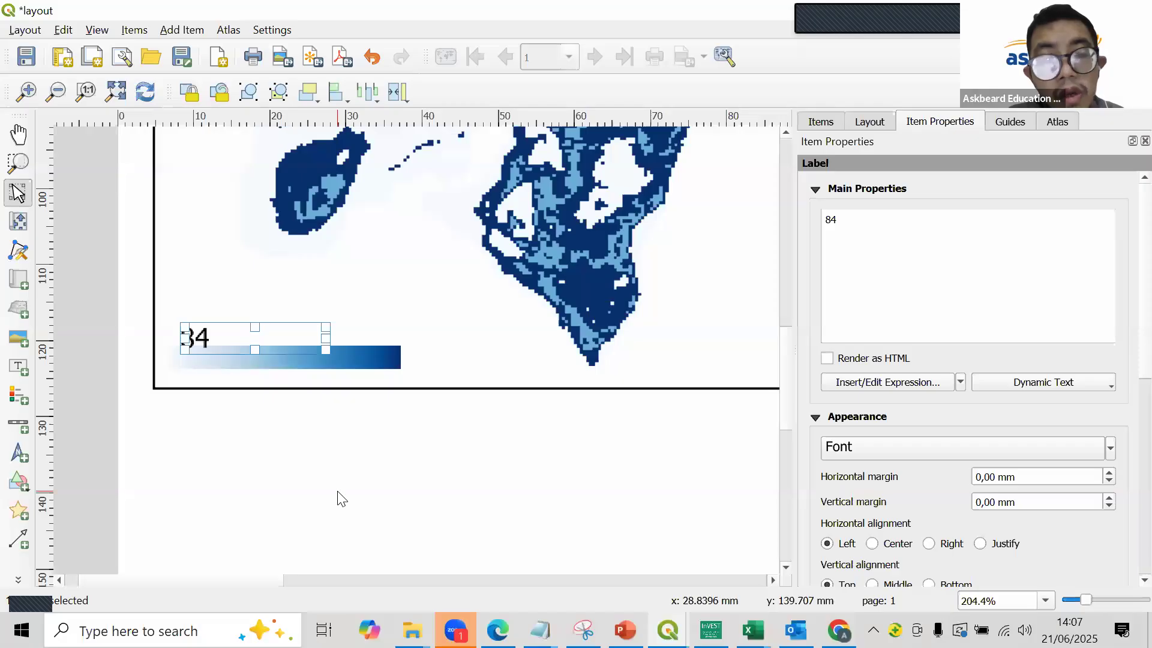
click(341, 499)
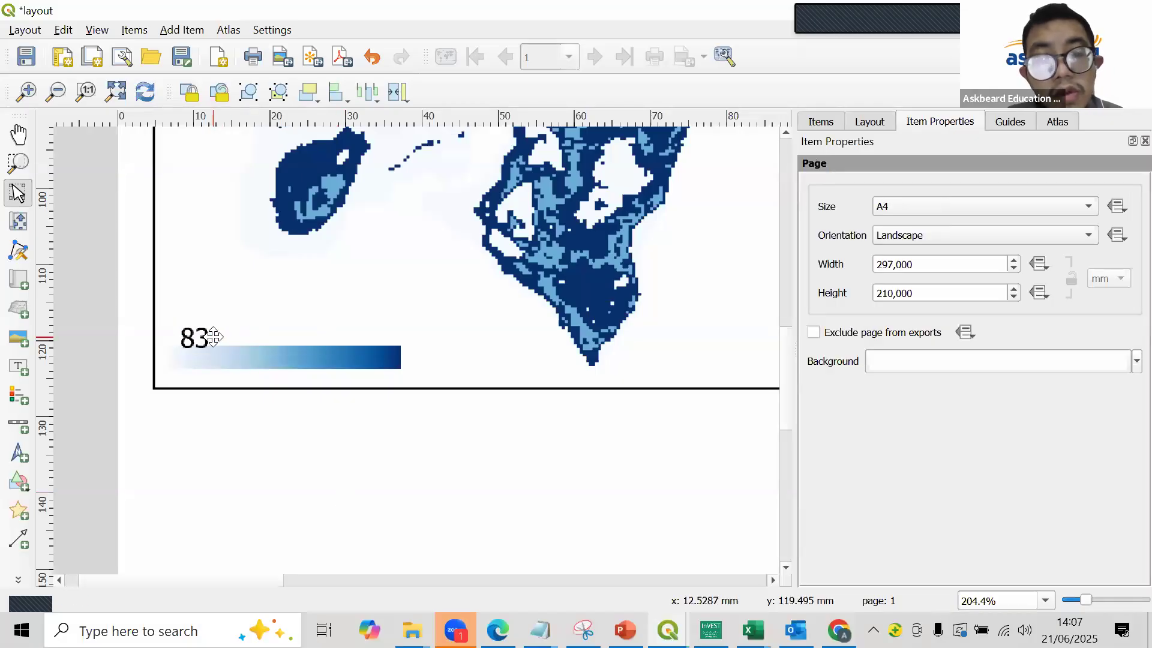
- Set the font of the 83 label to Times New Roman
click(213, 337)
click(885, 445)
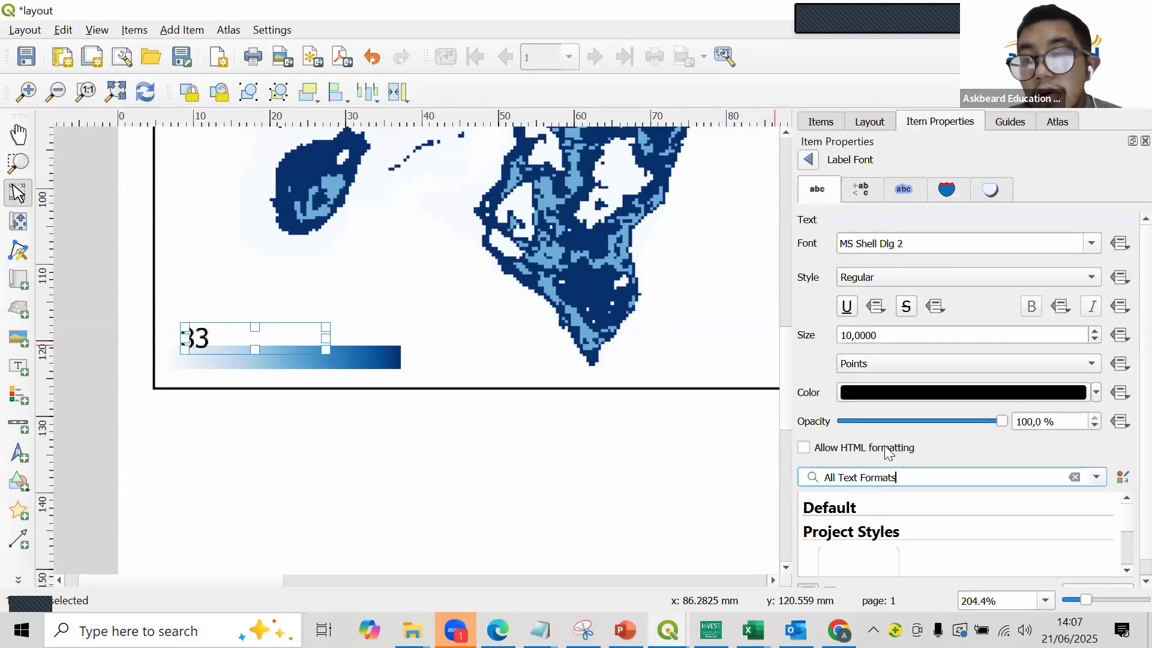
click(1093, 241)
text(ter)
key(Down)
key(Return)
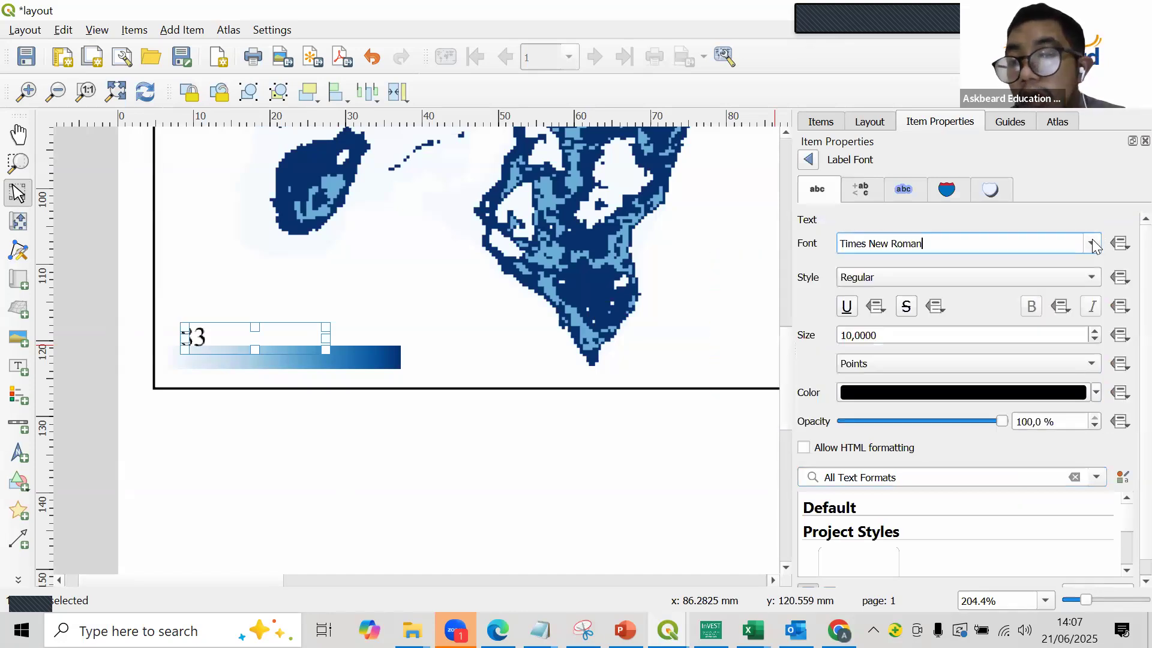
- Set the font size of the 83 label to 6 points
click(1094, 338)
click(1094, 338)
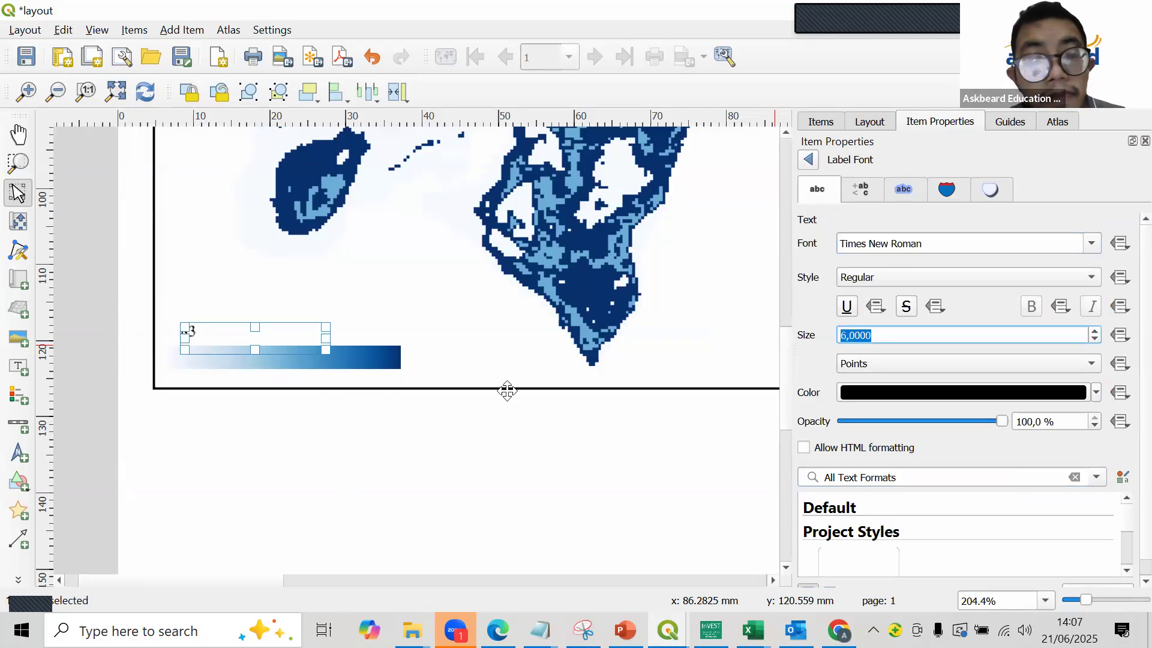
click(192, 330)
click(197, 332)
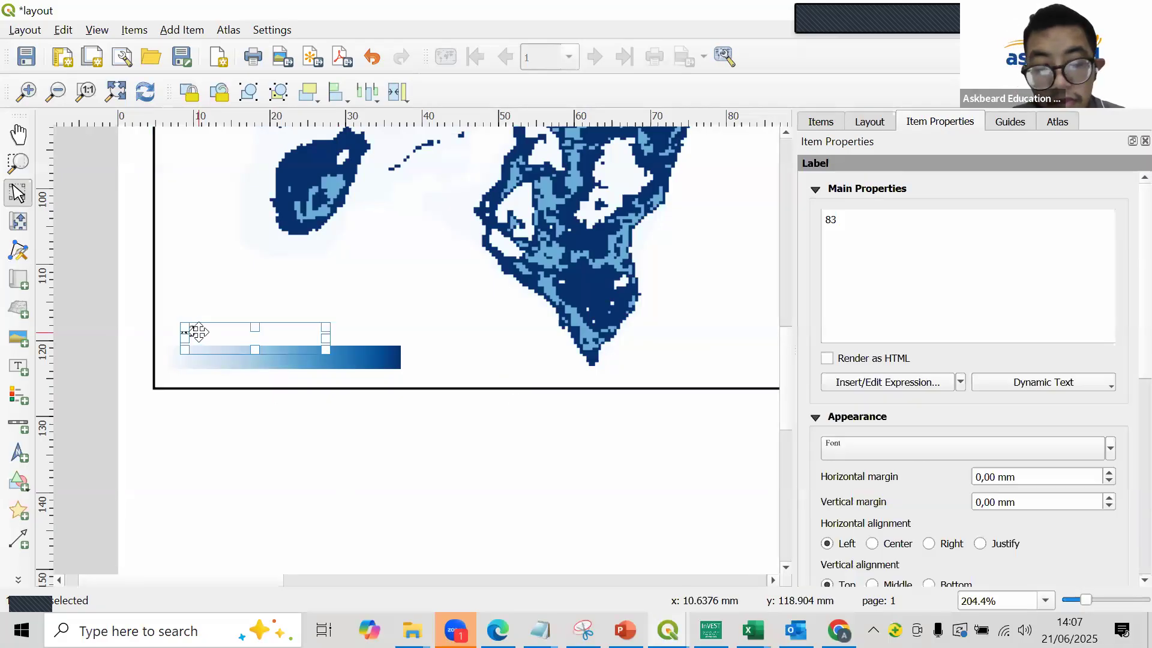
- Duplicate the 83 label toward the bar's dark end and set the copy's text to 238 after checking the 2019 layer's maximum
key(ctrl+c)
key(ctrl+v)
drag(213, 343, 382, 326)
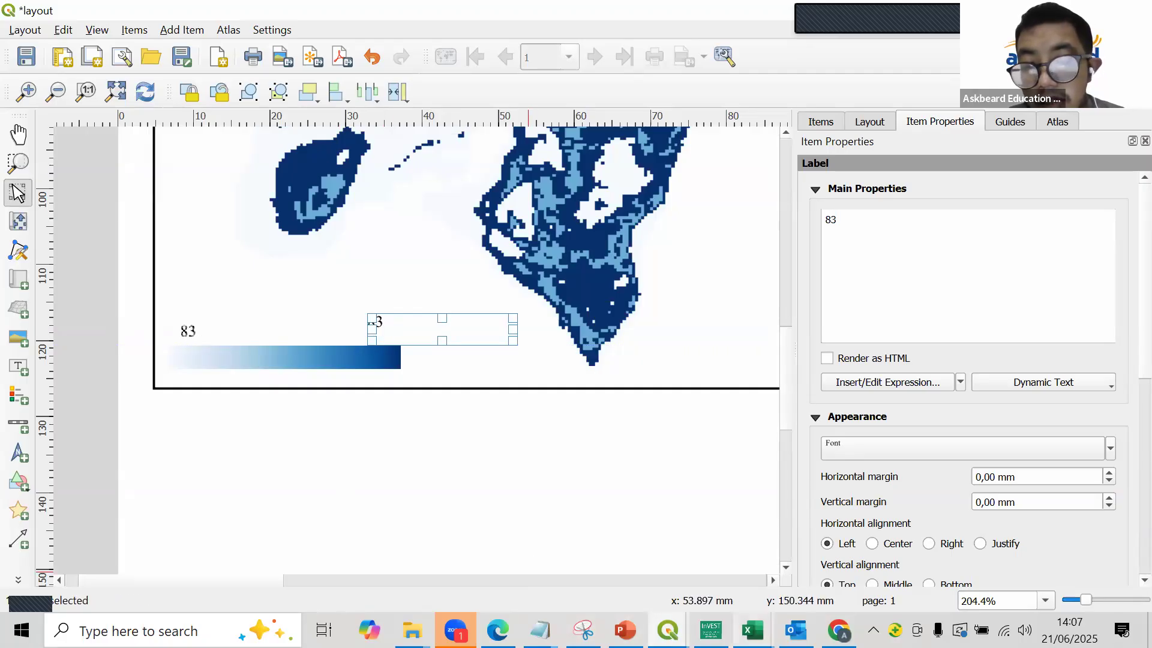
click(667, 630)
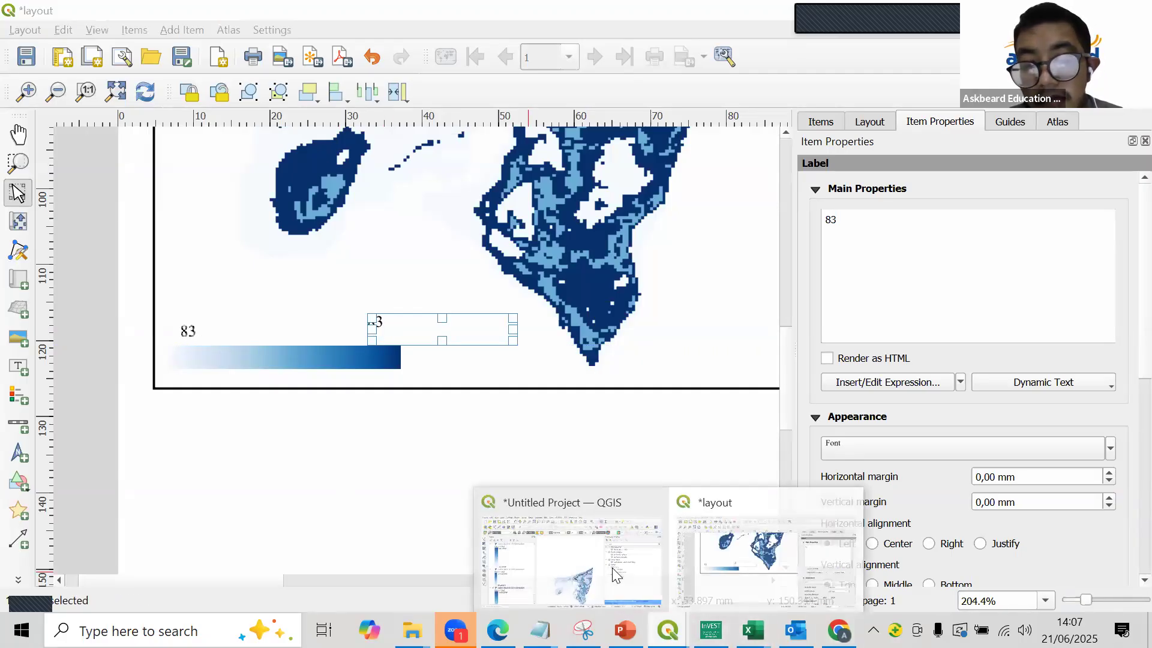
click(611, 568)
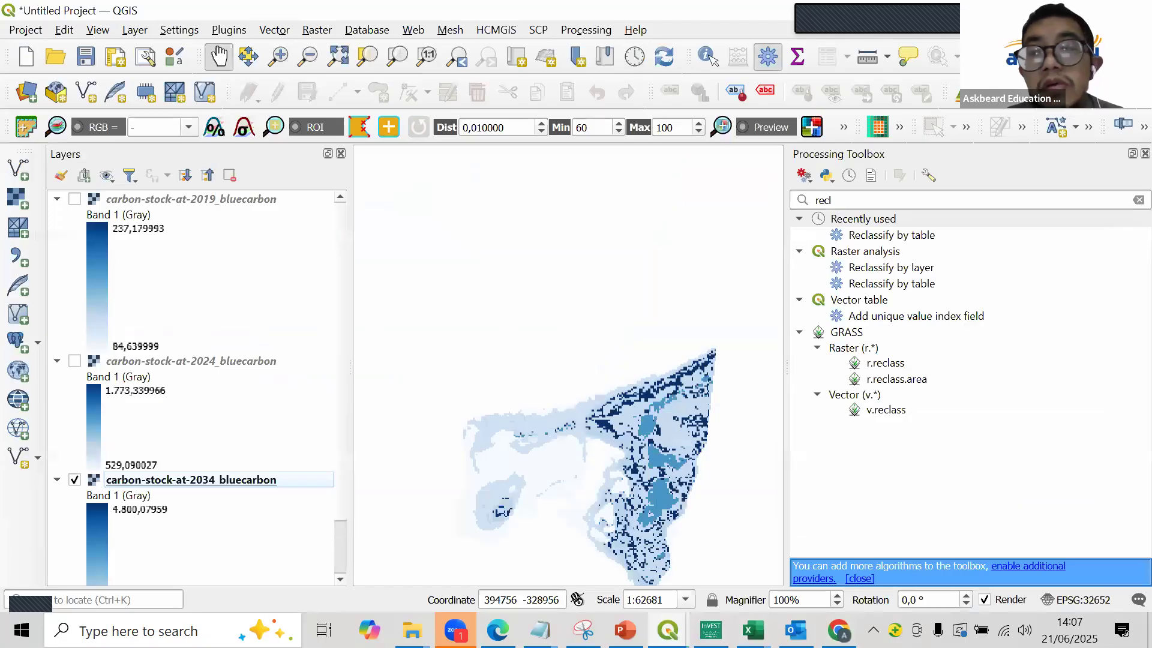
click(1050, 11)
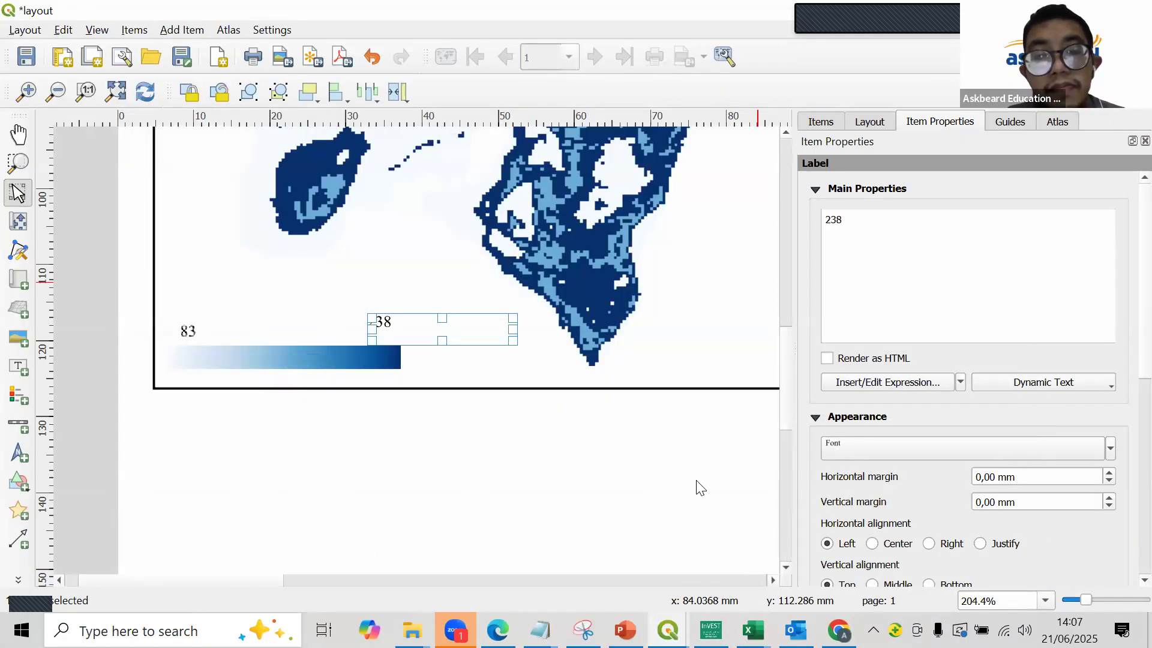
- Reposition the 238 label just above the dark end of the gradient bar in the 2019 map
click(449, 437)
drag(378, 327, 392, 331)
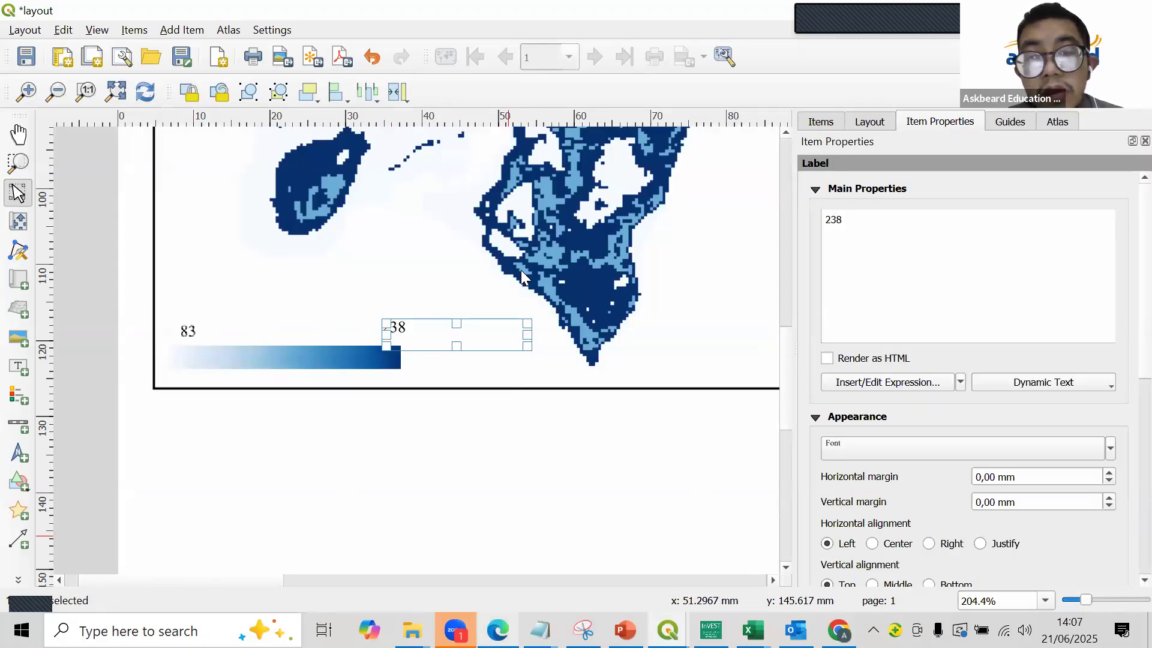
click(635, 95)
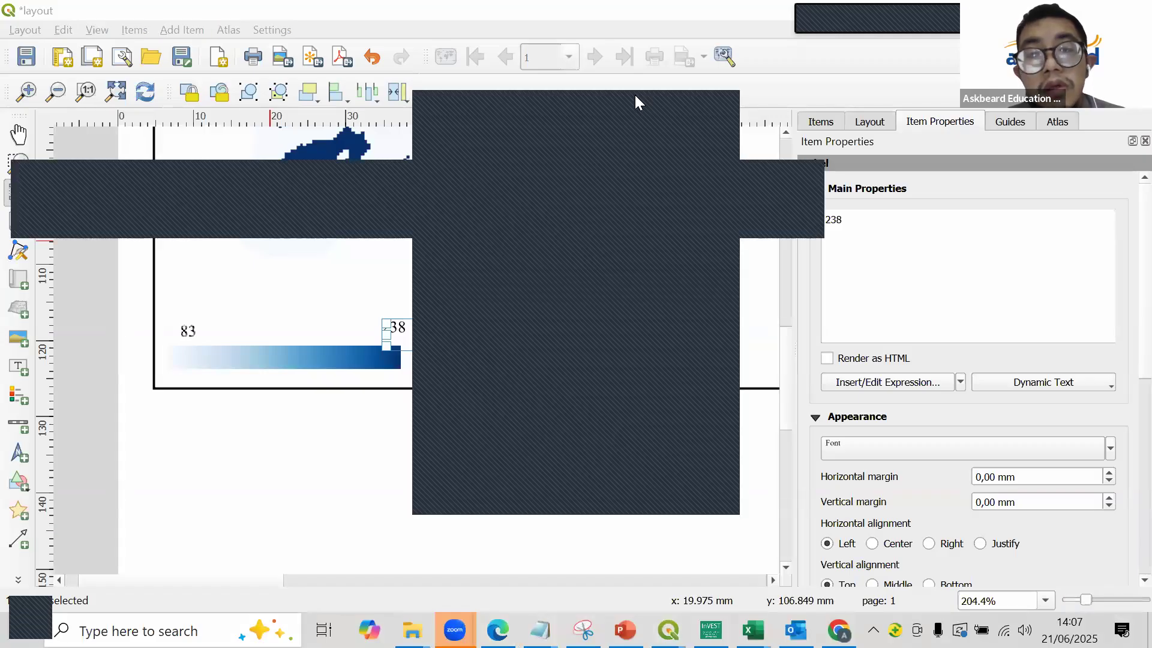
click(635, 94)
drag(396, 329, 396, 338)
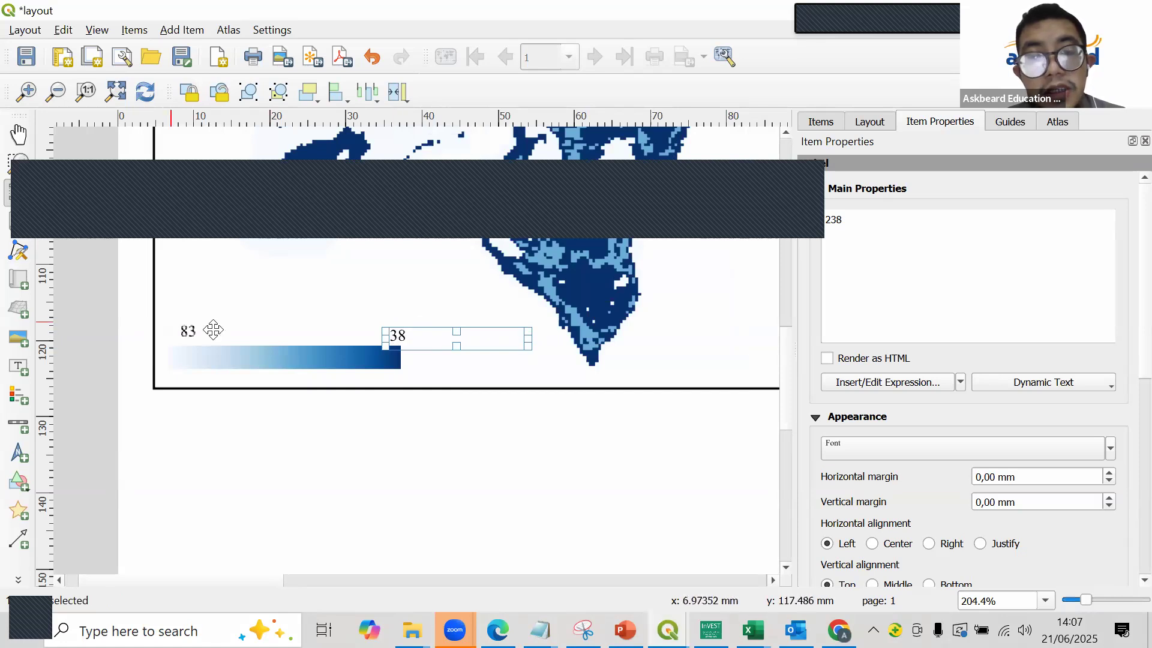
- Paste a copy of the value label and place it above the light end of the gradient bar in the 2024 map
key(ctrl+v)
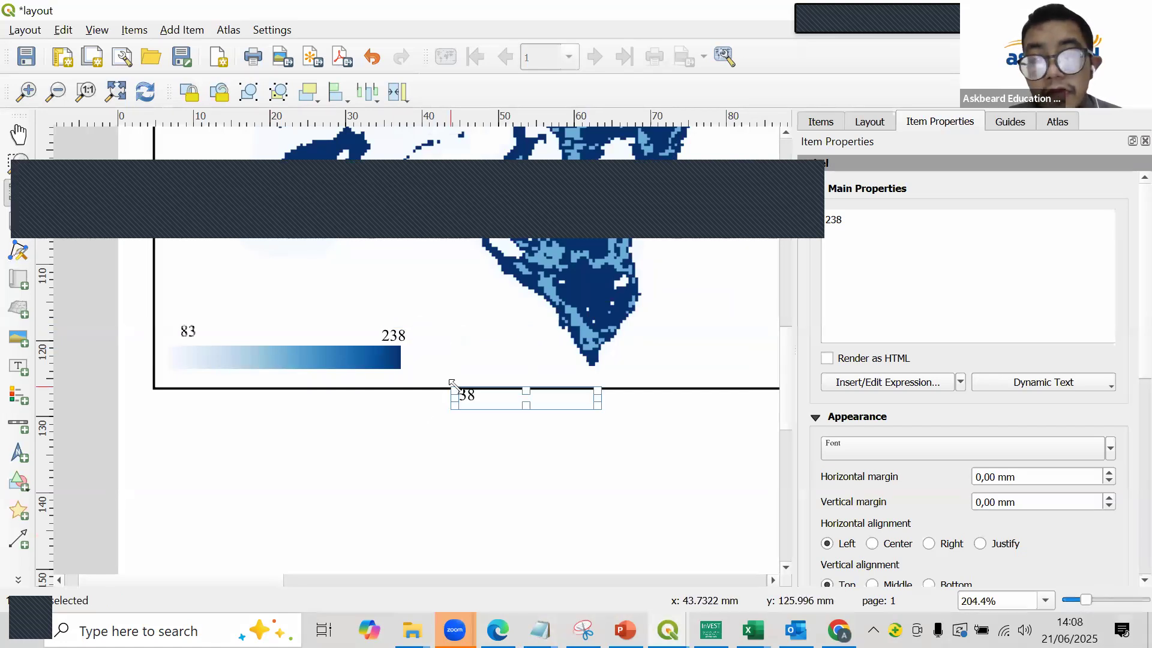
scroll(460, 399, down, 2)
scroll(460, 399, up, 1)
scroll(180, 433, down, 1)
scroll(208, 420, up, 2)
drag(348, 334, 543, 338)
scroll(531, 311, down, 1)
scroll(531, 312, up, 1)
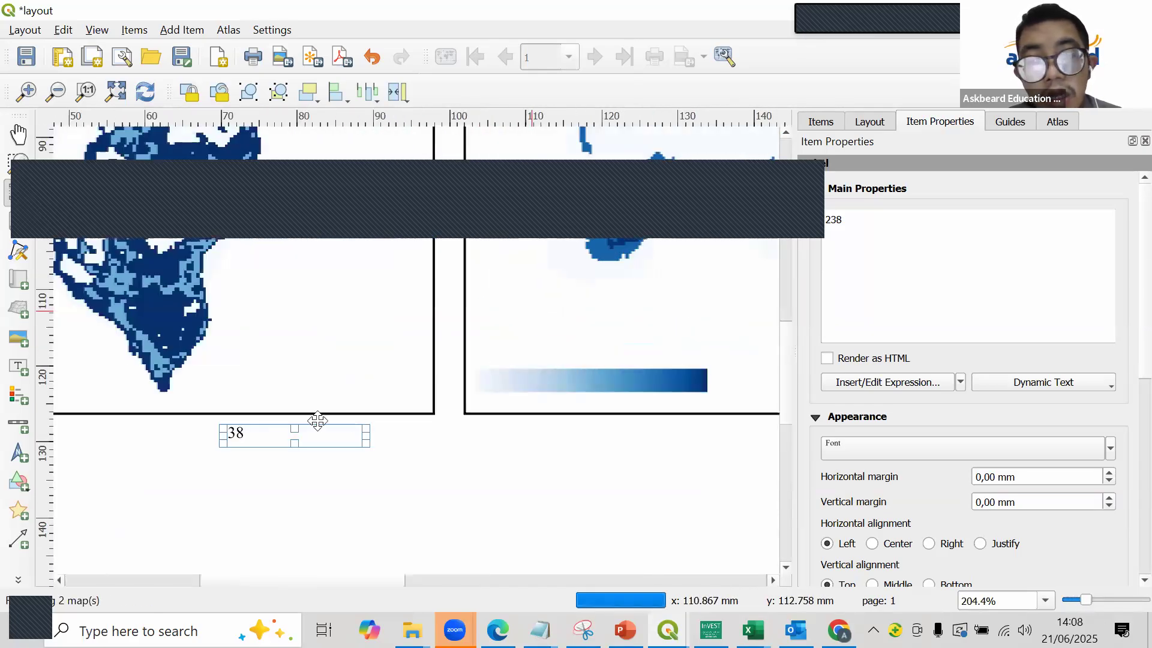
drag(275, 438, 541, 358)
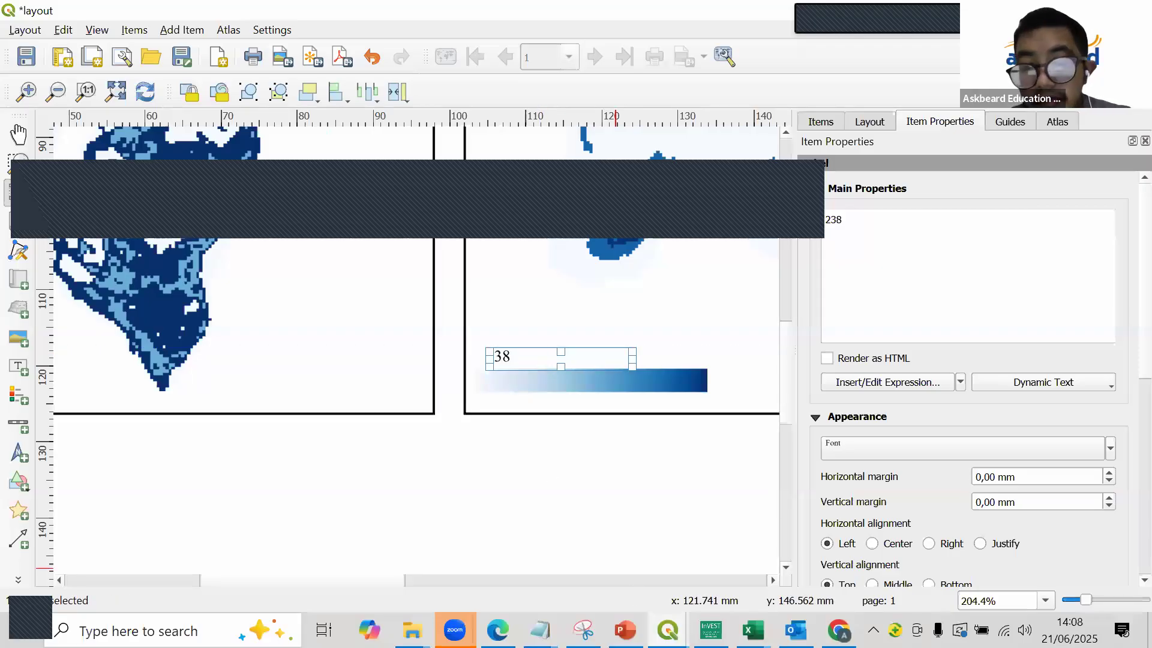
- Check the 2024 layer's minimum value in the project and set the light-end label's text to 529
click(668, 630)
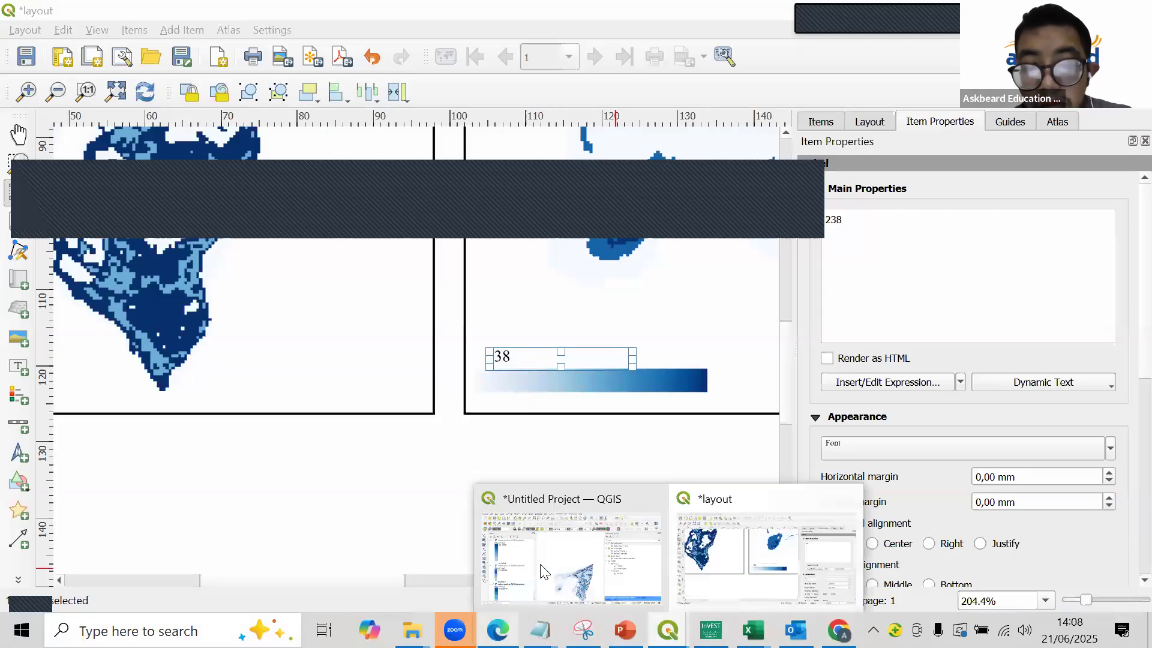
click(543, 571)
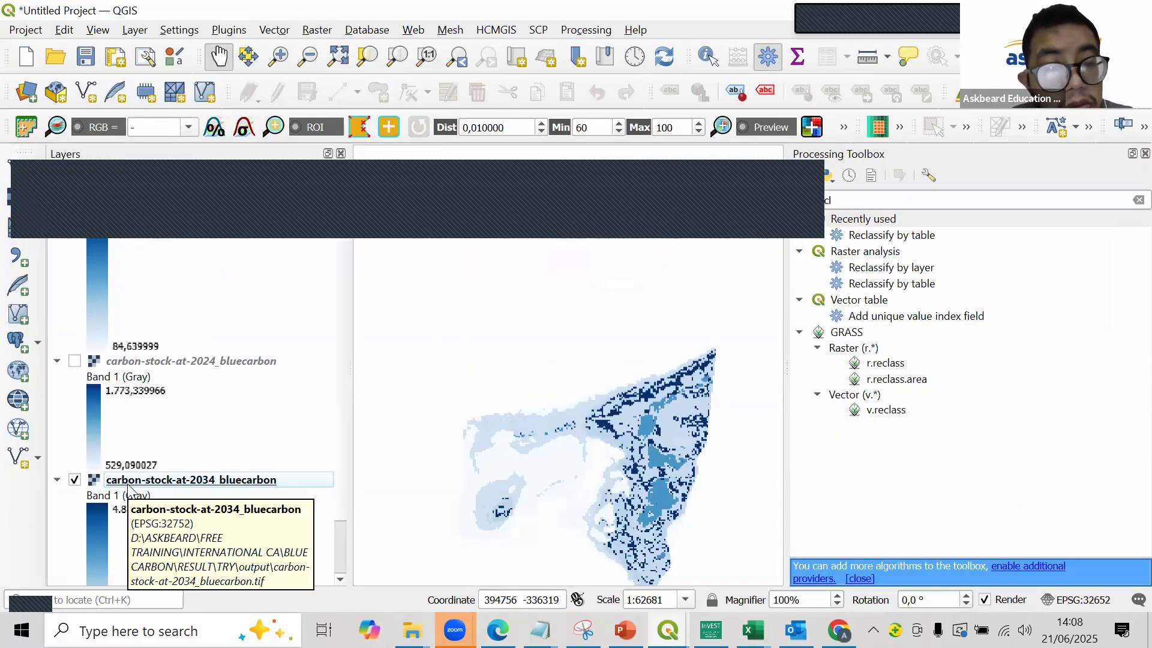
key(alt+Tab)
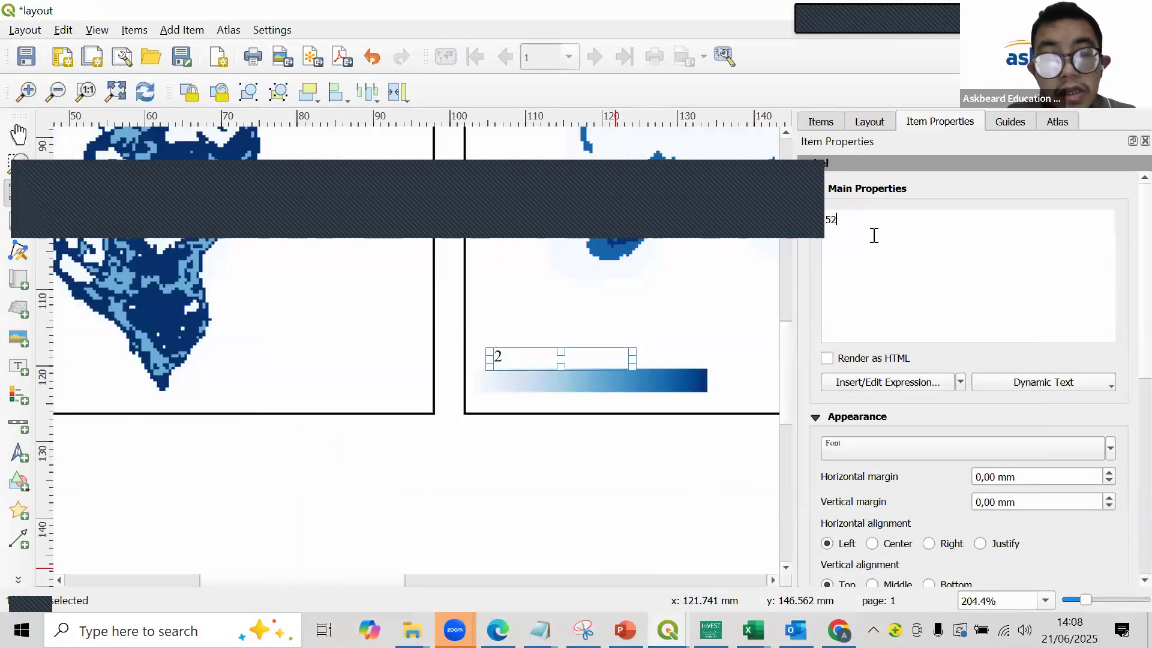
click(538, 432)
- Duplicate the 529 label in the 2024 map and set the copy's text to 1 774 after checking the layer's maximum
click(514, 355)
drag(517, 362, 547, 370)
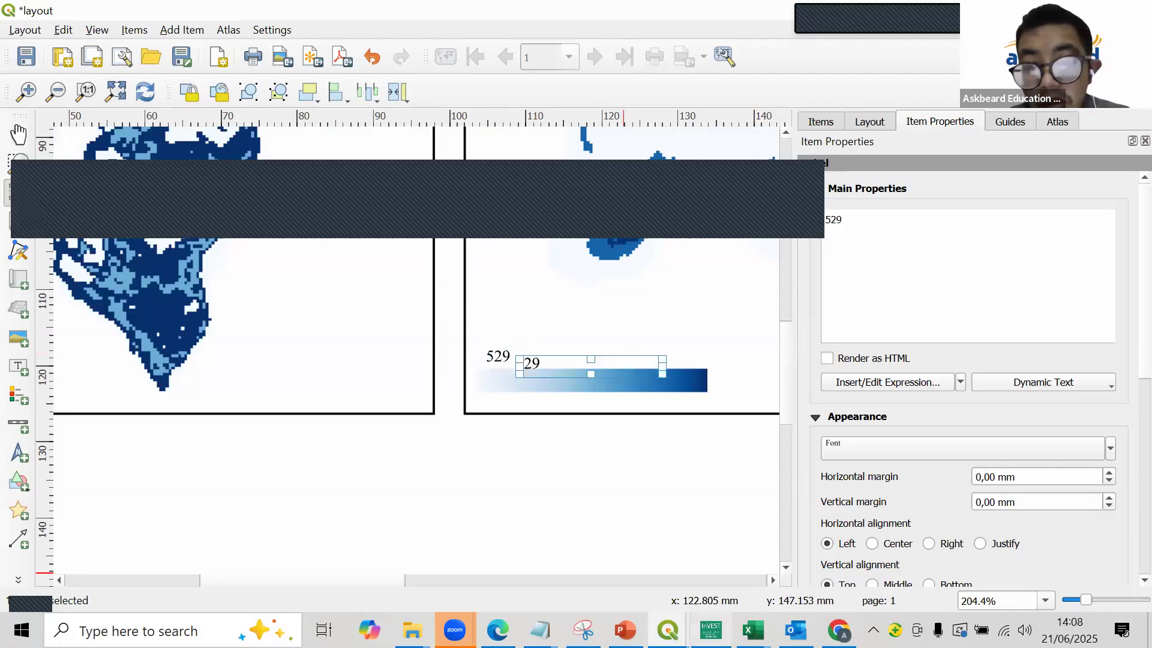
click(839, 630)
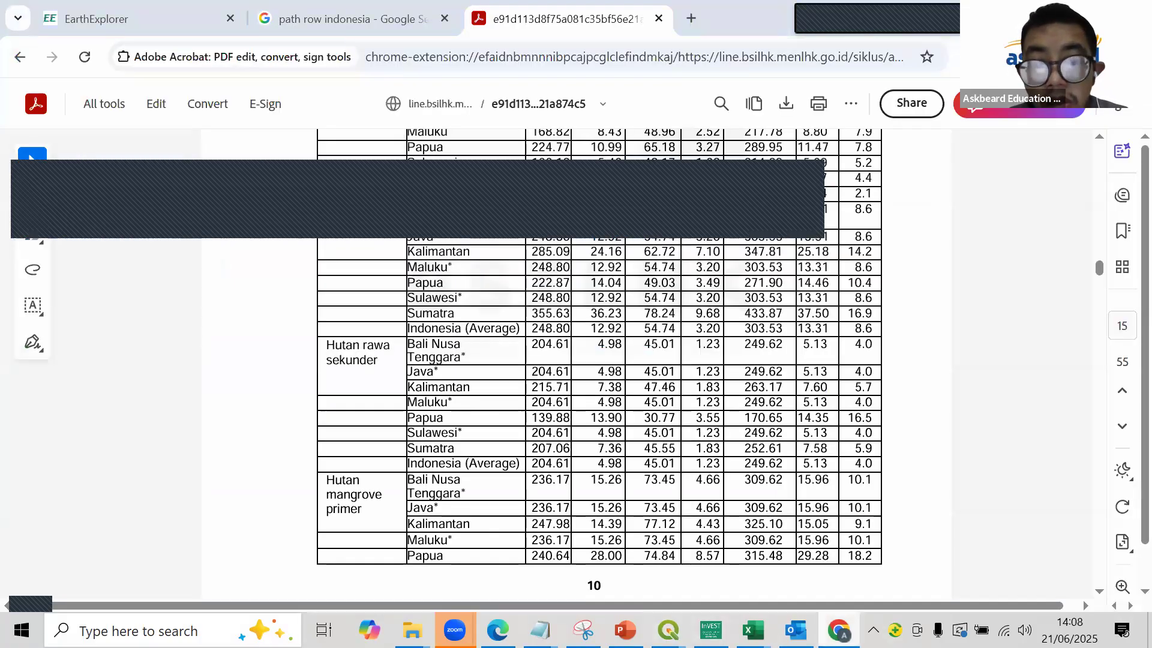
click(838, 630)
click(667, 630)
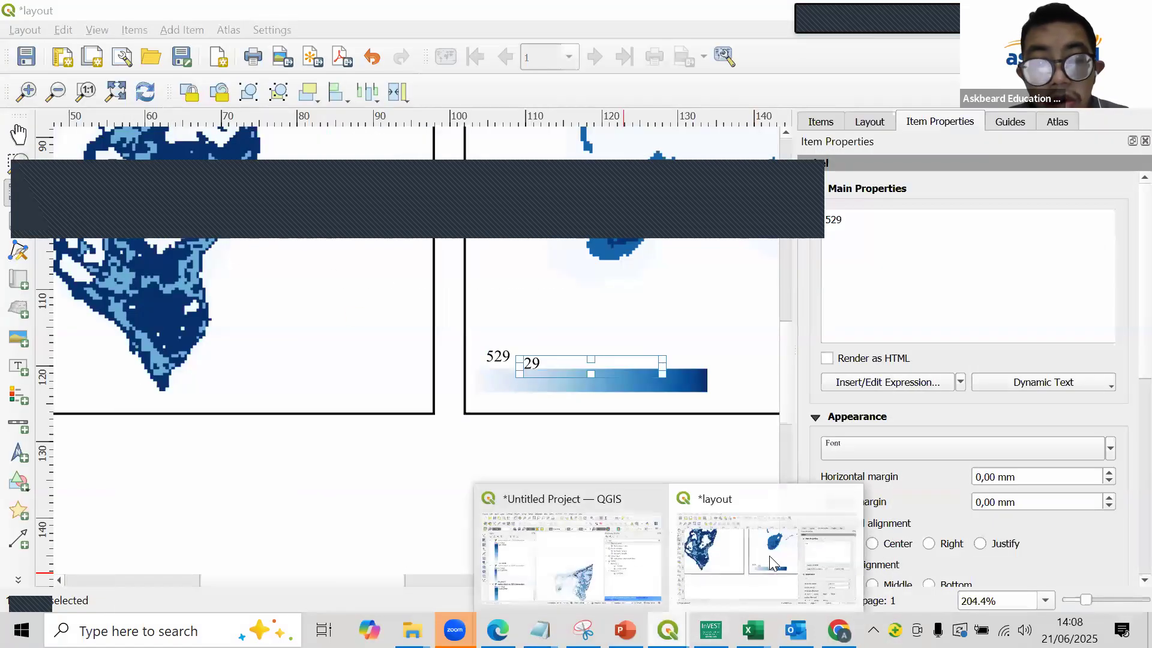
click(695, 546)
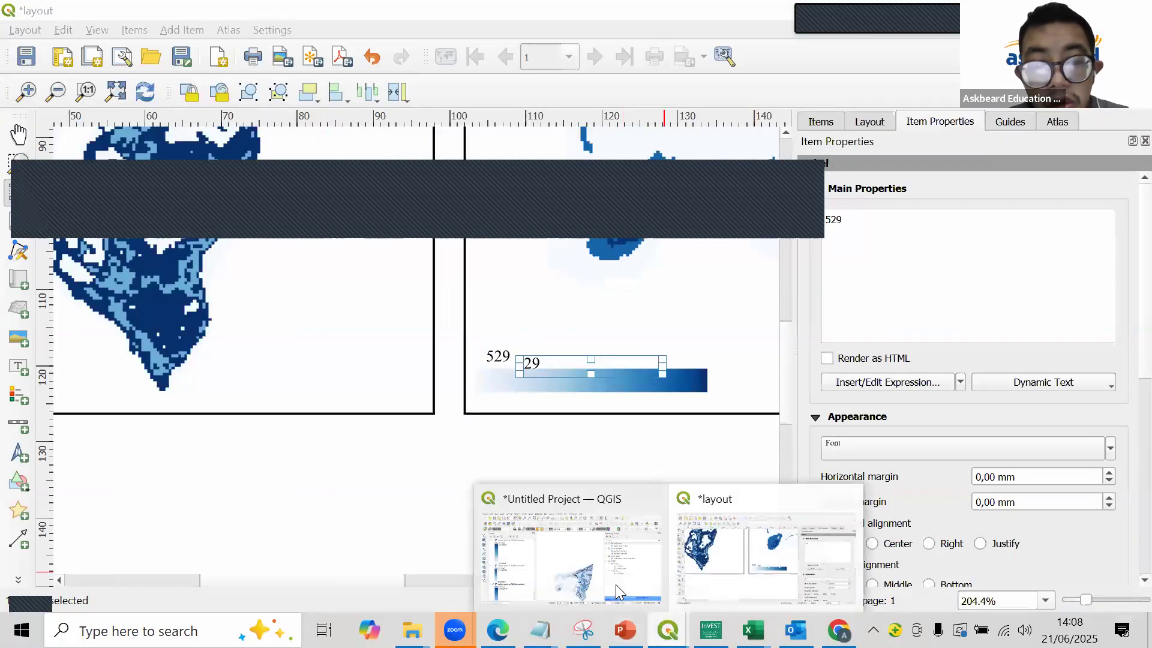
click(616, 583)
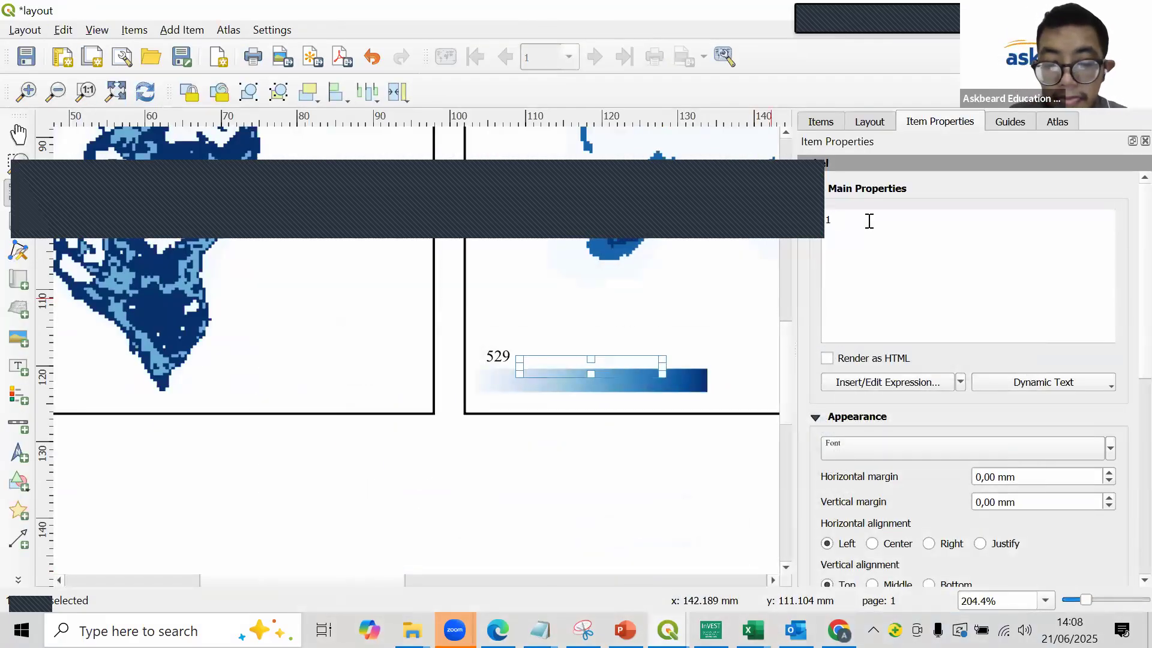
text(774)
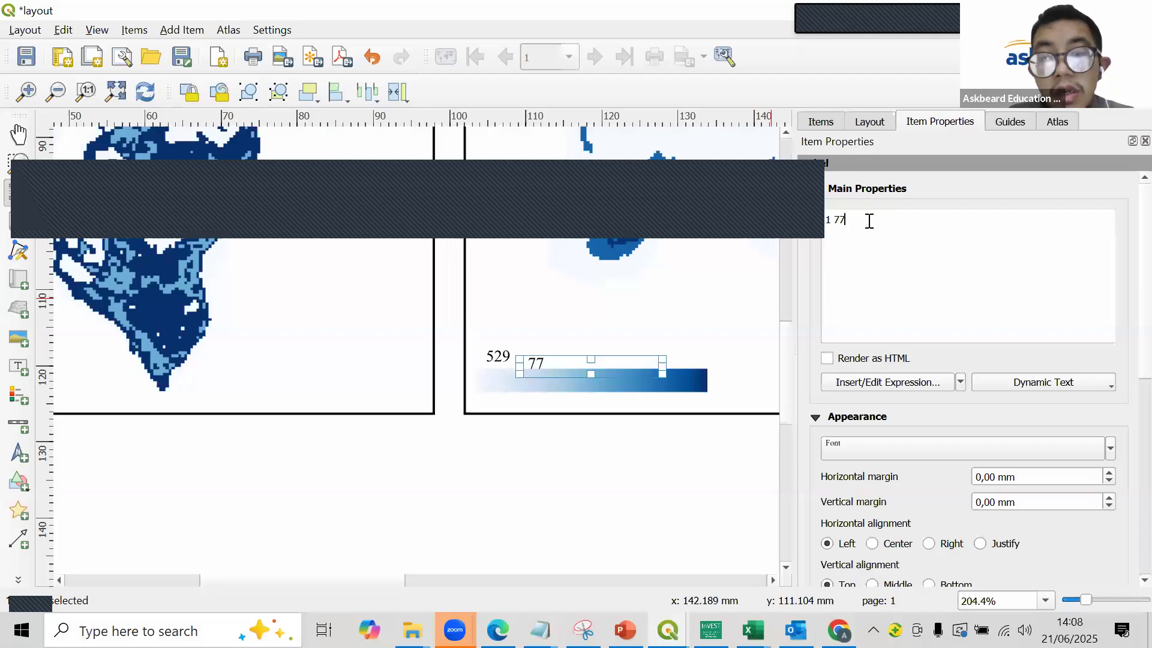
- Move the 1 774 label above the dark end of the gradient bar in the 2024 map
click(630, 429)
drag(532, 363, 686, 347)
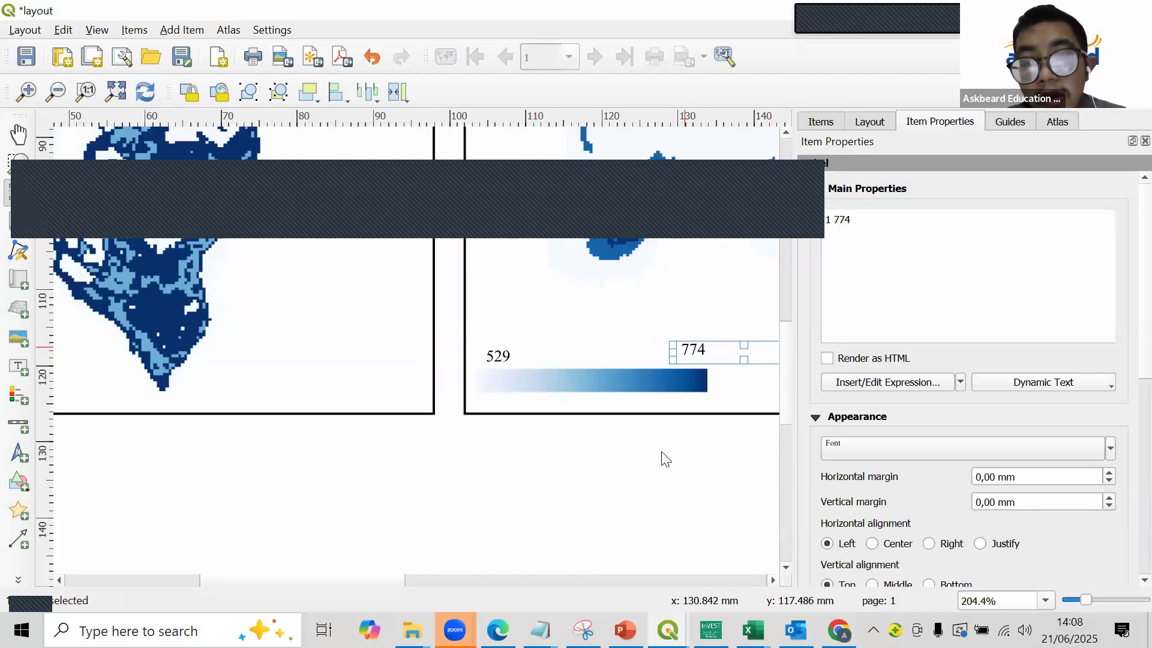
click(563, 455)
- Paste a copy of the 529 label and place it above the light end of the gradient bar in the 2034 map
scroll(563, 420, down, 2)
scroll(510, 384, up, 2)
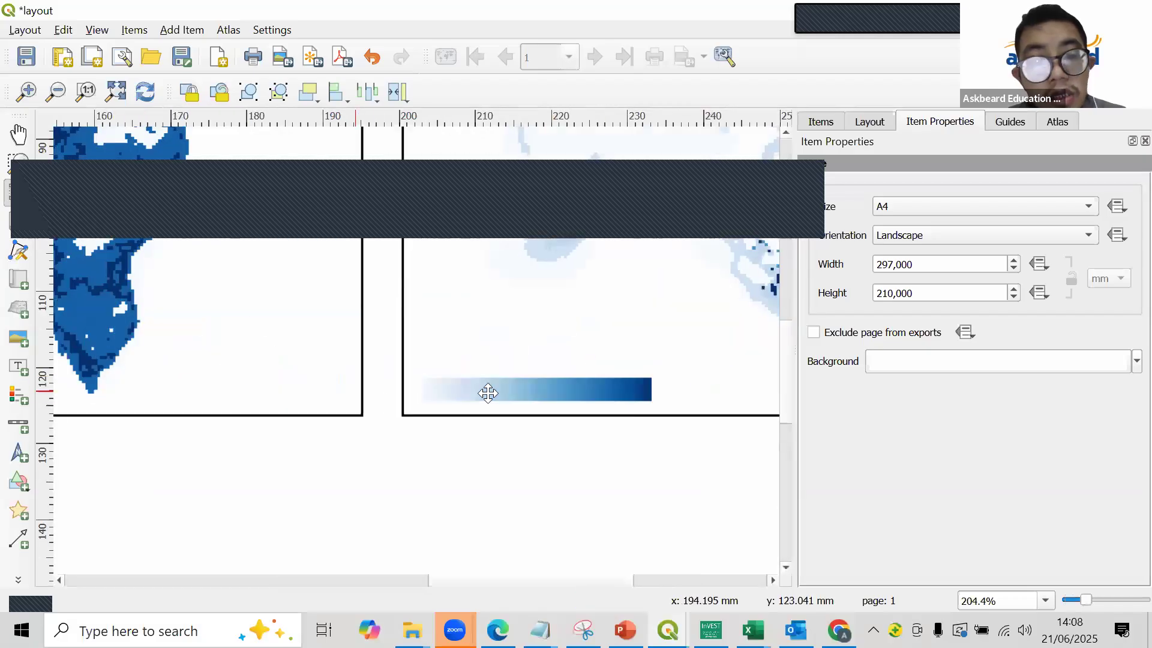
click(517, 393)
drag(517, 393, 466, 367)
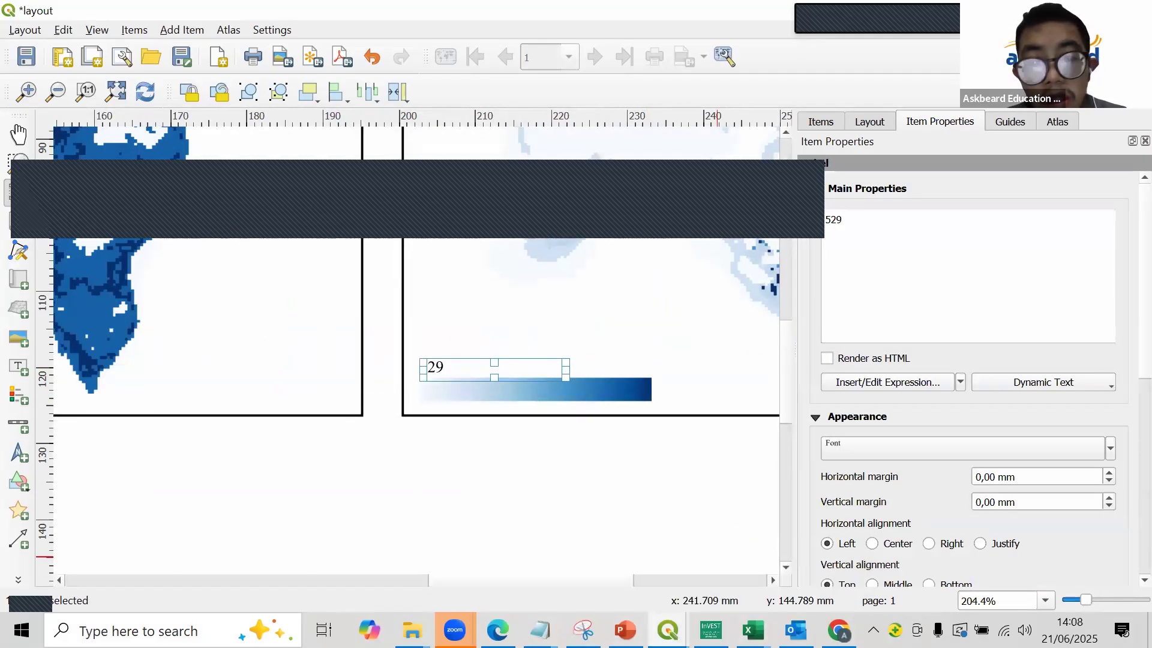
- Check the 2034 layer's minimum value in the project against the text of the light-end label
mouse_move(668, 629)
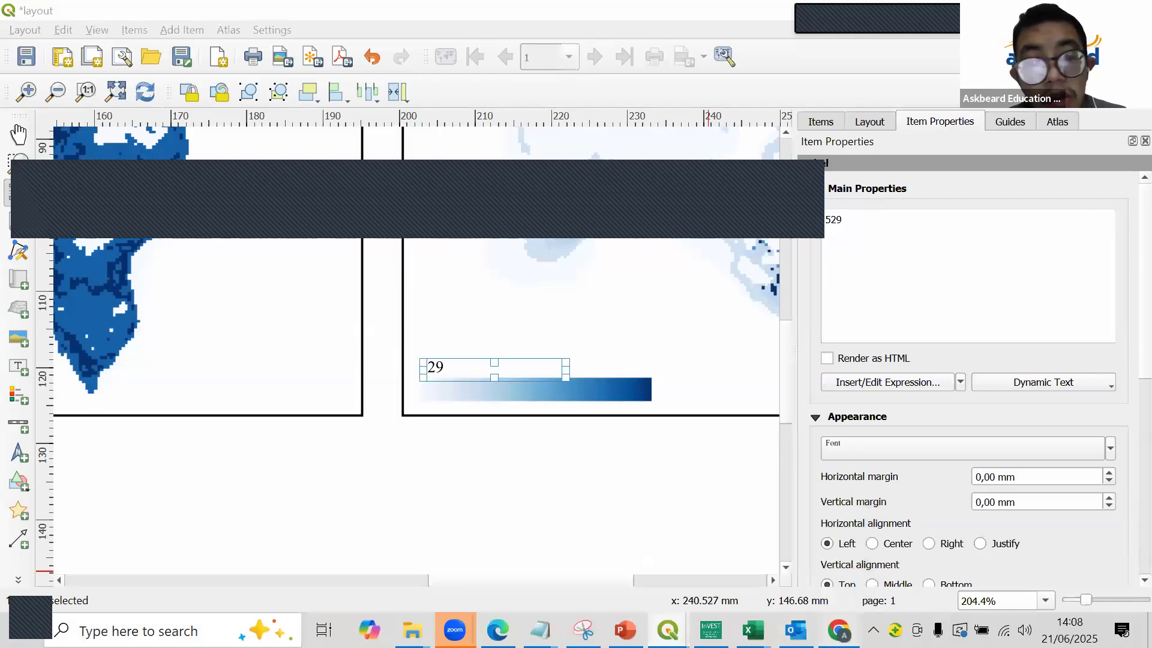
click(839, 631)
click(839, 630)
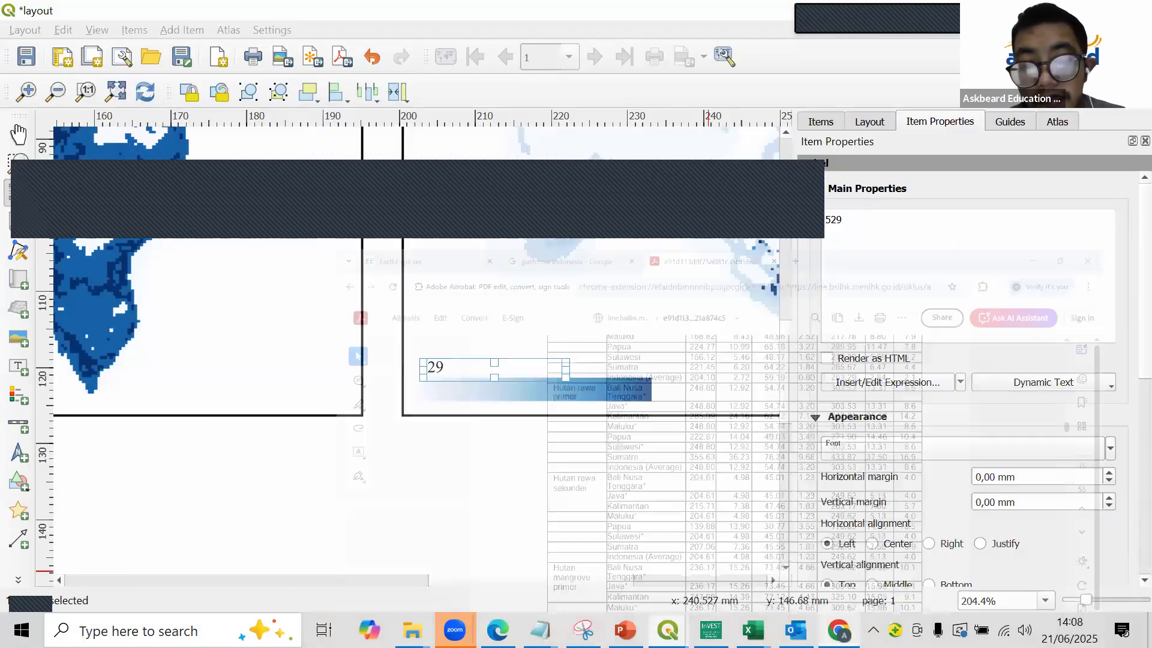
click(583, 631)
click(583, 630)
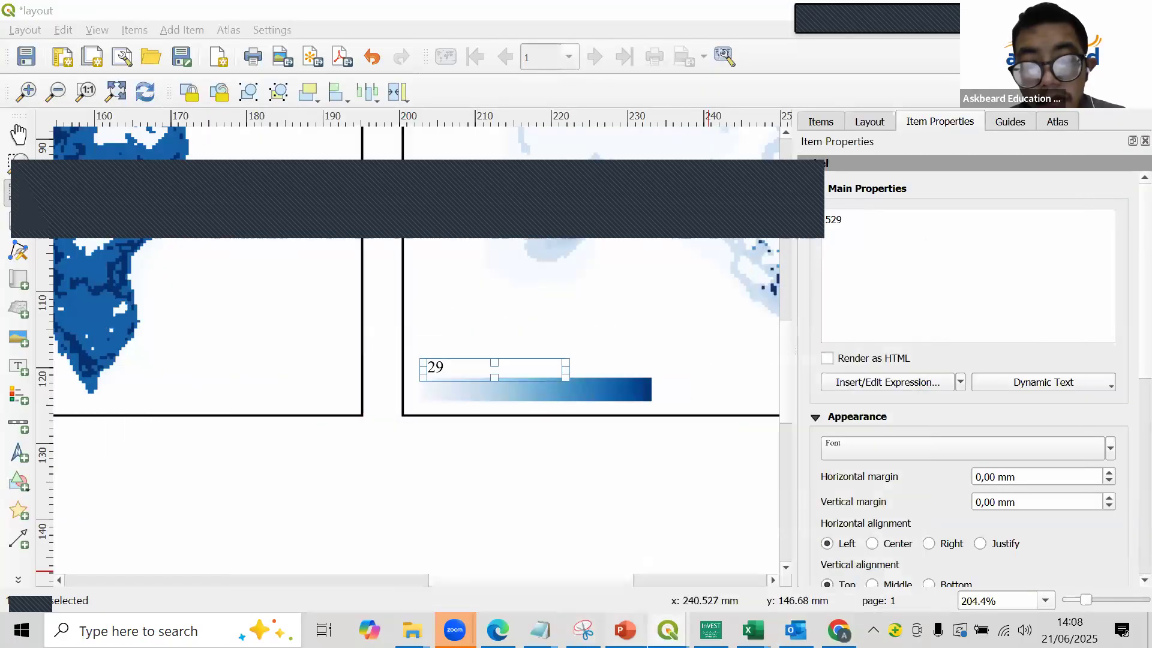
click(625, 631)
click(625, 630)
mouse_move(668, 630)
click(592, 585)
scroll(199, 472, down, 1)
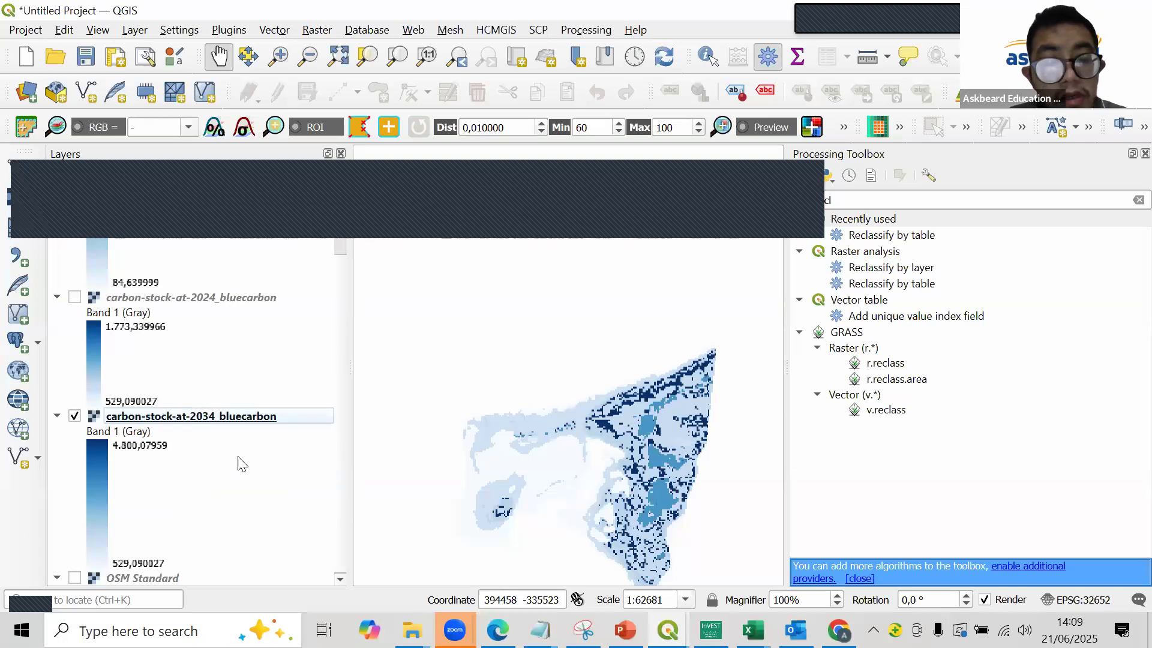
click(1048, 10)
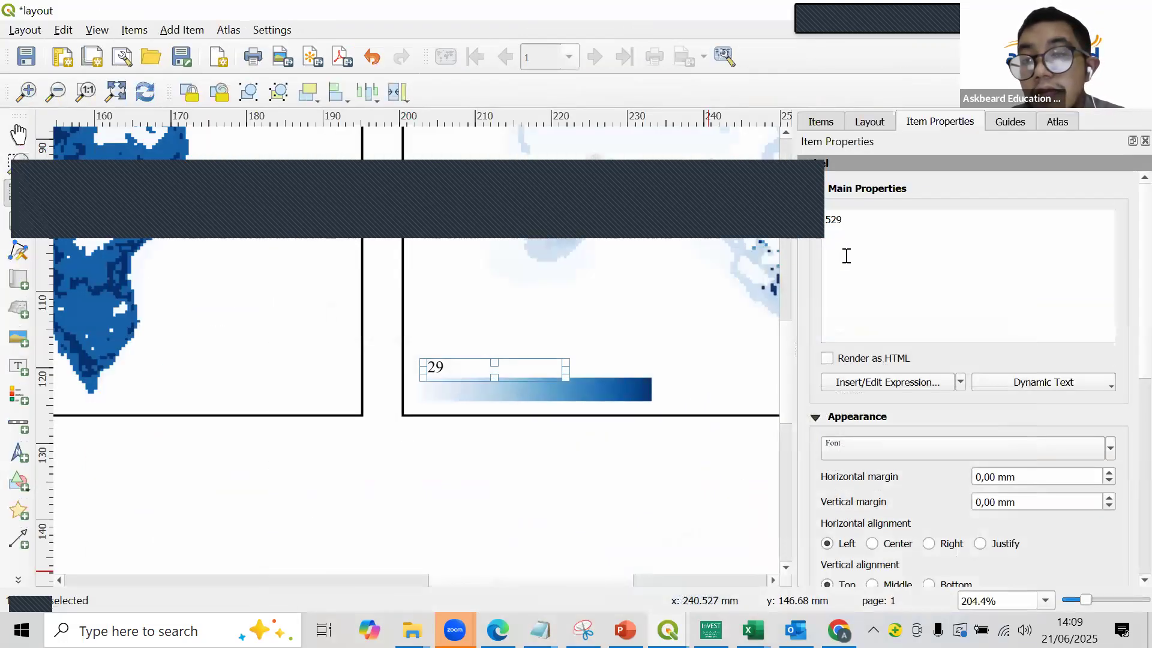
double_click(858, 214)
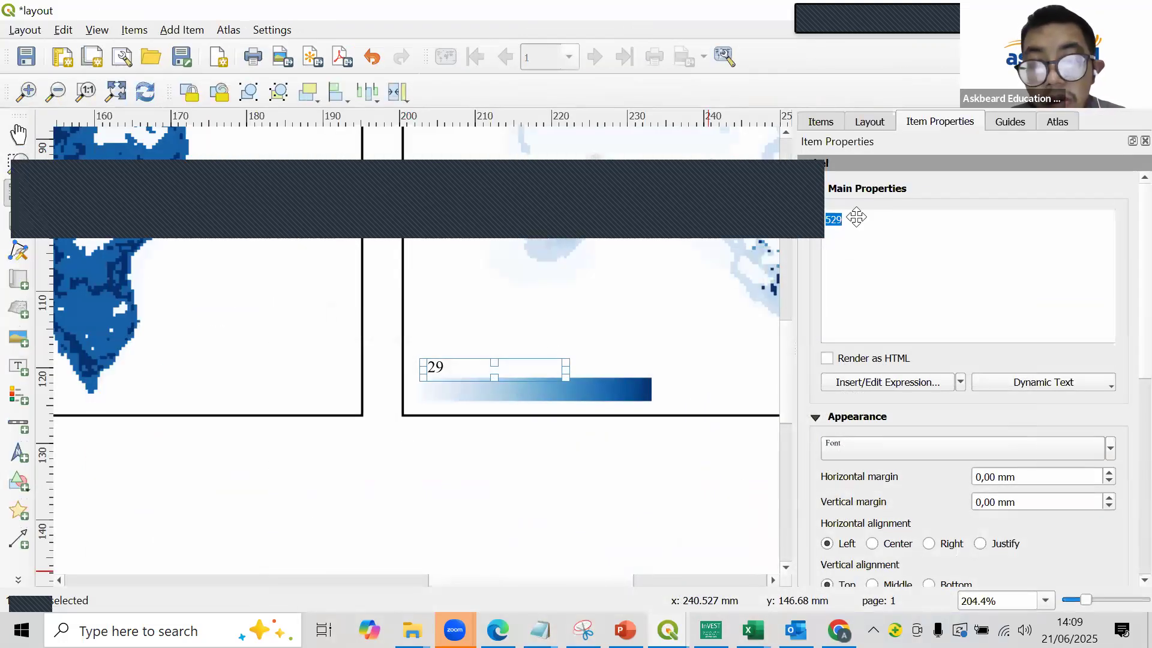
click(514, 465)
- Nudge the 2034 map's 529 label, duplicate it and place the copy above the gradient bar's dark end
drag(445, 366, 450, 368)
key(ctrl+v)
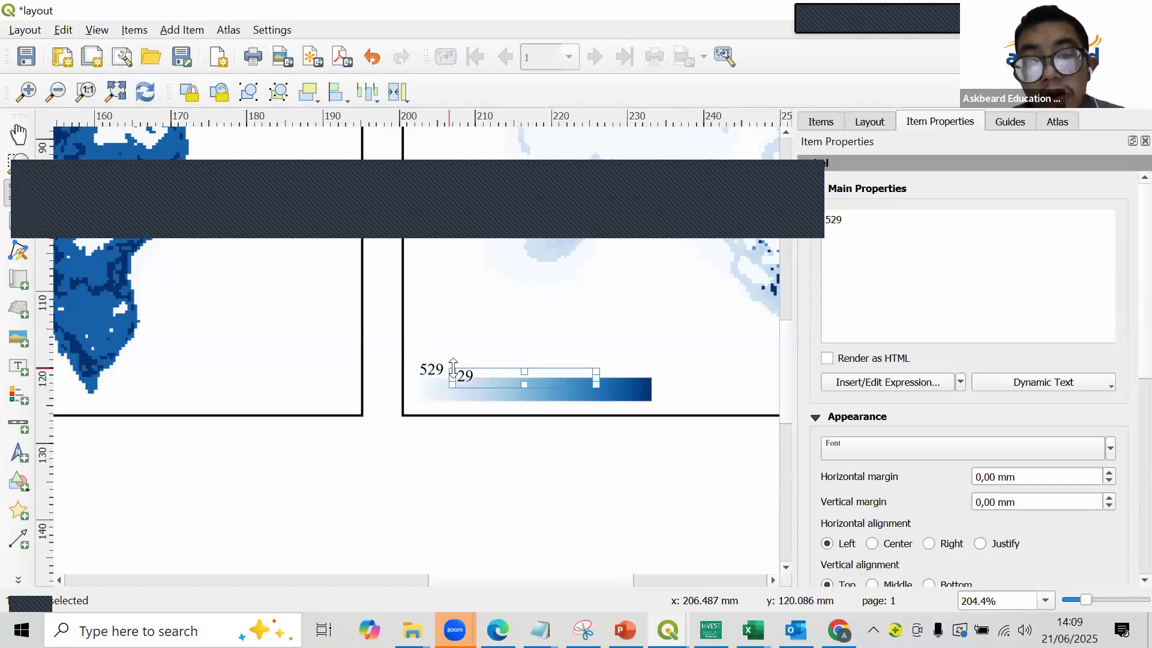
drag(457, 374, 600, 369)
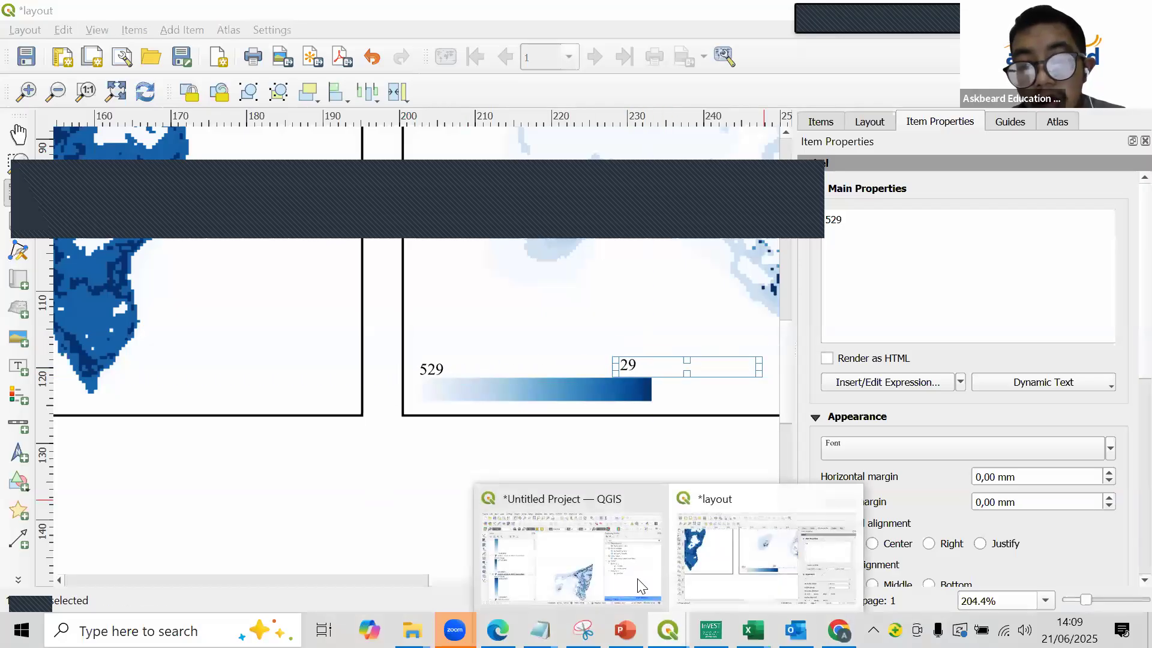
- Check the 2034 layer's maximum value in the project and set the 2034 map's dark-end label to 4801
click(839, 630)
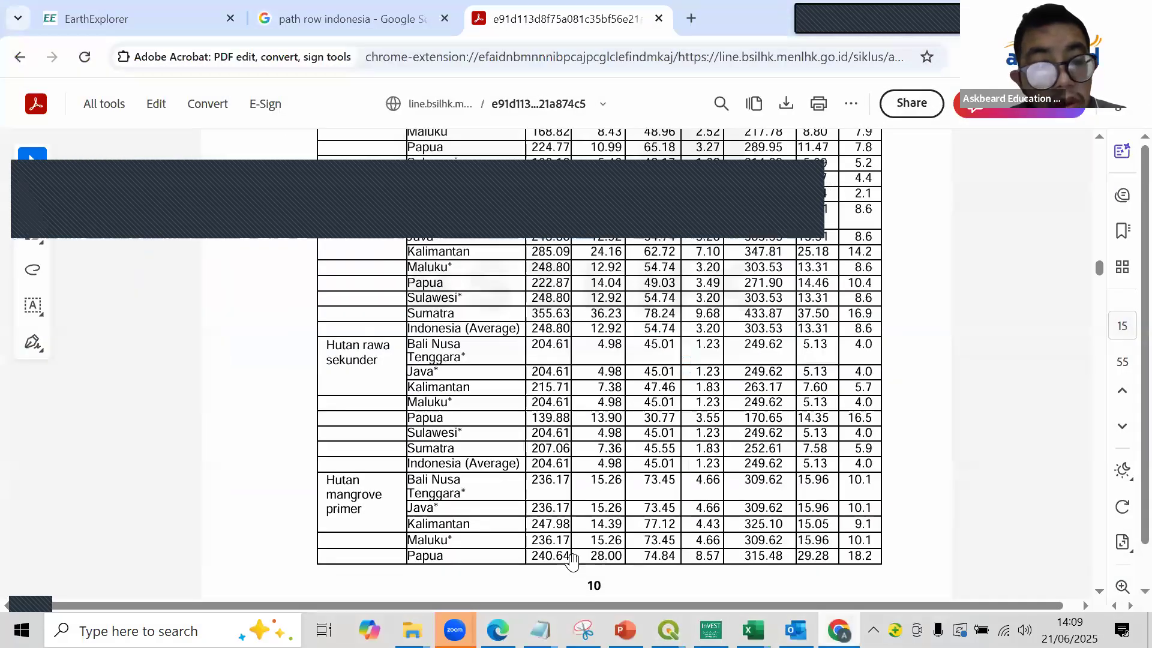
click(838, 630)
mouse_move(667, 630)
click(572, 563)
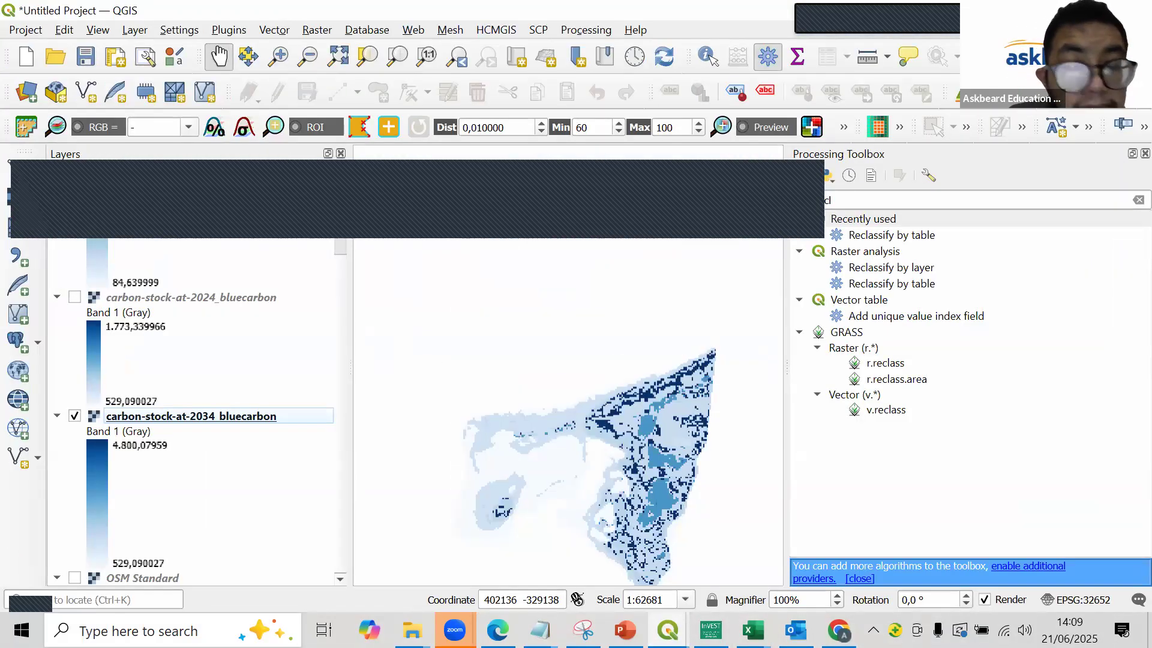
key(alt+Tab)
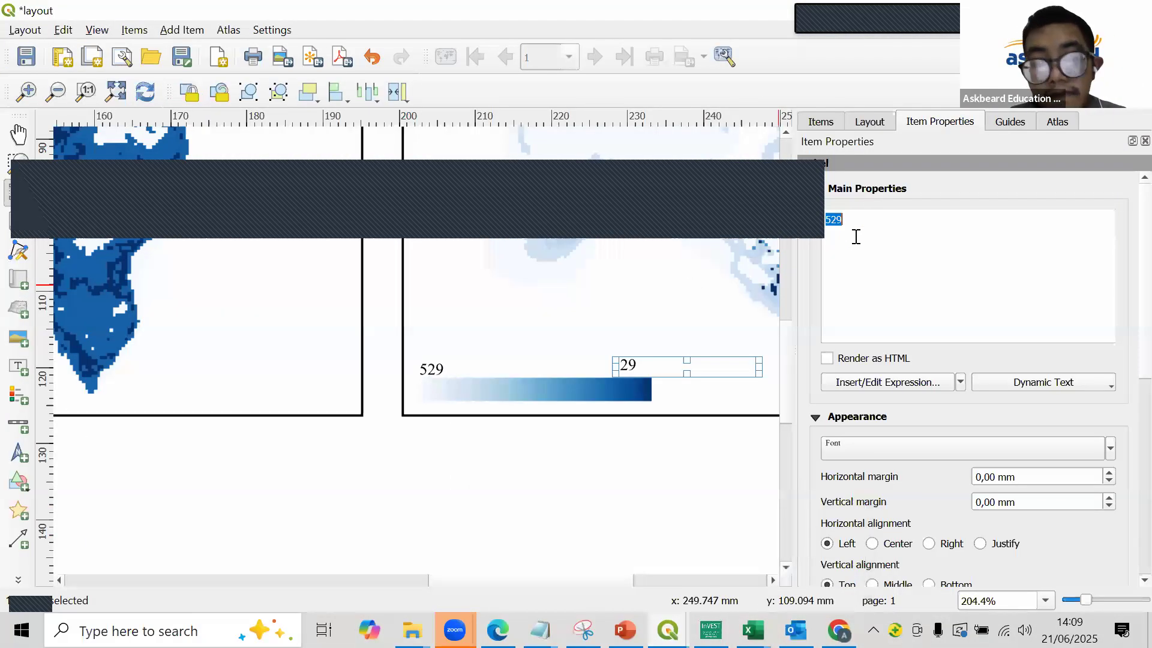
text(4801)
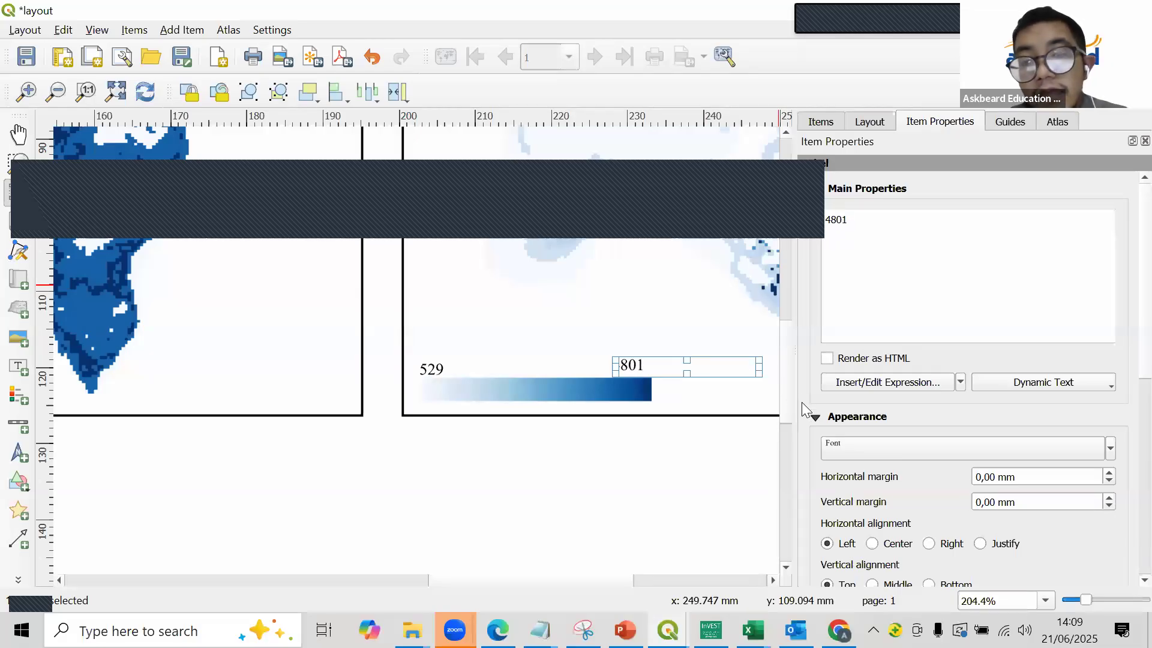
click(660, 476)
key(ctrl+0)
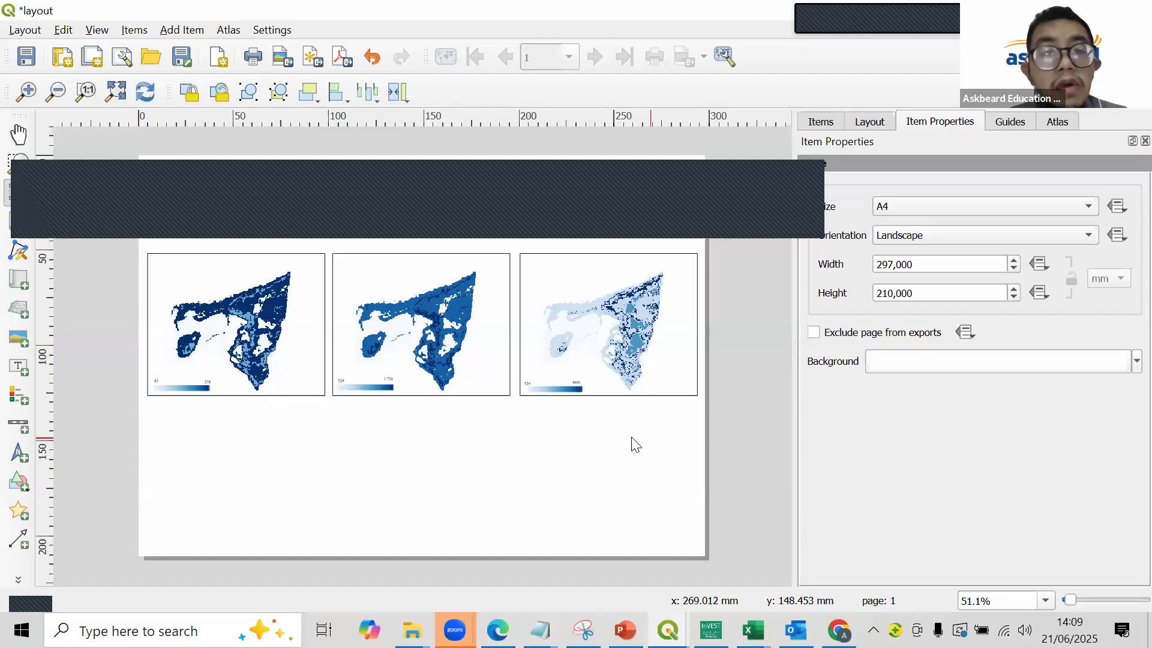
- Add a label reading 2019 near the upper-right corner of the 2019 map
click(22, 366)
scroll(240, 276, up, 1)
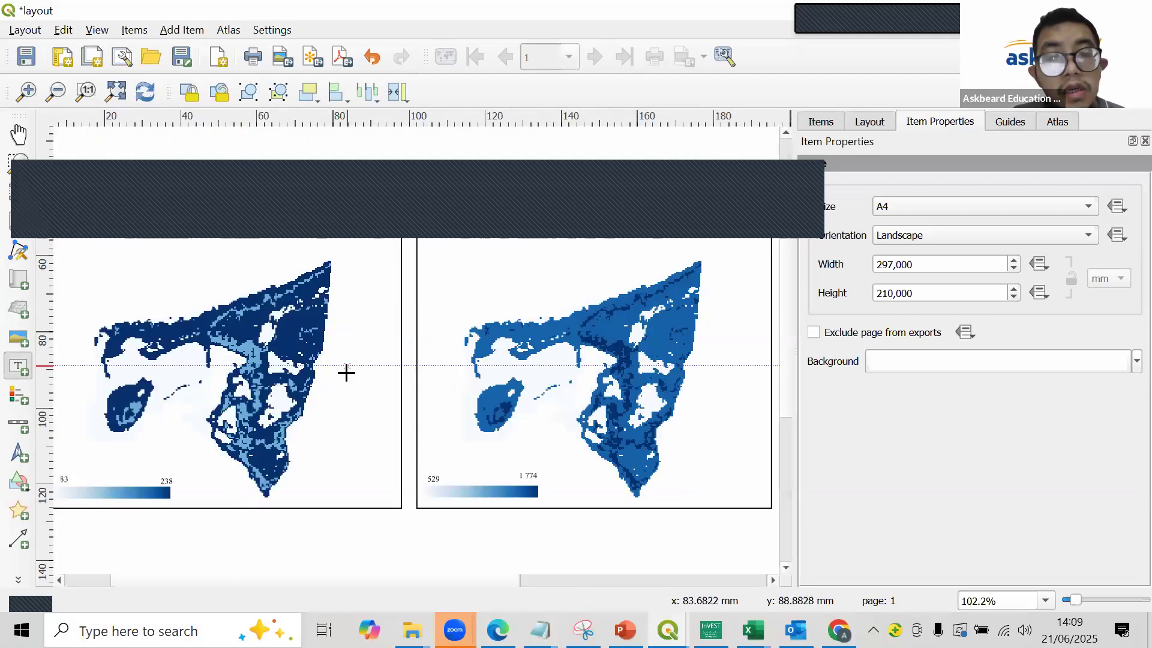
scroll(301, 265, down, 1)
scroll(300, 260, up, 2)
scroll(291, 257, down, 1)
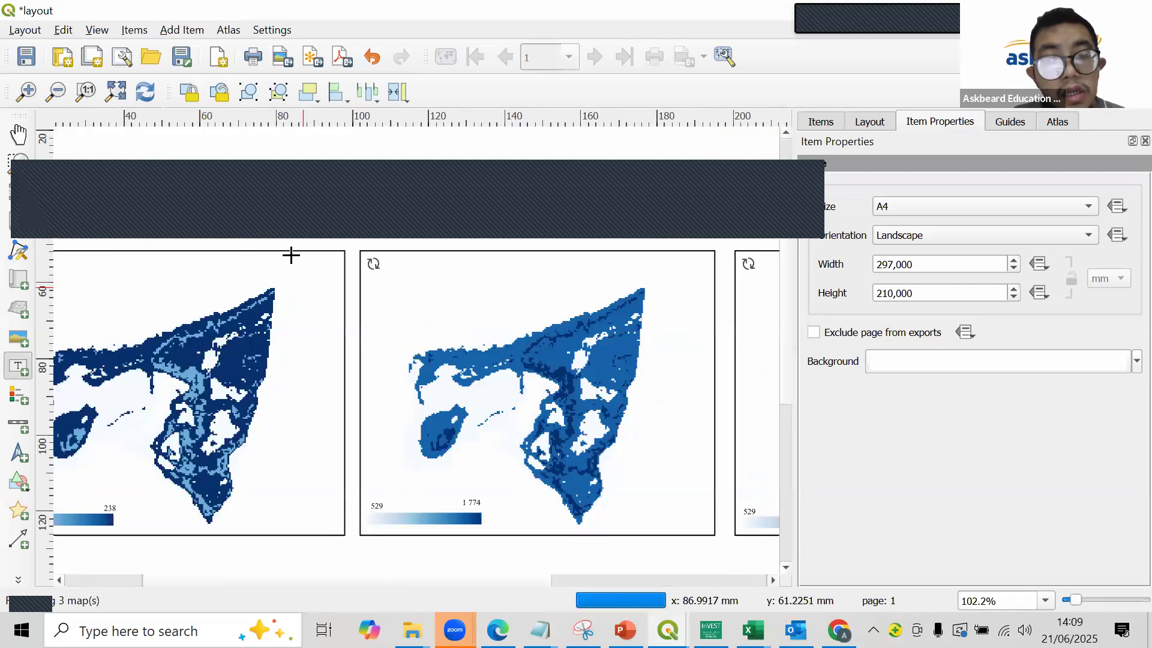
scroll(291, 258, down, 1)
drag(292, 253, 328, 270)
double_click(840, 220)
key(ctrl+a)
text(20)
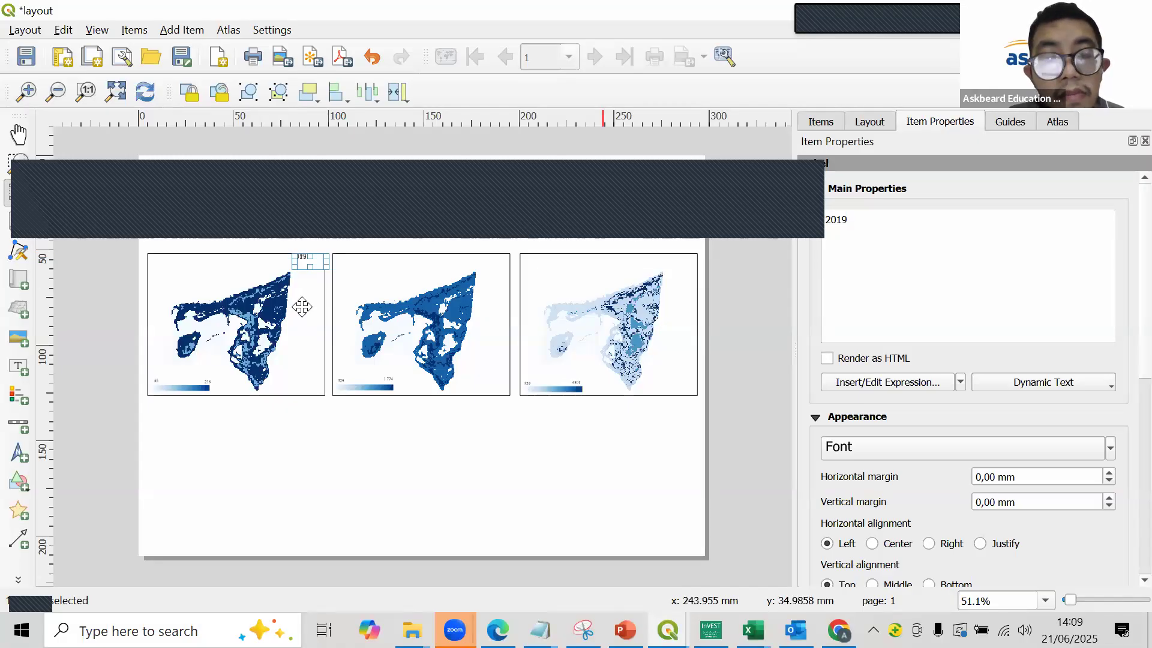
- Move the 2019 label's text closer to the upper-right corner of its map frame
scroll(300, 304, up, 2)
click(324, 375)
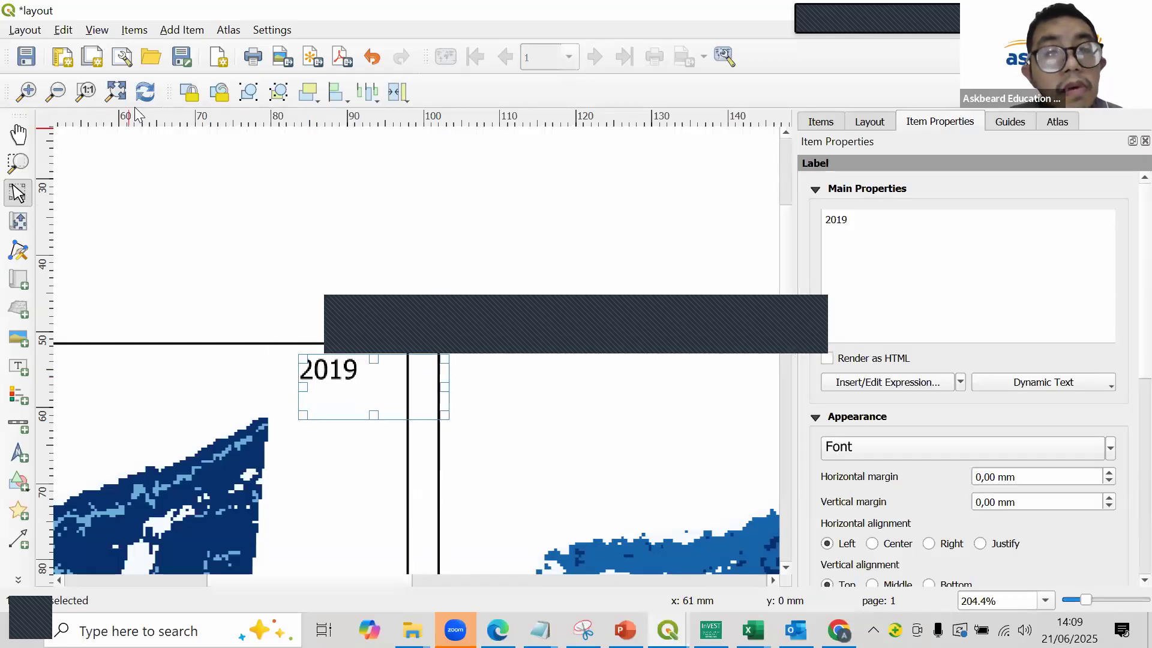
mouse_move(352, 385)
mouse_down()
mouse_move(365, 375)
mouse_move(372, 390)
mouse_up()
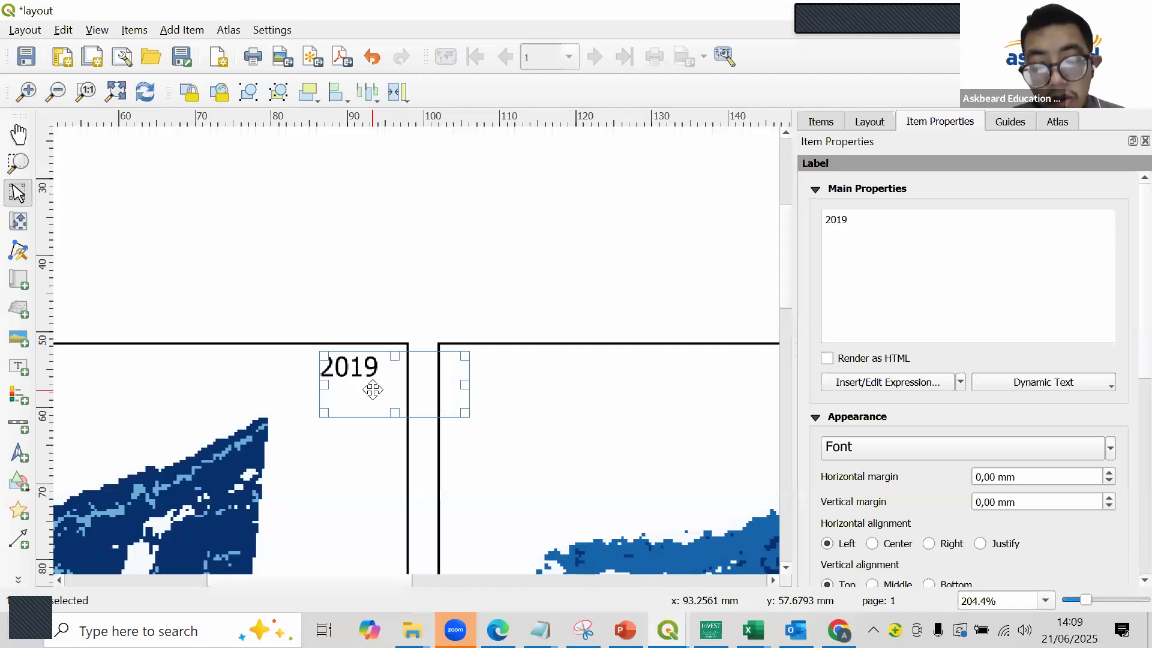
- Duplicate the 2019 label into the upper-right corner of the middle map and change the copy's text to 2024
key(ctrl+d)
scroll(400, 428, down, 1)
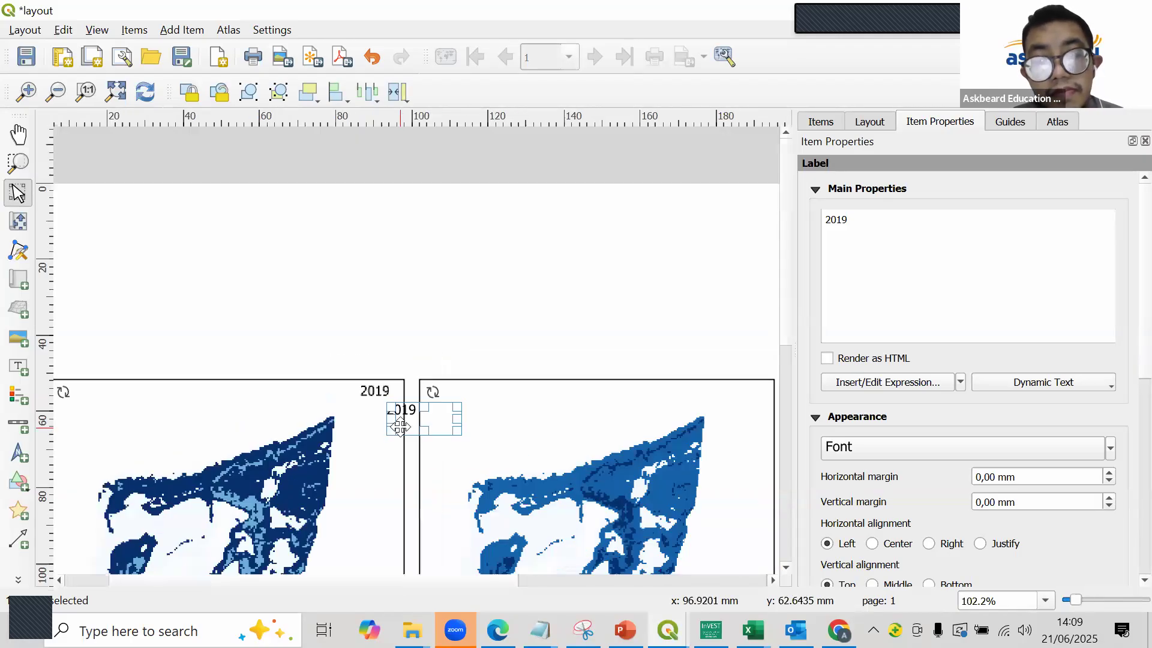
drag(404, 412, 686, 400)
scroll(687, 400, down, 1)
scroll(486, 209, up, 1)
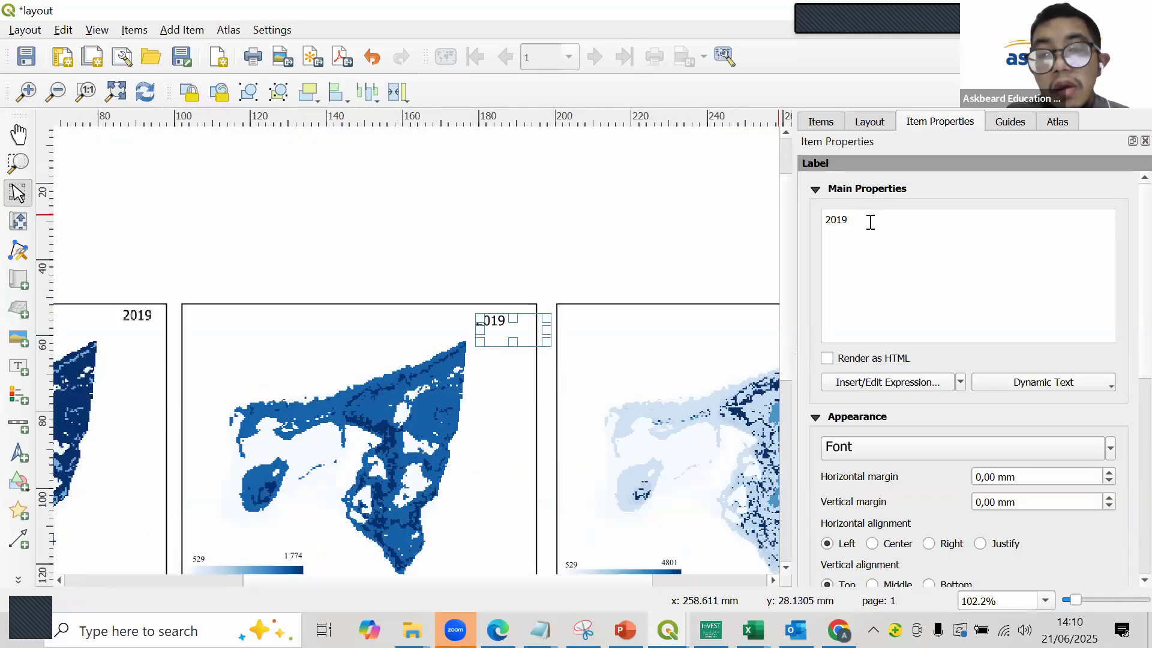
click(358, 280)
drag(507, 318, 522, 300)
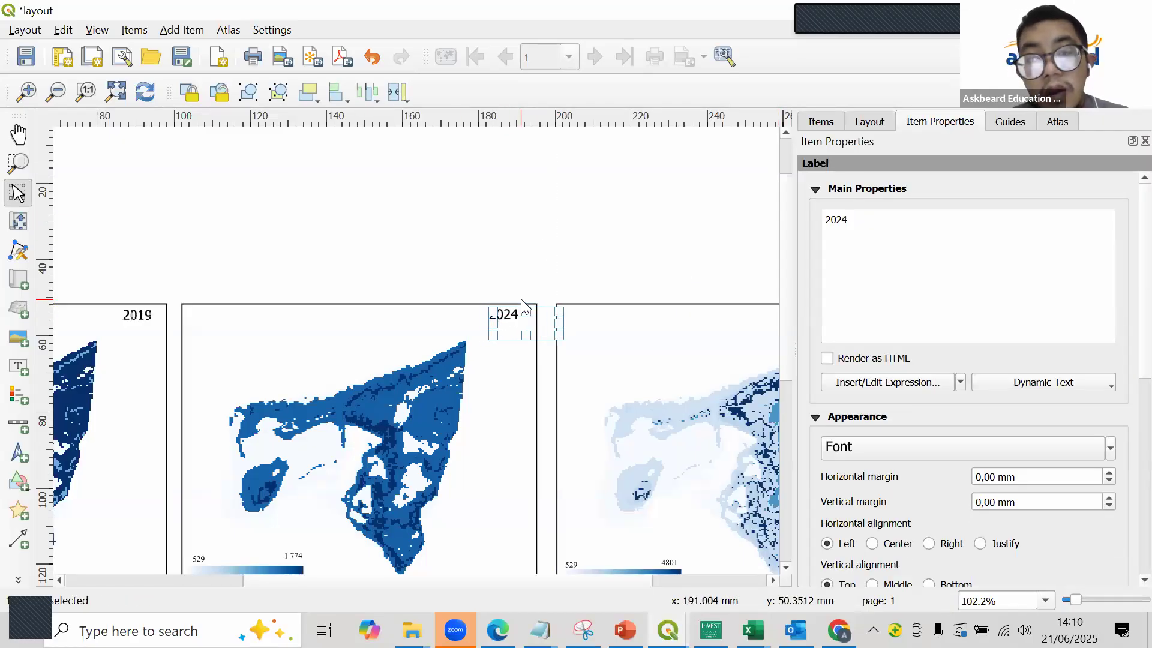
click(546, 279)
- Copy the 2024 year label and place the copy near the upper-right corner of the third map
click(509, 322)
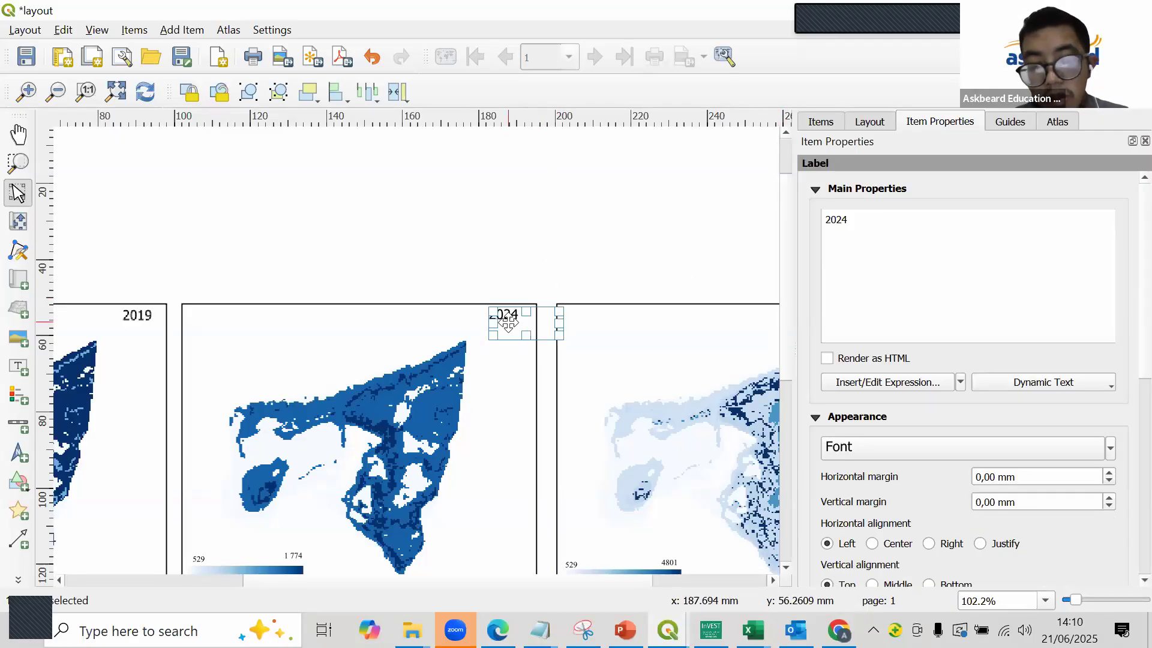
key(ctrl+c)
key(ctrl+v)
scroll(522, 300, down, 2)
scroll(522, 309, up, 2)
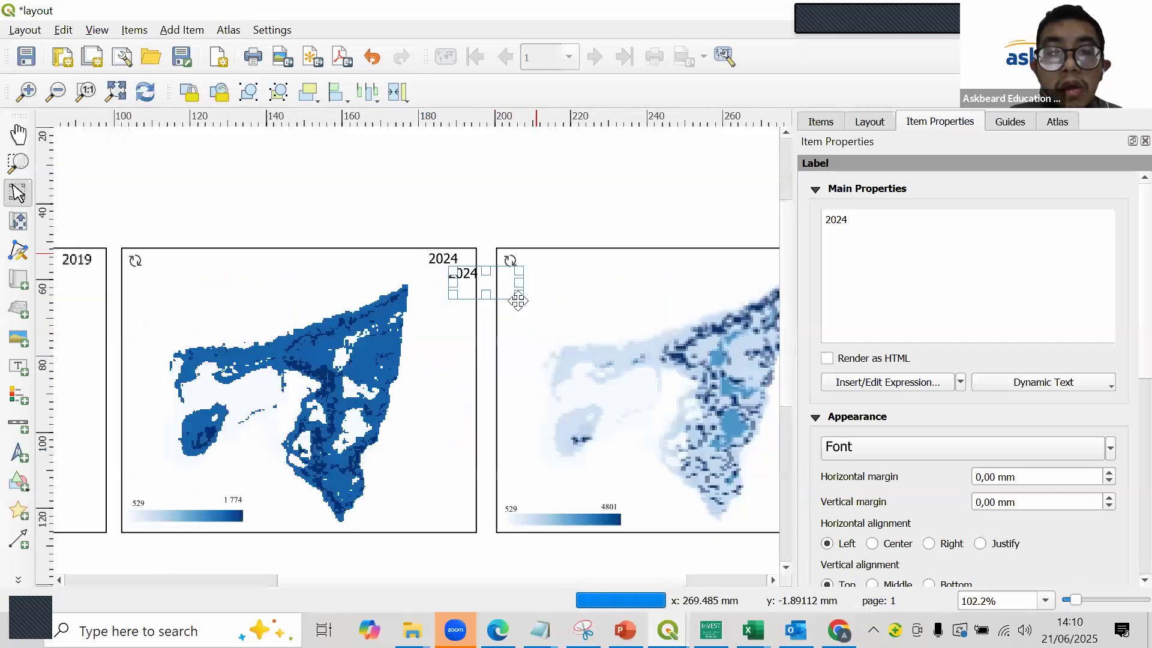
drag(474, 289, 602, 295)
scroll(613, 250, down, 2)
scroll(613, 250, up, 1)
scroll(613, 250, up, 1)
drag(516, 276, 713, 278)
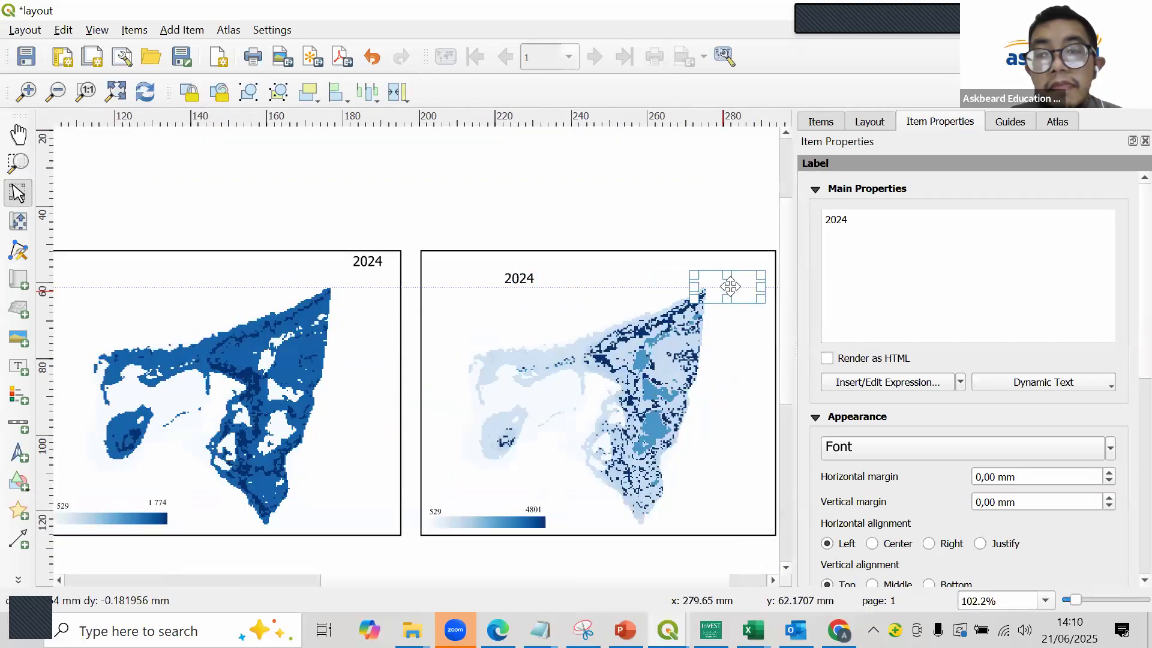
- Change the third map's year label to 2034 and align it in the frame's upper-right corner
text(2)
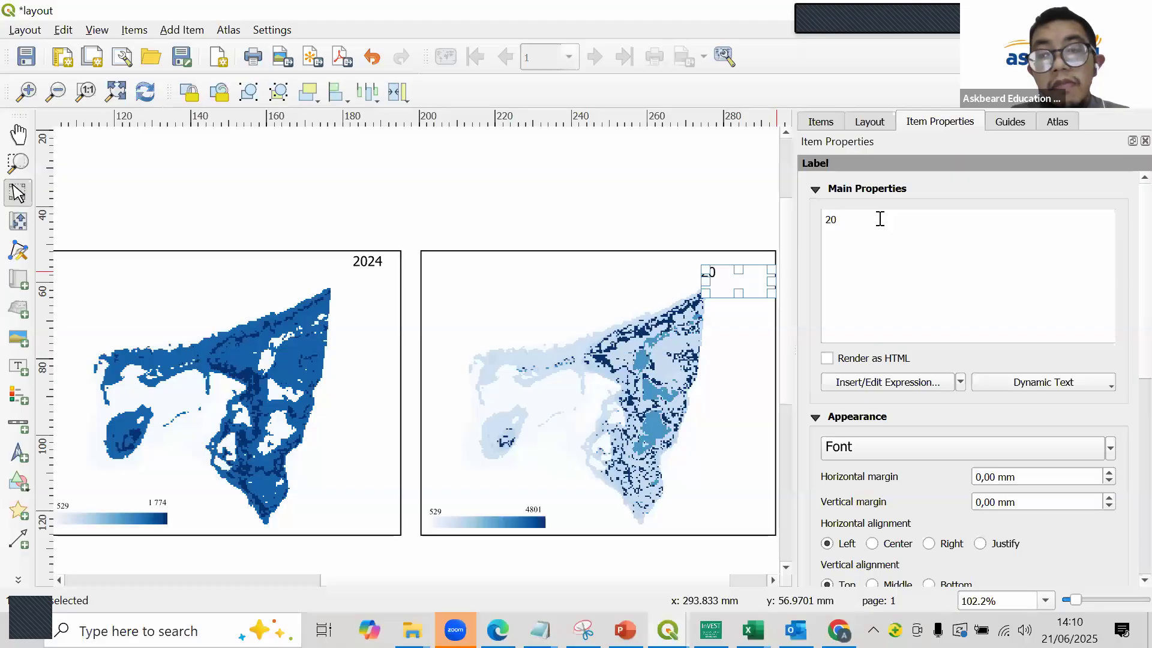
click(669, 219)
scroll(675, 210, down, 1)
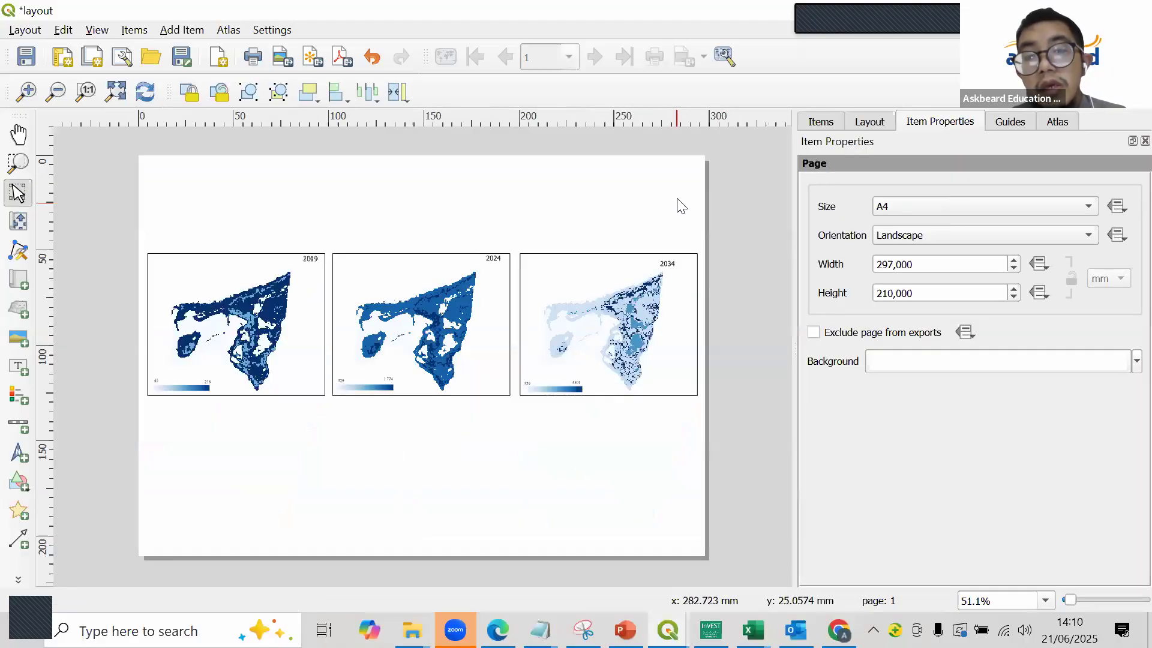
scroll(688, 310, up, 1)
drag(667, 323, 680, 310)
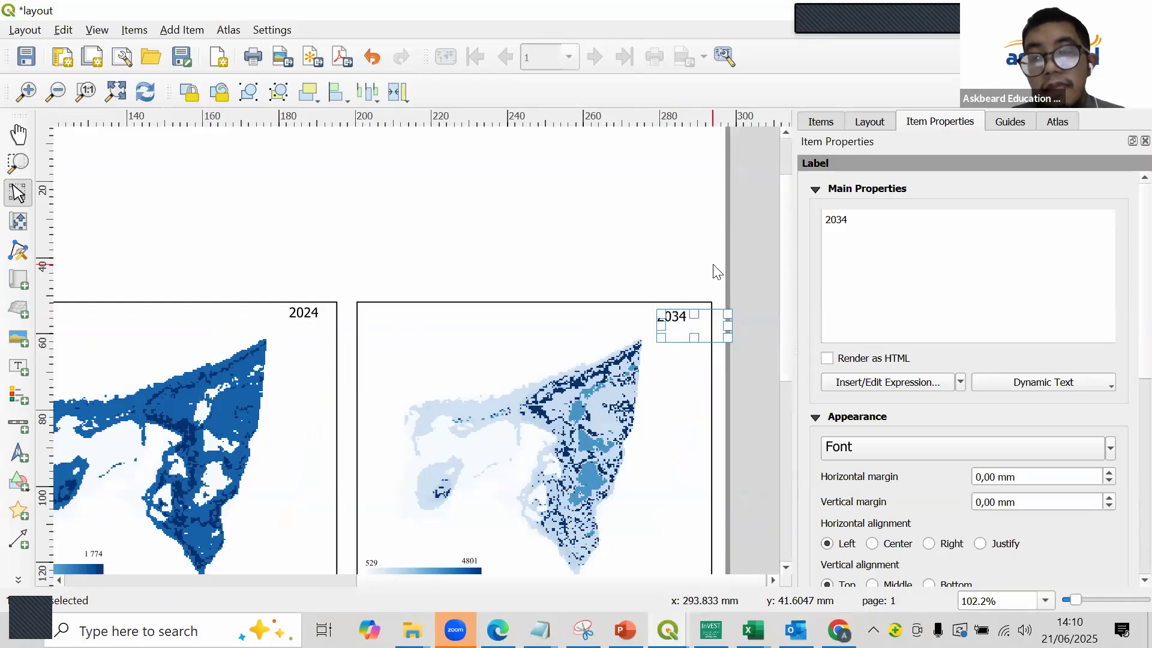
click(659, 291)
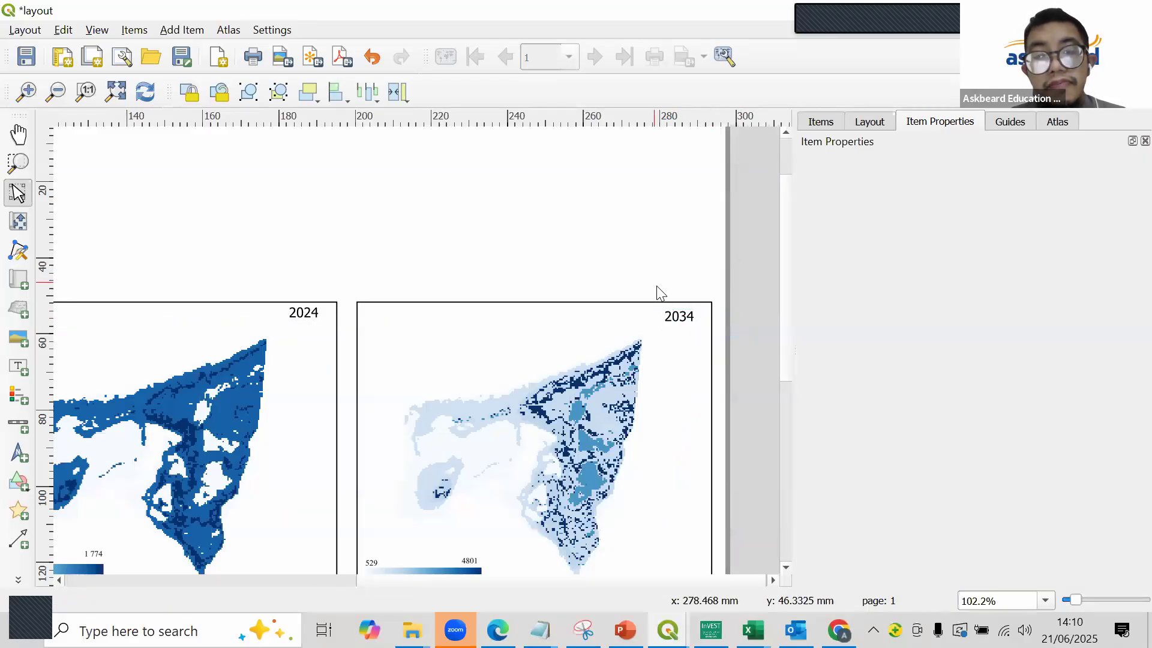
scroll(507, 438, down, 2)
scroll(459, 290, up, 1)
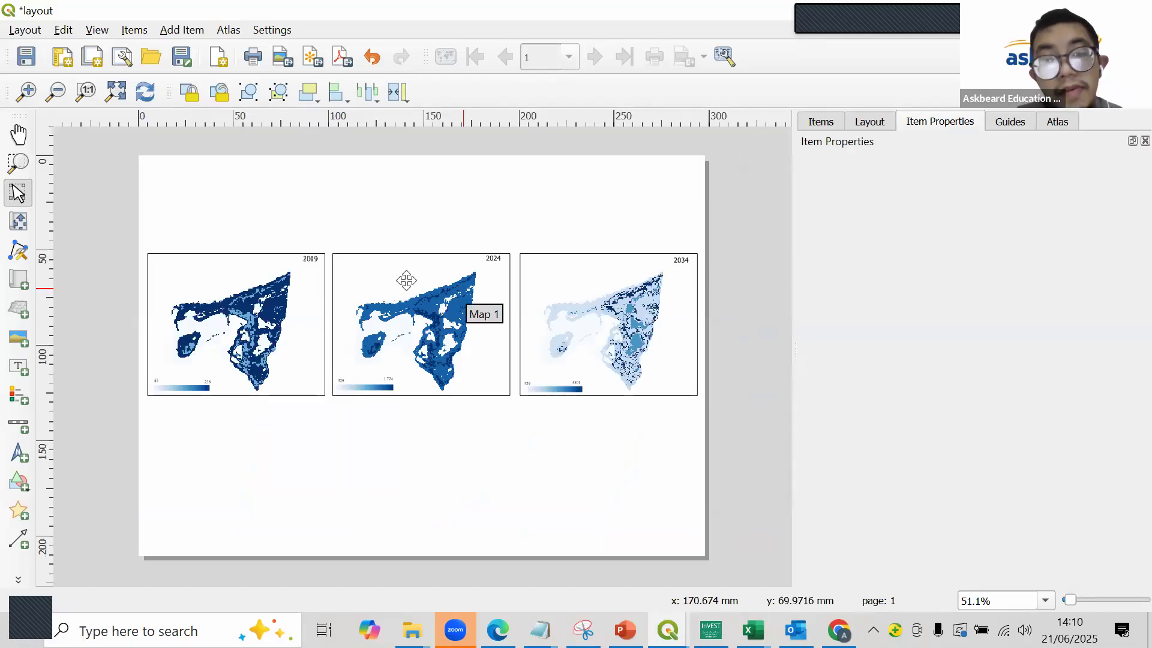
- Add a title label above the maps reading "Blue Carbon Stock Data on Osi Island, Maluku"
click(19, 366)
drag(236, 212, 611, 242)
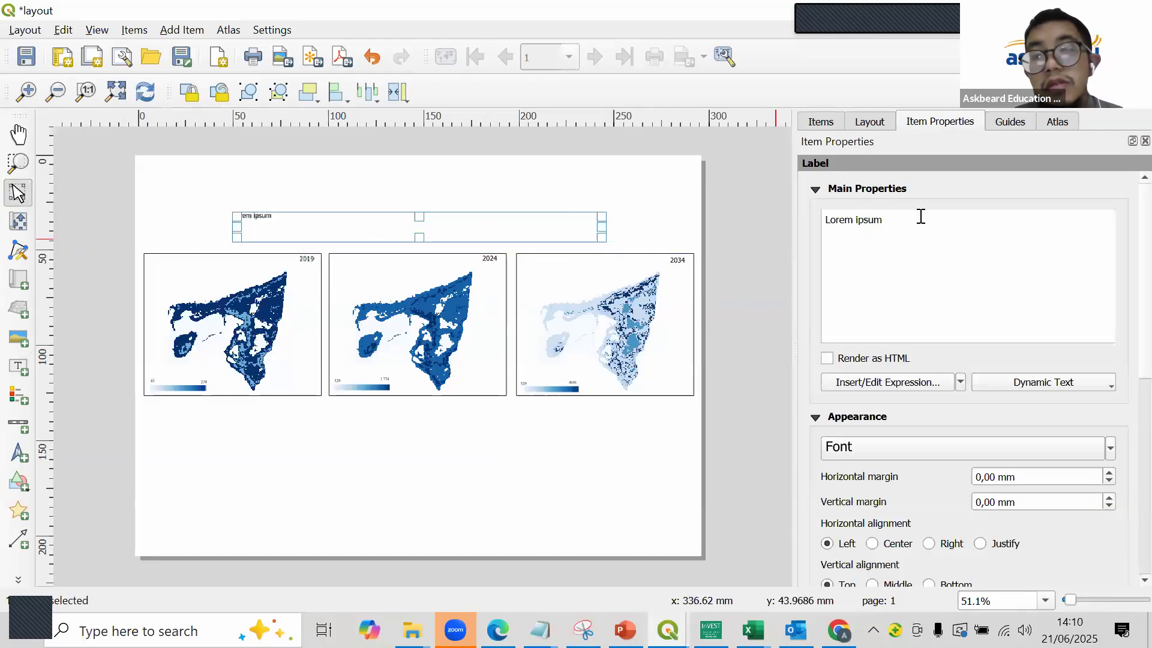
key(ctrl+a)
text(B)
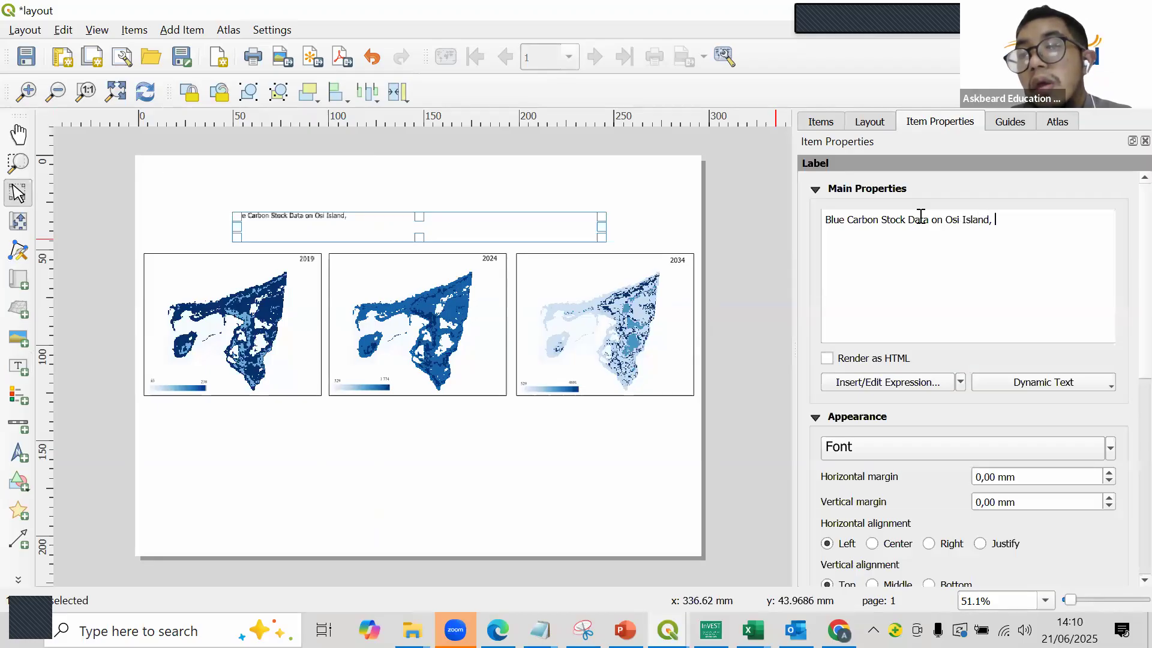
text(uku)
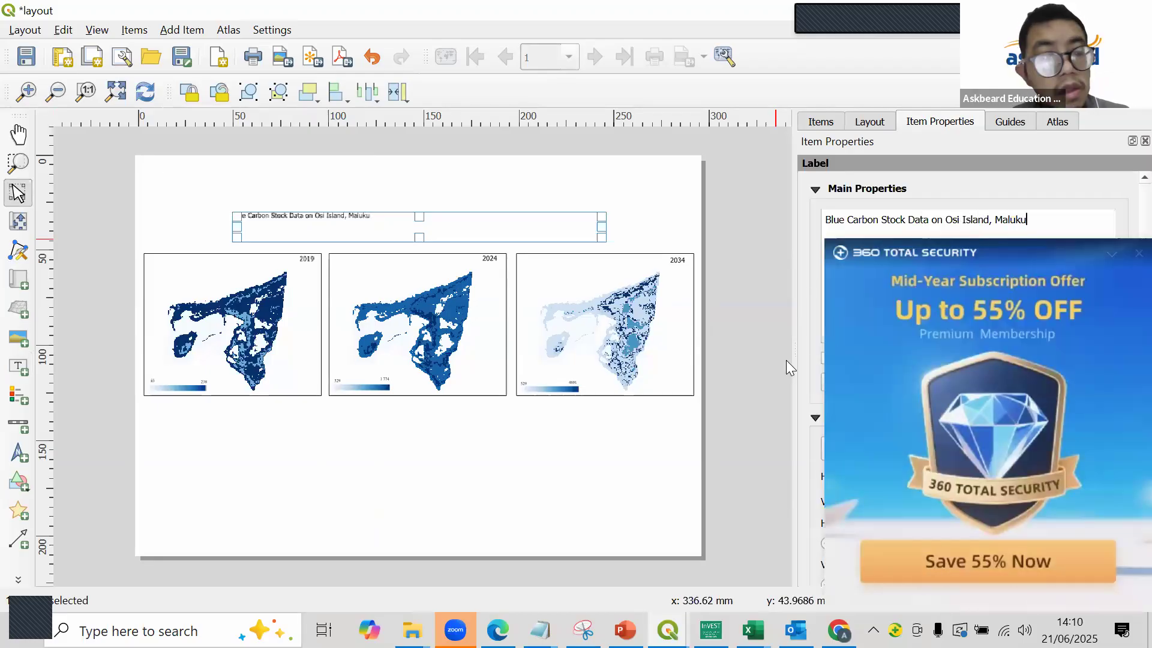
click(756, 359)
drag(366, 227, 448, 242)
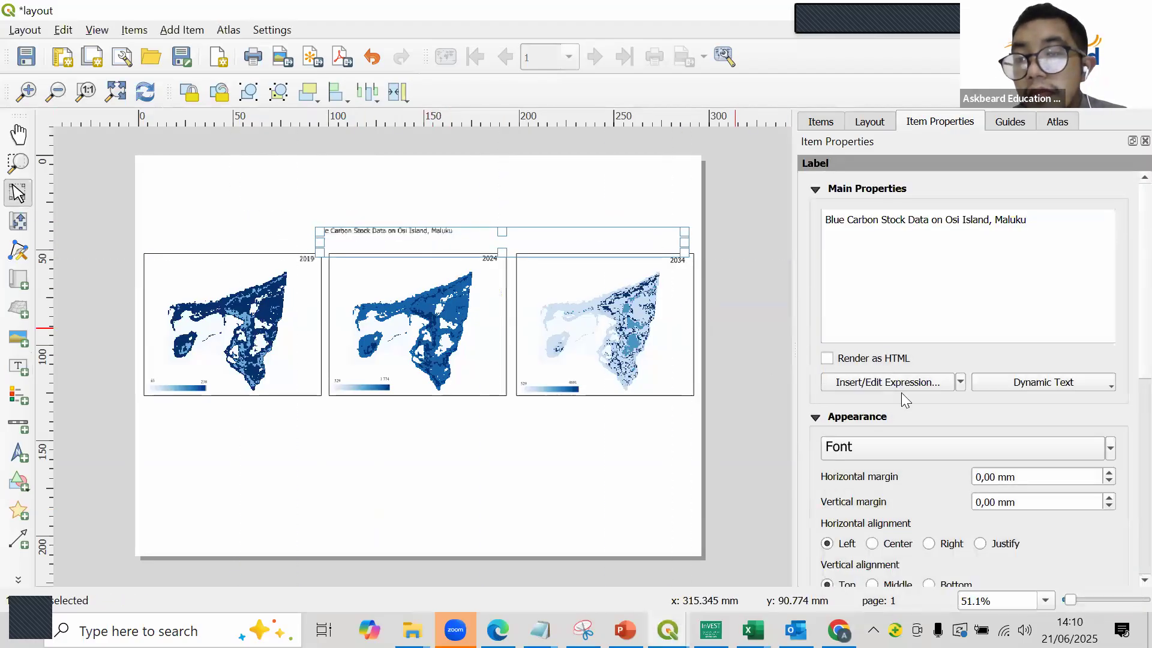
- Make the title bold, increase its font size and shift it to centre over the three maps
click(980, 442)
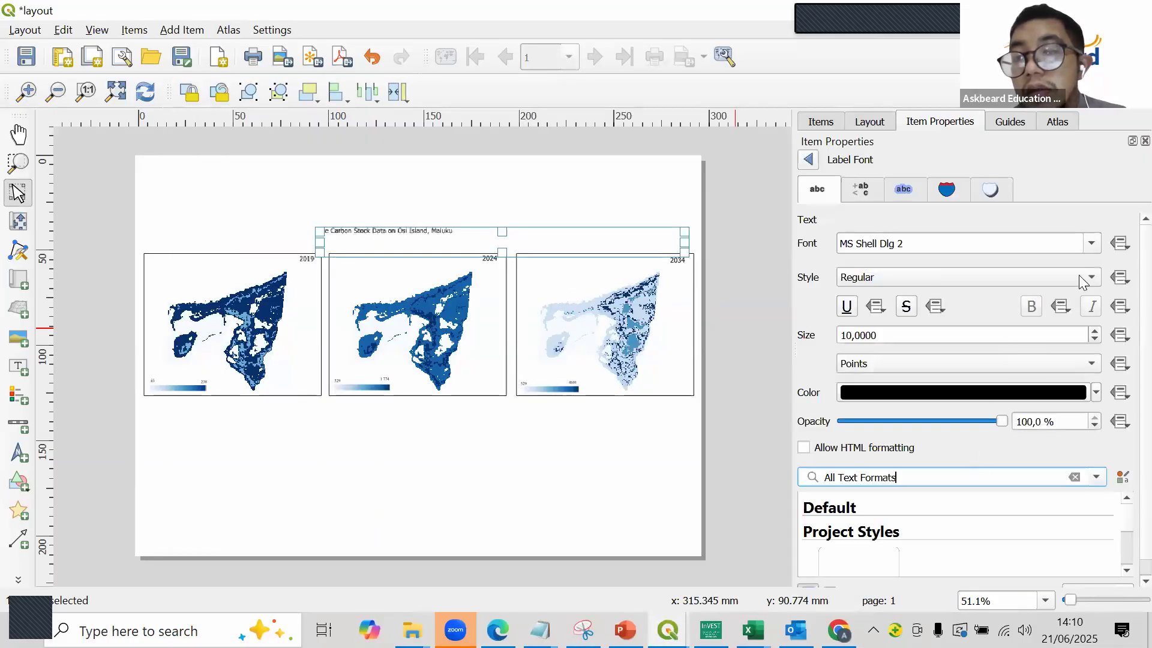
click(1093, 244)
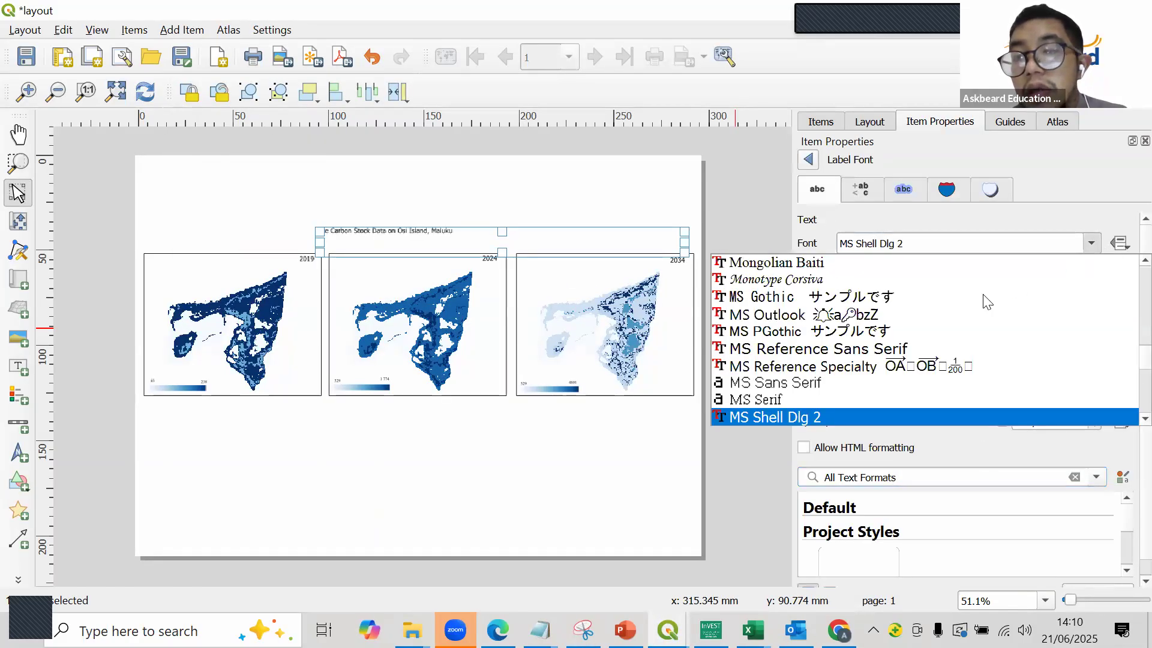
click(1043, 204)
click(1059, 277)
click(864, 299)
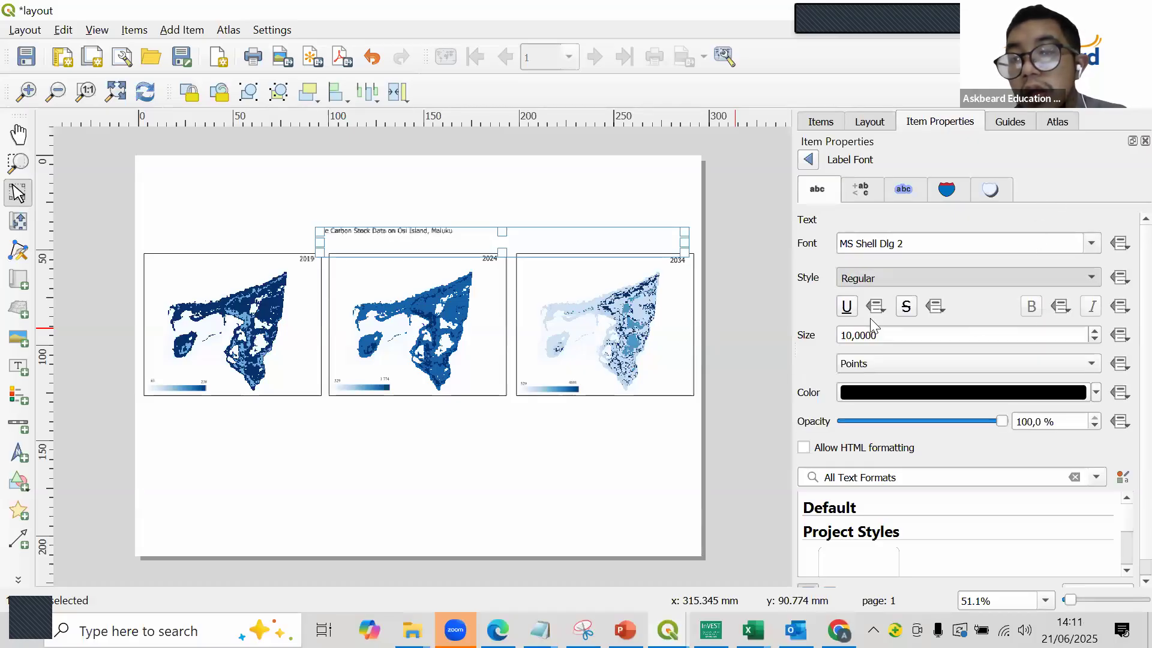
click(1095, 331)
click(1094, 330)
click(1094, 330)
click(1094, 331)
click(1094, 331)
click(1094, 330)
click(744, 210)
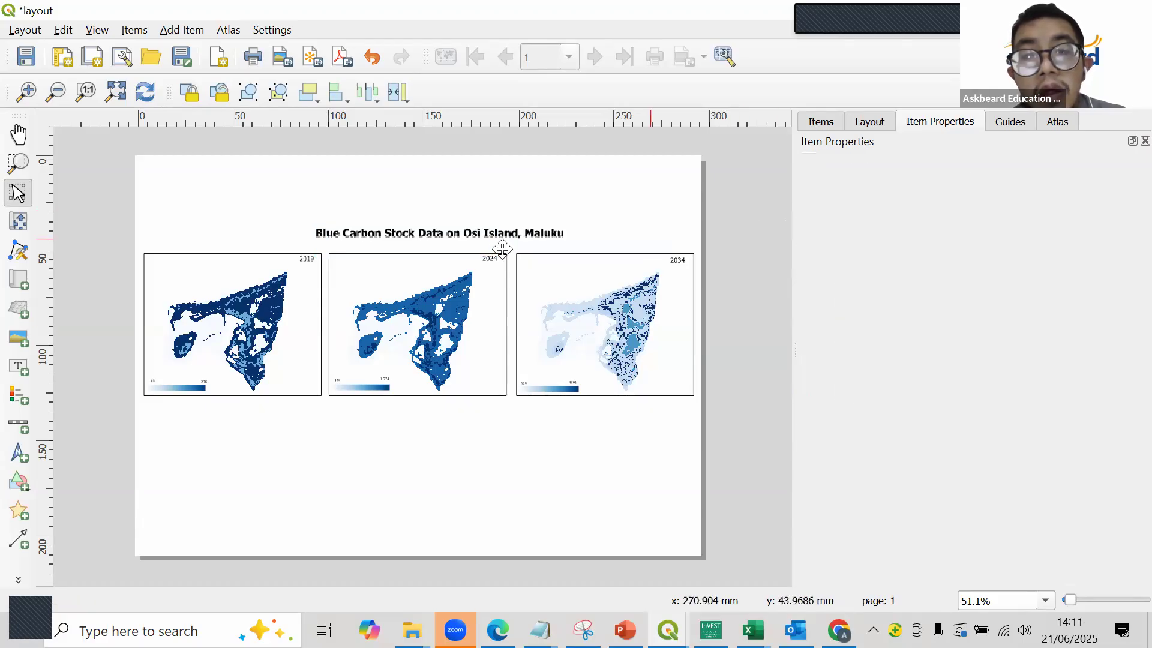
drag(496, 233, 486, 233)
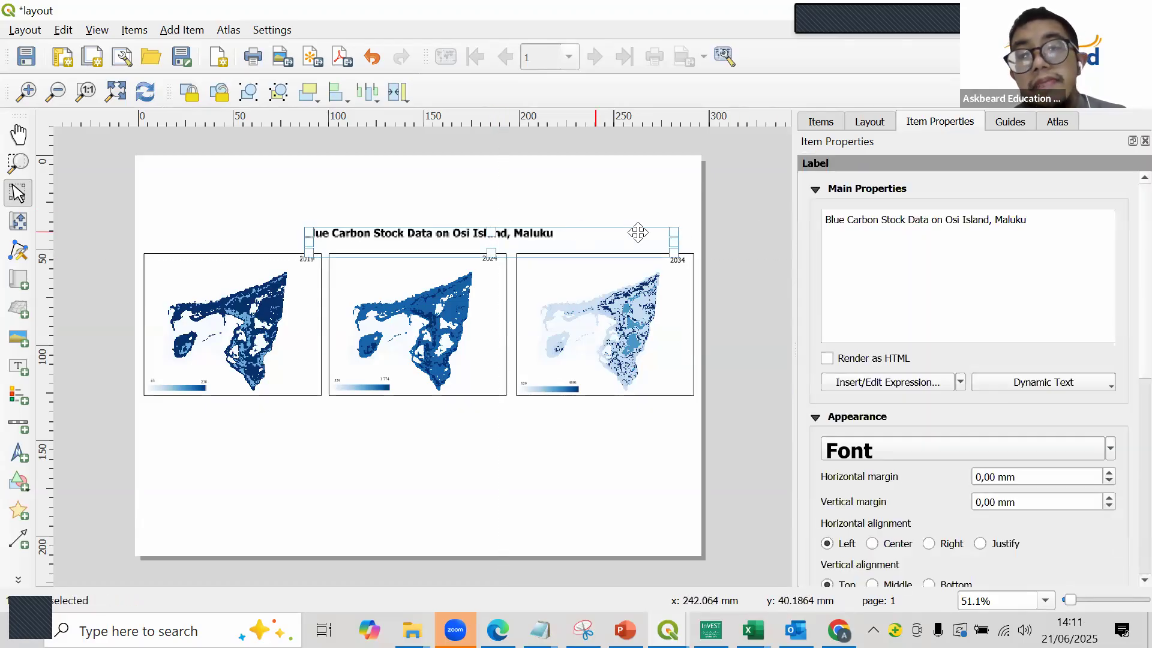
click(682, 216)
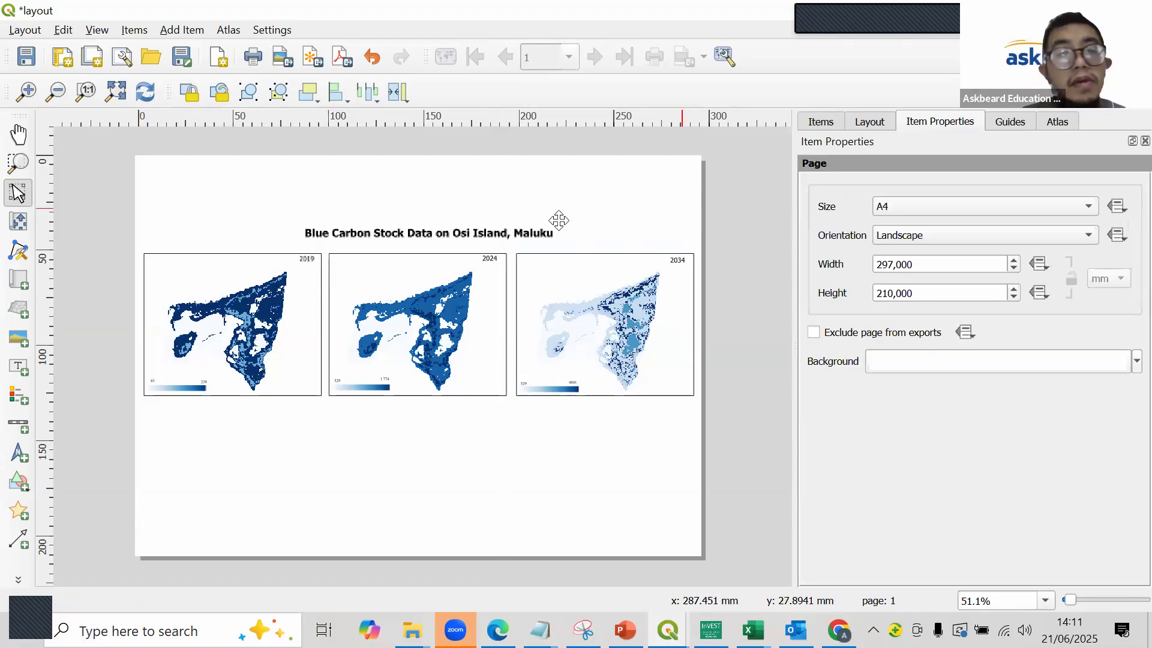
- Start exporting the layout as an image and browse to the BLUE CARBON\RESULT folder inside FREE TRAINING\INTERNATIONAL CA
click(25, 30)
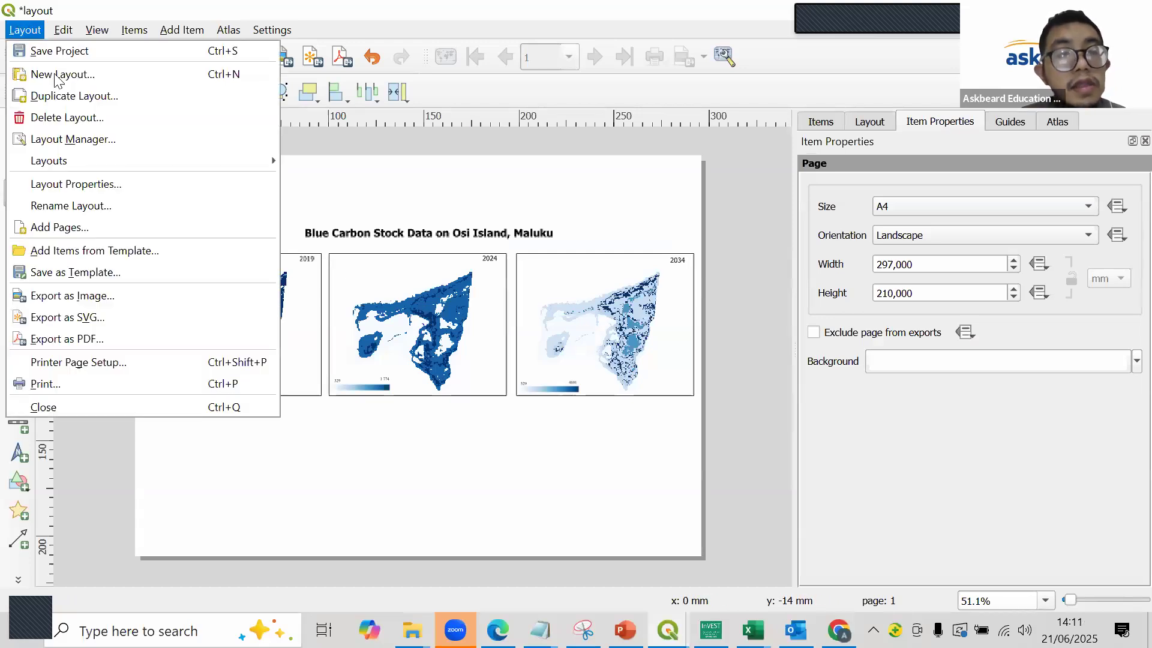
click(127, 292)
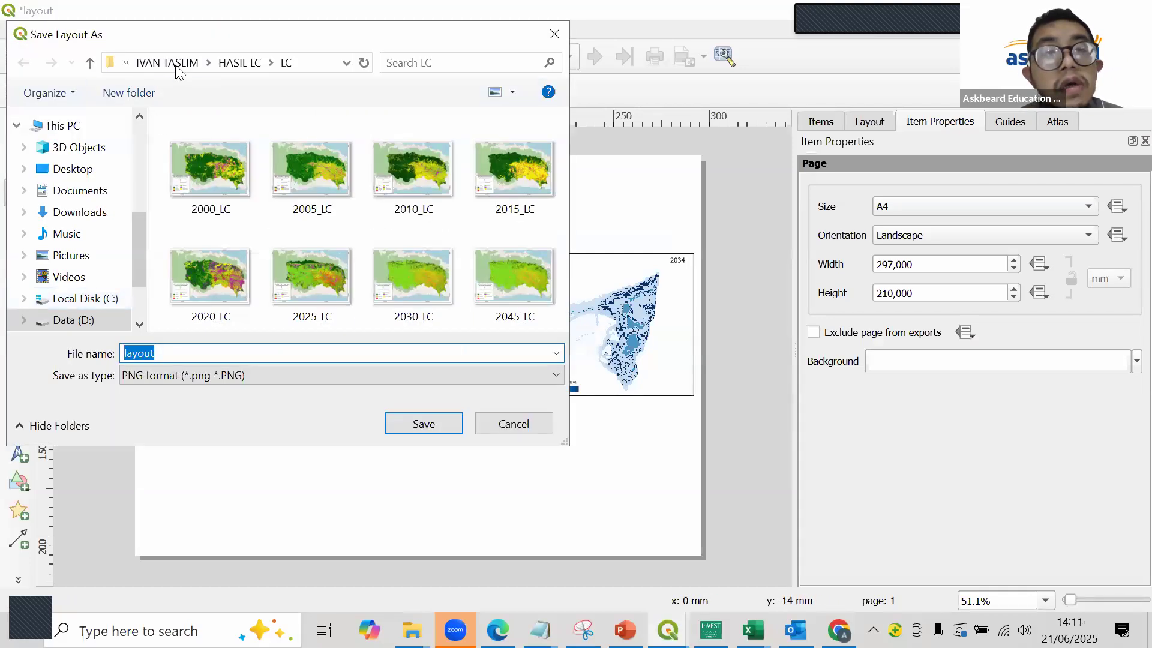
click(178, 70)
click(178, 70)
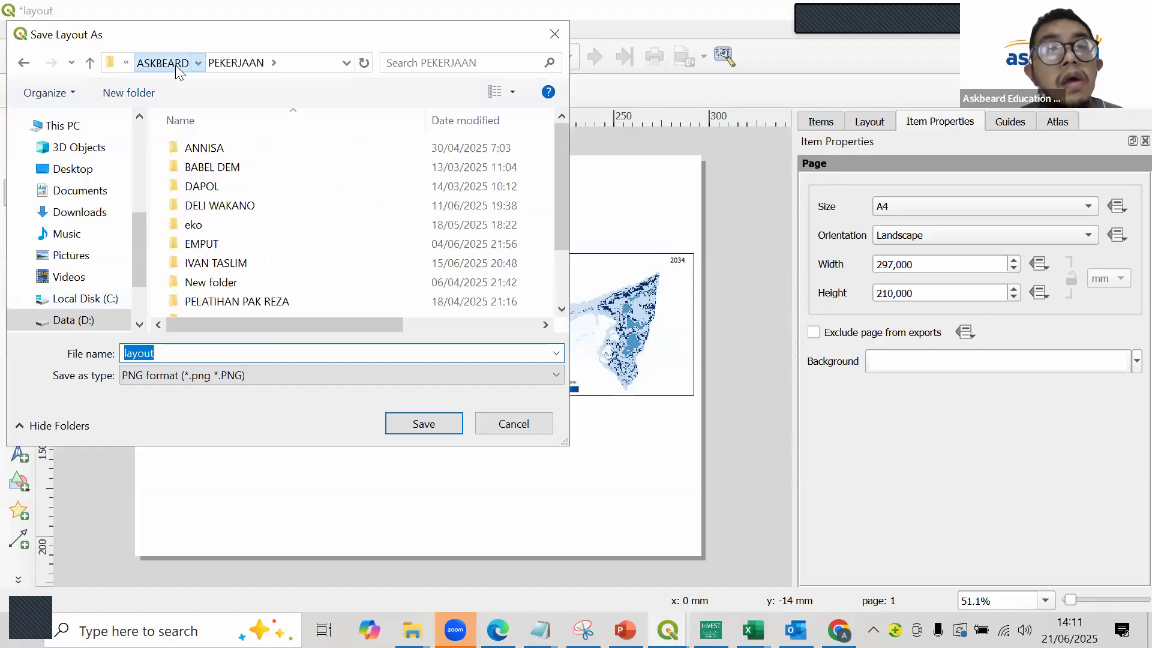
click(175, 65)
scroll(259, 231, down, 2)
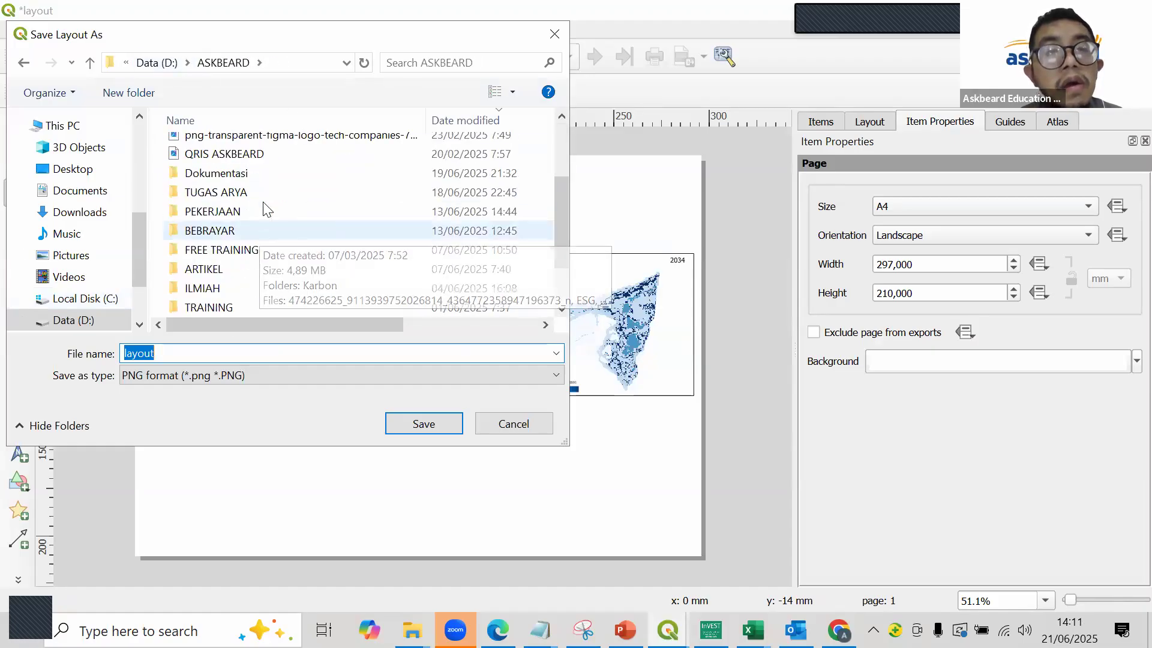
double_click(262, 242)
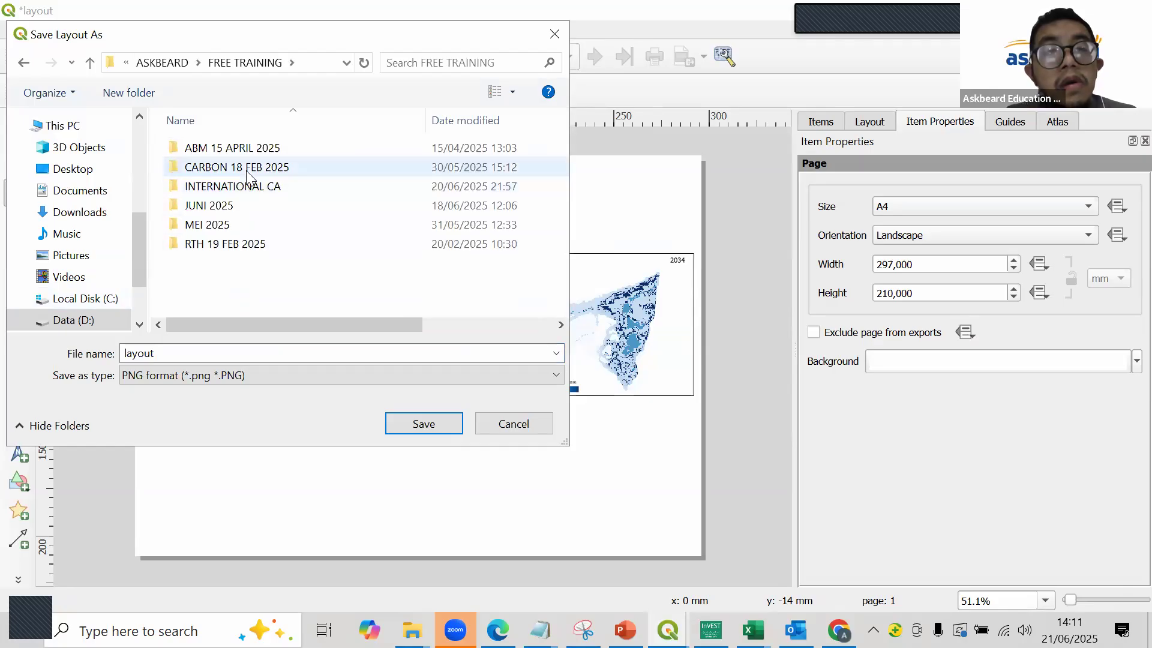
double_click(246, 170)
click(147, 62)
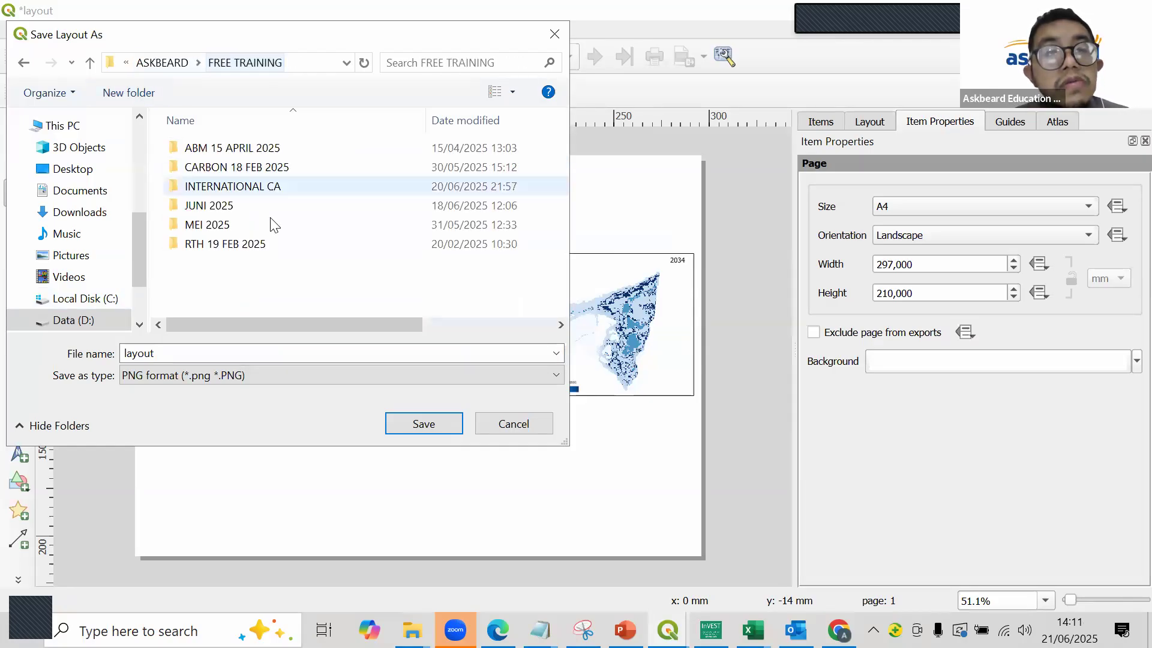
double_click(273, 186)
double_click(297, 183)
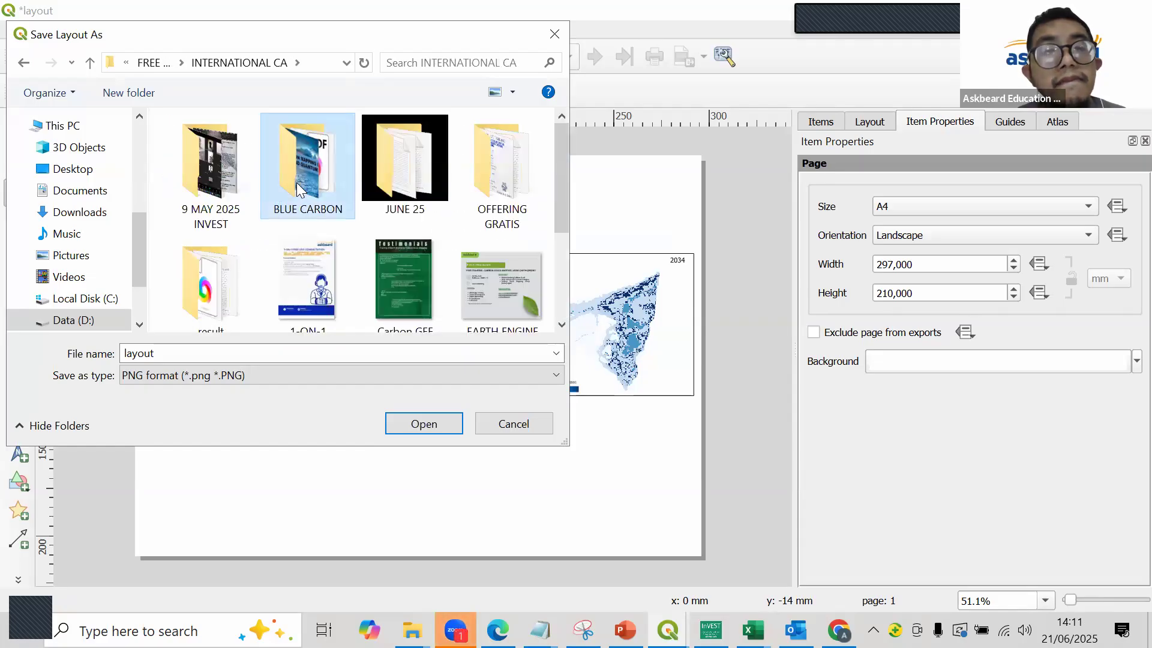
double_click(290, 167)
- Name the PNG file BLUECARBON DATA and export the layout to the RESULT folder
double_click(260, 353)
text(BLUECARBON DATA)
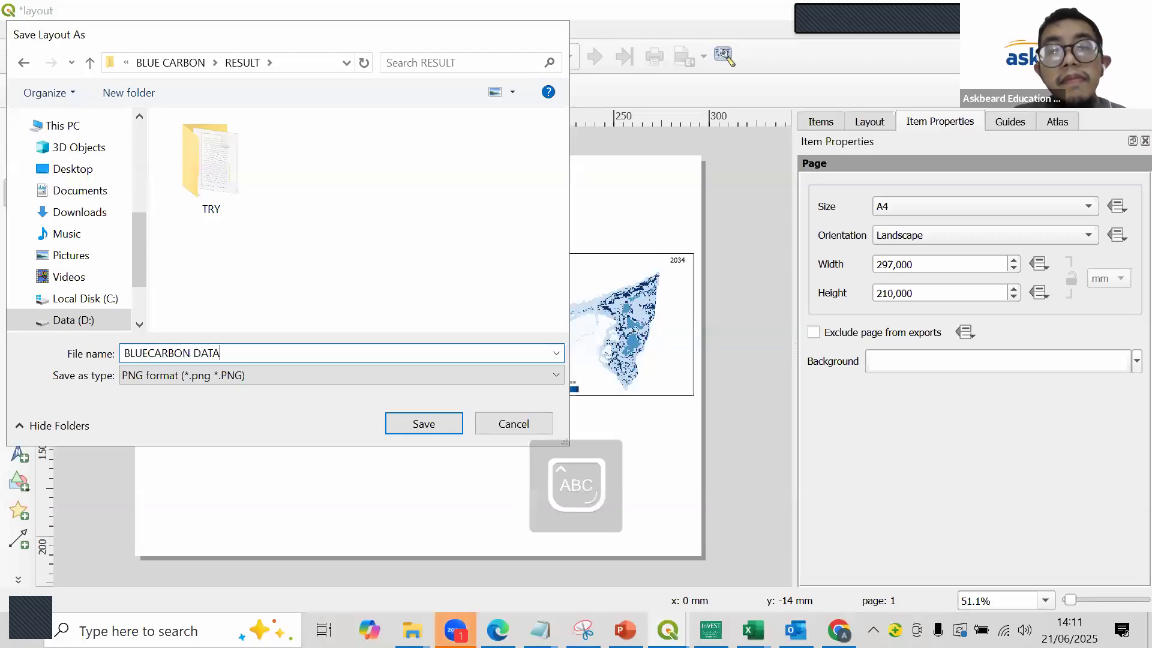
key(Return)
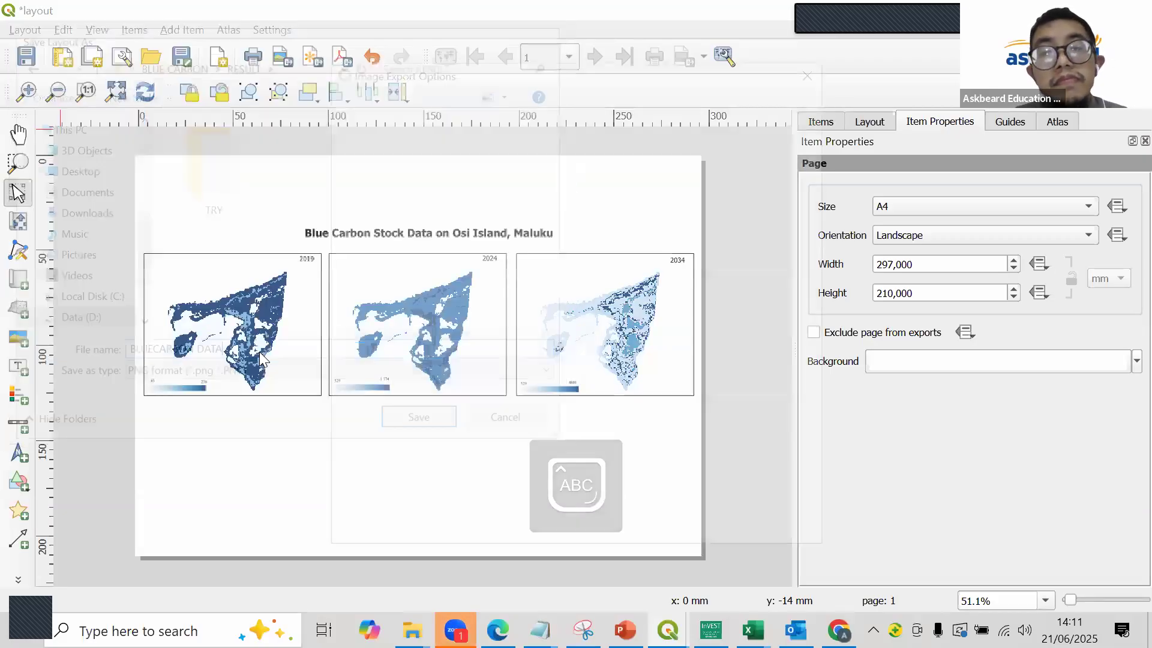
key(BackSpace)
text(400 dpi)
key(Return)
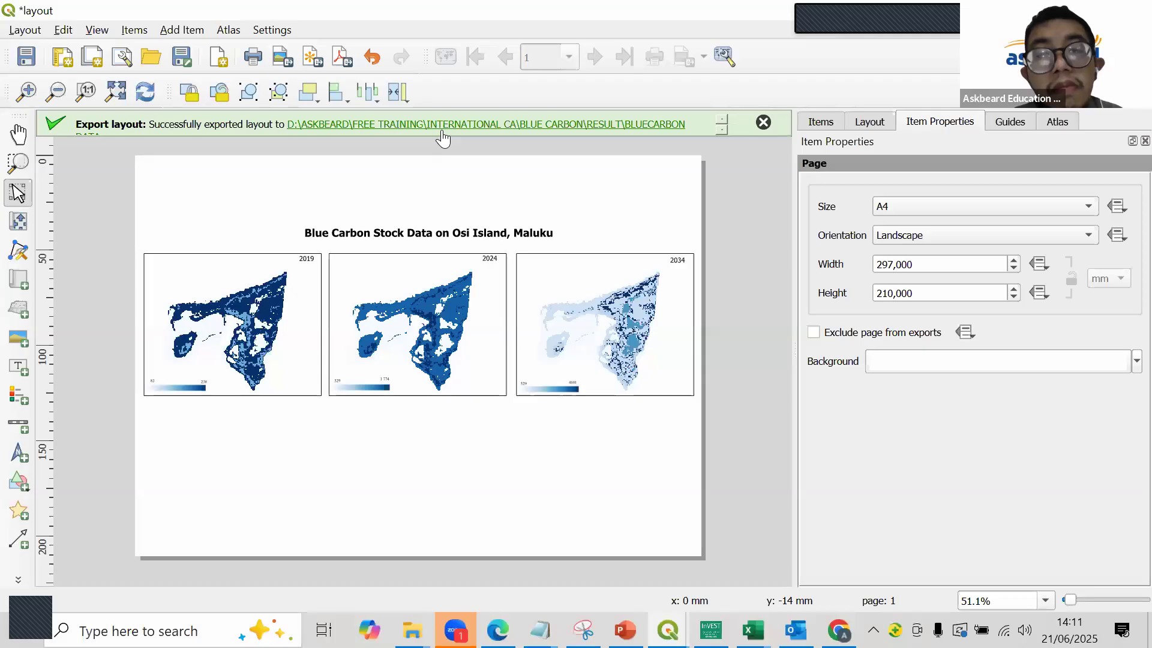
- Go to the exported layout's folder and open the BLUECARBON DATA image to check it
click(438, 126)
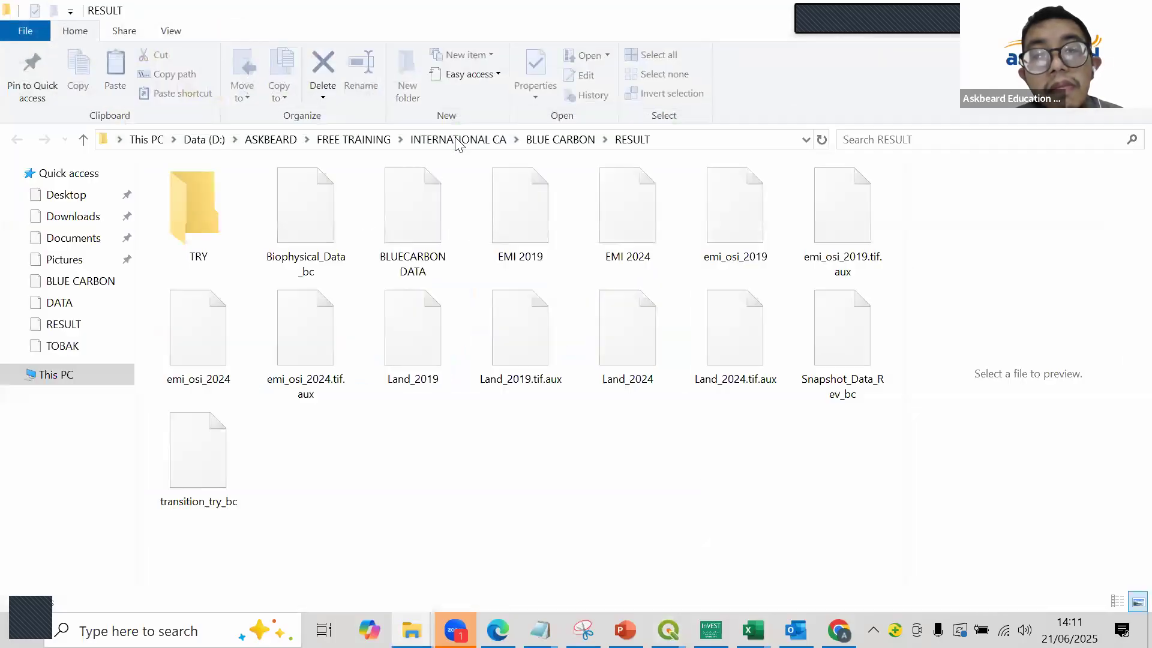
double_click(418, 249)
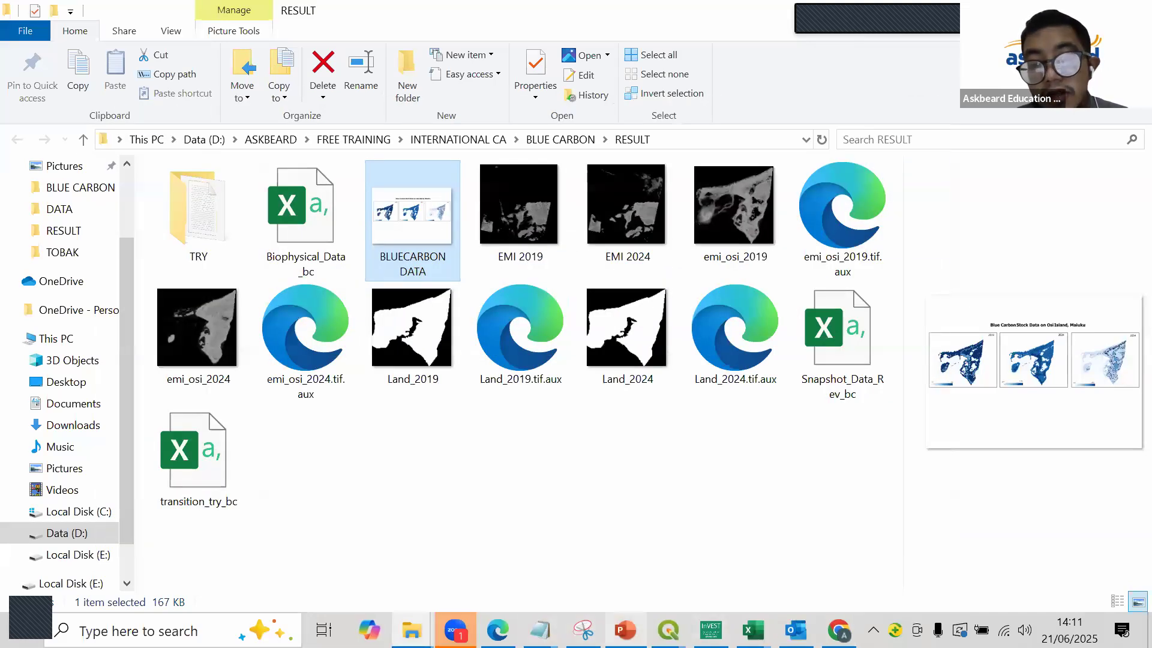
- Return to the main QGIS project and look through the raster files in RESULT\TRY\output without adding any
click(619, 590)
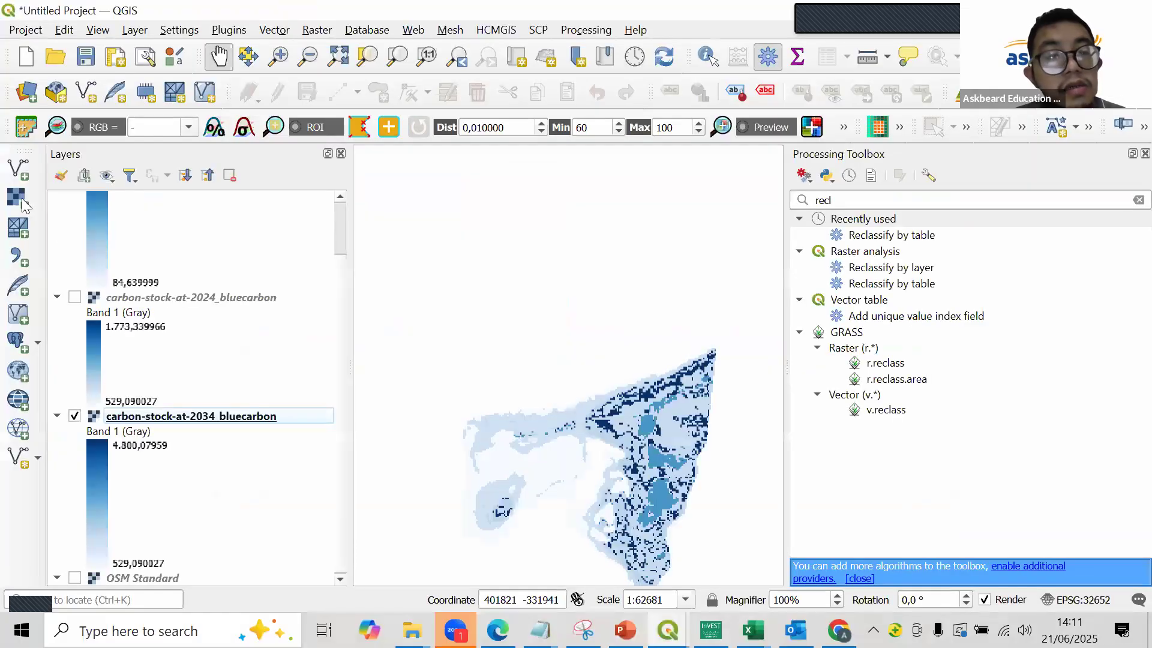
click(861, 165)
scroll(240, 190, up, 2)
double_click(206, 180)
double_click(195, 188)
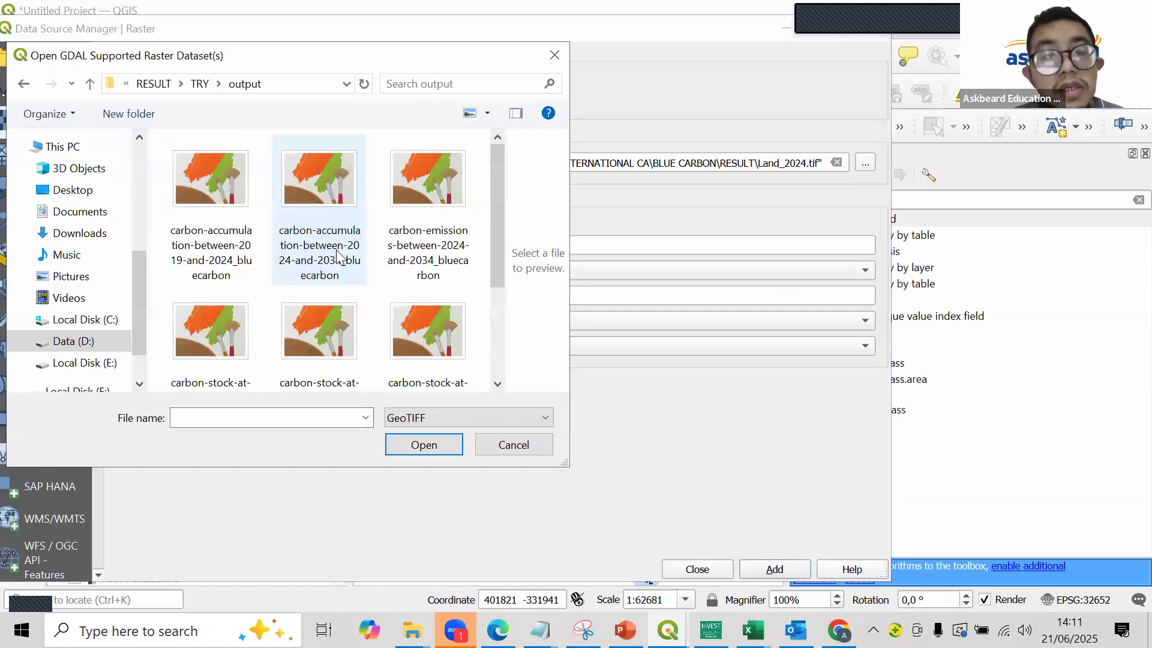
scroll(338, 258, down, 2)
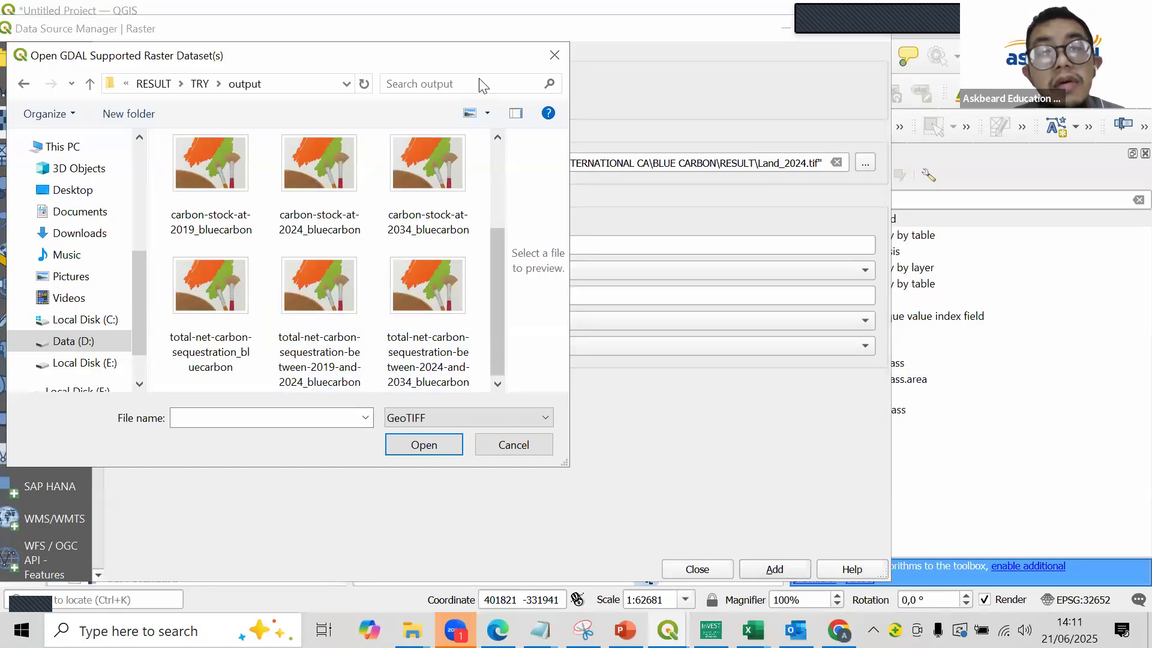
click(553, 56)
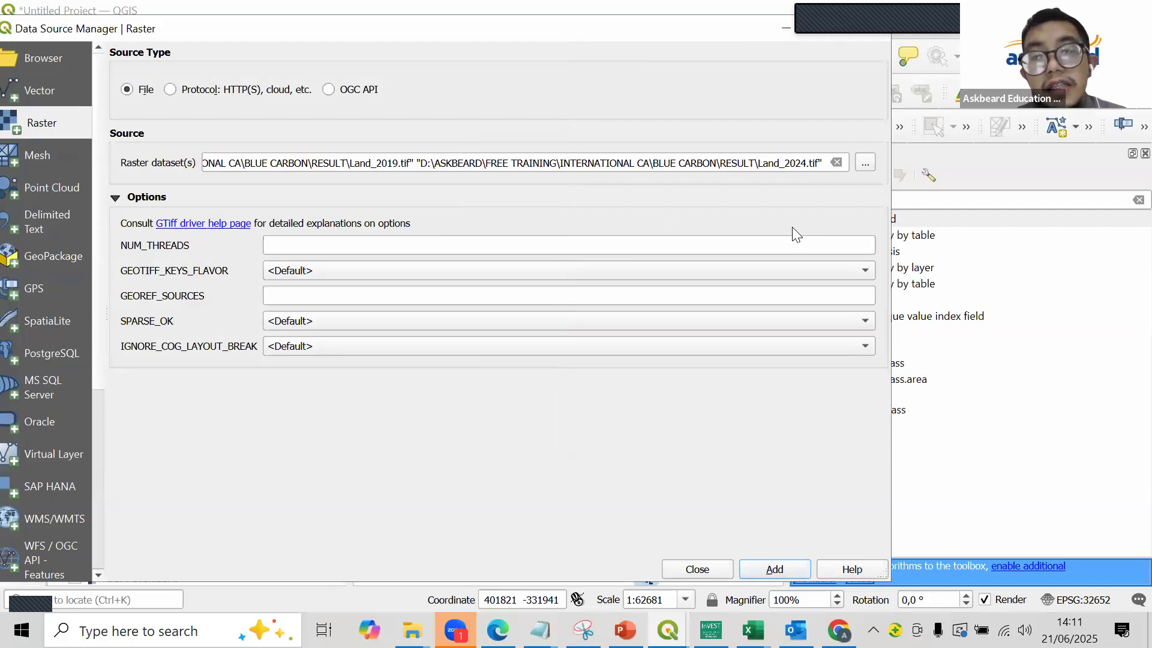
drag(762, 32, 702, 218)
click(810, 223)
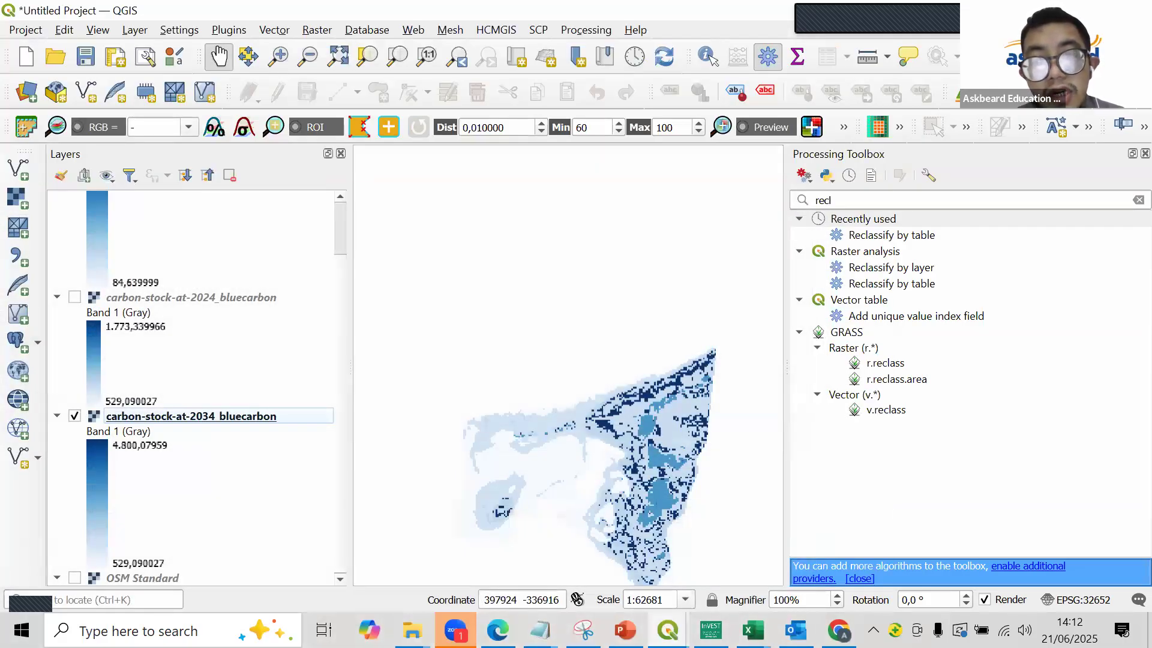
mouse_move(456, 629)
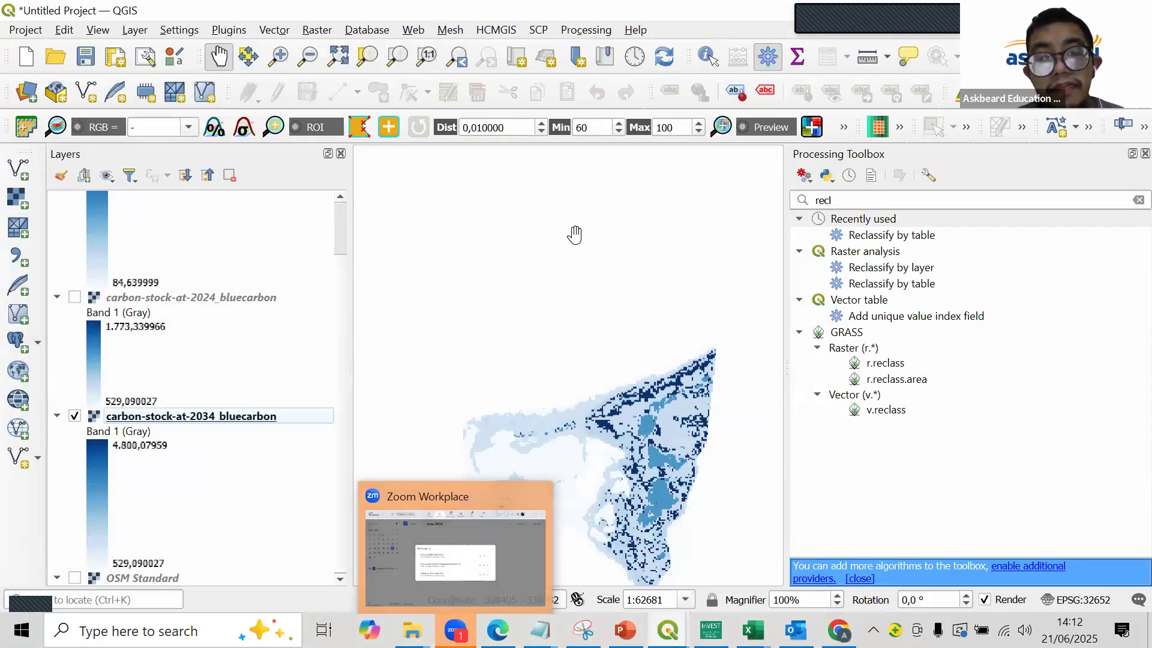
click(570, 274)
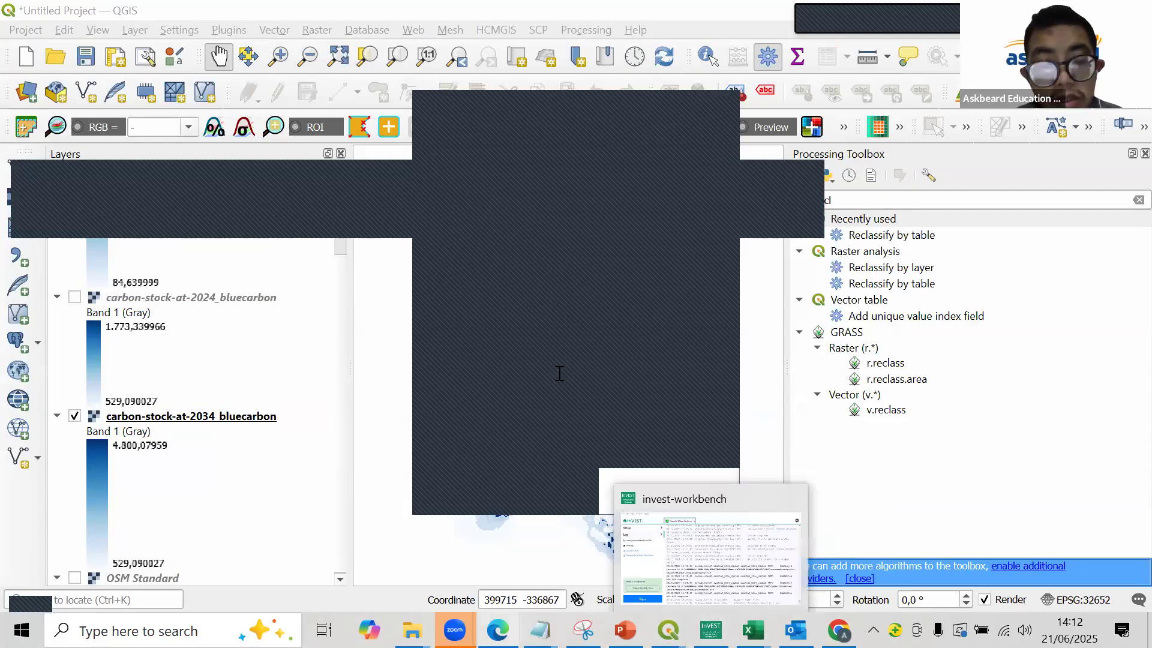
- Switch to Chrome, search for "invest software download" and open the InVEST downloads page from the Natural Capital Project
click(838, 630)
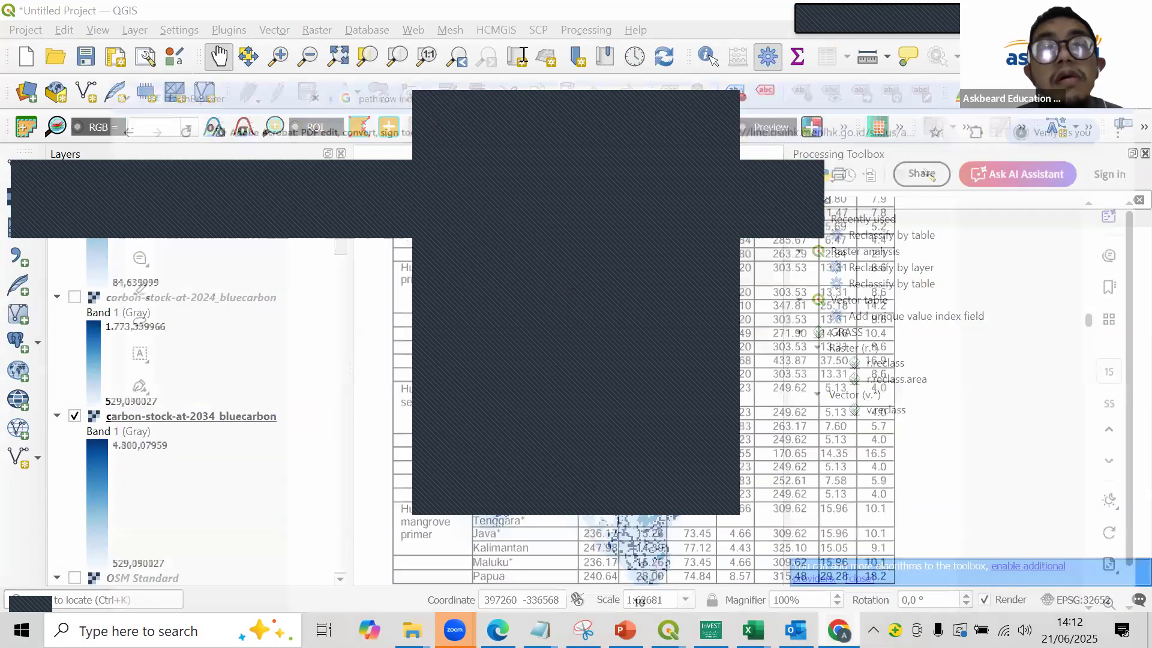
click(523, 52)
text(invest software)
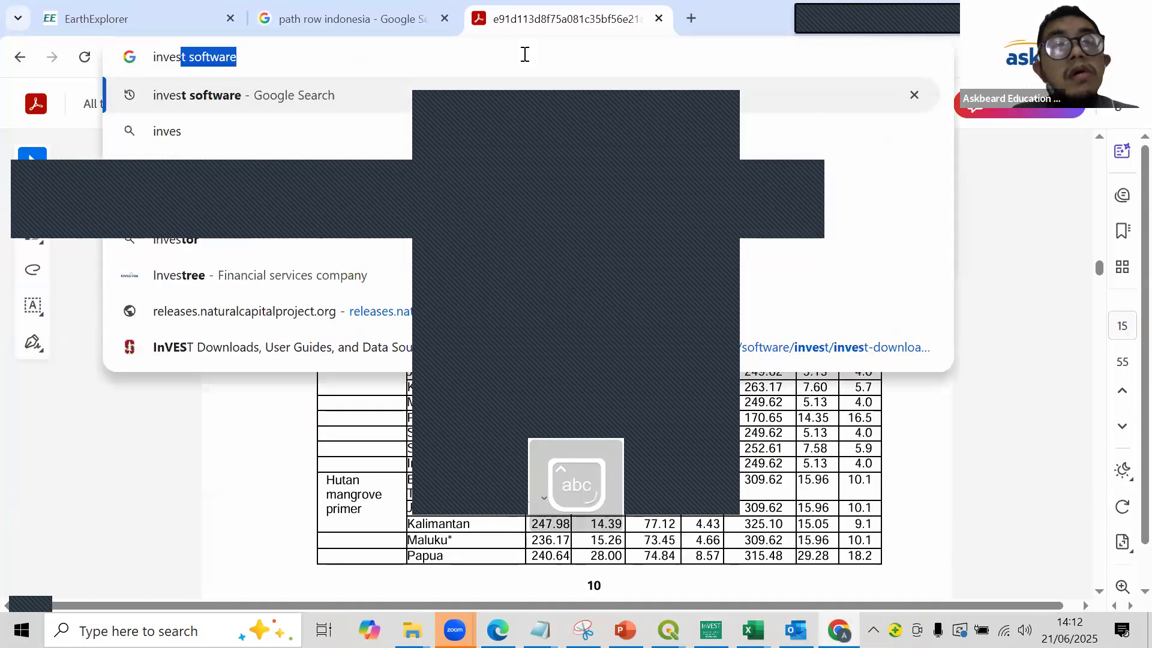
text( down)
key(Return)
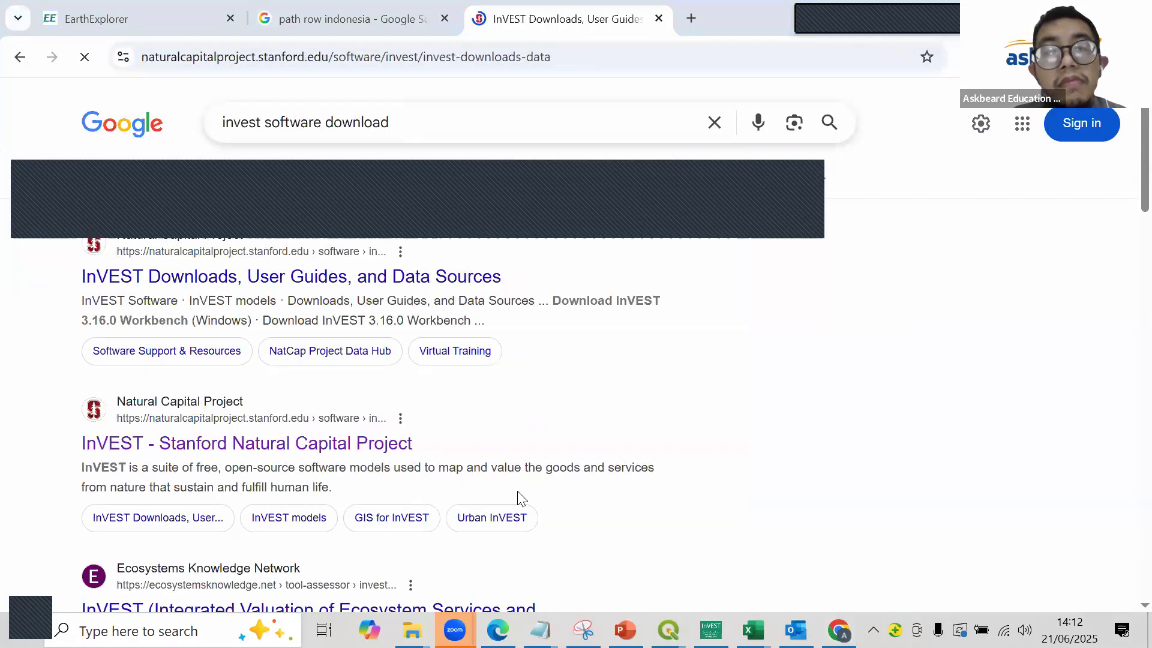
scroll(527, 420, down, 4)
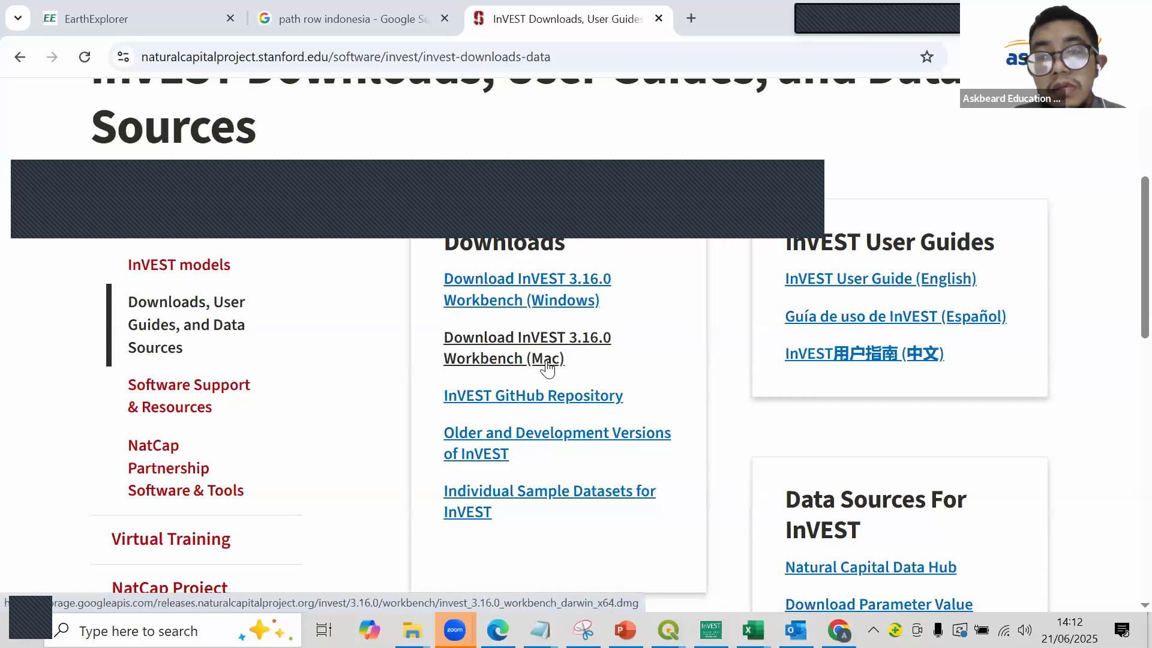
scroll(545, 366, down, 3)
scroll(547, 369, up, 2)
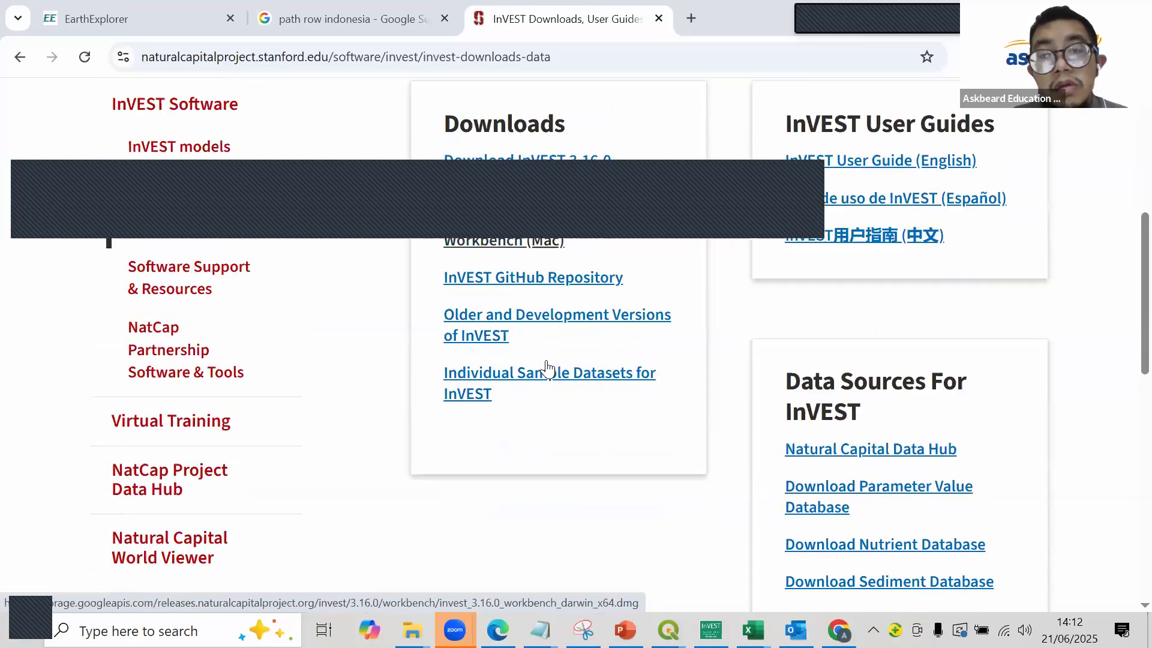
- Copy the address of the older and development InVEST versions page from a new tab and switch to Zoom
right_click(510, 360)
click(592, 370)
click(727, 16)
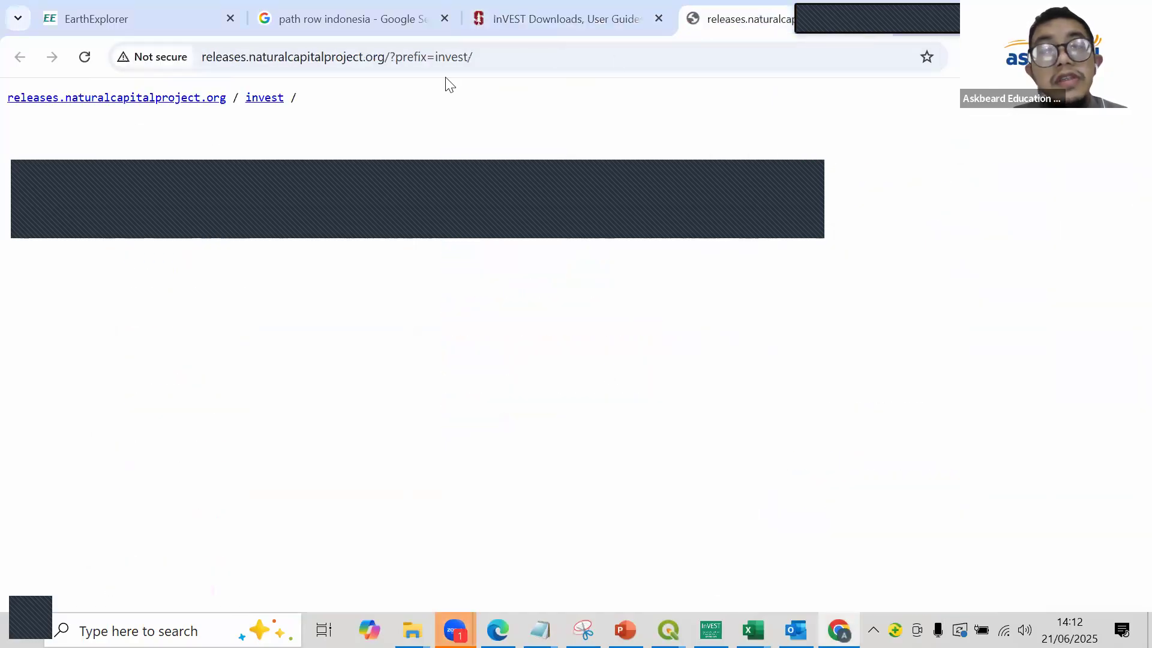
click(418, 56)
right_click(418, 56)
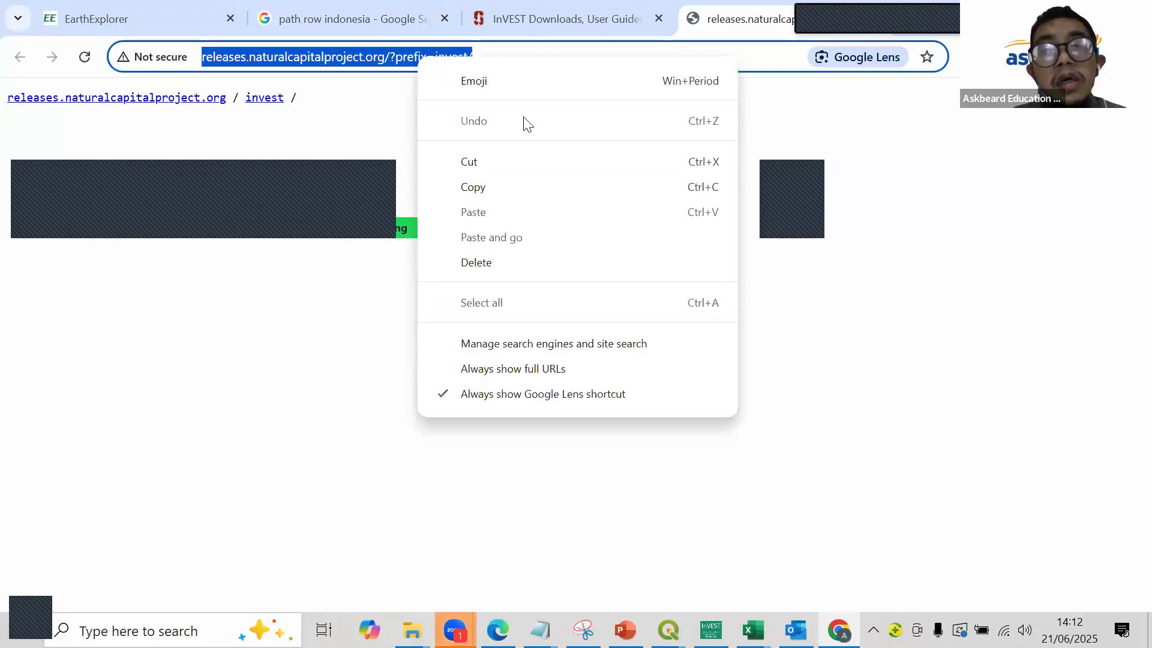
click(542, 188)
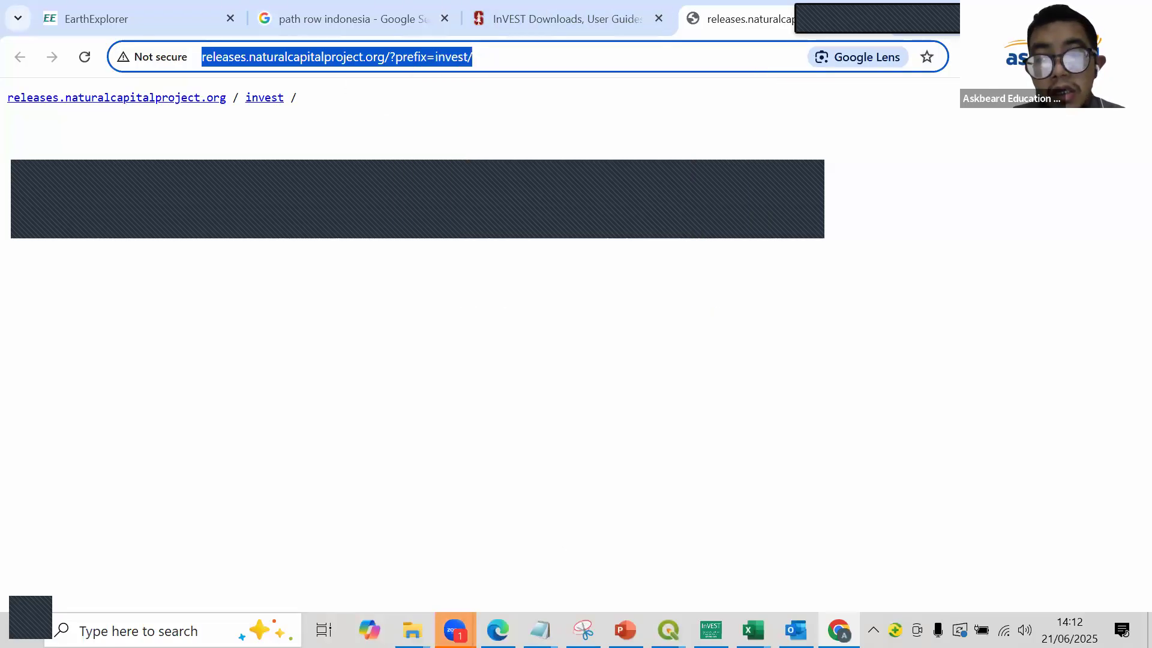
click(456, 630)
click(462, 545)
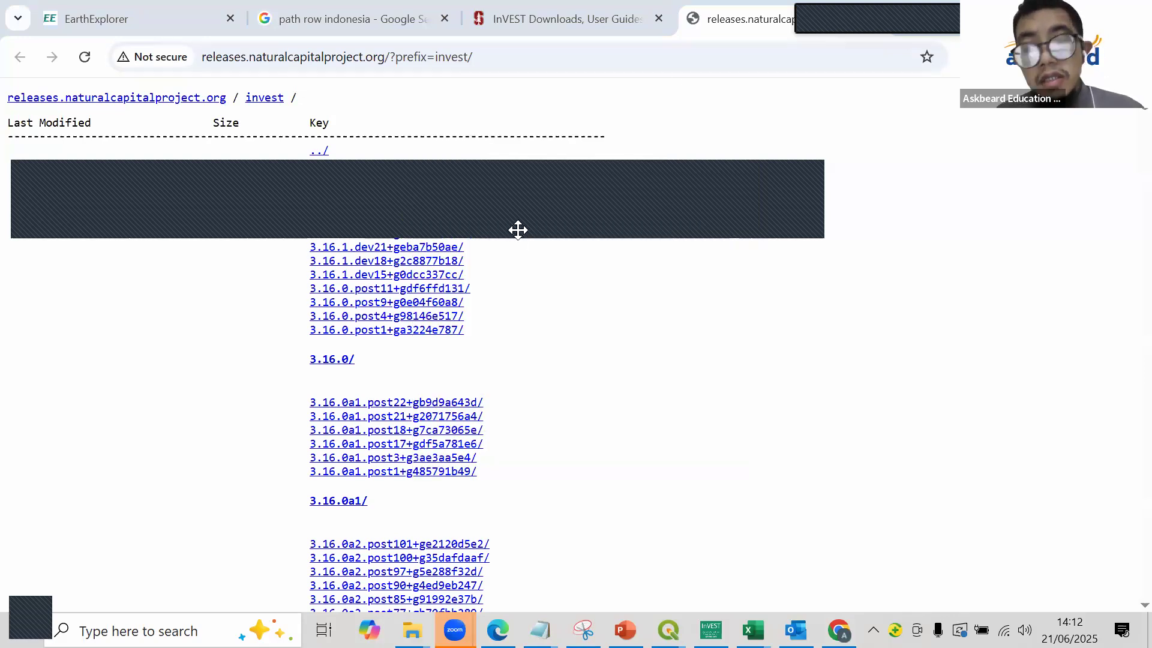
- Switch back to QGIS, hide the carbon-stock-at-2034_bluecarbon layer and display and select carbon-stock-at-2024_bluecarbon instead
mouse_move(668, 630)
click(641, 573)
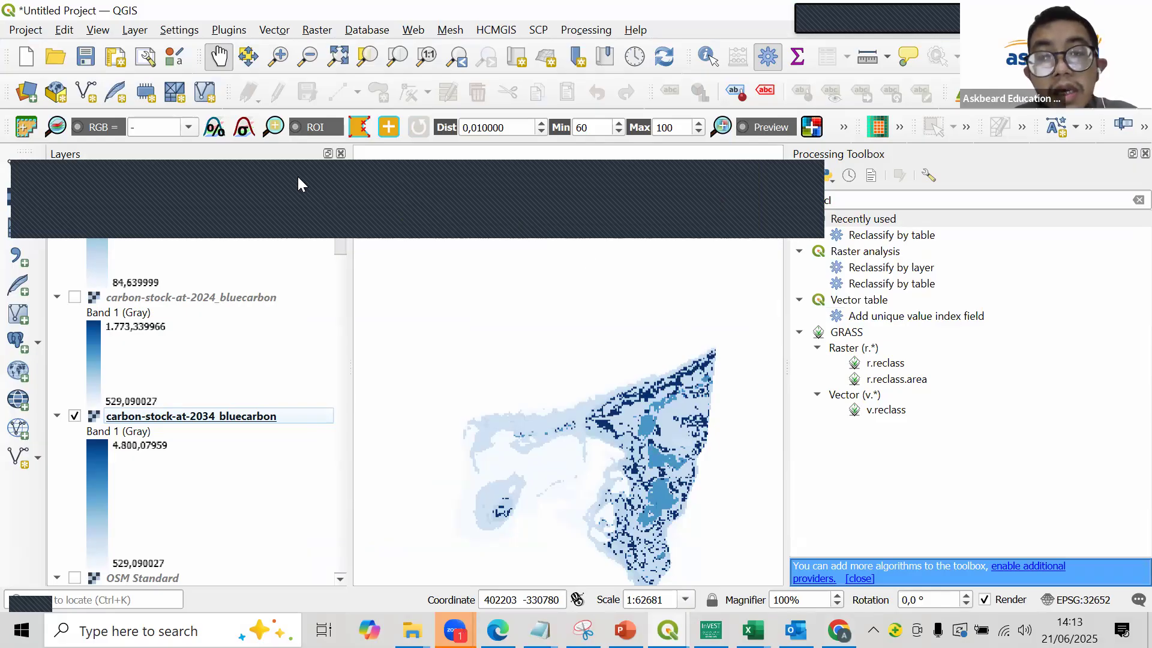
click(595, 259)
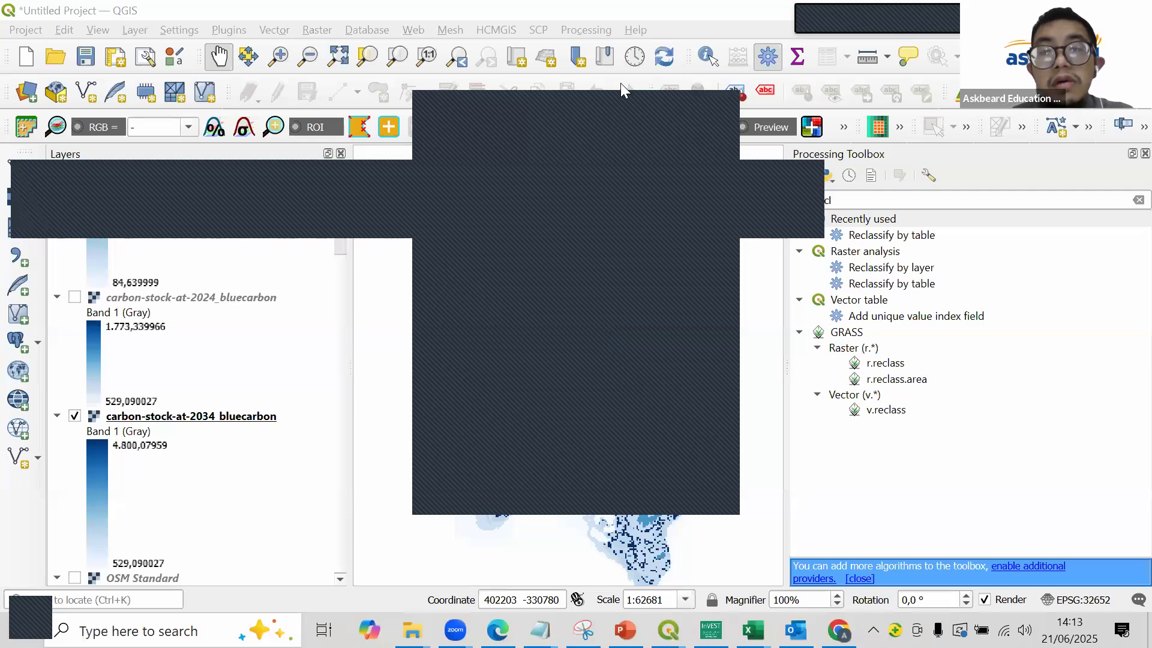
click(631, 100)
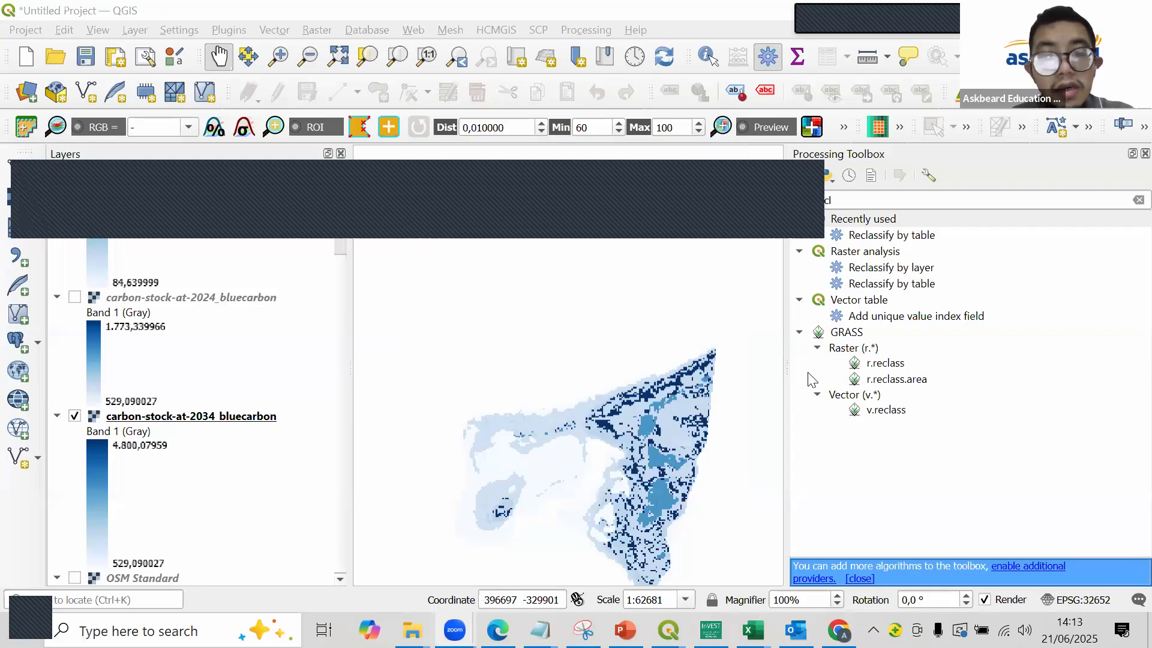
scroll(654, 416, up, 2)
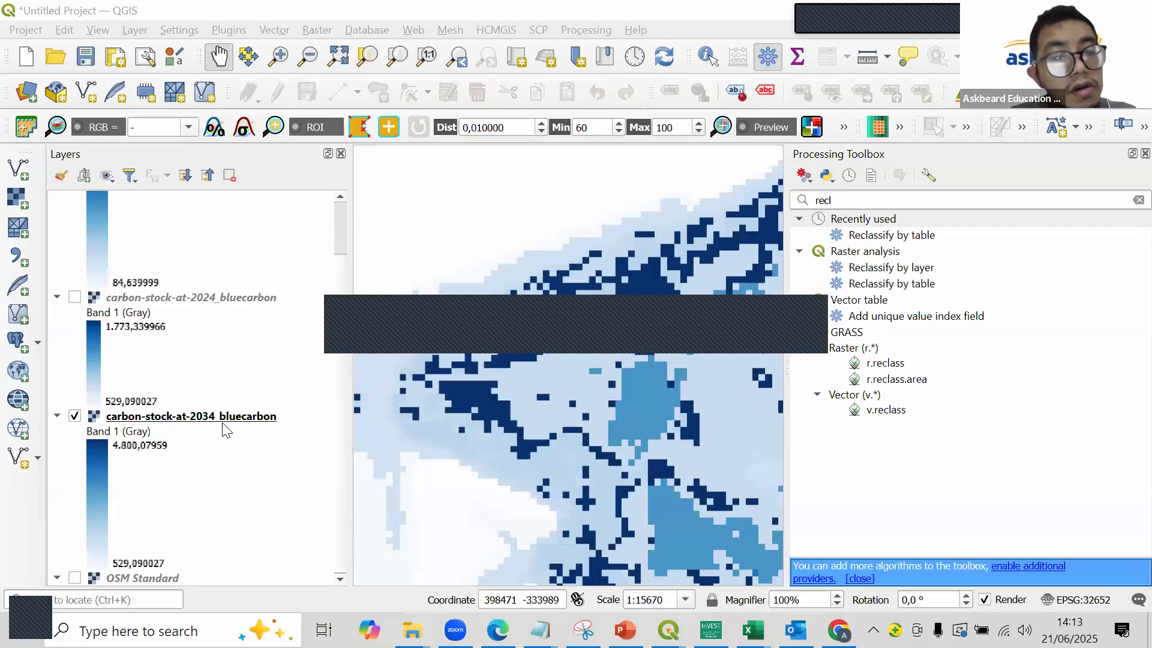
click(74, 416)
click(74, 297)
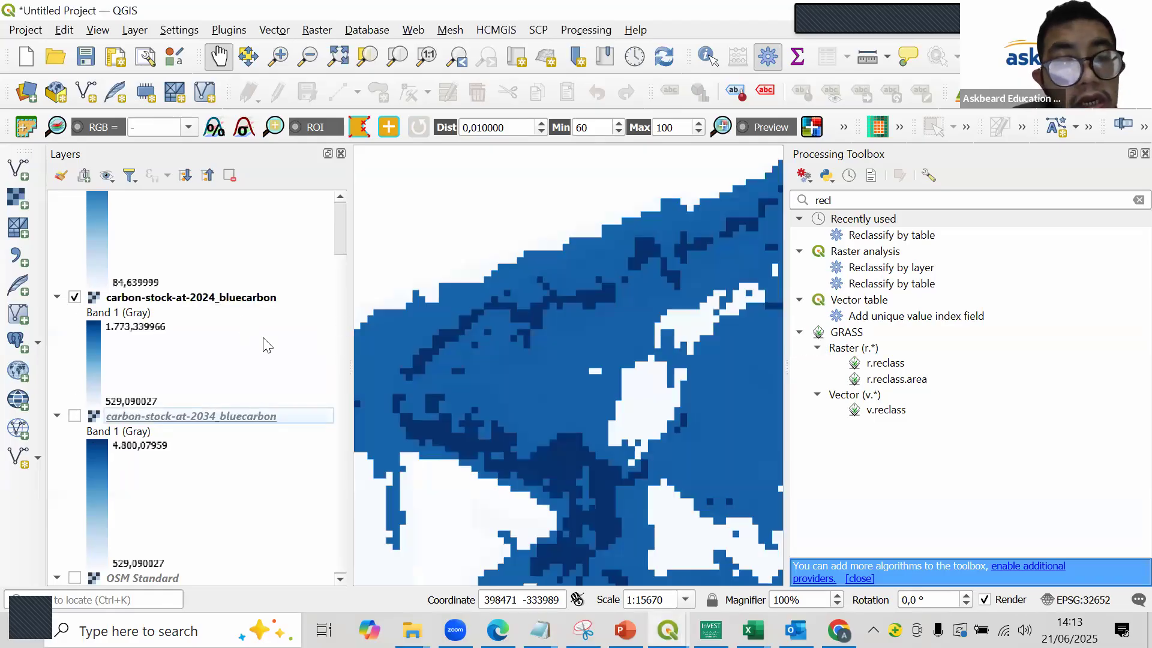
click(233, 299)
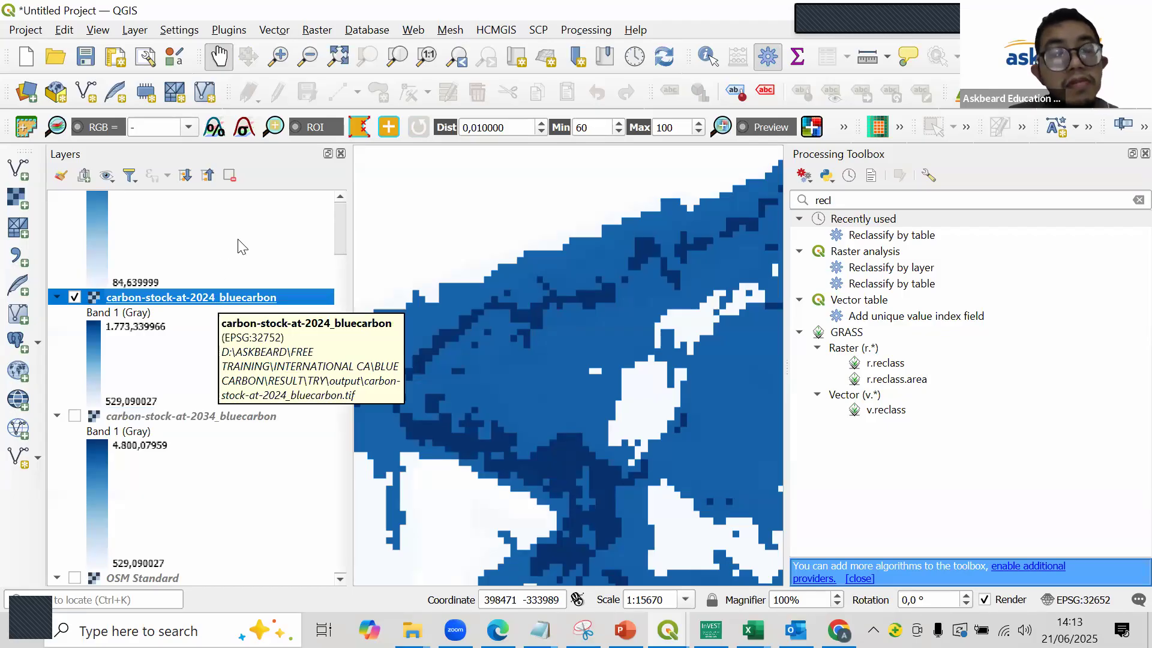
- Create a point shapefile layer named accuracy in the BLUE CARBON\RESULT folder with CRS EPSG:4326 - WGS 84
click(17, 458)
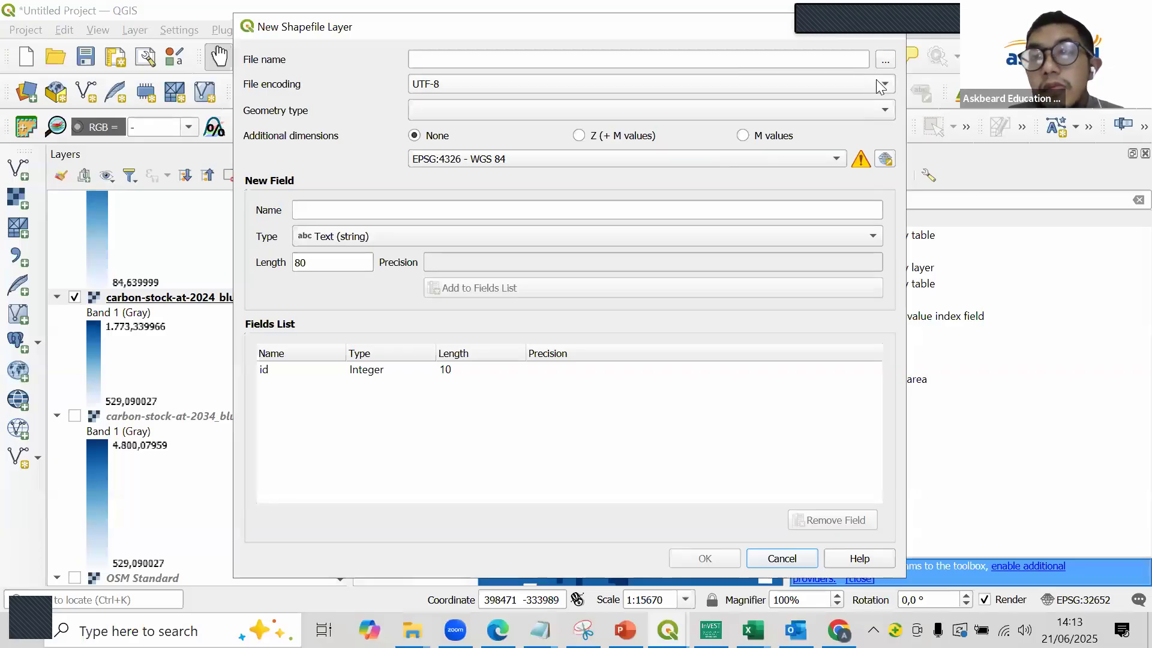
click(886, 60)
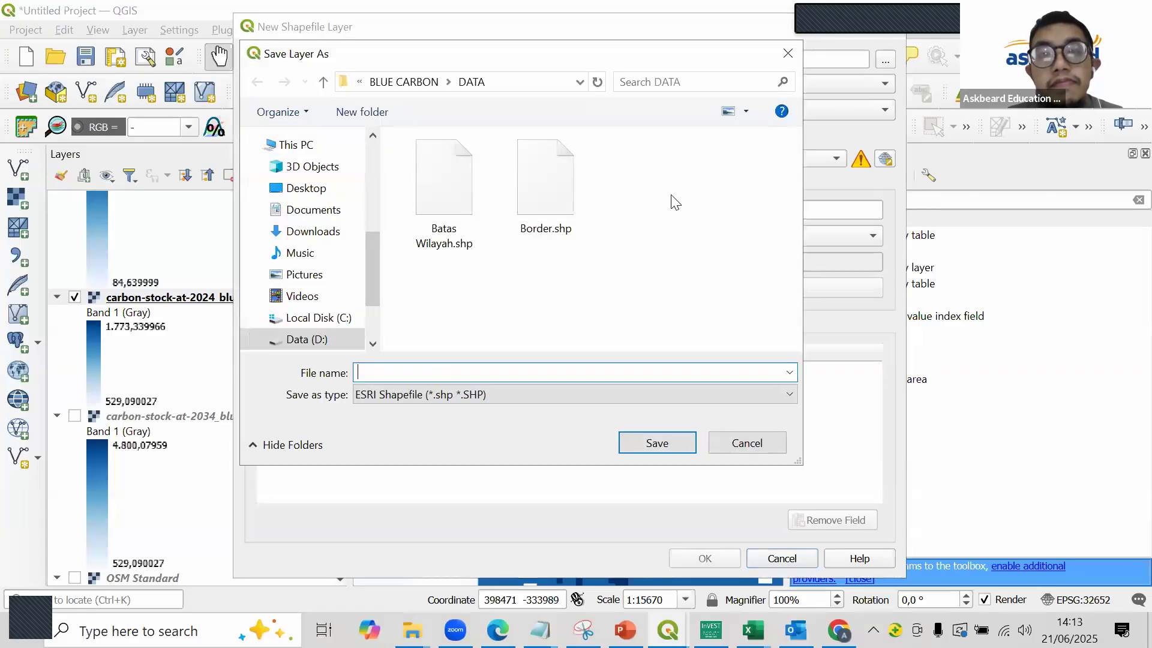
click(403, 82)
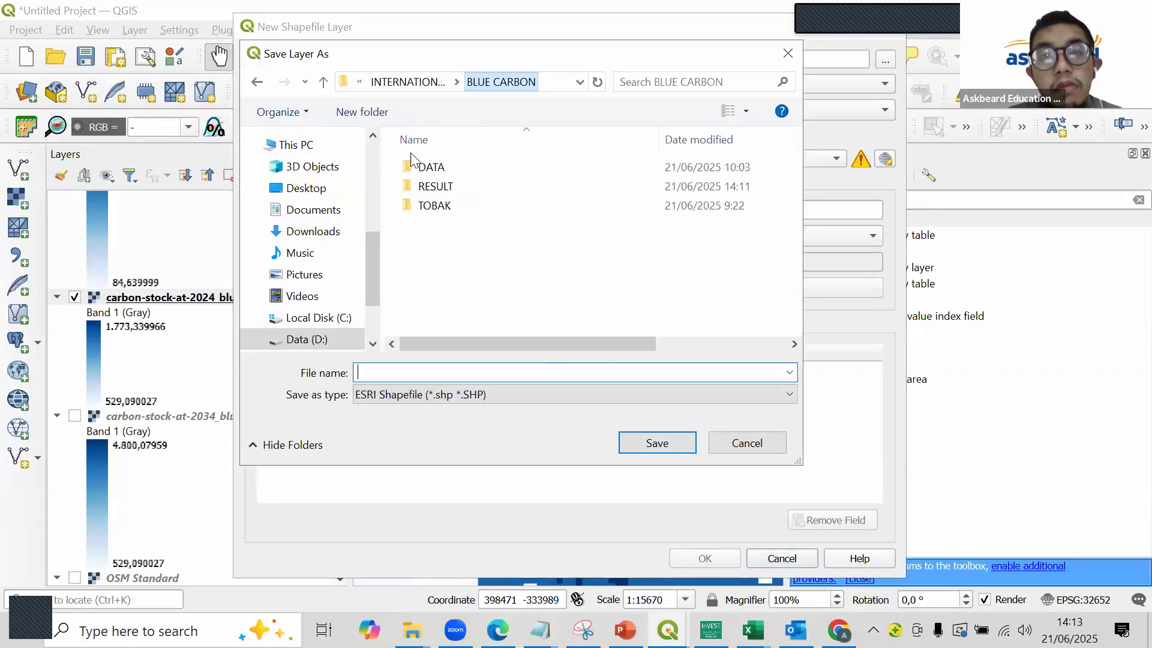
double_click(432, 183)
double_click(456, 223)
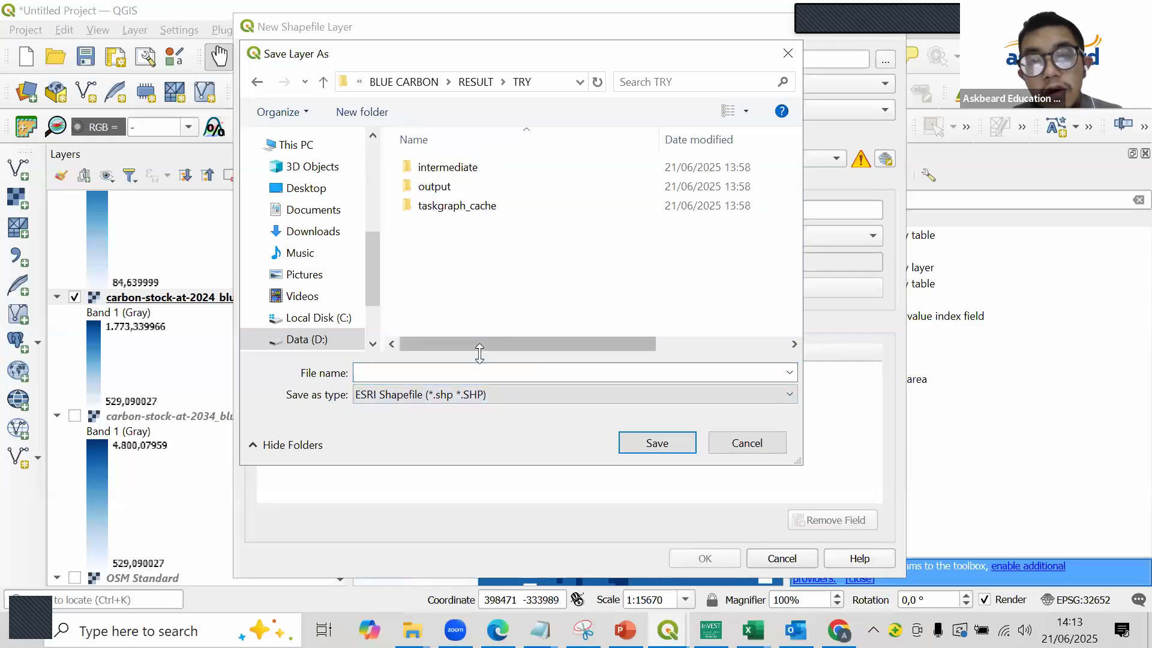
click(387, 81)
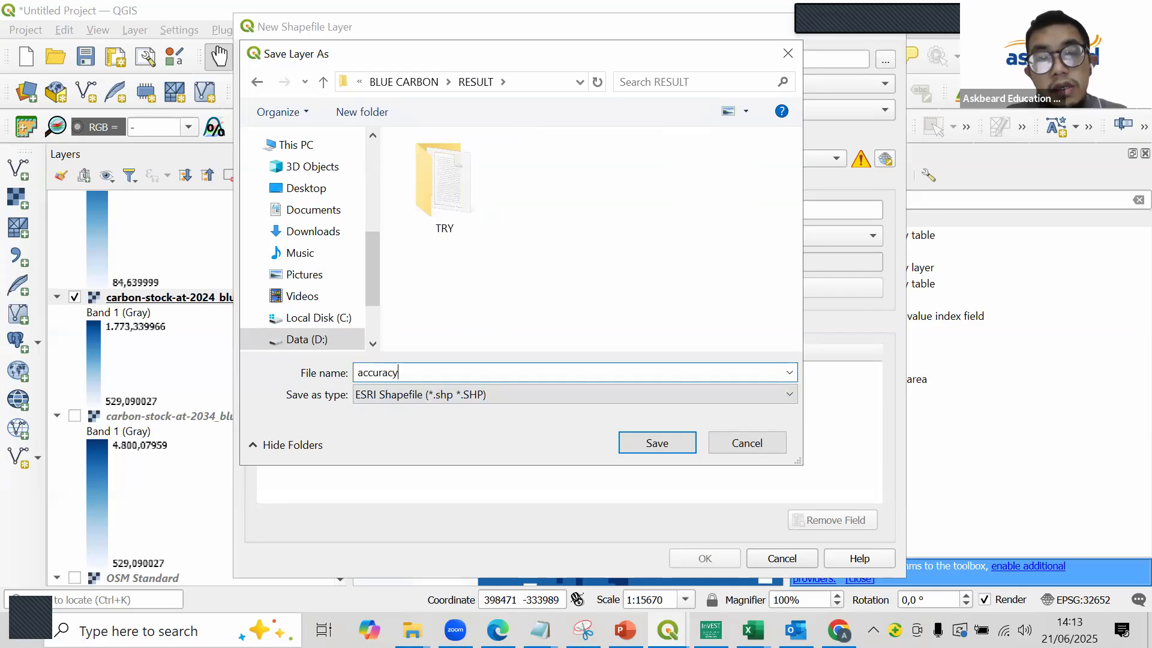
key(Return)
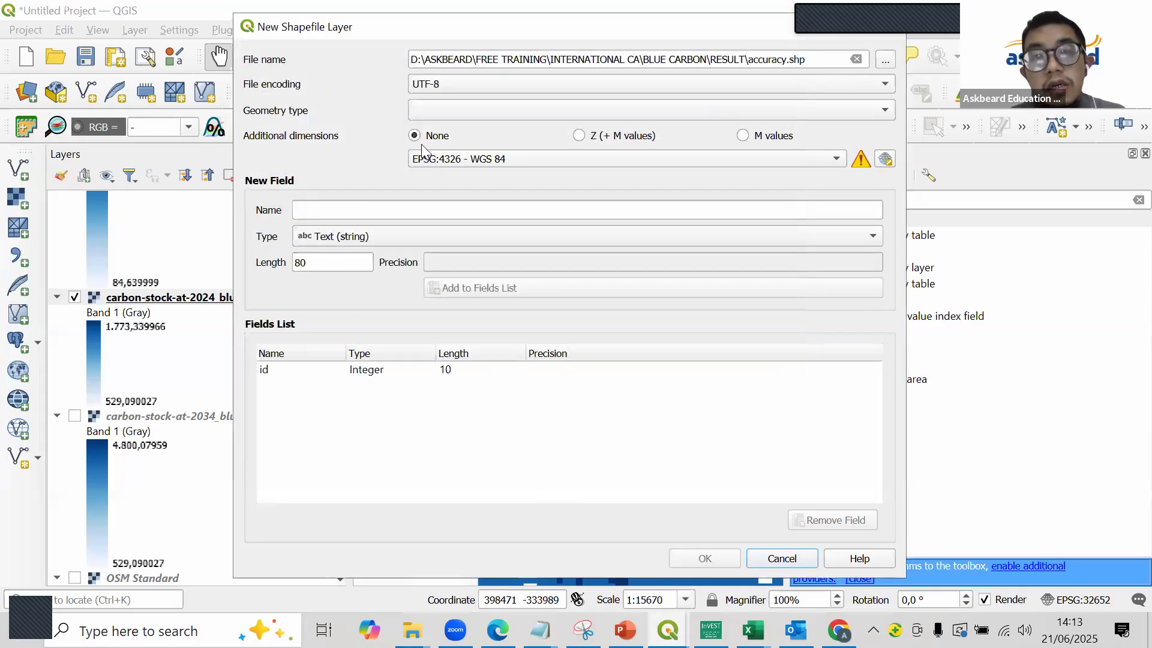
click(438, 111)
click(449, 131)
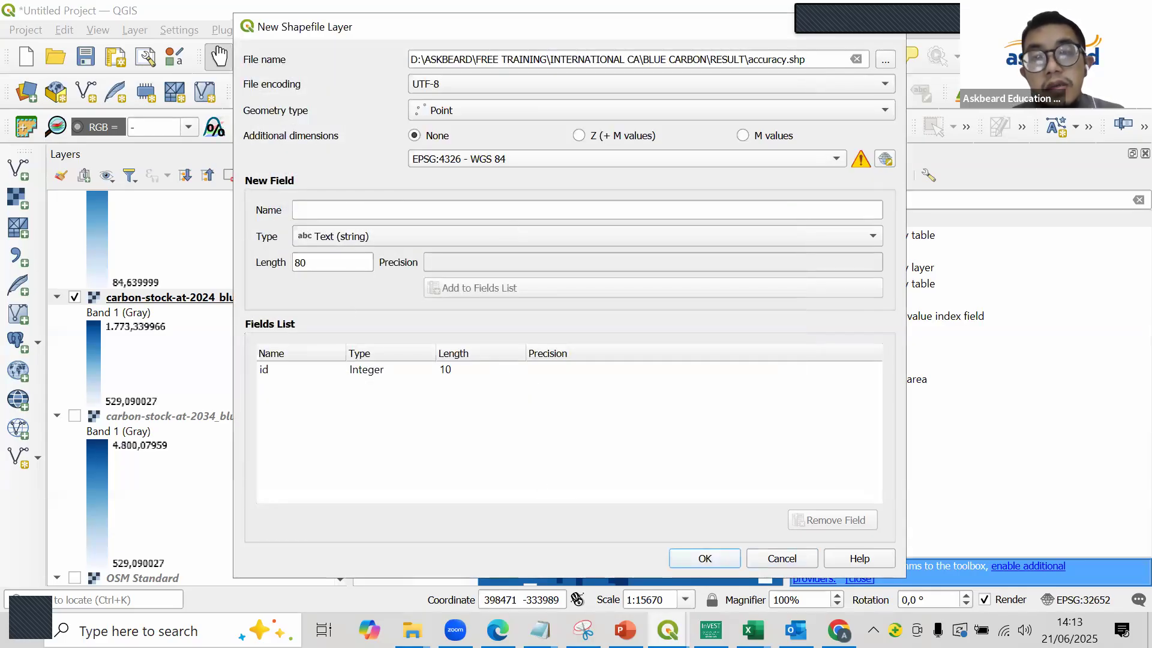
click(693, 563)
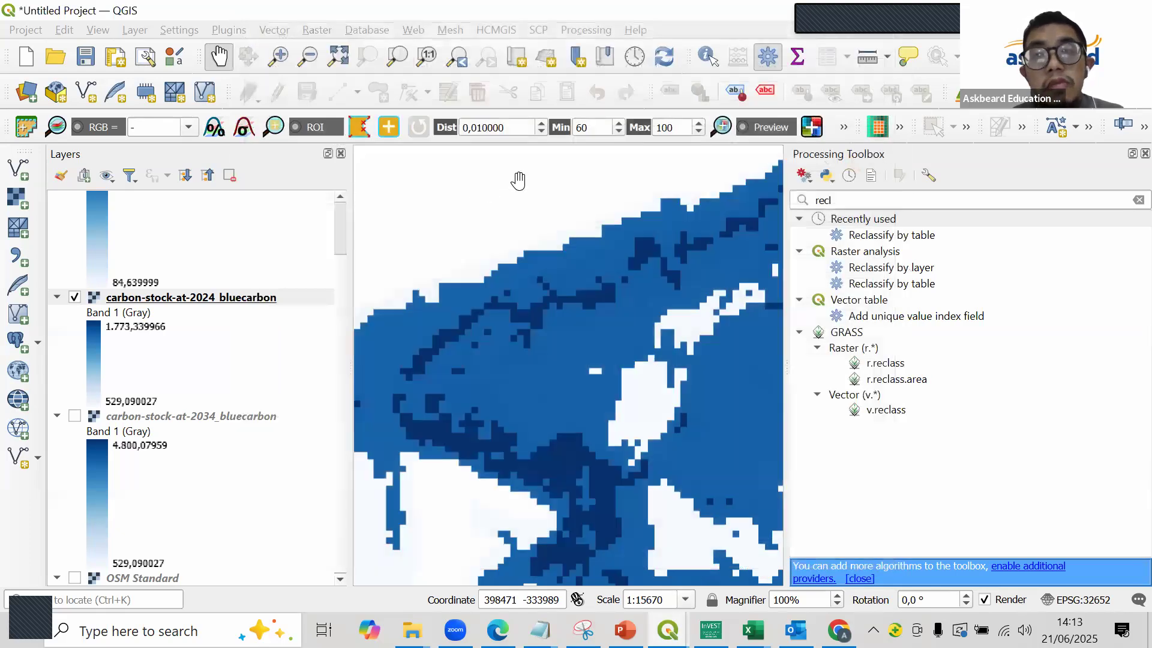
- Start editing the accuracy layer and place a point with id 1 on the dark high-carbon band
click(277, 92)
click(337, 92)
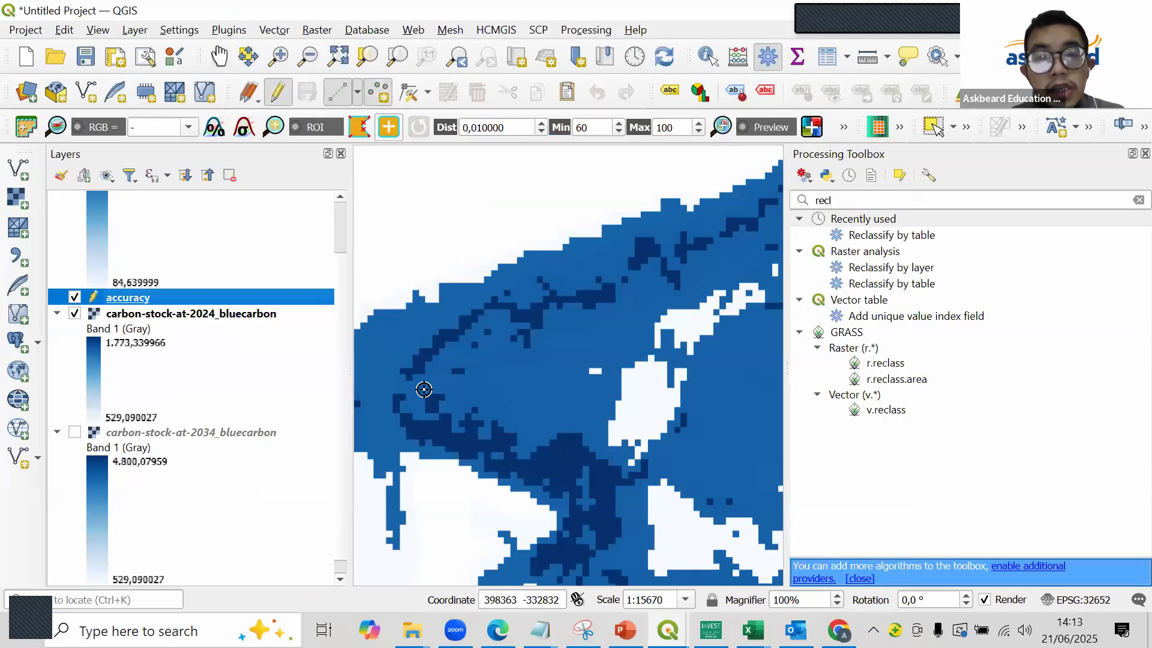
scroll(447, 451, up, 1)
click(447, 451)
text(1)
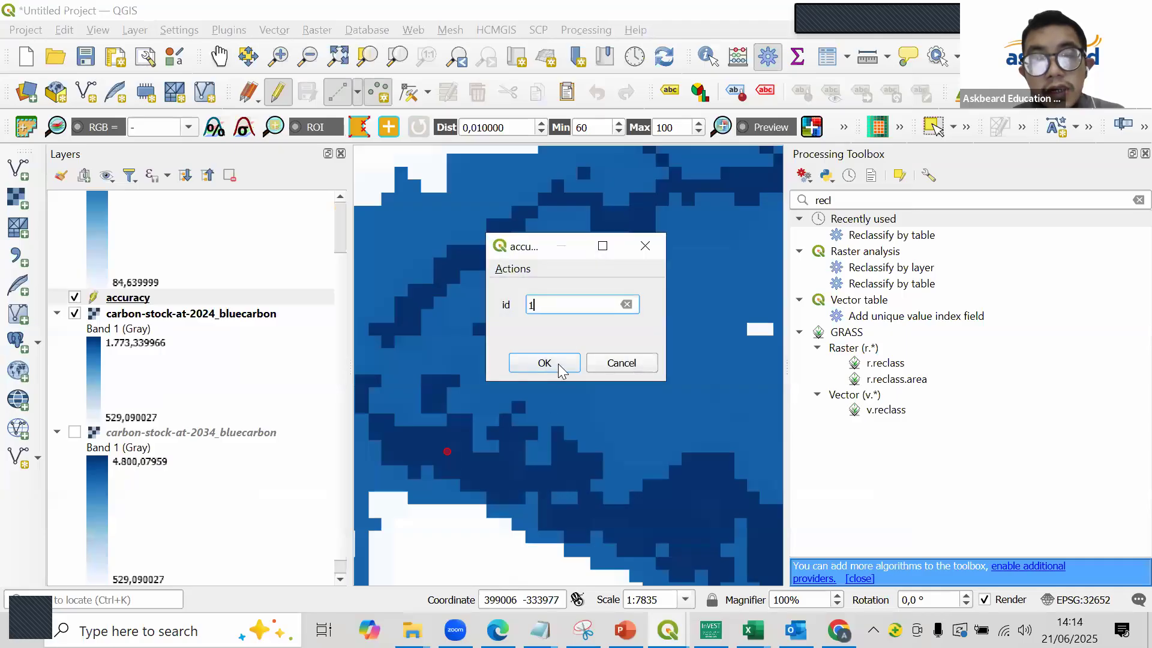
key(Return)
- Add points with ids 2 and 3 on the dark cells near the first point and save the layer edits
click(492, 476)
text(2)
click(546, 360)
click(443, 381)
text(3)
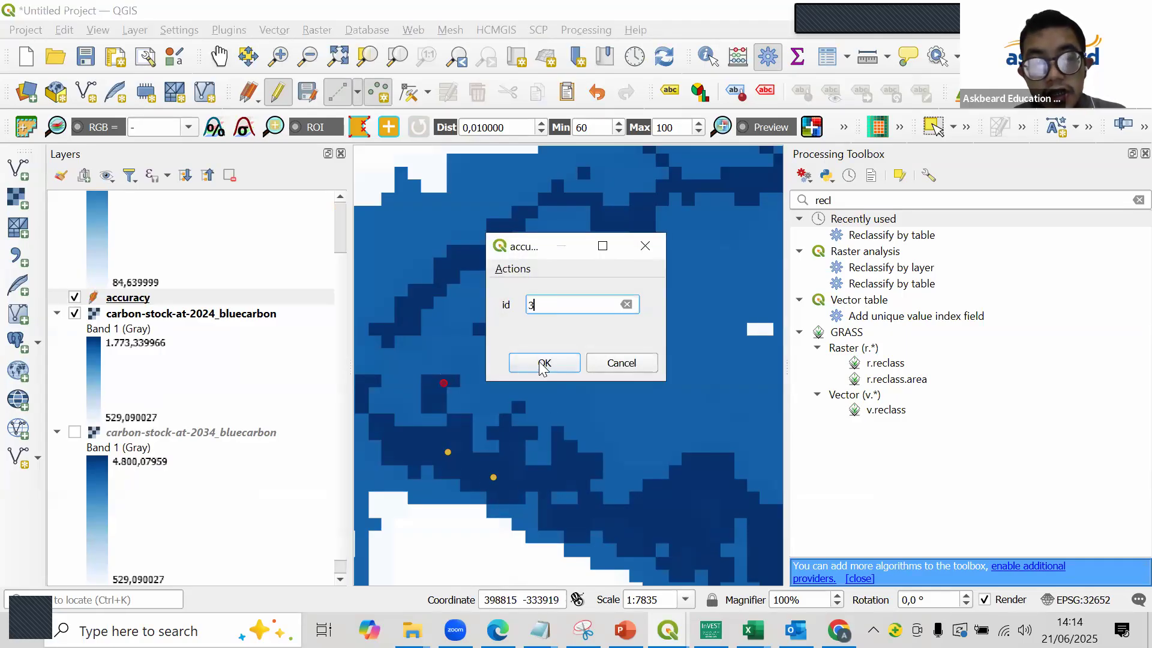
click(543, 360)
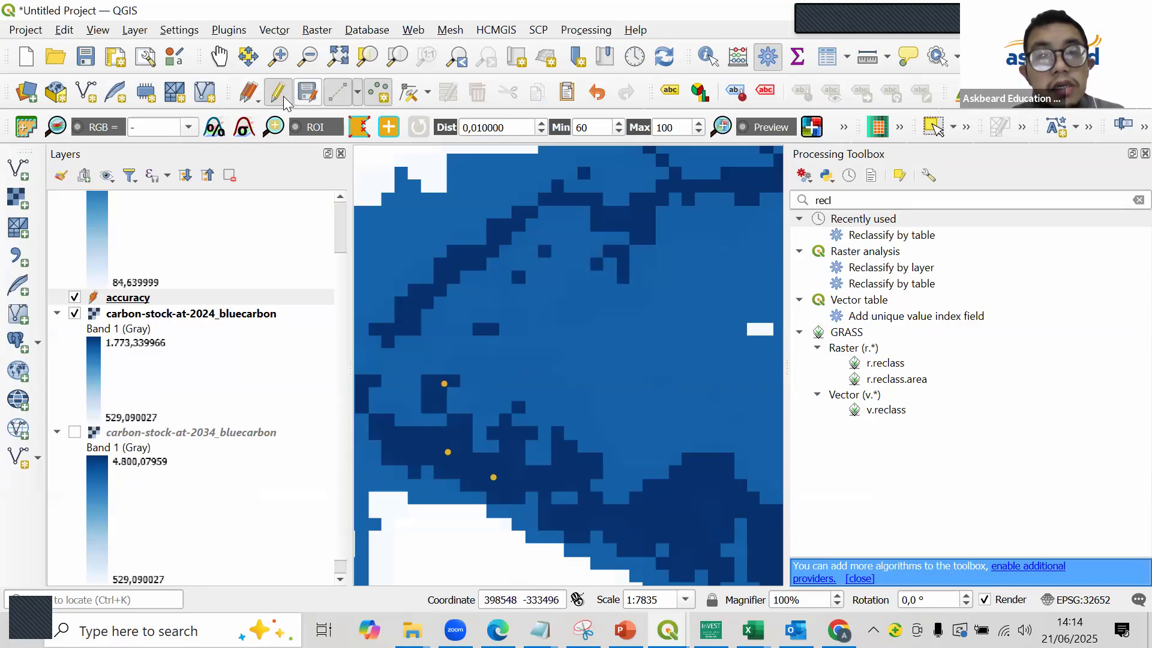
click(307, 95)
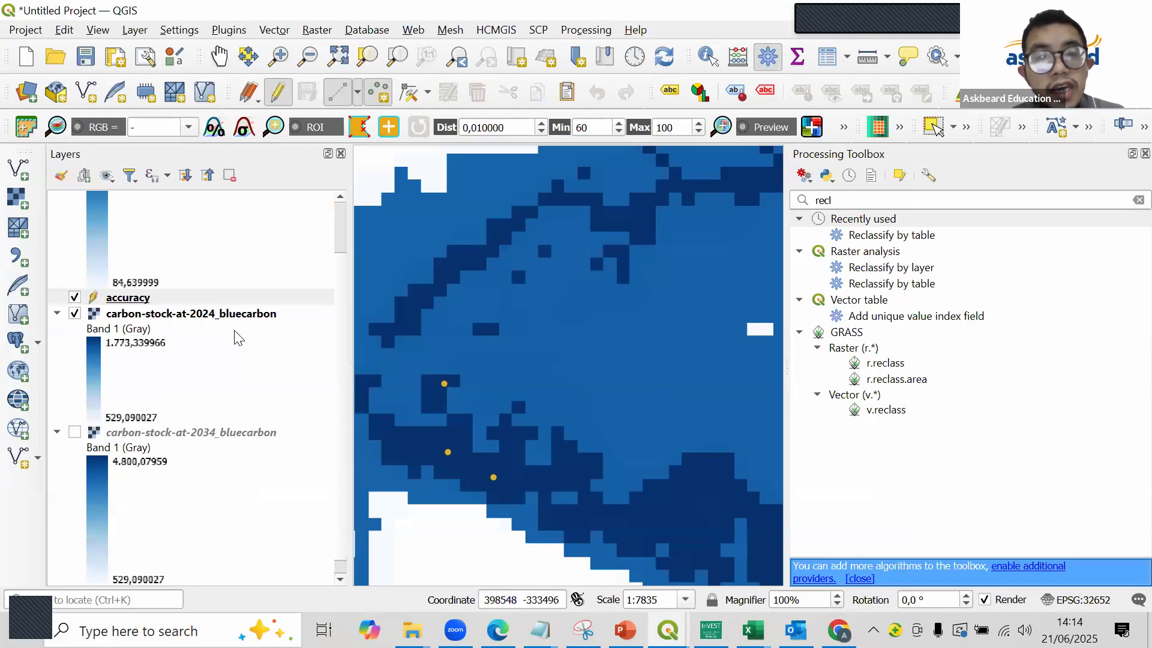
- Open the accuracy layer's attribute table and add a Decimal number (real) field named X
scroll(155, 393, up, 2)
right_click(160, 365)
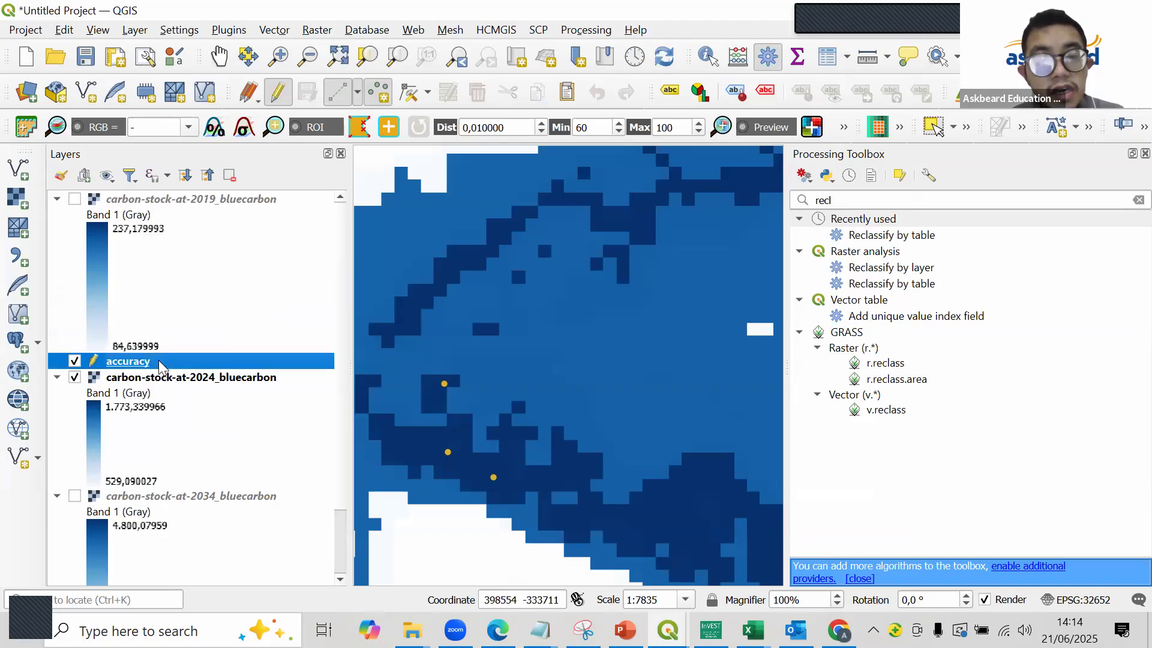
click(204, 255)
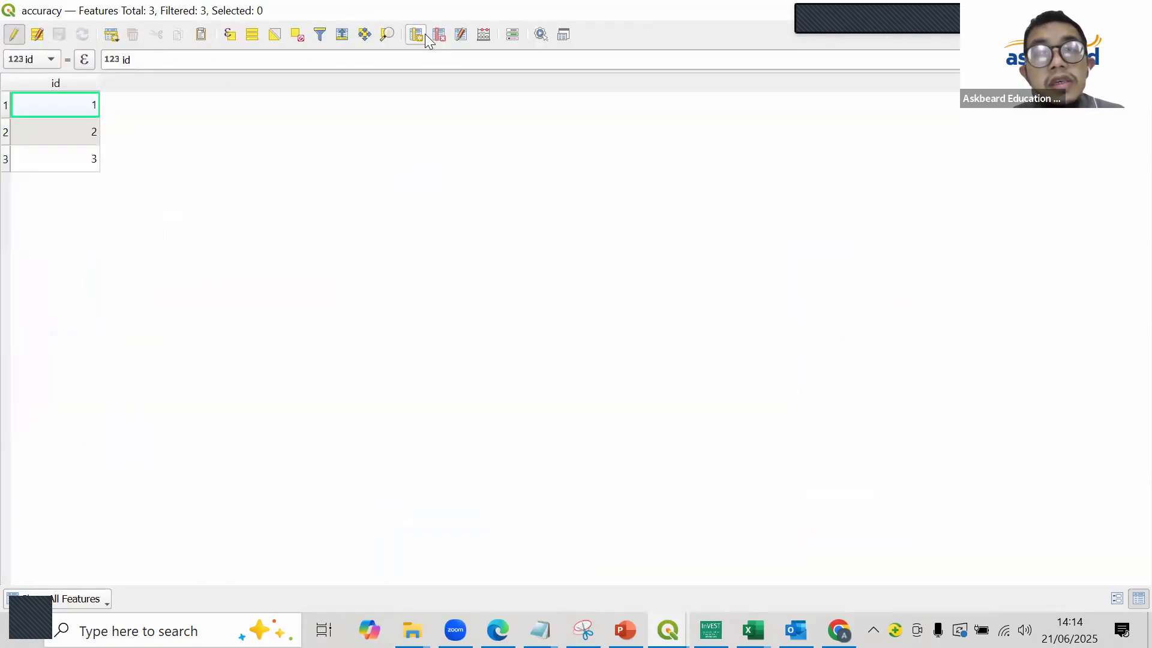
click(422, 34)
text(X)
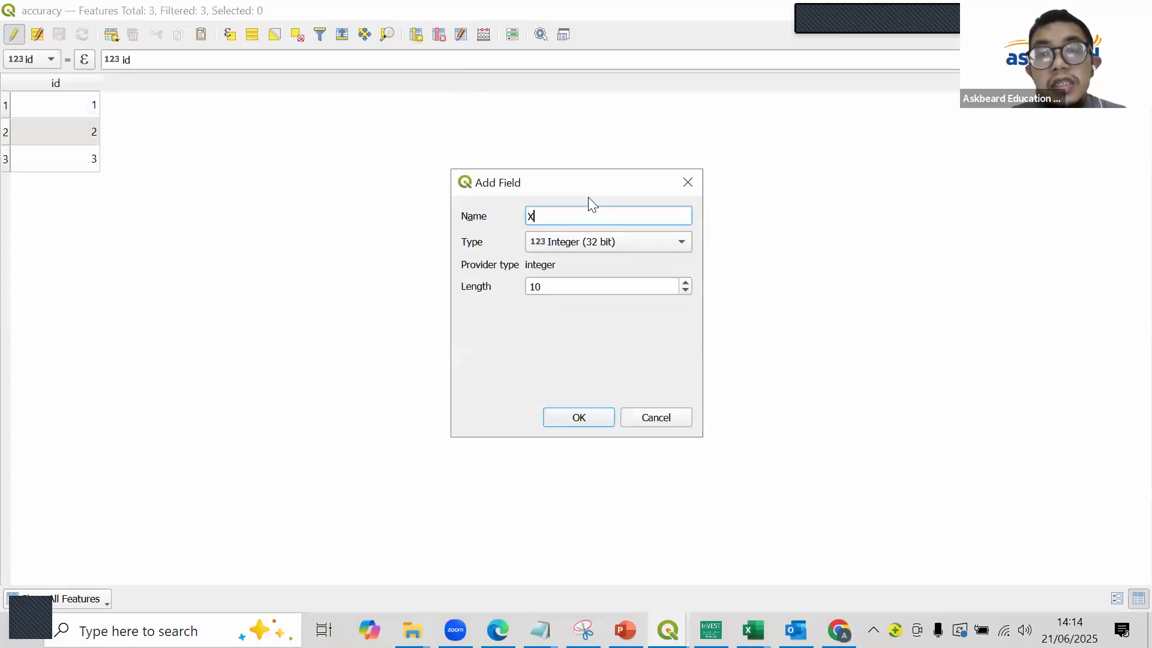
click(605, 243)
click(604, 243)
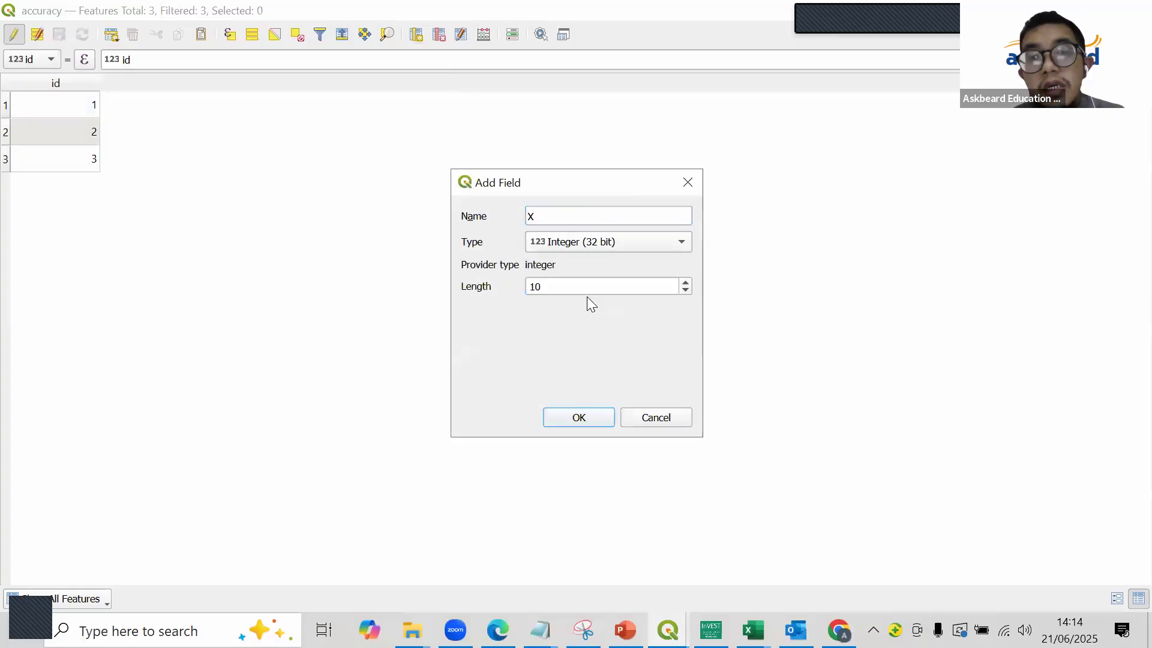
click(623, 246)
click(633, 277)
click(571, 420)
- Add a second Decimal number (real) field named Y to the accuracy attribute table
click(423, 31)
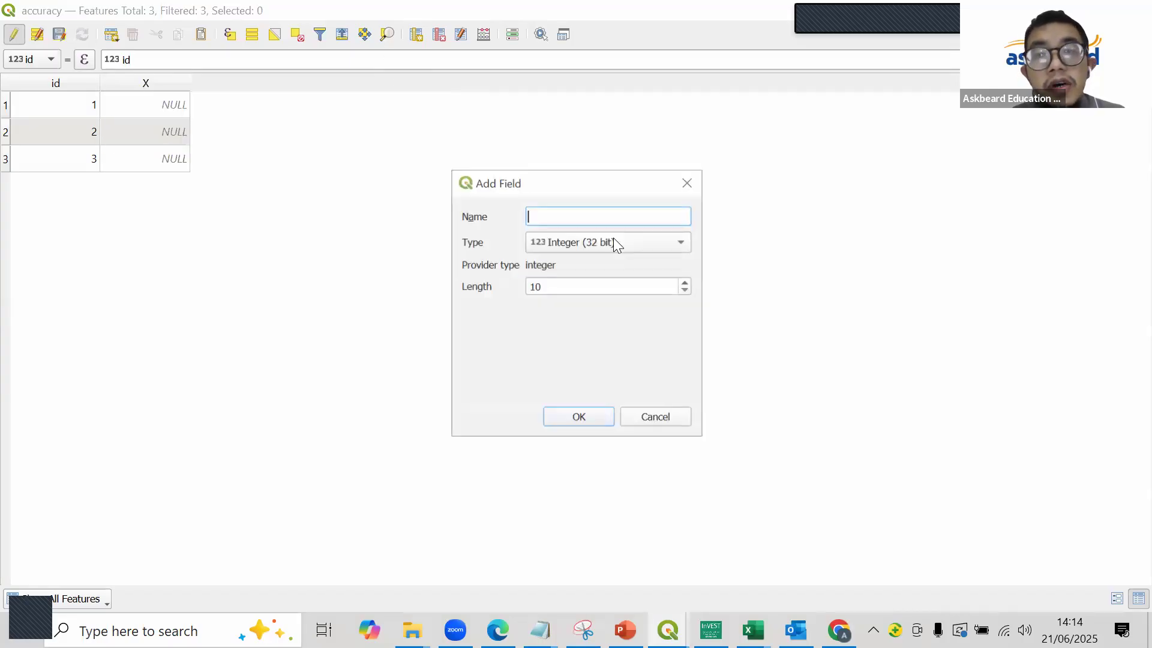
text(Y)
click(613, 237)
click(613, 239)
click(637, 238)
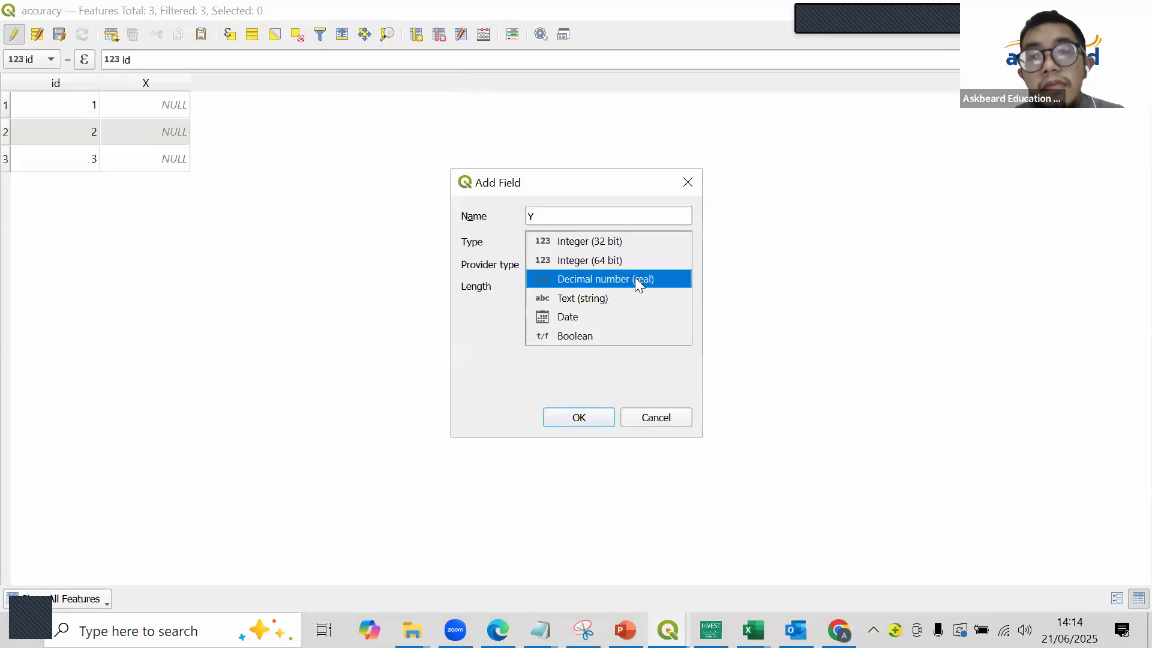
click(635, 278)
click(579, 417)
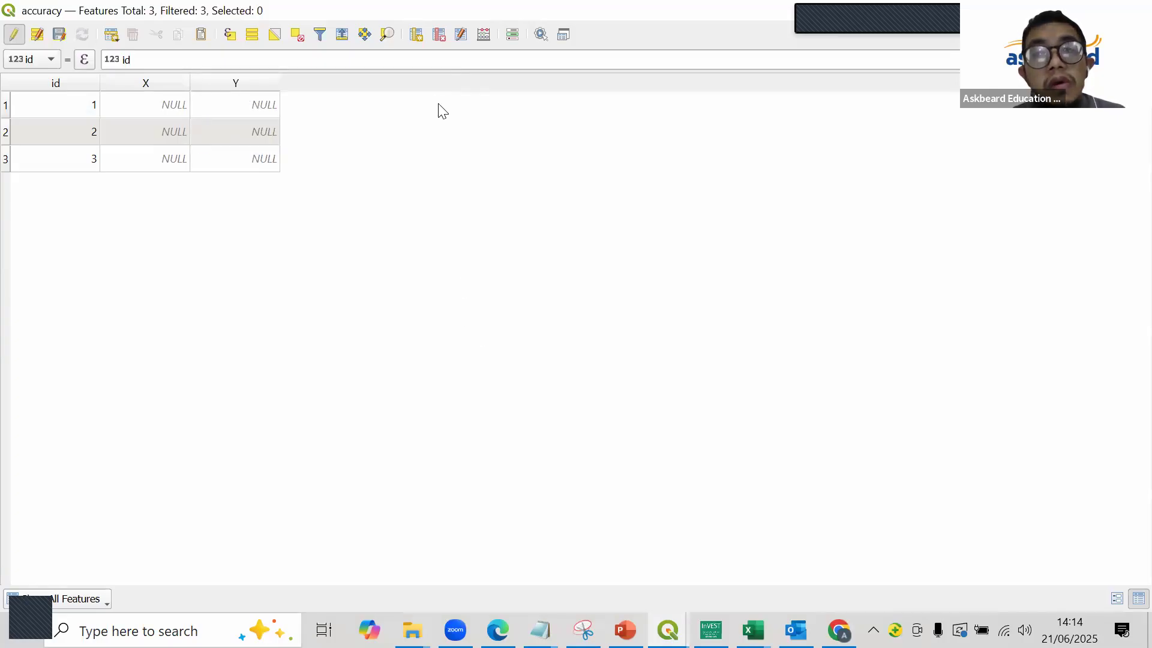
- Update the existing X field with the Field Calculator expression $x
click(481, 35)
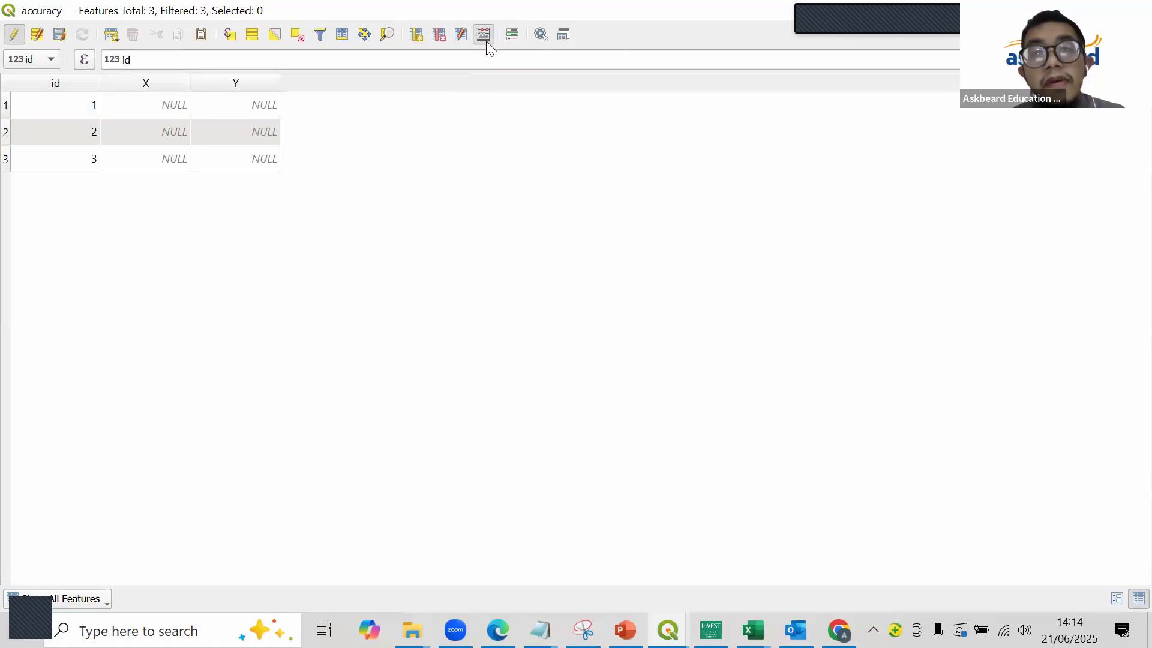
click(691, 73)
click(724, 131)
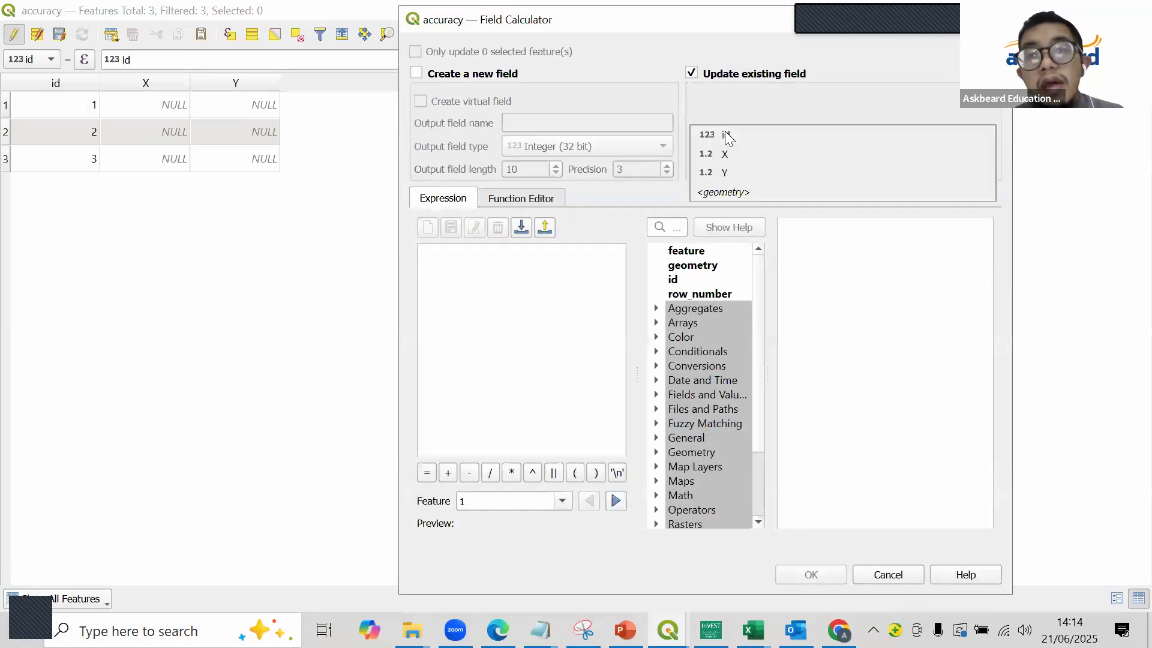
click(725, 154)
click(556, 316)
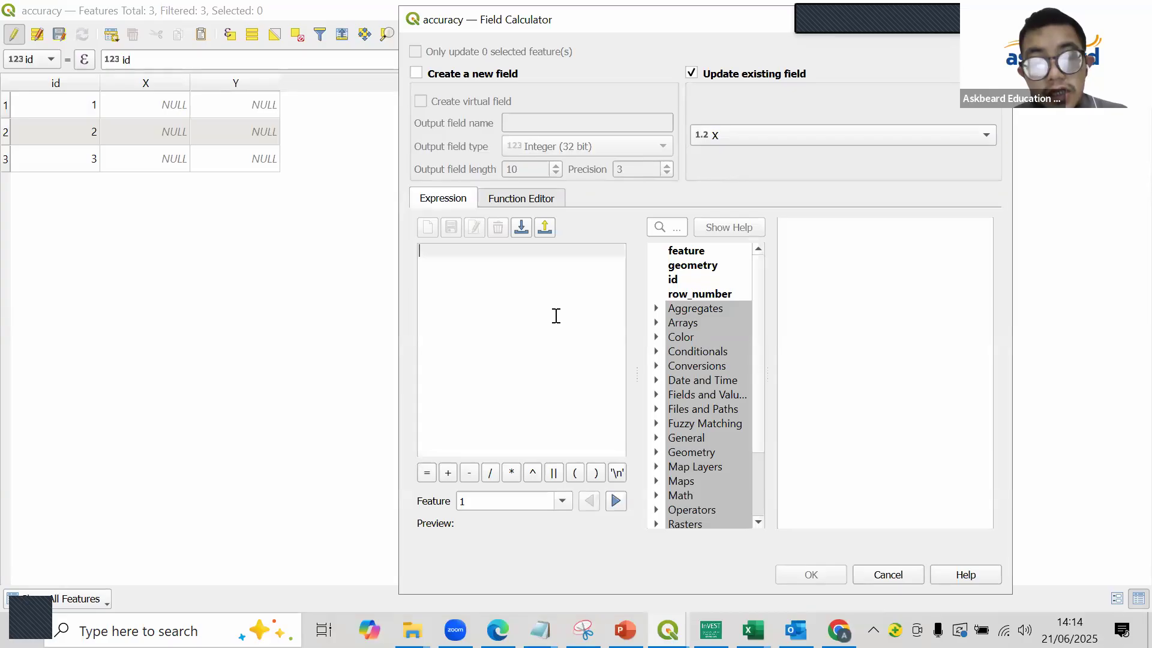
text($x)
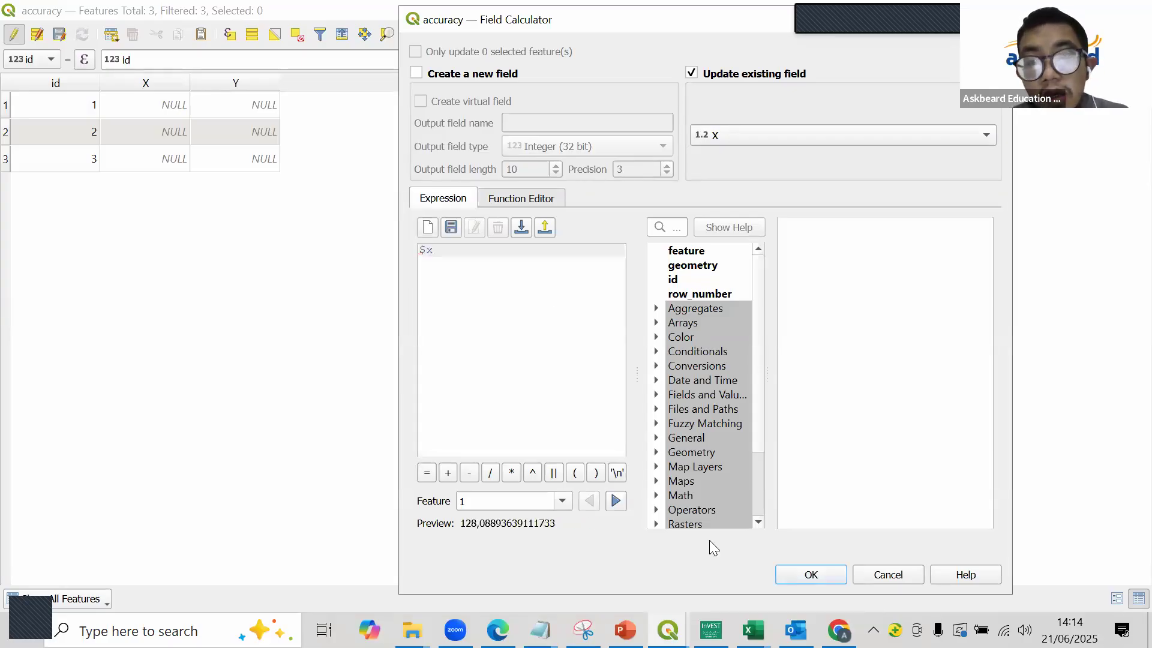
click(803, 573)
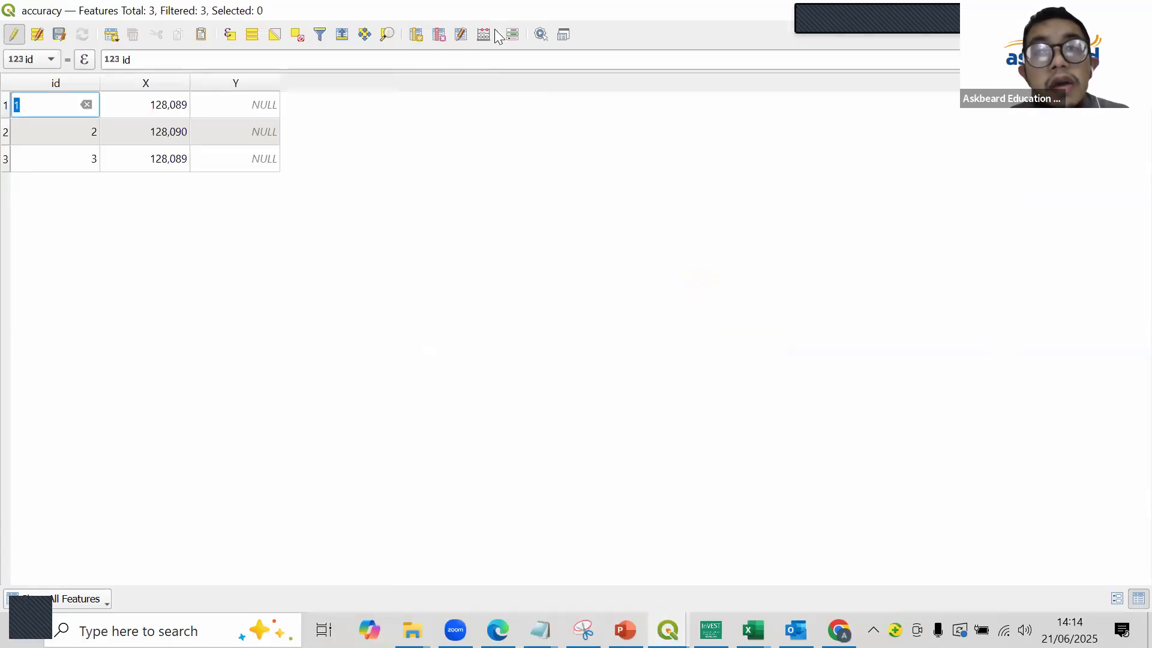
- Update the existing Y field with the expression $y, save the edits and close the attribute table
click(483, 34)
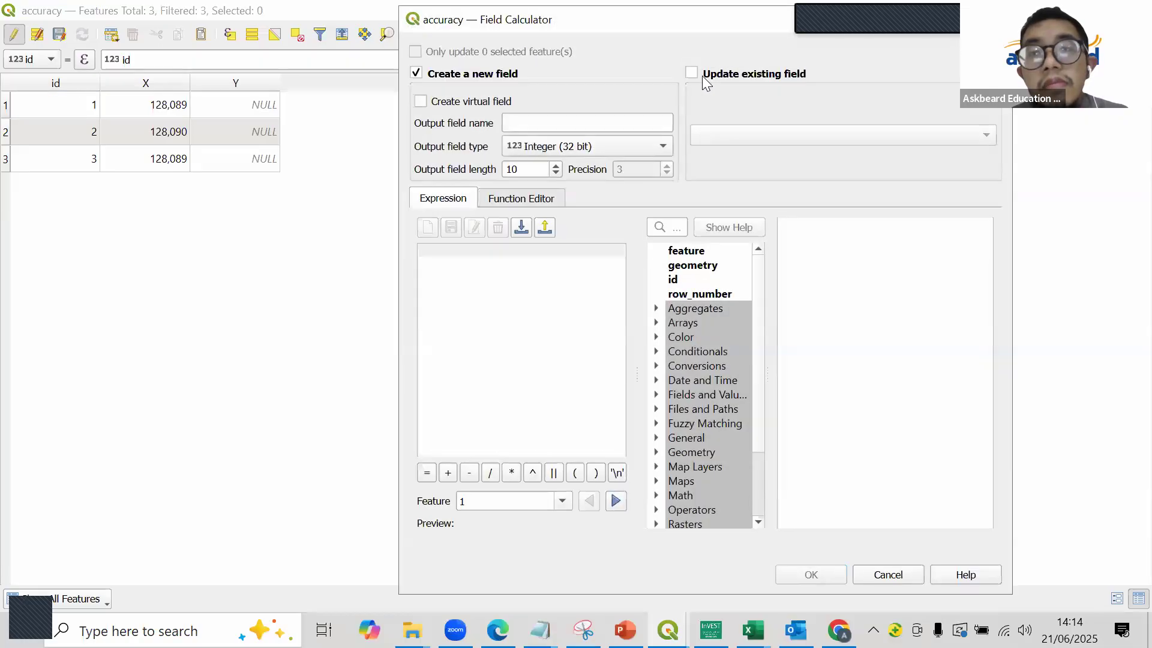
click(702, 75)
click(745, 138)
click(745, 174)
click(553, 279)
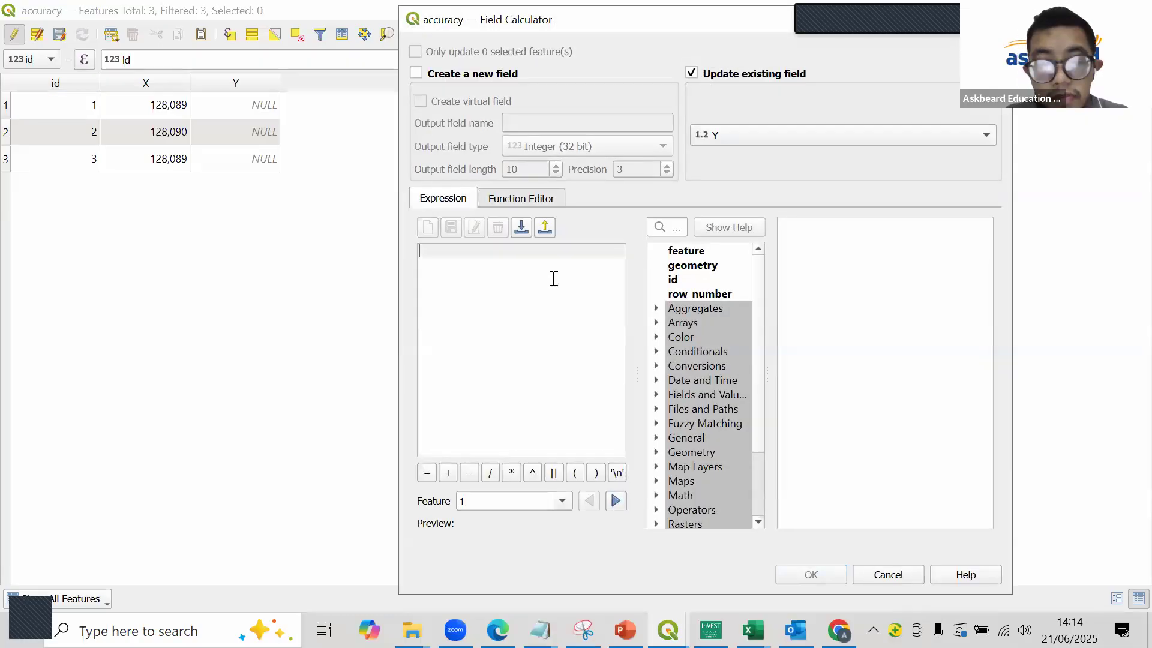
text($y)
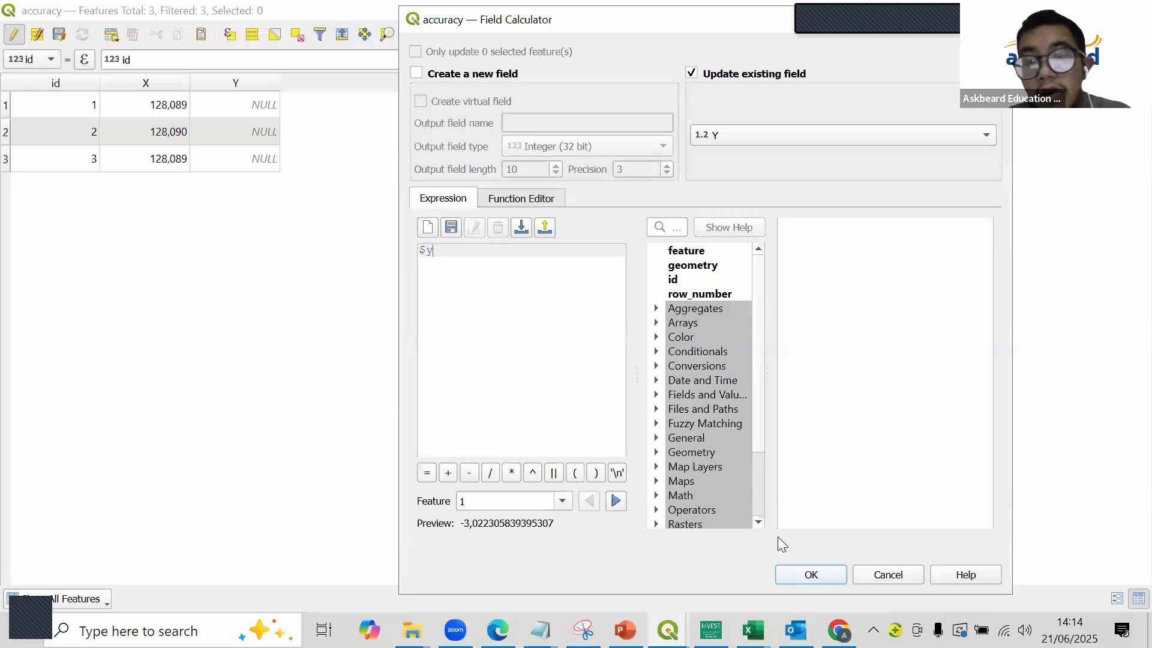
click(810, 574)
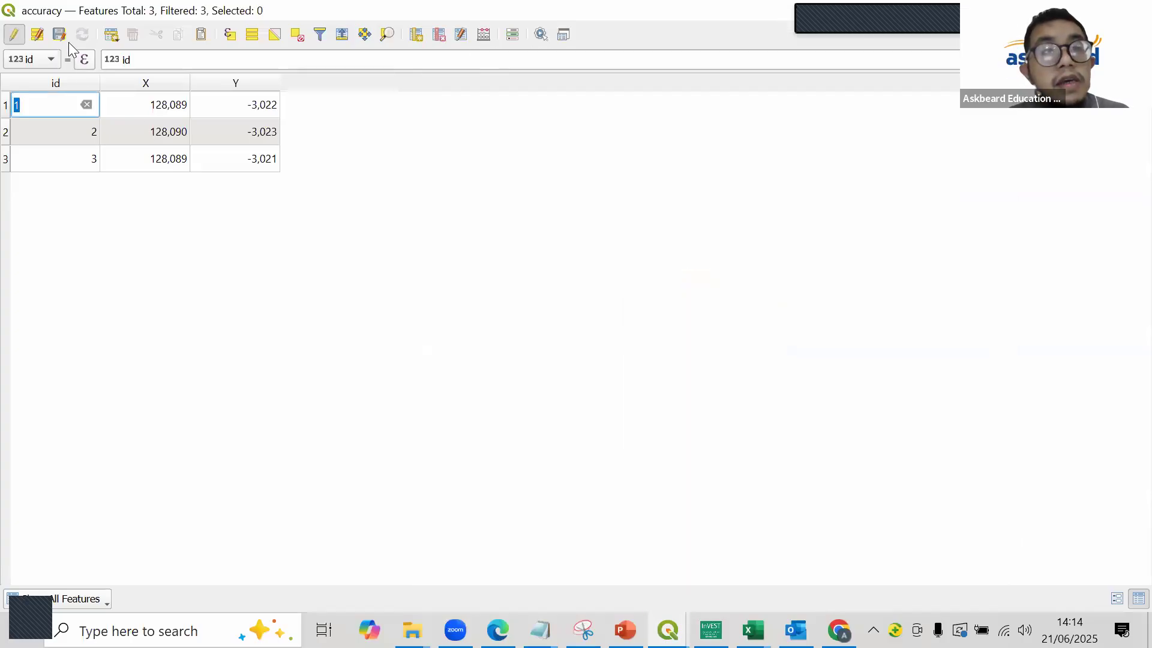
click(65, 35)
click(1135, 11)
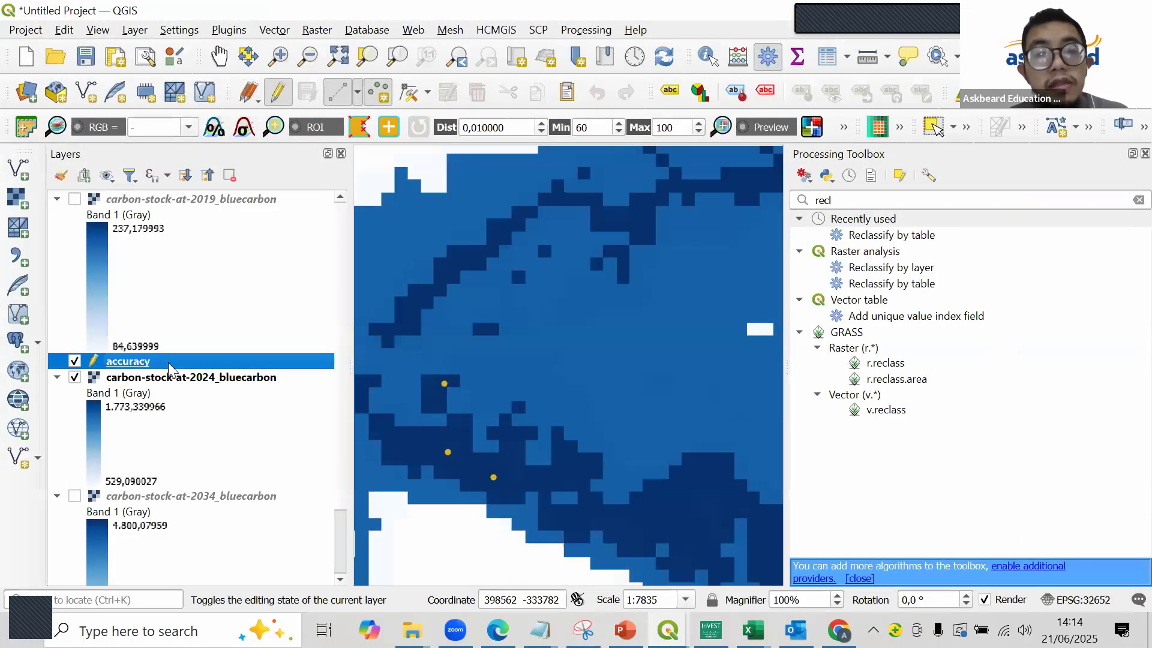
- Start exporting the accuracy layer's features and choose GPS eXchange Format [GPX] as the output format
right_click(169, 368)
mouse_move(225, 408)
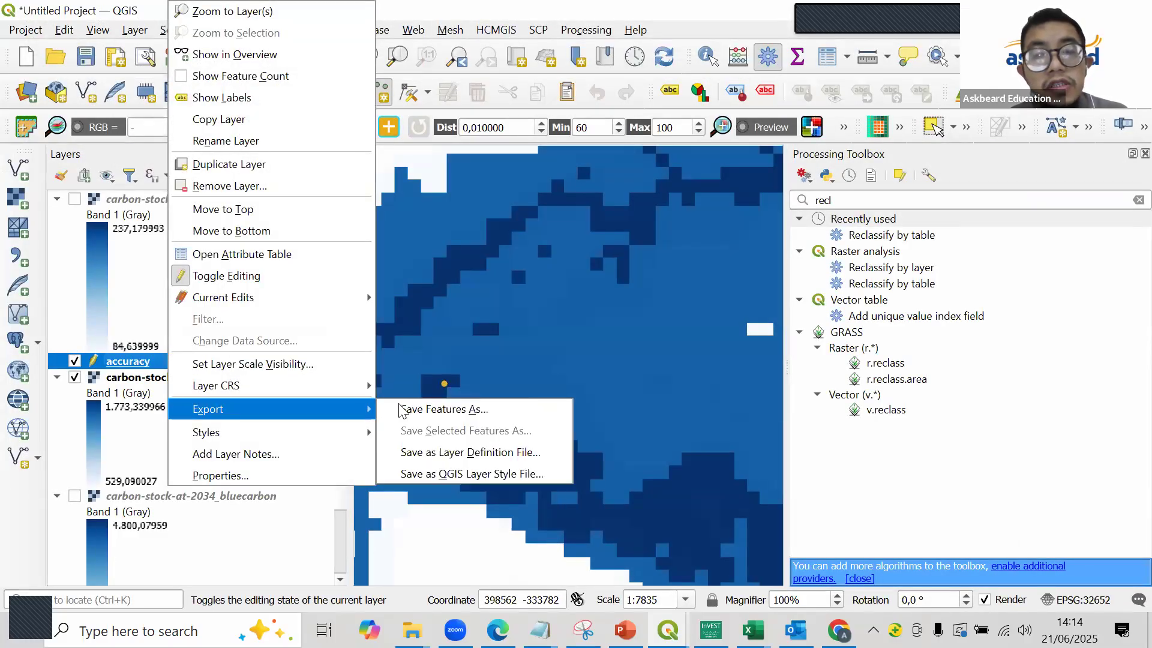
click(444, 410)
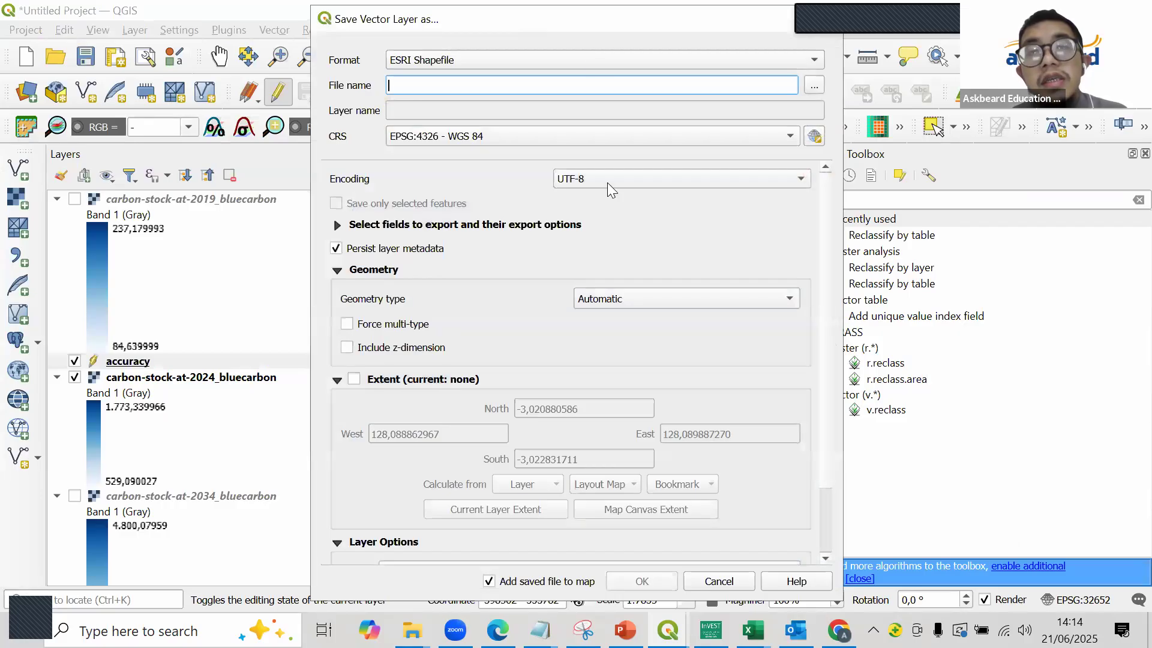
click(592, 58)
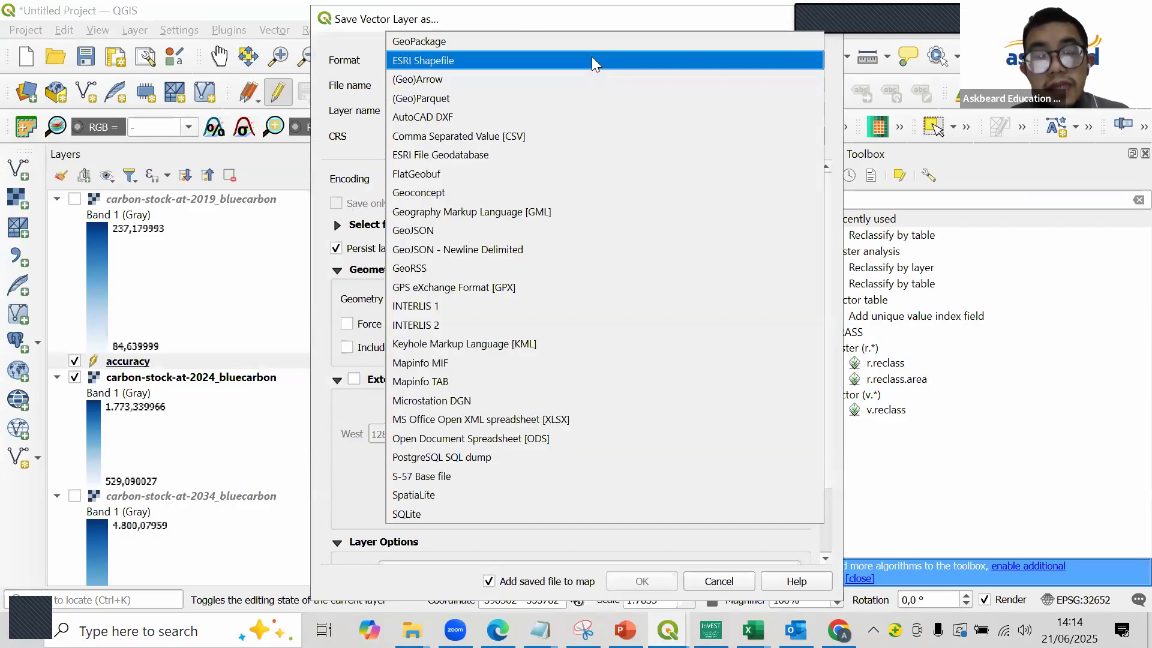
key(g)
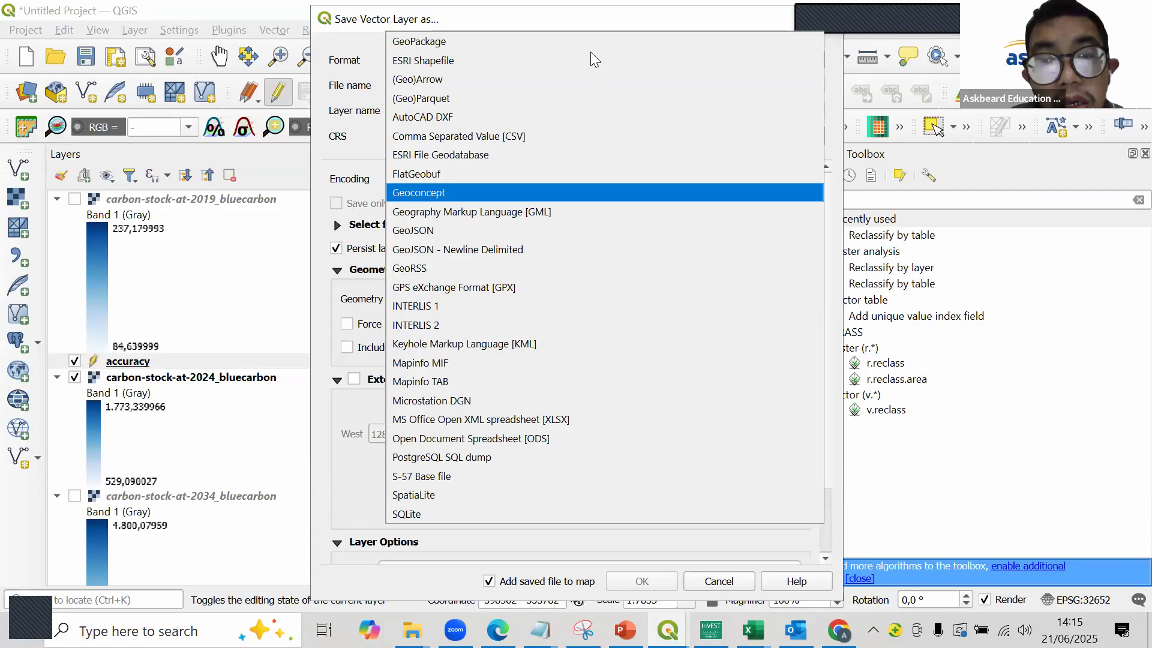
key(g)
key(g)
key(g)
key(g)
key(g)
key(Return)
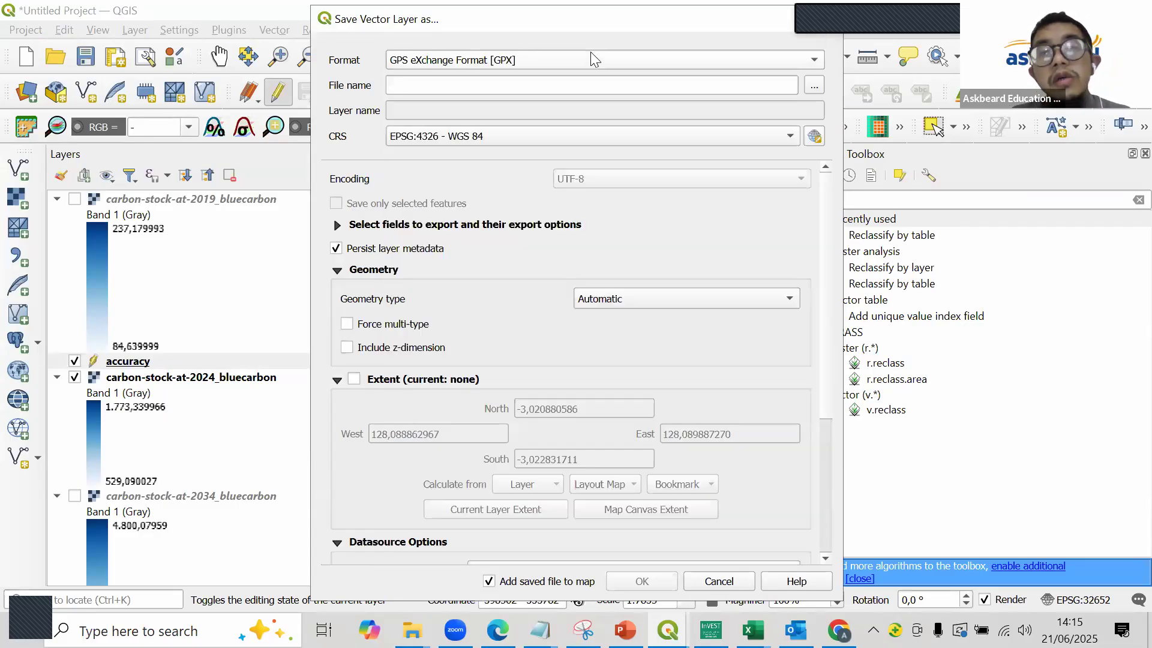
- Set the export file to survey in the BLUE CARBON\RESULT folder
click(814, 89)
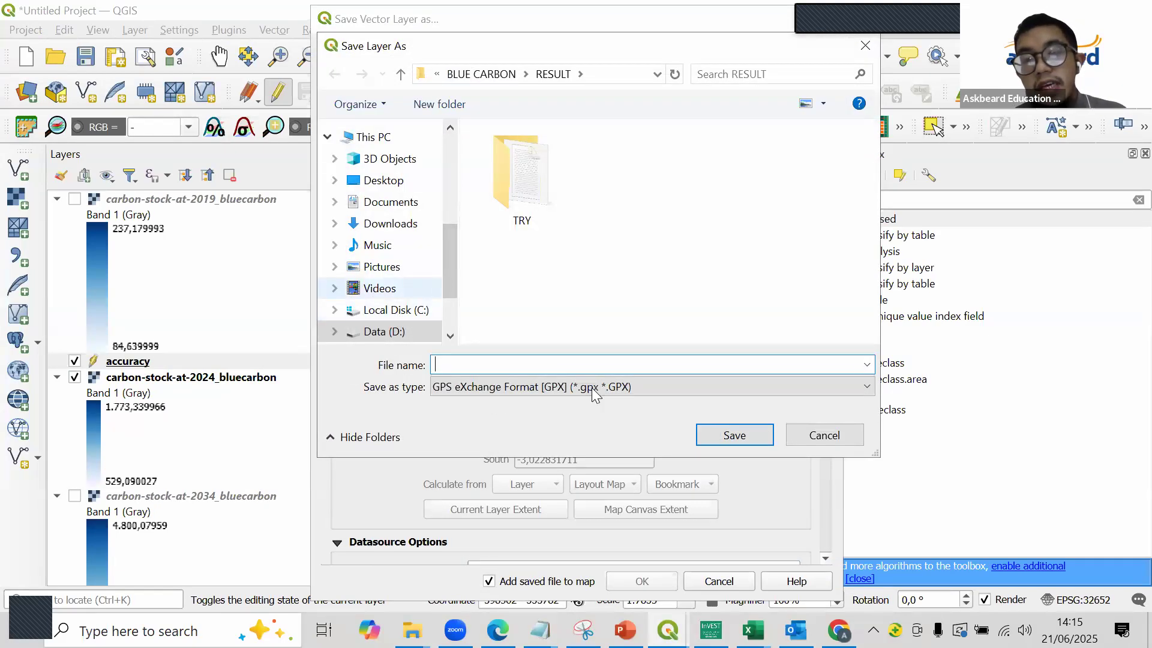
text(survey)
key(Return)
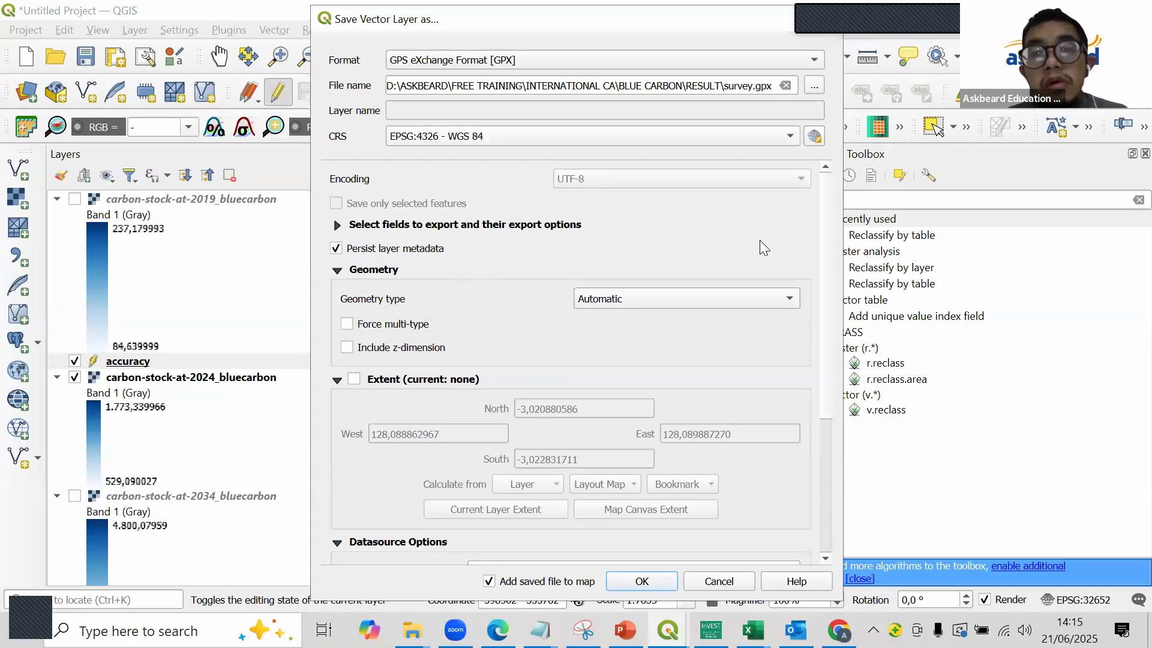
- Set GPX_USE_EXTENSIONS, FORCE_GPX_ROUTE and FORCE_GPX_TRACK to YES and export the layer
scroll(840, 354, down, 5)
scroll(840, 354, down, 1)
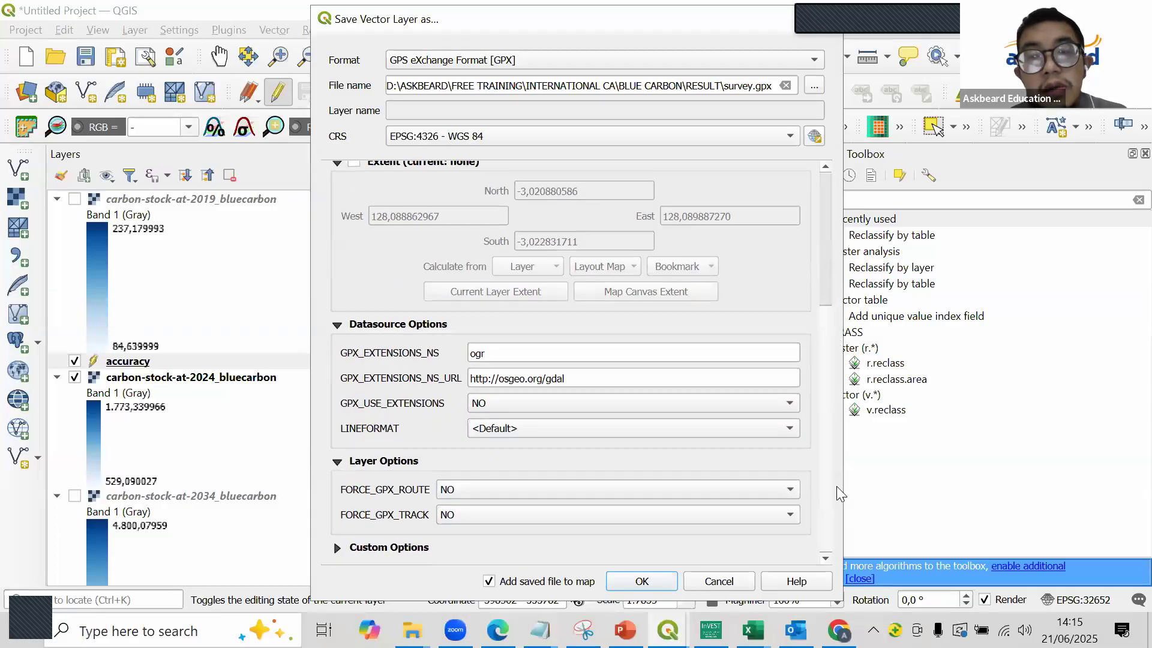
click(605, 399)
click(612, 422)
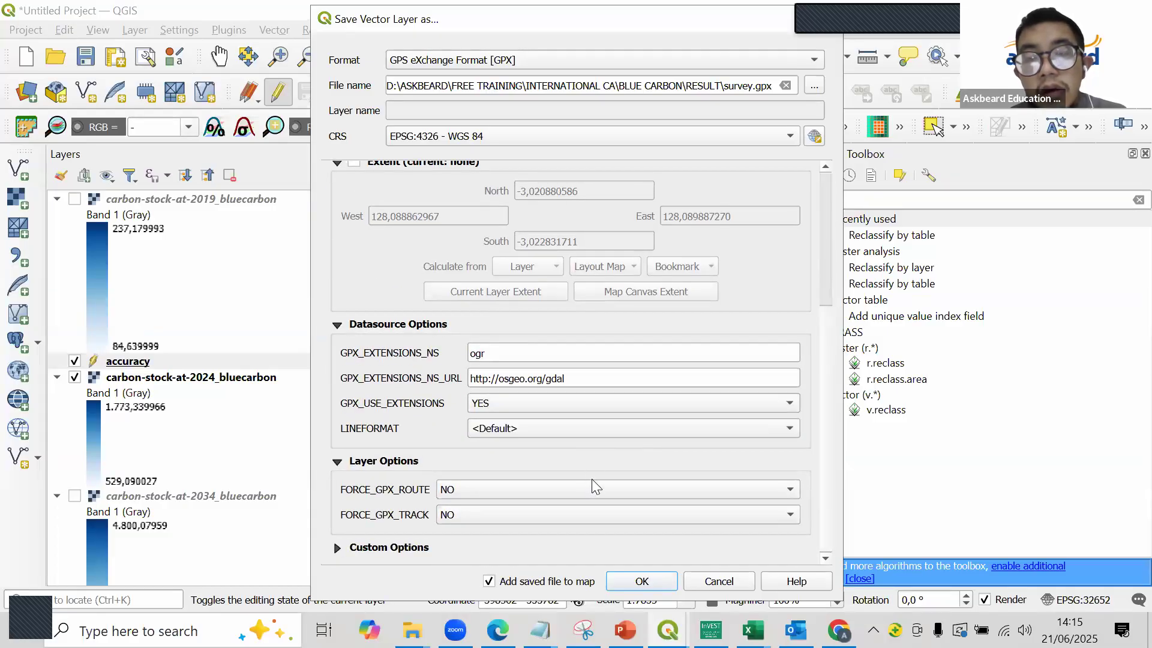
click(591, 489)
click(604, 507)
click(603, 516)
click(606, 531)
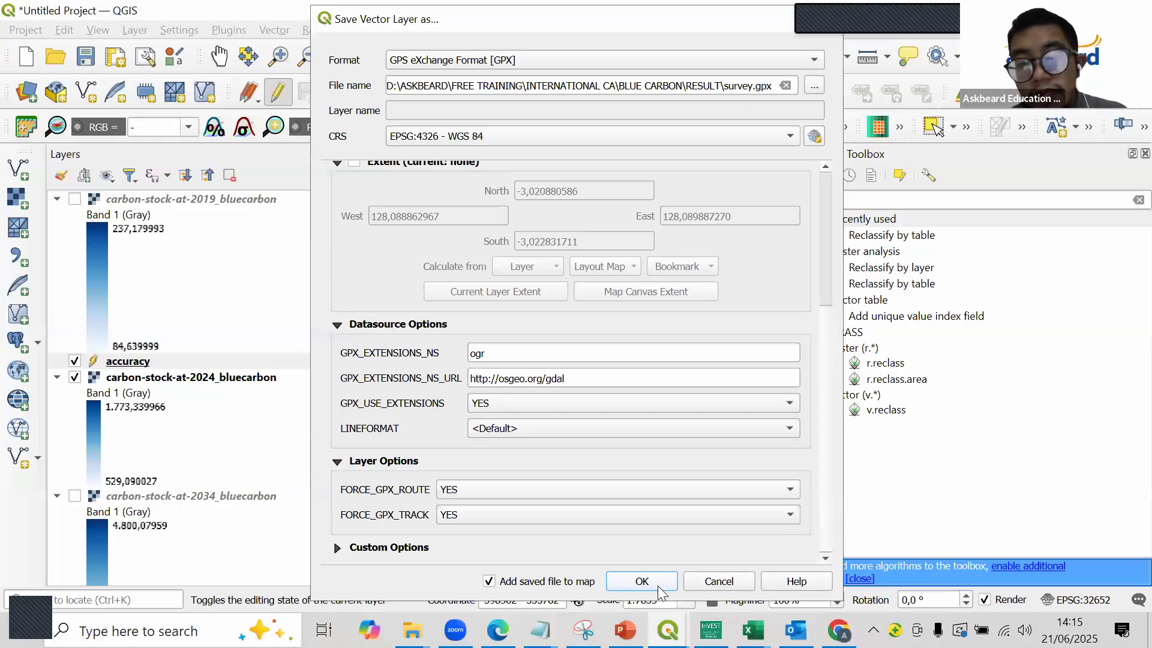
click(657, 586)
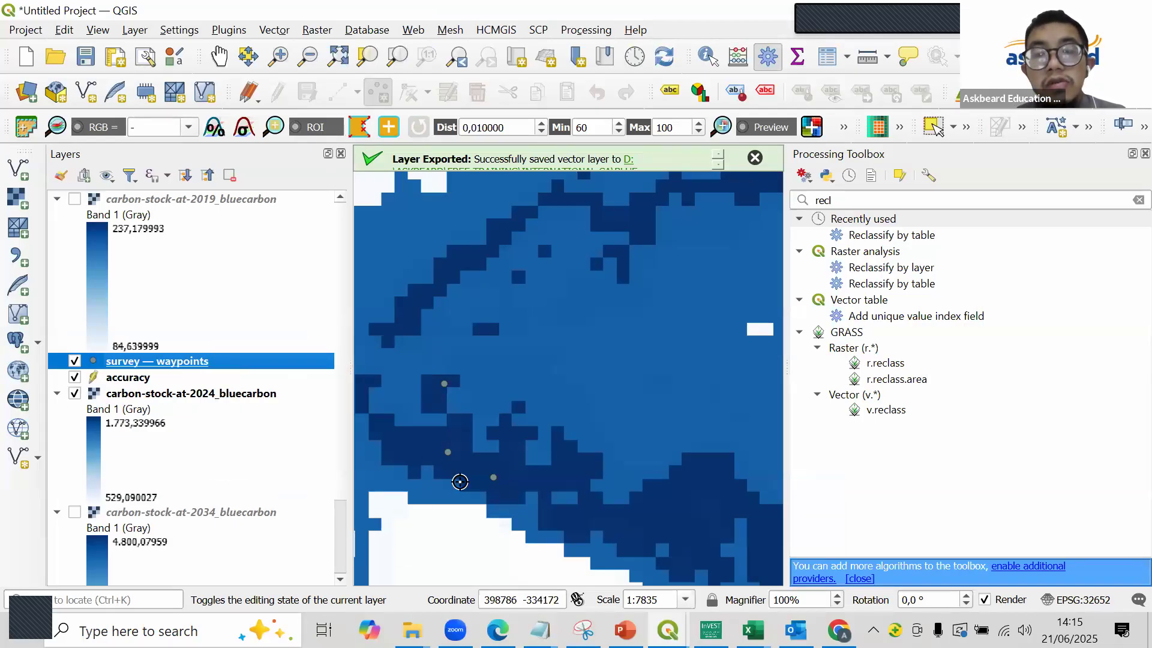
- Try to identify features around the exported survey waypoints, closing the Processing Toolbox to enlarge the map
scroll(459, 482, up, 1)
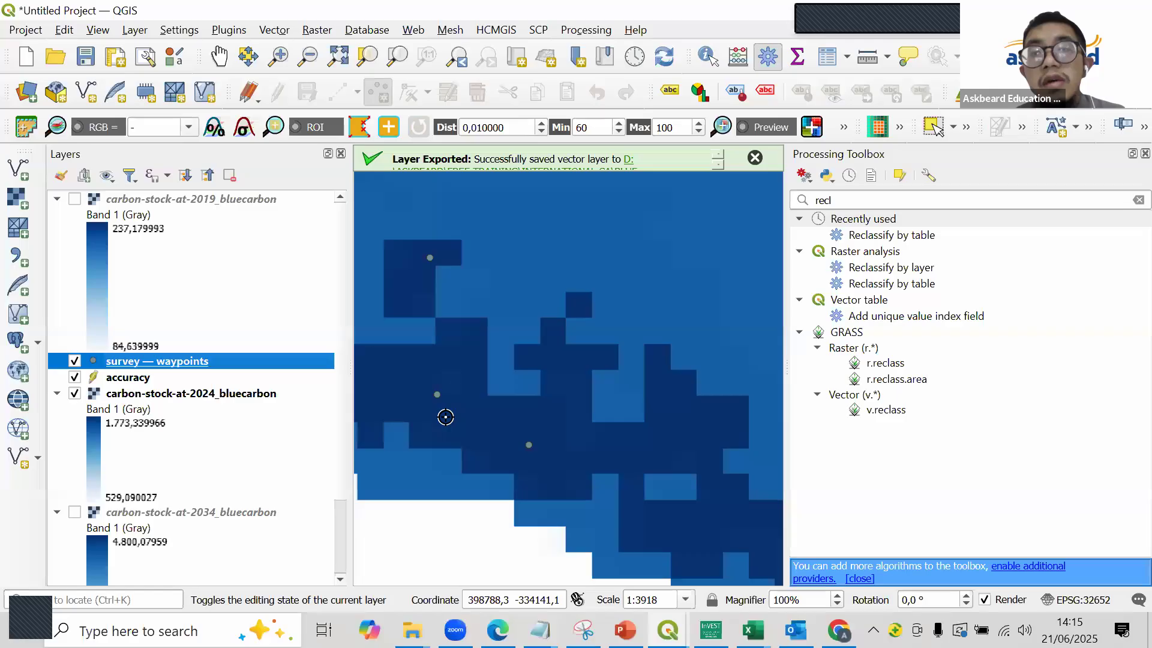
key(ctrl+shift+i)
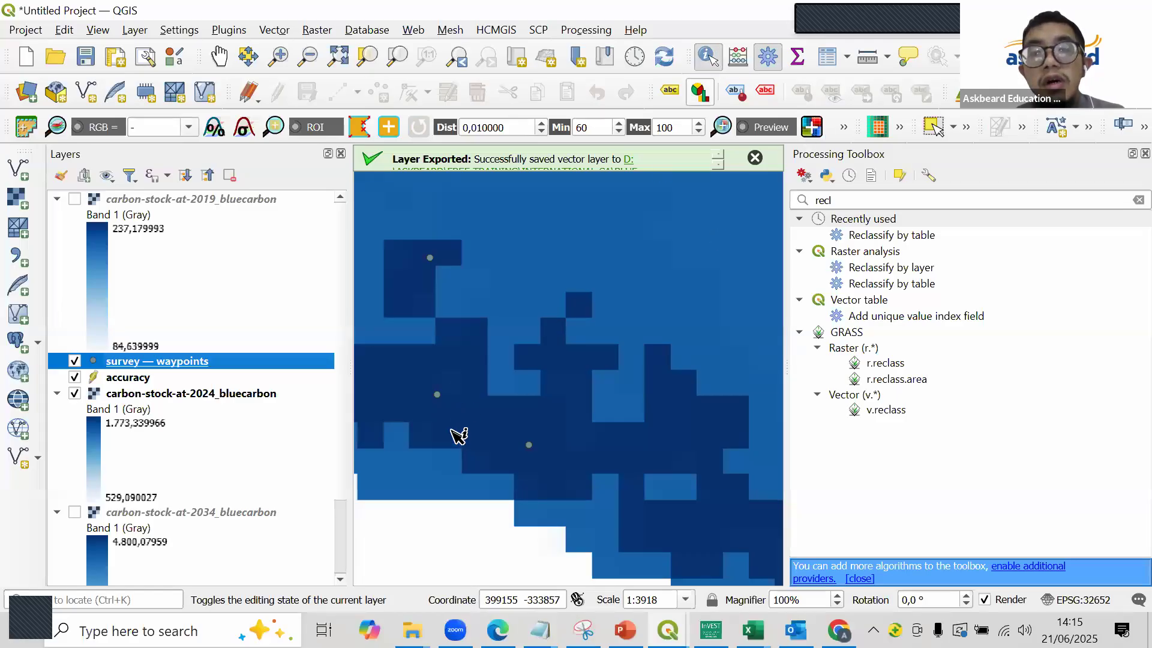
scroll(435, 378, up, 2)
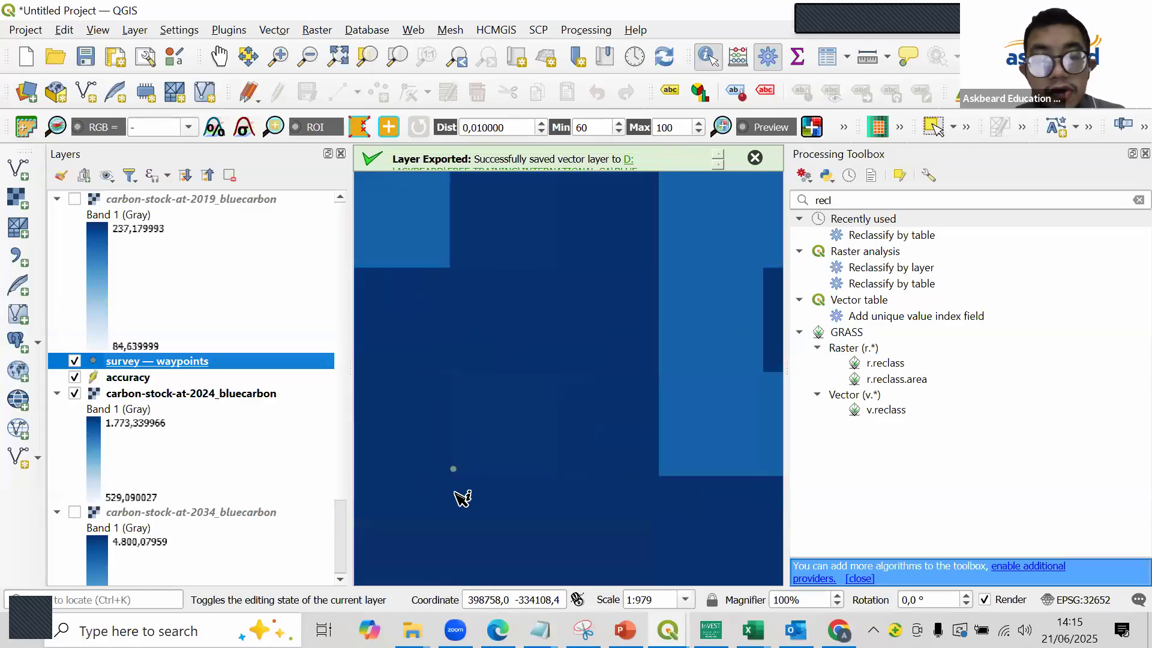
click(471, 466)
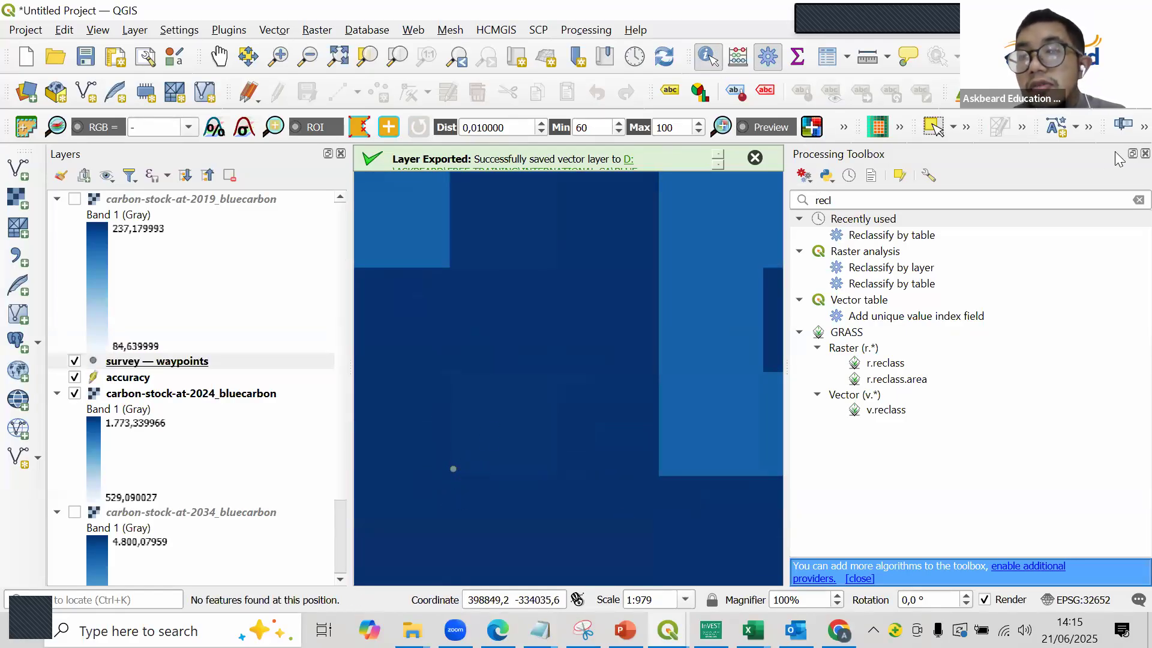
click(1145, 154)
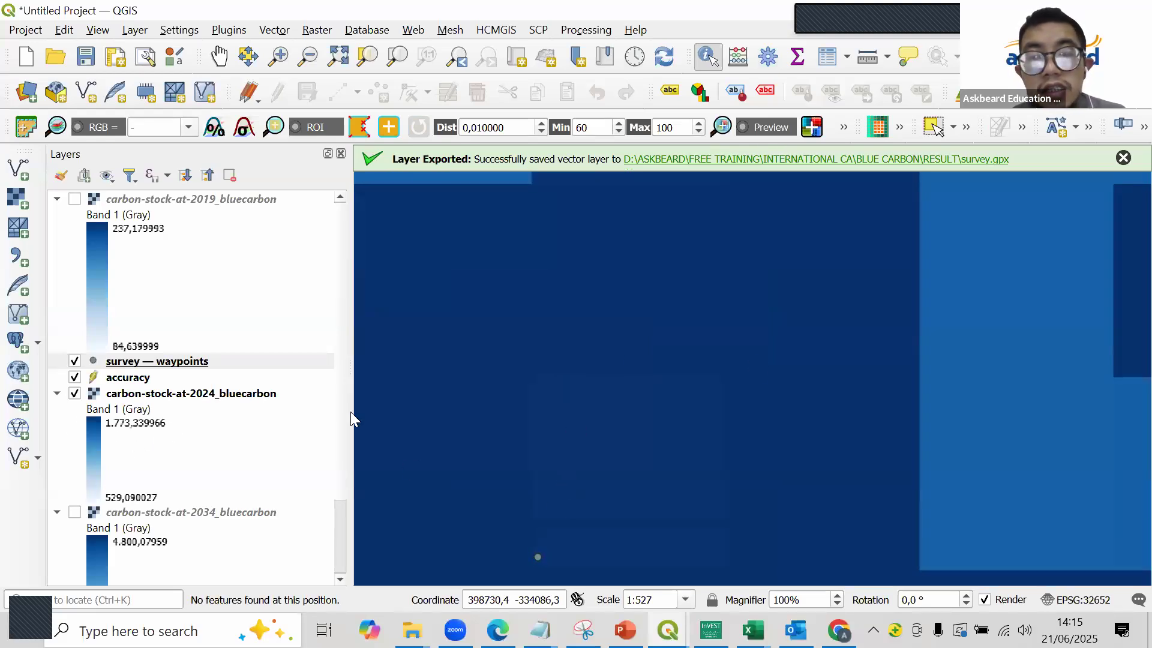
scroll(784, 341, down, 2)
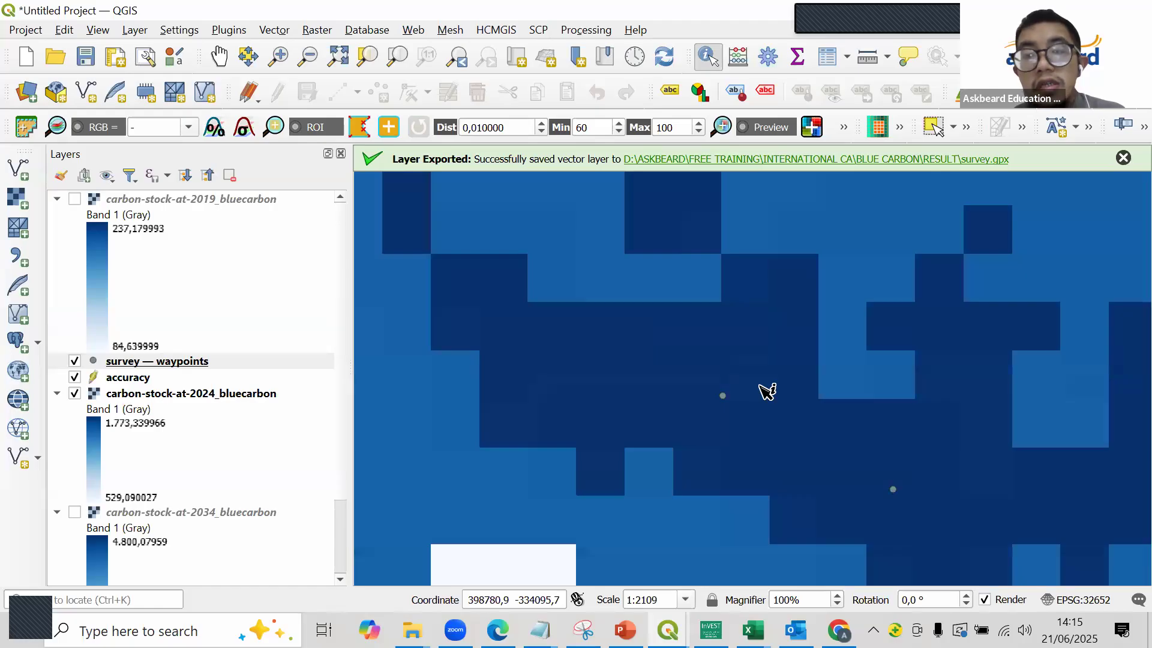
scroll(727, 387, up, 2)
click(698, 439)
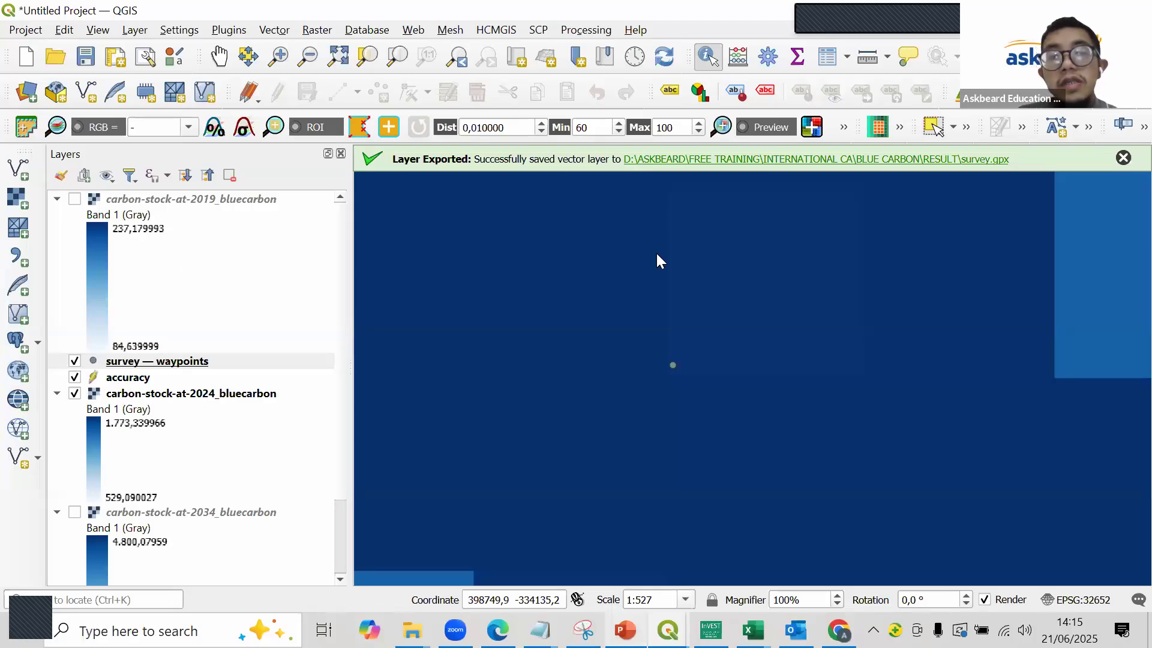
- Add the HCMGIS Google Satellite basemap and move it below the carbon-stock-at-2024_bluecarbon layer
key(alt+Tab)
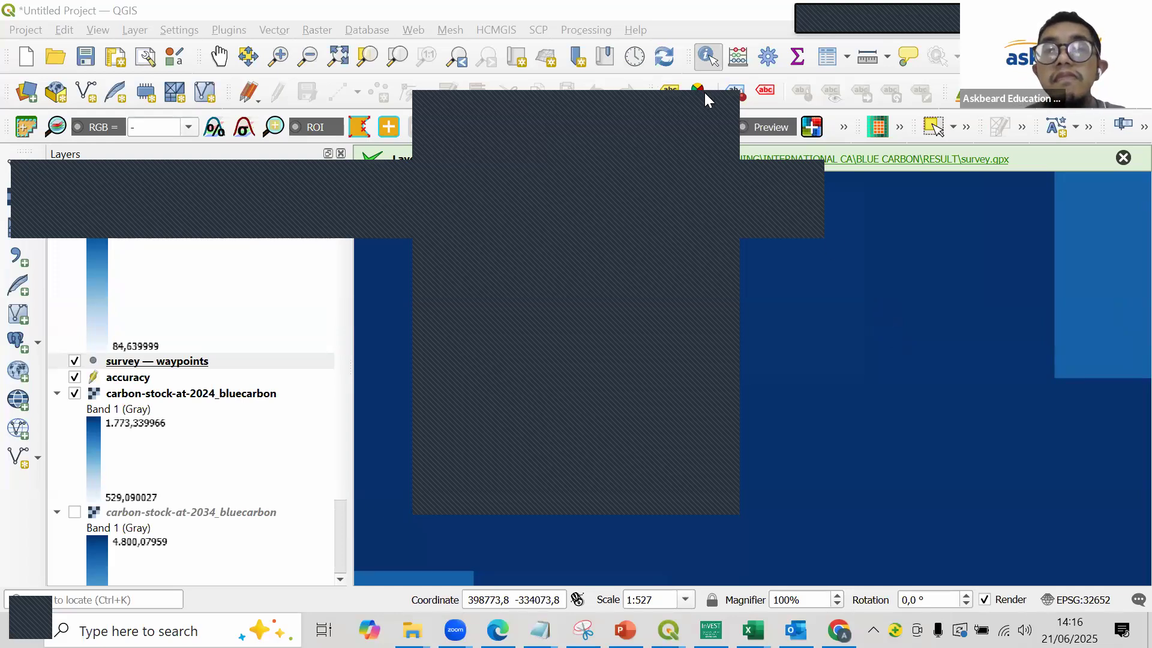
scroll(796, 312, down, 5)
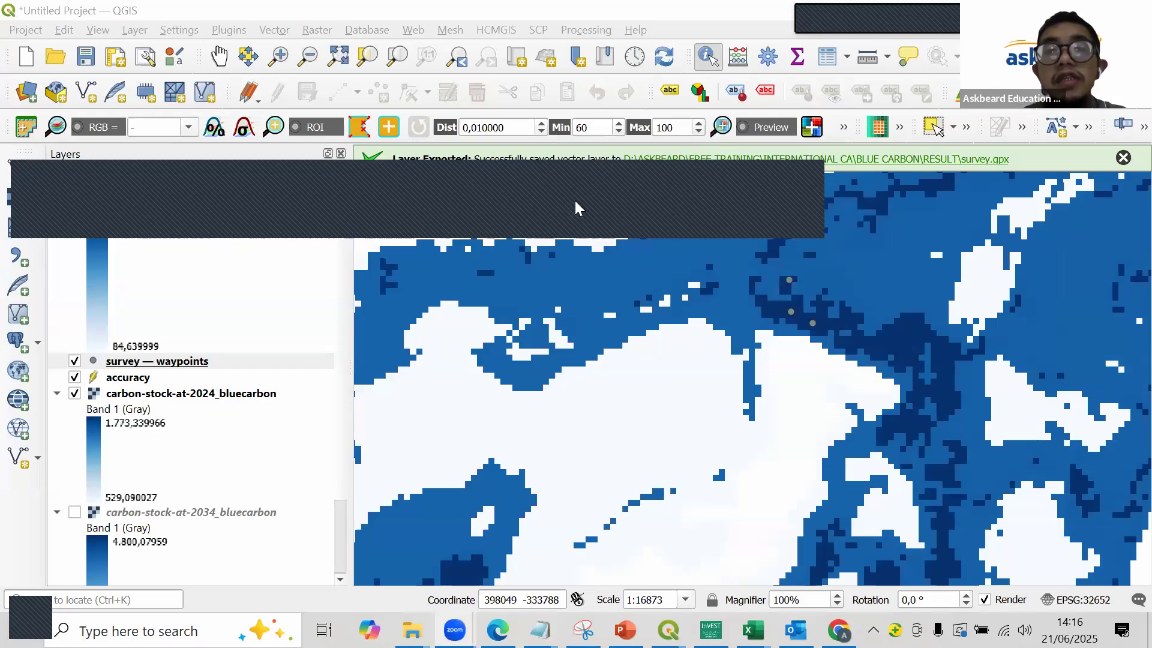
click(505, 30)
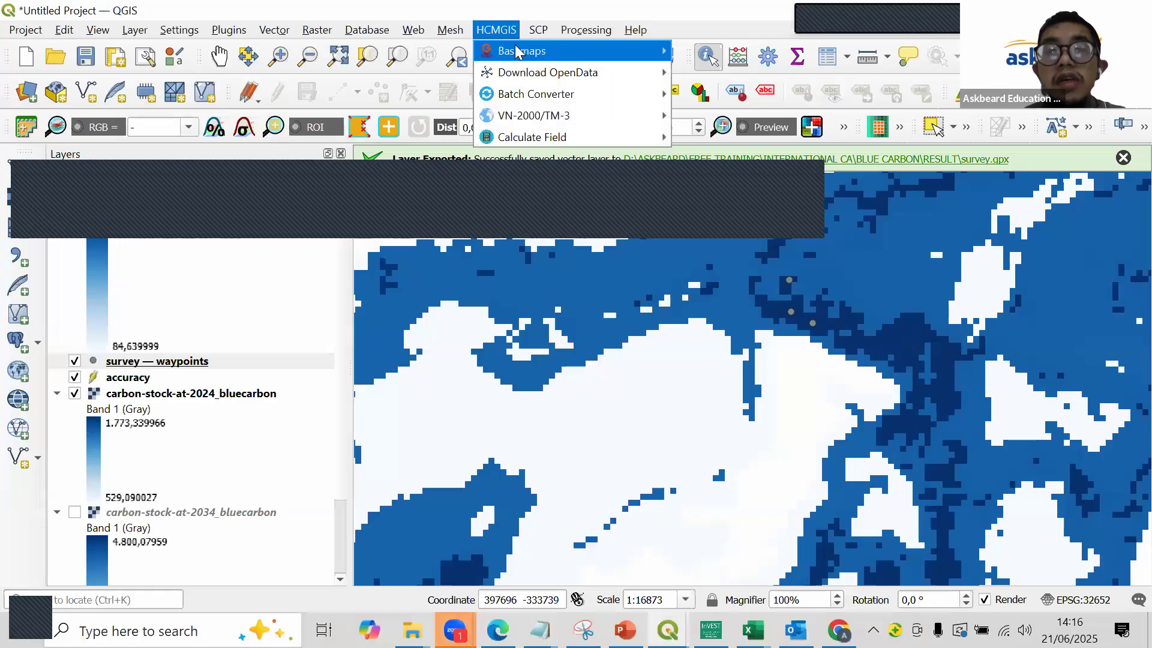
mouse_move(518, 51)
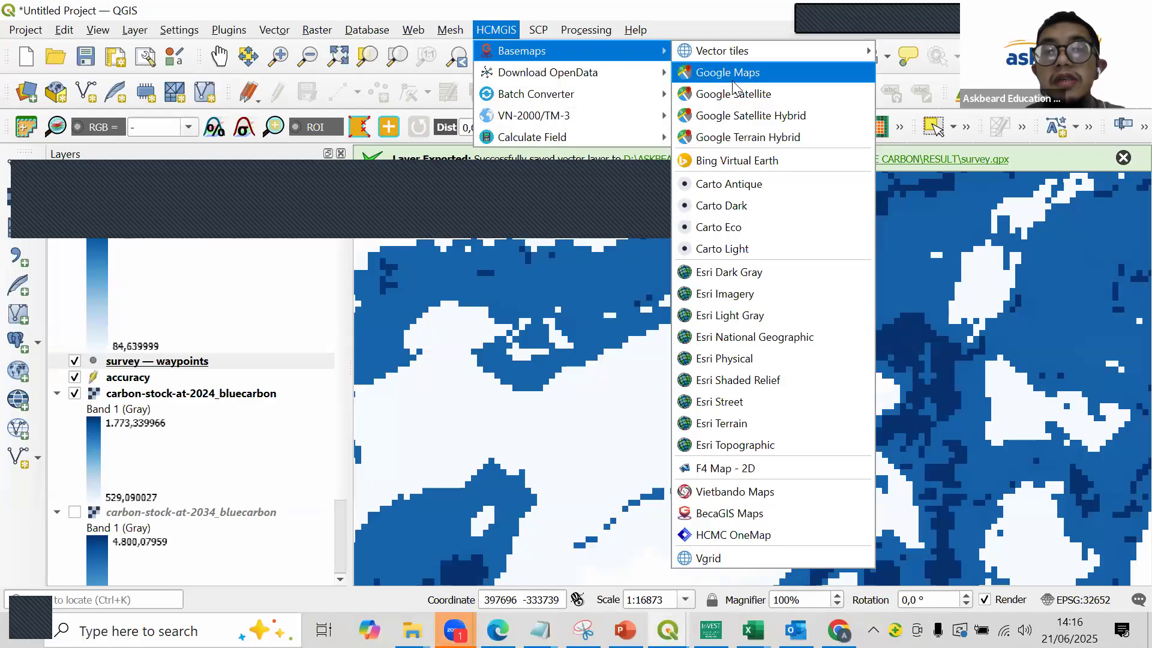
click(747, 95)
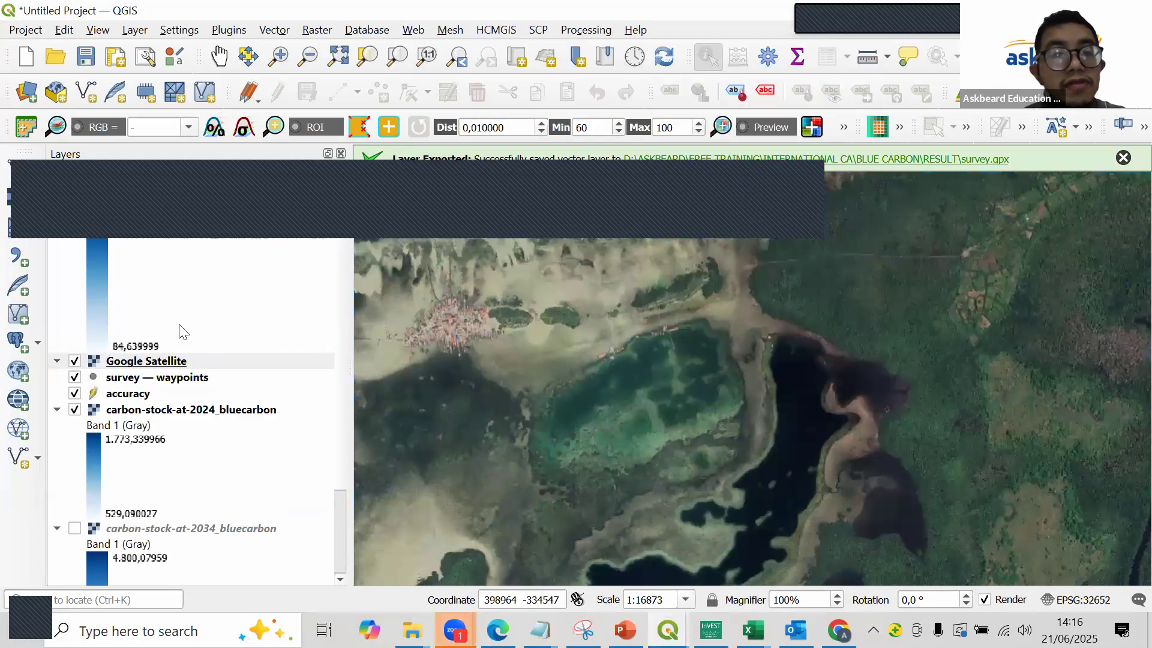
click(169, 361)
drag(169, 362, 252, 521)
scroll(935, 342, up, 2)
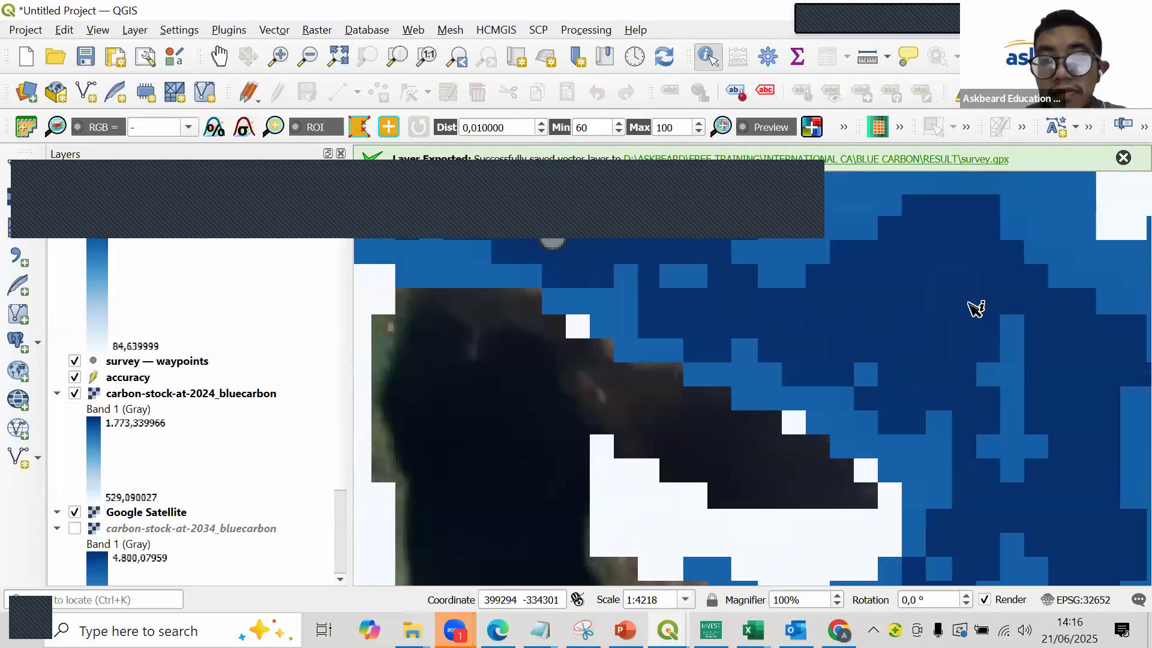
- Hide the carbon-stock-at-2024_bluecarbon layer and examine the tree cover in the satellite imagery near the water
click(74, 394)
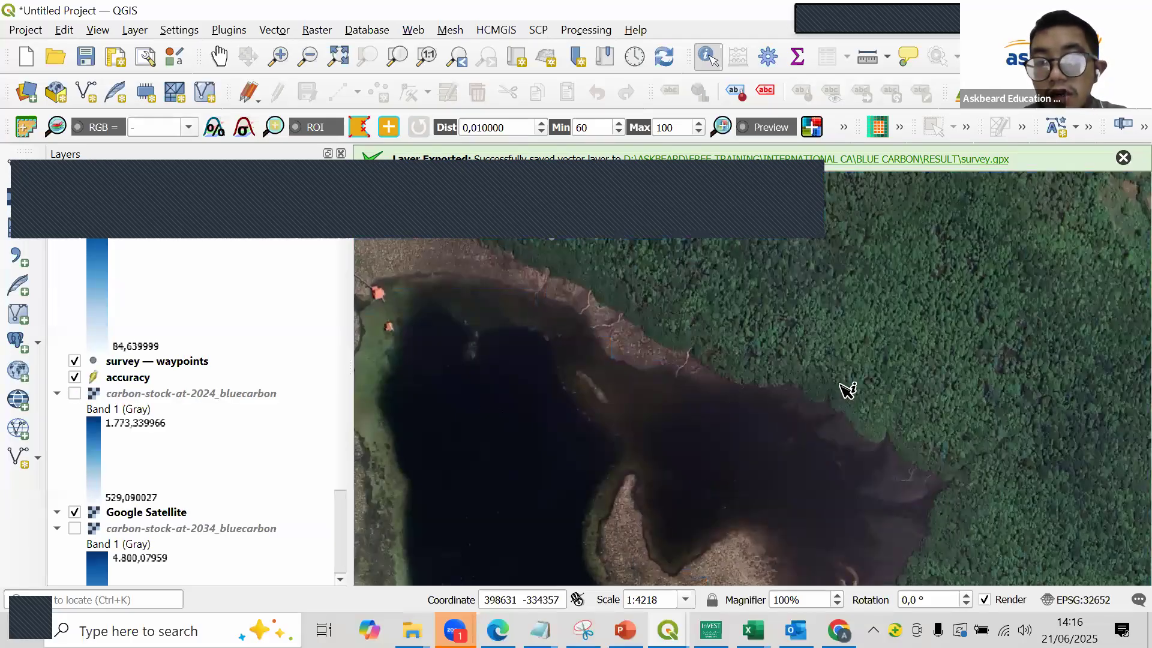
scroll(874, 391, up, 2)
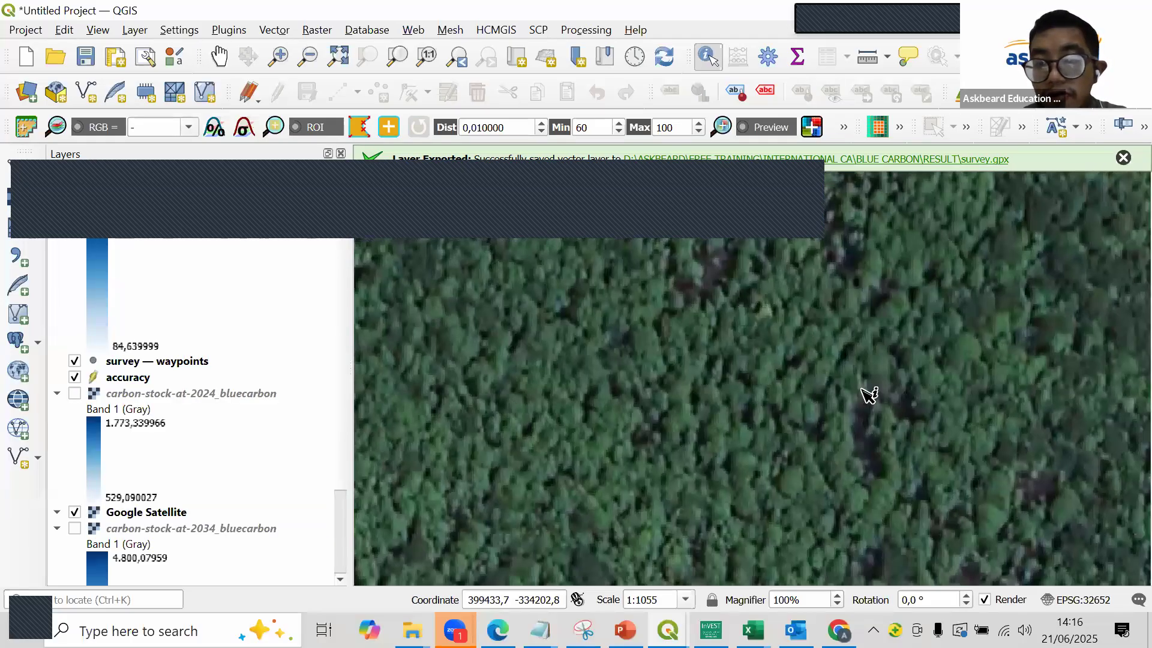
scroll(895, 420, down, 2)
scroll(895, 420, up, 3)
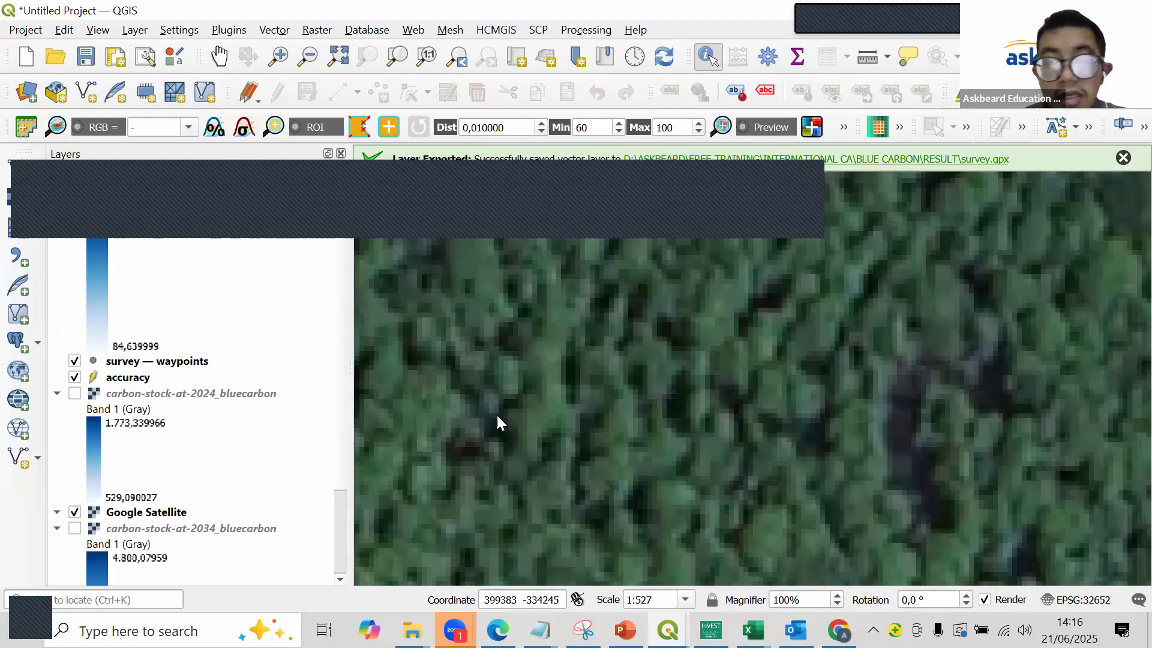
scroll(504, 419, down, 2)
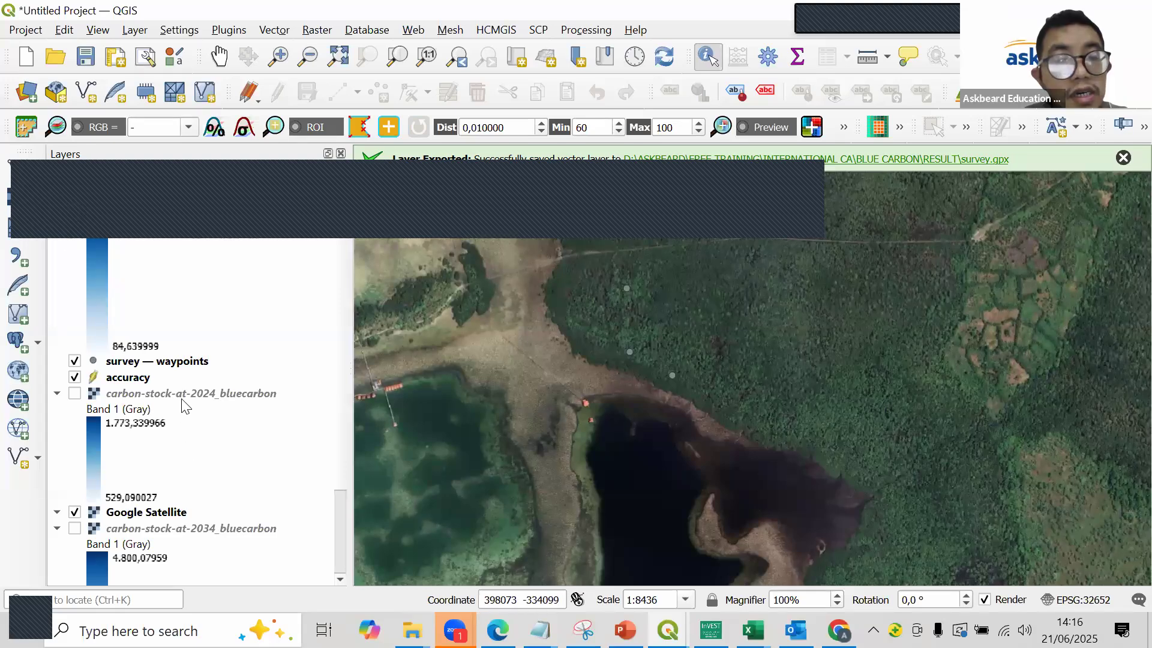
- Move the carbon-stock-at-2024_bluecarbon layer above the survey waypoints layer and make it visible again
drag(186, 395, 77, 365)
click(75, 362)
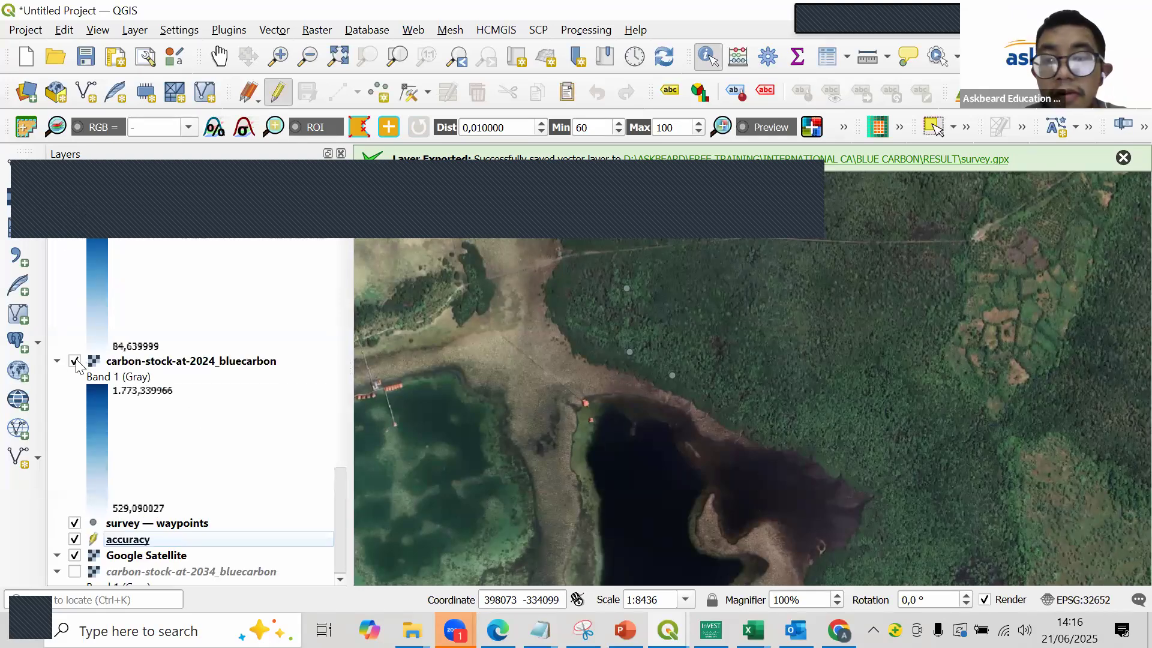
scroll(927, 362, up, 2)
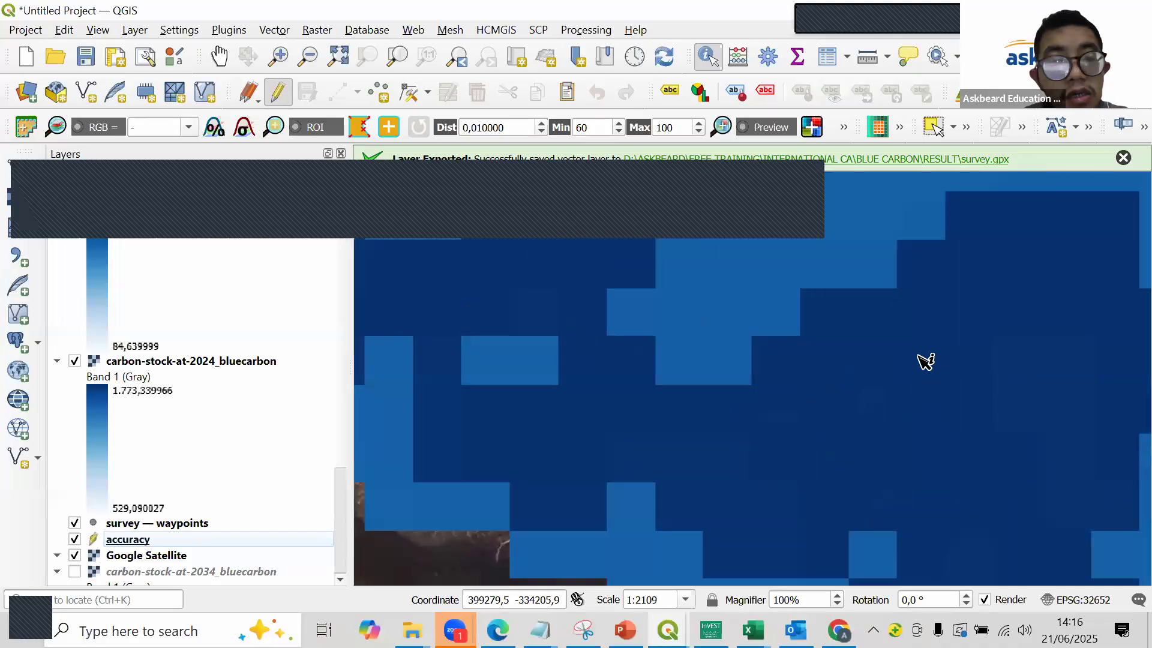
- Toggle the carbon-stock-at-2024_bluecarbon layer's visibility to compare it with the satellite imagery, ending with the layer hidden
click(75, 361)
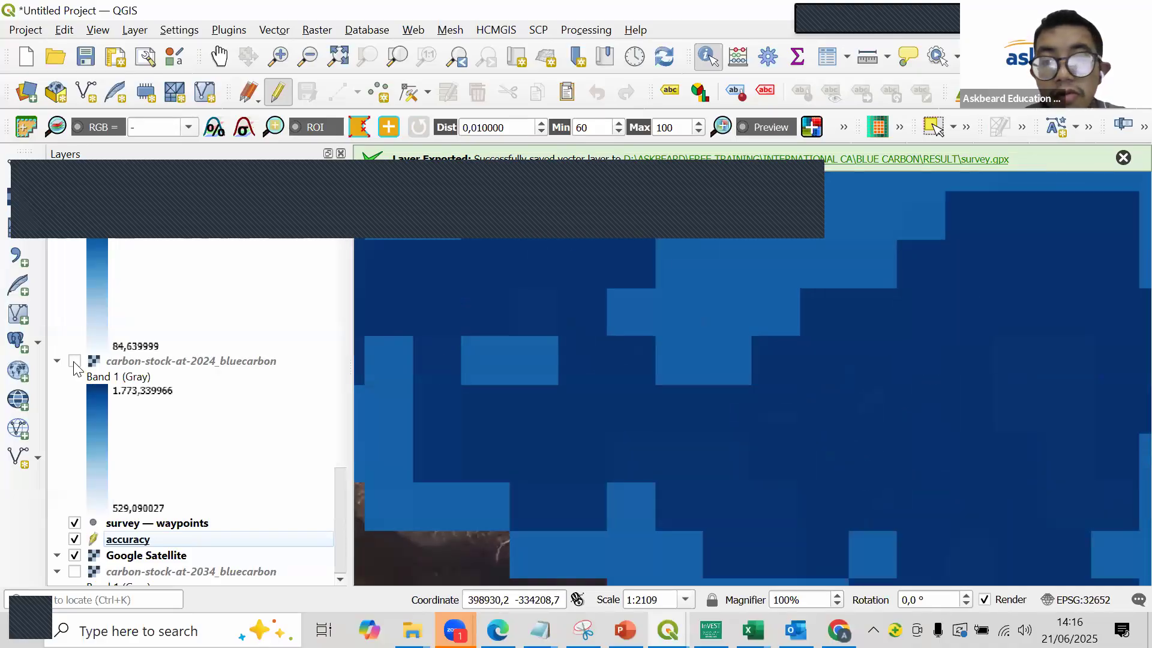
click(75, 361)
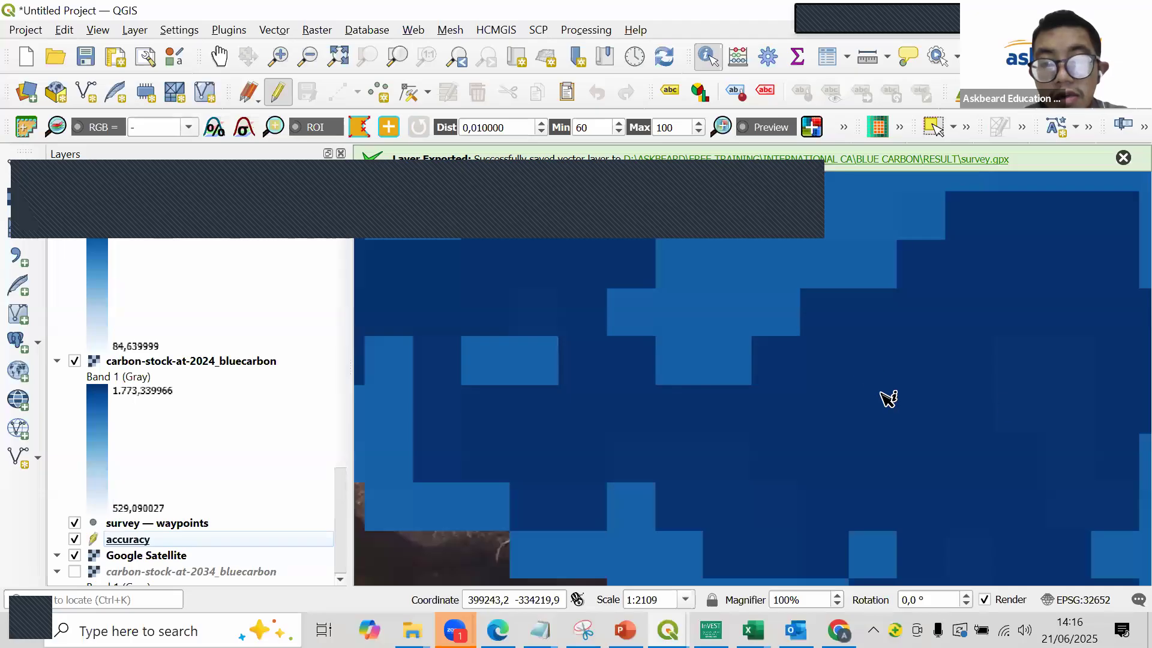
click(75, 362)
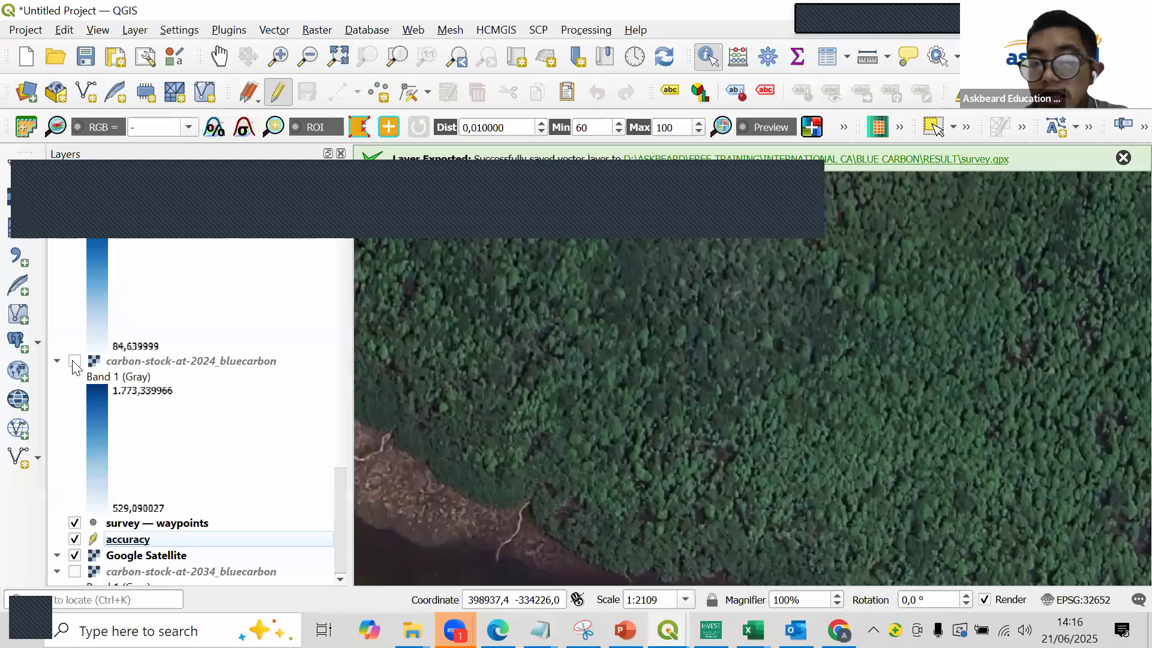
click(320, 182)
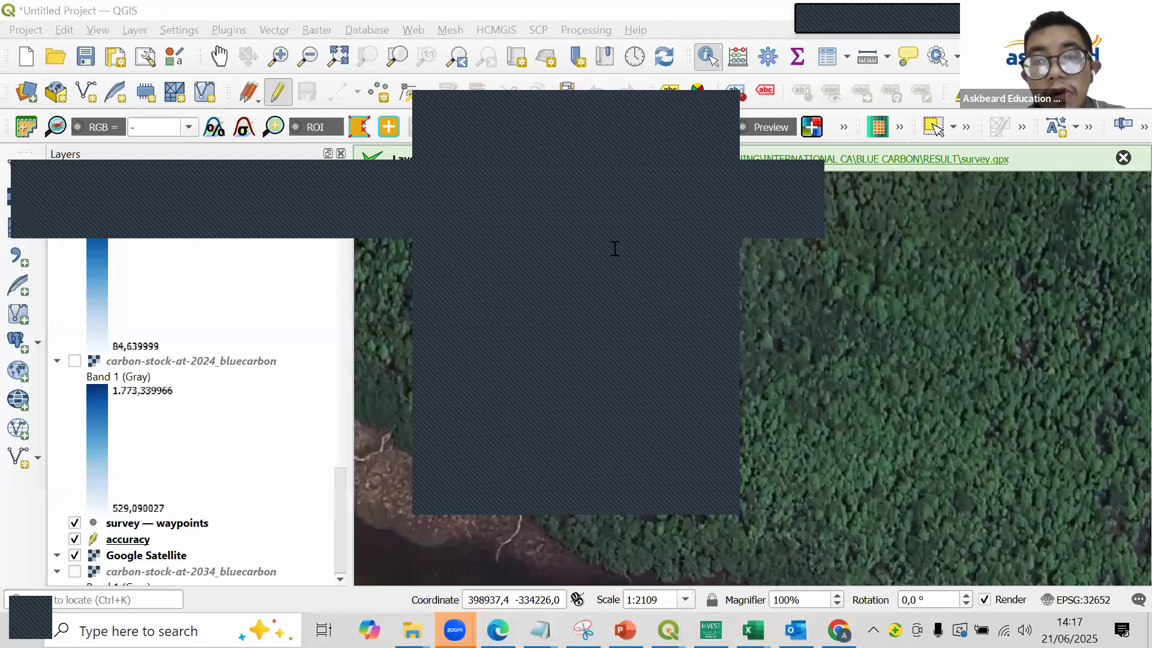
click(642, 110)
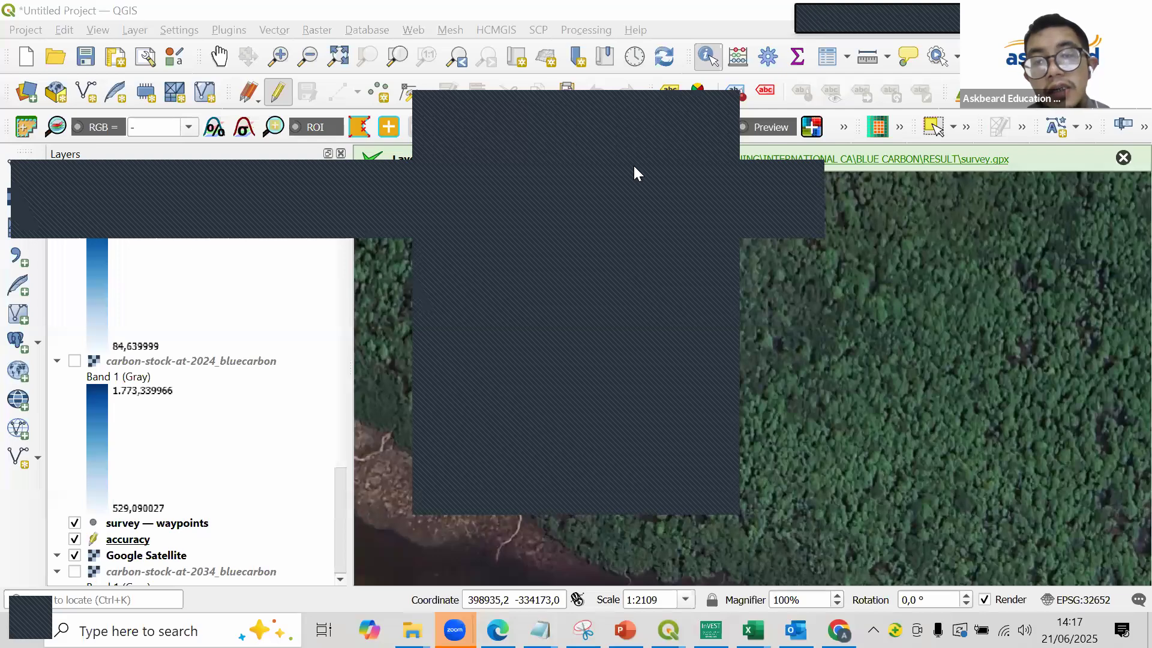
click(627, 112)
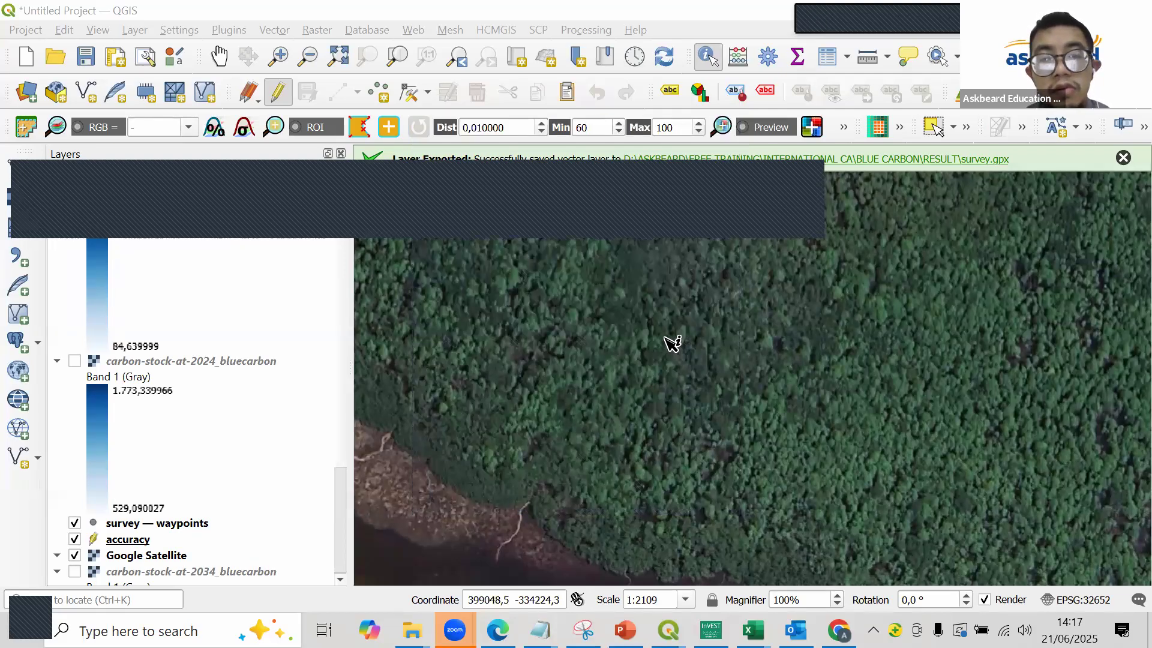
scroll(672, 343, down, 1)
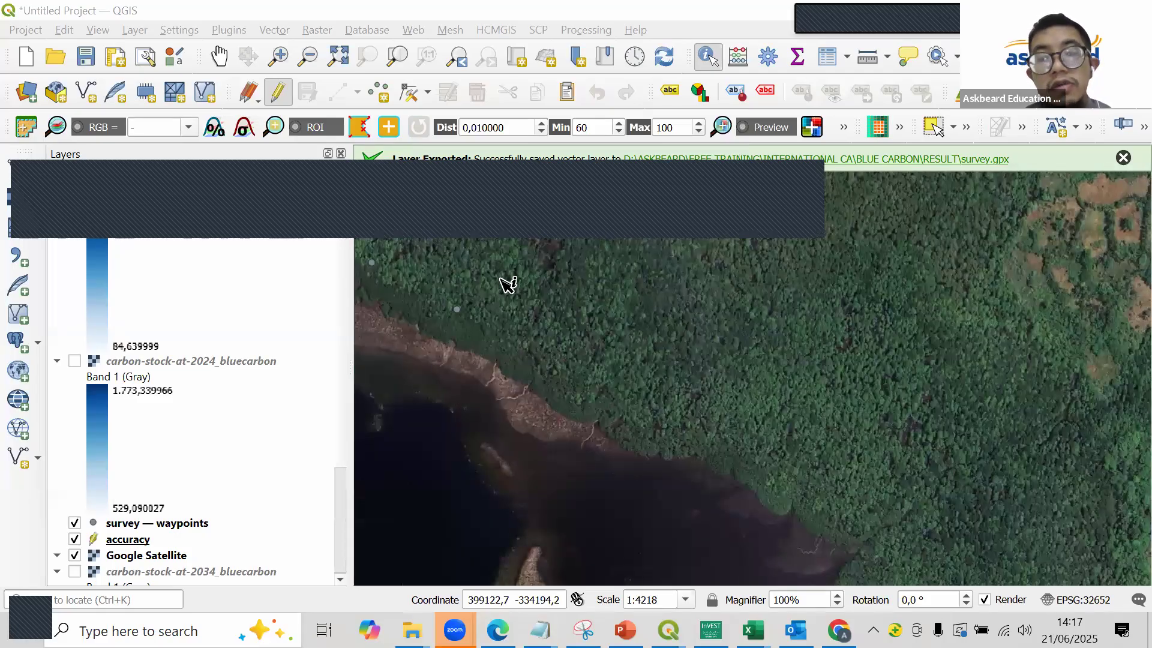
scroll(507, 283, down, 1)
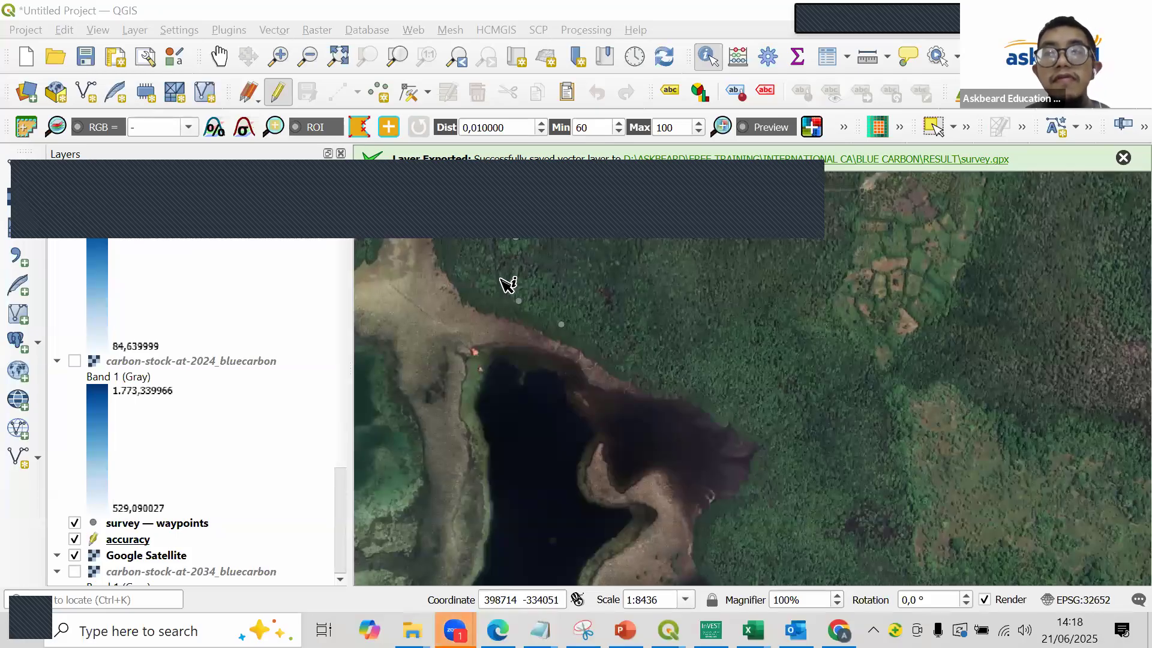
click(443, 256)
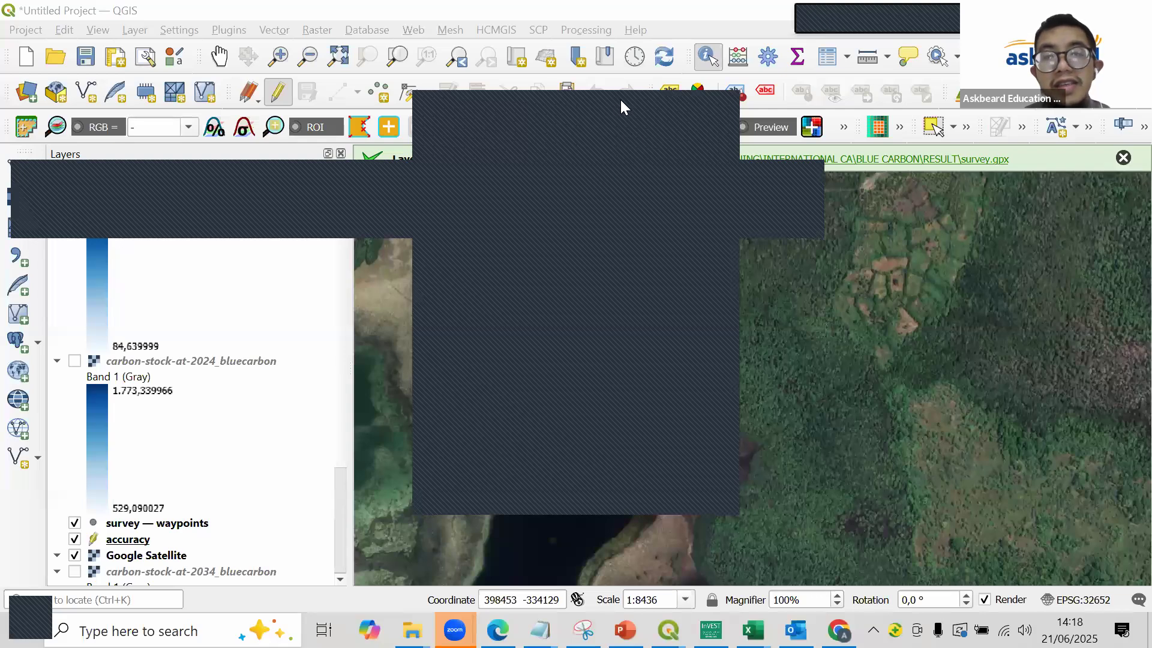
scroll(338, 487, down, 3)
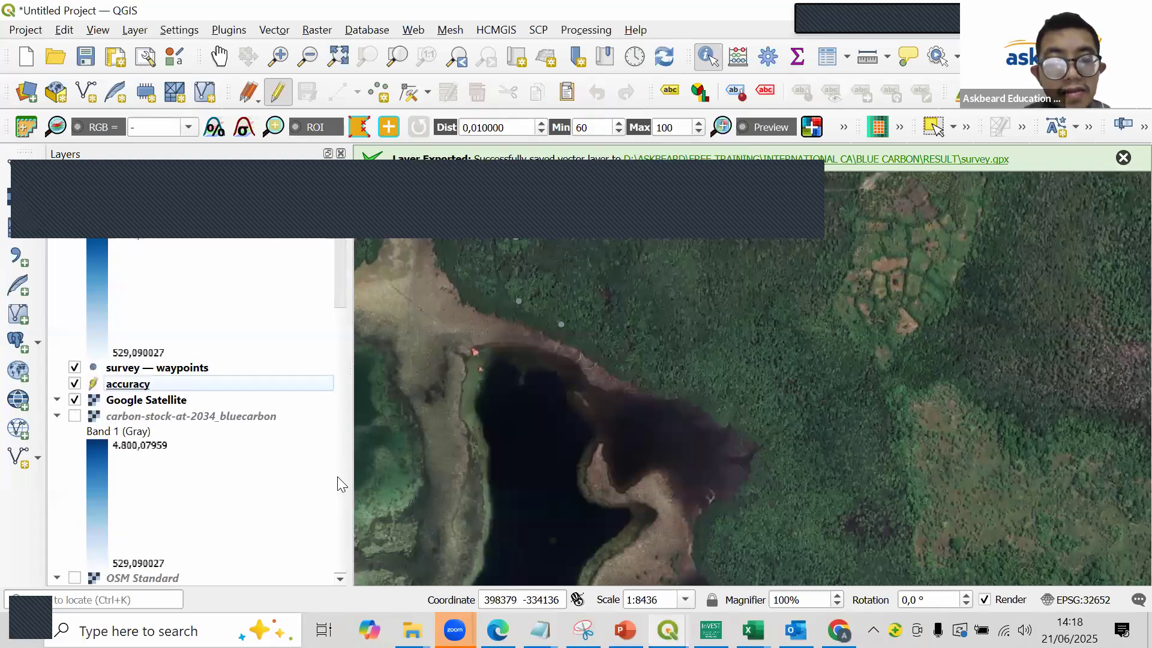
scroll(345, 494, up, 3)
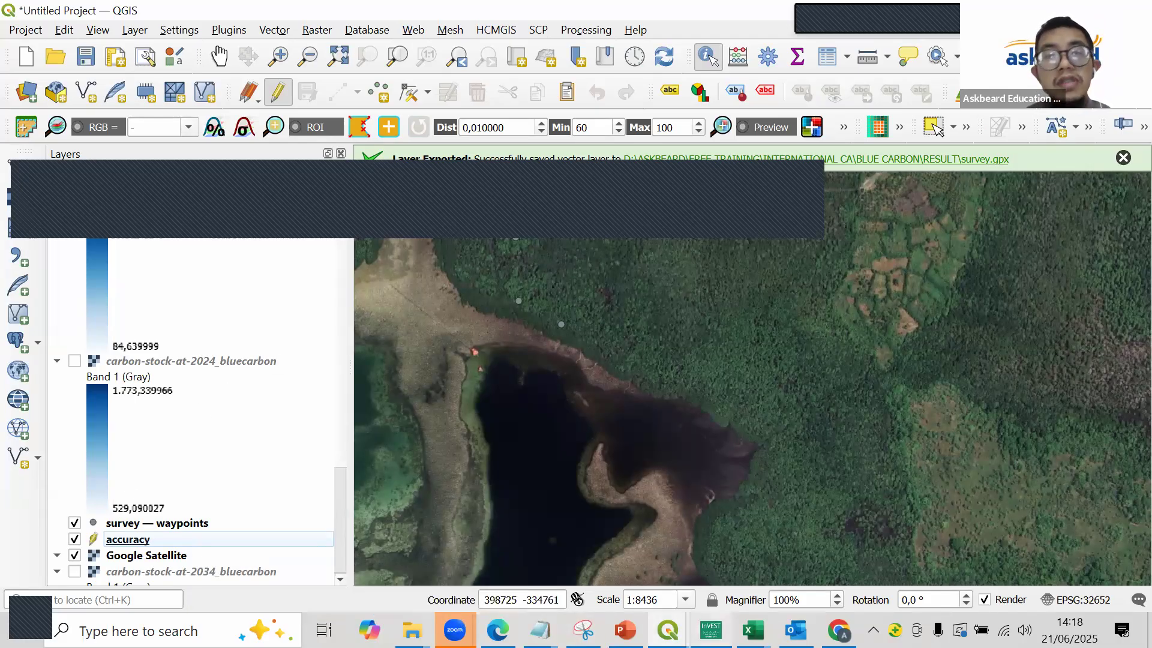
click(718, 539)
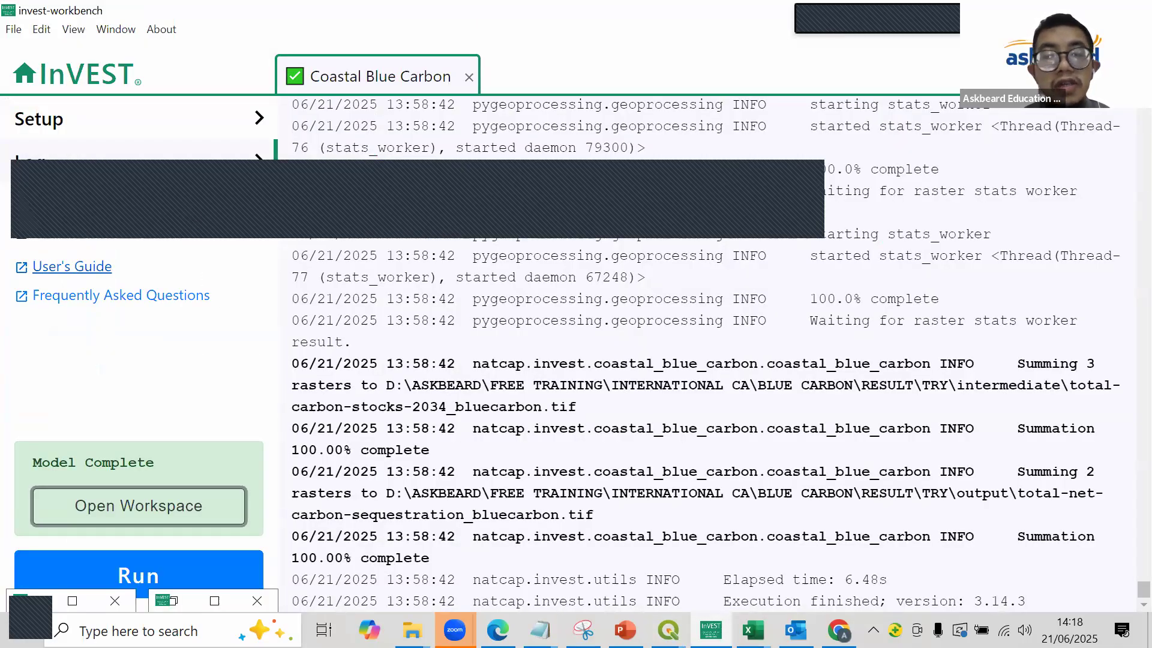
key(alt+Tab)
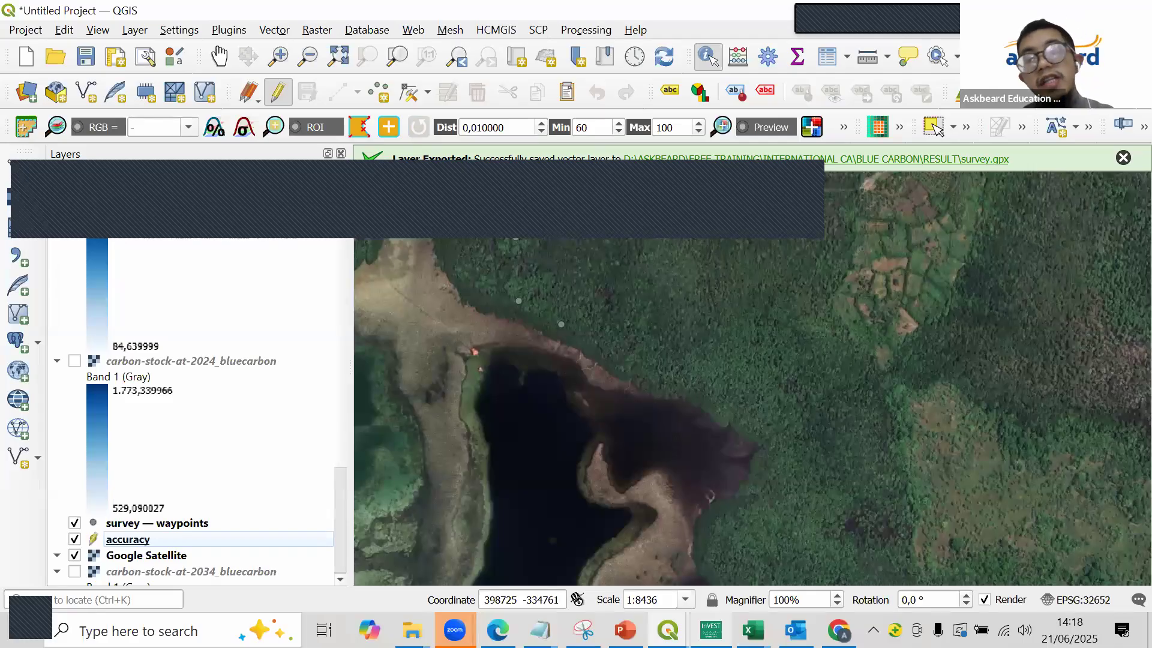